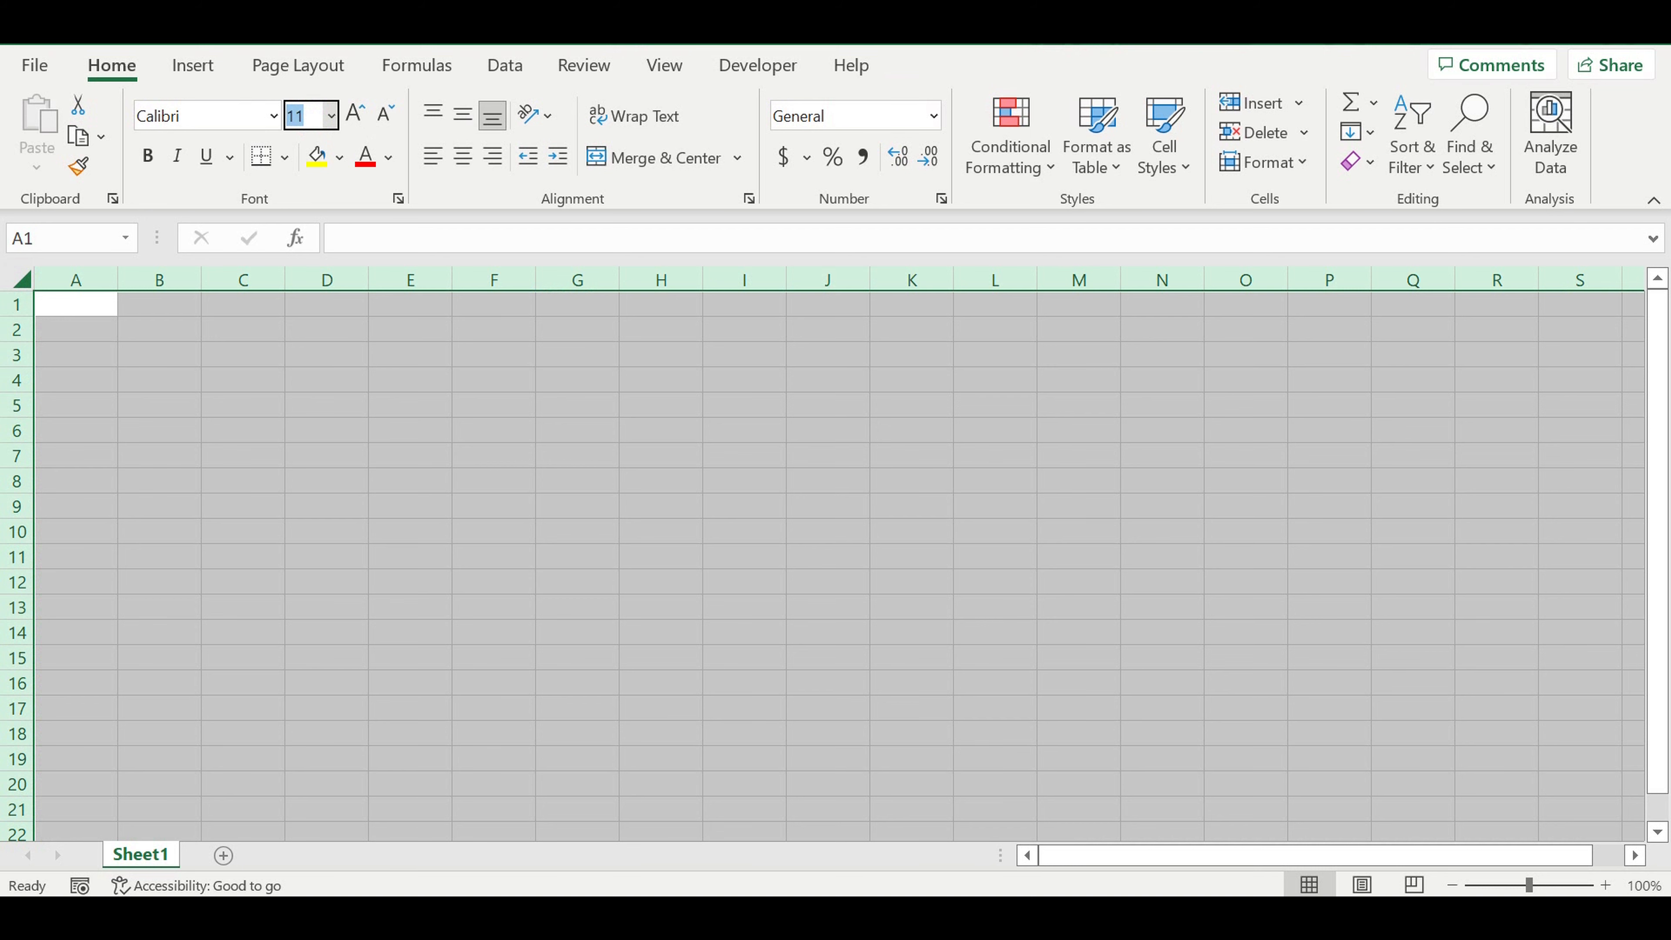
- Set the whole sheet's font to Arial at size 7
{"action": "type", "text": "7"}
{"action": "key", "text": "Return"}
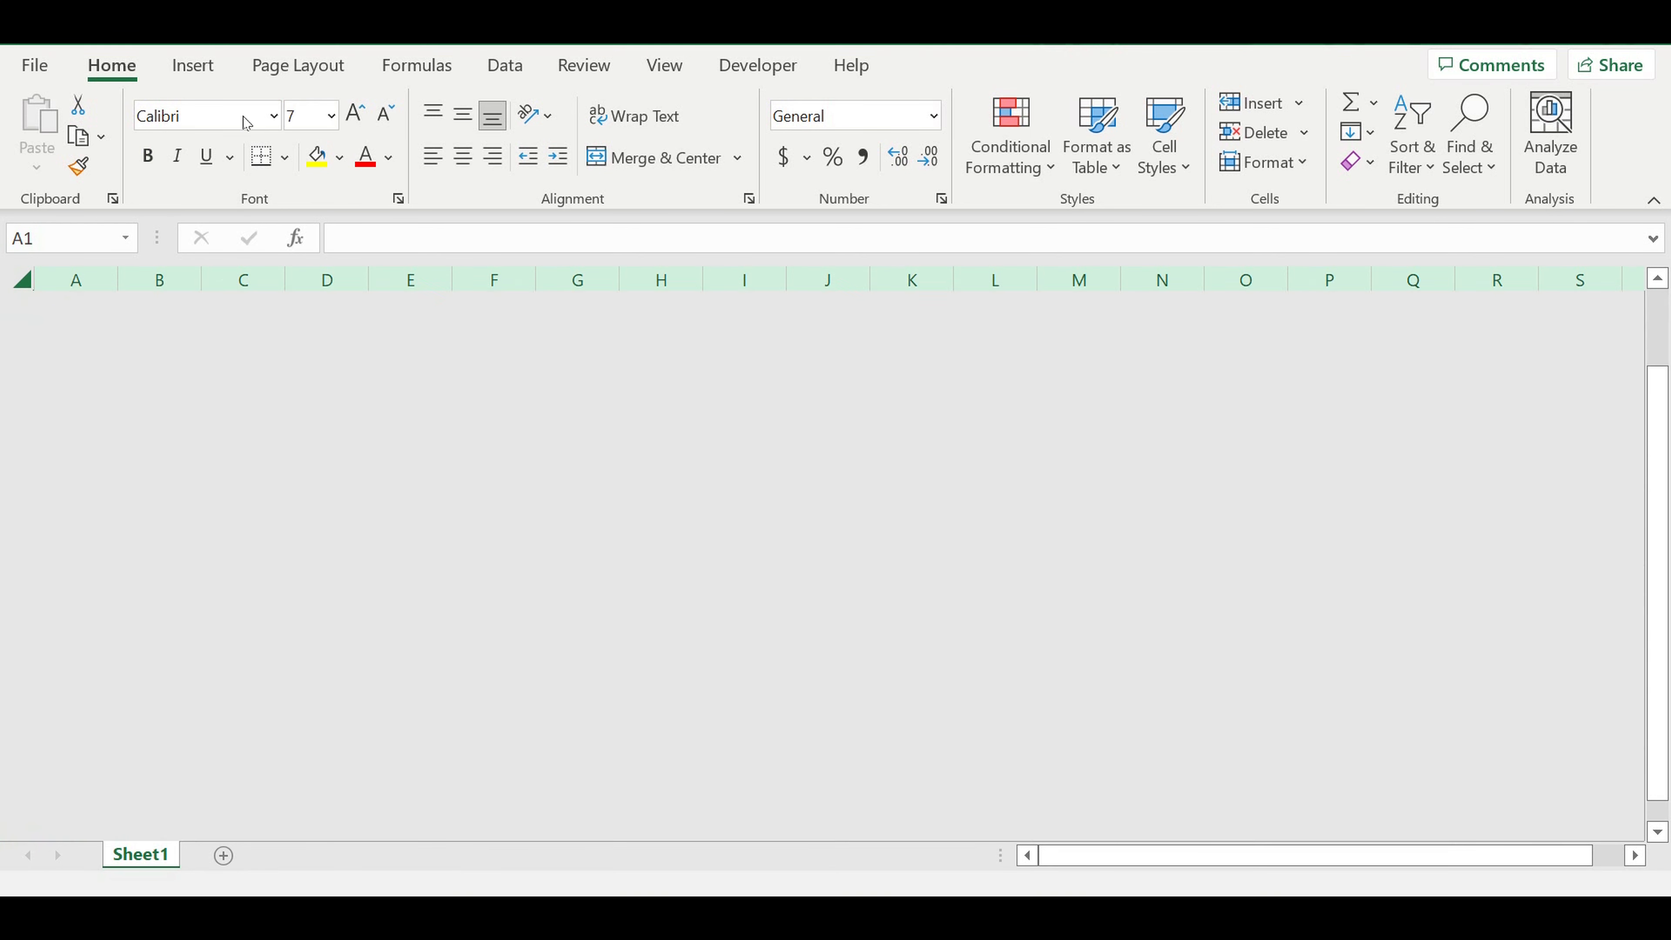
{"action": "left_click", "coordinate": [262, 123]}
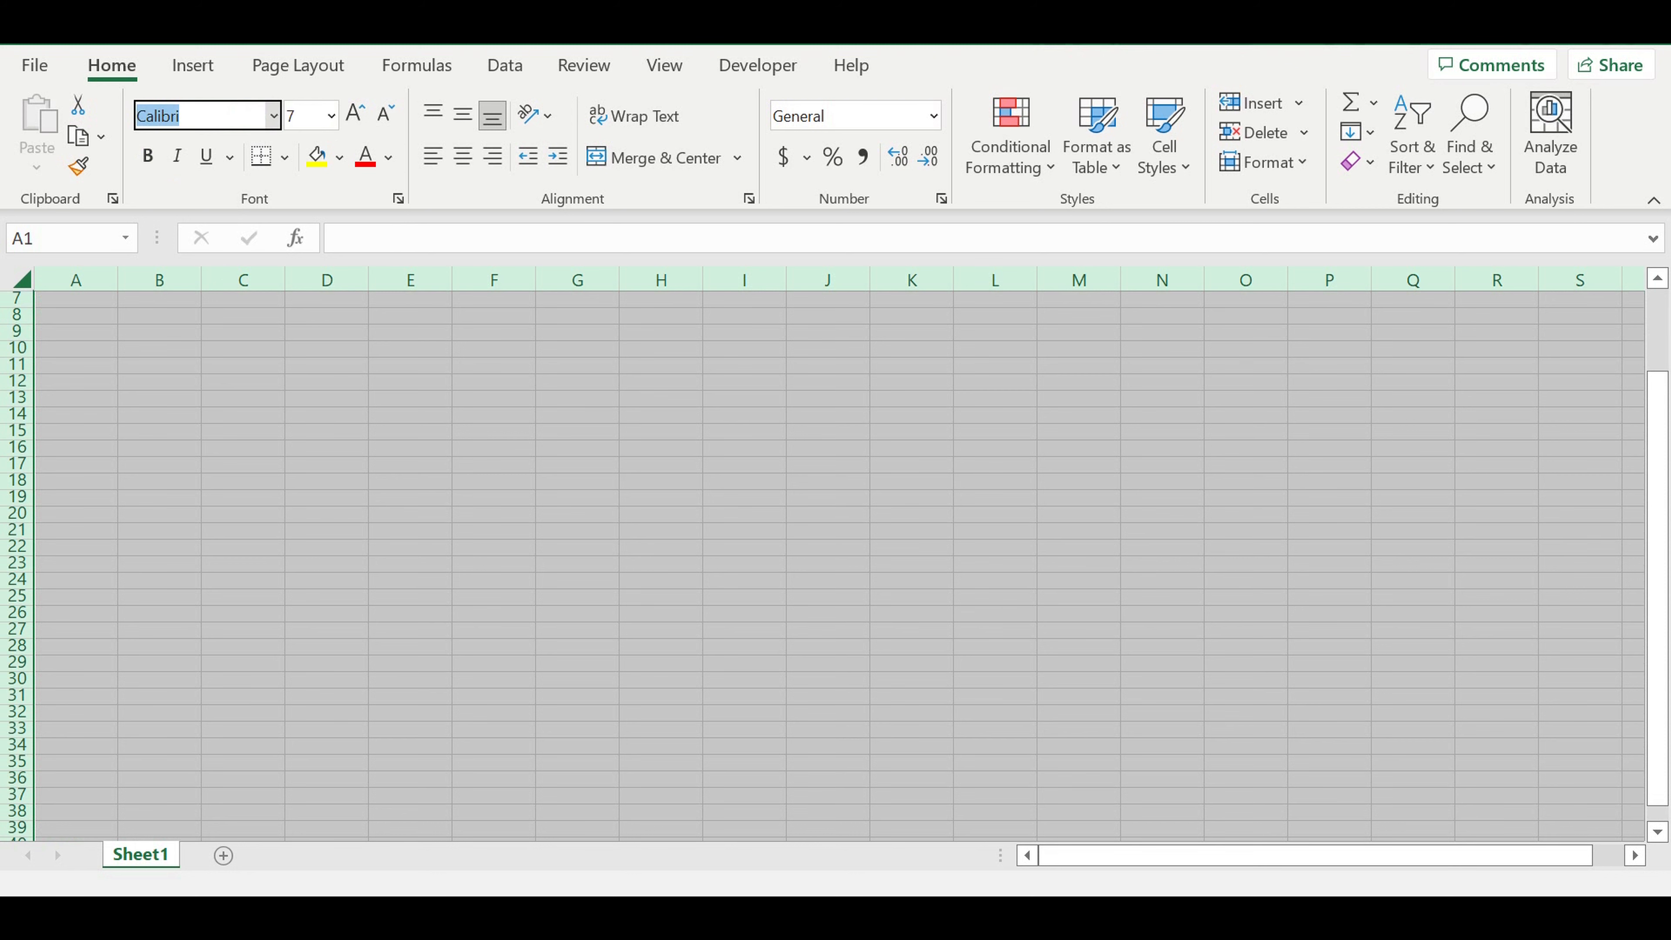
{"action": "type", "text": "Arial"}
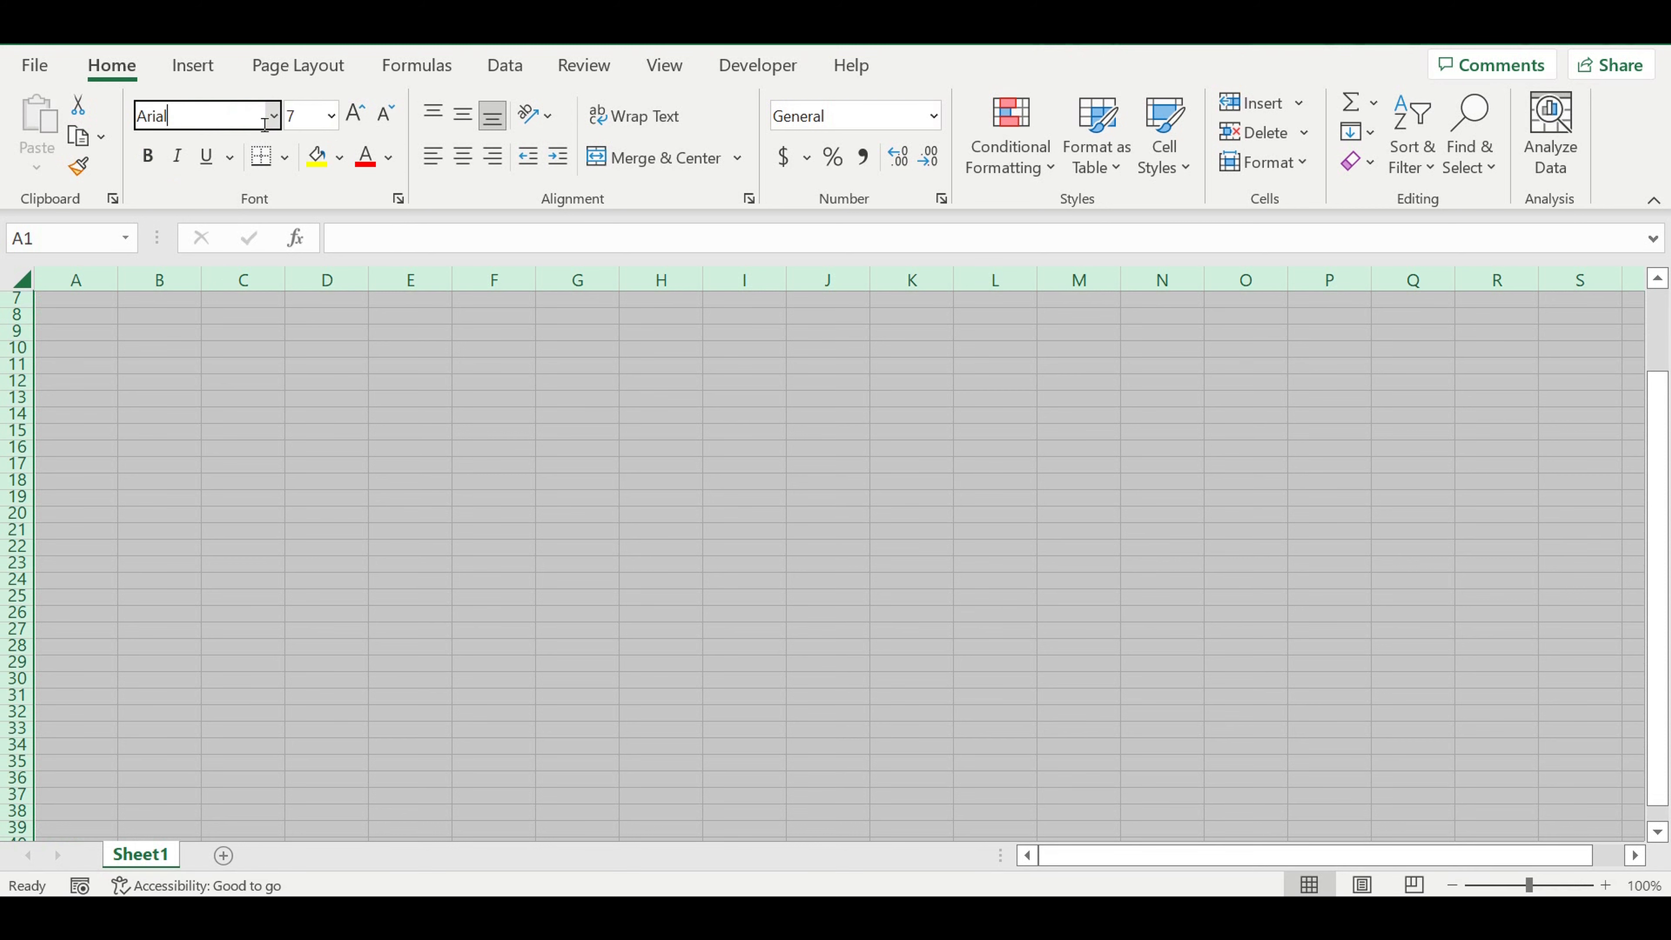
{"action": "key", "text": "Return"}
- Apply all borders and bold formatting to every cell of the sheet
{"action": "left_click", "coordinate": [292, 158]}
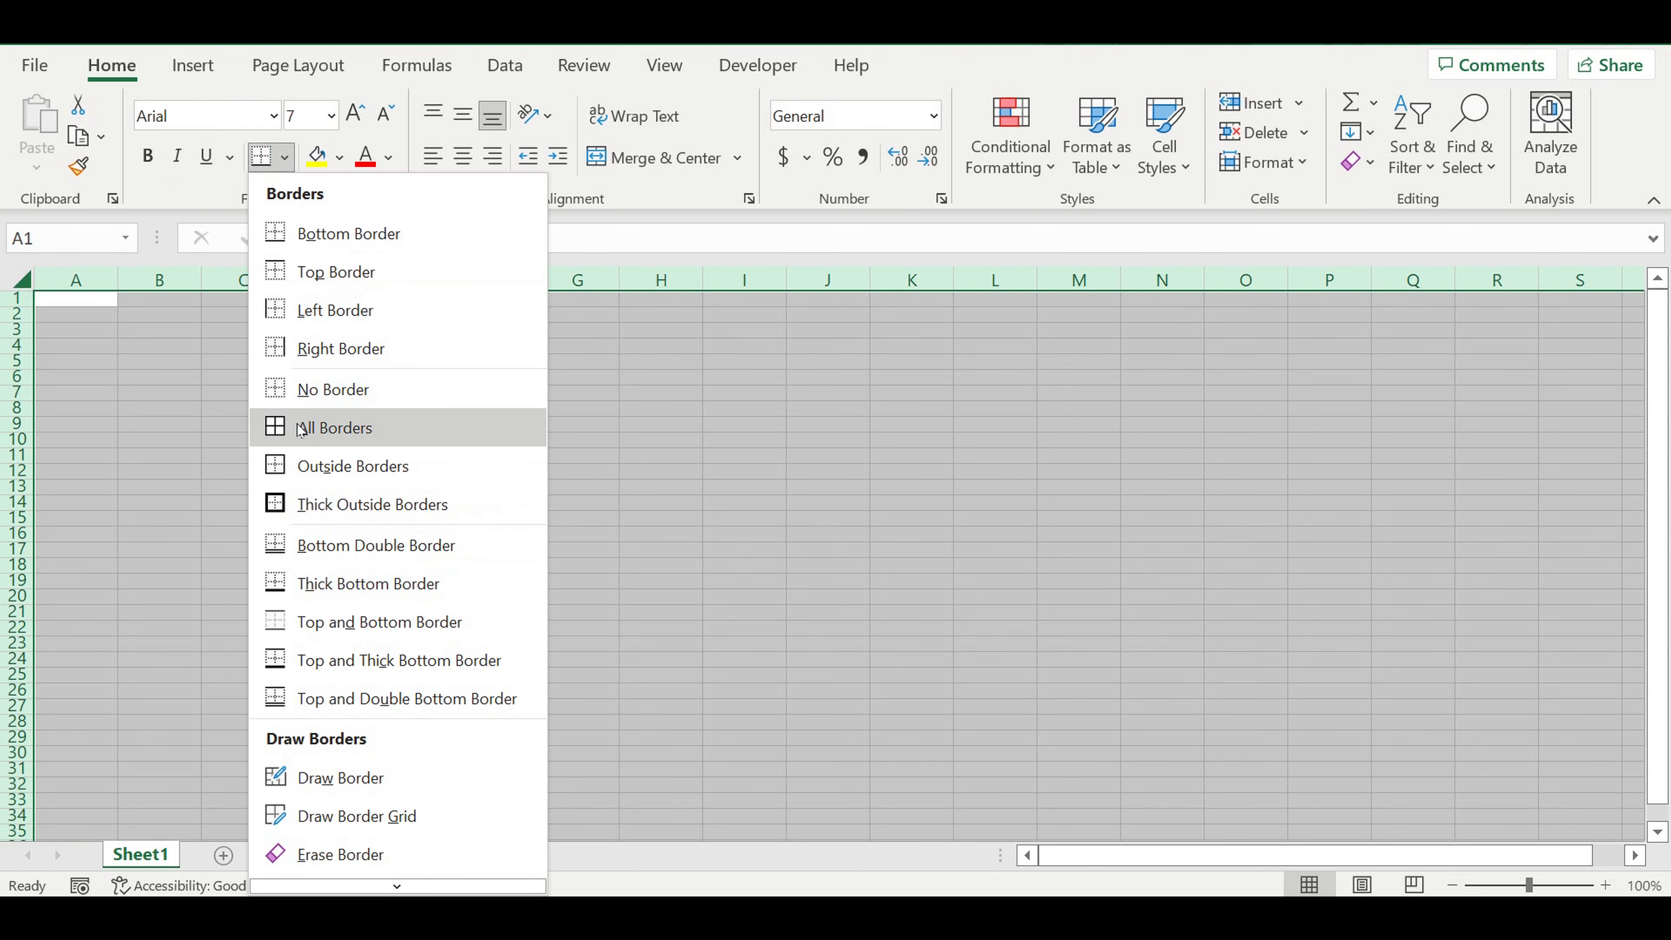
{"action": "left_click", "coordinate": [300, 426]}
{"action": "left_click", "coordinate": [148, 156]}
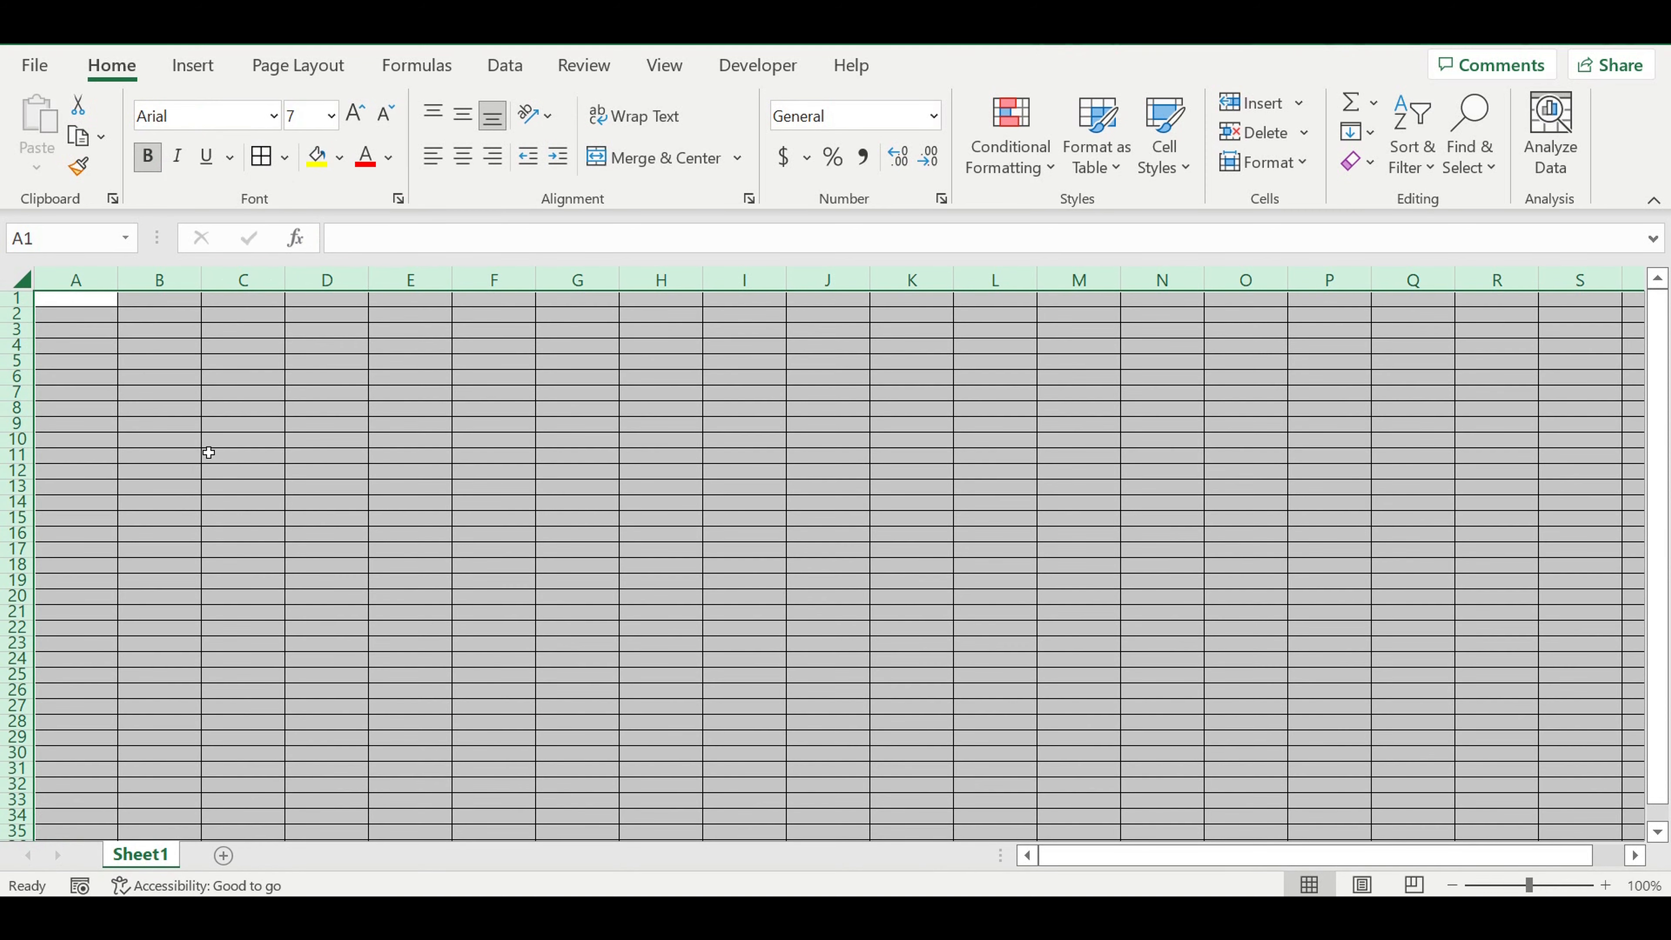
{"action": "left_click", "coordinate": [208, 440]}
- Widen column A to more than twice its default width and freeze the first column
{"action": "left_click_drag", "start_coordinate": [118, 283], "coordinate": [193, 283]}
{"action": "left_click", "coordinate": [113, 281]}
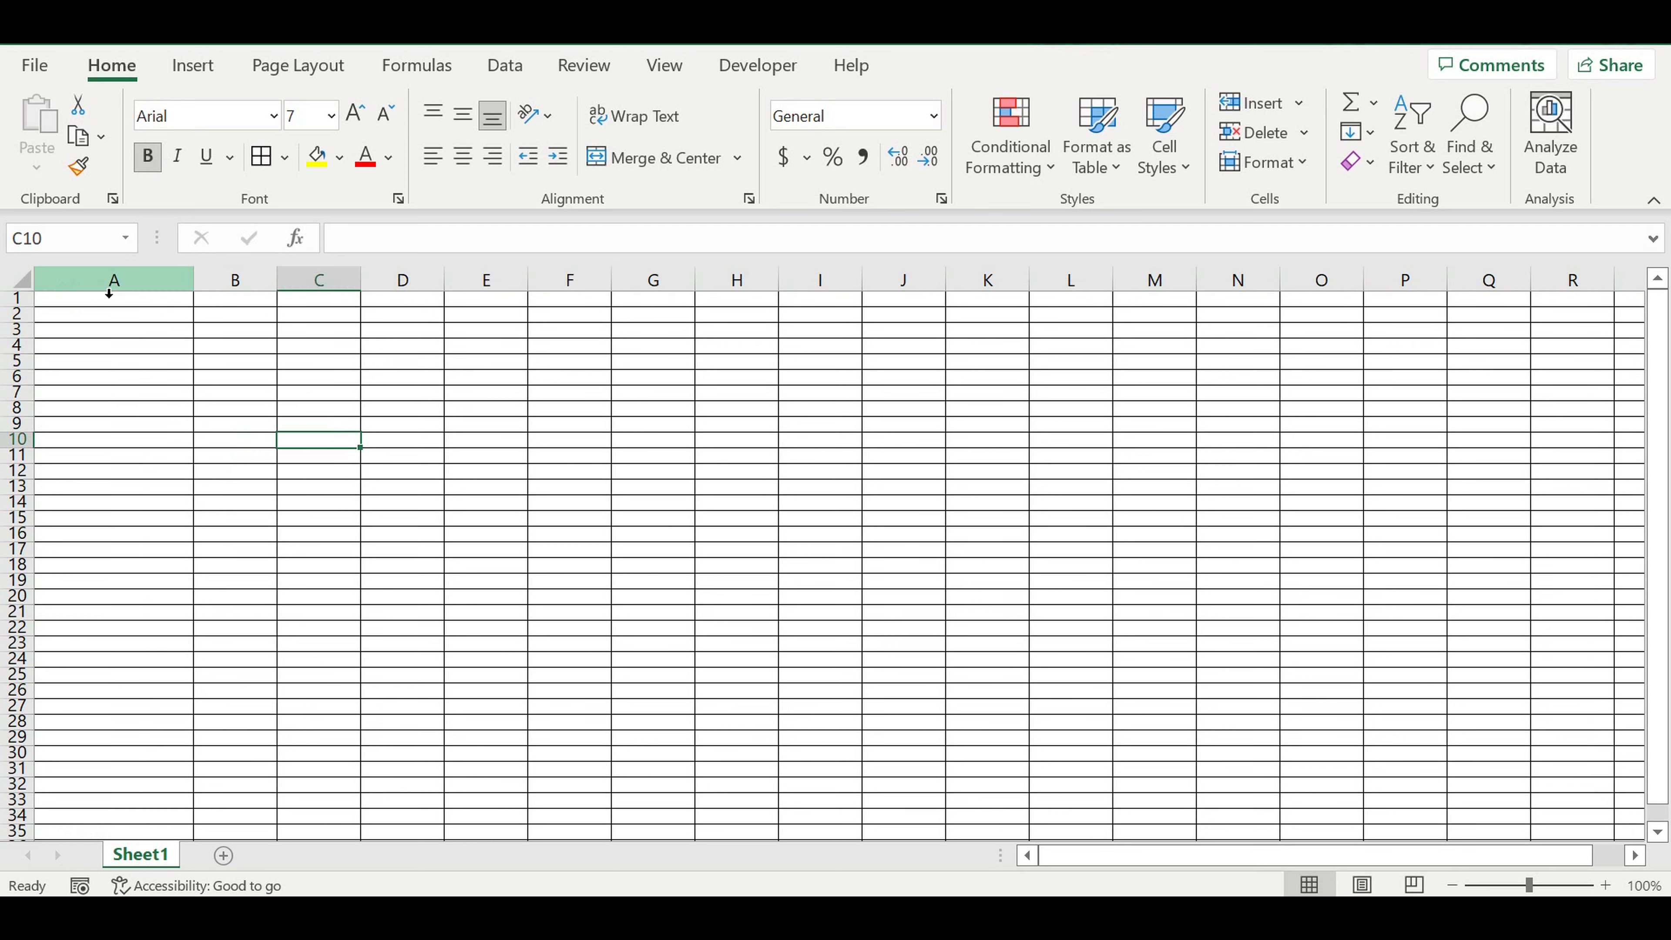
{"action": "left_click", "coordinate": [664, 64]}
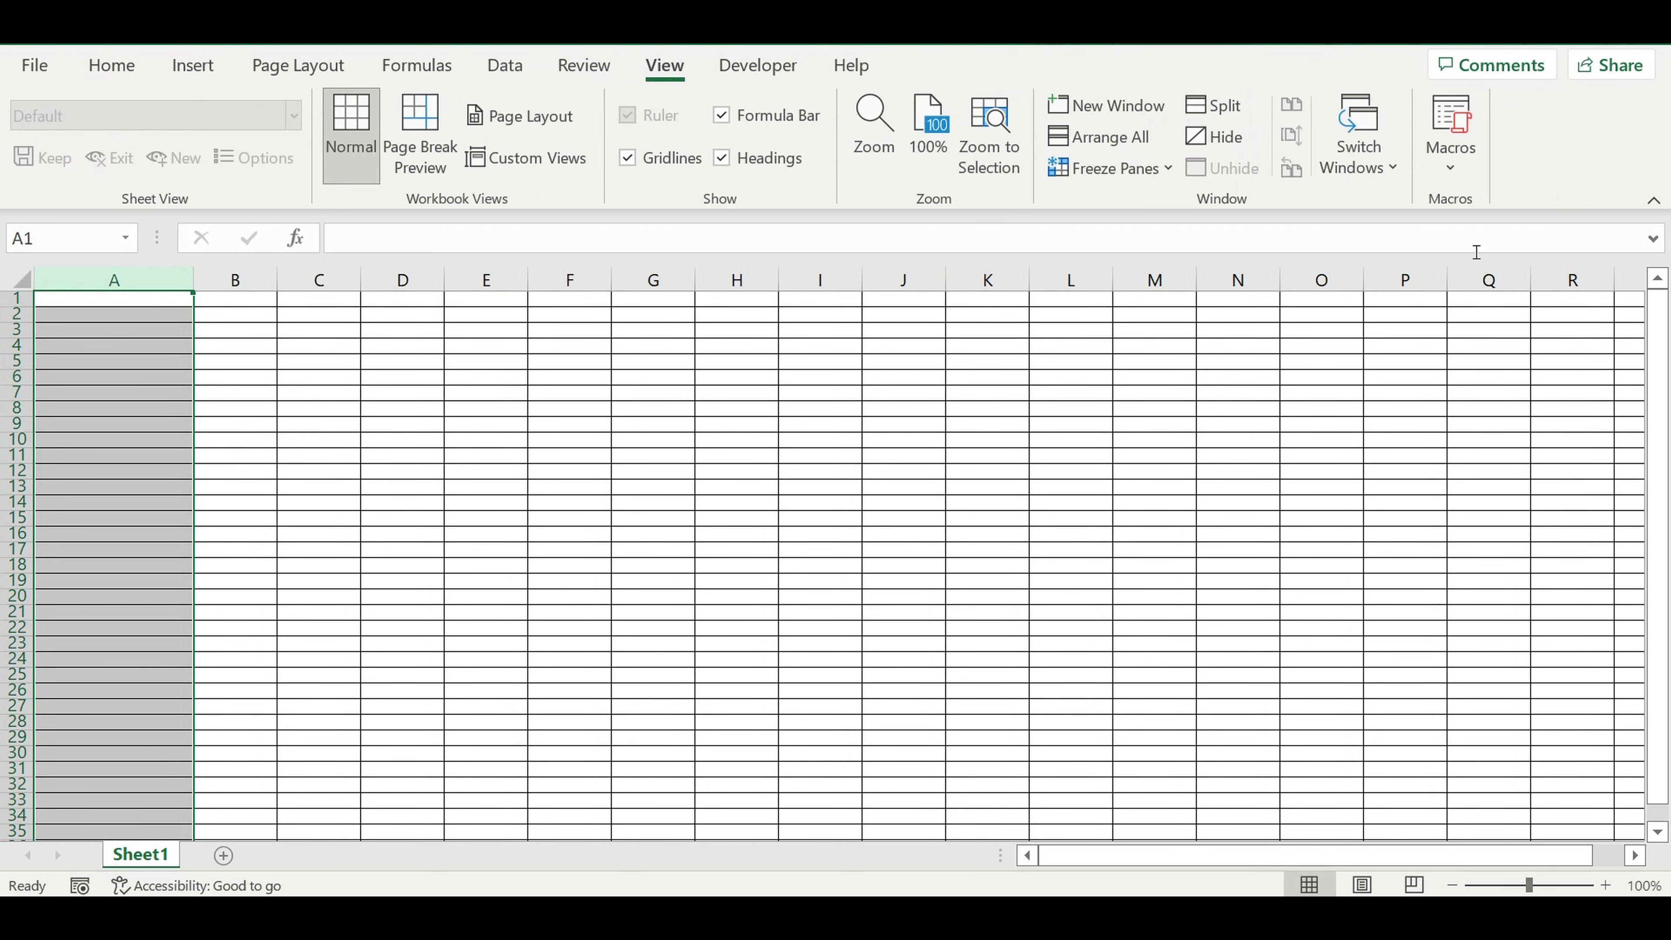
{"action": "left_click", "coordinate": [1094, 170]}
{"action": "left_click", "coordinate": [1192, 373]}
{"action": "left_click", "coordinate": [592, 520]}
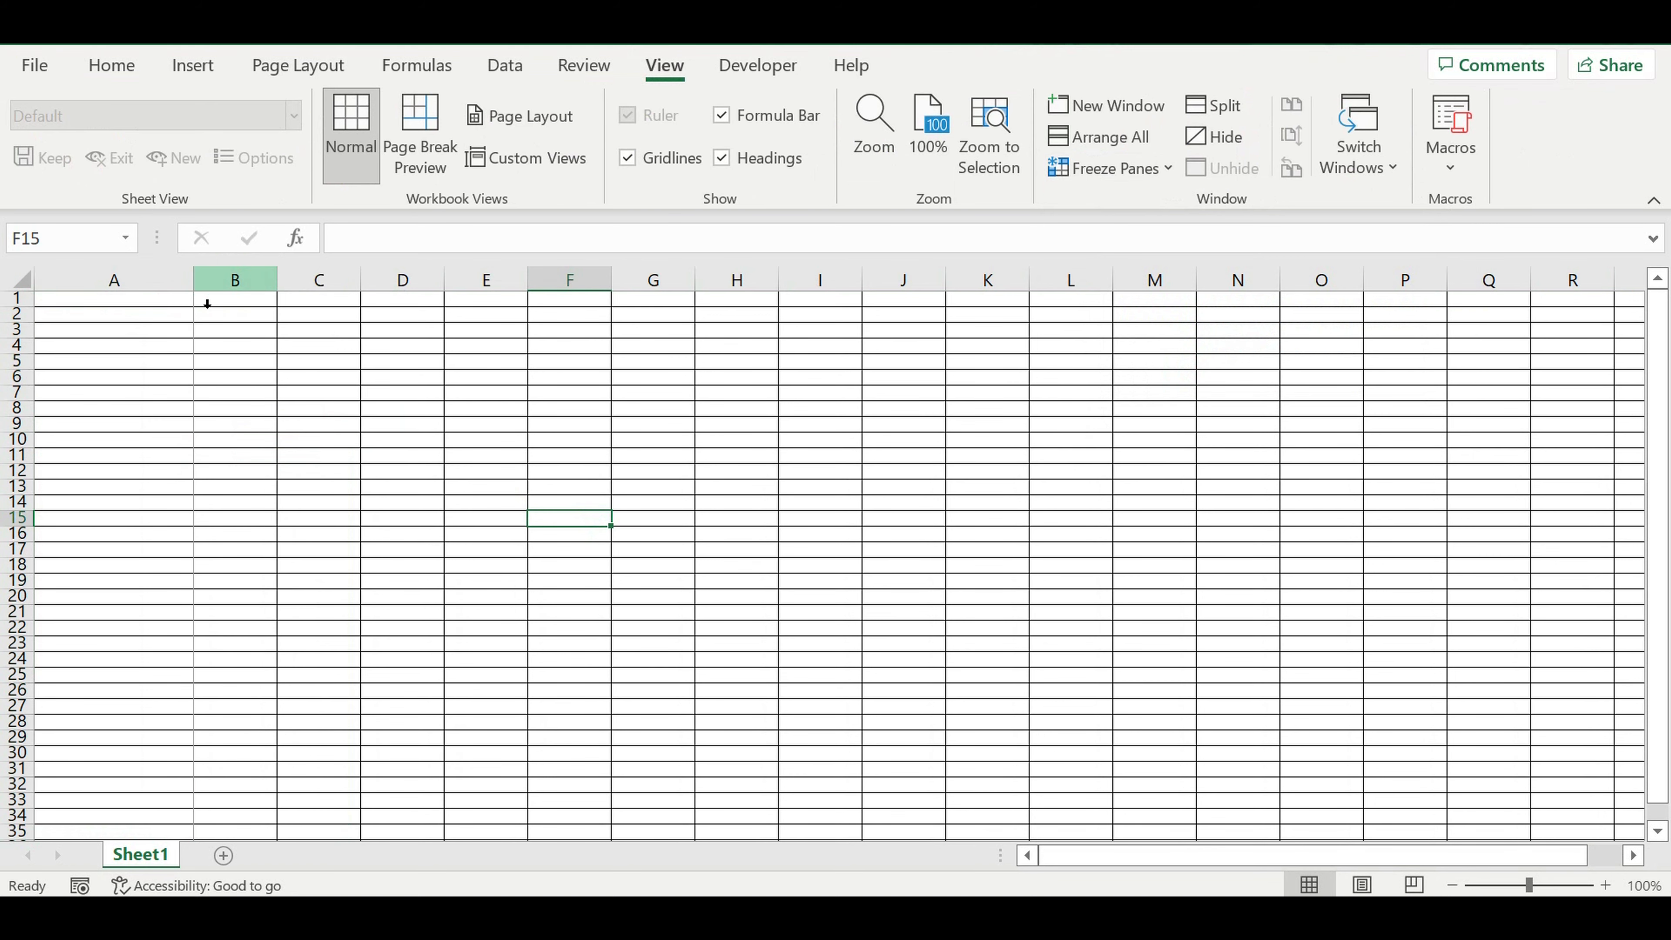
{"action": "left_click_drag", "start_coordinate": [198, 295], "coordinate": [224, 294]}
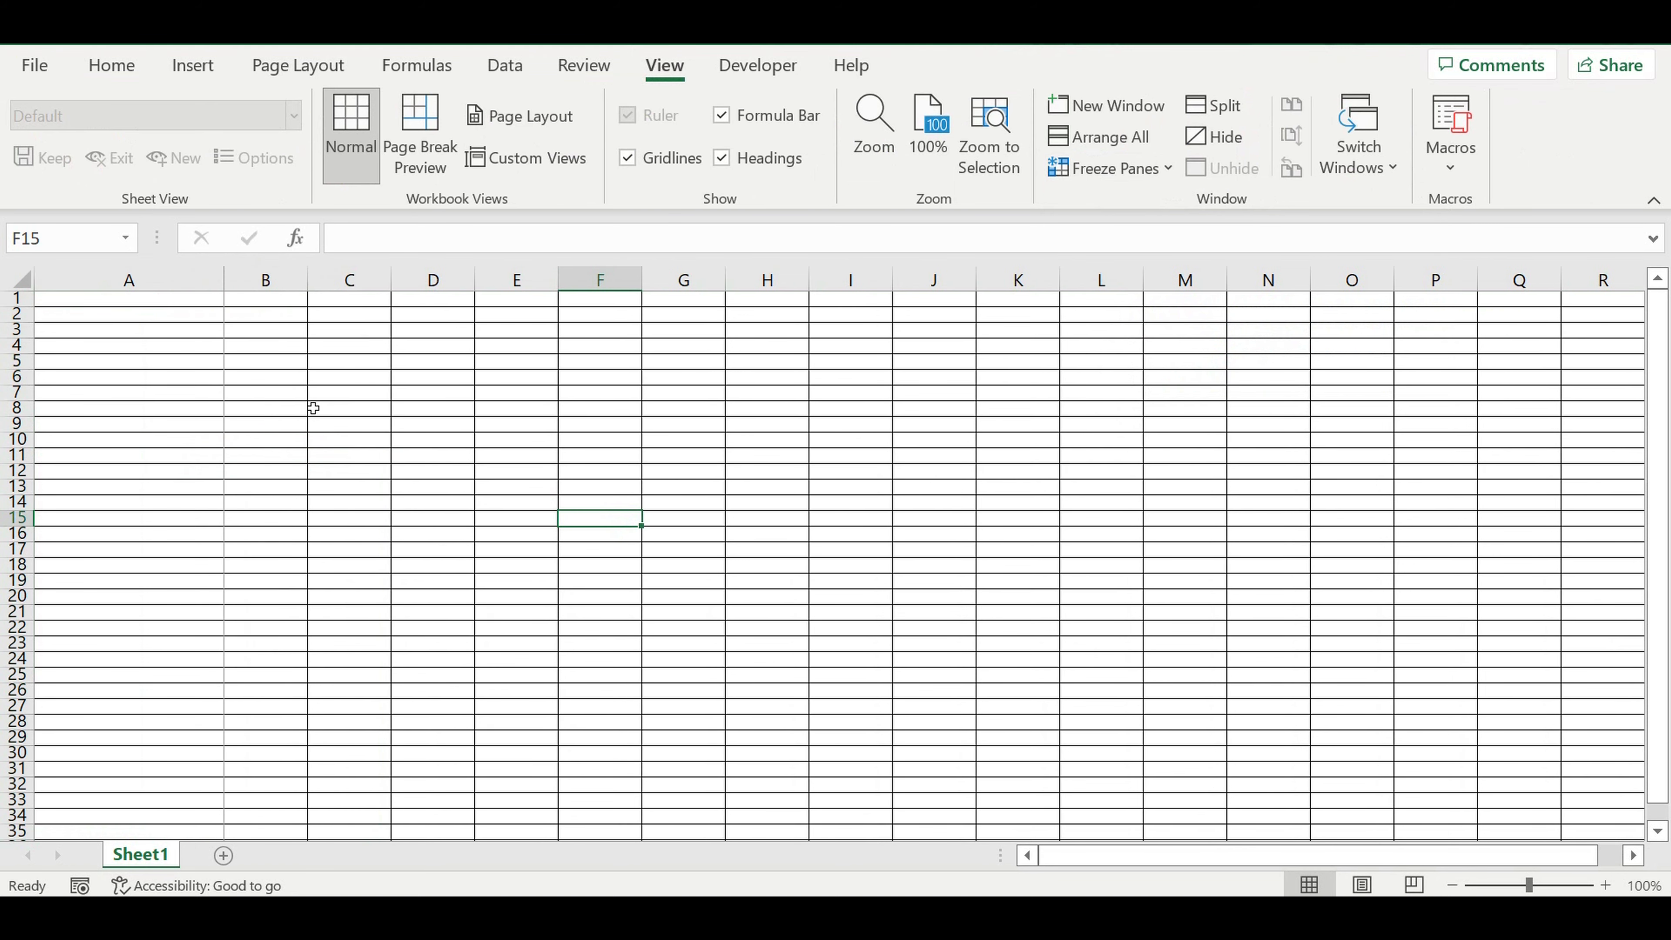
{"action": "left_click", "coordinate": [301, 408]}
- Enter 2022 in A1 and the formula =A1+1 in A2
{"action": "left_click", "coordinate": [158, 300]}
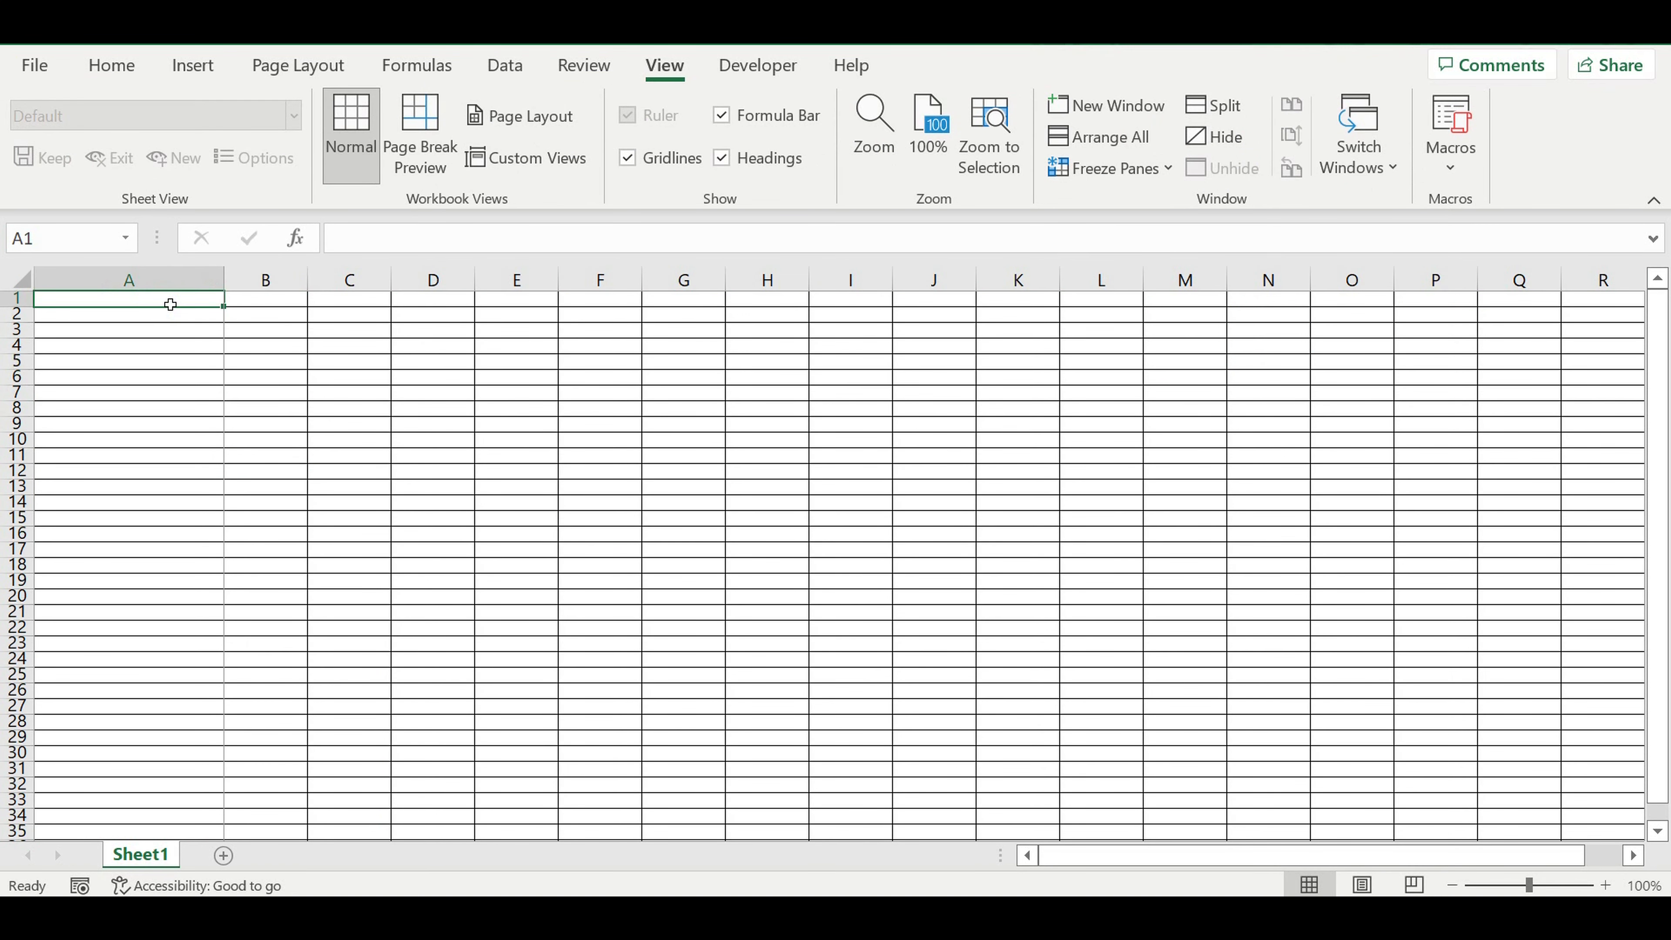
{"action": "type", "text": "2022"}
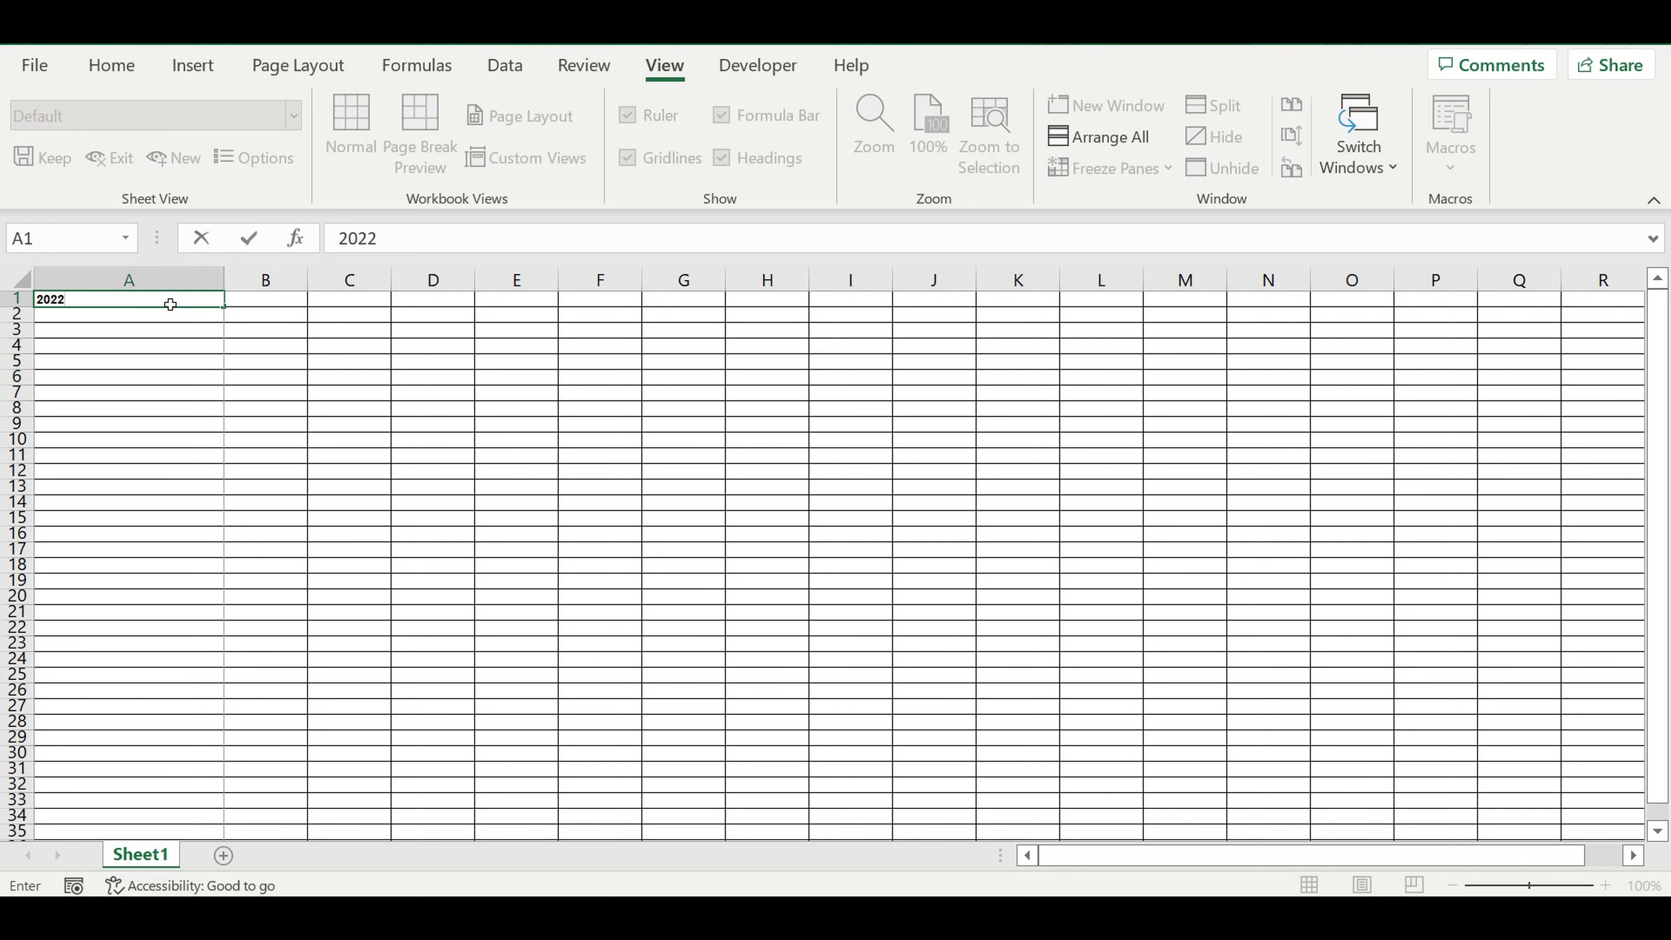
{"action": "key", "text": "Return"}
{"action": "type", "text": "="}
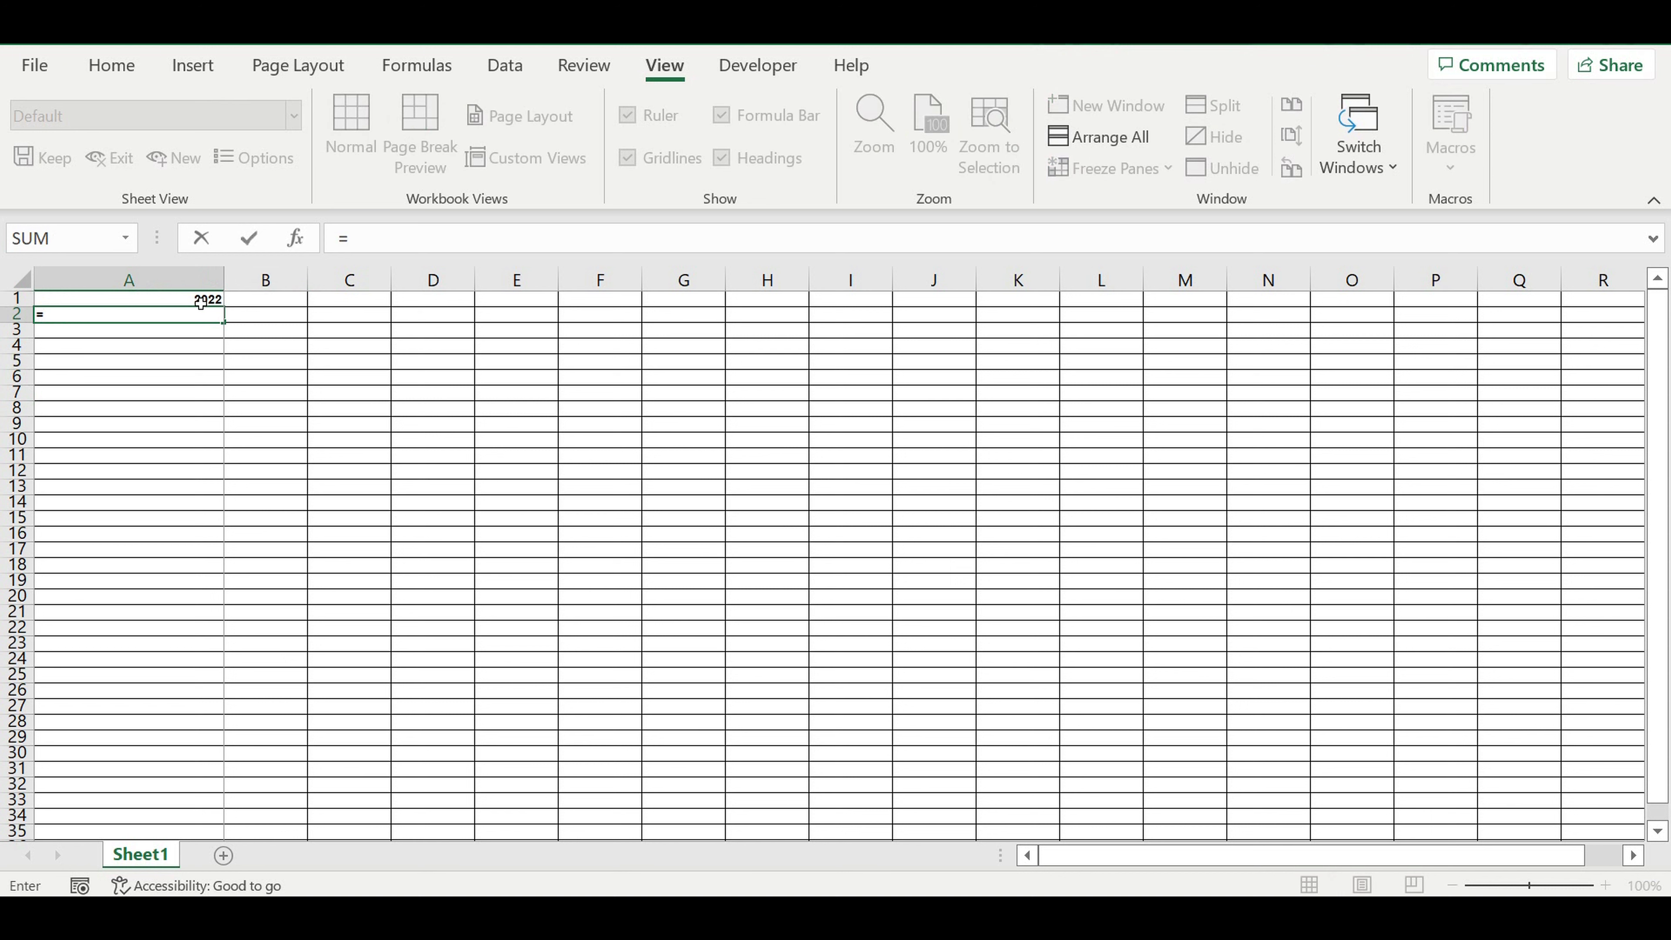
{"action": "left_click", "coordinate": [198, 302]}
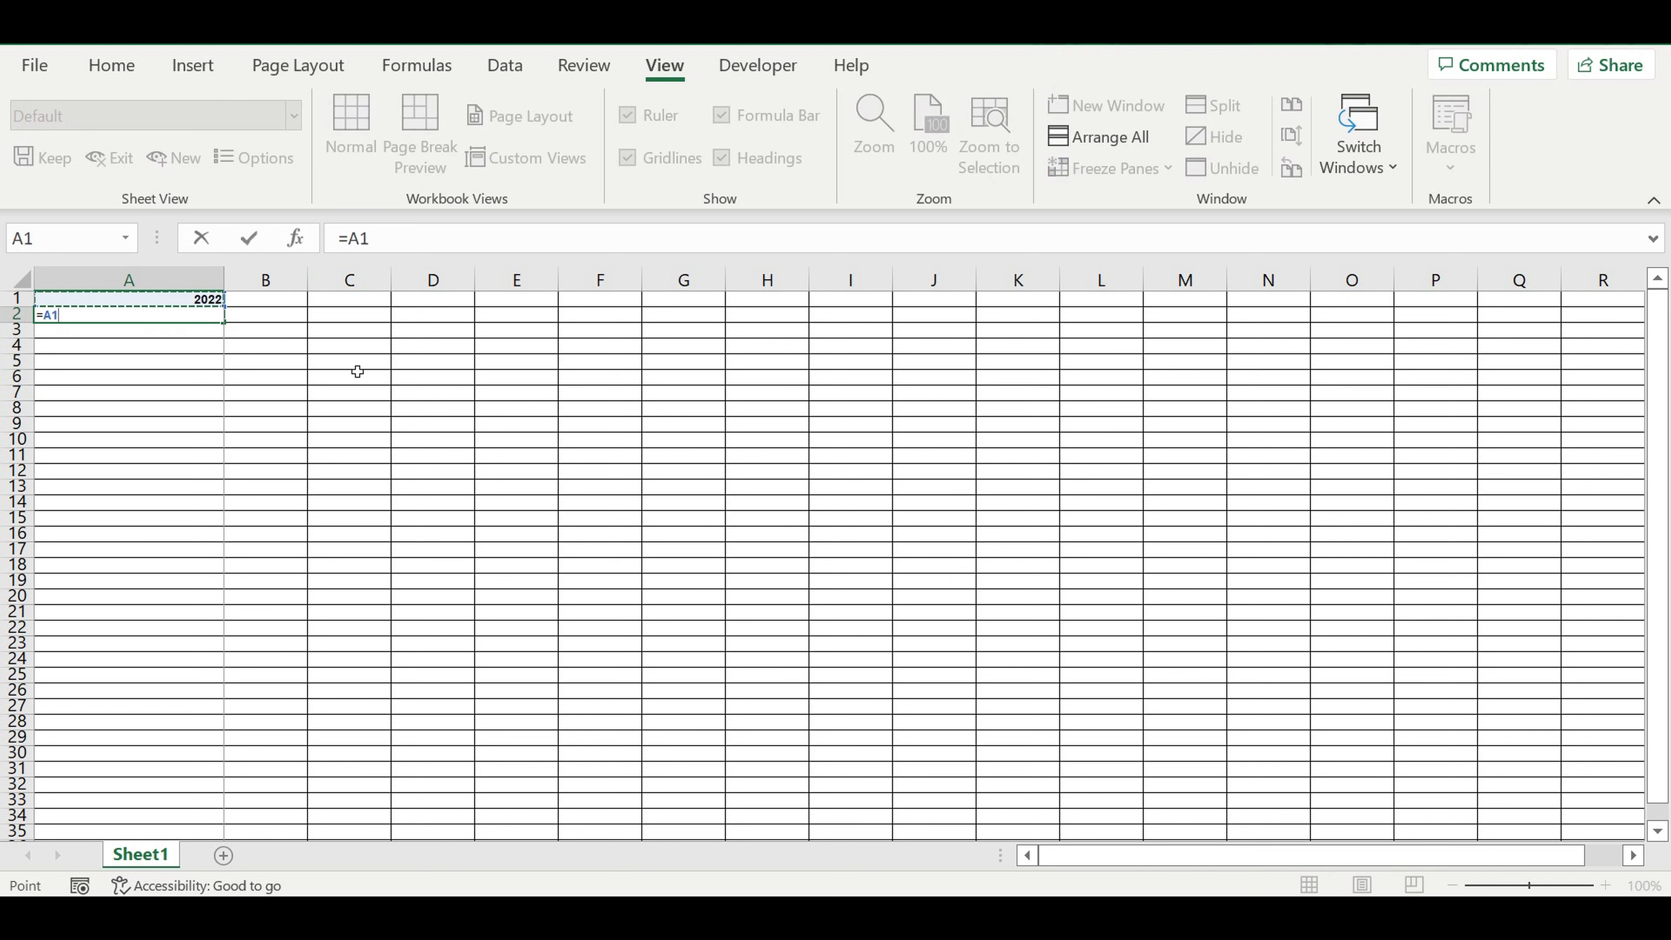
{"action": "type", "text": "+1"}
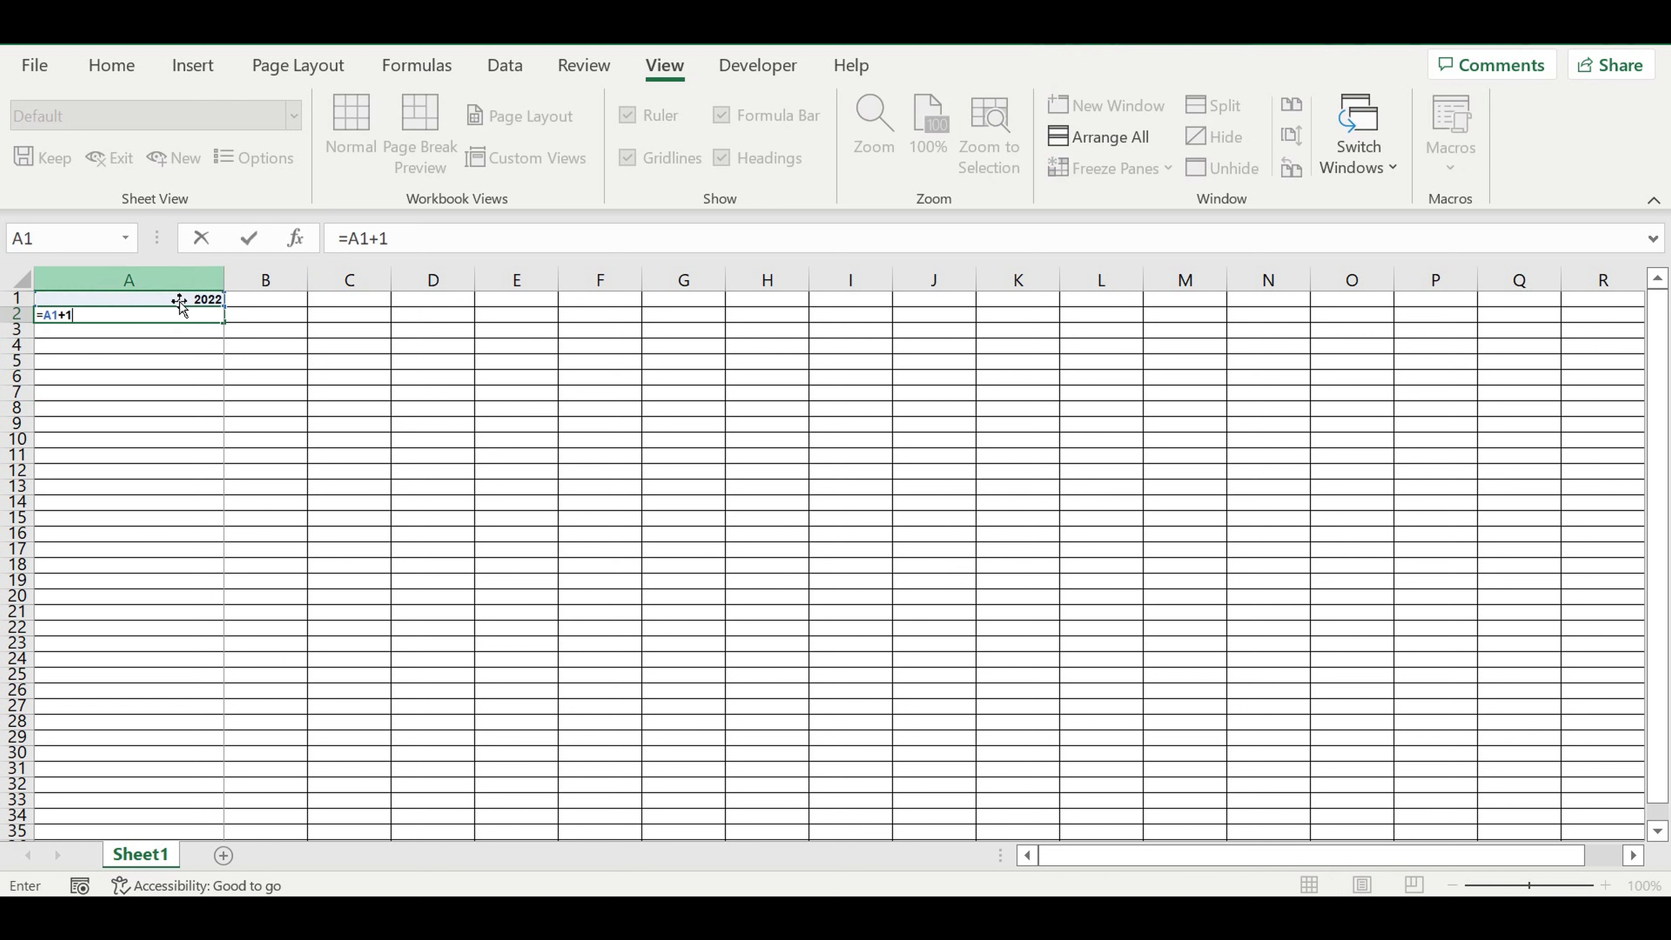
{"action": "key", "text": "Return"}
- Format cell A1 with a white font and a light blue fill
{"action": "left_click", "coordinate": [187, 300]}
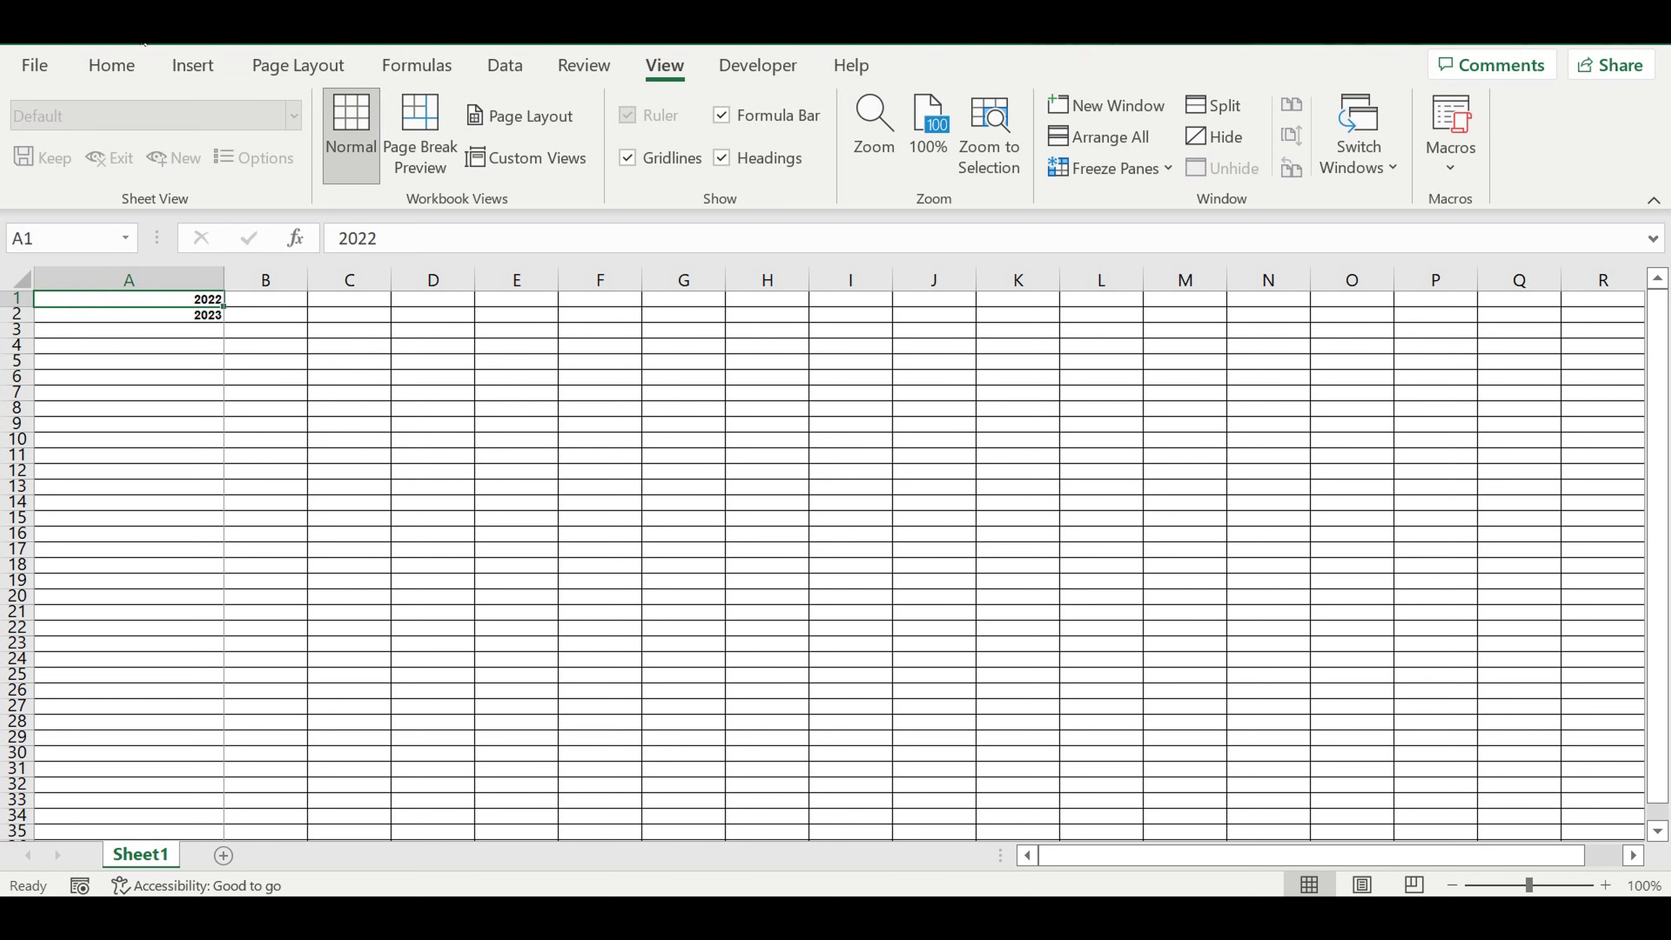
{"action": "left_click", "coordinate": [111, 64]}
{"action": "left_click", "coordinate": [388, 158]}
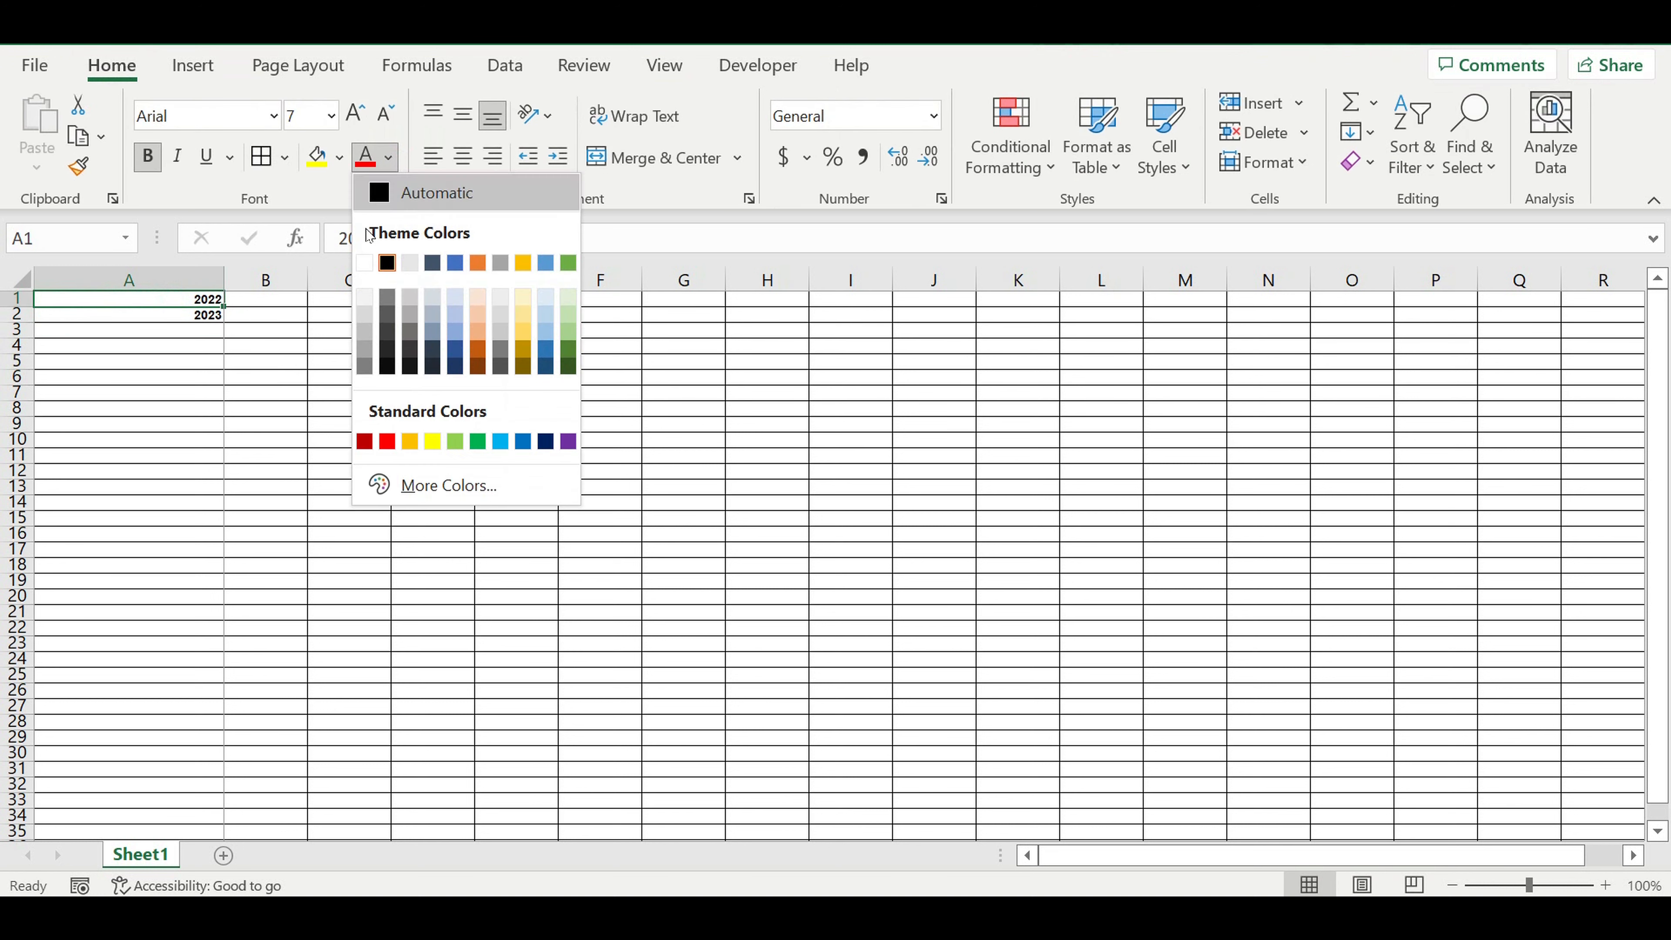
{"action": "left_click", "coordinate": [373, 264]}
{"action": "left_click", "coordinate": [338, 158]}
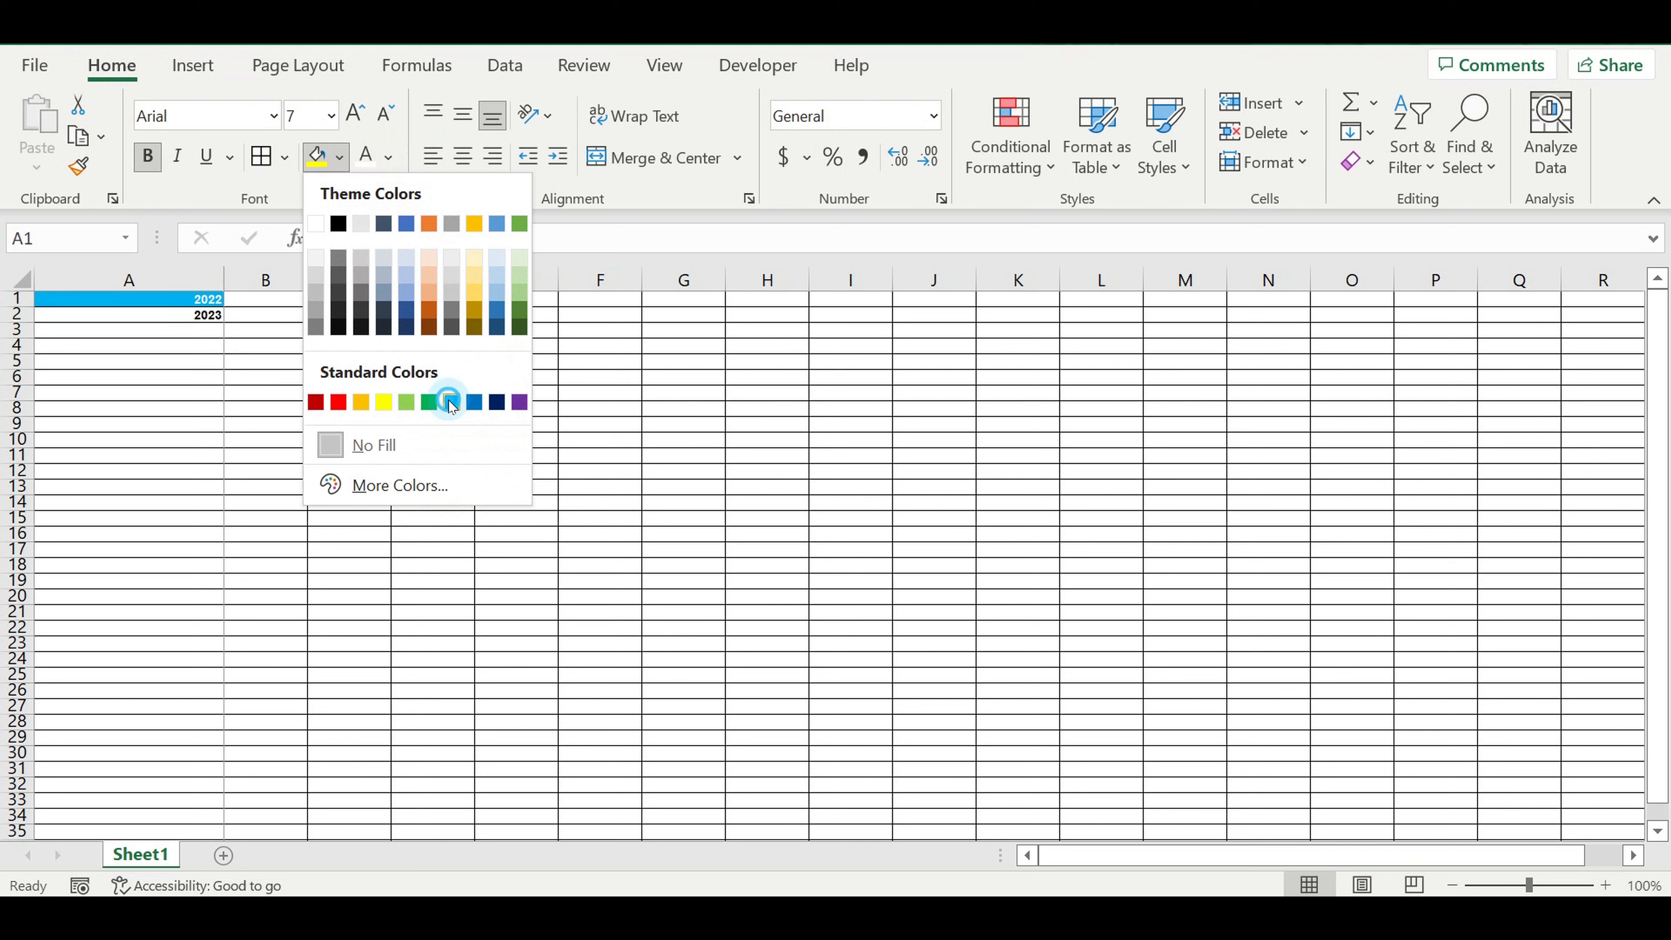
{"action": "left_click", "coordinate": [451, 402]}
{"action": "left_click", "coordinate": [387, 425]}
- Fill the year formula from A2 down to A10
{"action": "left_click", "coordinate": [189, 302]}
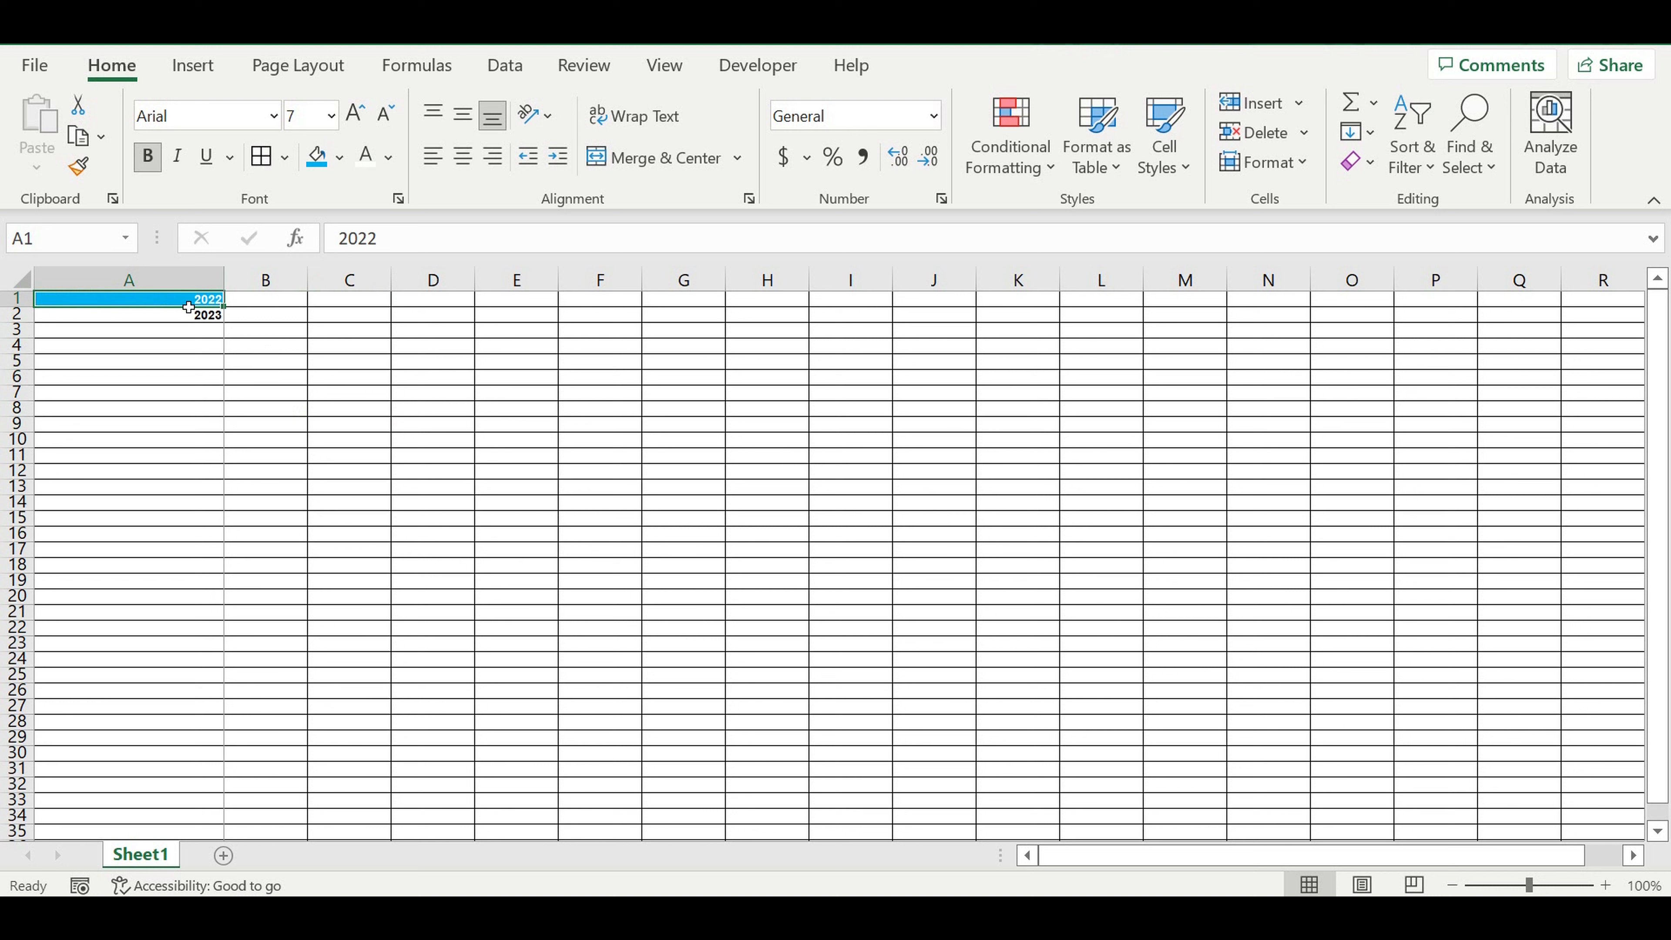
{"action": "left_click", "coordinate": [194, 315]}
{"action": "left_click", "coordinate": [235, 325]}
{"action": "left_click", "coordinate": [198, 318]}
{"action": "left_click_drag", "start_coordinate": [225, 322], "coordinate": [227, 454]}
{"action": "left_click", "coordinate": [291, 459]}
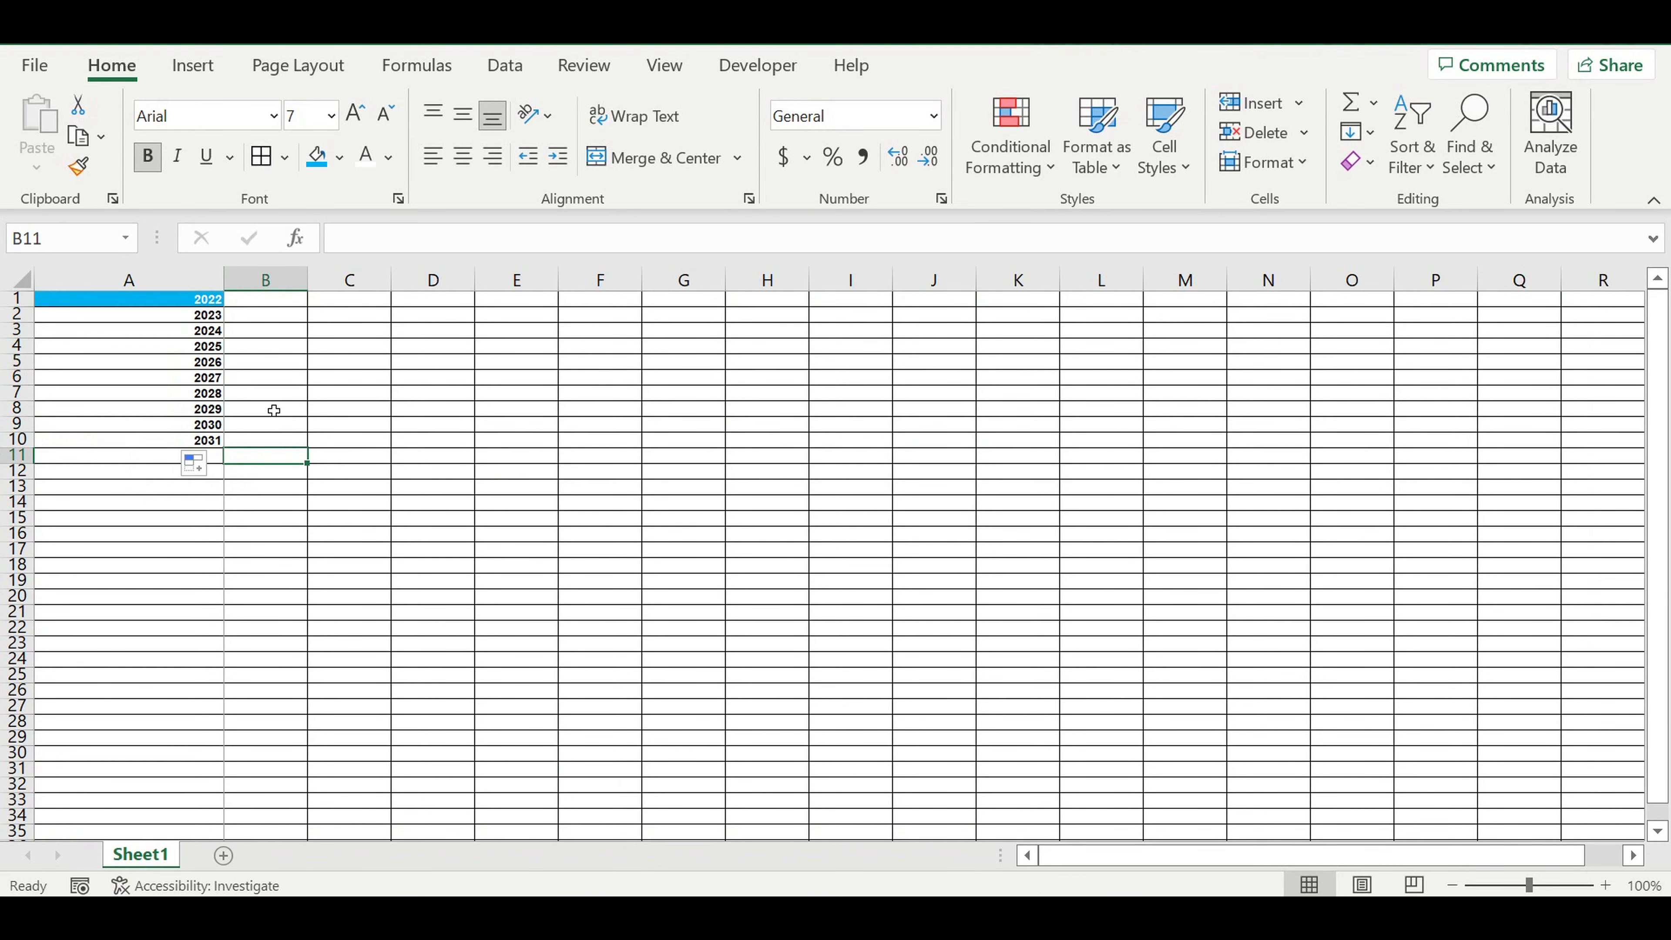
- Format all cells as Number with 0 decimal places, the 1000 separator, and negatives in red parentheses
{"action": "left_click", "coordinate": [22, 280]}
{"action": "right_click", "coordinate": [21, 280]}
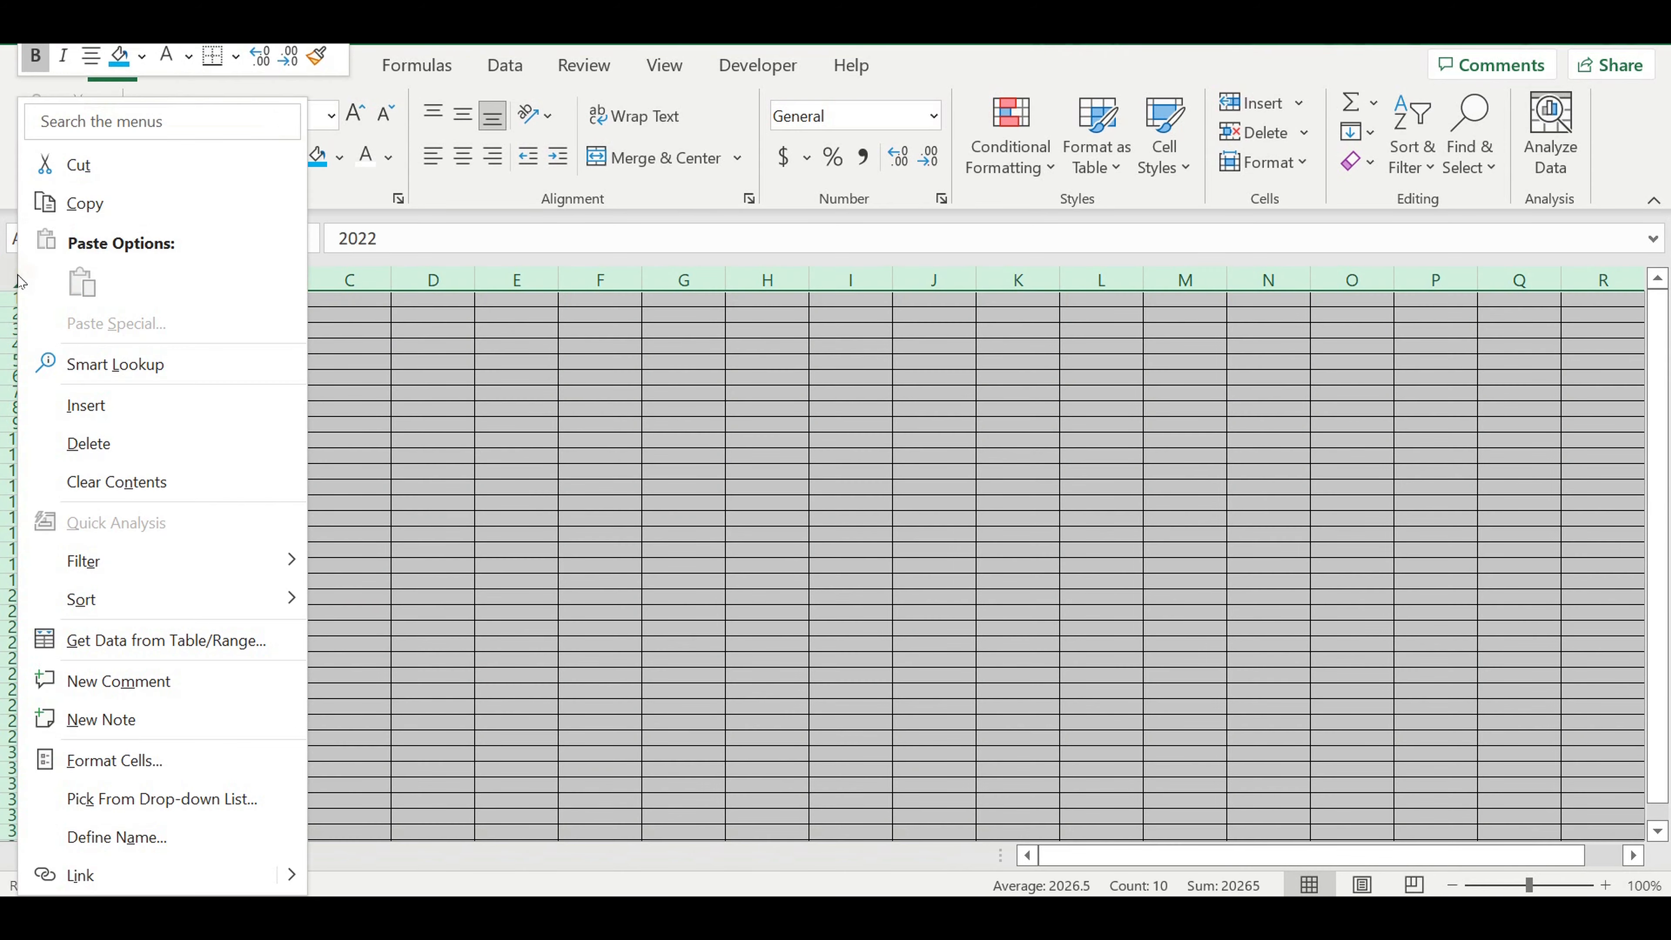
{"action": "left_click", "coordinate": [146, 771]}
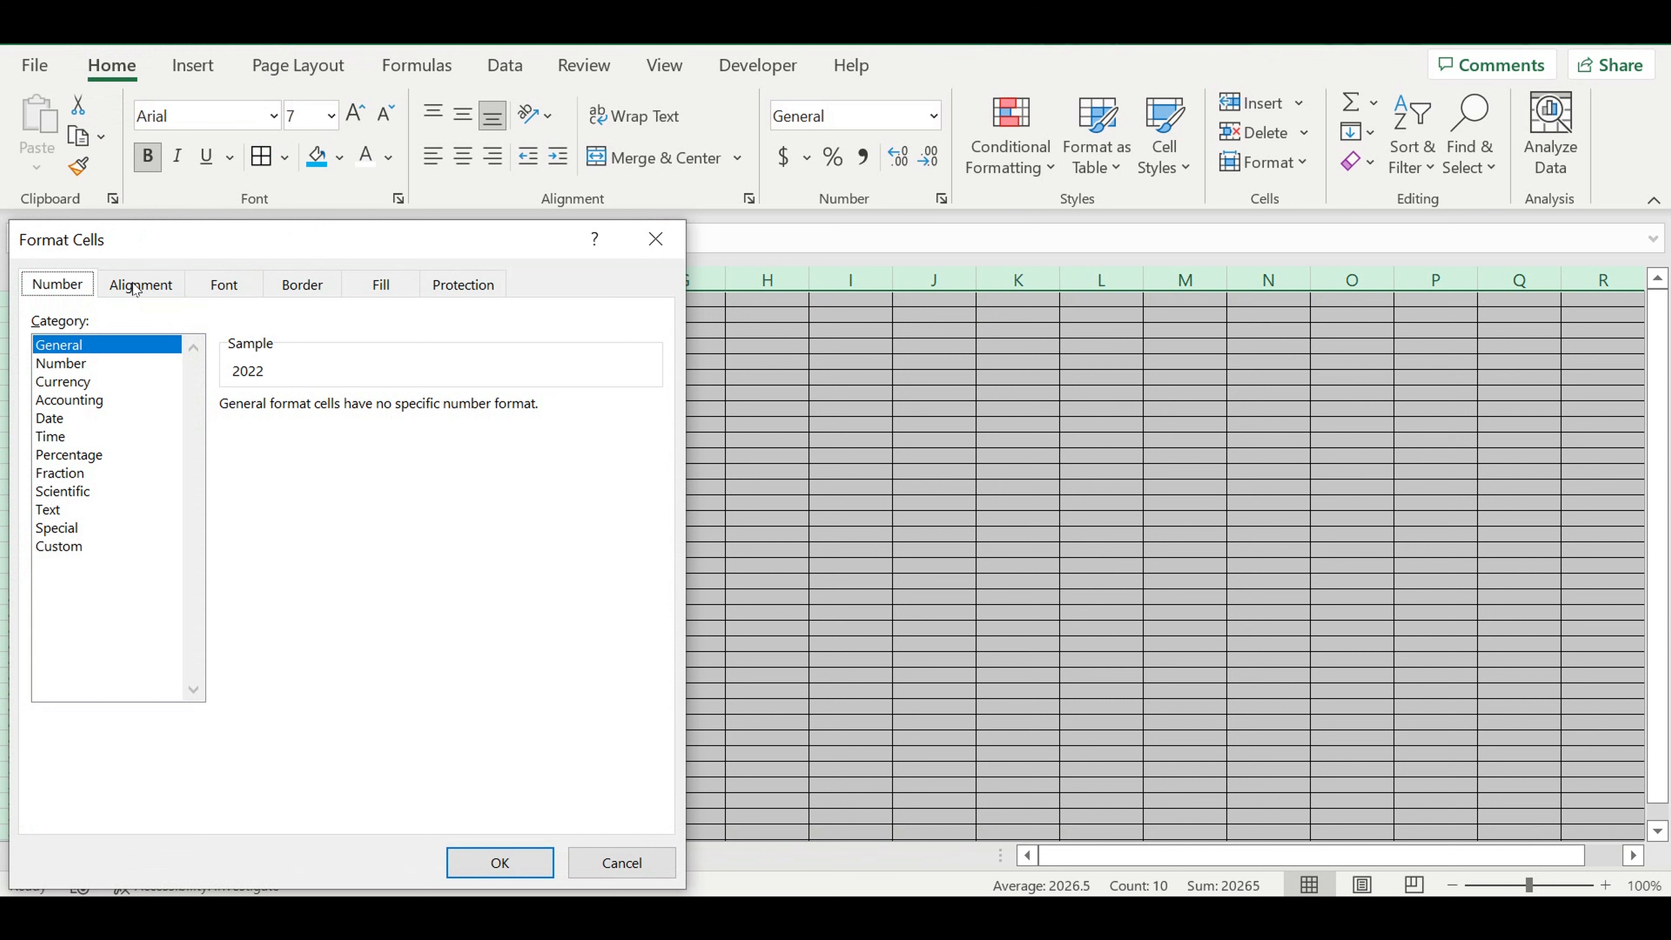
{"action": "left_click", "coordinate": [63, 364]}
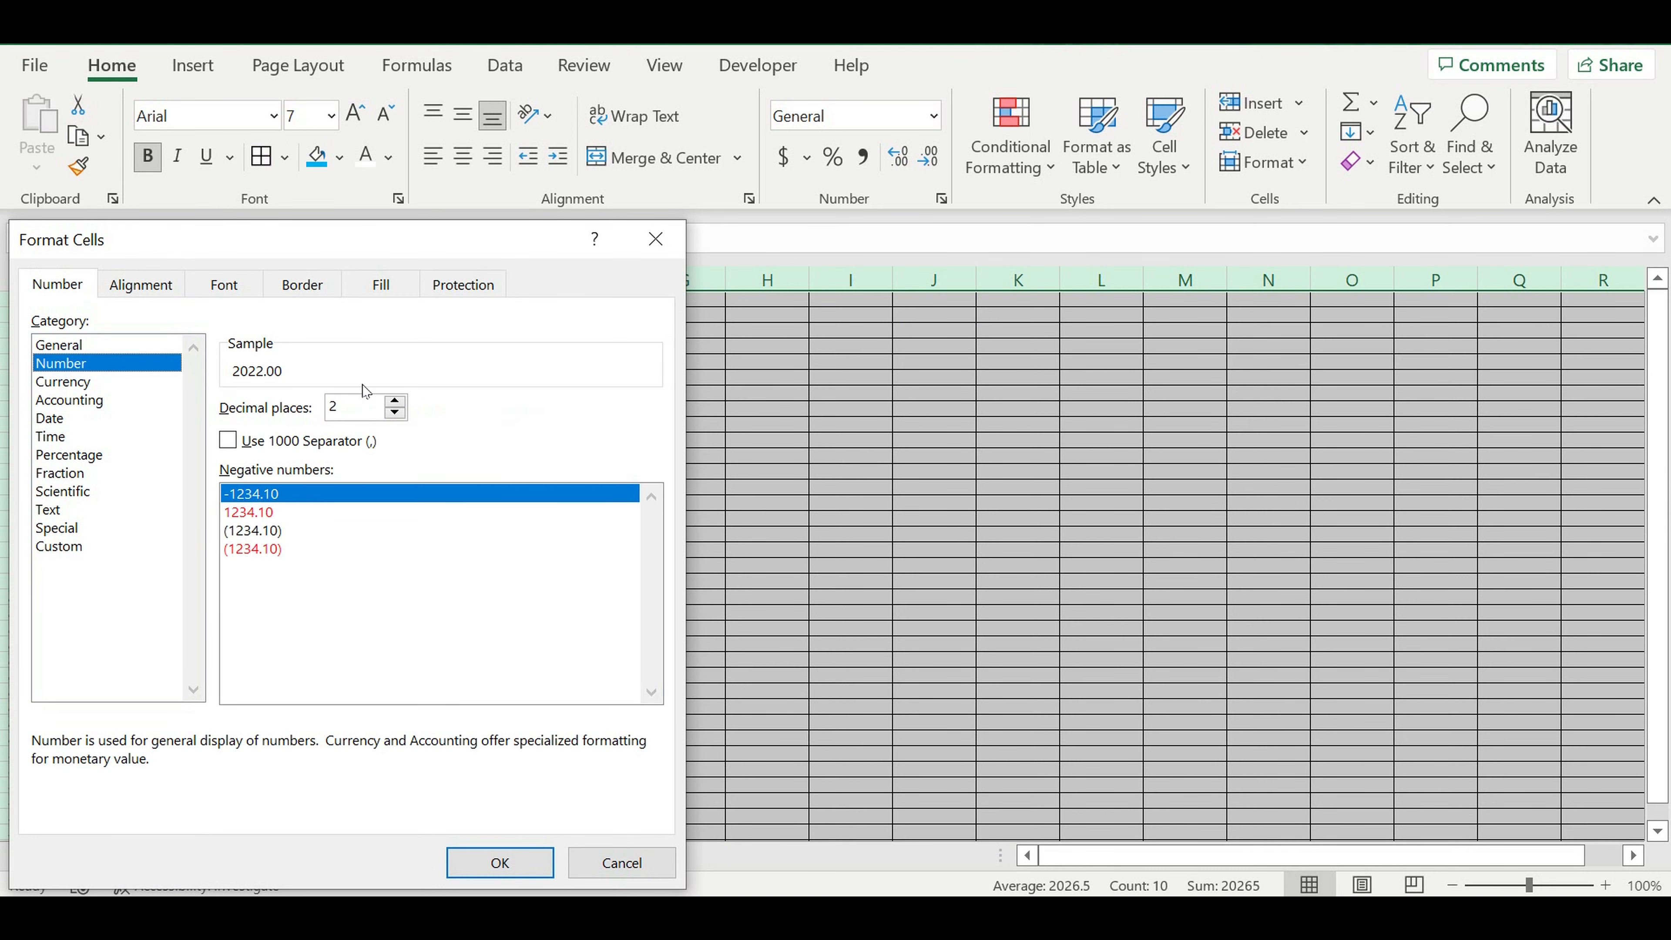
{"action": "left_click", "coordinate": [395, 414]}
{"action": "left_click", "coordinate": [395, 414]}
{"action": "left_click", "coordinate": [272, 443]}
{"action": "left_click", "coordinate": [249, 550]}
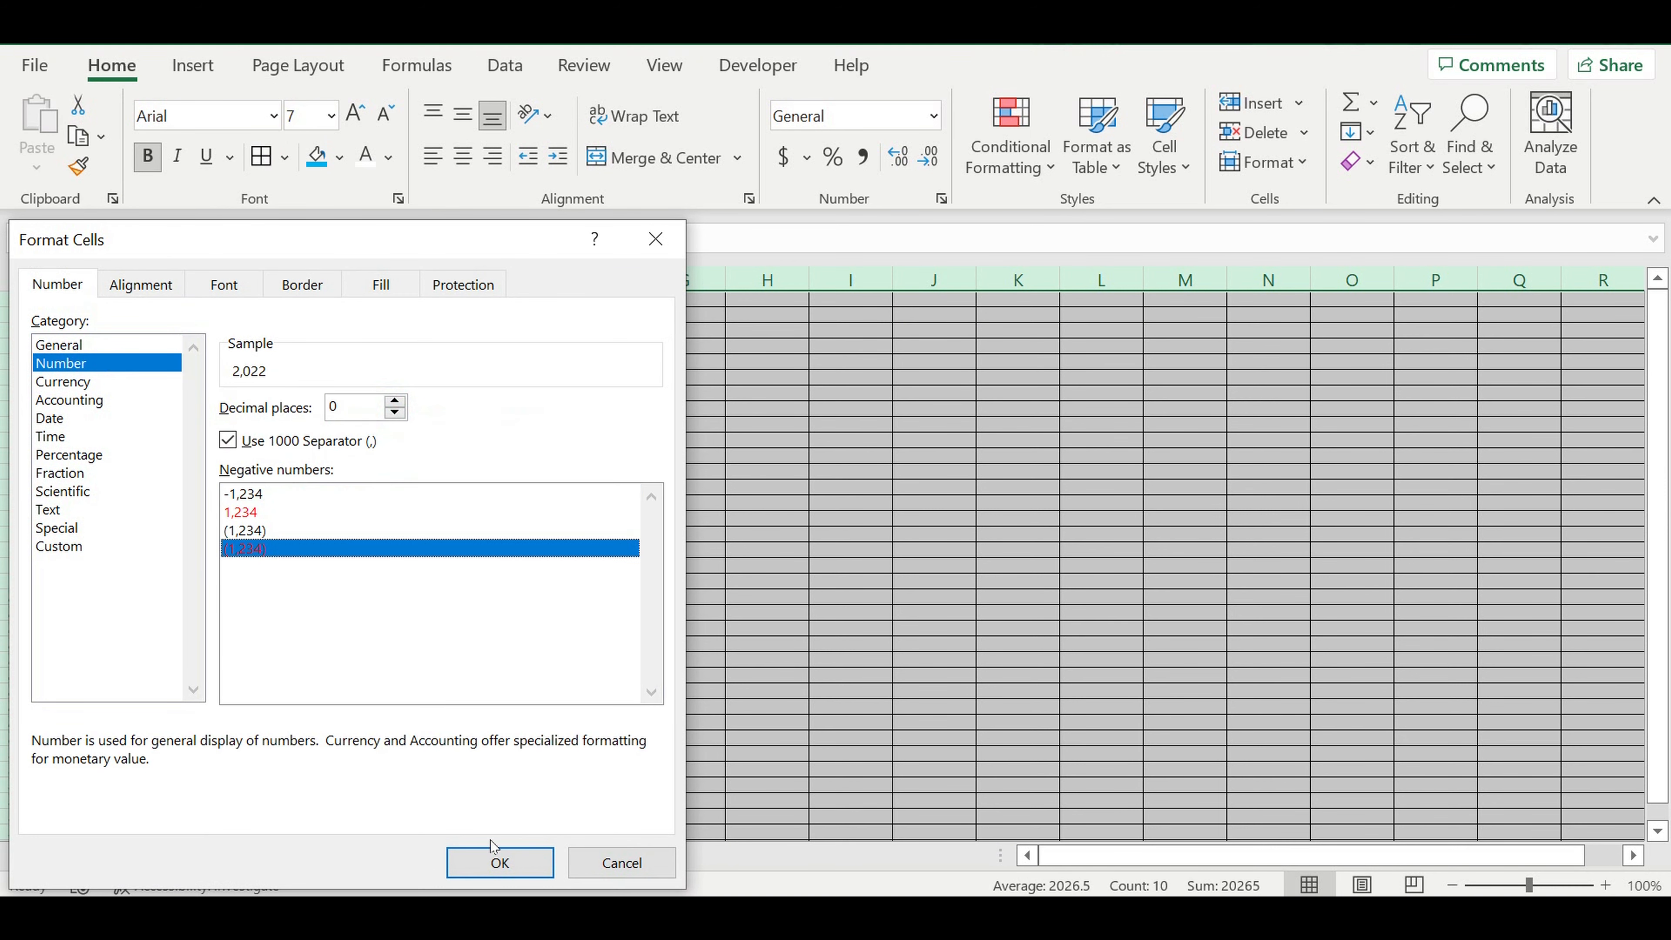
{"action": "left_click", "coordinate": [498, 863]}
{"action": "left_click", "coordinate": [329, 511]}
- Remove the 1000 separator from the years in A1:A10
{"action": "left_click_drag", "start_coordinate": [185, 300], "coordinate": [185, 447]}
{"action": "right_click", "coordinate": [156, 384]}
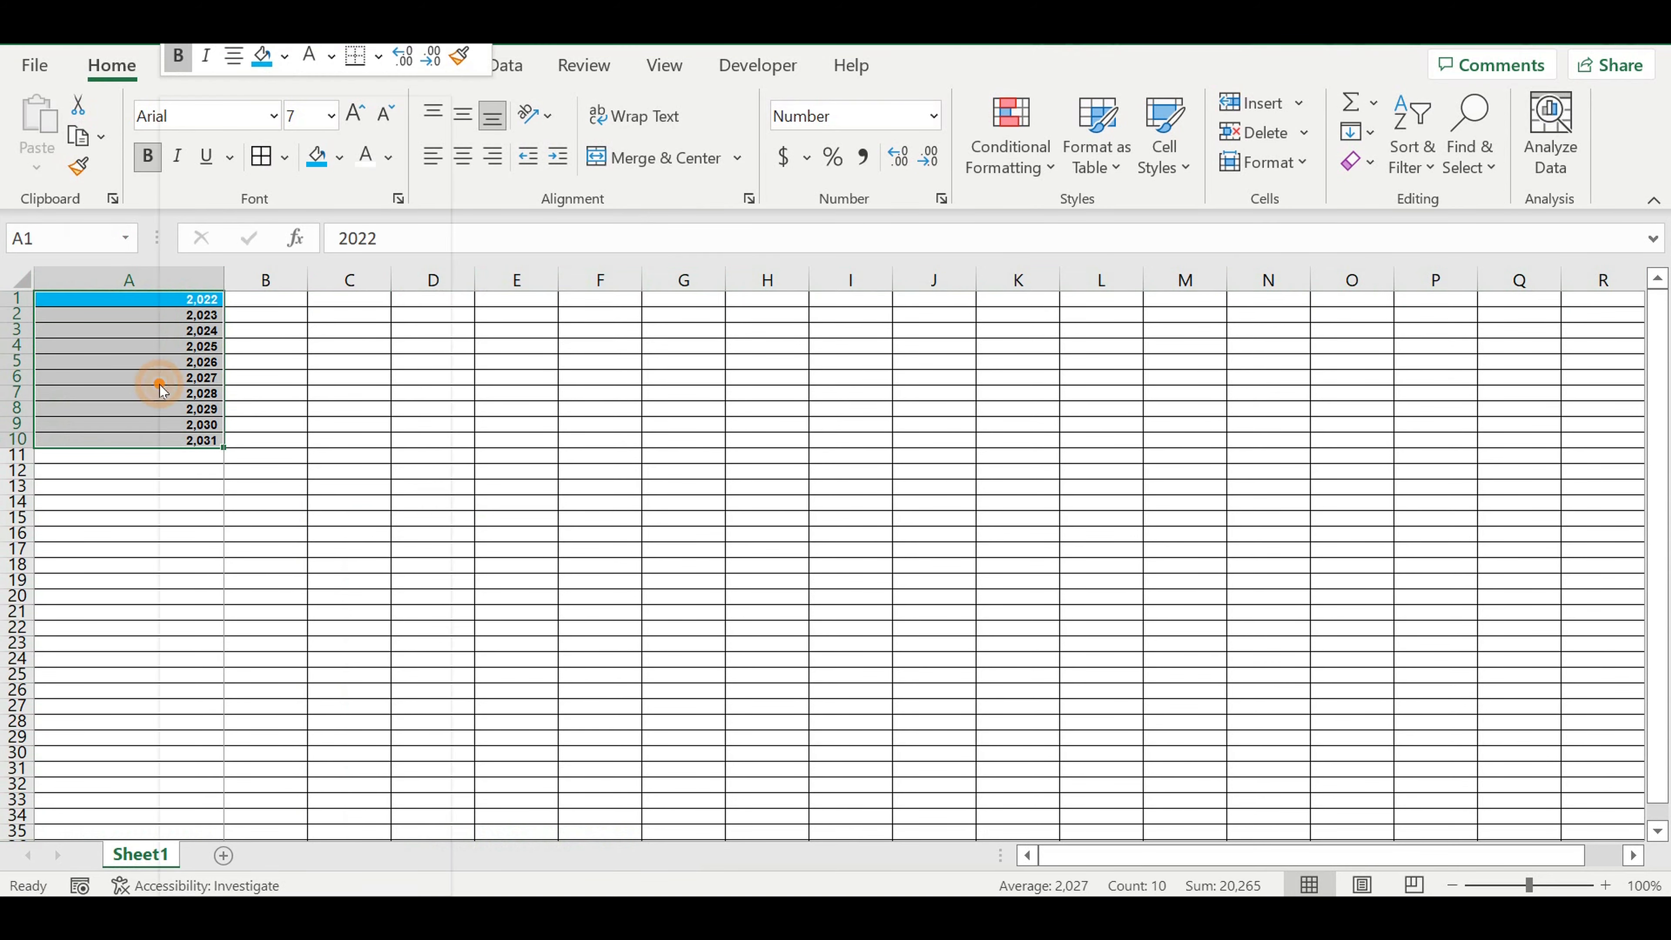
{"action": "left_click", "coordinate": [277, 762]}
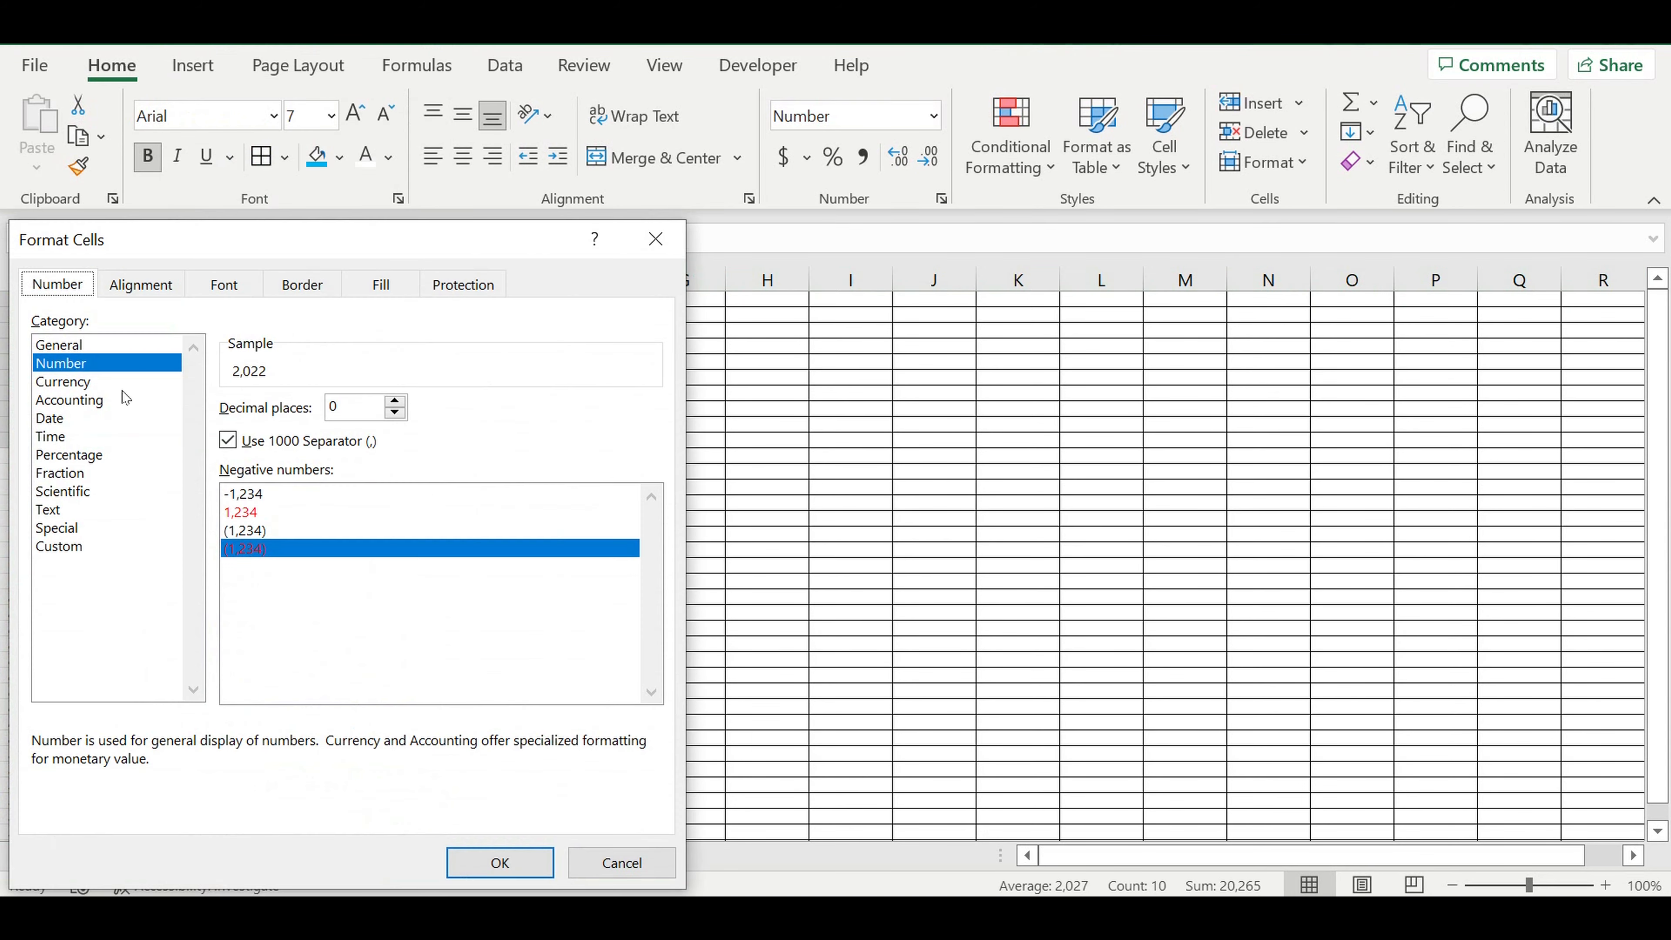
{"action": "left_click", "coordinate": [228, 441]}
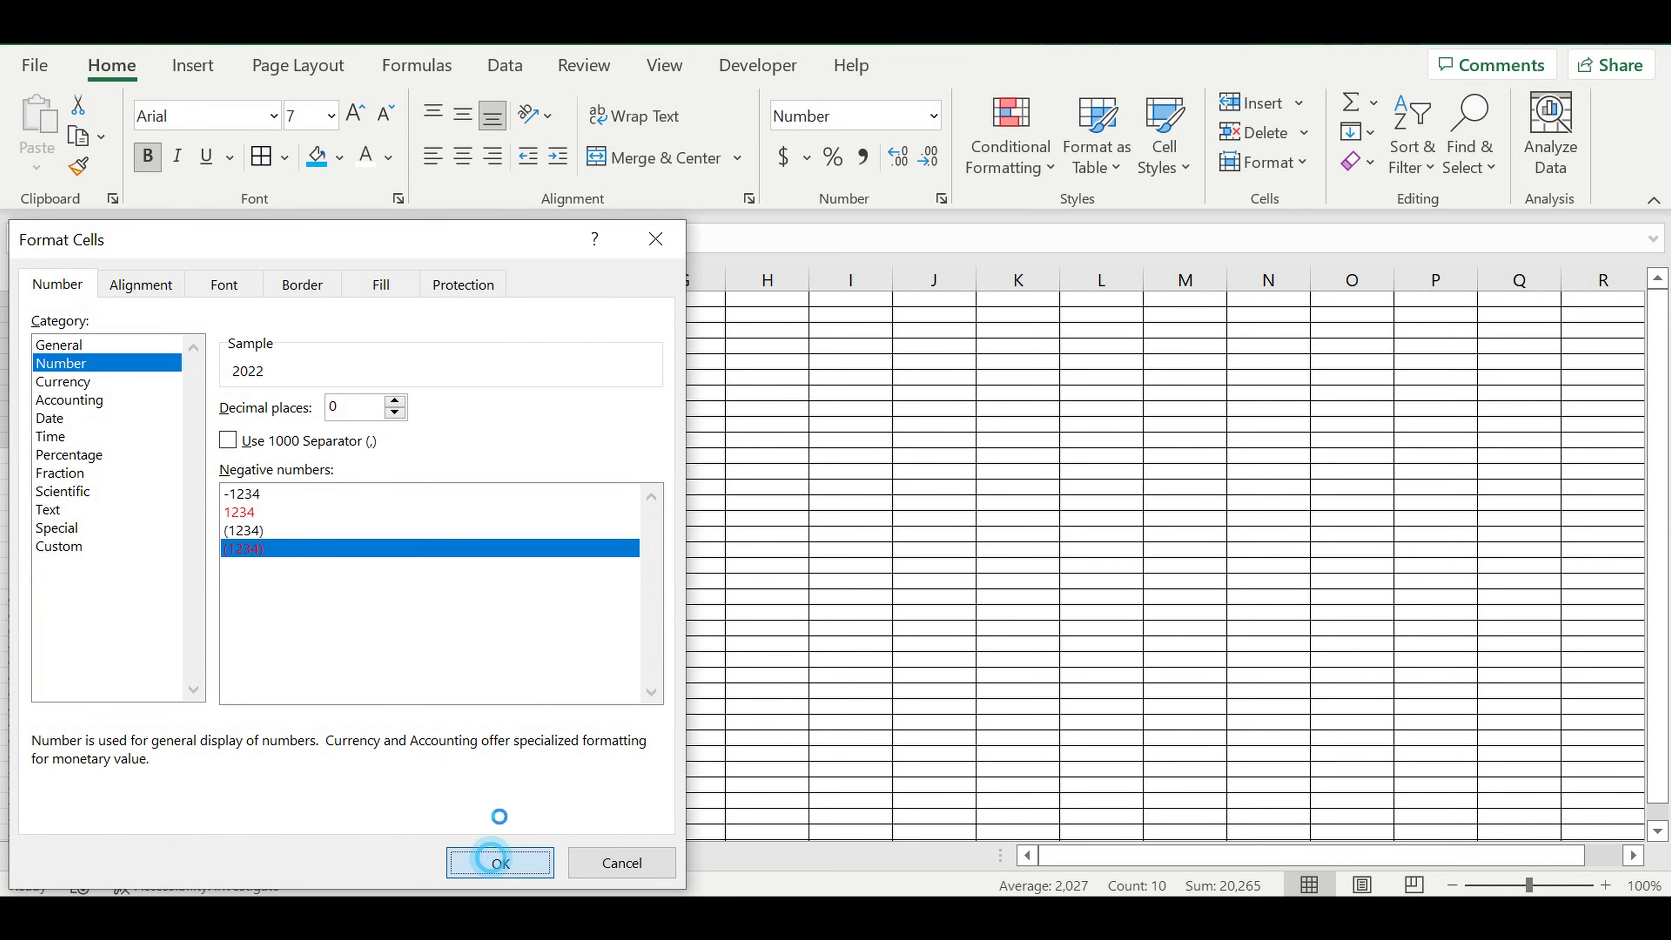
{"action": "left_click", "coordinate": [500, 863]}
{"action": "left_click", "coordinate": [342, 457]}
- Enter January in B1 and autofill the months down to December in B12
{"action": "left_click", "coordinate": [279, 306]}
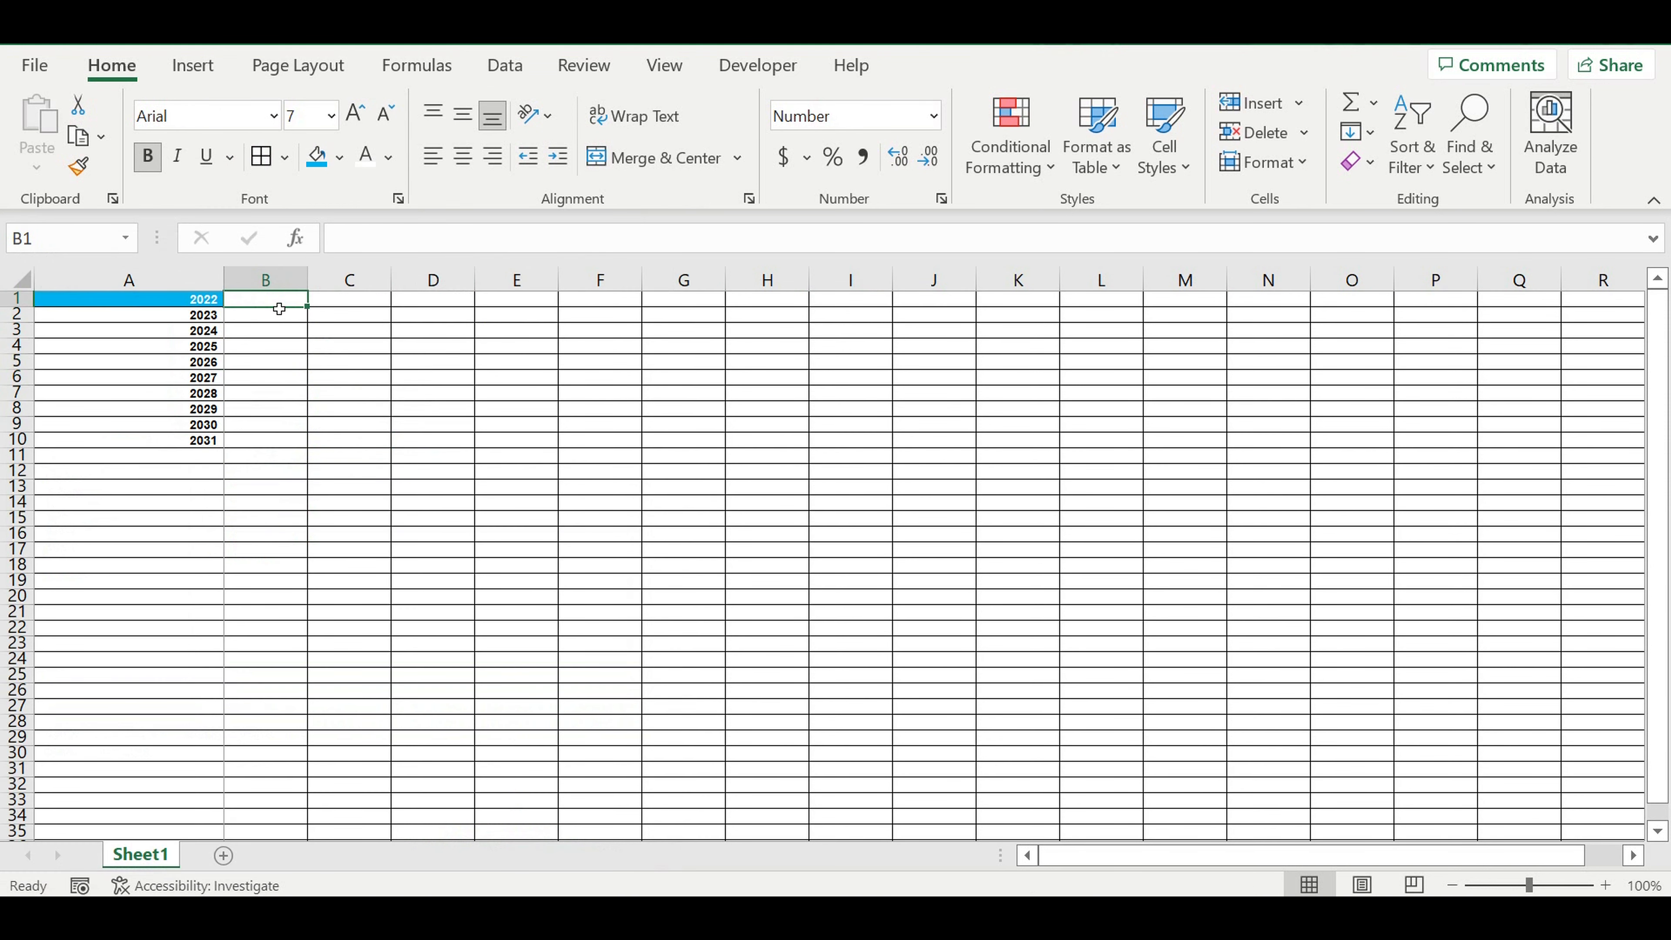
{"action": "type", "text": "January"}
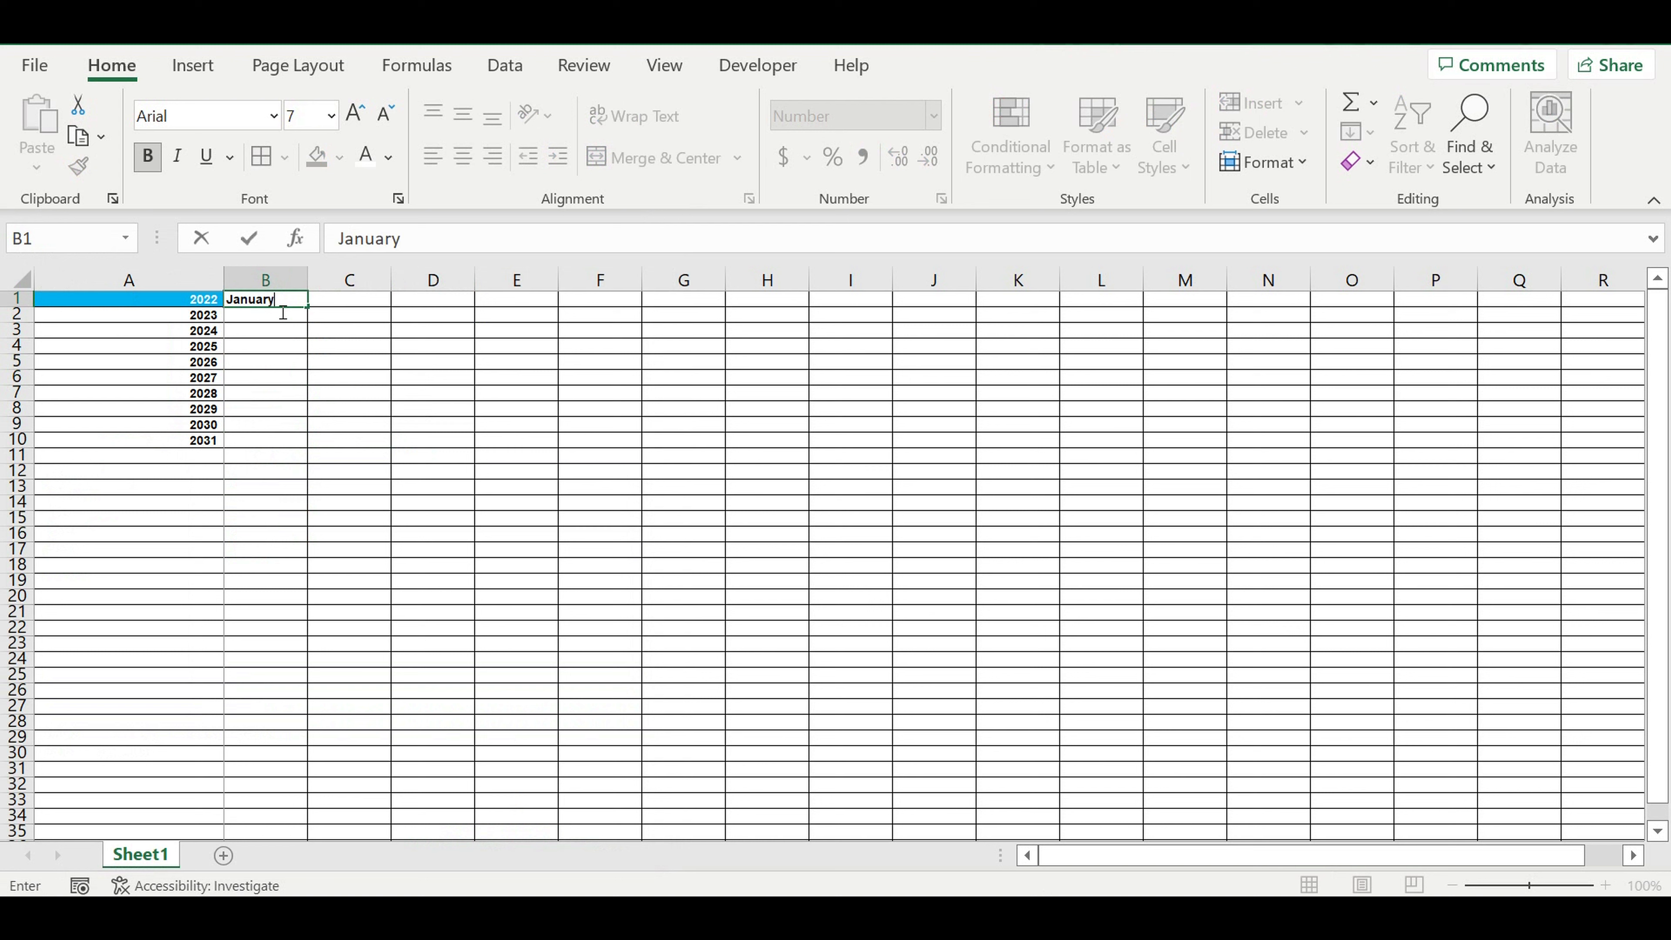
{"action": "key", "text": "Return"}
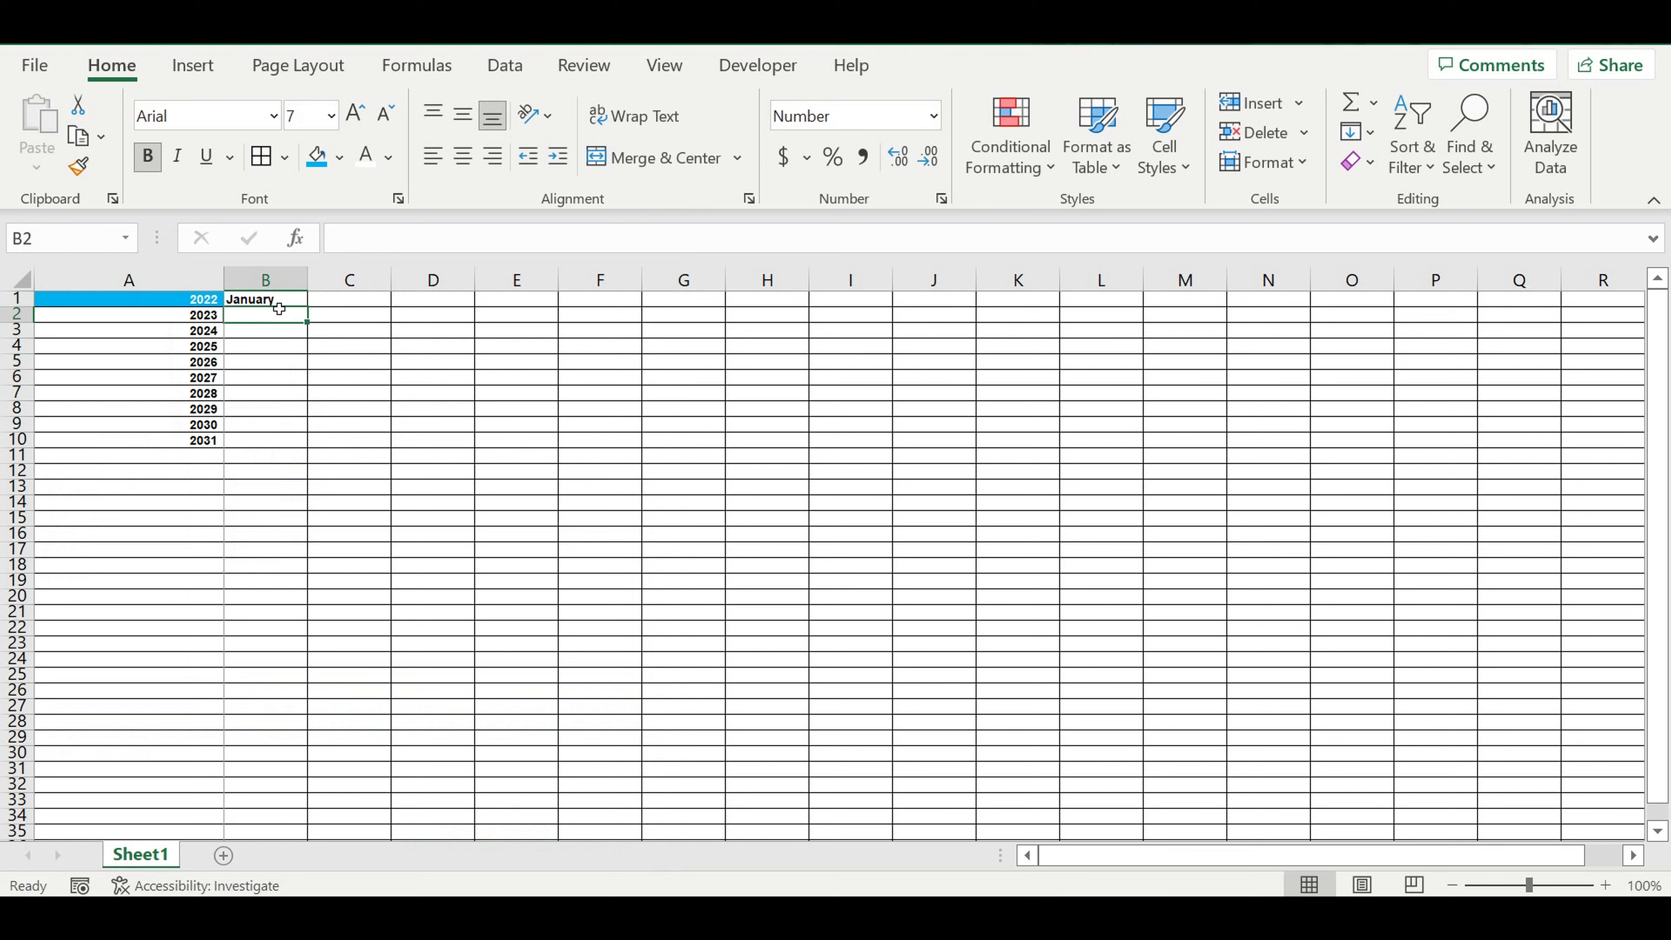
{"action": "left_click", "coordinate": [275, 300]}
{"action": "left_click_drag", "start_coordinate": [307, 306], "coordinate": [289, 489]}
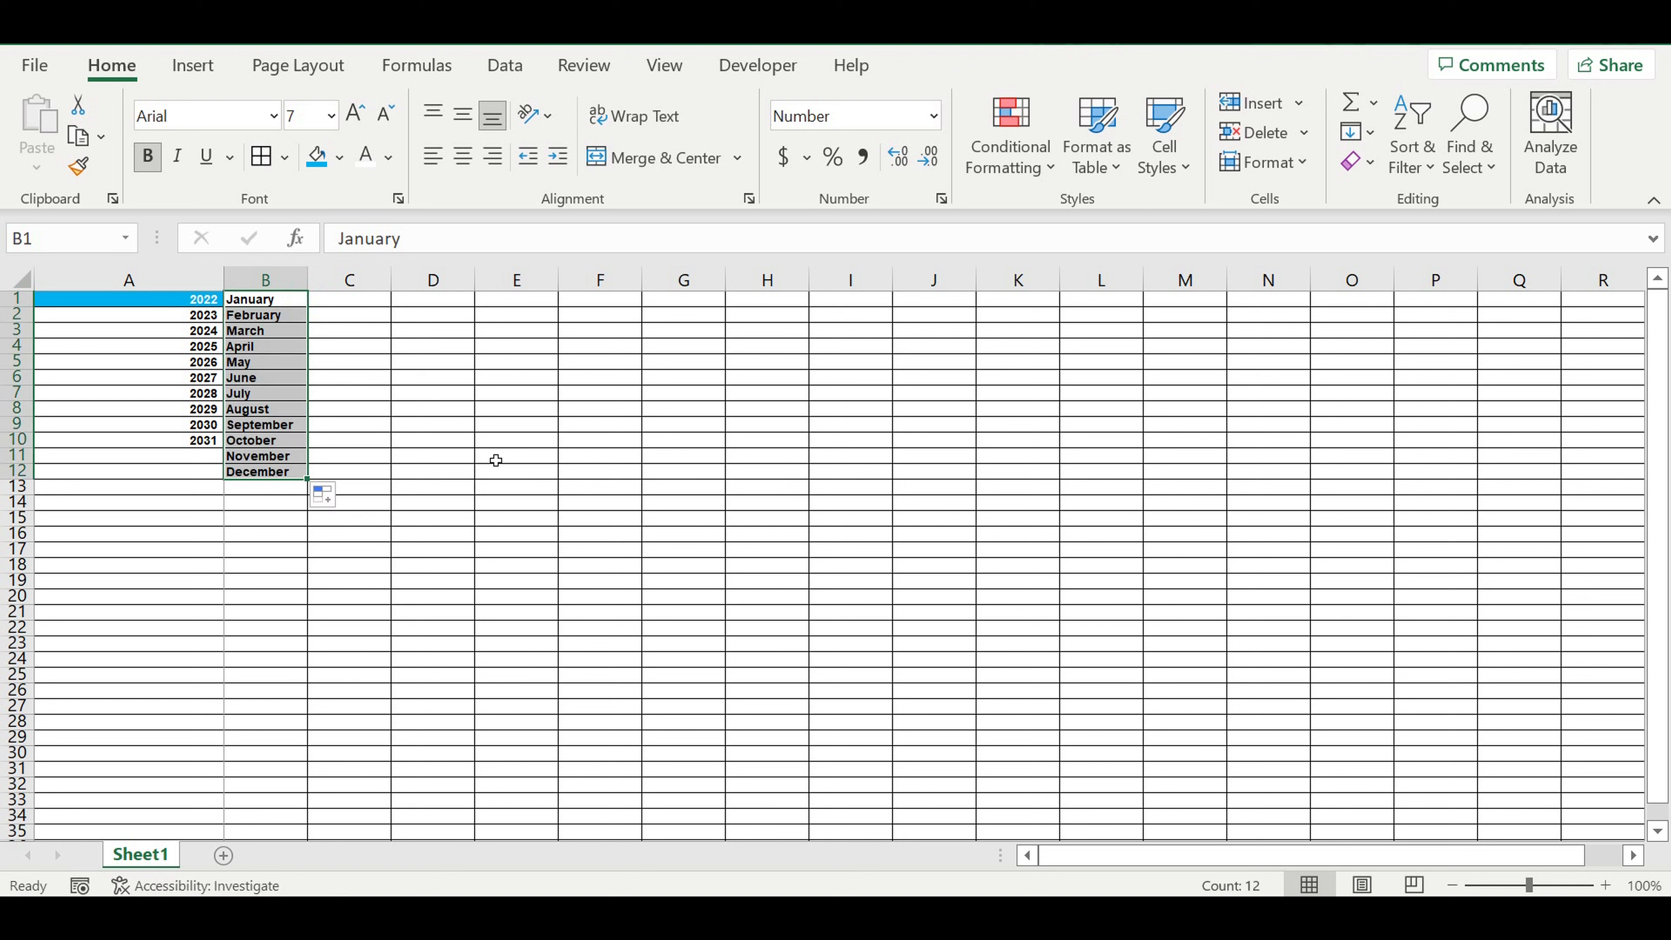
{"action": "left_click", "coordinate": [496, 456]}
- Fill the whole of row 13 with black as a divider below the month list
{"action": "left_click", "coordinate": [17, 487]}
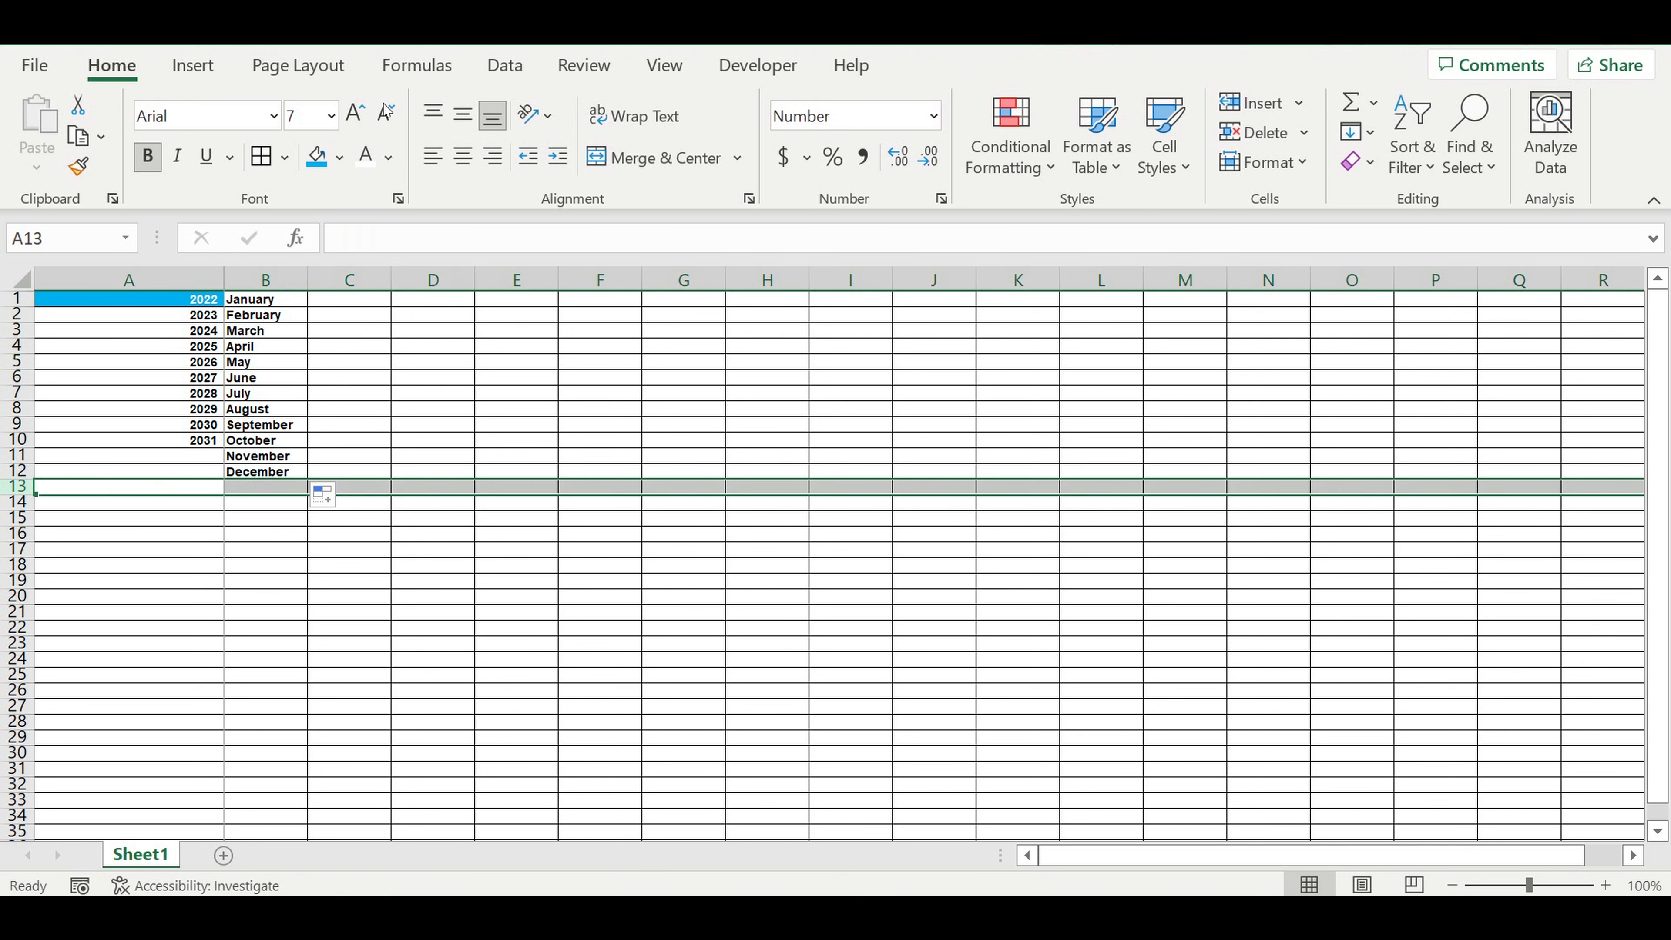
{"action": "left_click", "coordinate": [339, 157]}
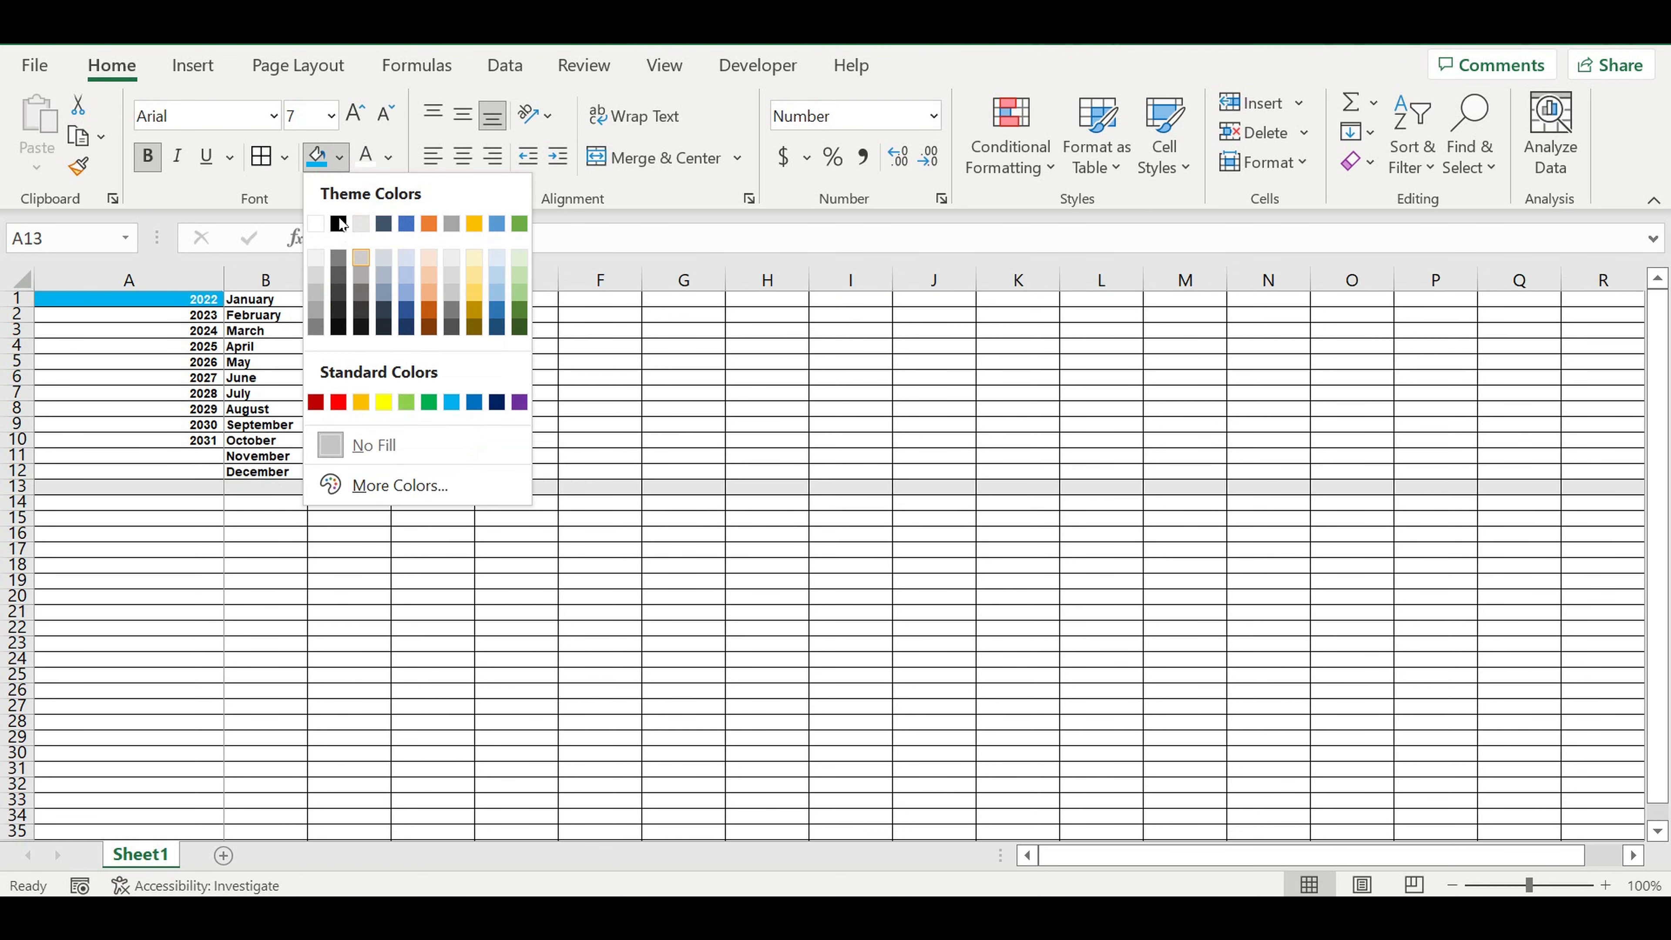
{"action": "left_click", "coordinate": [339, 224]}
{"action": "left_click", "coordinate": [333, 583]}
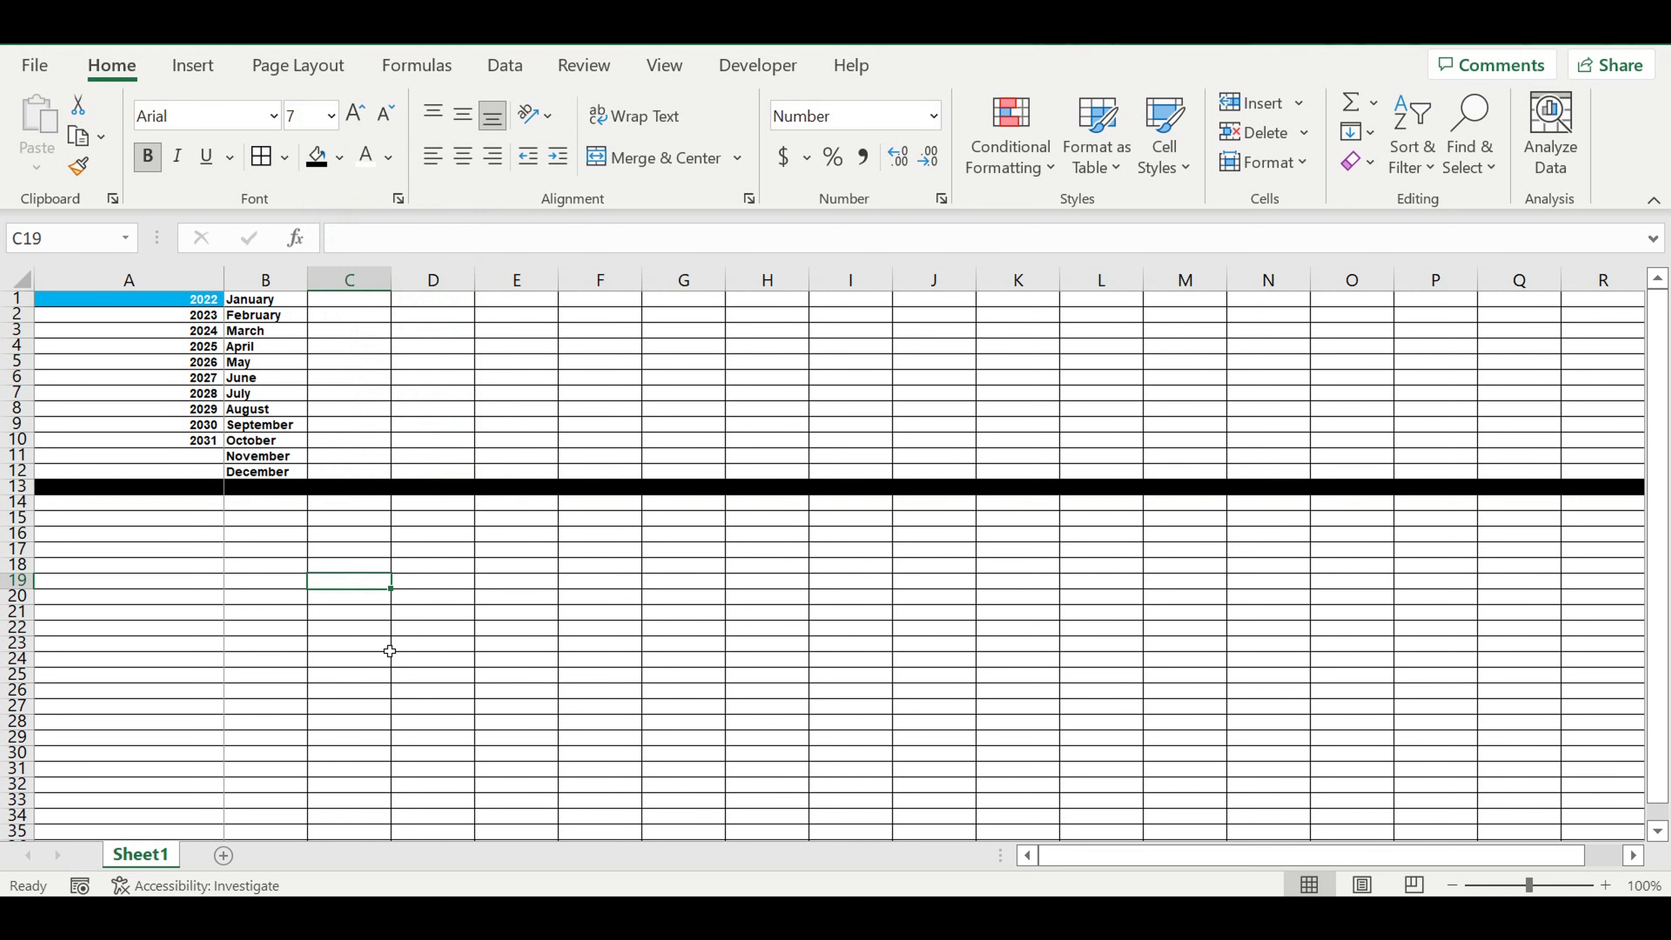
{"action": "left_click", "coordinate": [490, 551]}
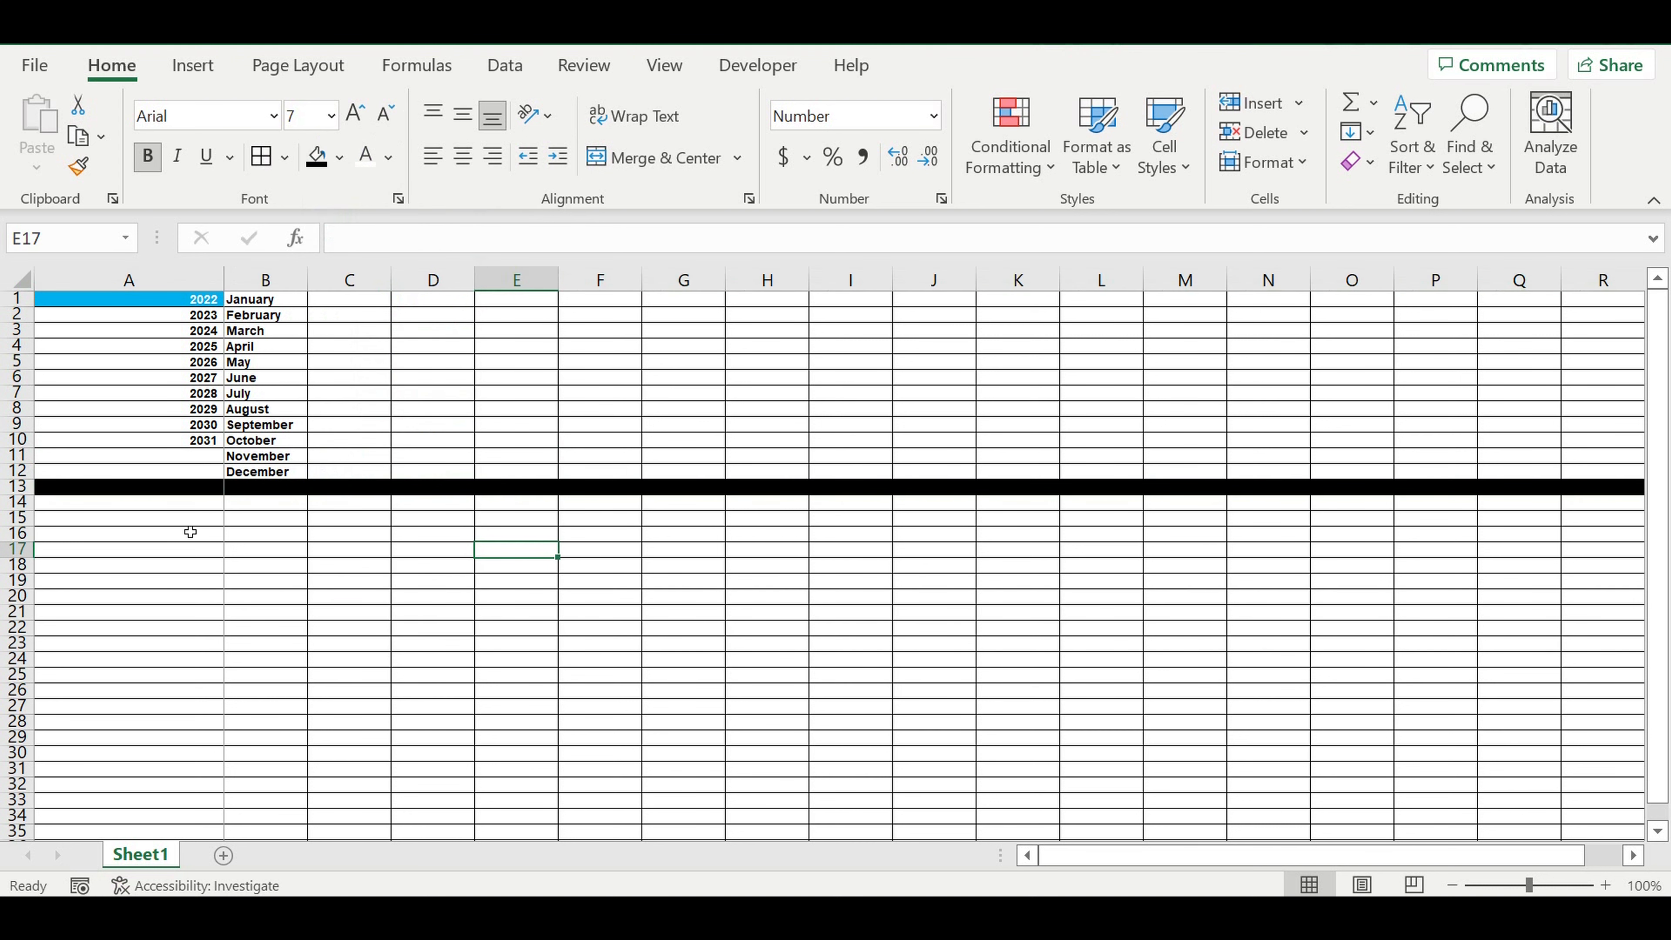
{"action": "left_click", "coordinate": [176, 503]}
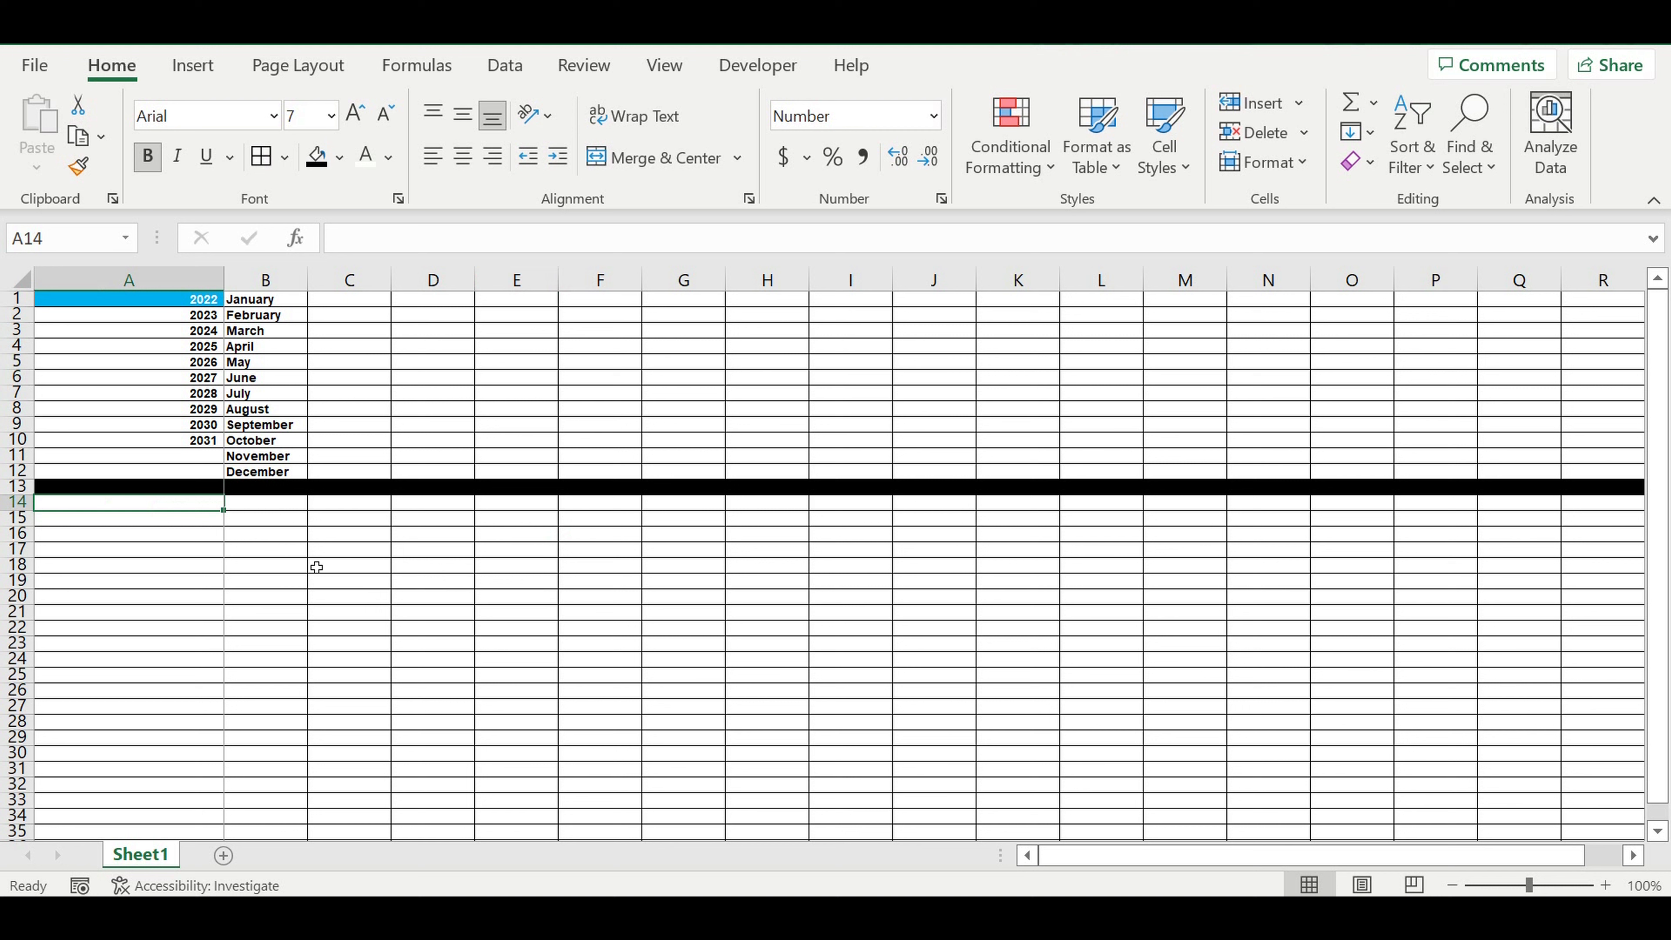
- Enter the label "Sqare footage (SQF/SQM)" in A14, directly below the black divider row
{"action": "left_click", "coordinate": [111, 507]}
{"action": "left_click", "coordinate": [153, 568]}
{"action": "left_click", "coordinate": [158, 503]}
{"action": "type", "text": "Sqare"}
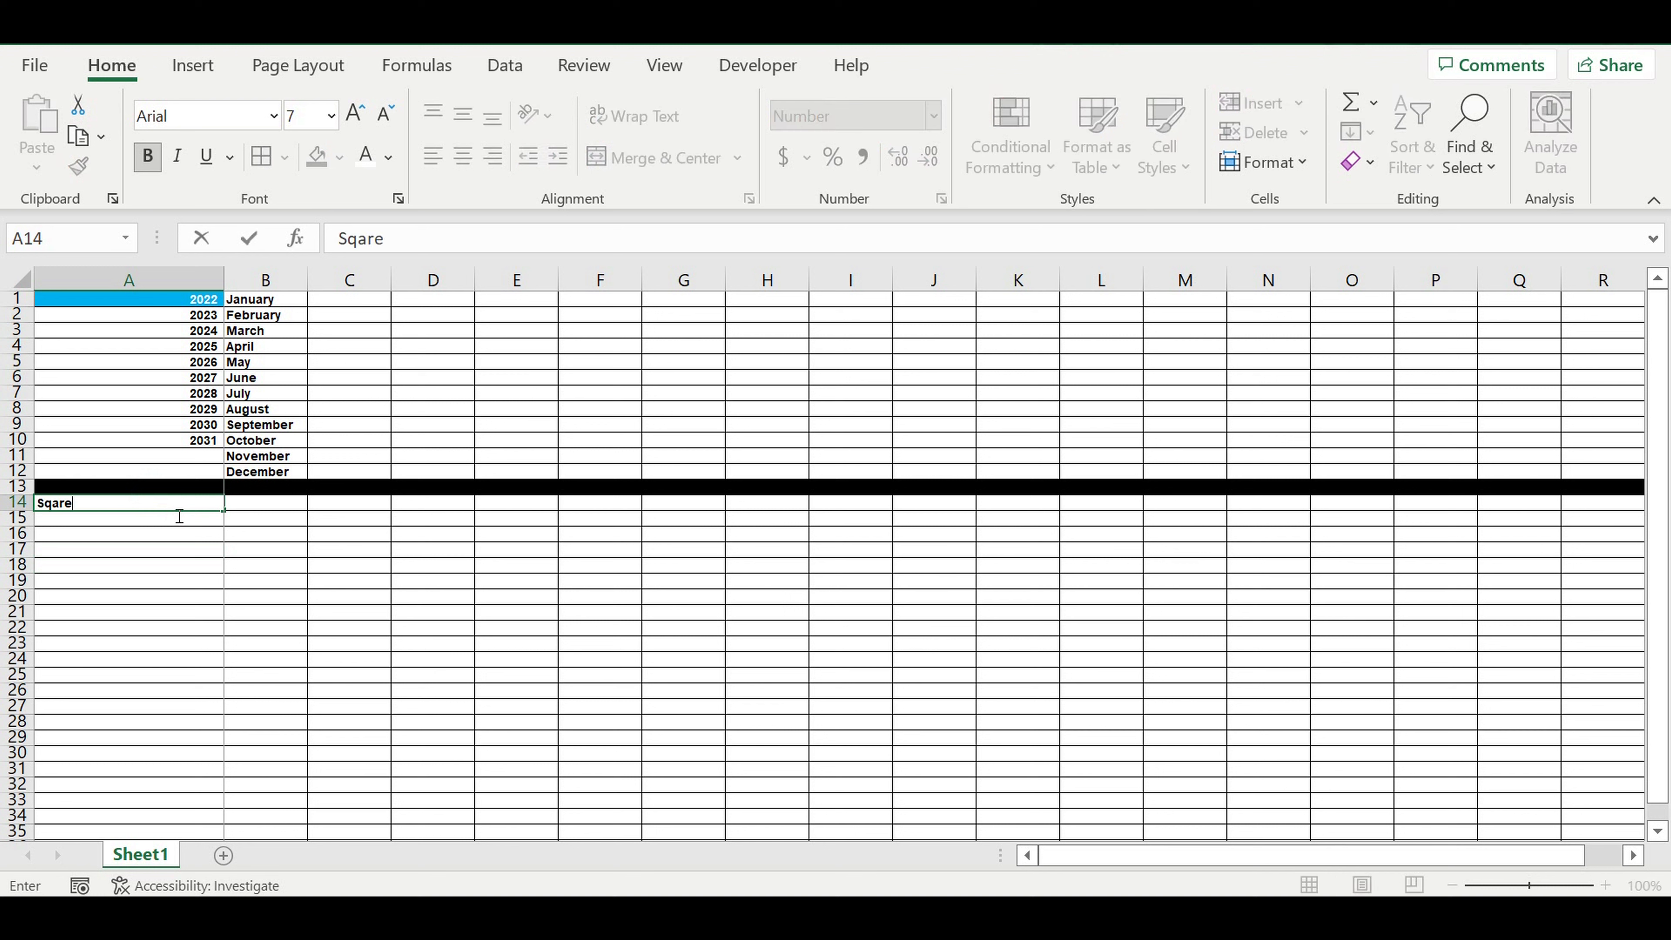
{"action": "type", "text": "footage"}
{"action": "type", "text": "(SQF"}
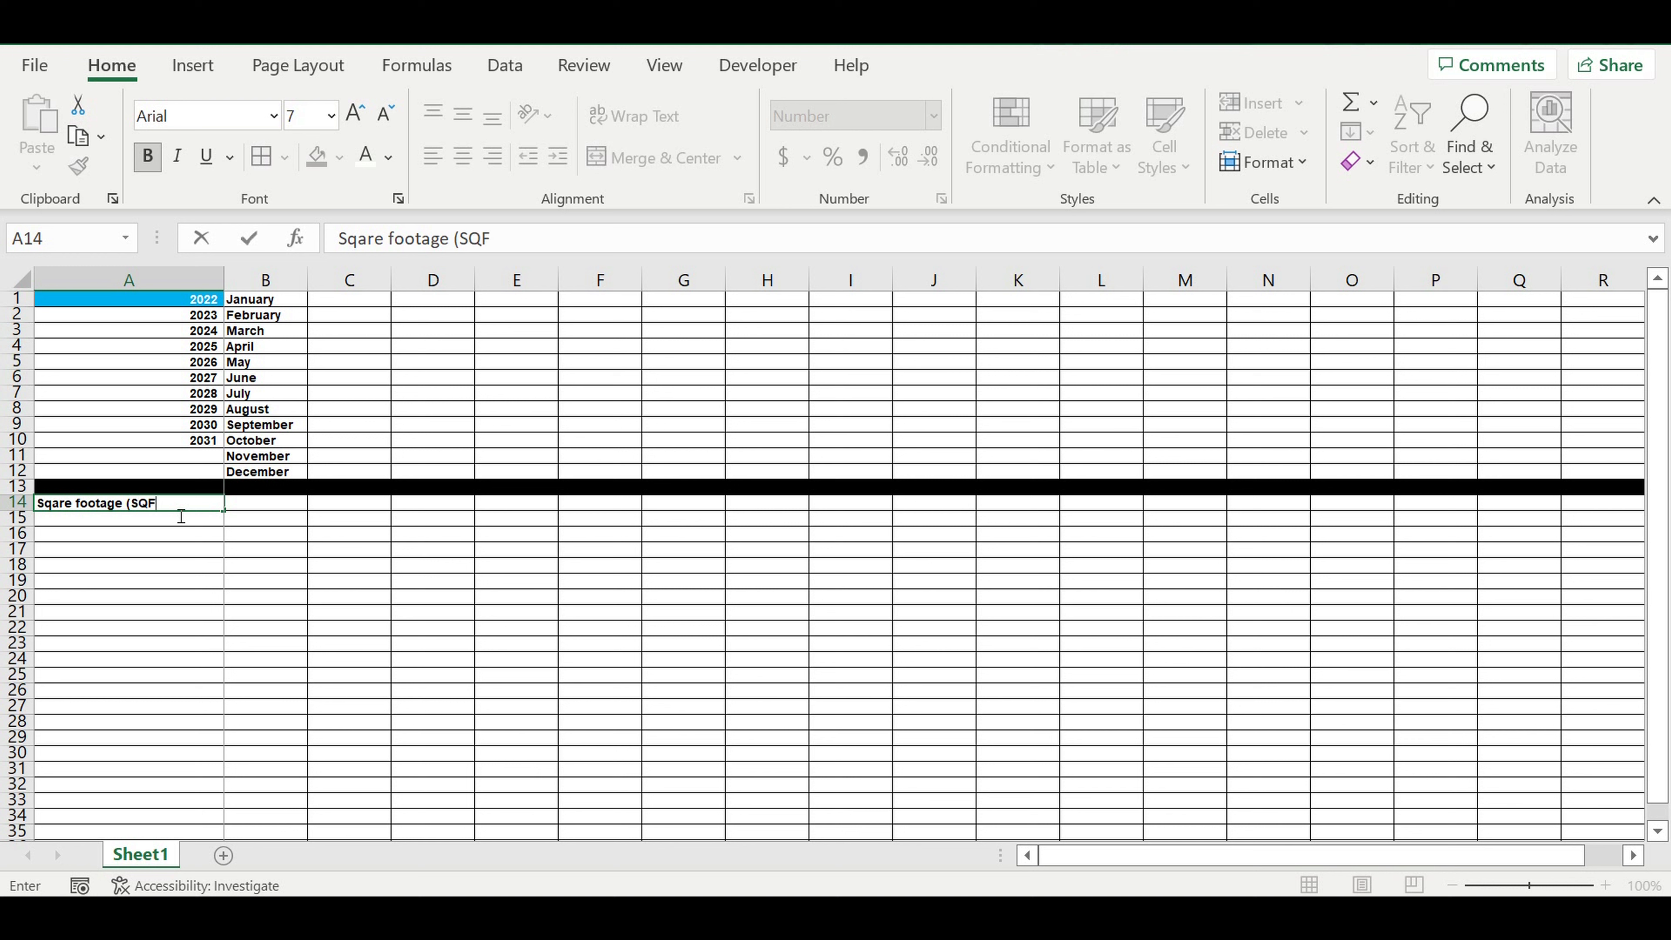
{"action": "type", "text": "/SQM"}
{"action": "key", "text": "Return"}
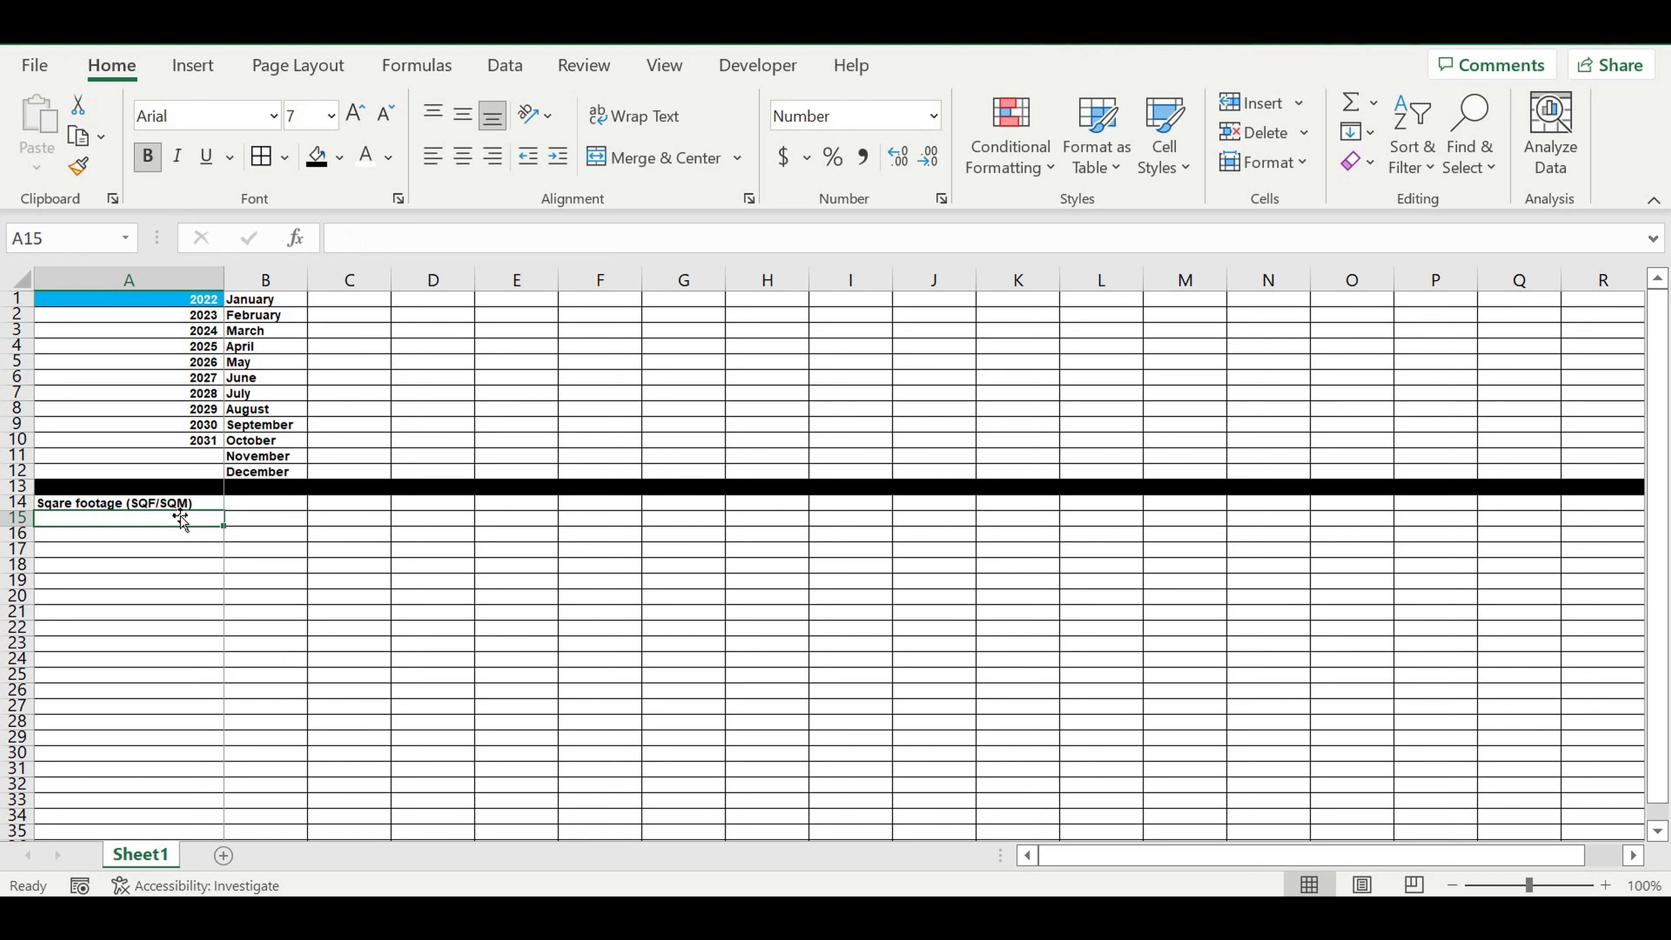
- Enter 20000 in B14 and format the cell with white text on a light blue fill
{"action": "left_click", "coordinate": [267, 504]}
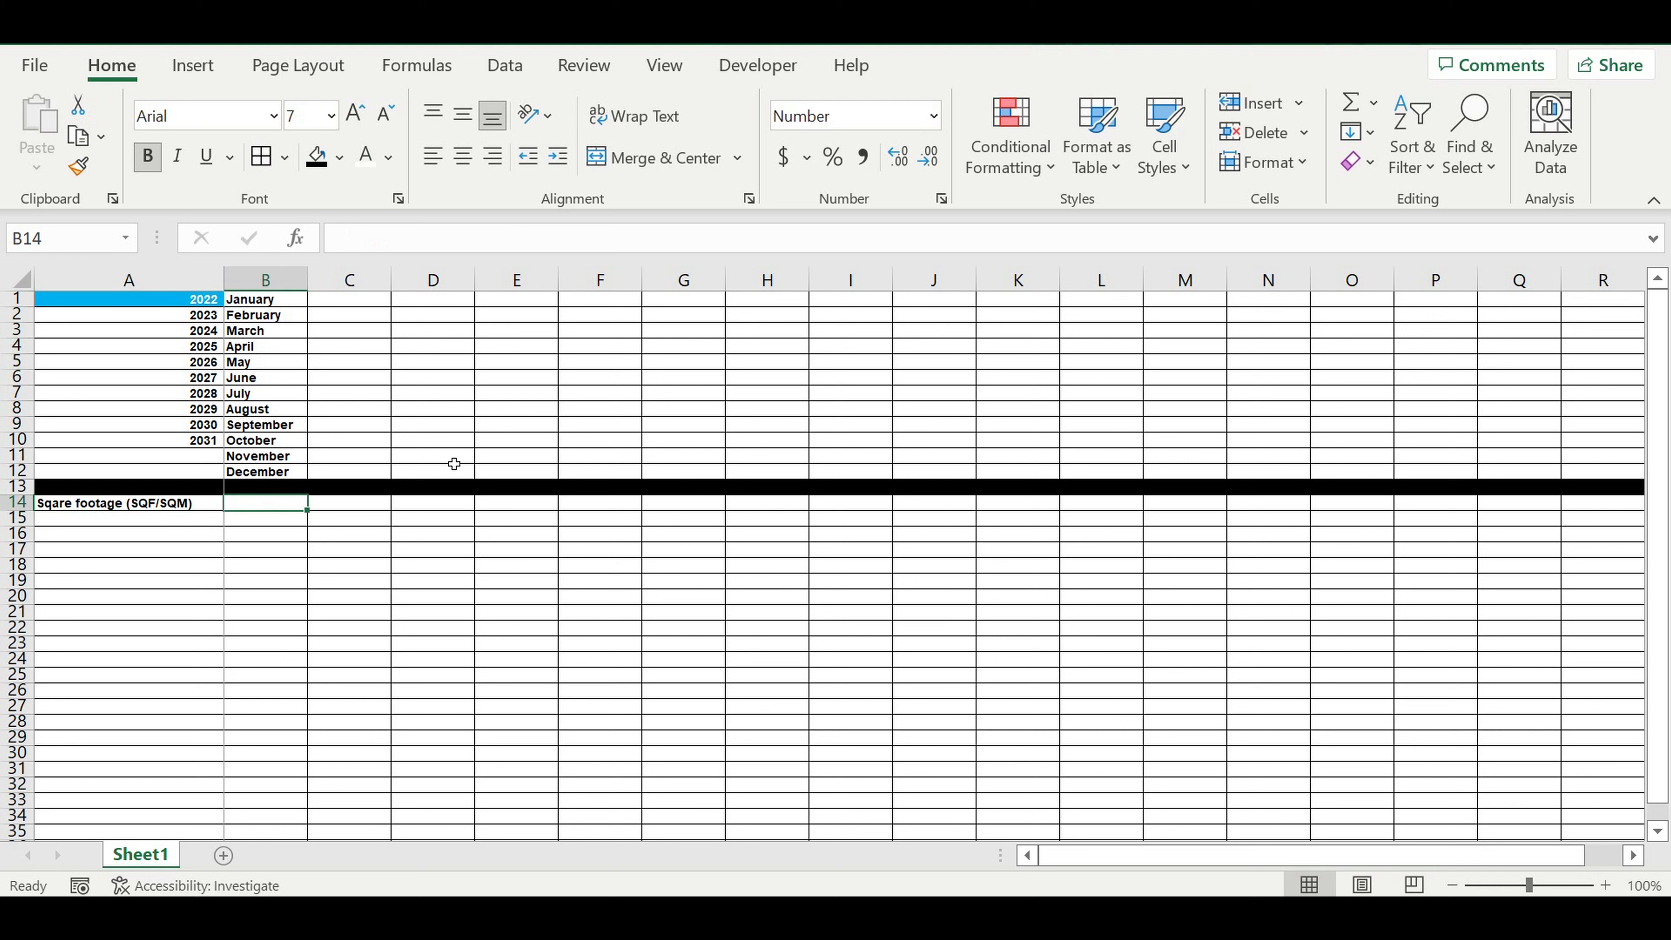
{"action": "type", "text": "2"}
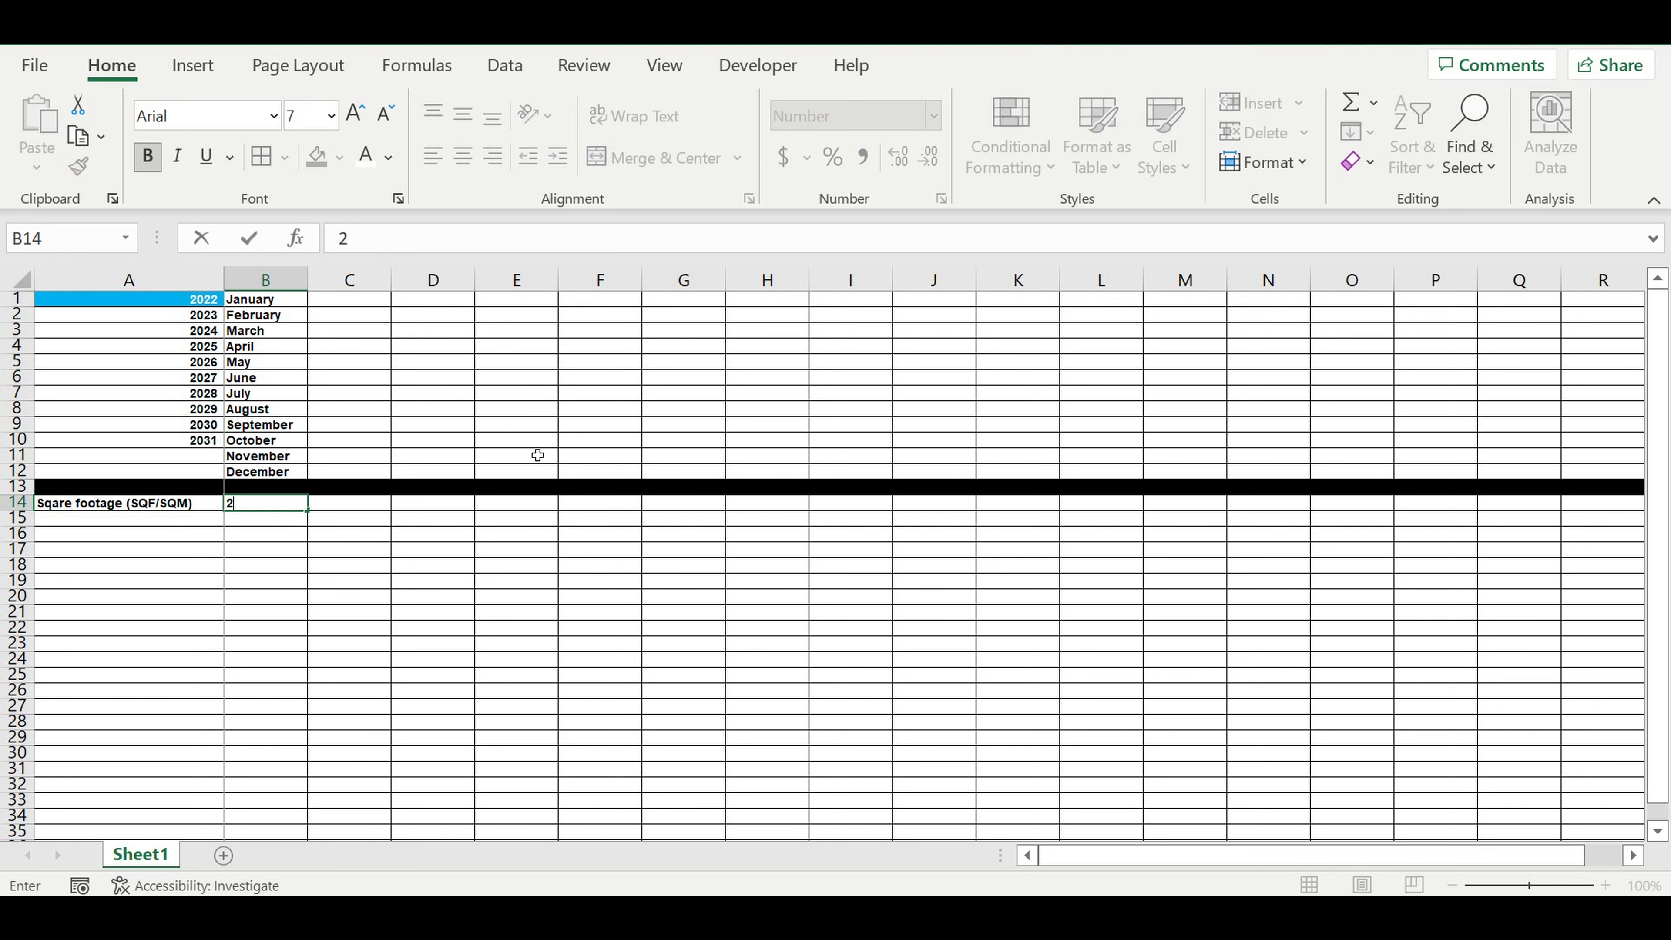
{"action": "type", "text": "0000"}
{"action": "left_click", "coordinate": [328, 570]}
{"action": "left_click", "coordinate": [254, 504]}
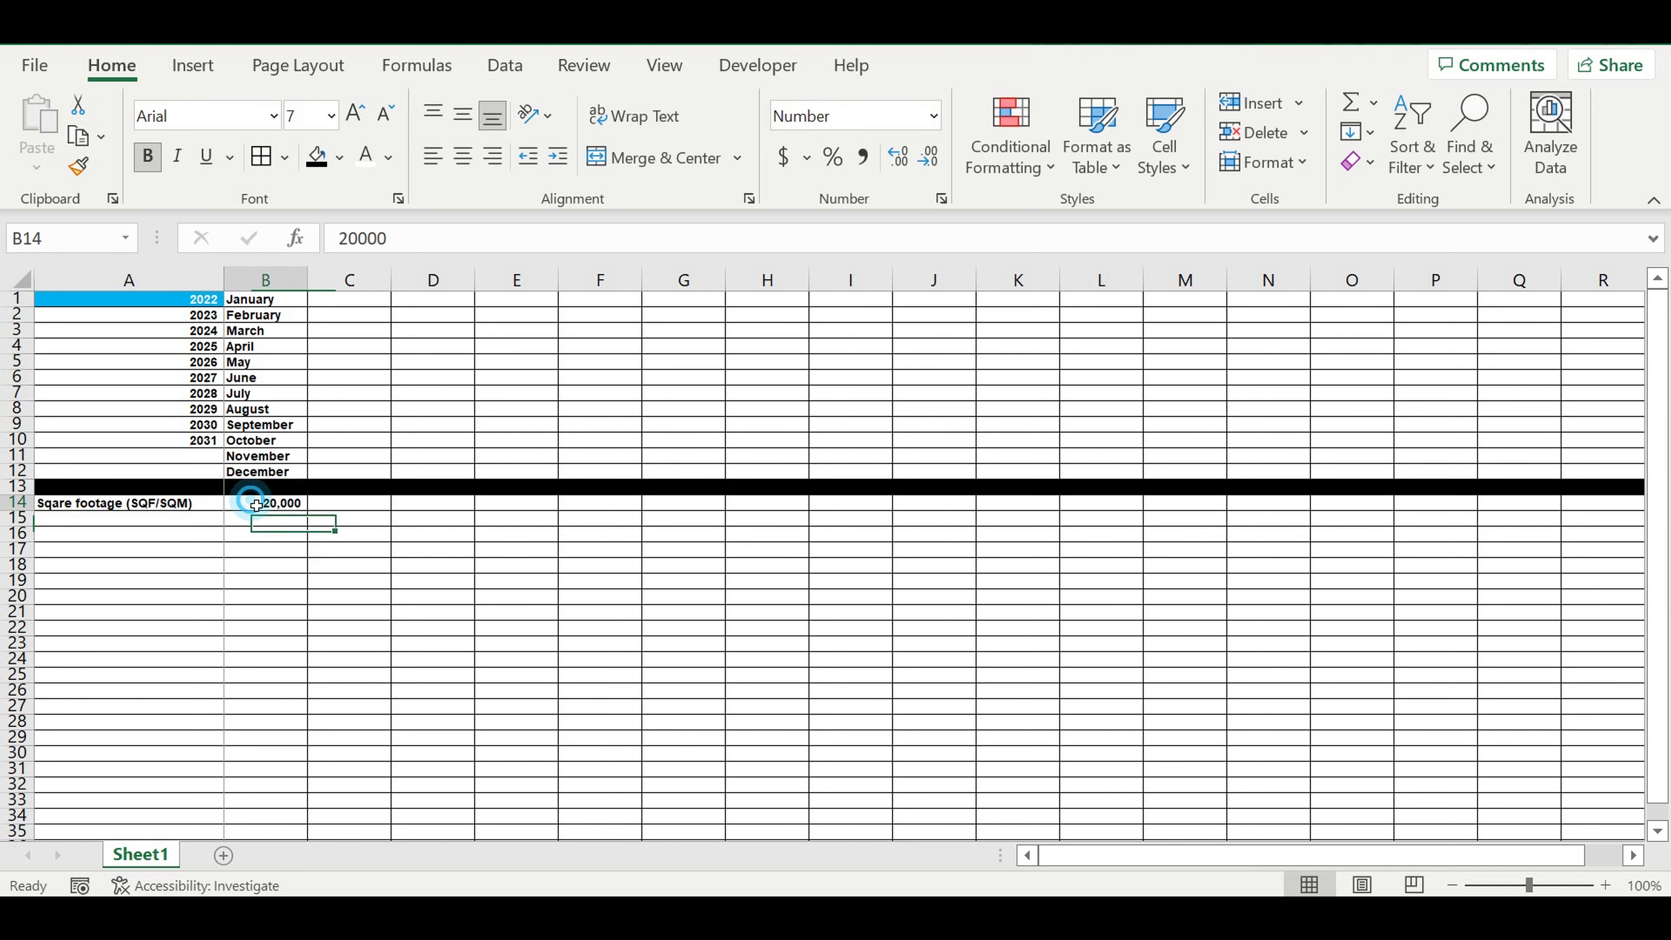
{"action": "left_click", "coordinate": [367, 156]}
{"action": "left_click", "coordinate": [338, 162]}
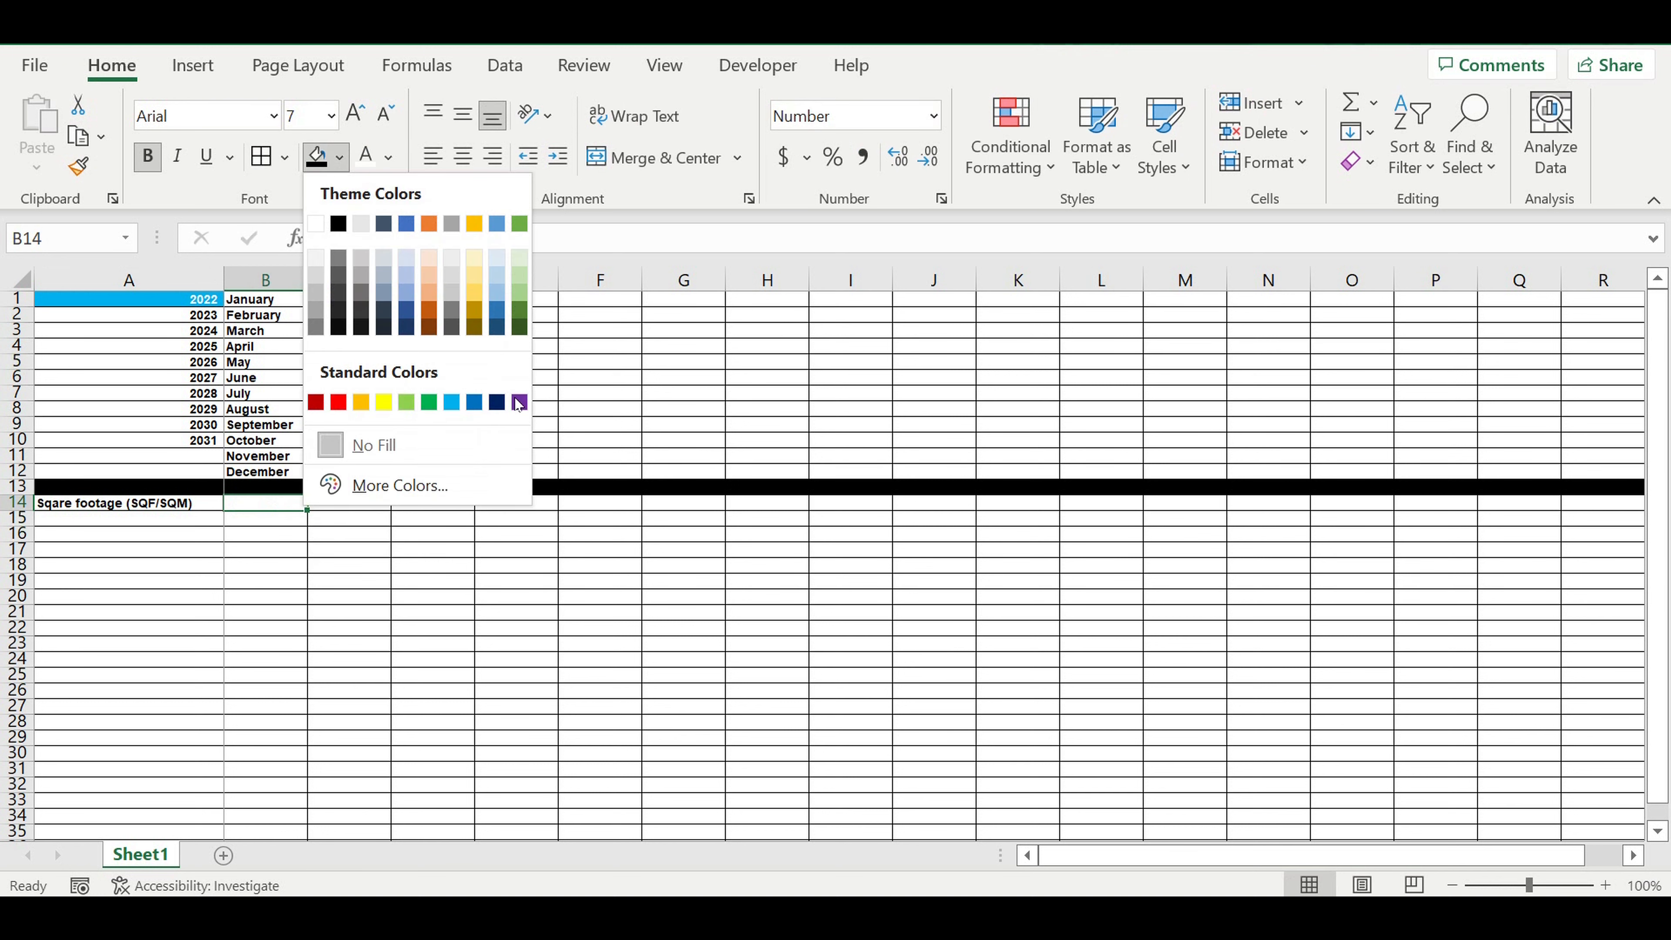
{"action": "left_click", "coordinate": [452, 401]}
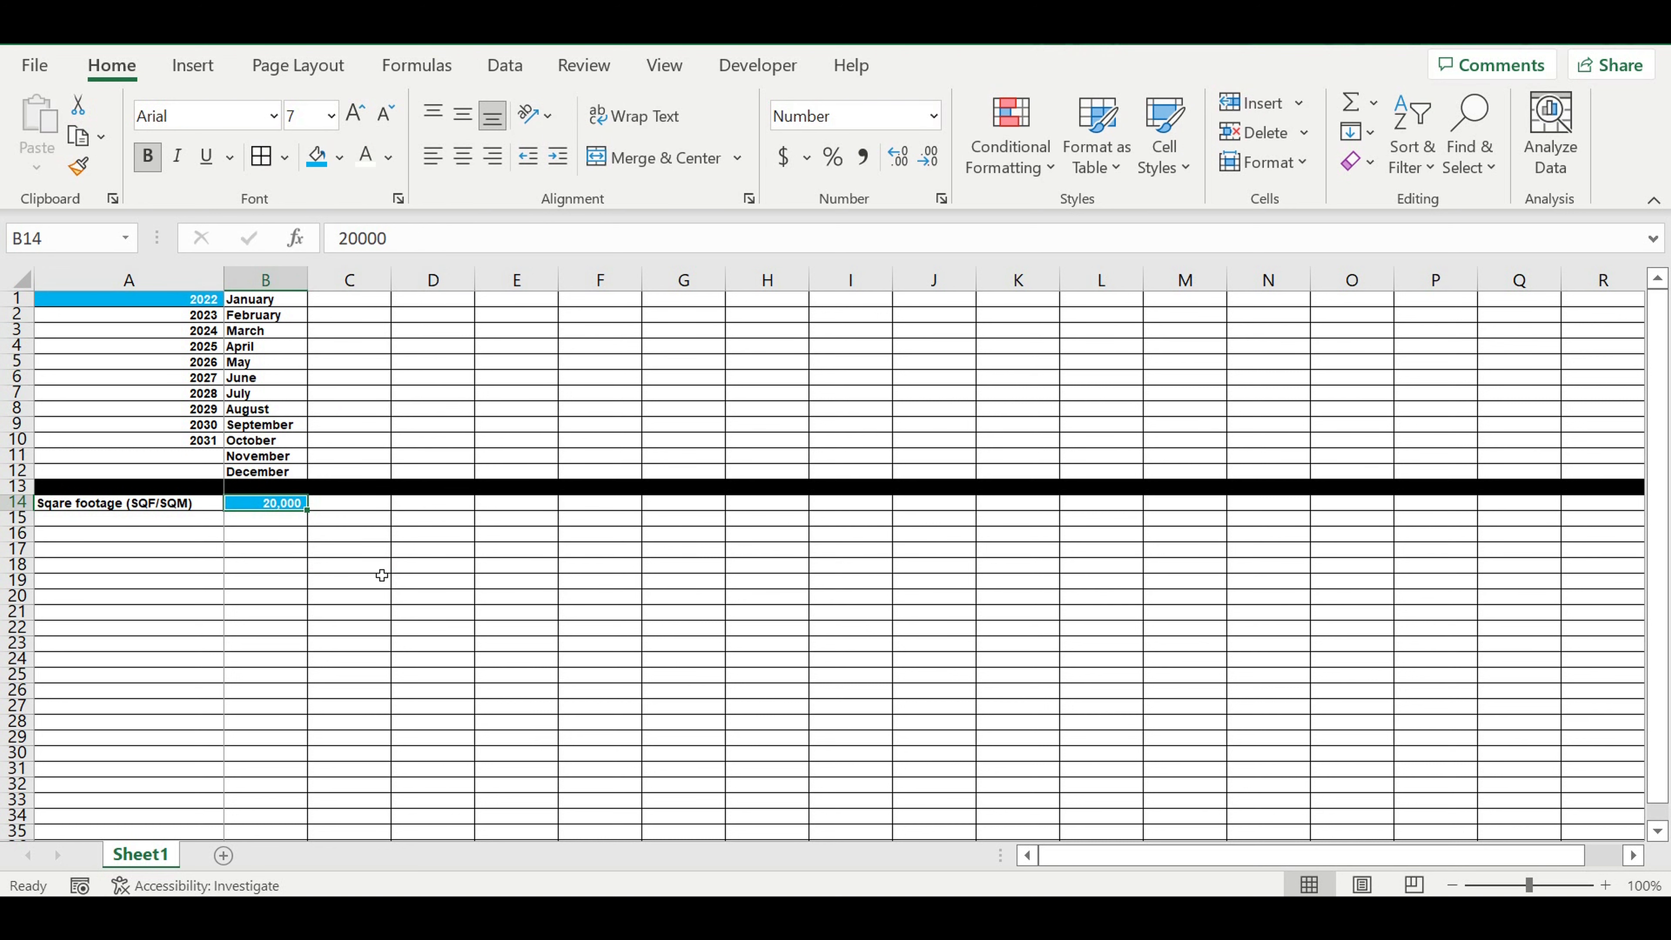
- Correct the spelling of the A14 label to "Square footage (SQF/SQM)"
{"action": "left_click", "coordinate": [155, 507]}
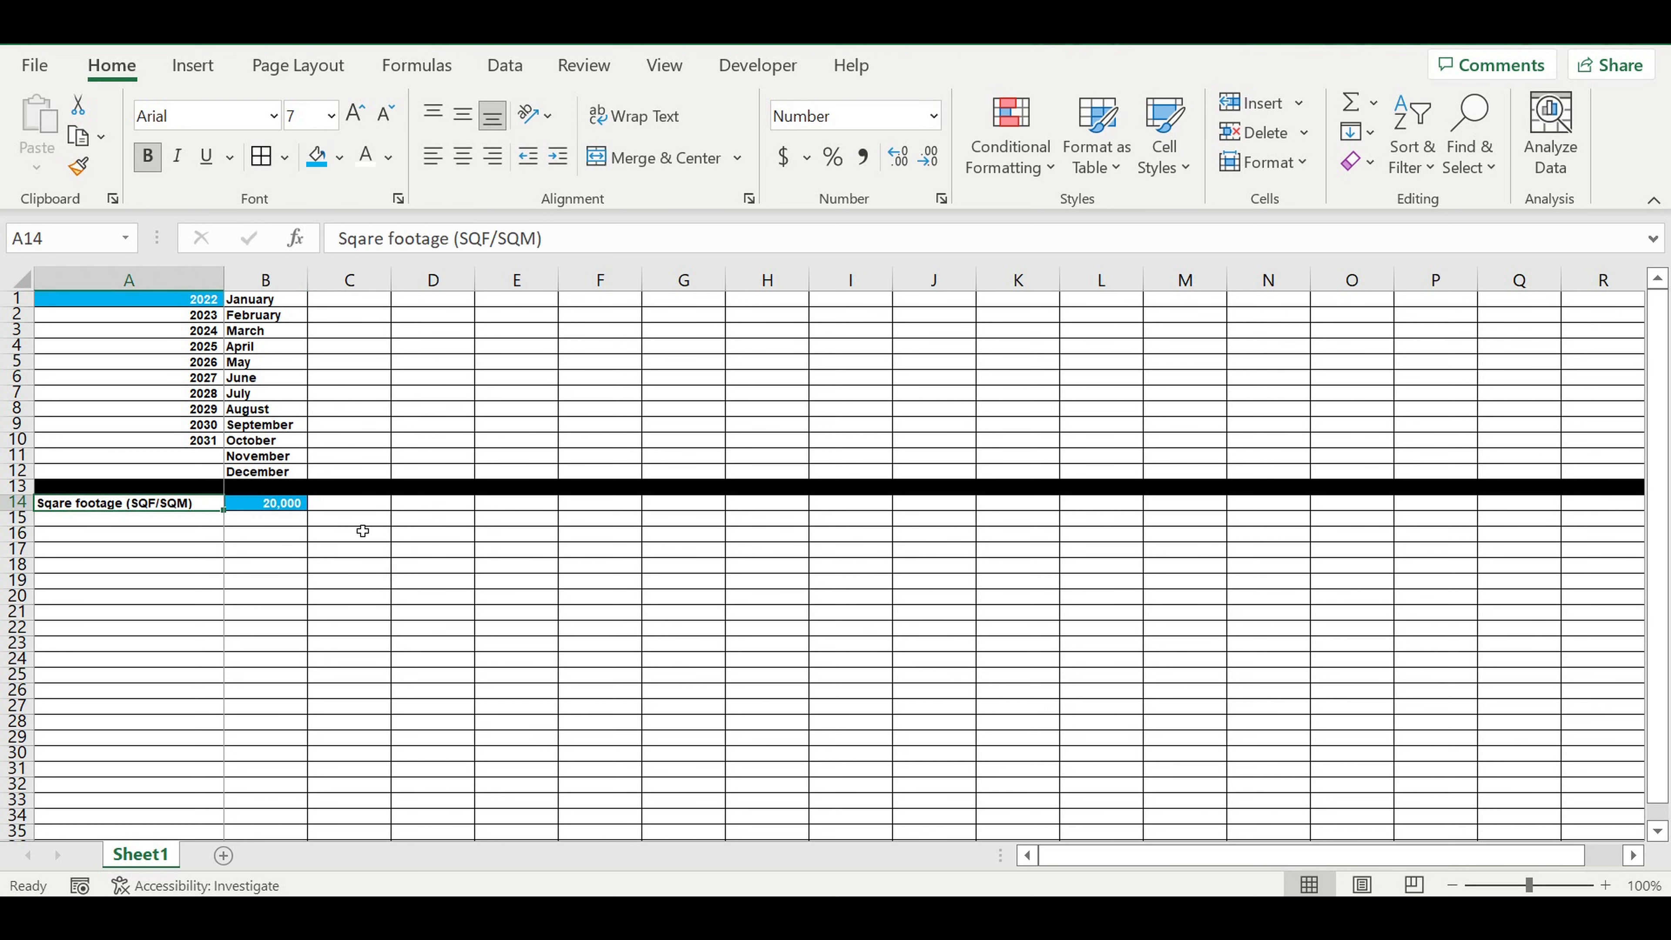
{"action": "left_click", "coordinate": [195, 523]}
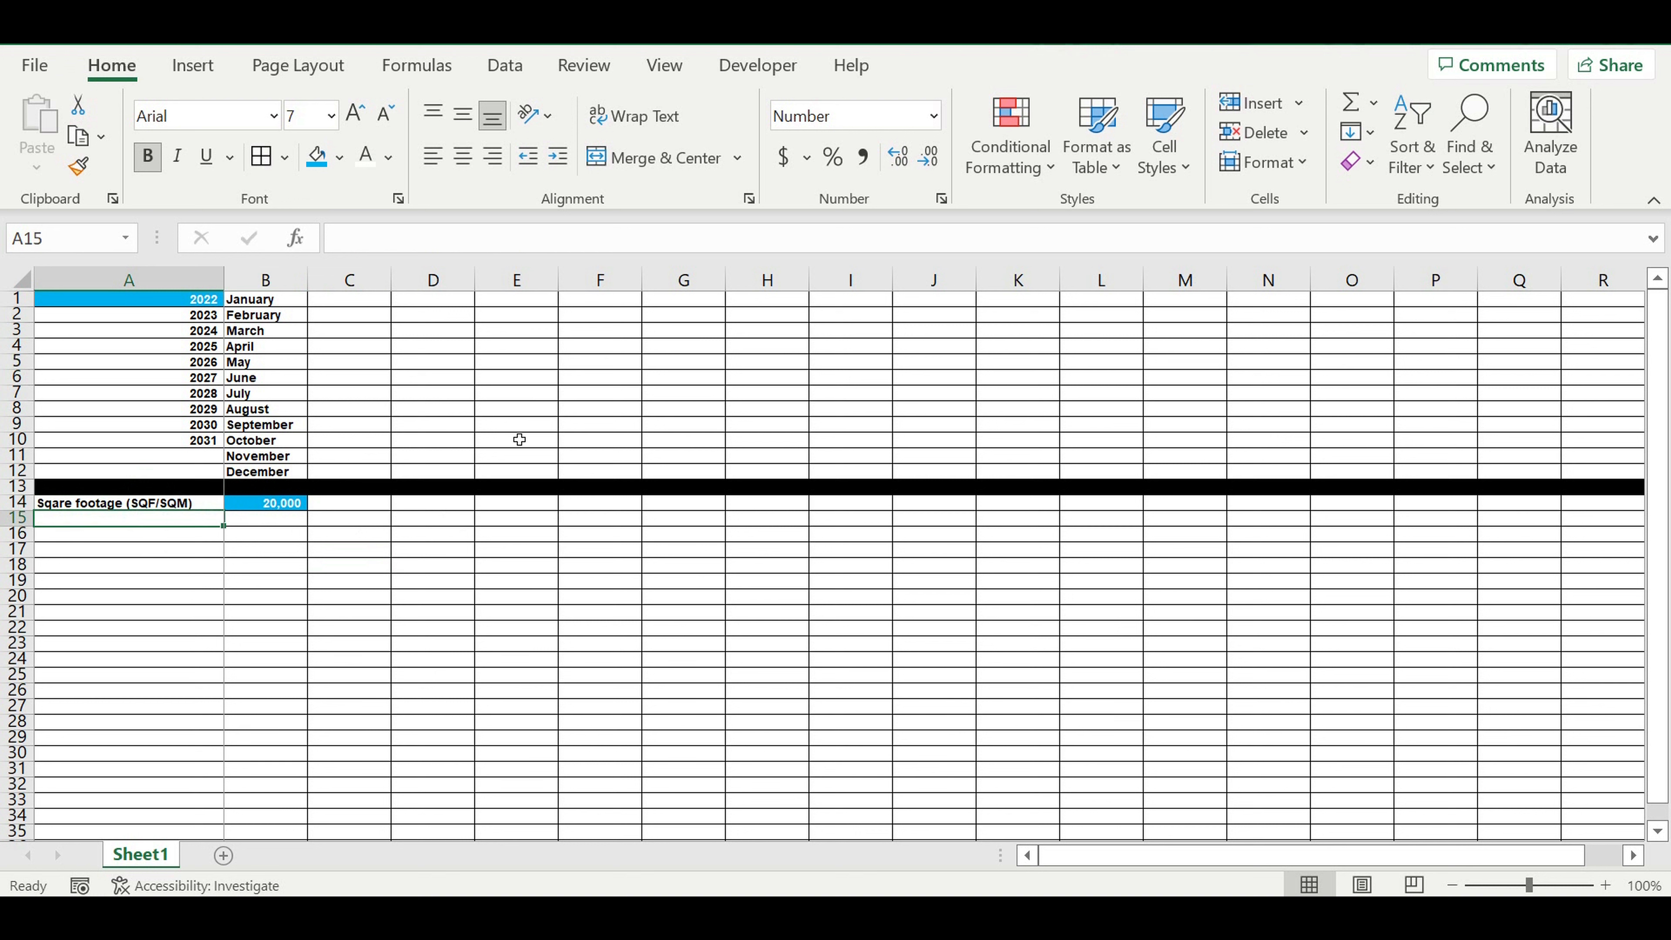
{"action": "left_click", "coordinate": [73, 507]}
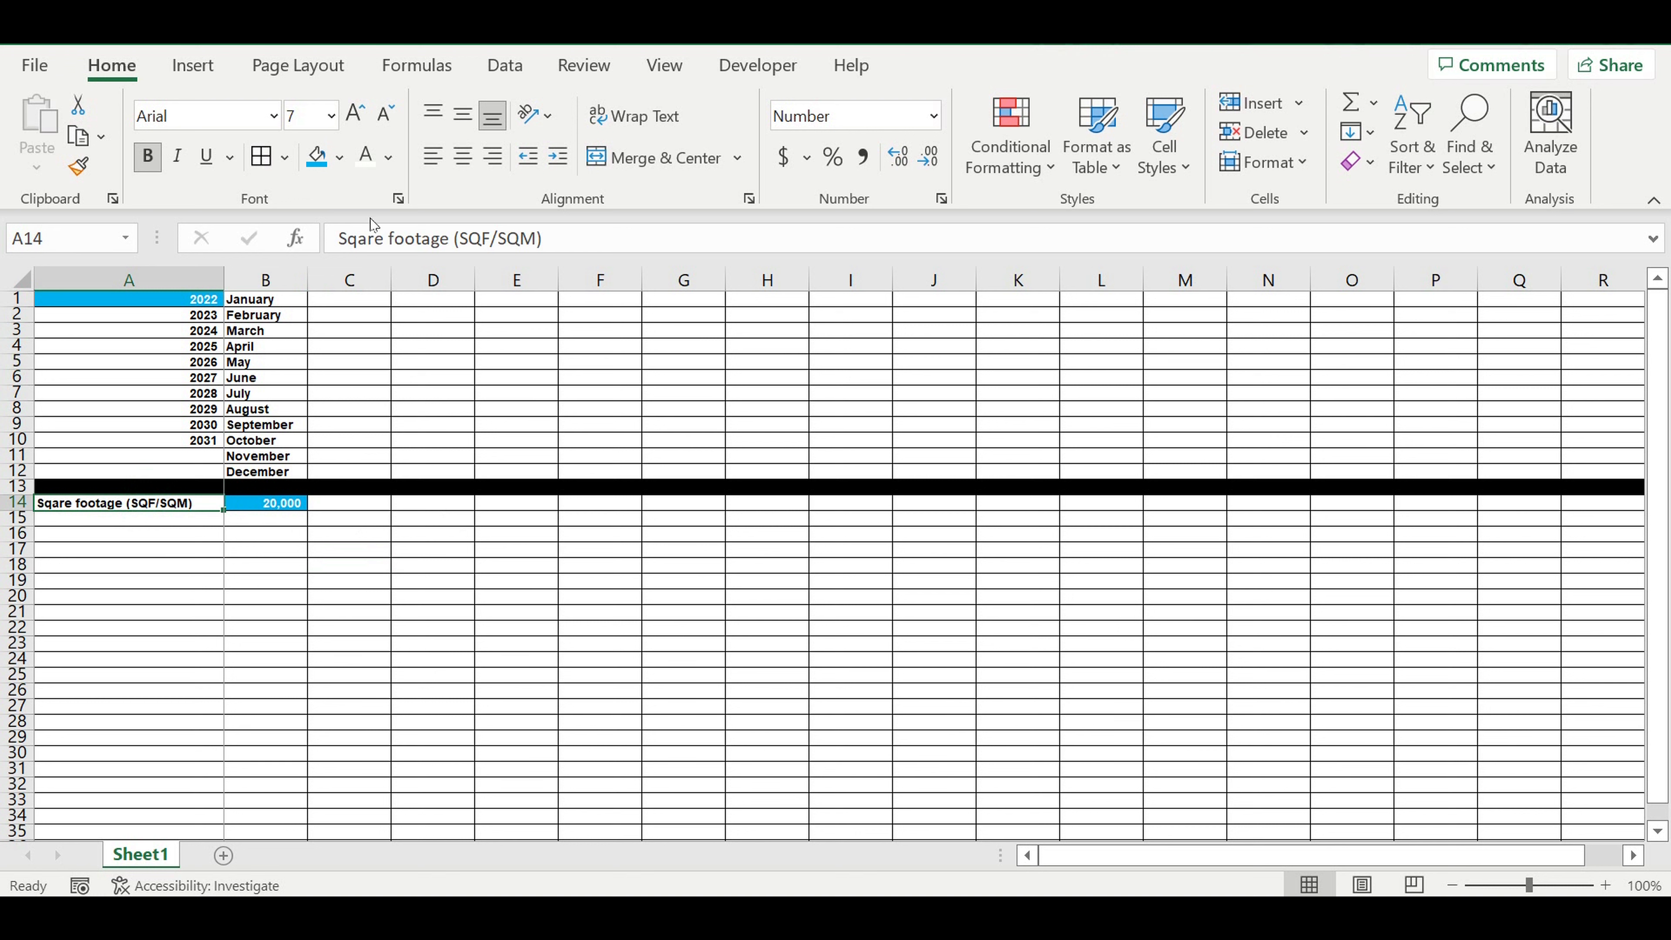
{"action": "left_click", "coordinate": [366, 241]}
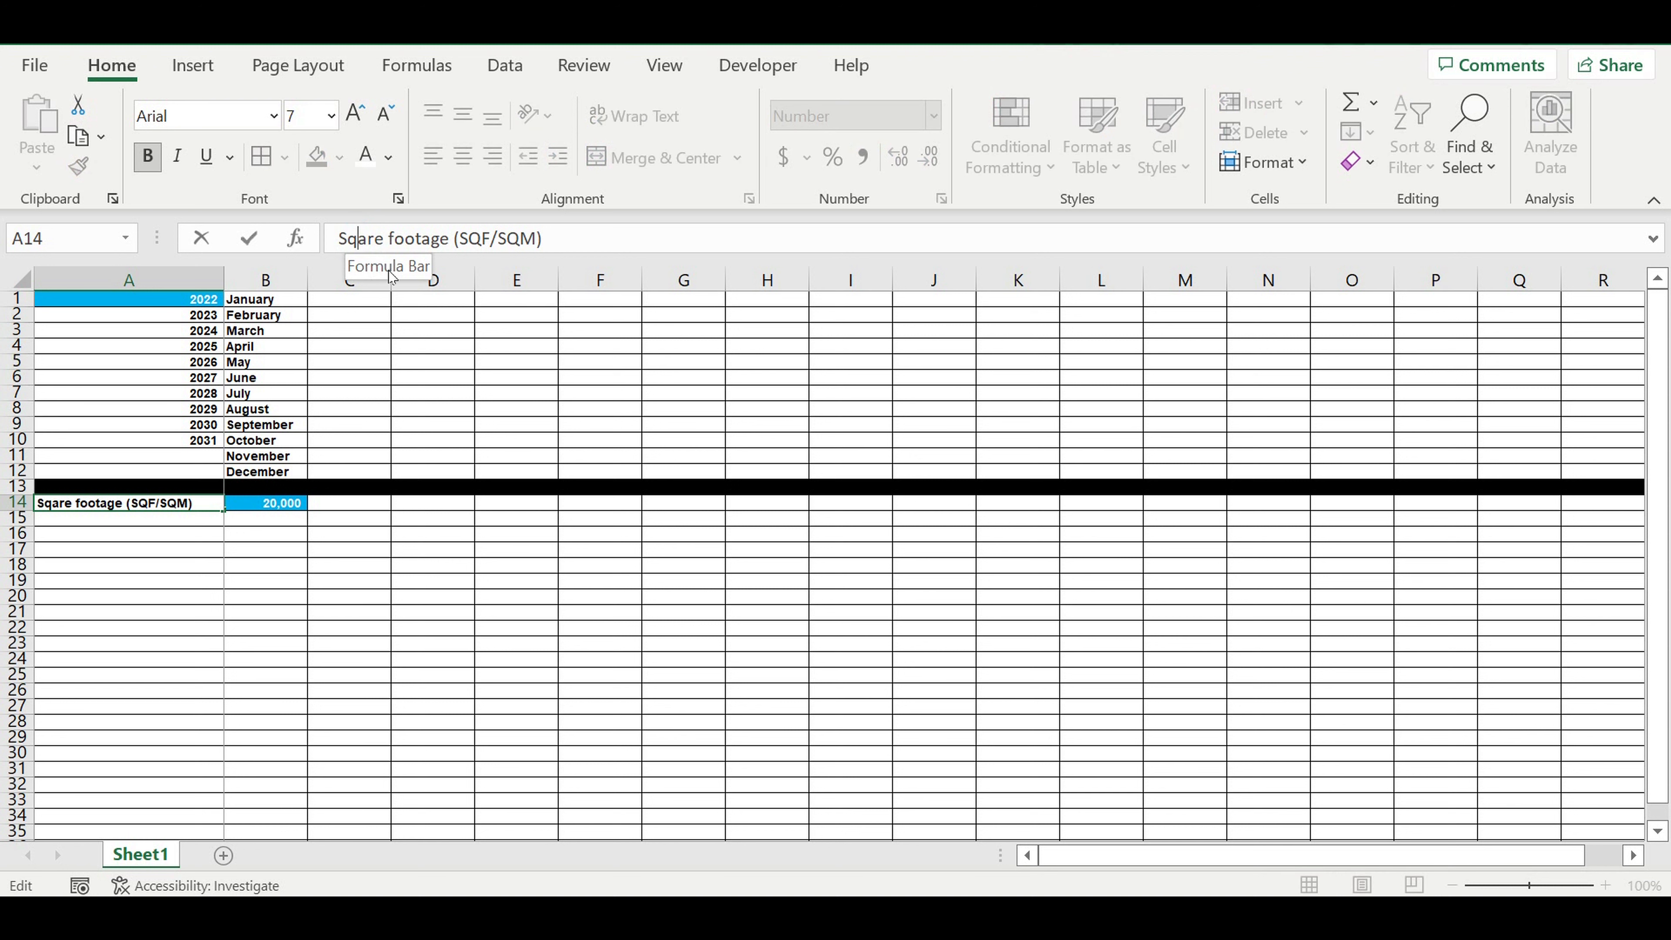
{"action": "type", "text": "u"}
{"action": "key", "text": "Return"}
{"action": "left_click", "coordinate": [175, 570]}
- Enter the label "Price for 1 SQF/SQM" in A15
{"action": "left_click", "coordinate": [182, 527]}
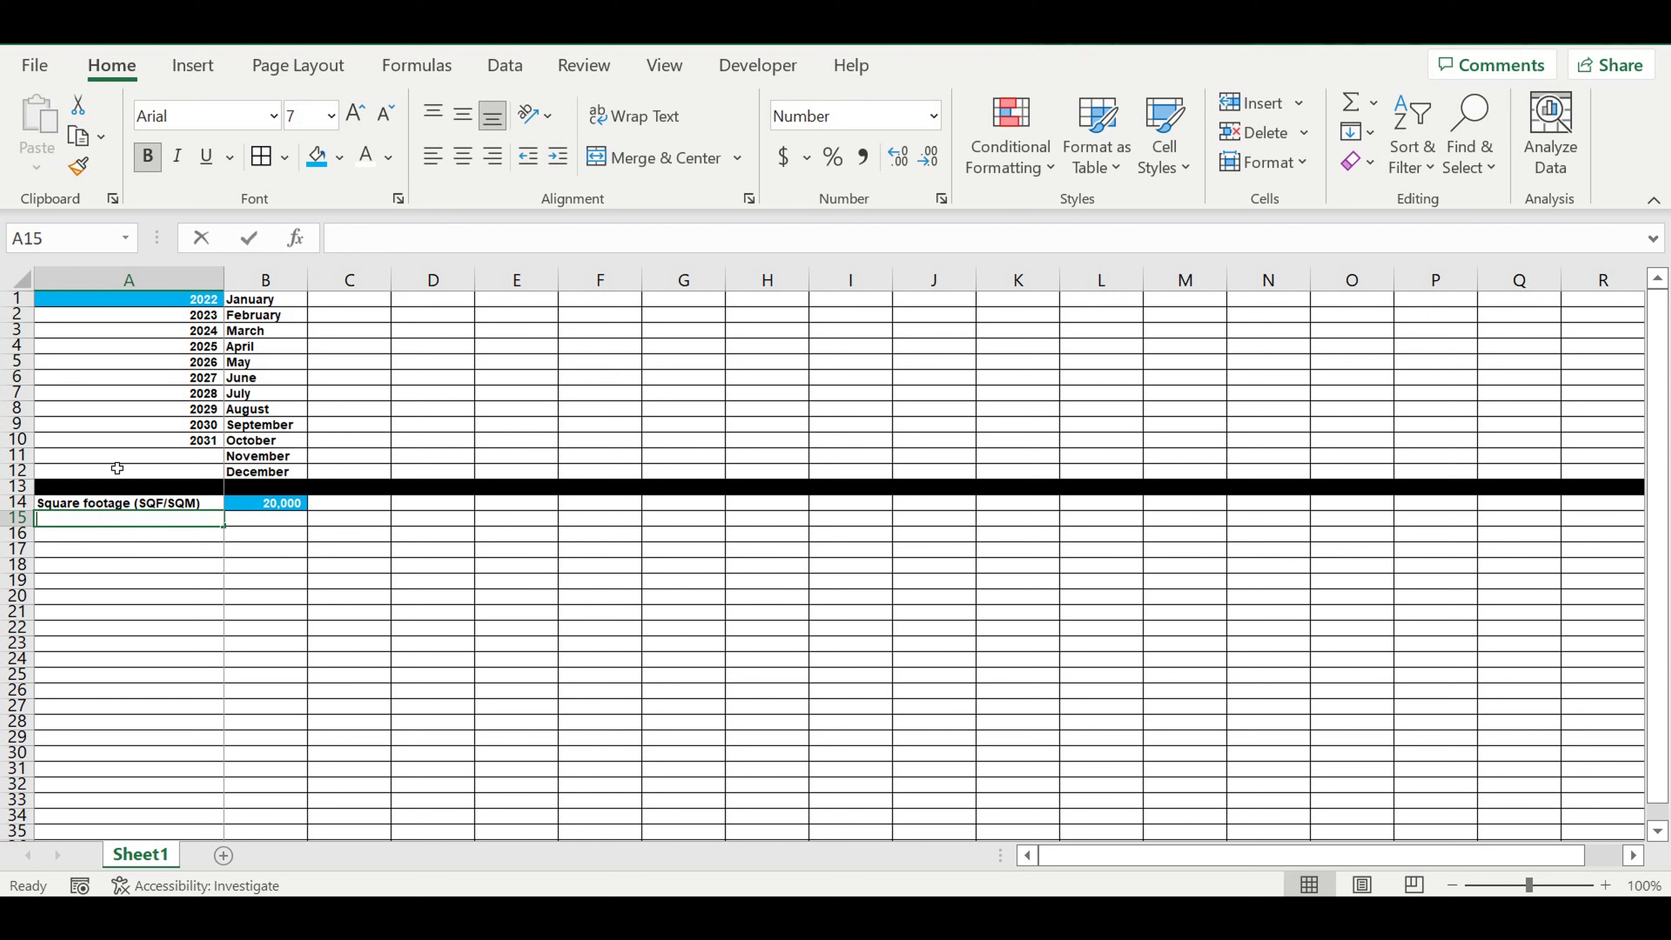
{"action": "type", "text": "Pric"}
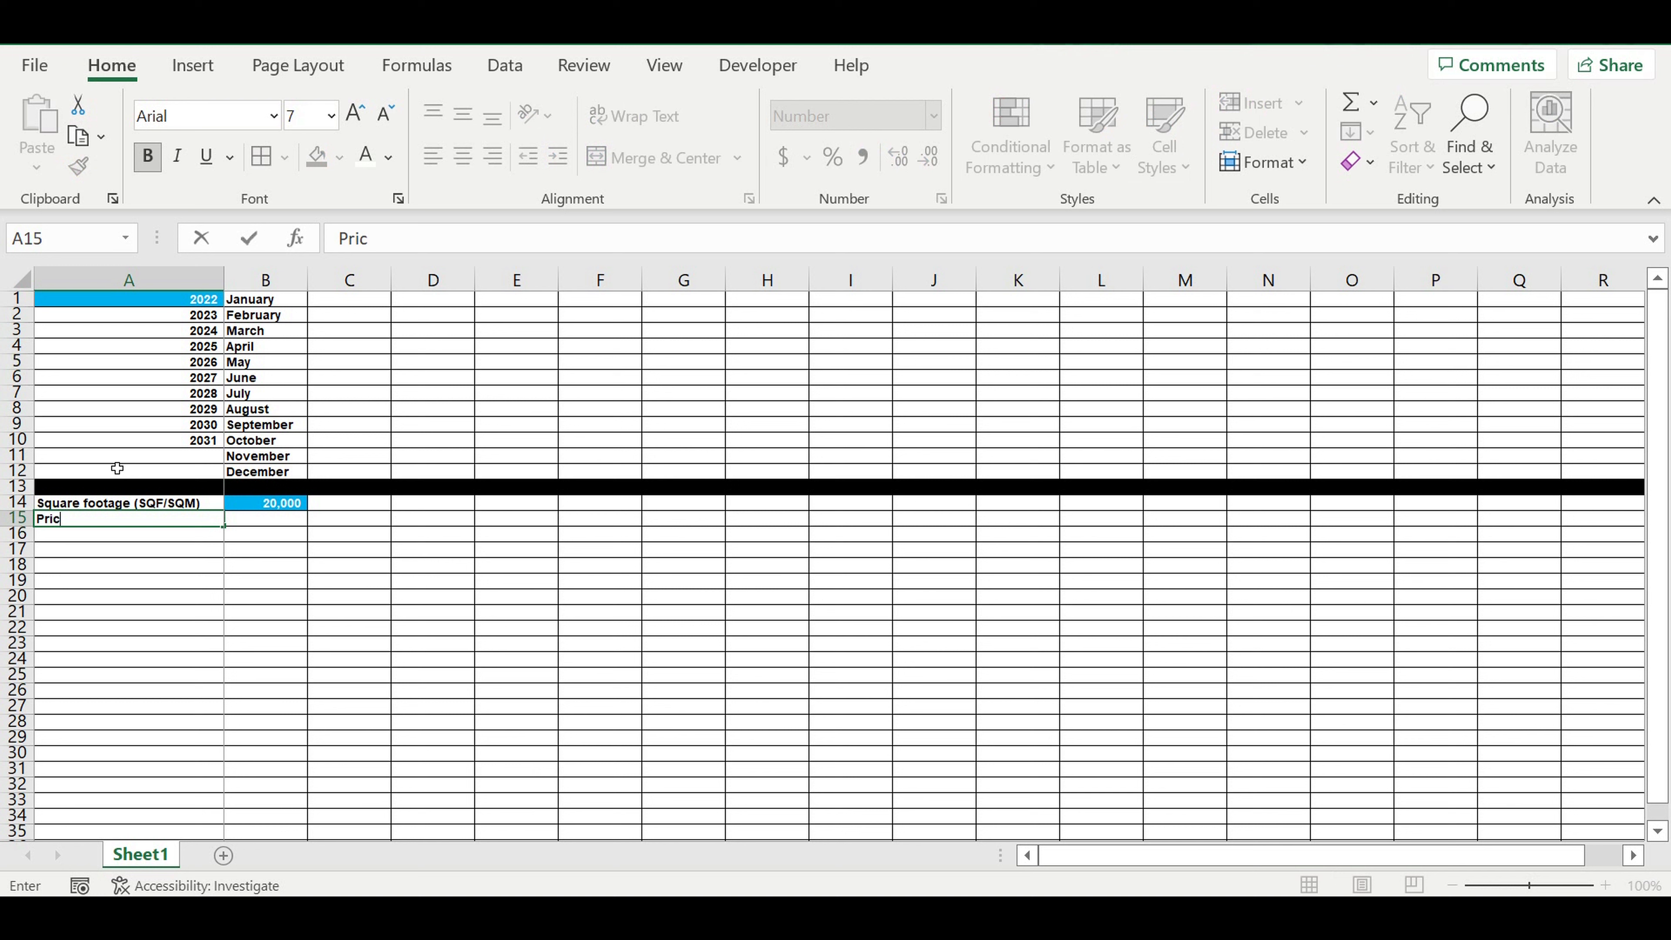
{"action": "type", "text": "e for 1 SQF/SQM"}
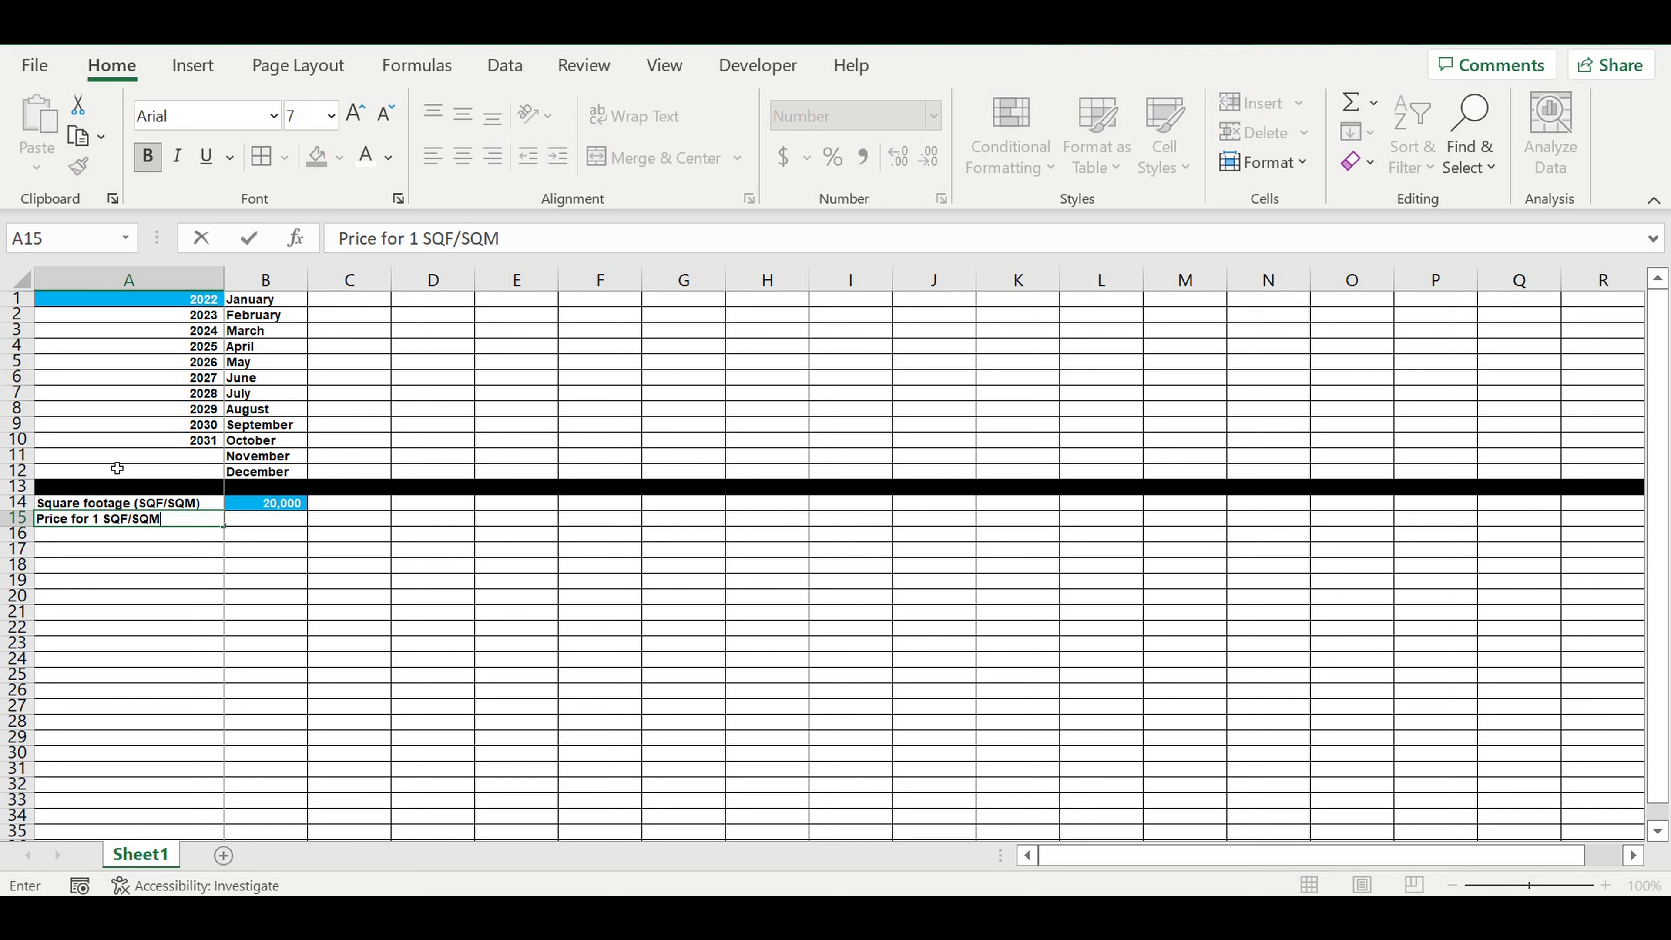
{"action": "key", "text": "Return"}
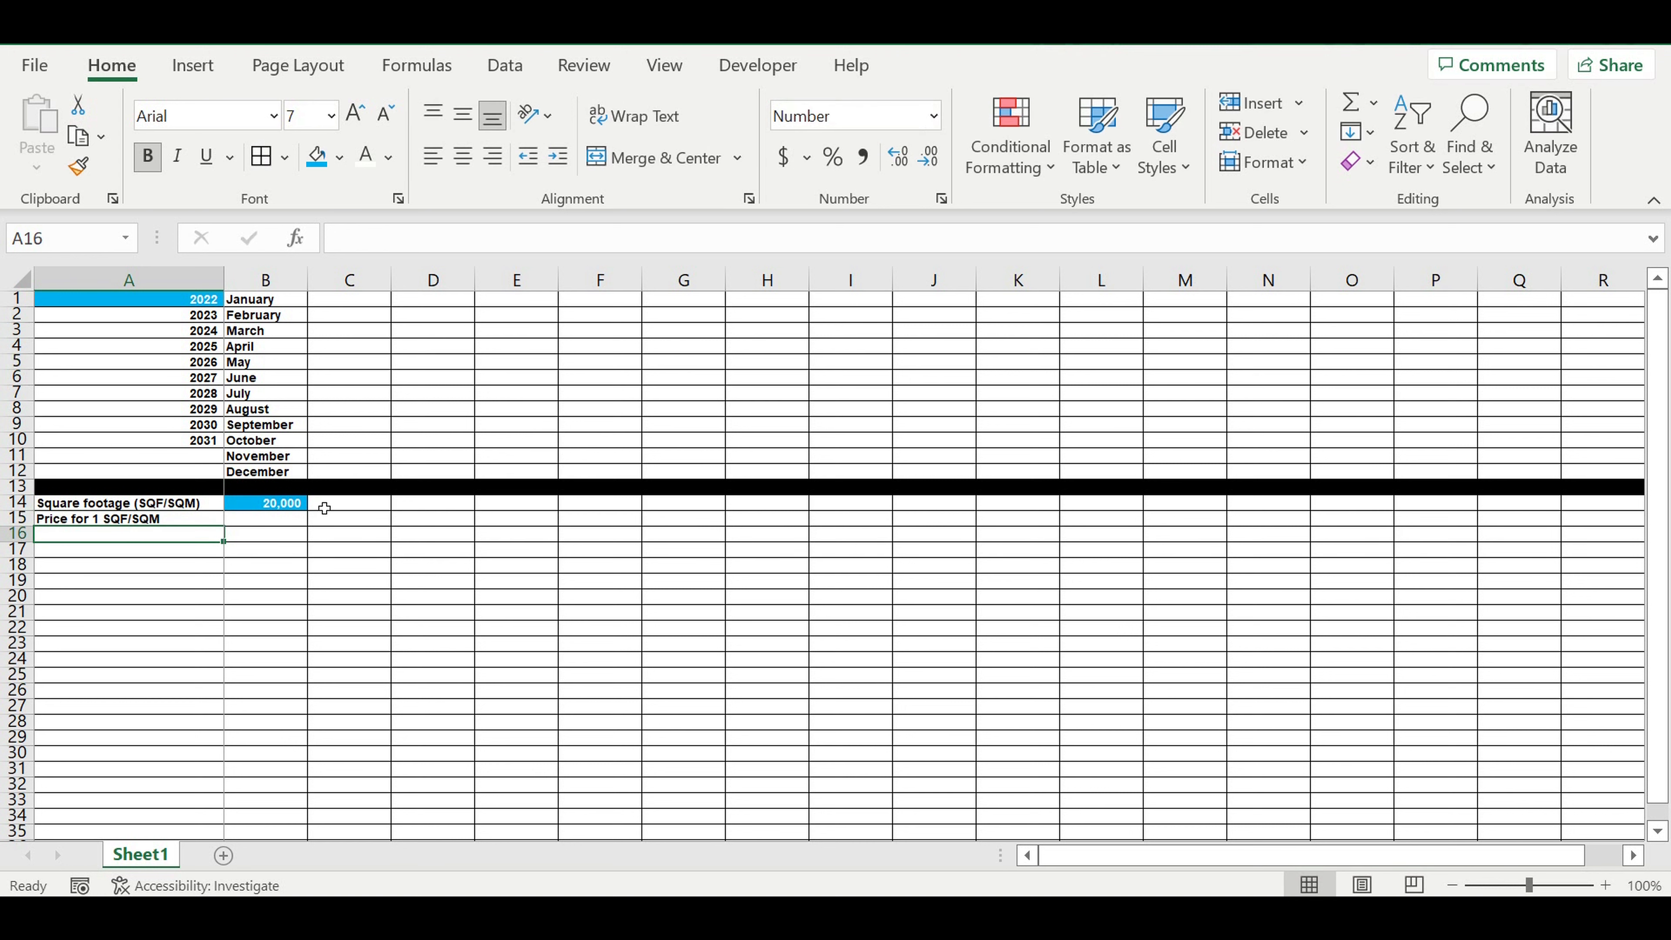
- Enter 25 in B15 and give the cell the same light blue fill and white text
{"action": "left_click", "coordinate": [265, 519]}
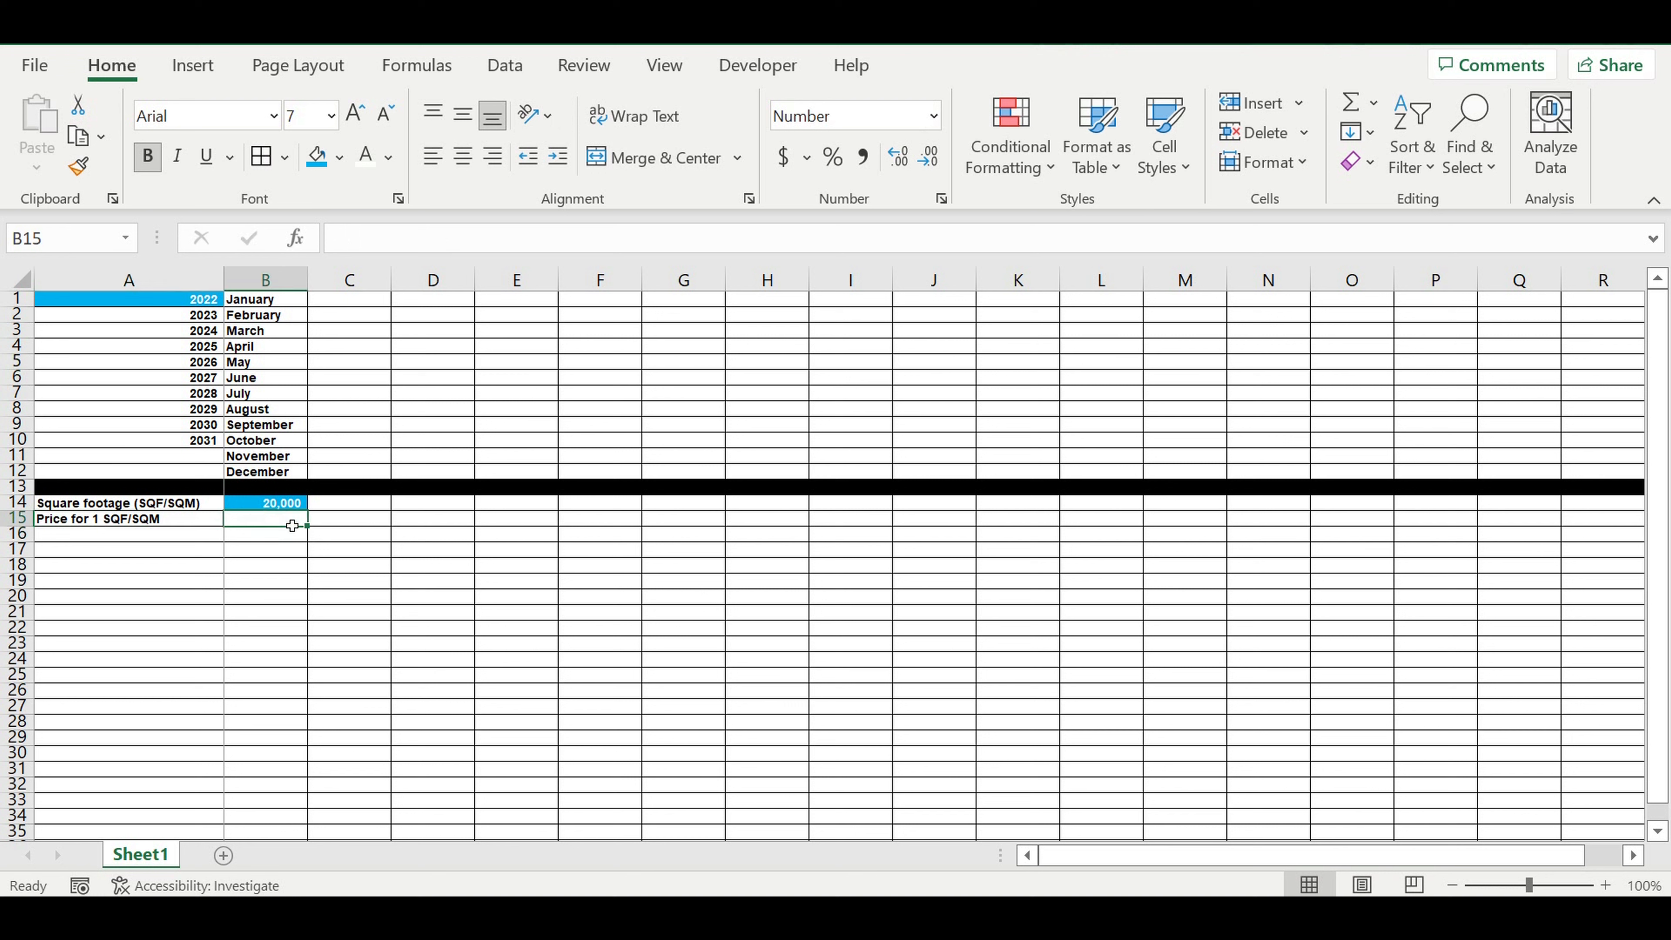
{"action": "type", "text": "25"}
{"action": "key", "text": "Return"}
{"action": "left_click", "coordinate": [272, 517]}
{"action": "left_click", "coordinate": [316, 158]}
{"action": "left_click", "coordinate": [367, 158]}
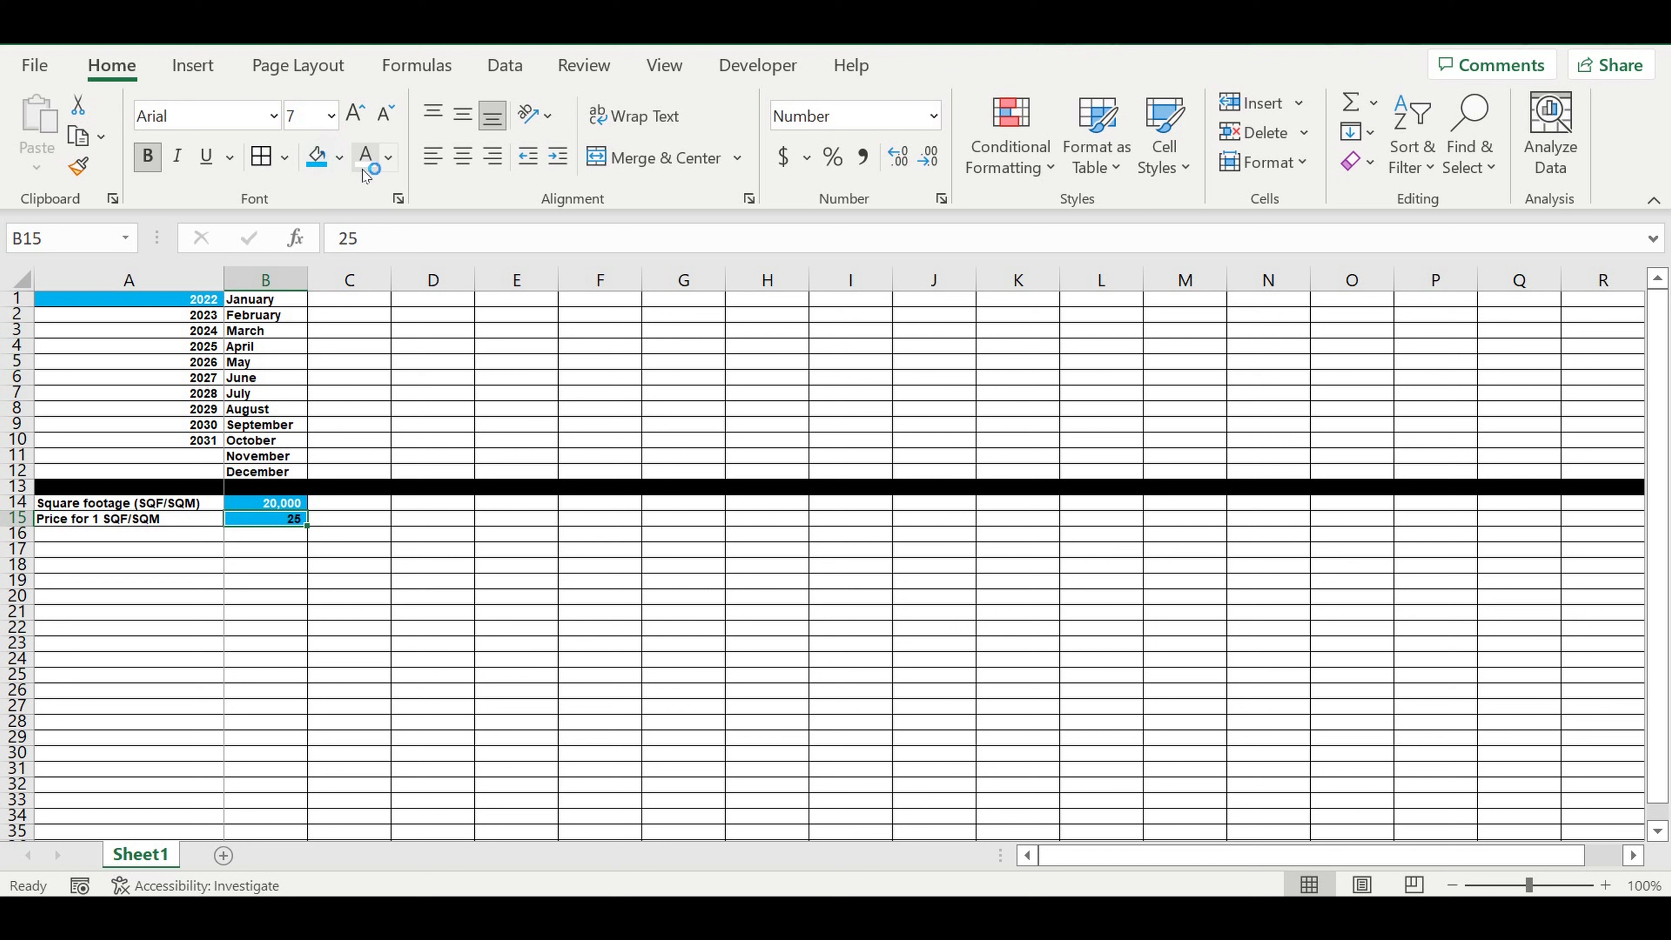
{"action": "left_click", "coordinate": [405, 613]}
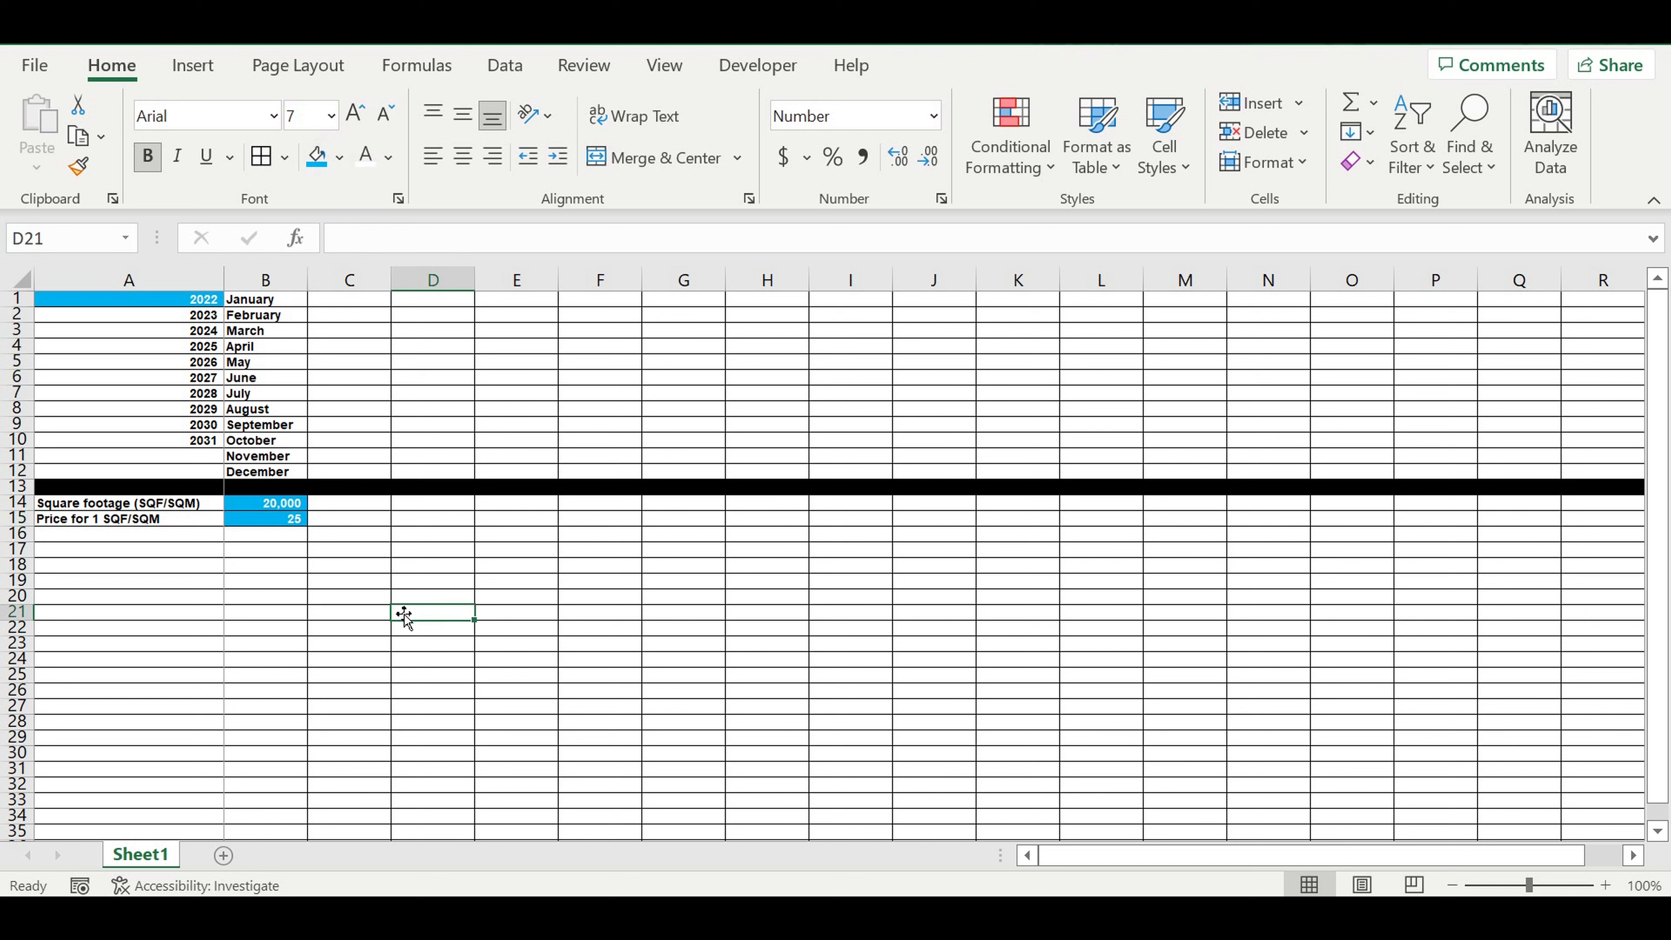
- Enter the label "Deposit amount ($)" in A16
{"action": "left_click", "coordinate": [372, 522]}
{"action": "left_click", "coordinate": [64, 535]}
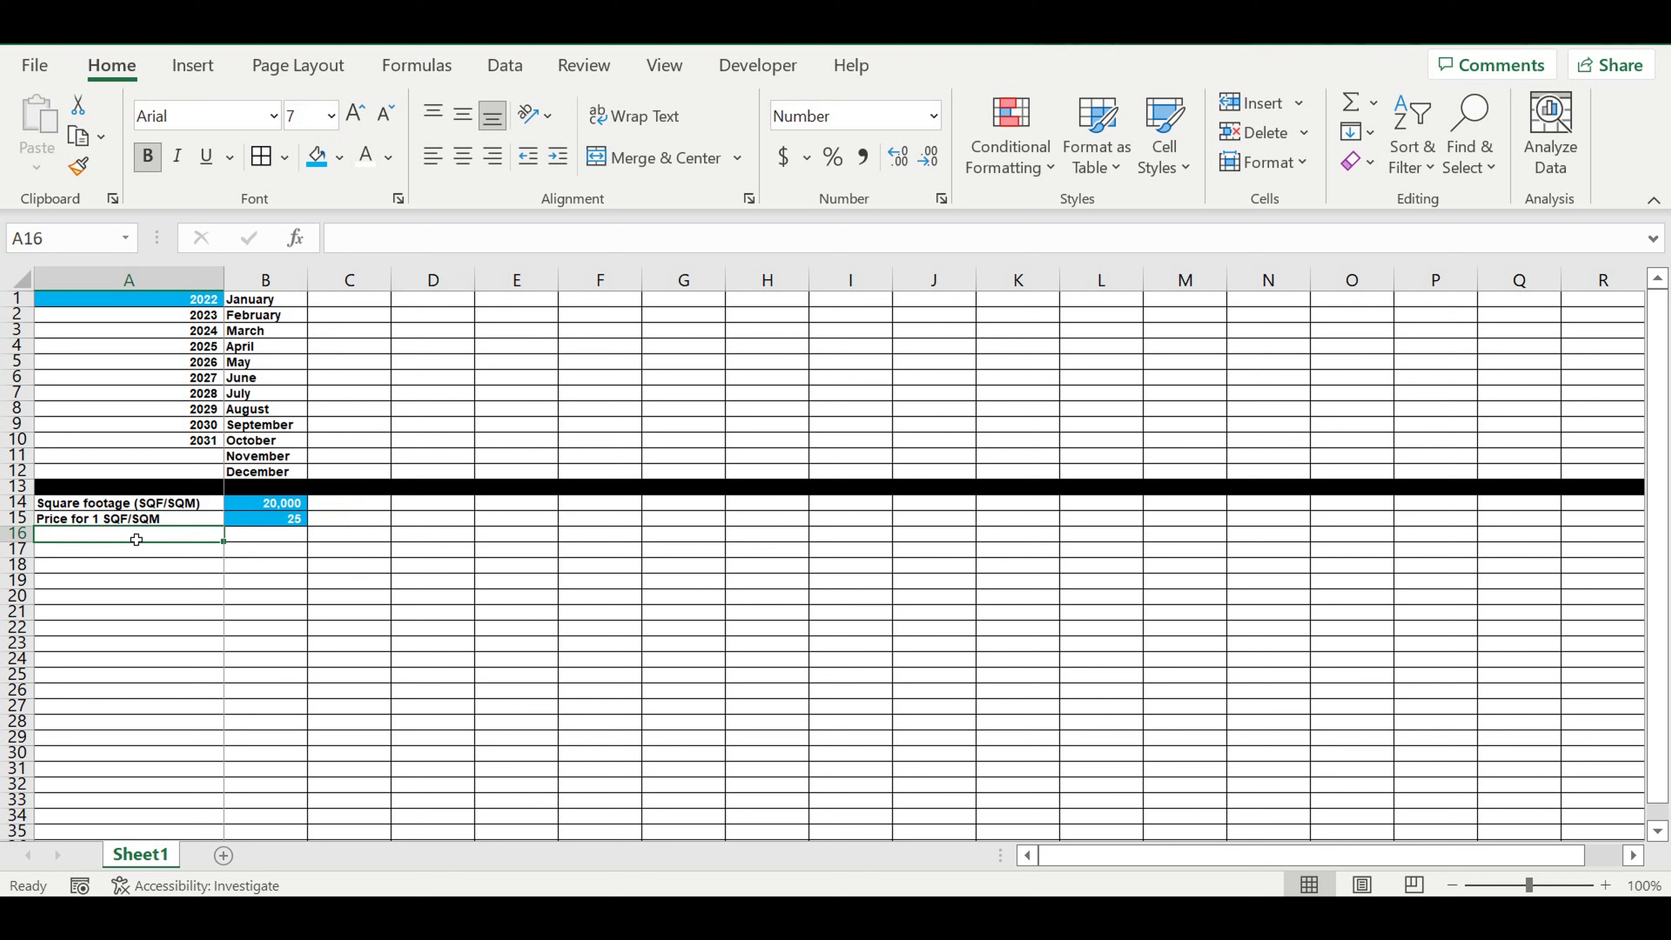
{"action": "type", "text": "De"}
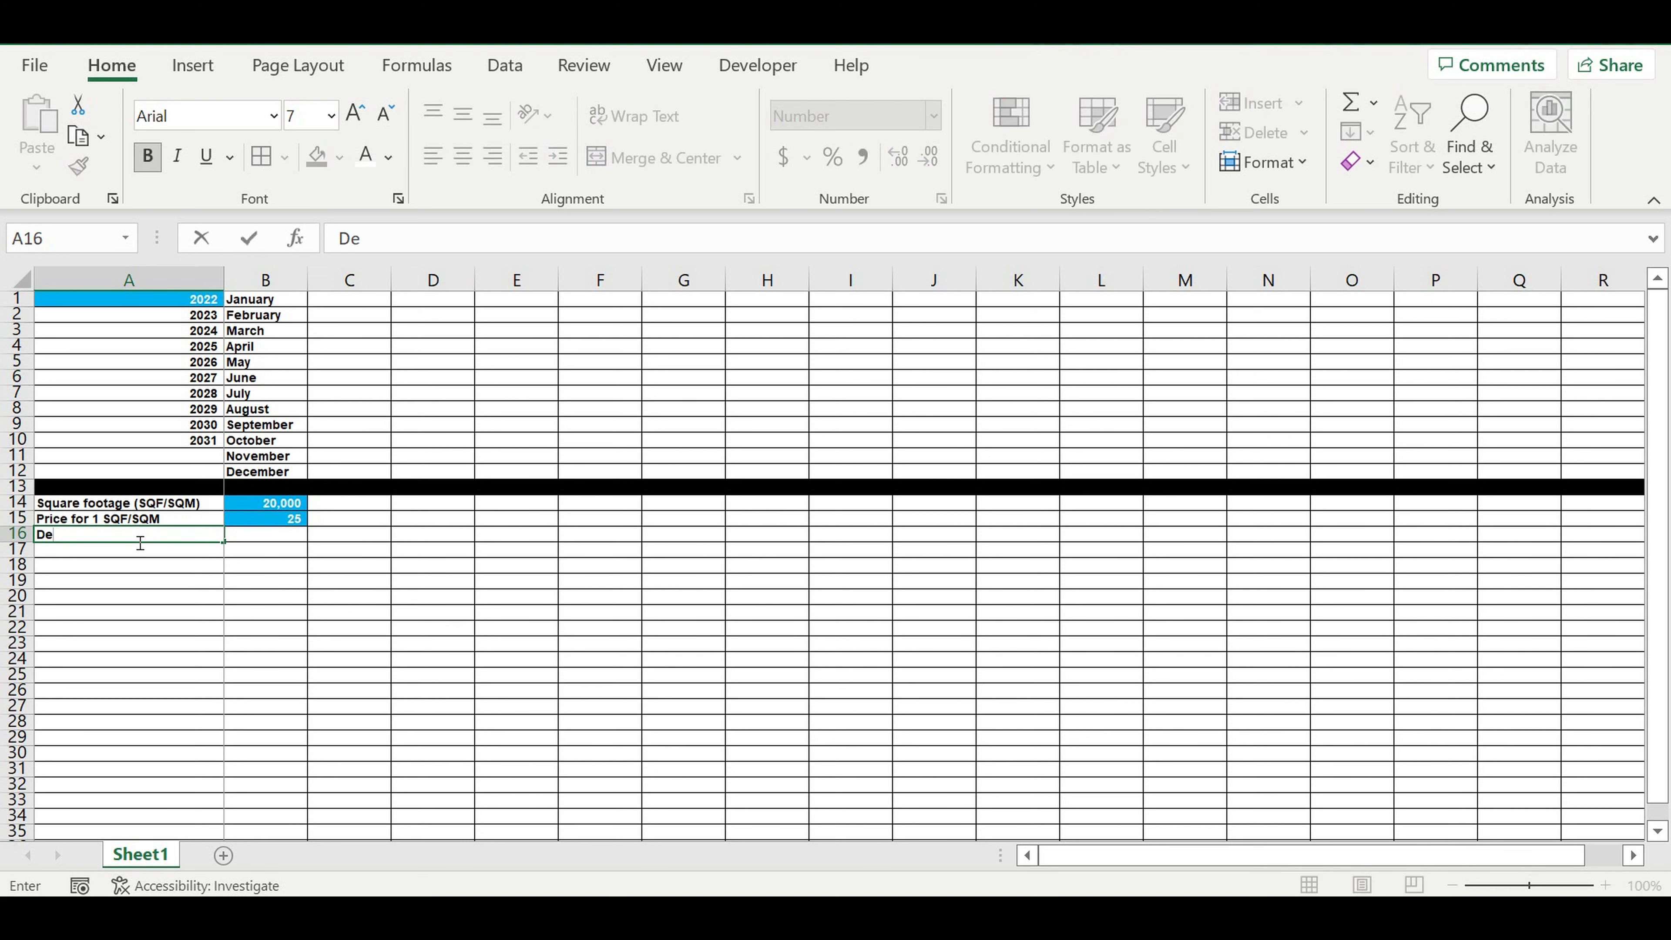
{"action": "type", "text": "posit amount"}
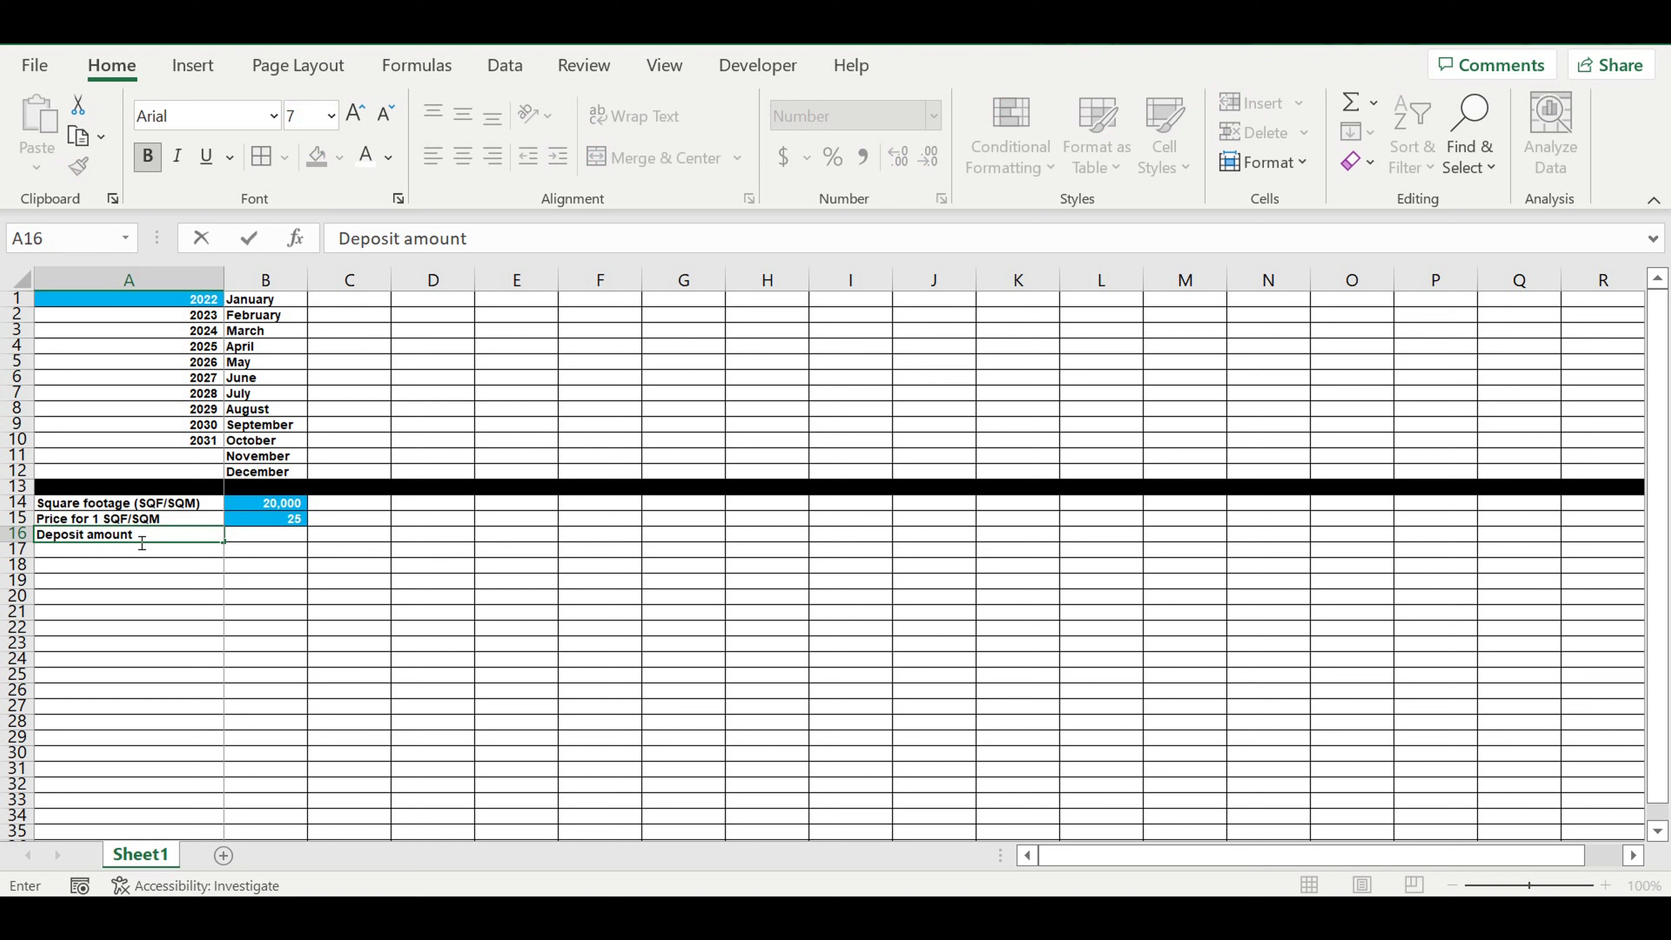
{"action": "type", "text": " ($)"}
{"action": "key", "text": "Return"}
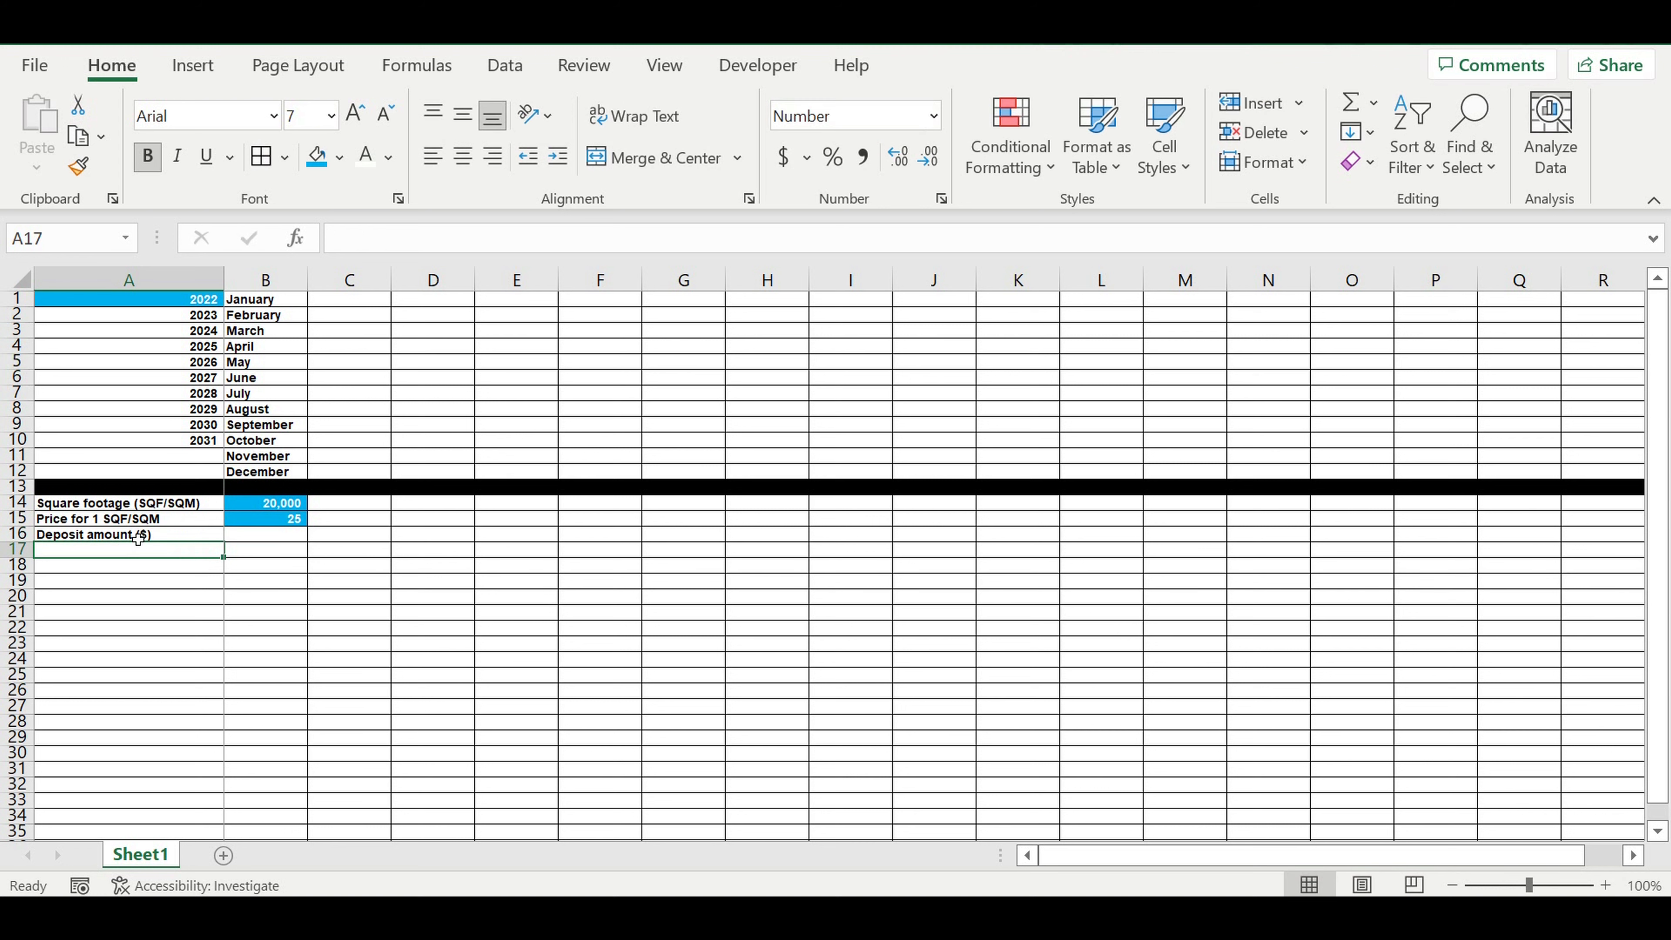
- Enter 13000 as the deposit in B16 and apply the light blue fill with white text
{"action": "left_click", "coordinate": [269, 537]}
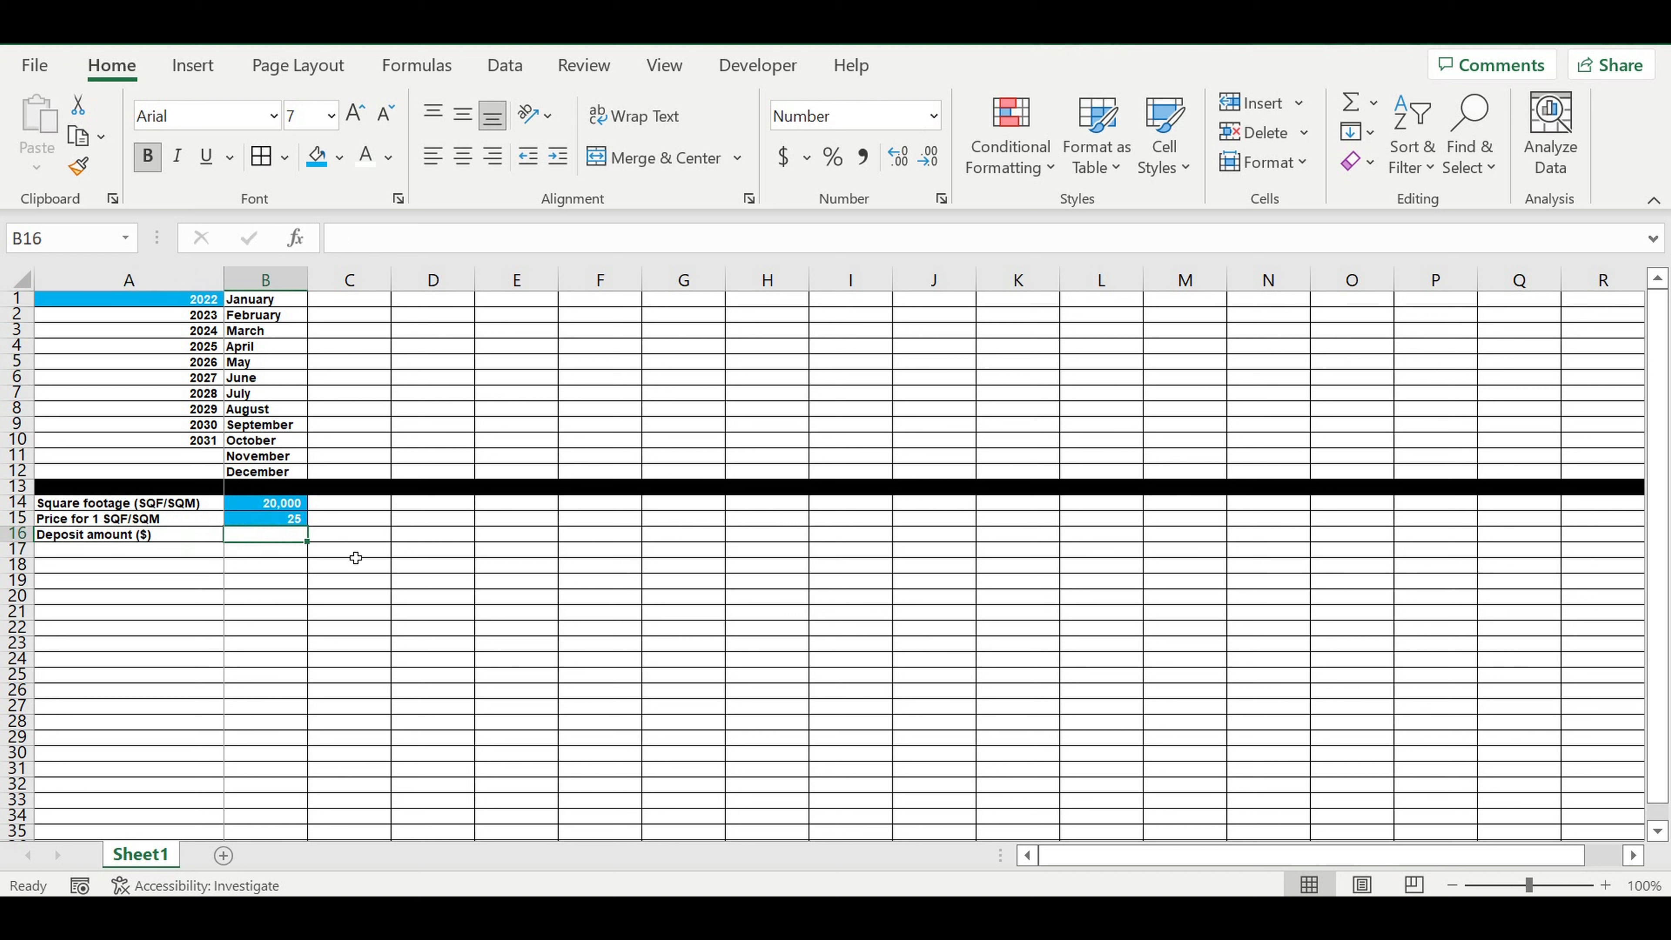
{"action": "type", "text": "12500"}
{"action": "left_click", "coordinate": [211, 619]}
{"action": "left_click", "coordinate": [279, 535]}
{"action": "left_click", "coordinate": [317, 157]}
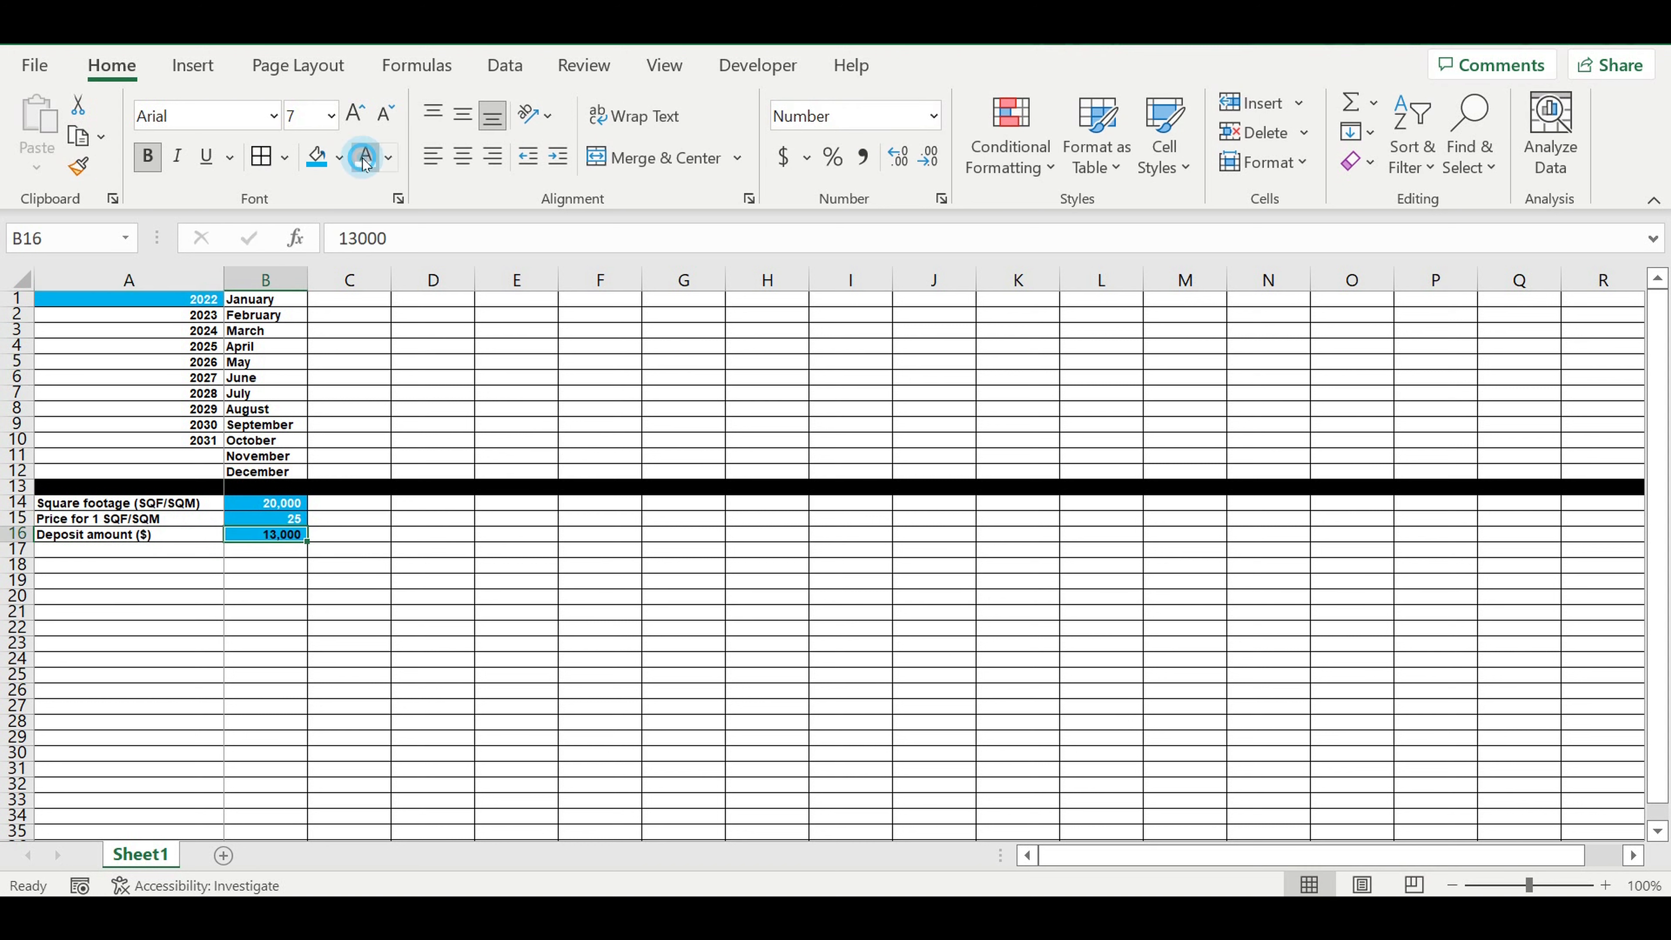
{"action": "left_click", "coordinate": [399, 593]}
{"action": "left_click", "coordinate": [272, 536]}
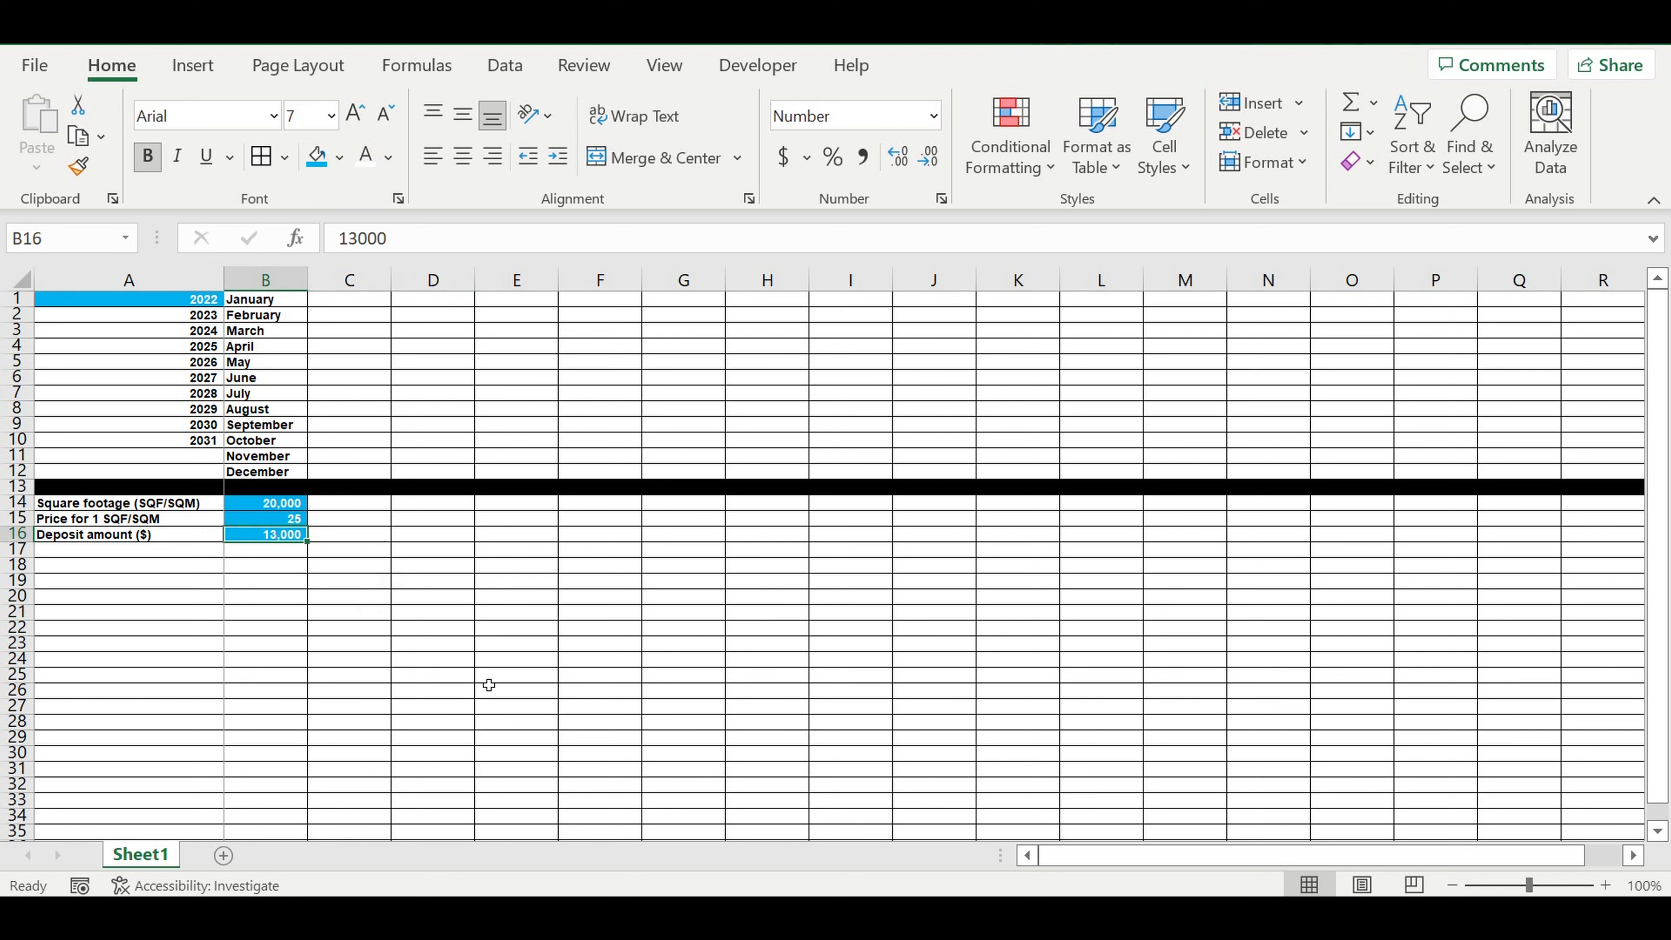
- Enter the label "Rent Grace period (months)" in A17
{"action": "left_click", "coordinate": [125, 556]}
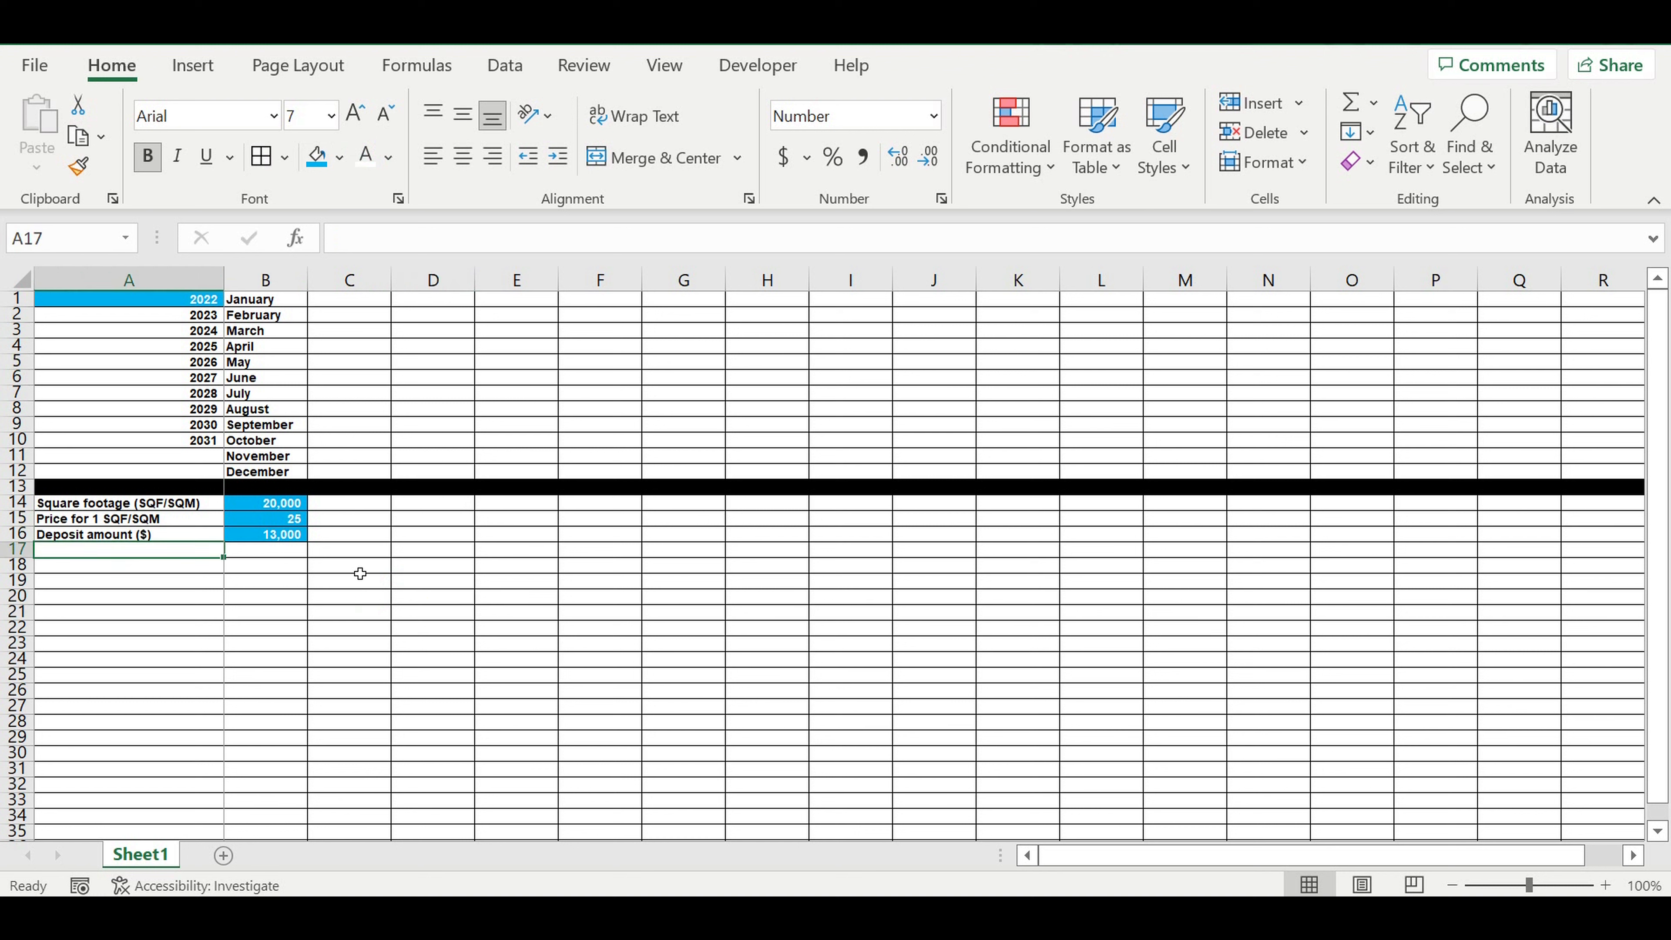
{"action": "type", "text": "Rent"}
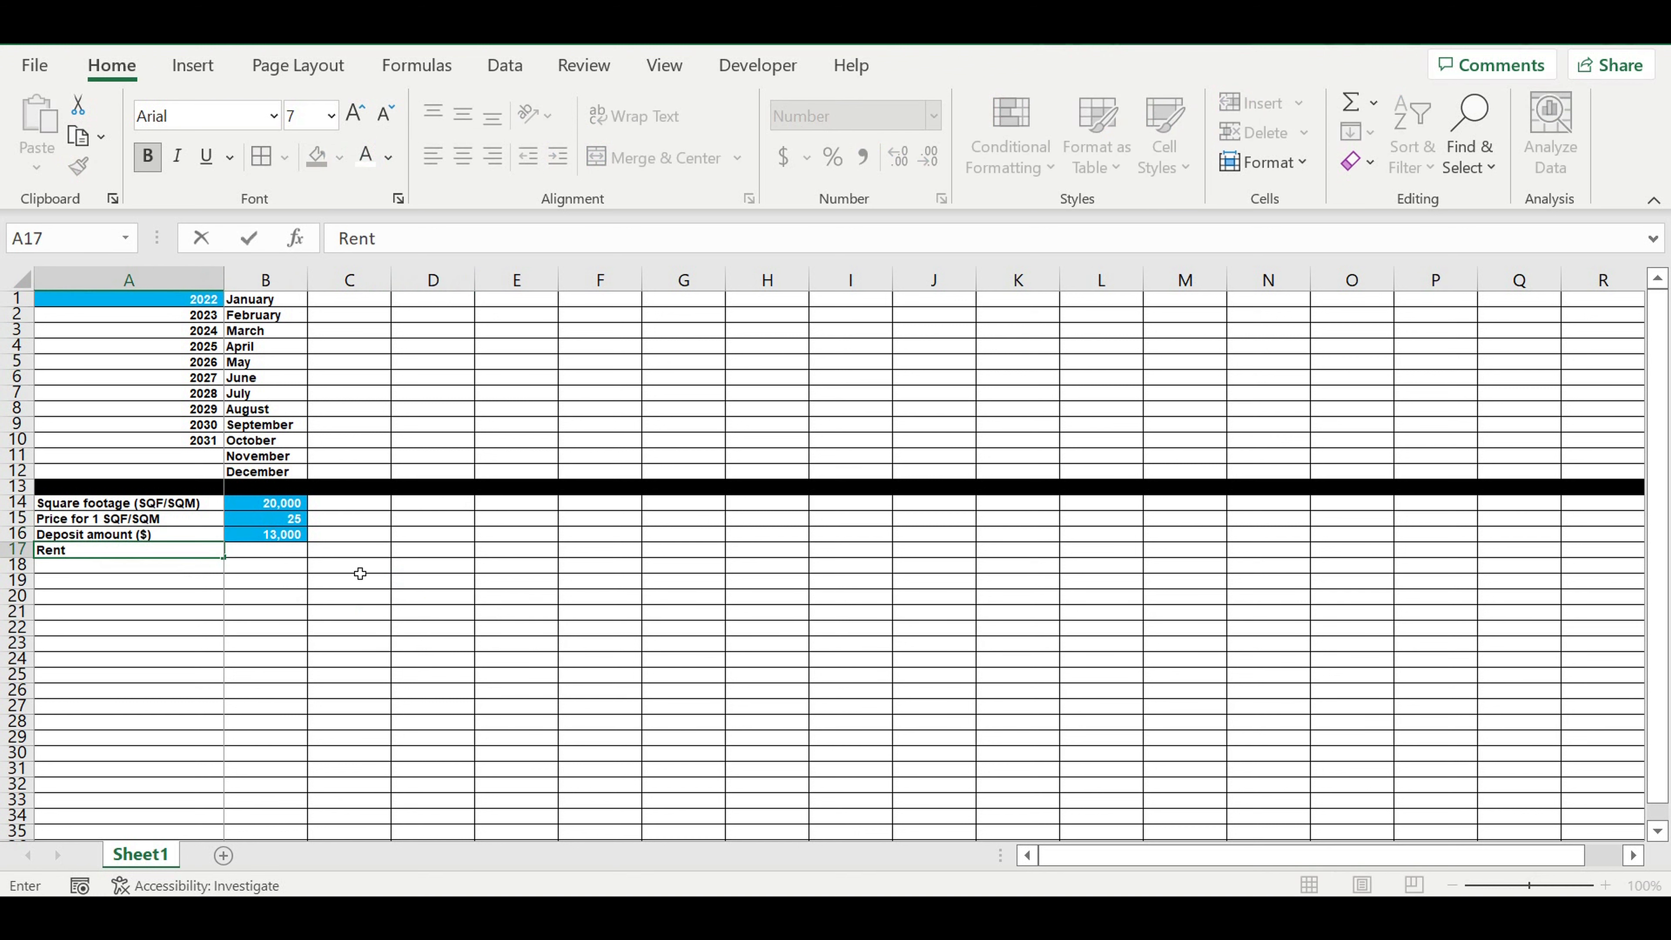
{"action": "type", "text": " Grace period"}
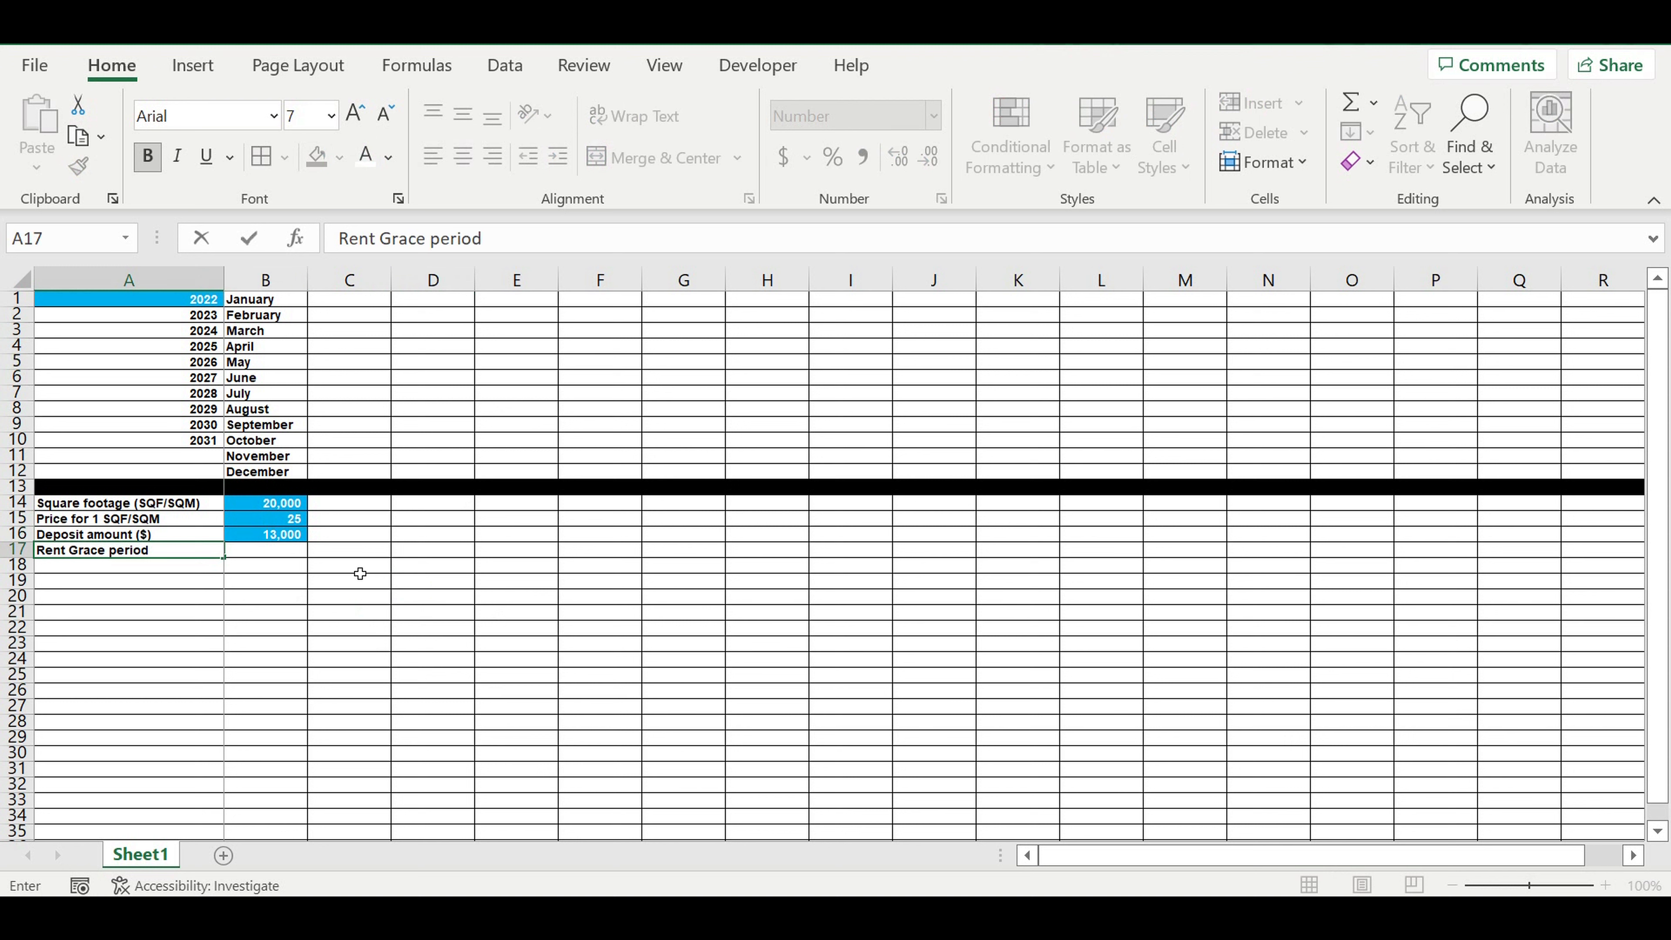
{"action": "type", "text": " (months)"}
{"action": "key", "text": "Return"}
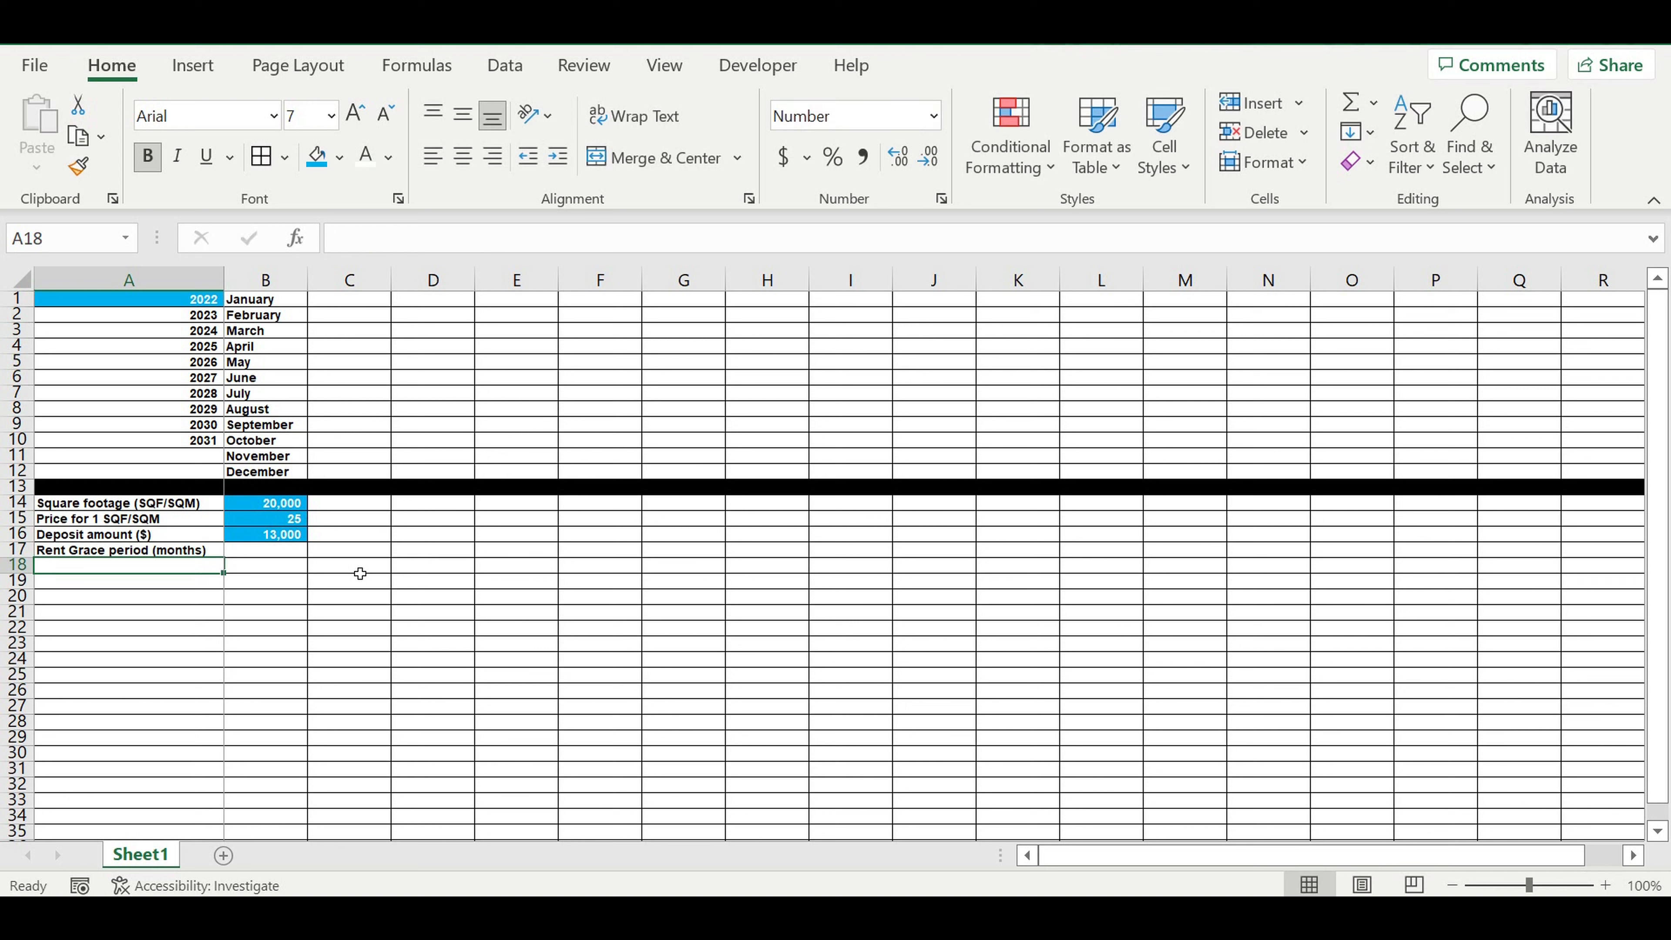
- Enter 3 as the grace period in B17 and apply the light blue fill with white text
{"action": "left_click", "coordinate": [285, 553]}
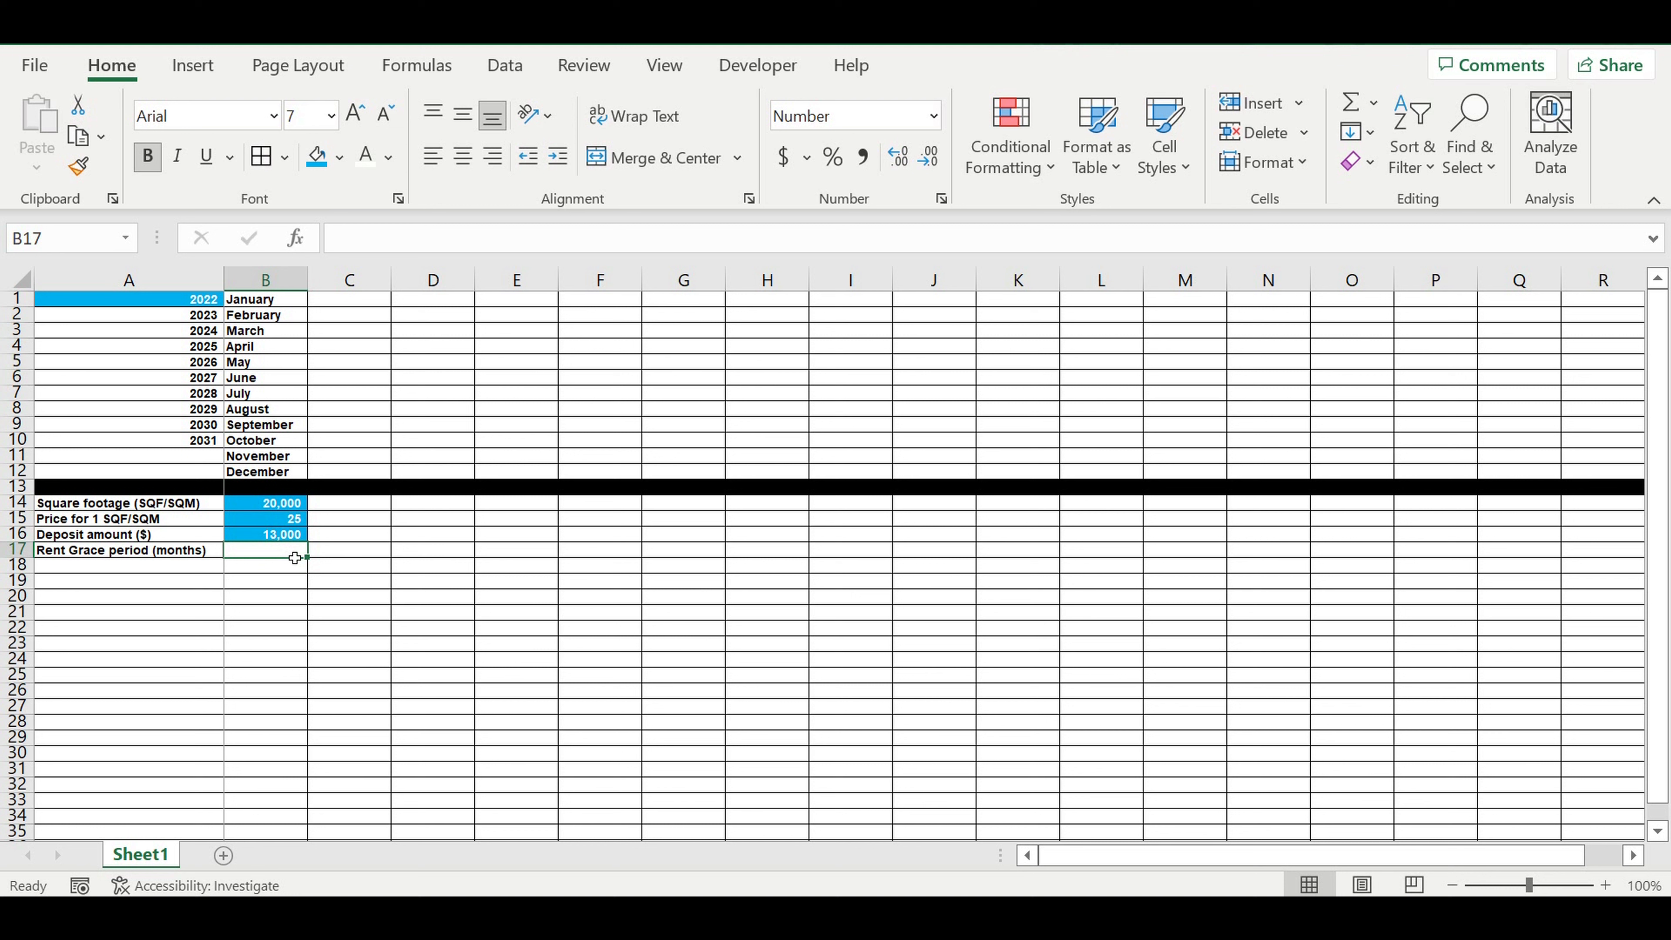
{"action": "type", "text": "3"}
{"action": "left_click", "coordinate": [289, 598]}
{"action": "left_click", "coordinate": [273, 551]}
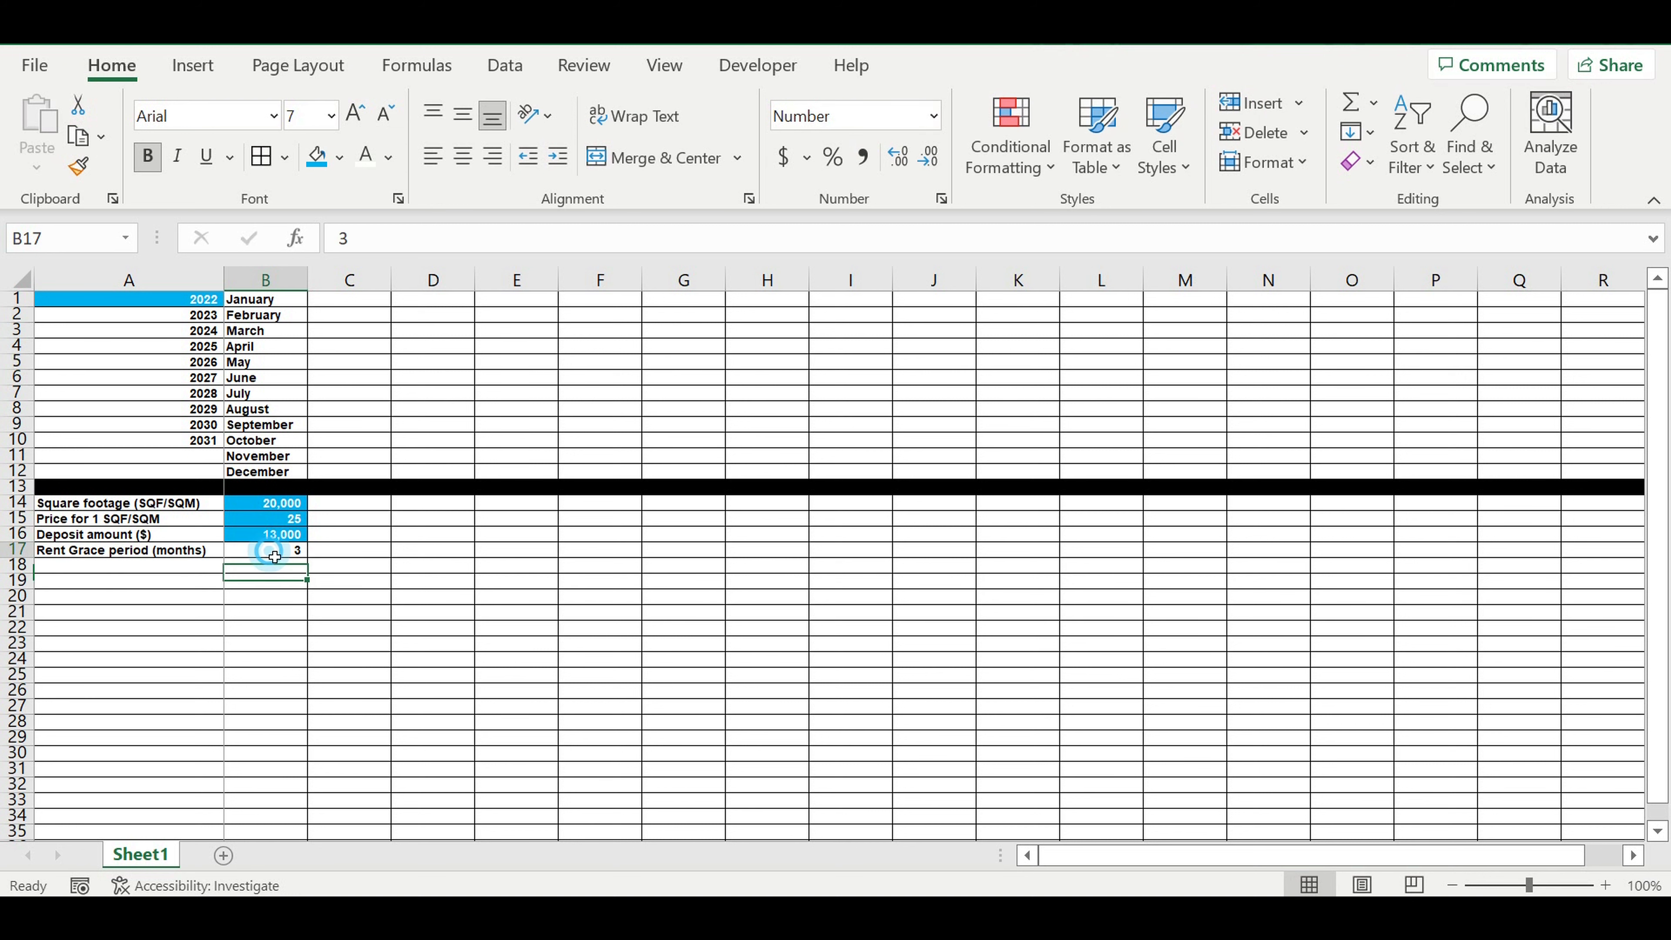
{"action": "left_click", "coordinate": [316, 157]}
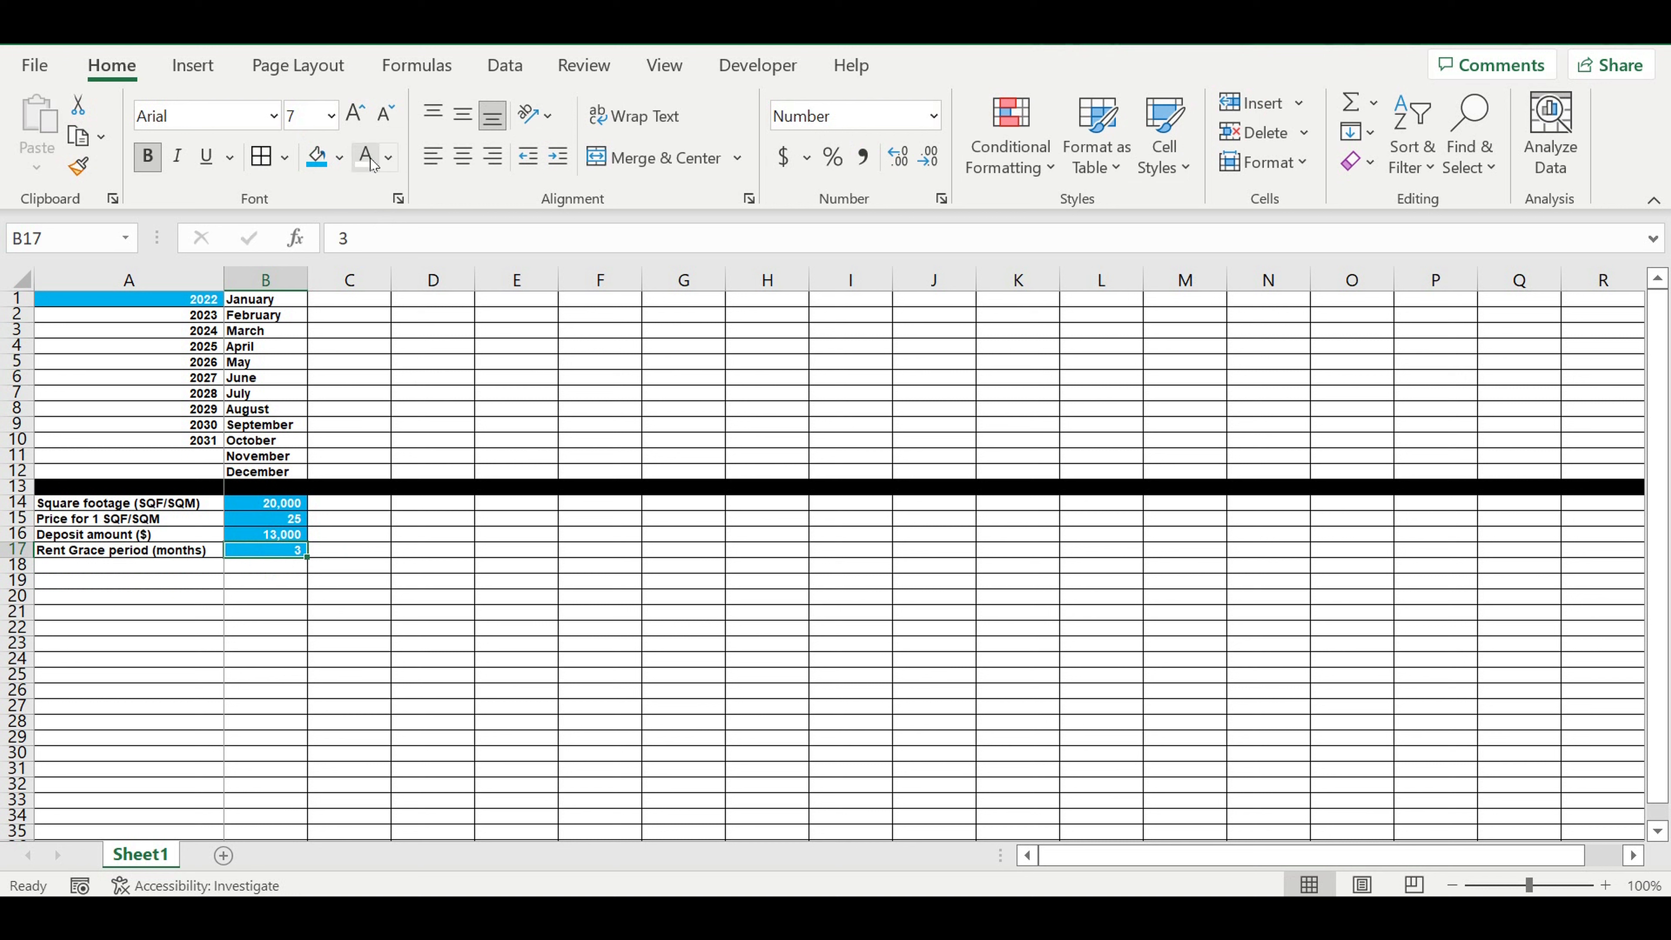
{"action": "left_click", "coordinate": [456, 597]}
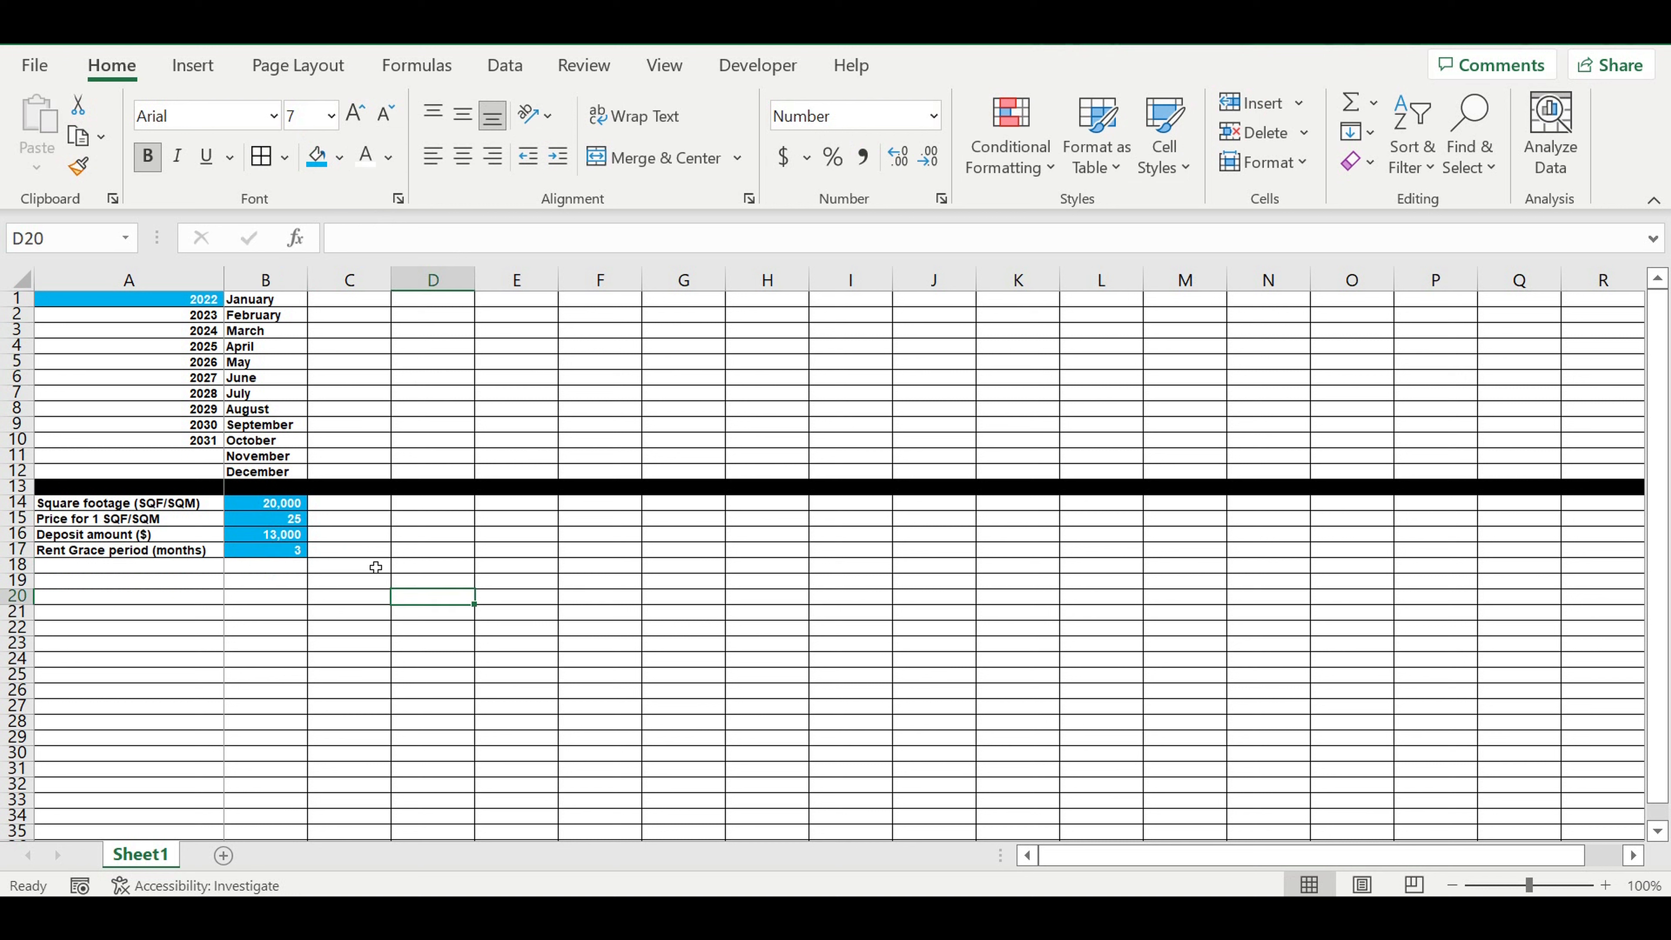
{"action": "left_click", "coordinate": [273, 553]}
{"action": "left_click", "coordinate": [131, 566]}
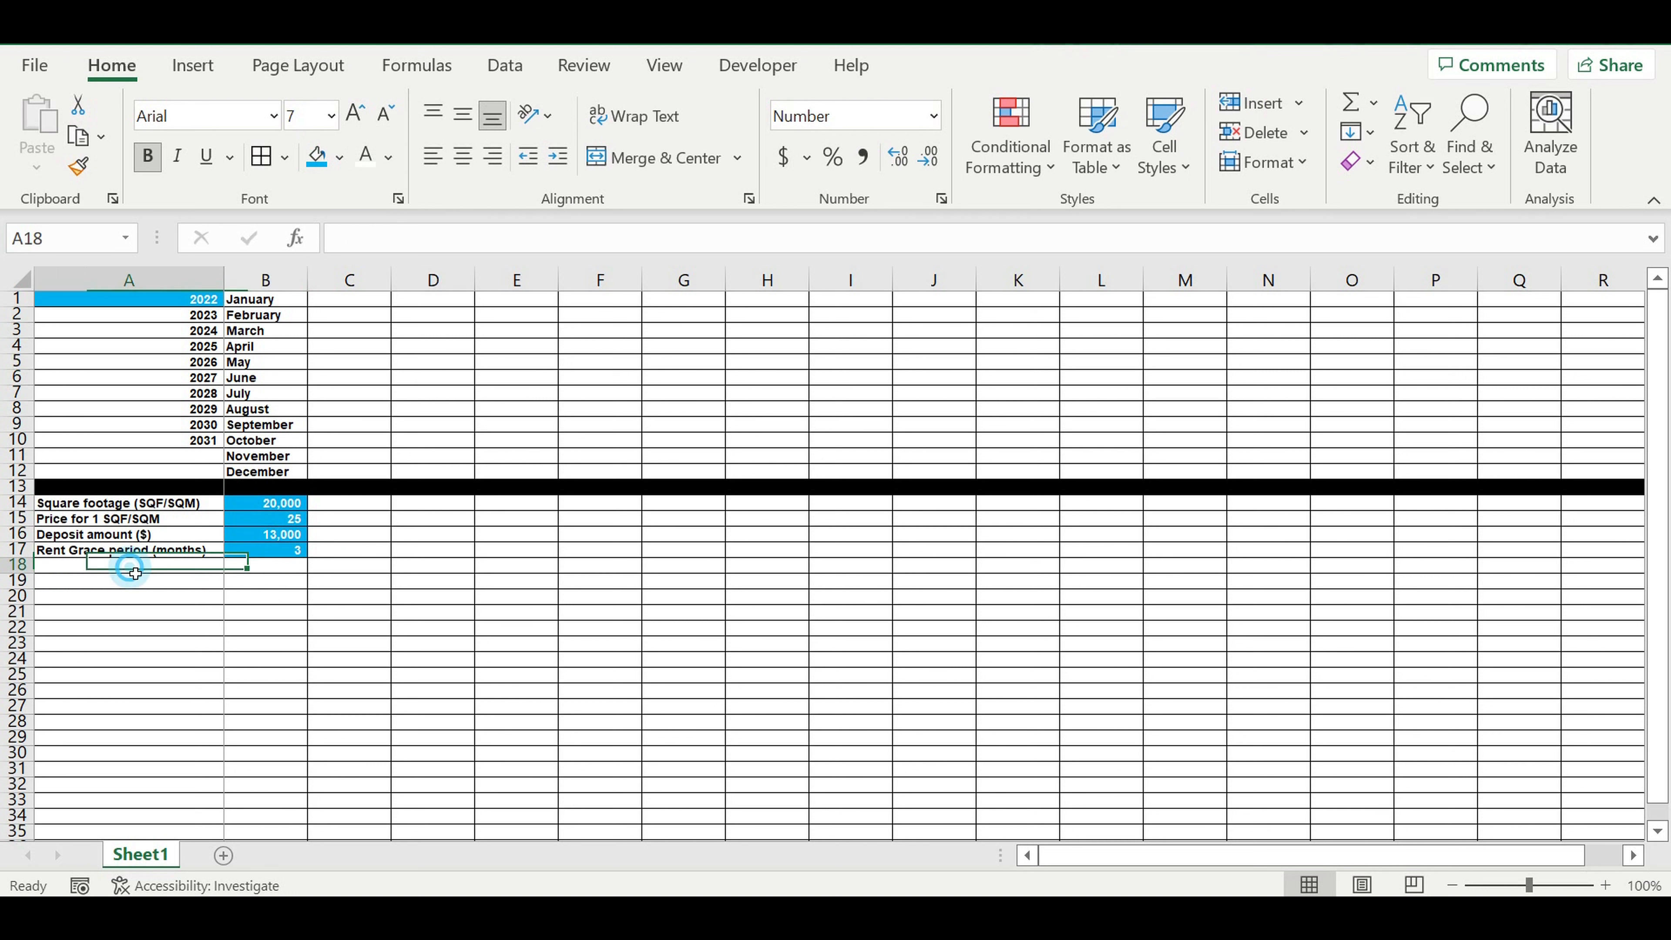
- Enter the label "Rent ($/month)" in A18
{"action": "key", "text": "ctrl+apostrophe"}
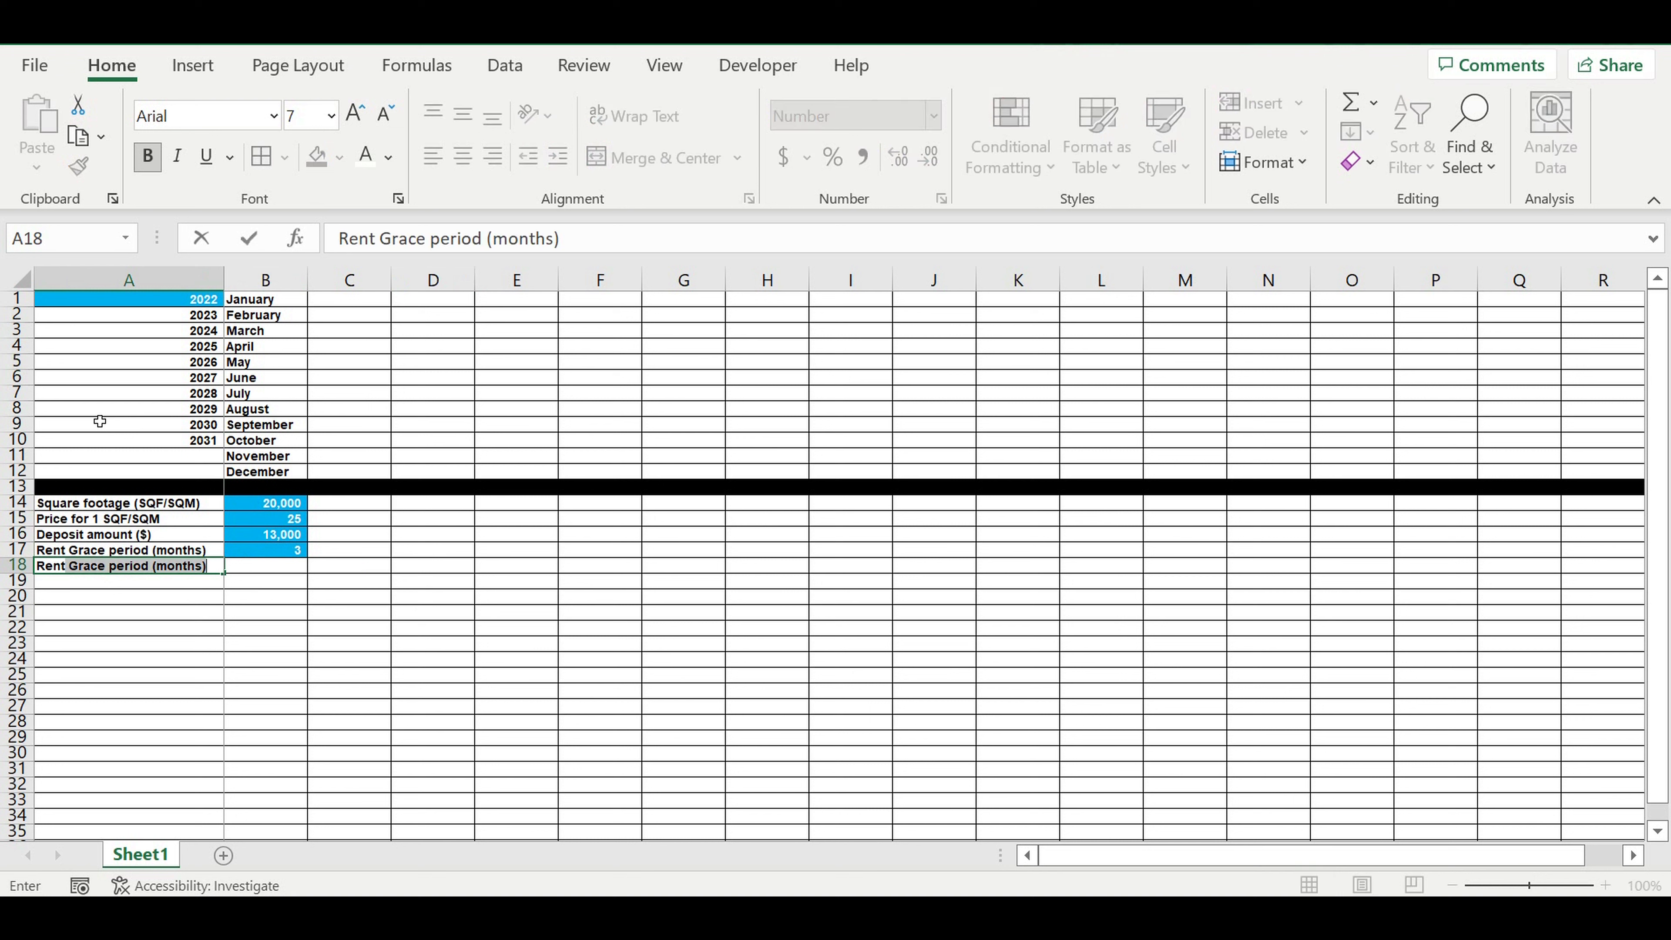
{"action": "type", "text": "("}
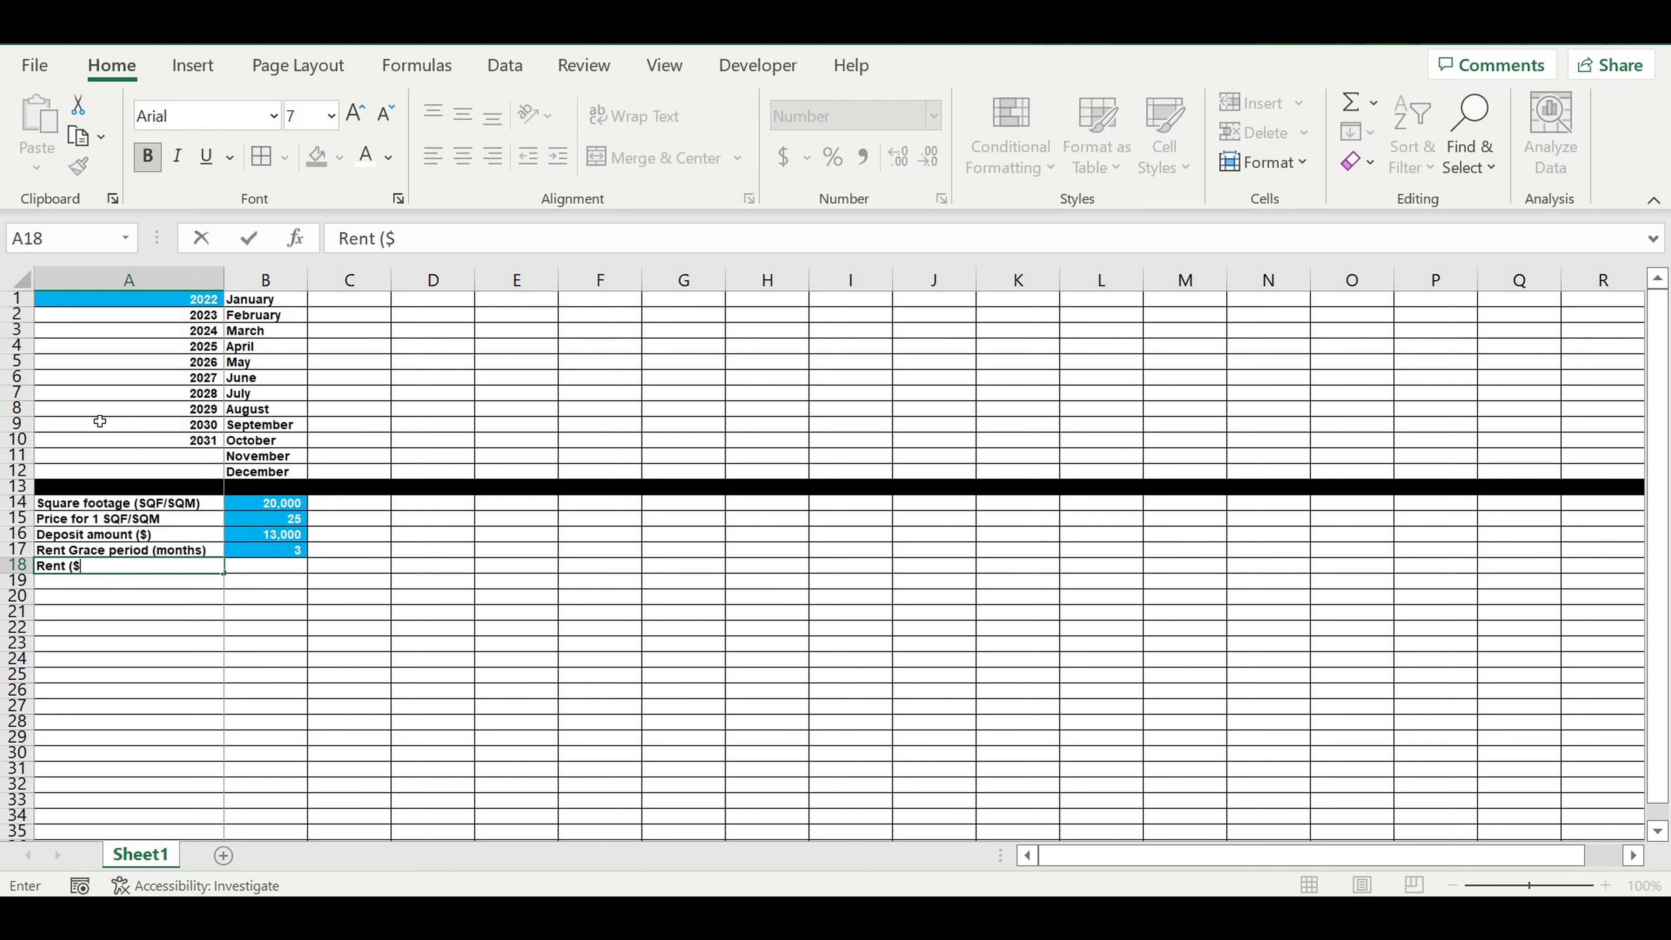
{"action": "type", "text": "$/mo"}
{"action": "type", "text": "n"}
{"action": "type", "text": "th/"}
{"action": "key", "text": "Return"}
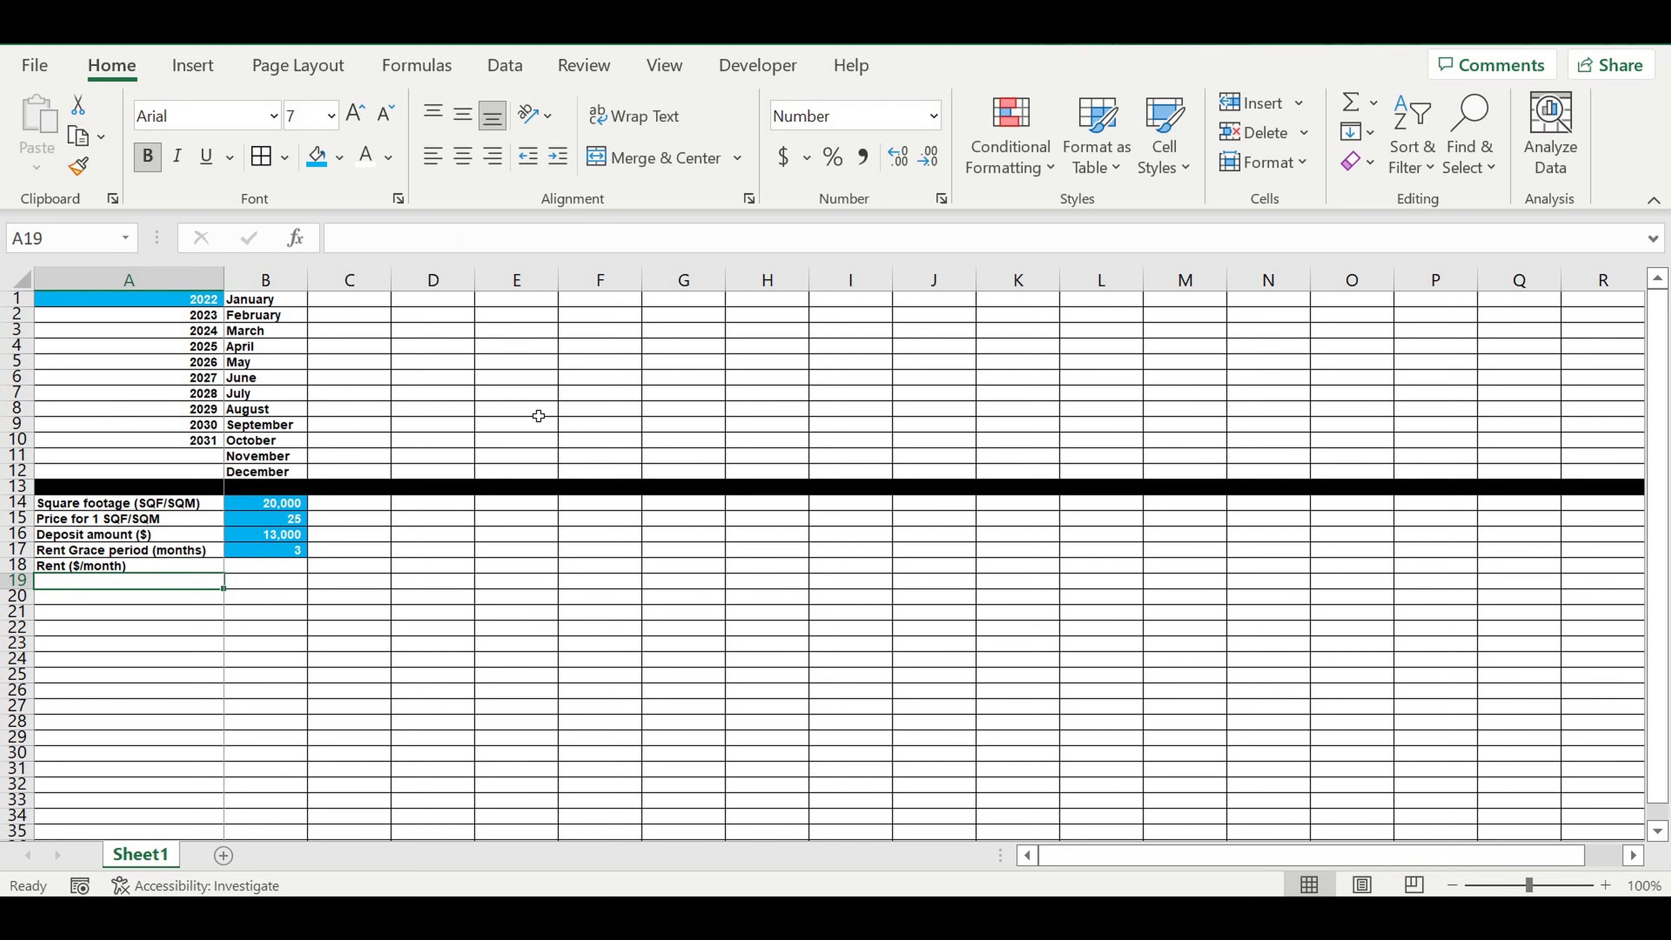
- Calculate the monthly rent in B18 with the formula =B14*B15, multiplying square footage by unit price
{"action": "left_click", "coordinate": [269, 574]}
{"action": "type", "text": "="}
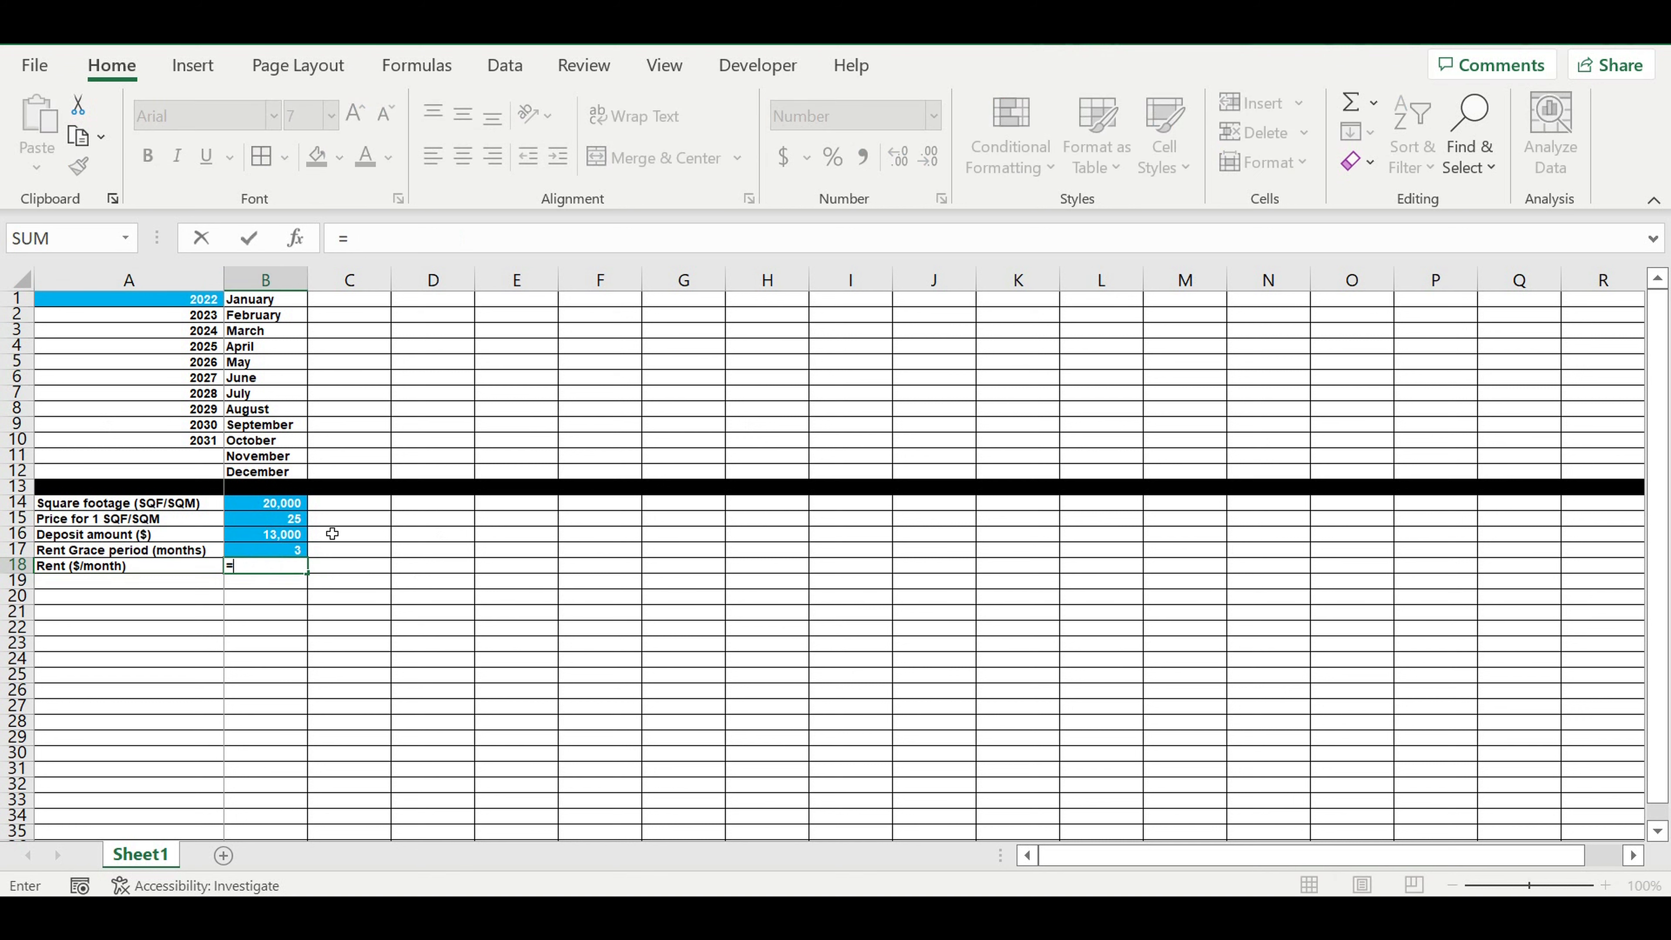
{"action": "left_click", "coordinate": [255, 510]}
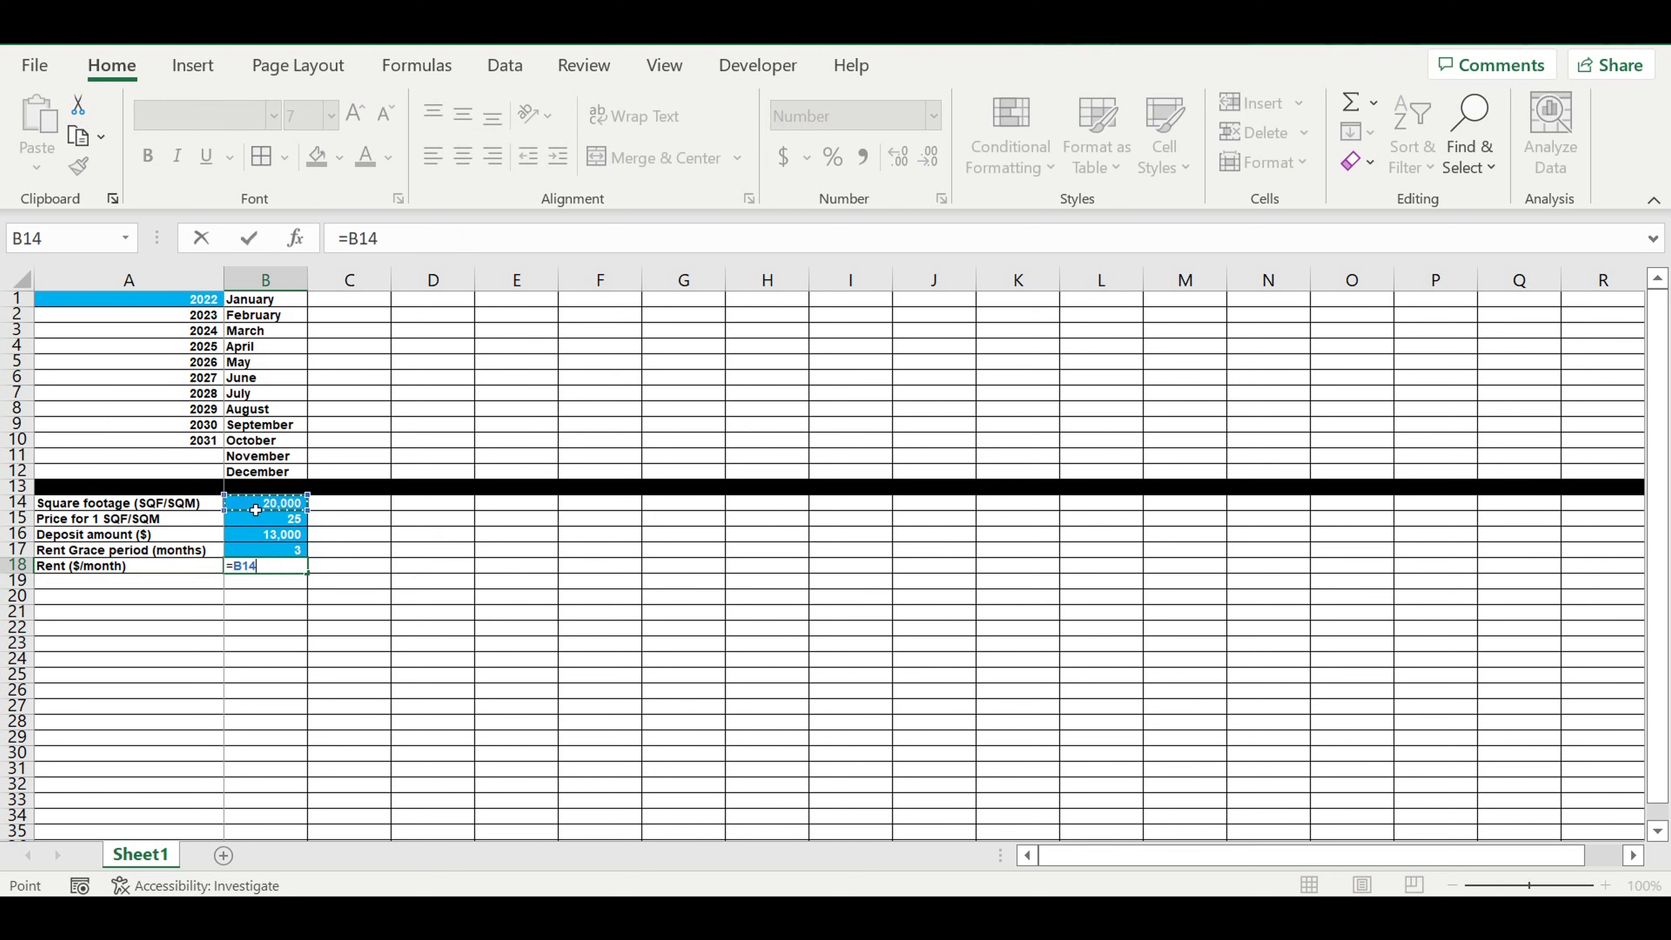
{"action": "type", "text": "*"}
{"action": "left_click", "coordinate": [277, 524]}
{"action": "key", "text": "Return"}
{"action": "left_click", "coordinate": [270, 567]}
{"action": "left_click", "coordinate": [302, 626]}
{"action": "left_click", "coordinate": [268, 567]}
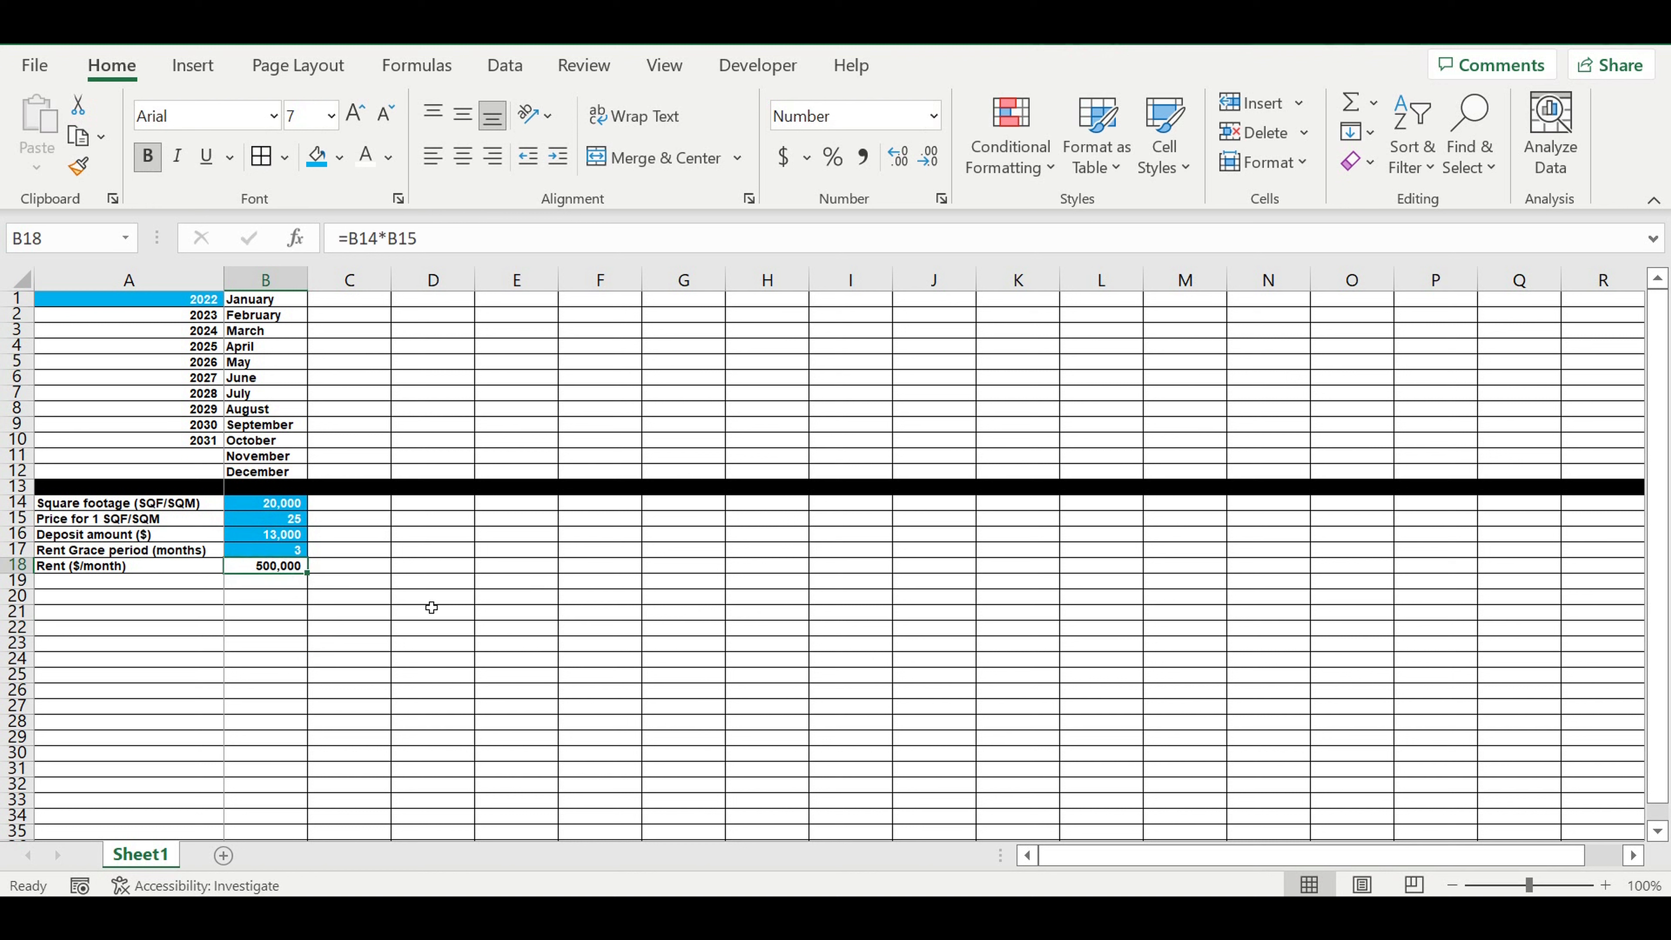
{"action": "left_click", "coordinate": [404, 600]}
{"action": "left_click", "coordinate": [290, 540]}
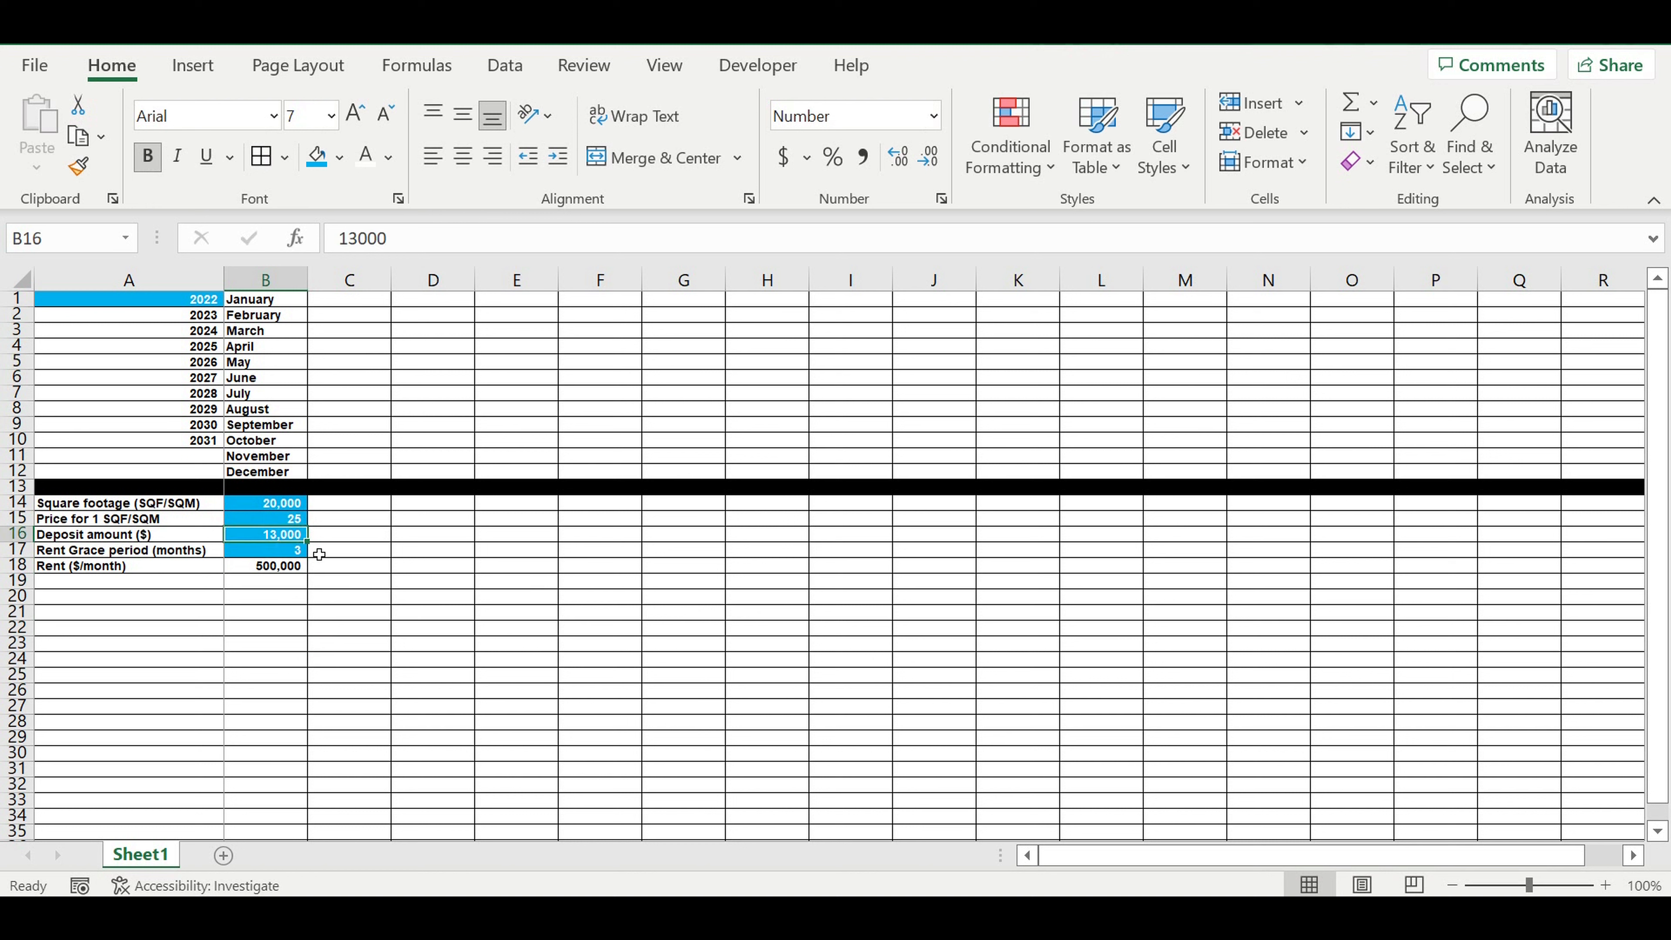
{"action": "left_click", "coordinate": [280, 555]}
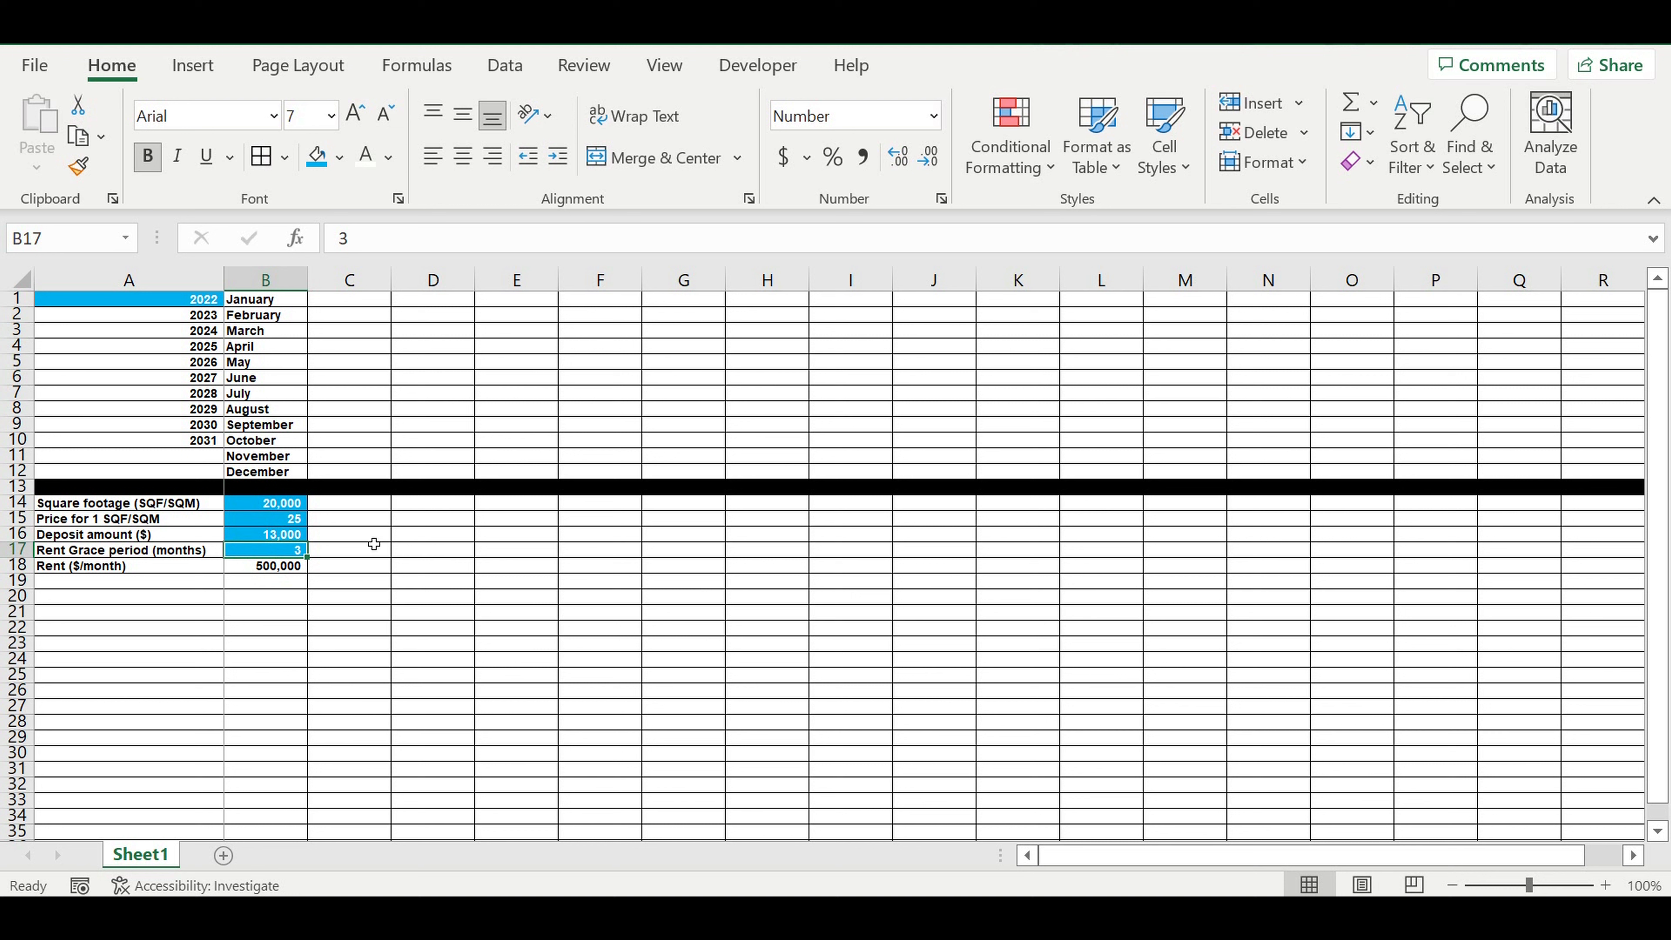
{"action": "left_click", "coordinate": [294, 568]}
{"action": "left_click", "coordinate": [272, 593]}
{"action": "left_click", "coordinate": [283, 552]}
{"action": "left_click", "coordinate": [122, 568]}
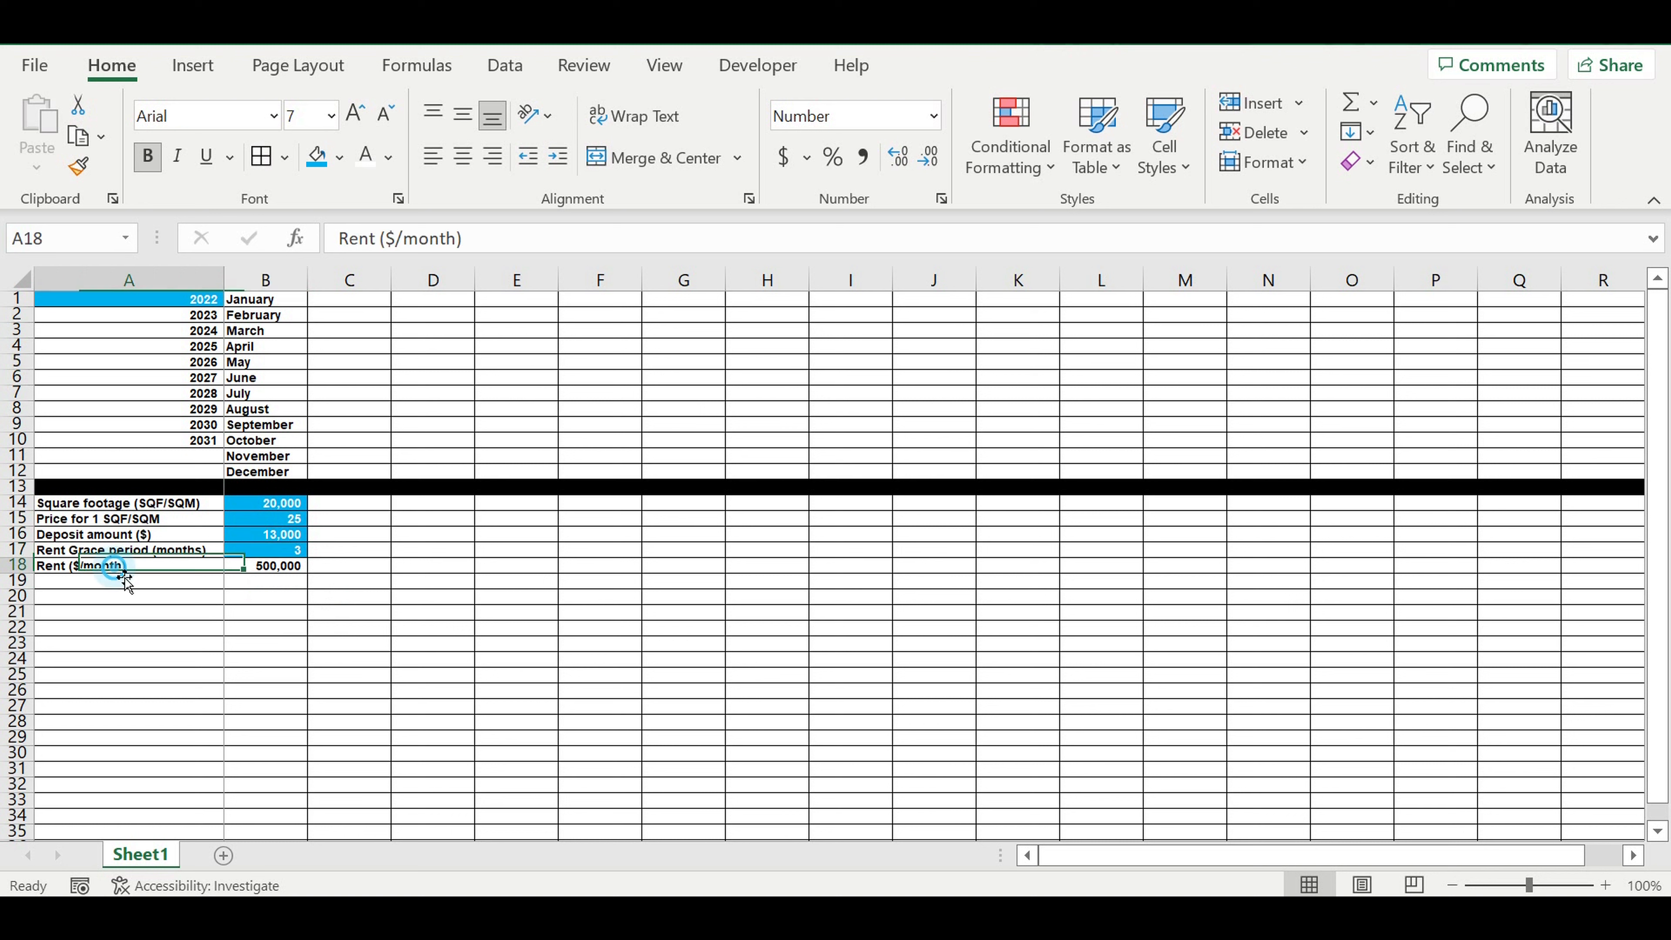
{"action": "left_click", "coordinate": [17, 581]}
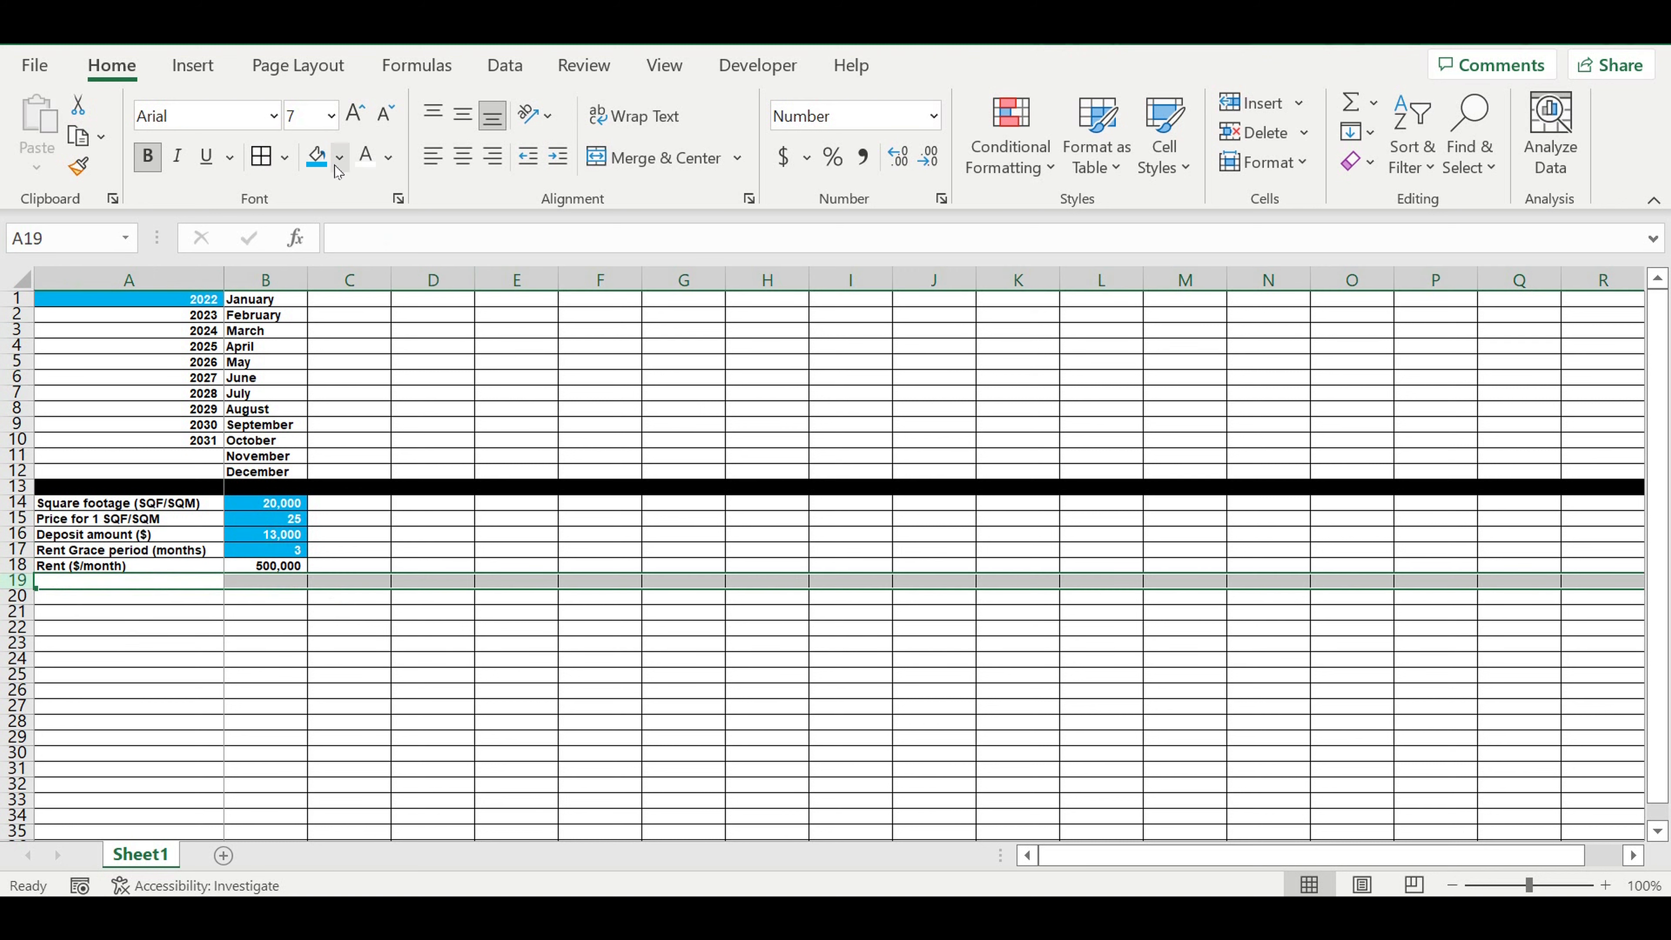
{"action": "left_click", "coordinate": [368, 646]}
- Enter the label "Start of operating activity (Year)" in A19
{"action": "left_click", "coordinate": [180, 583]}
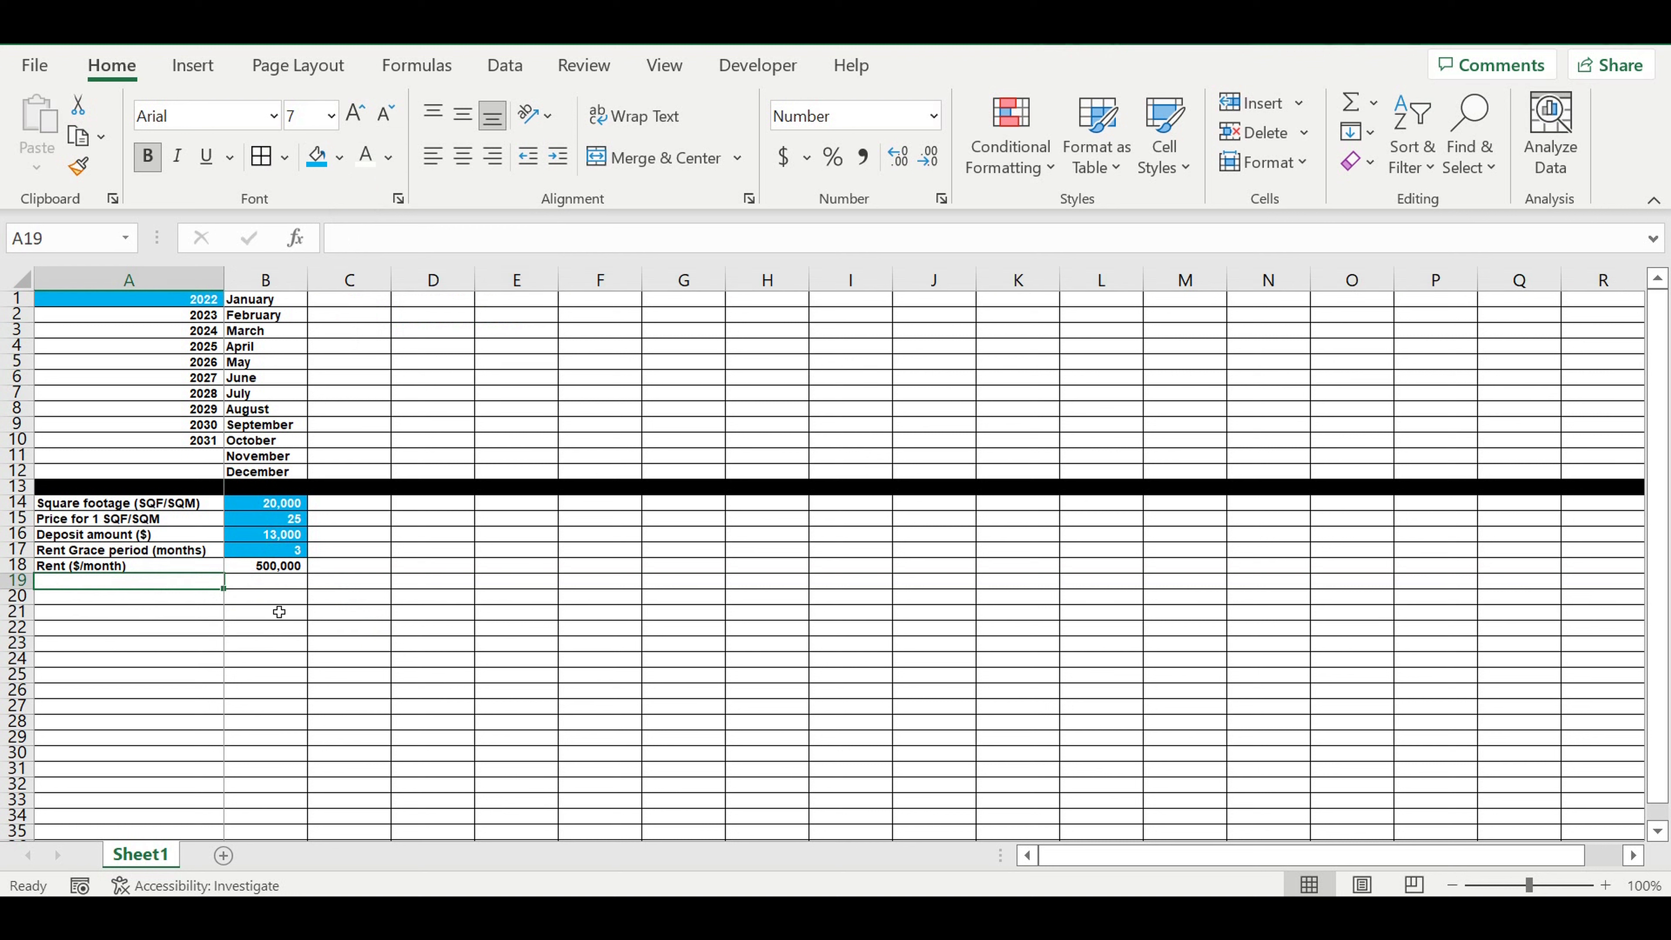
{"action": "type", "text": "Start"}
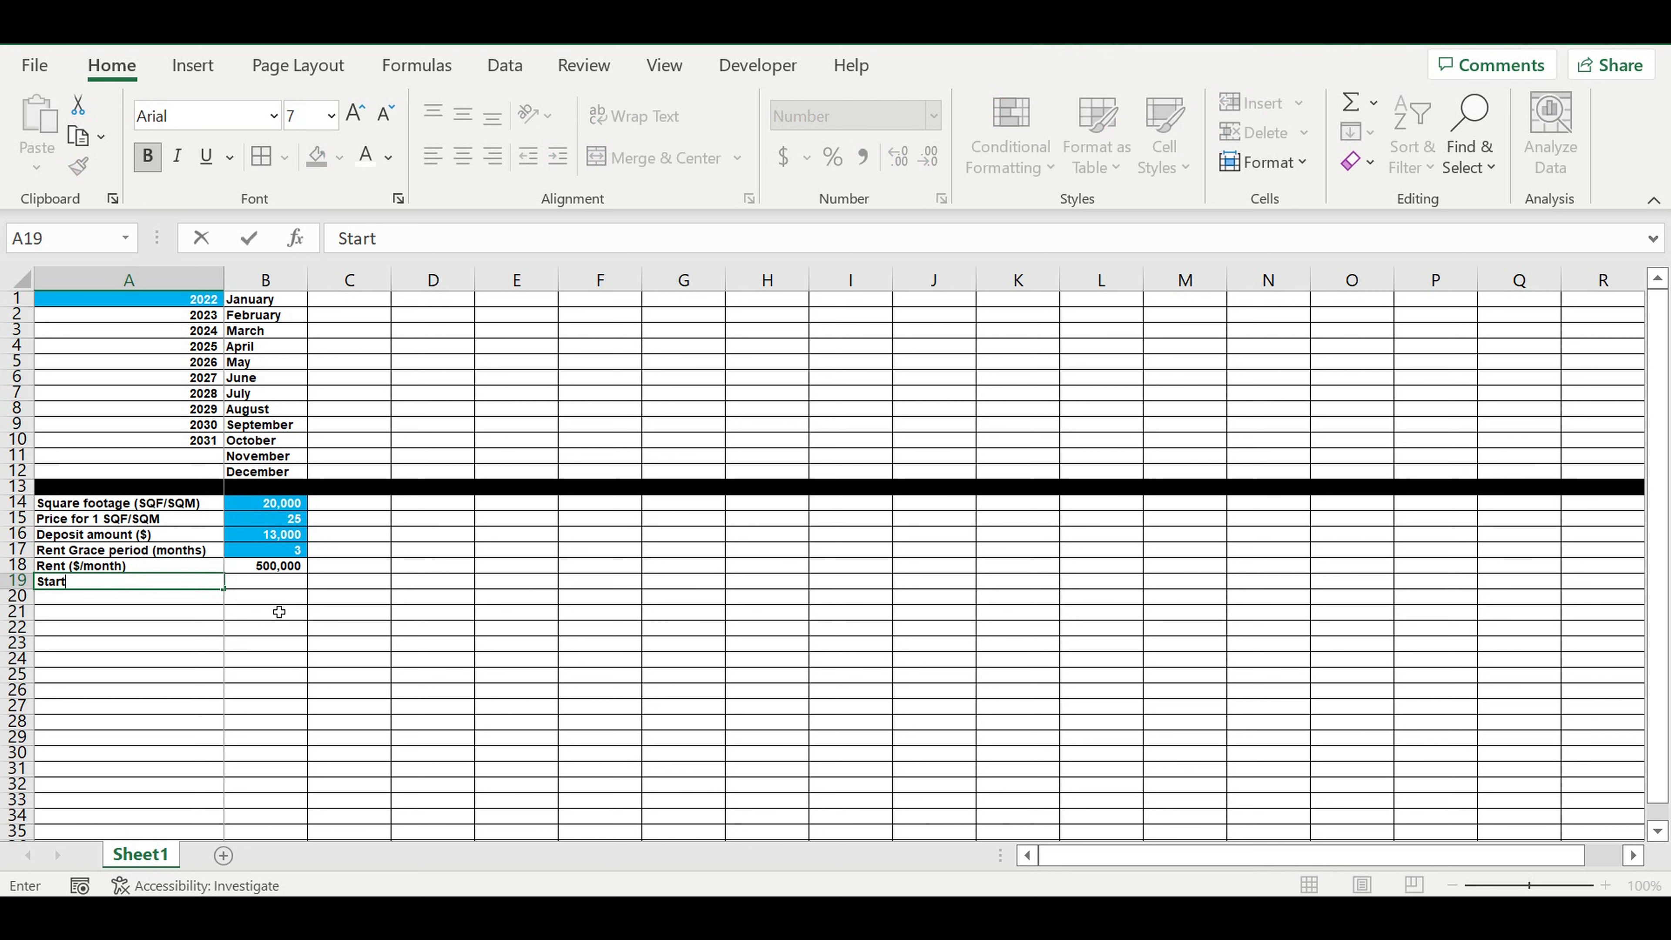
{"action": "type", "text": " of operating a"}
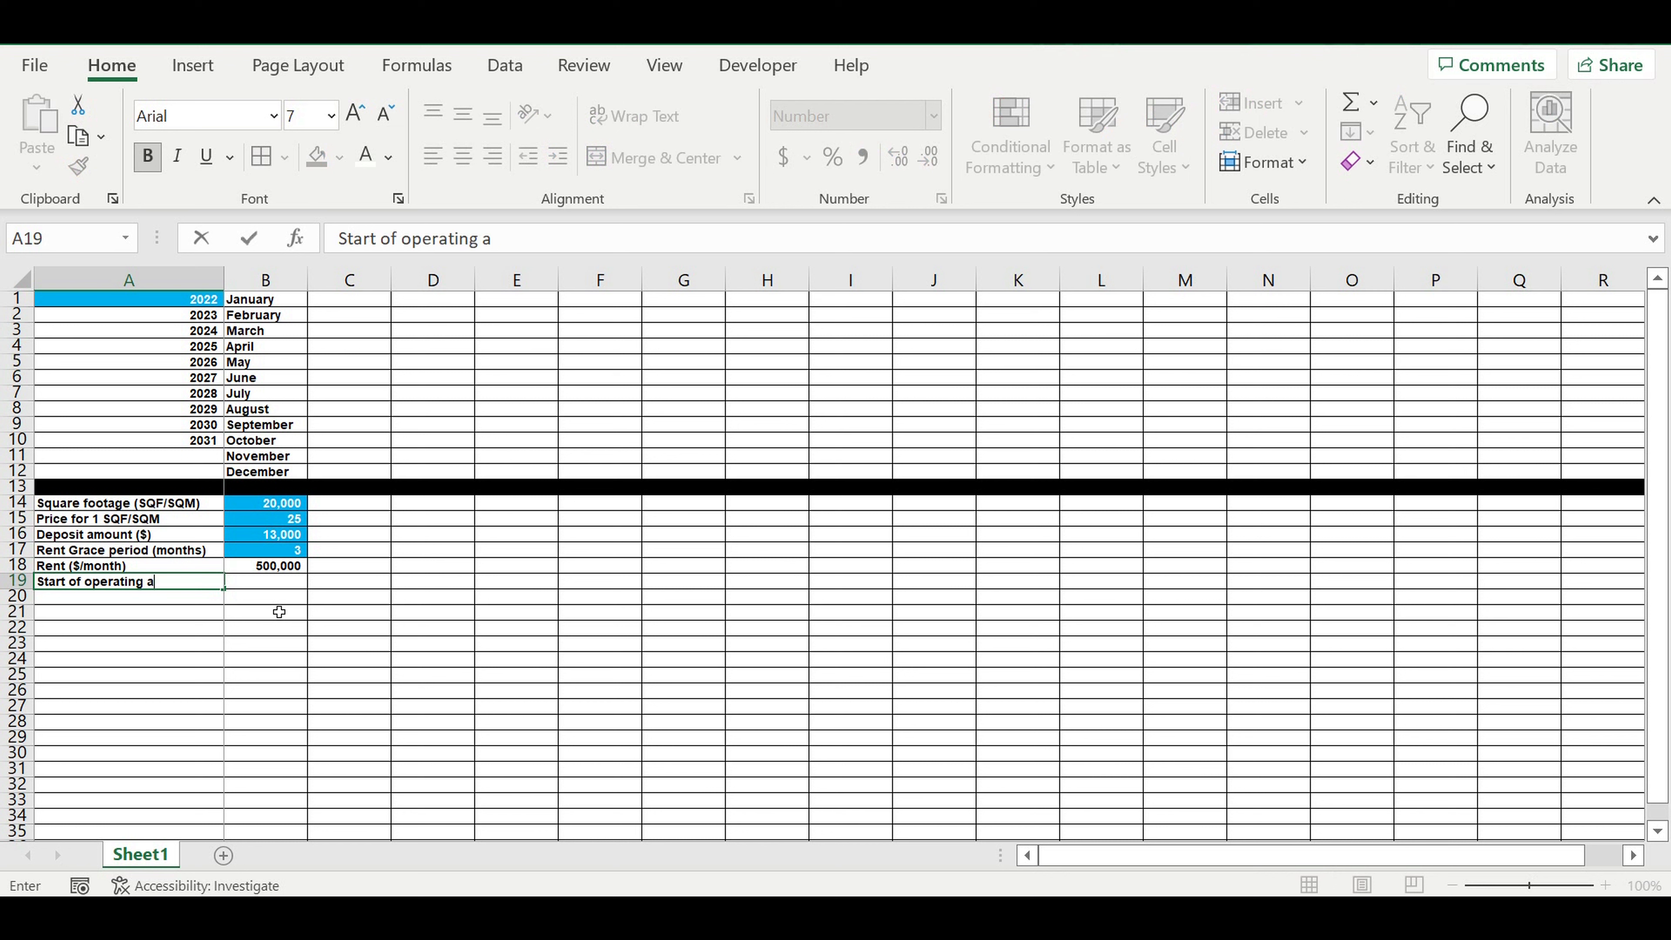
{"action": "type", "text": "ctivity (Year"}
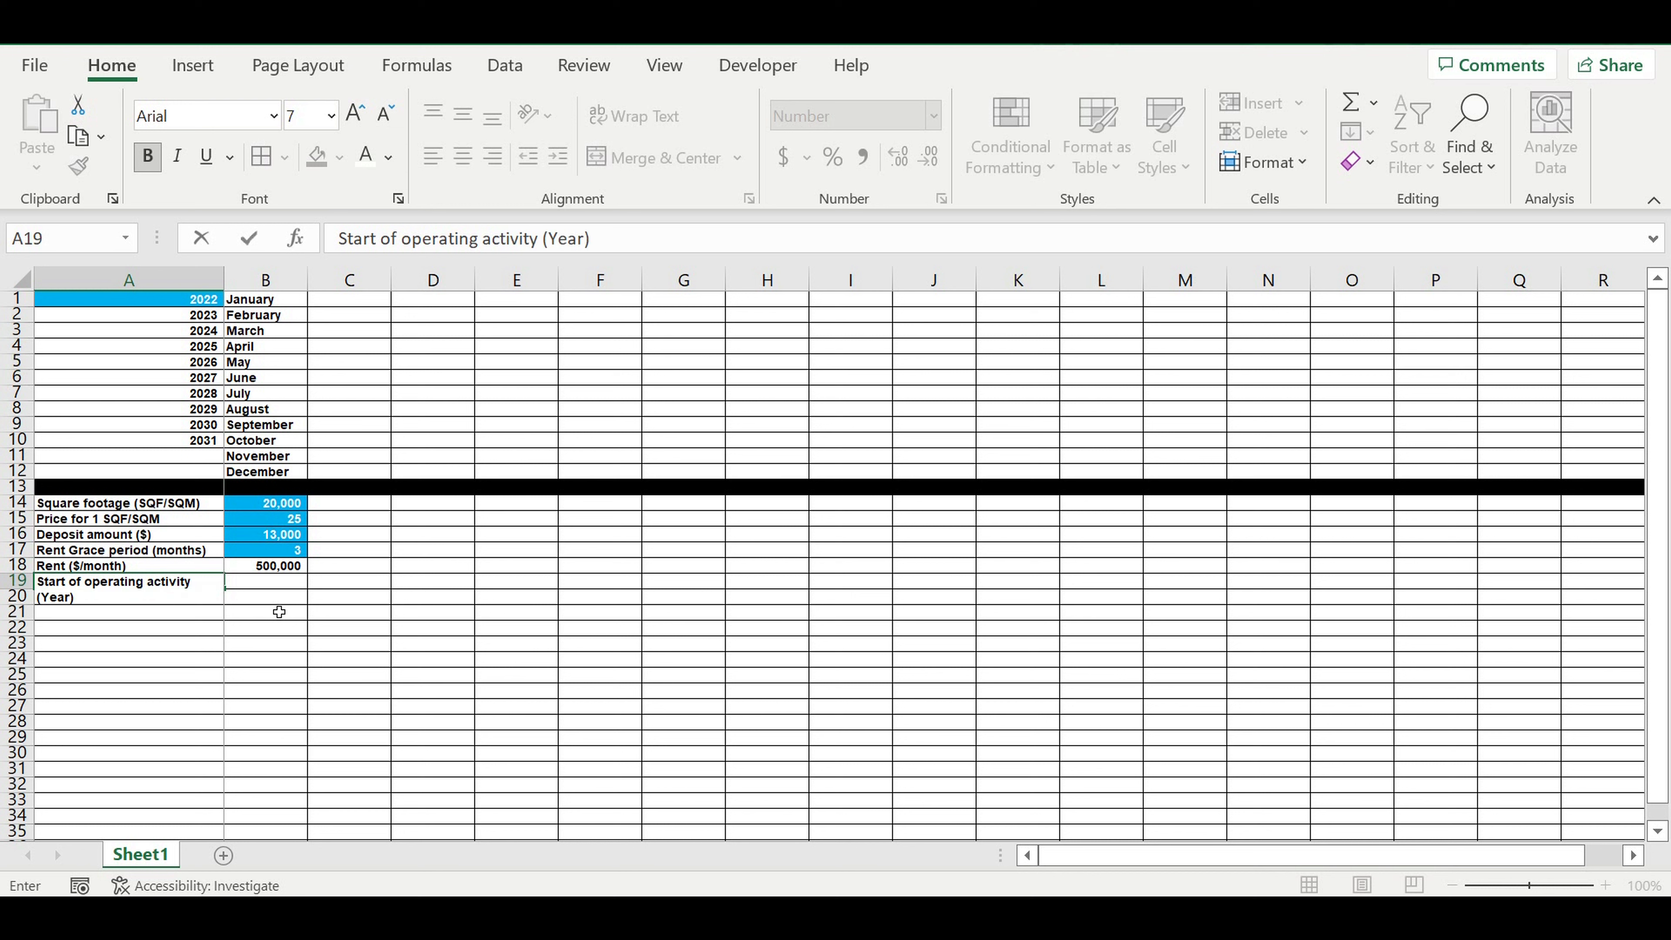
{"action": "key", "text": "Return"}
- Copy the A19 label down to A20, reword it as "Start of operating activity (Month)", and autofit column A's width
{"action": "left_click", "coordinate": [196, 581]}
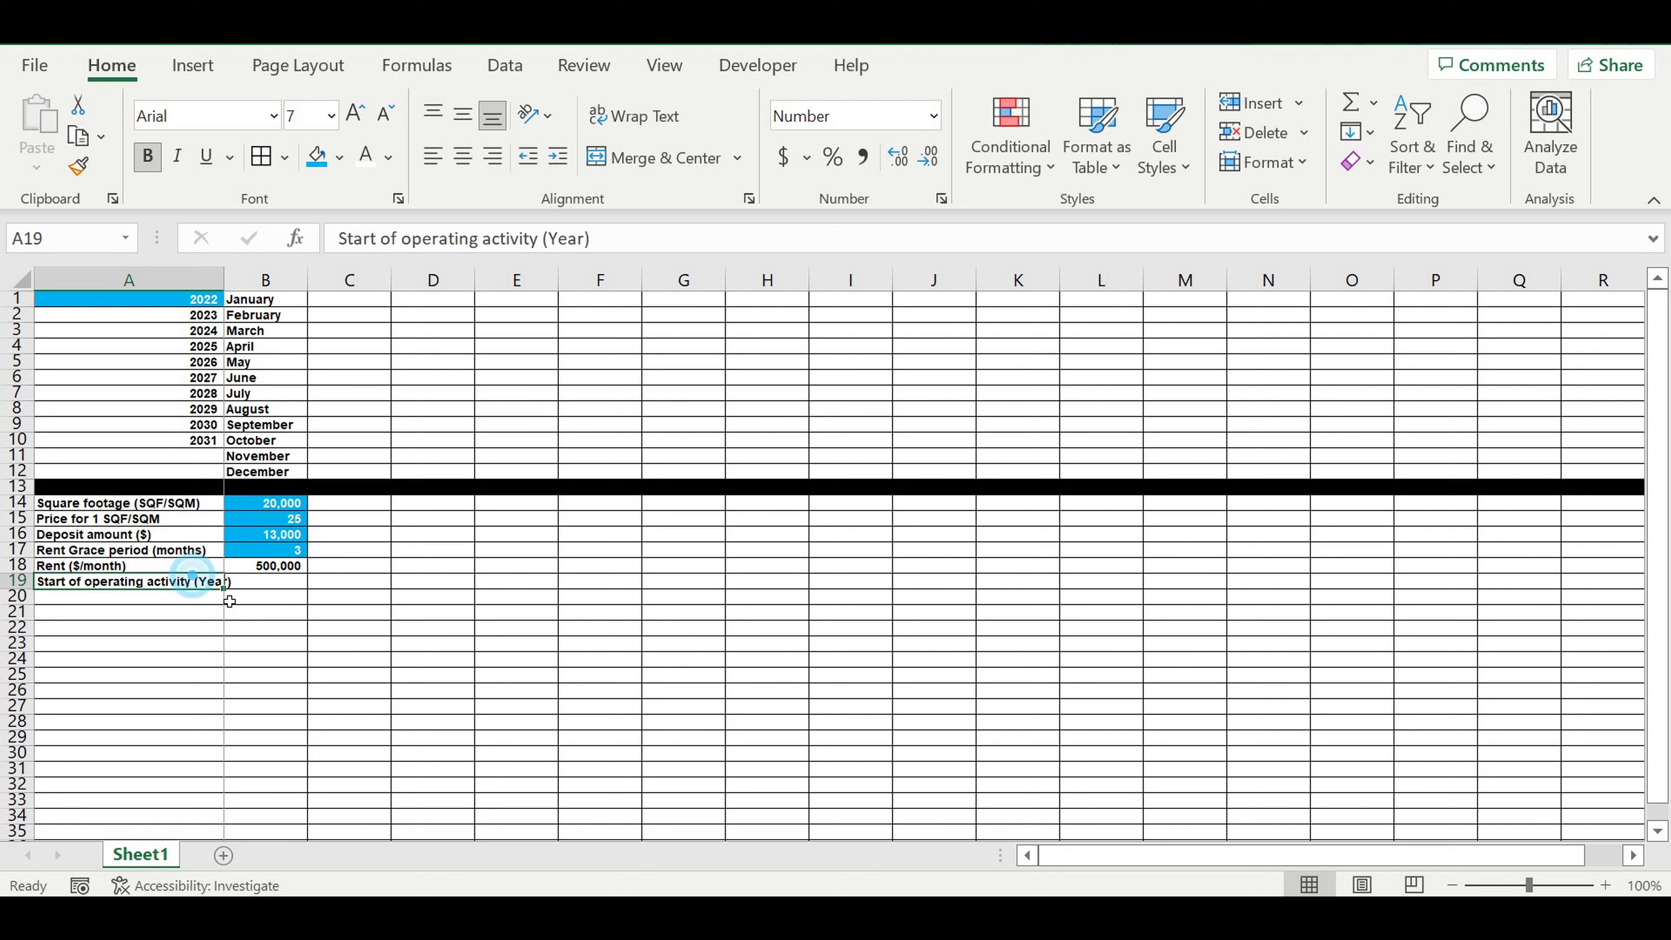
{"action": "left_click_drag", "start_coordinate": [234, 598], "coordinate": [211, 605]}
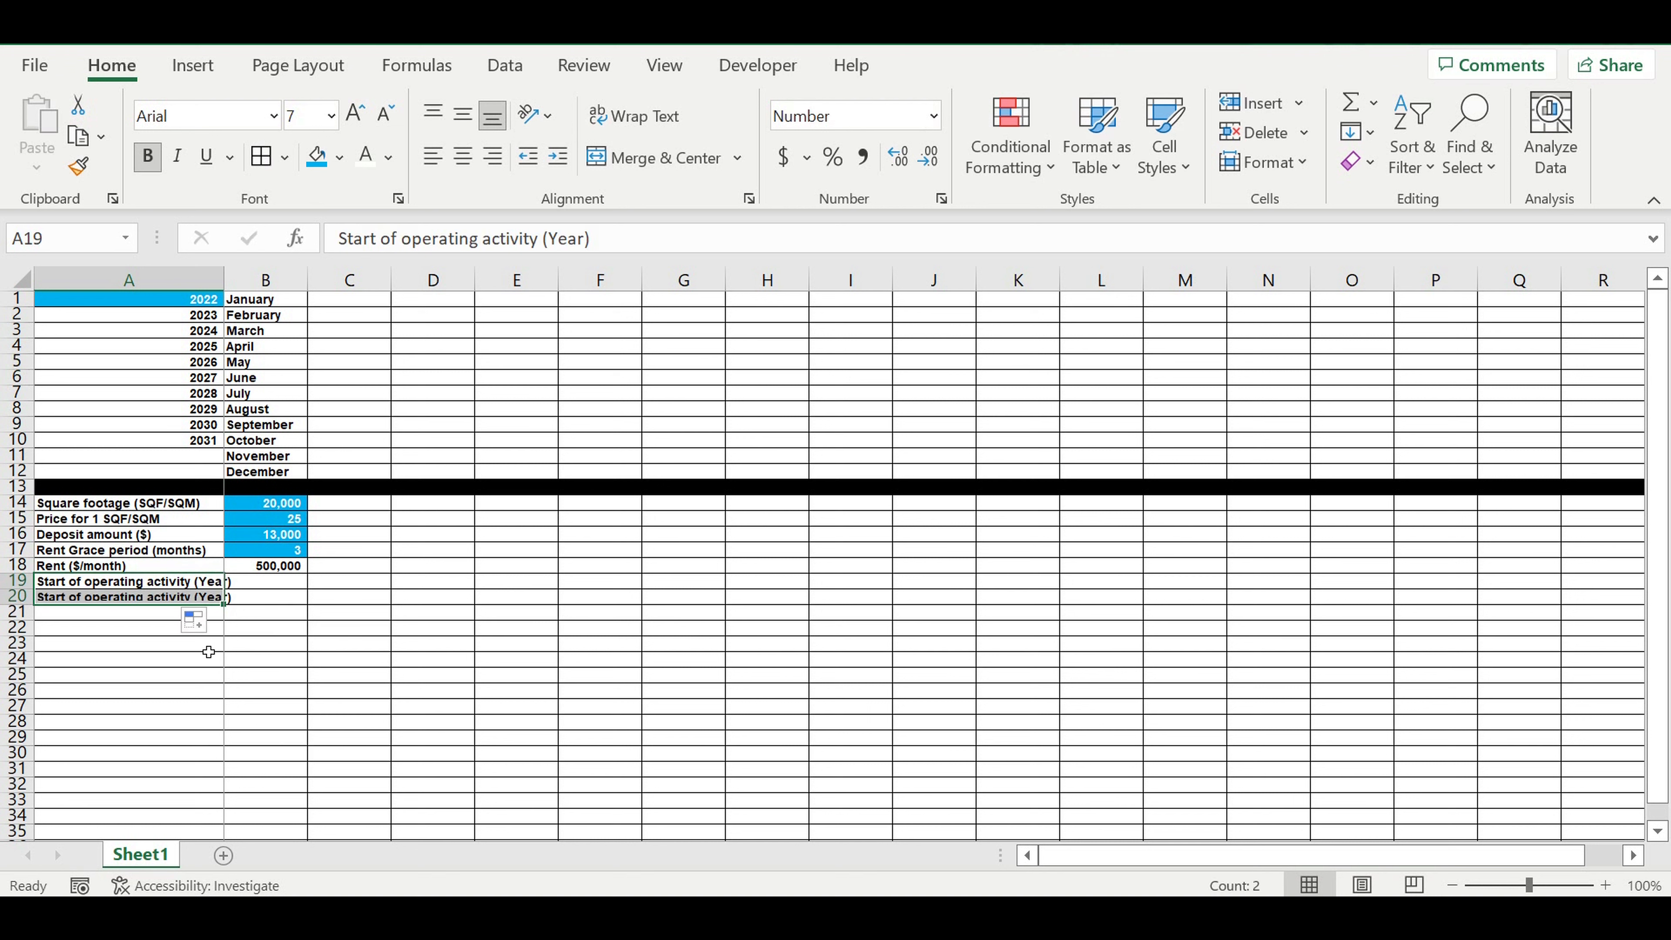
{"action": "left_click", "coordinate": [116, 597]}
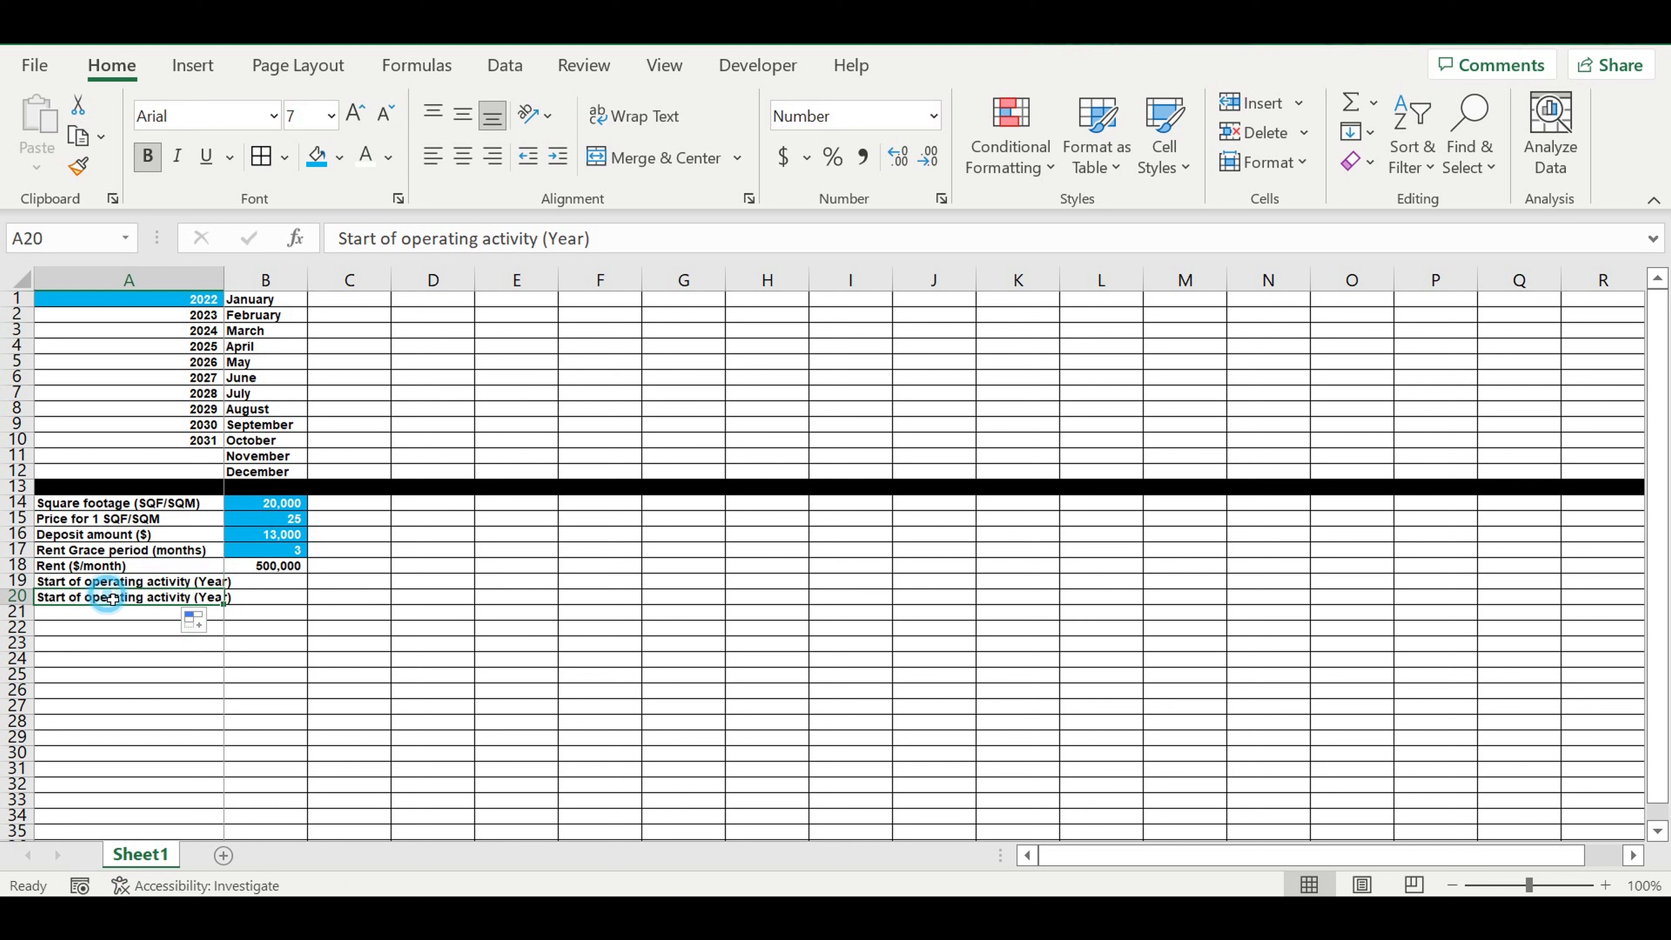
{"action": "double_click", "coordinate": [565, 239]}
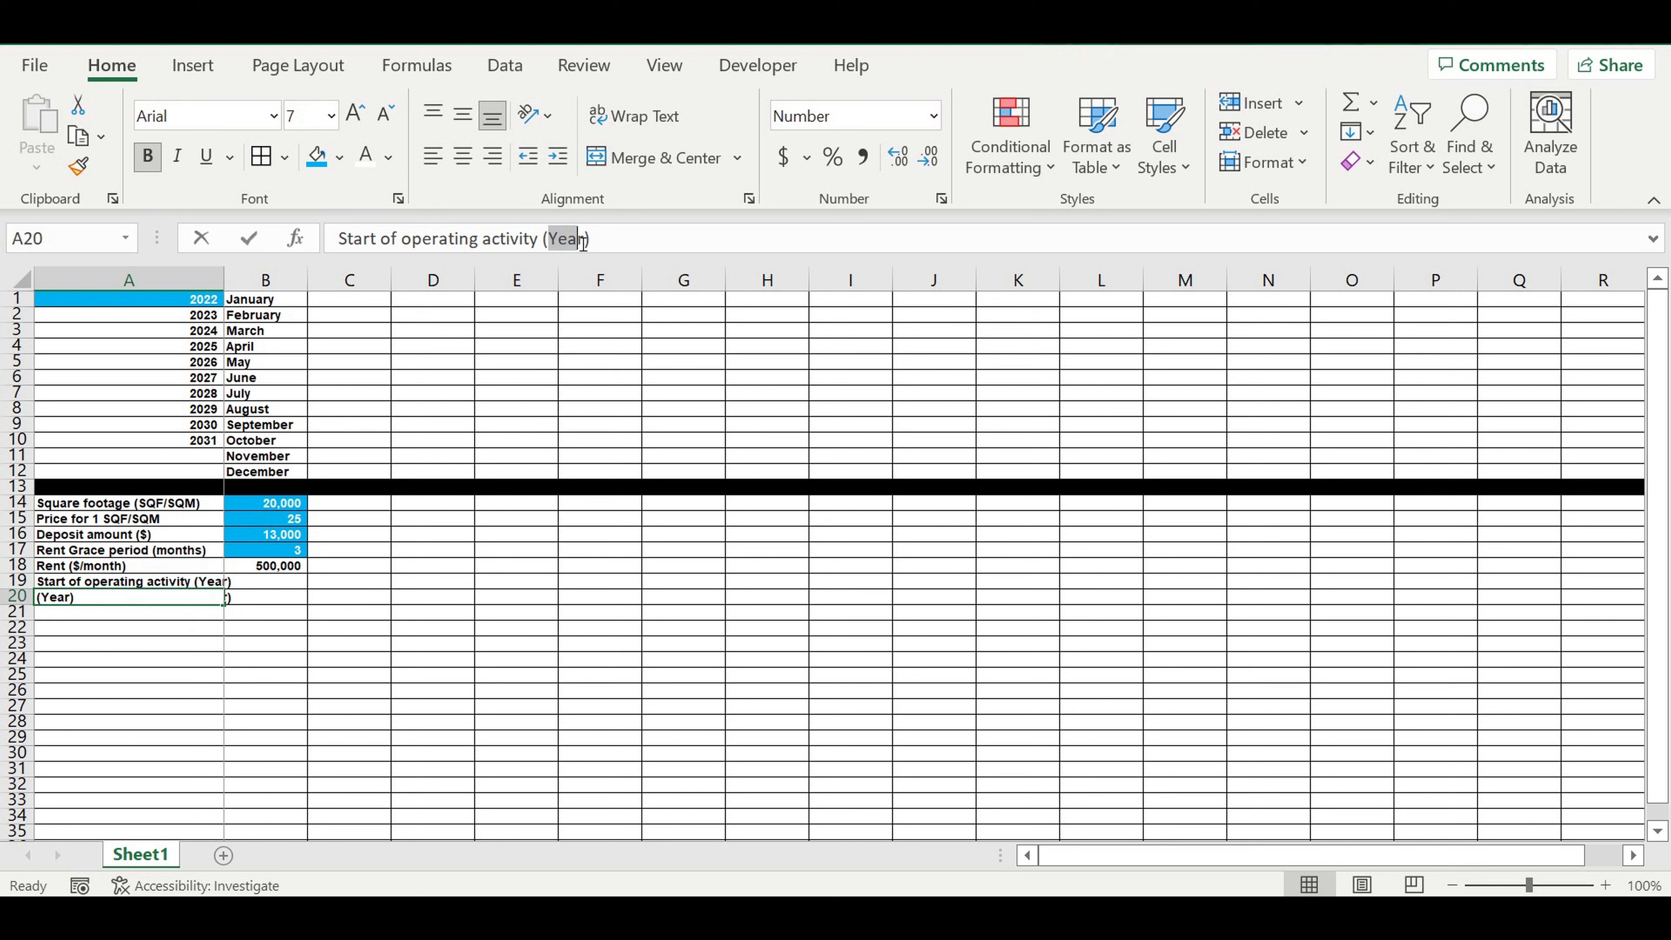
{"action": "type", "text": "Month"}
{"action": "key", "text": "Return"}
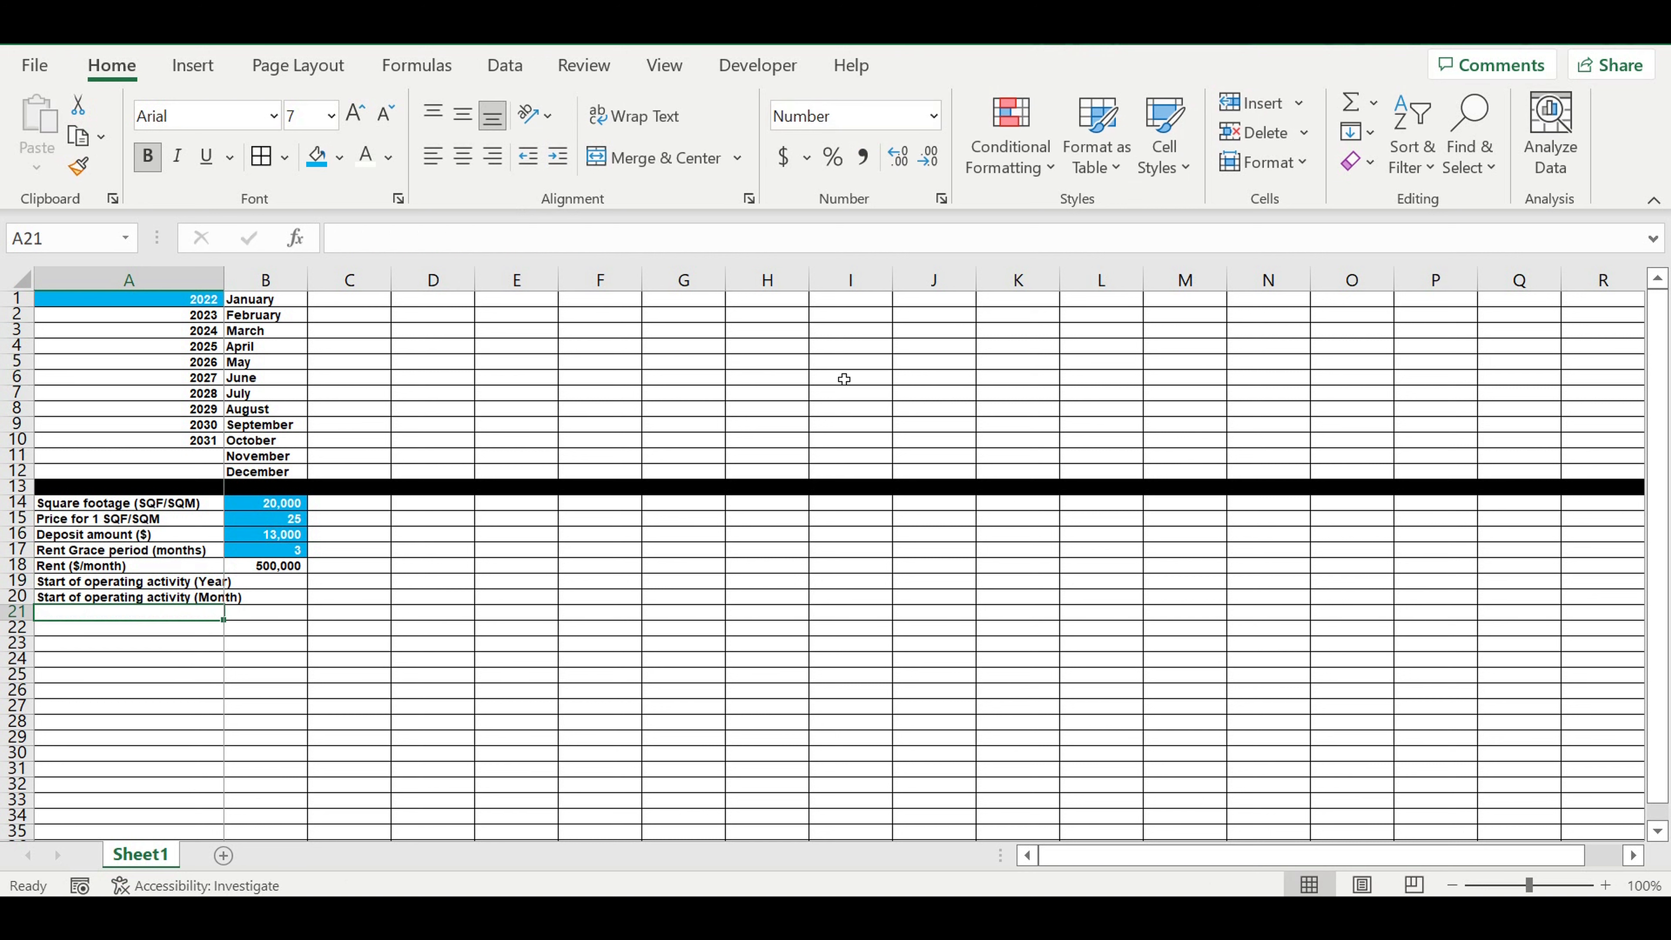
{"action": "double_click", "coordinate": [224, 280]}
{"action": "left_click", "coordinate": [489, 668]}
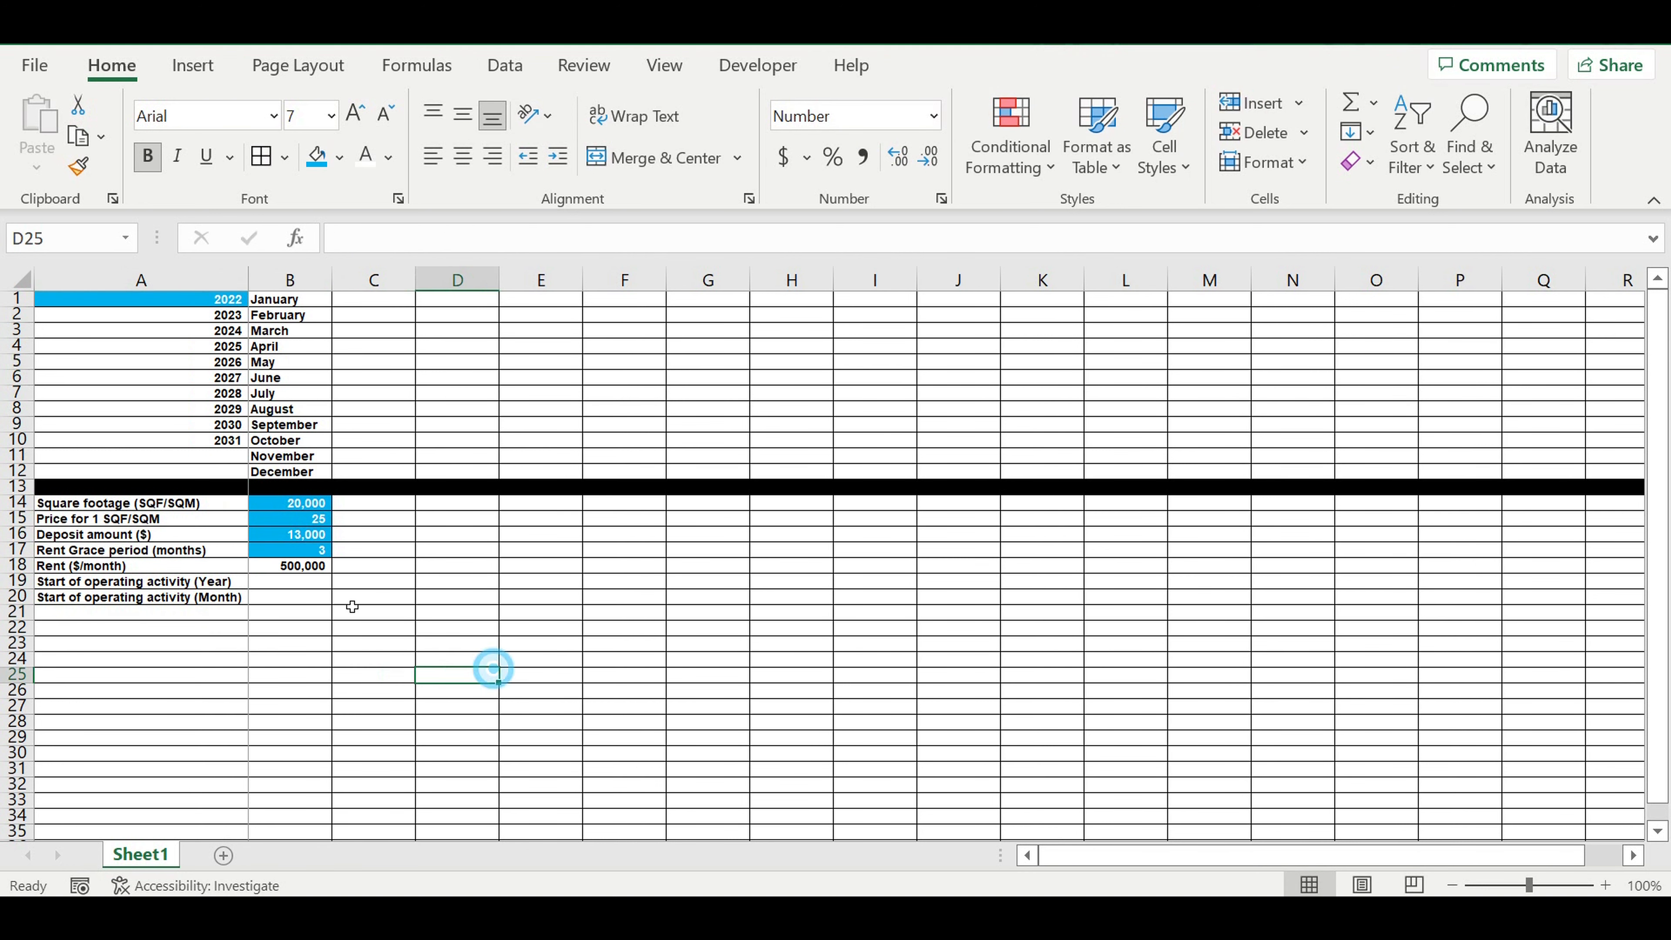
- Add a List data validation to B19 that takes its options from the years in A1:A10
{"action": "left_click", "coordinate": [291, 582]}
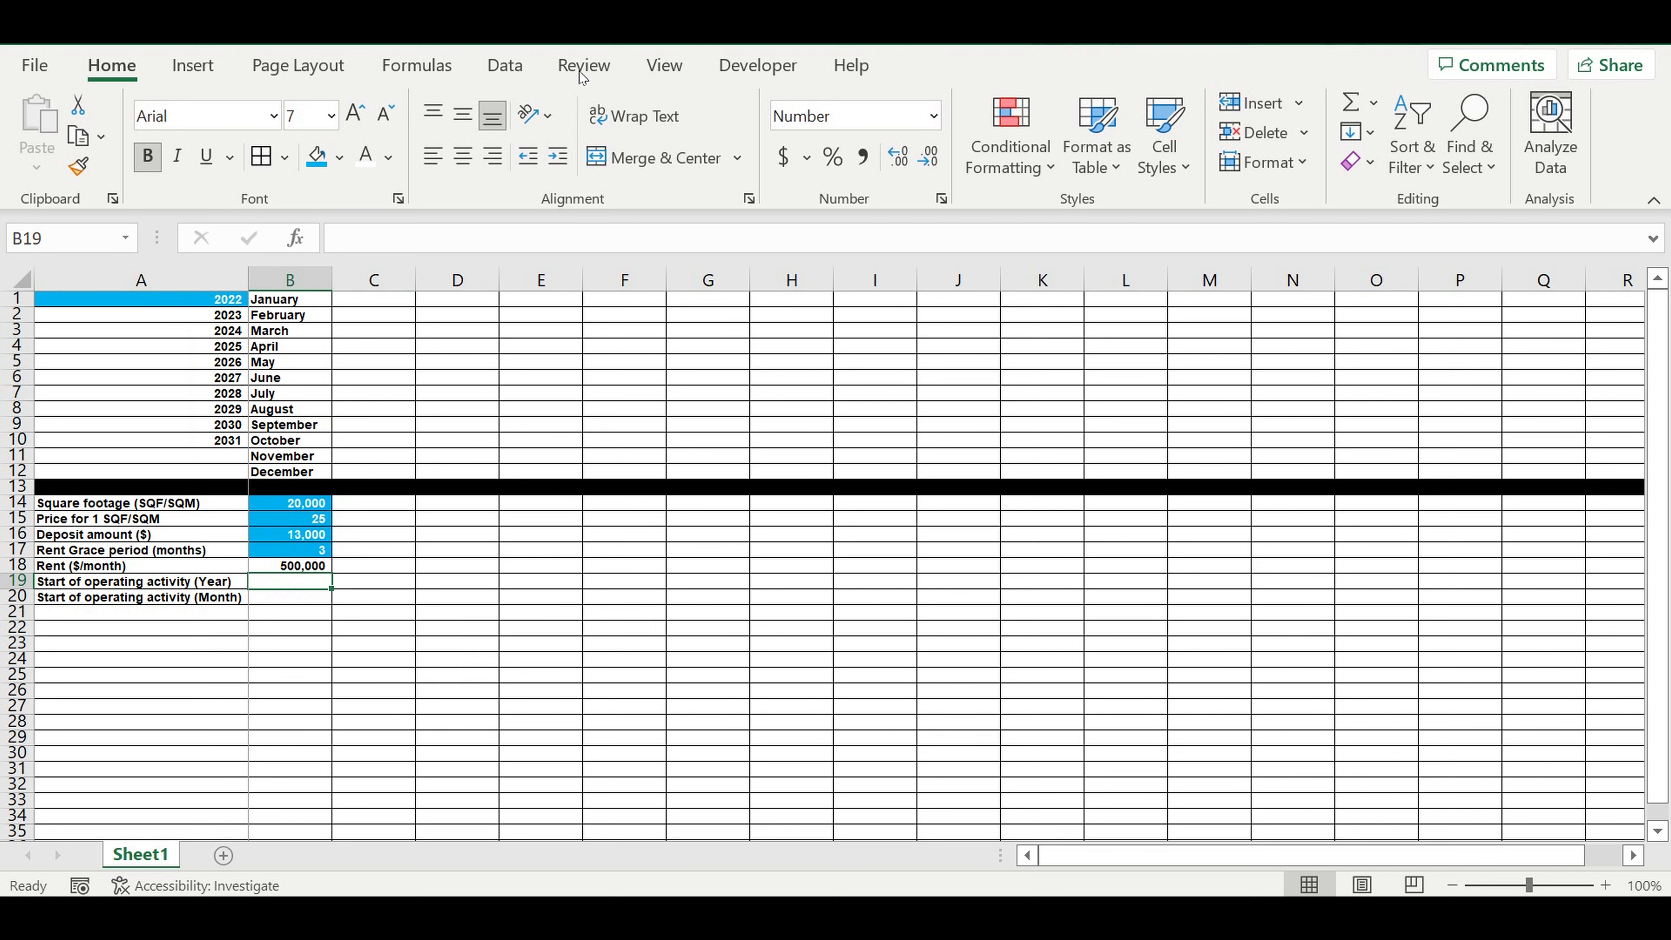
{"action": "left_click", "coordinate": [490, 65]}
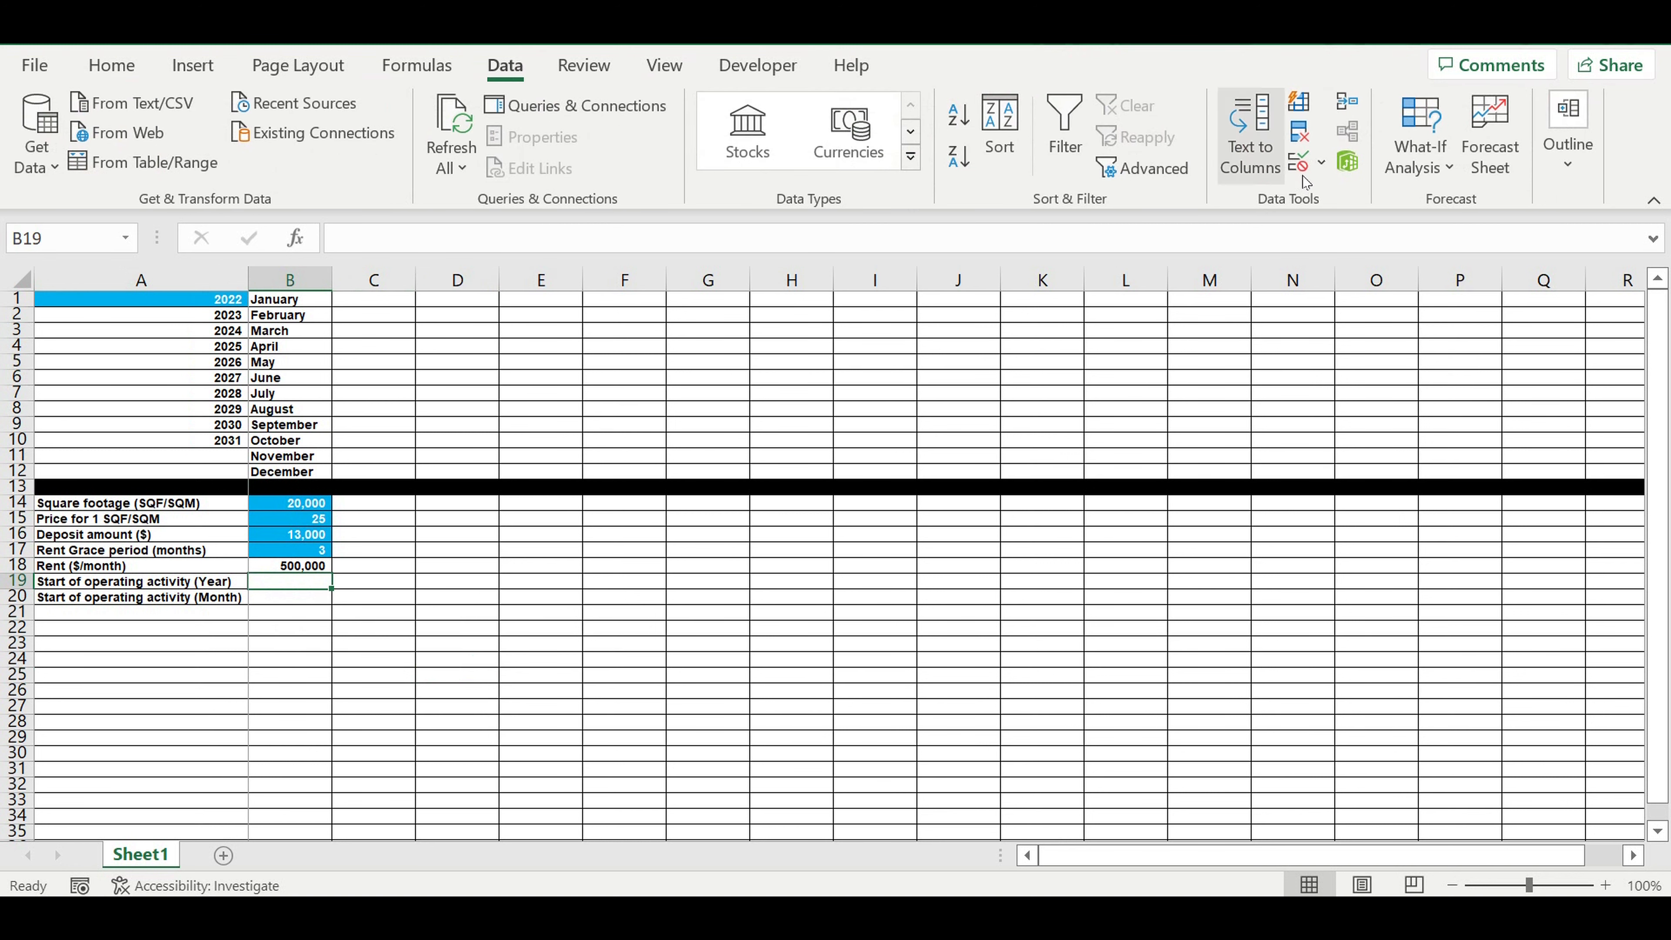
{"action": "left_click", "coordinate": [1324, 165]}
{"action": "left_click", "coordinate": [1359, 193]}
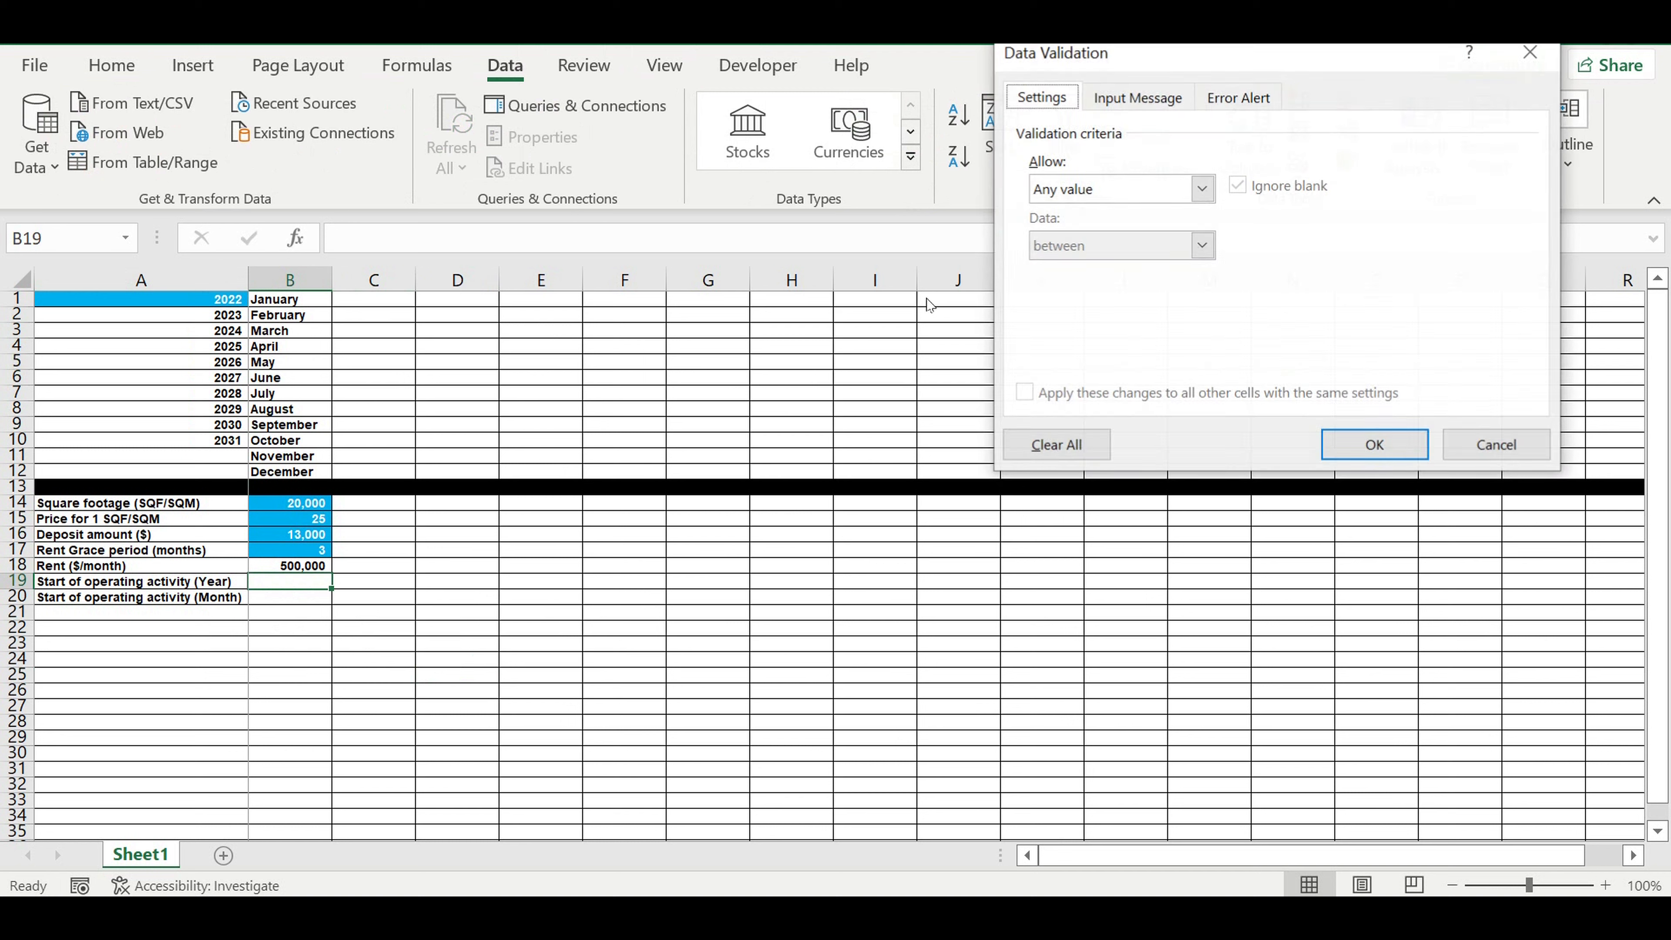
{"action": "left_click", "coordinate": [1204, 189]}
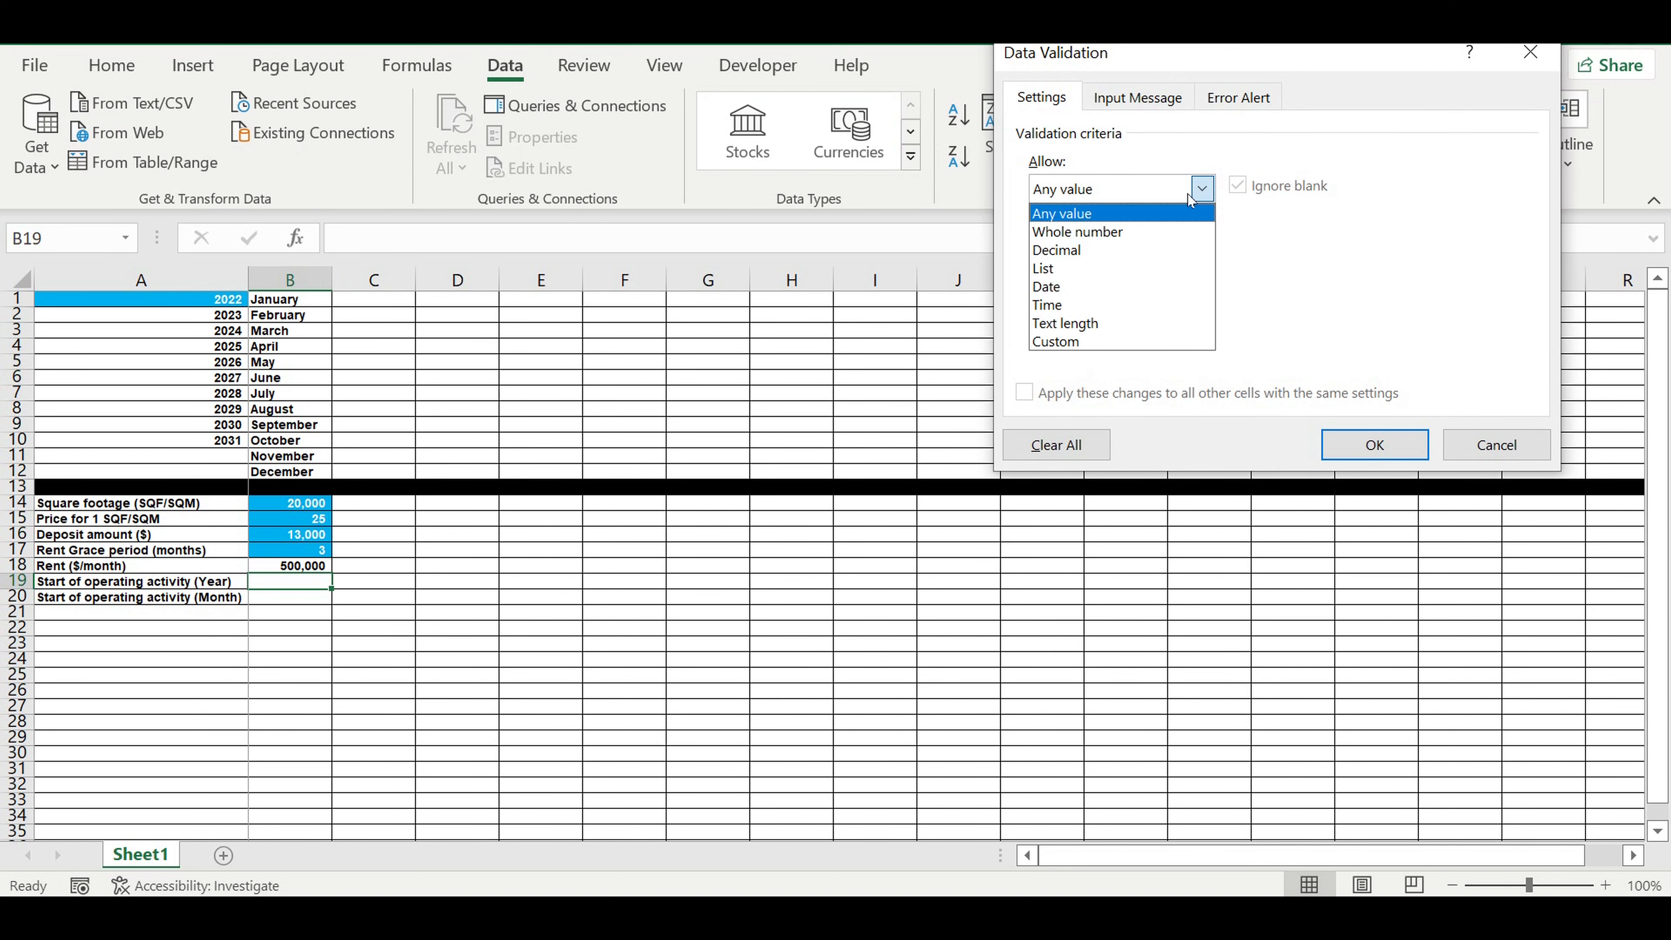
{"action": "left_click", "coordinate": [1085, 273]}
{"action": "left_click", "coordinate": [1379, 302]}
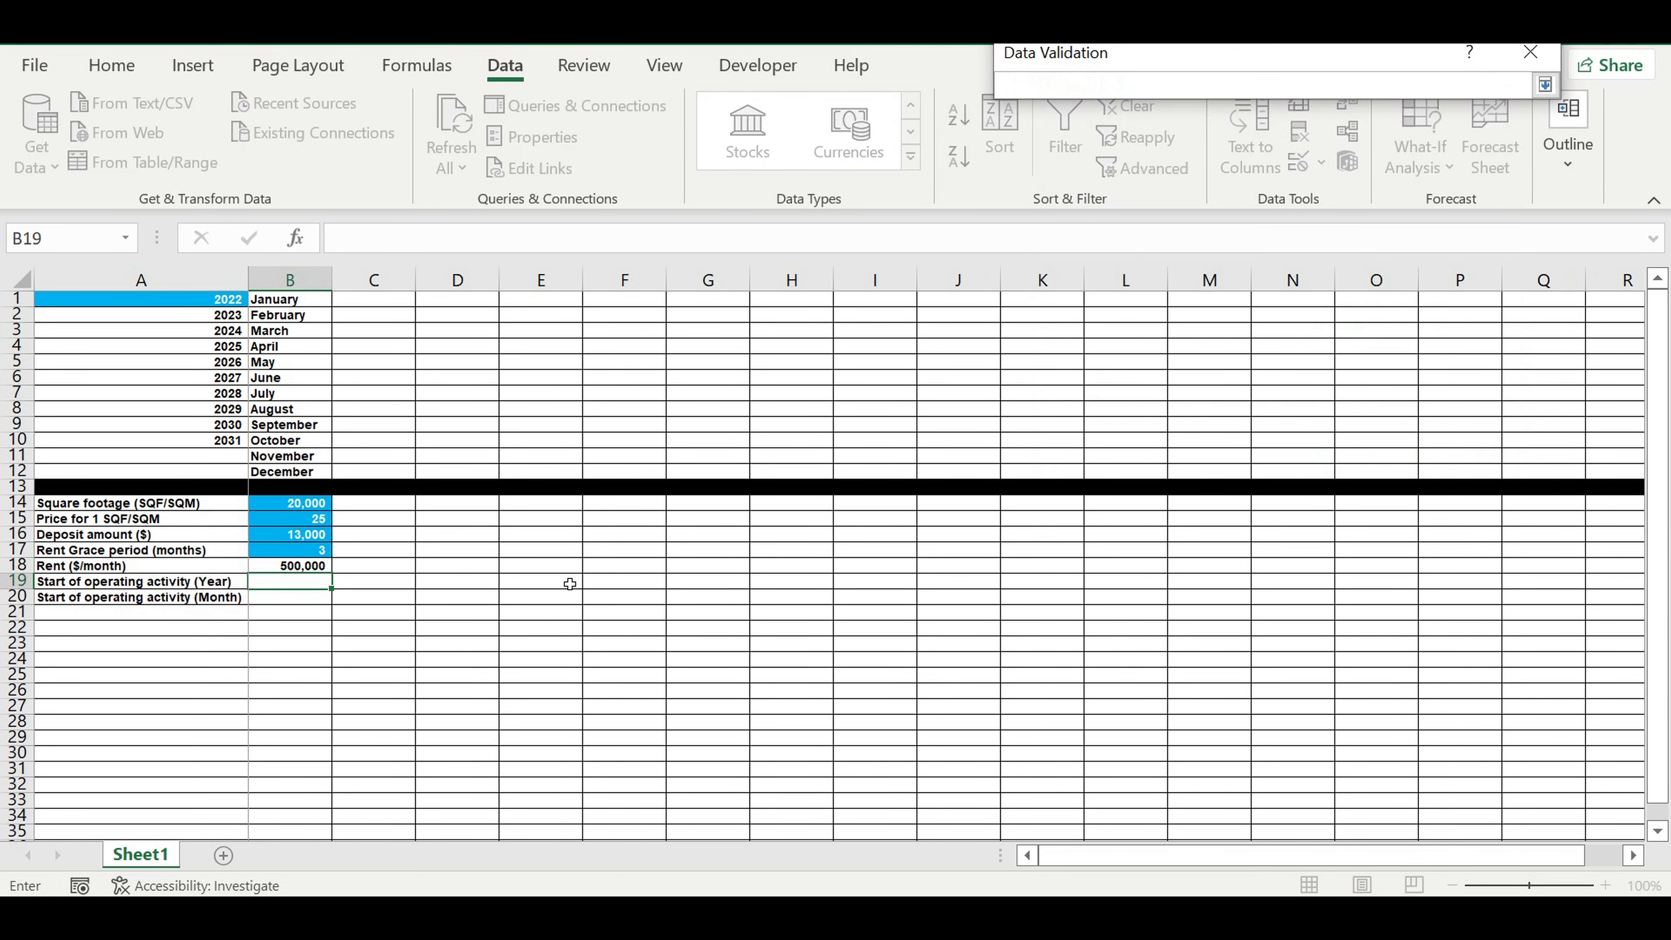
{"action": "left_click_drag", "start_coordinate": [189, 299], "coordinate": [193, 442]}
{"action": "key", "text": "Return"}
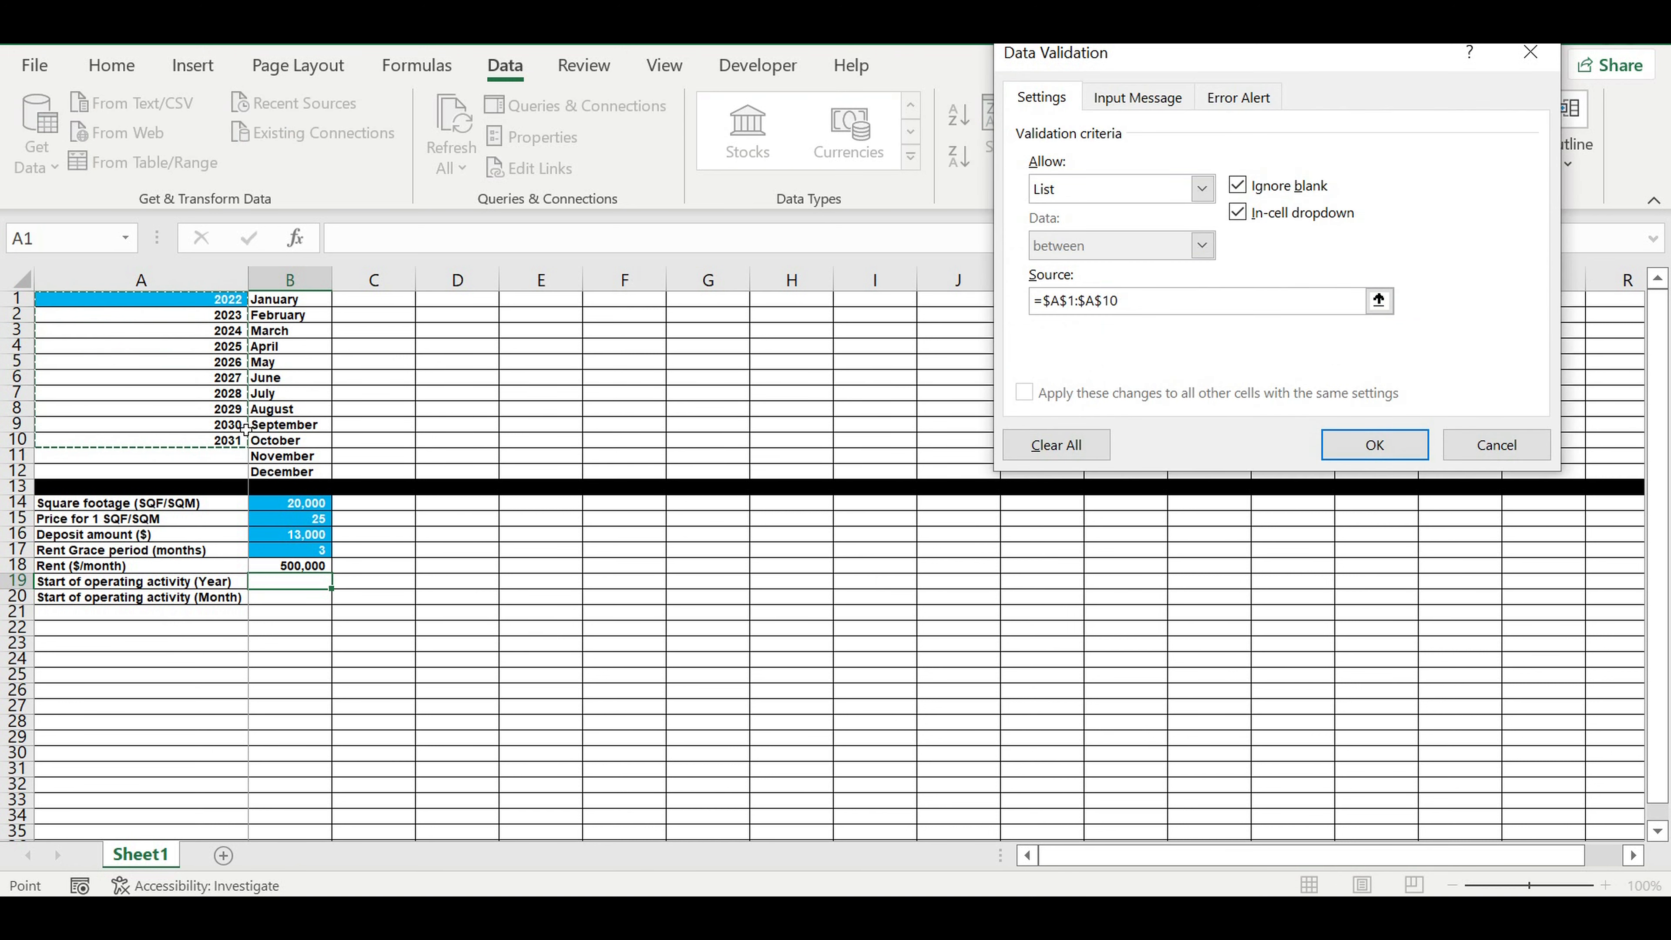
{"action": "key", "text": "Return"}
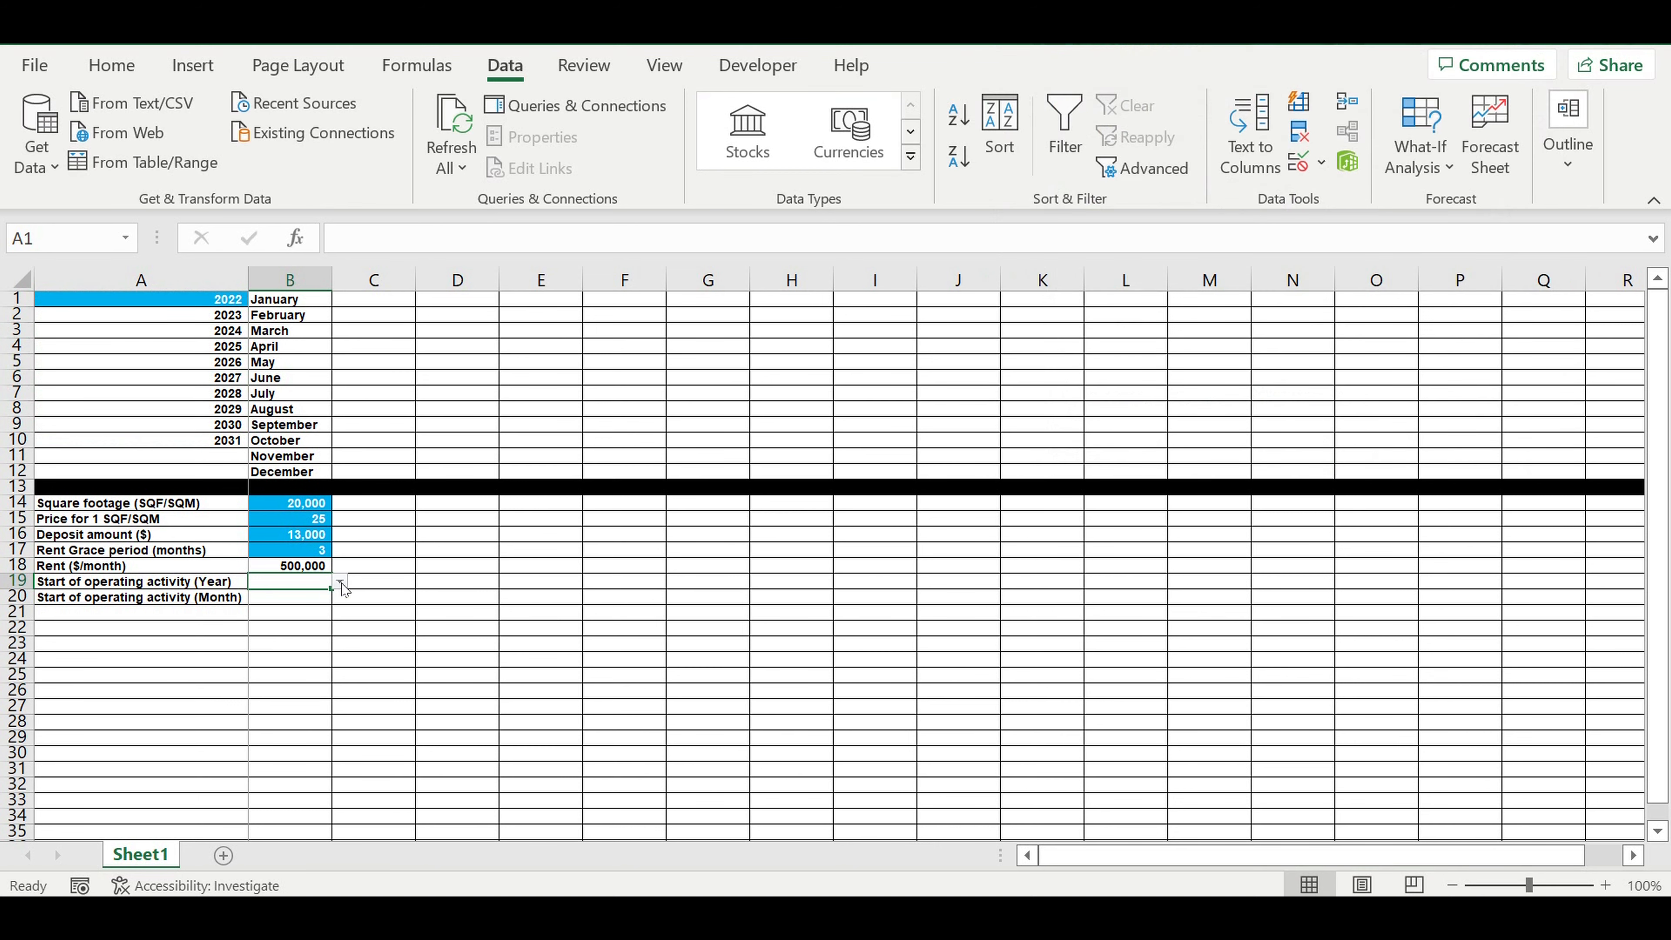
- Choose 2022 as the start year in B19 and apply the light blue fill with white text
{"action": "left_click", "coordinate": [340, 582]}
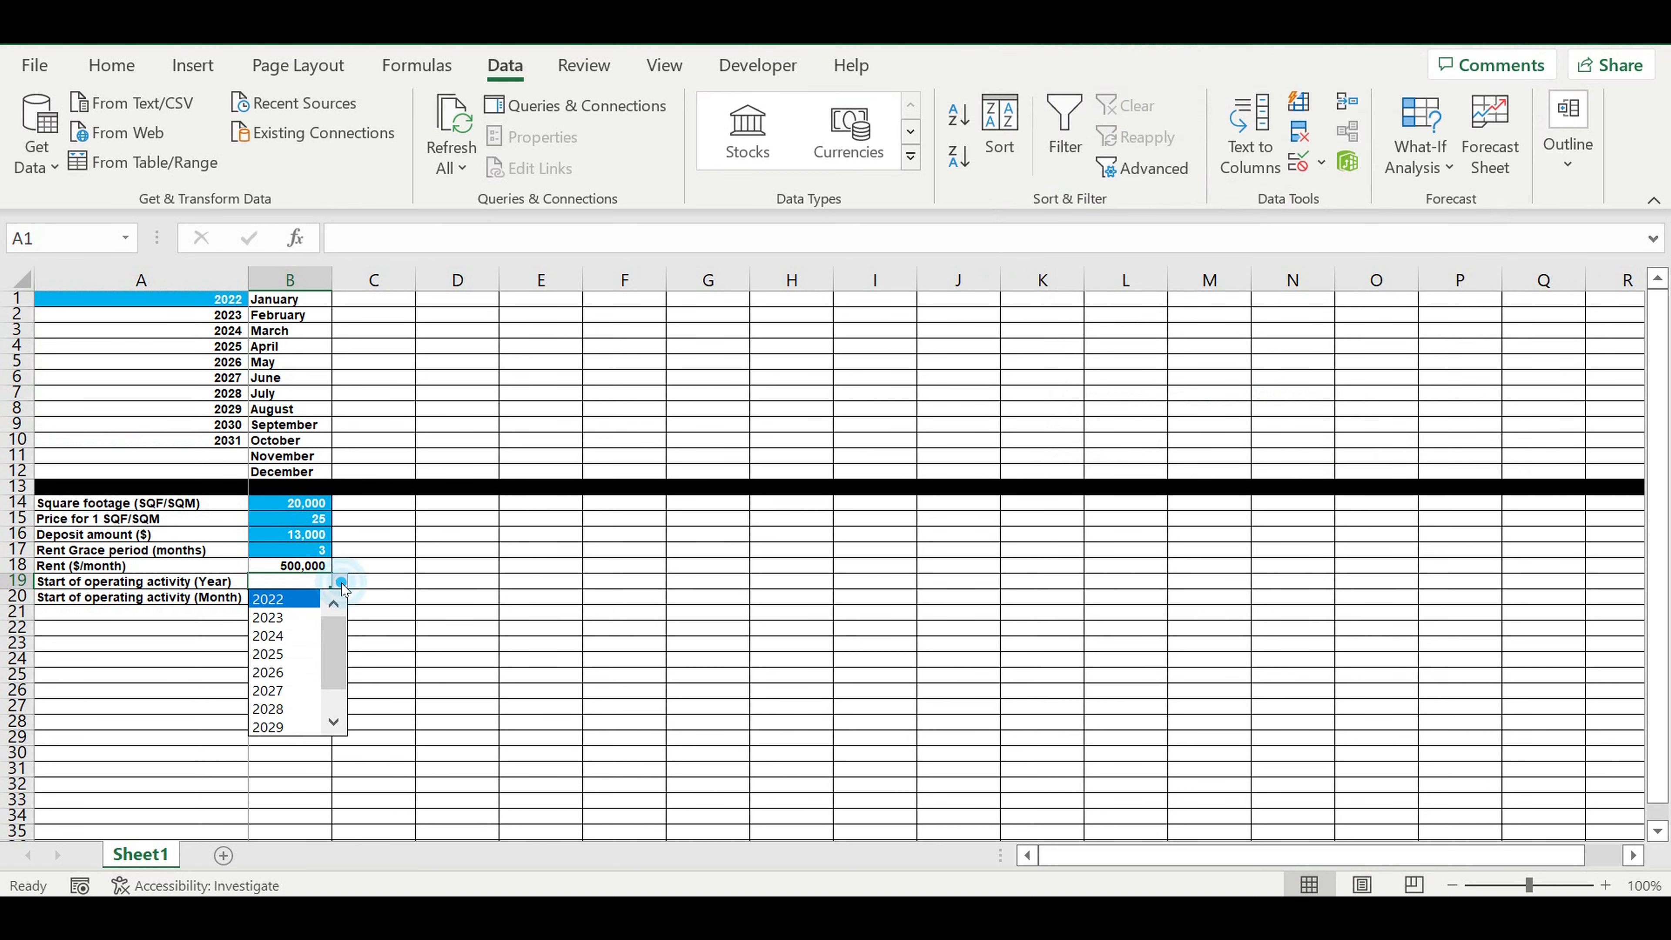
{"action": "left_click", "coordinate": [284, 599]}
{"action": "left_click", "coordinate": [369, 629]}
{"action": "left_click", "coordinate": [293, 584]}
{"action": "left_click", "coordinate": [112, 65]}
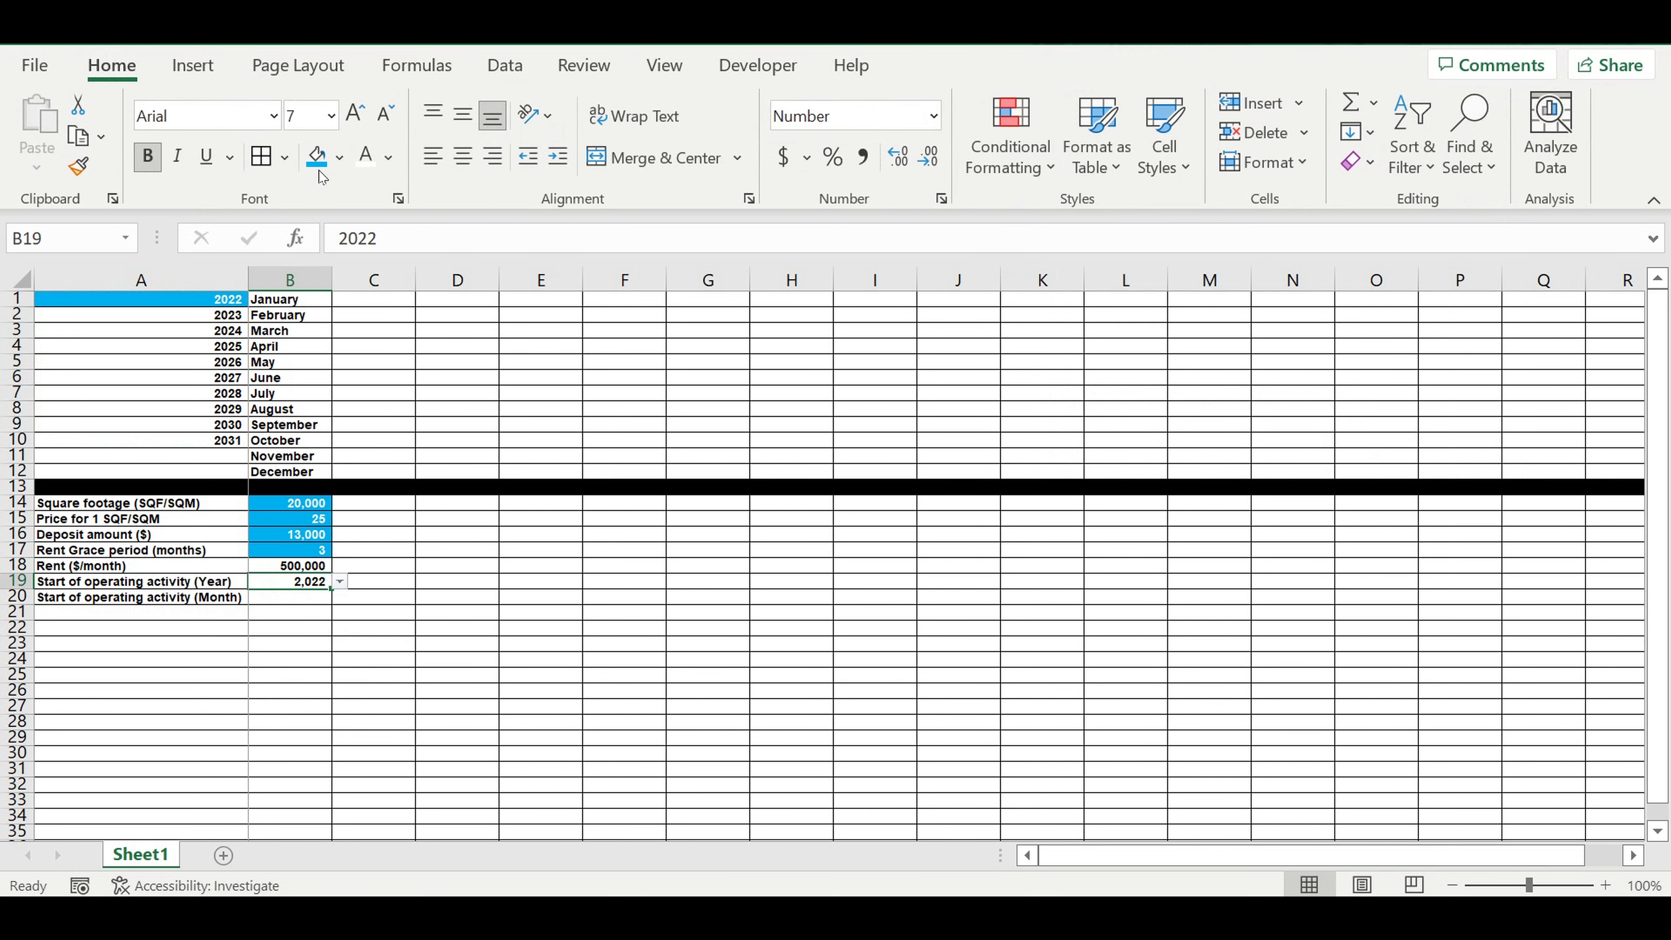
{"action": "left_click", "coordinate": [316, 156]}
{"action": "left_click", "coordinate": [366, 156]}
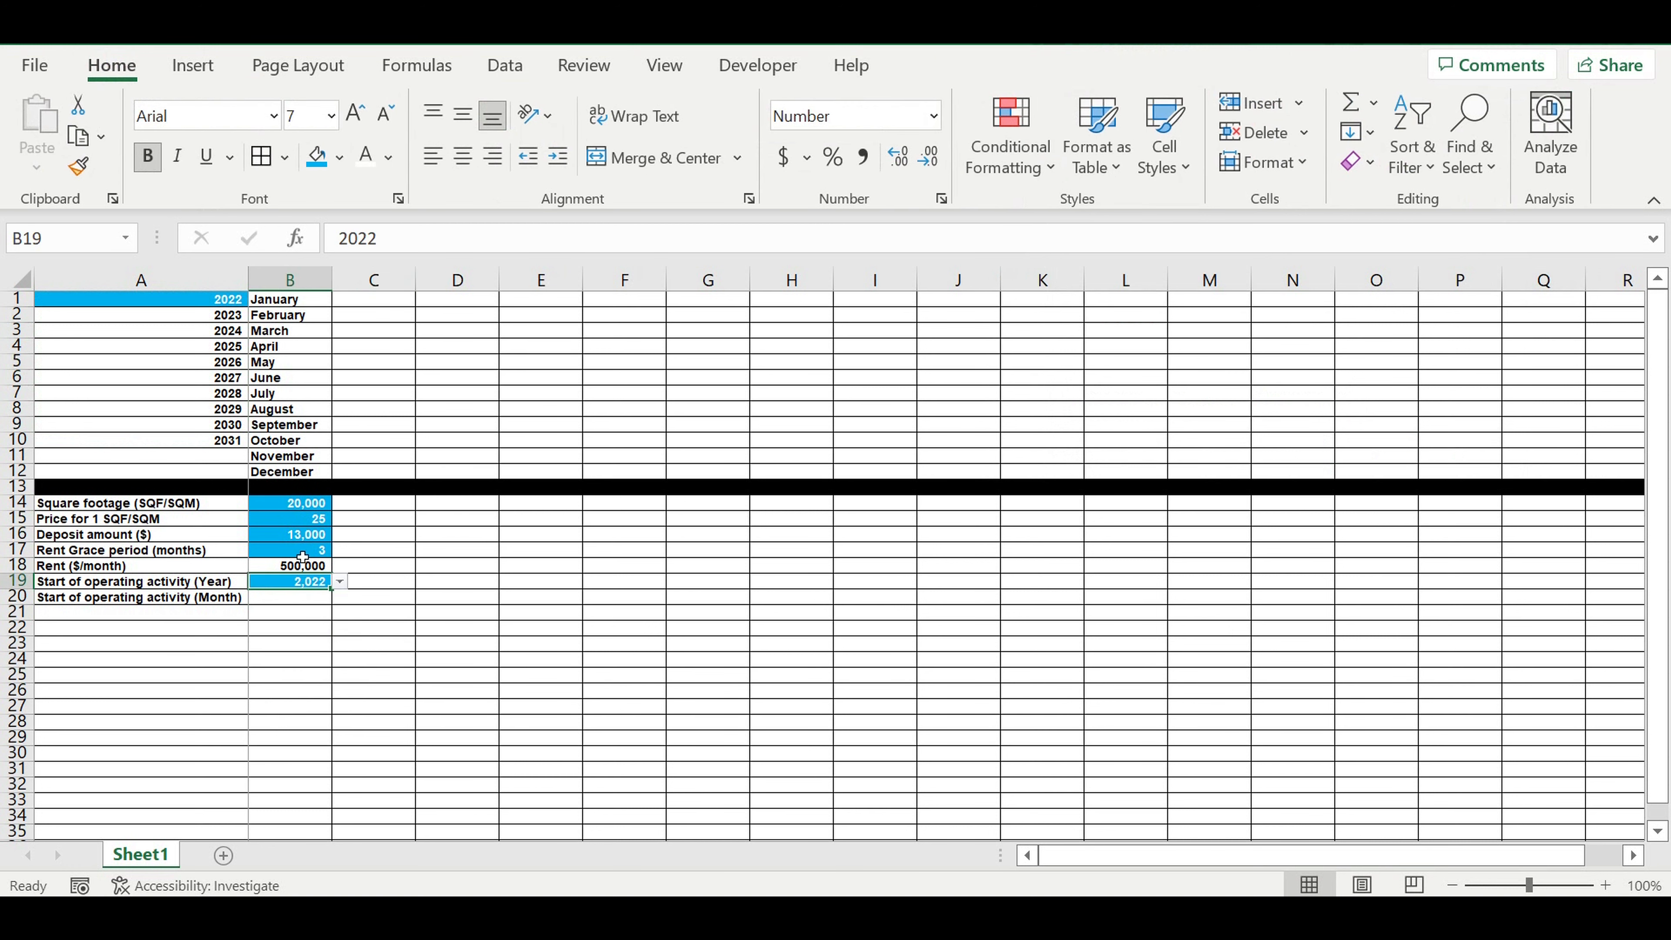
- Turn off the thousands separator in the number format of the start year cell B19
{"action": "right_click", "coordinate": [296, 586]}
{"action": "left_click", "coordinate": [370, 760]}
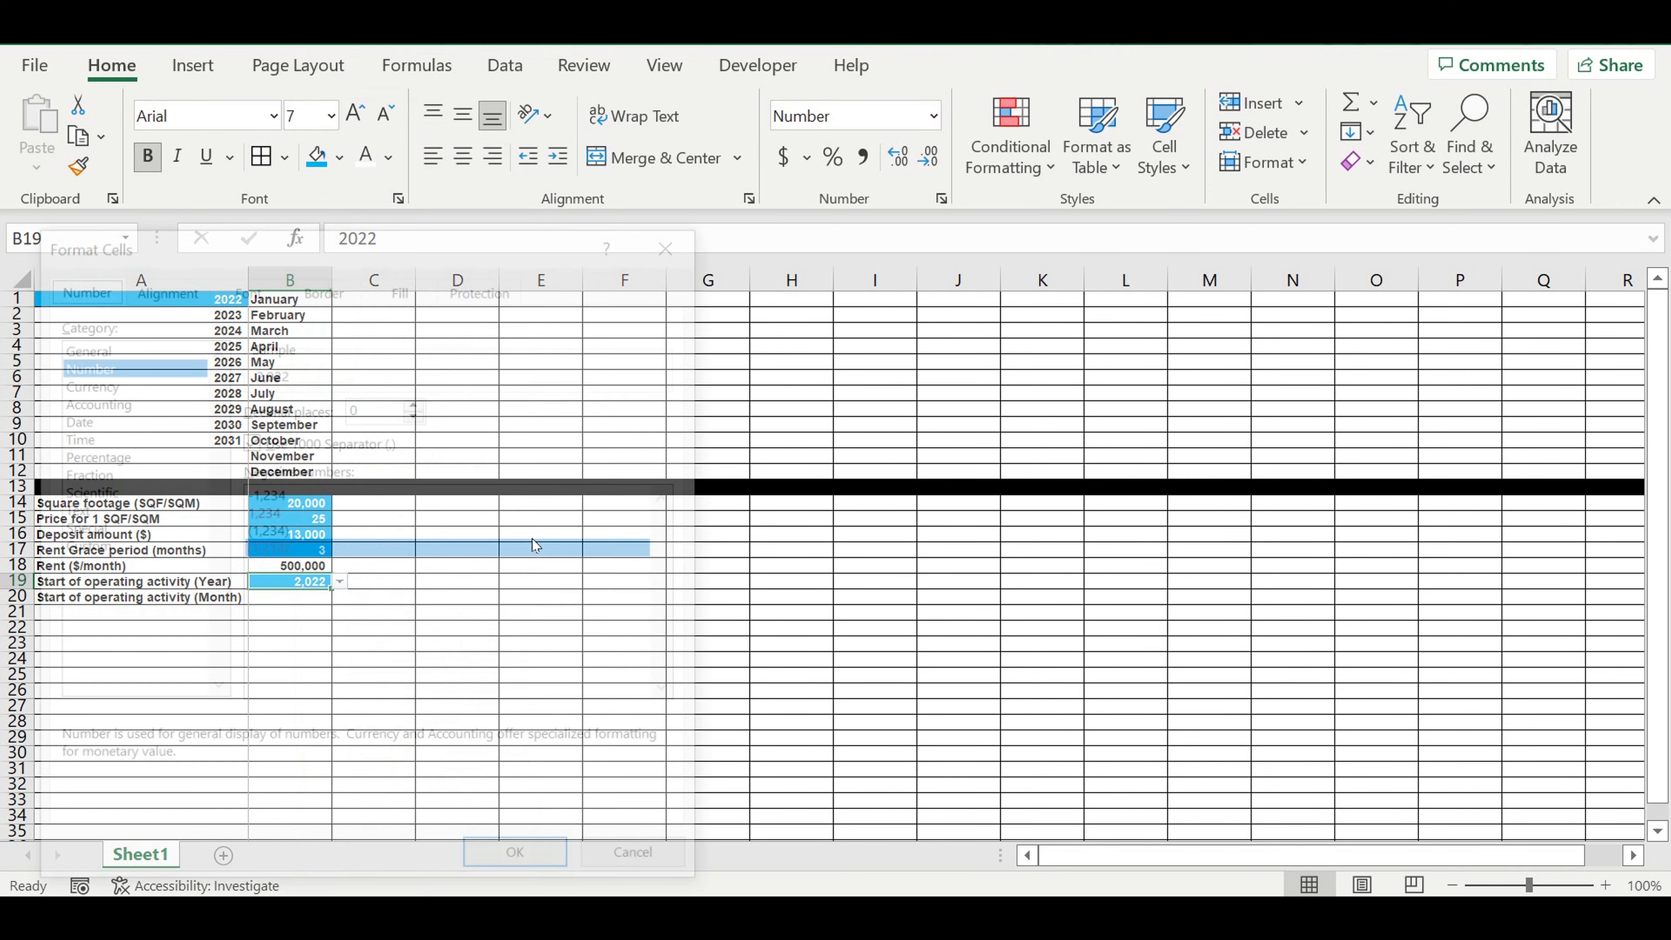
{"action": "left_click", "coordinate": [249, 441]}
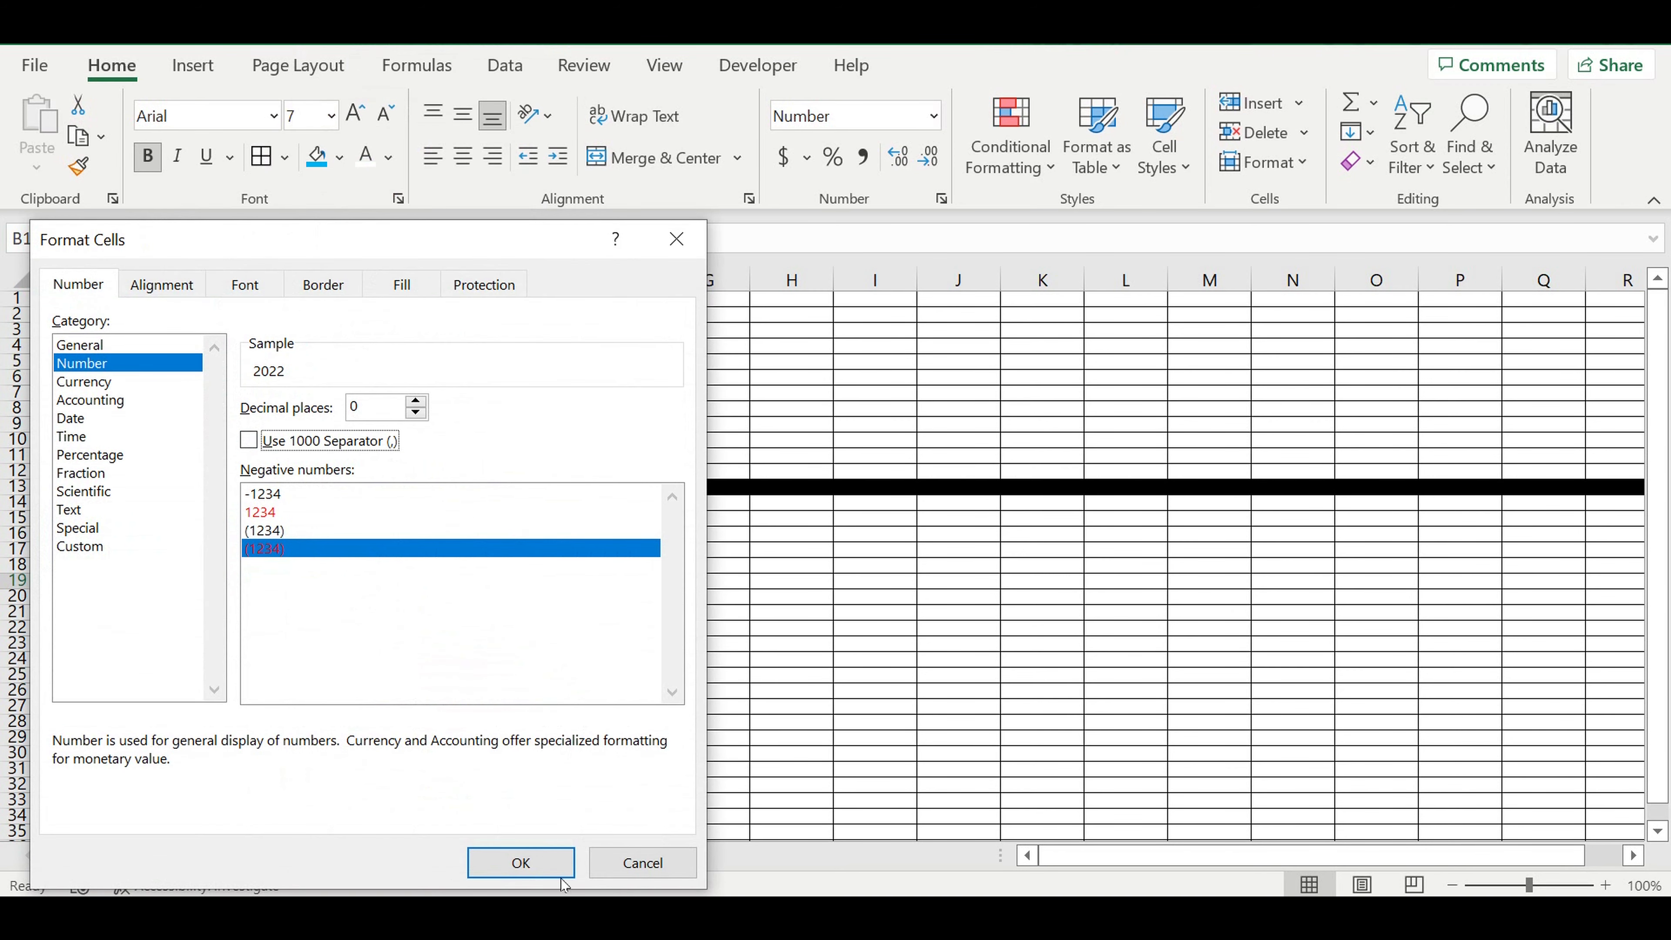
{"action": "left_click", "coordinate": [521, 863]}
{"action": "left_click", "coordinate": [486, 631]}
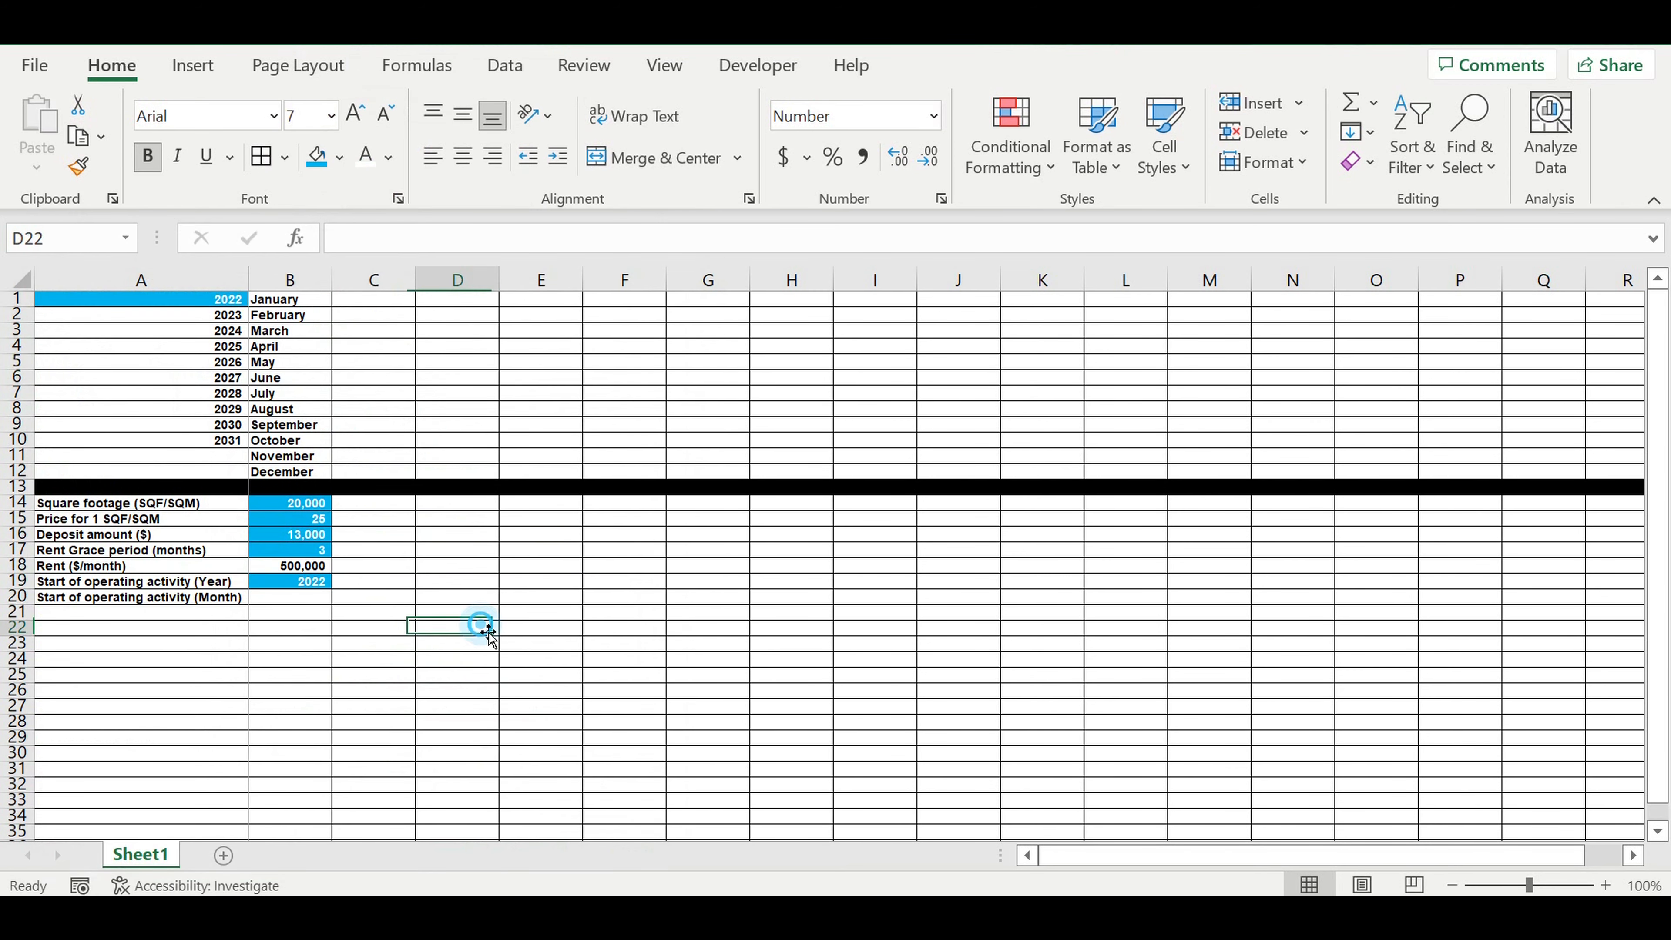
- Add a List data validation to B20 that takes its options from the months in B1:B12
{"action": "left_click", "coordinate": [310, 600]}
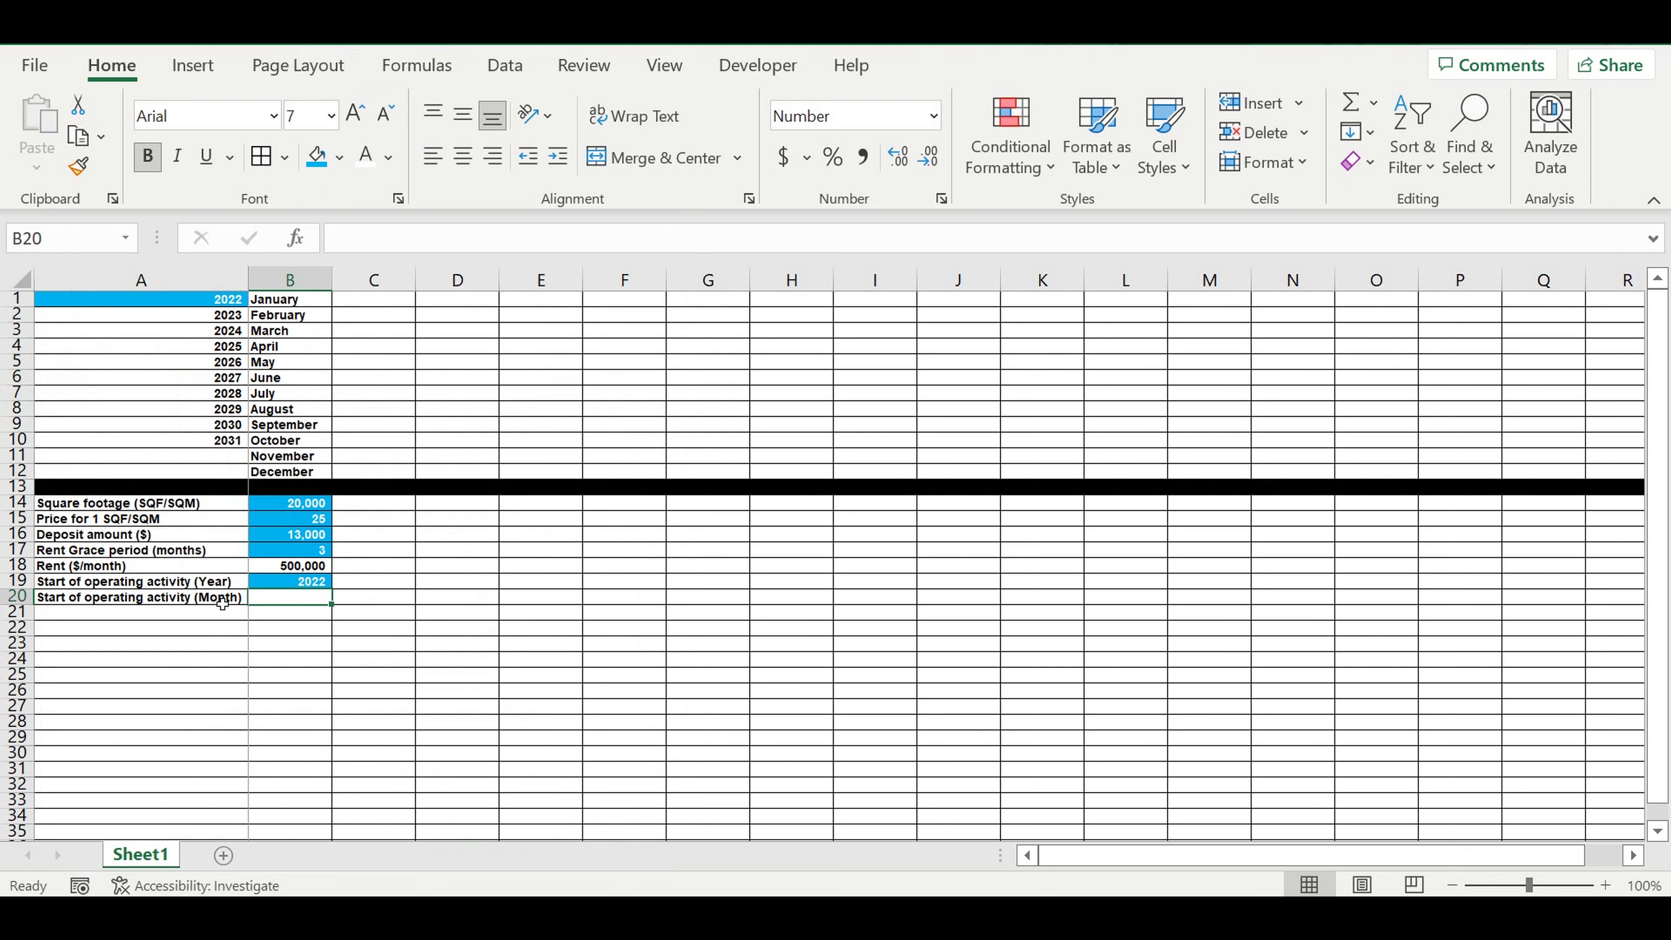
{"action": "left_click", "coordinate": [505, 65]}
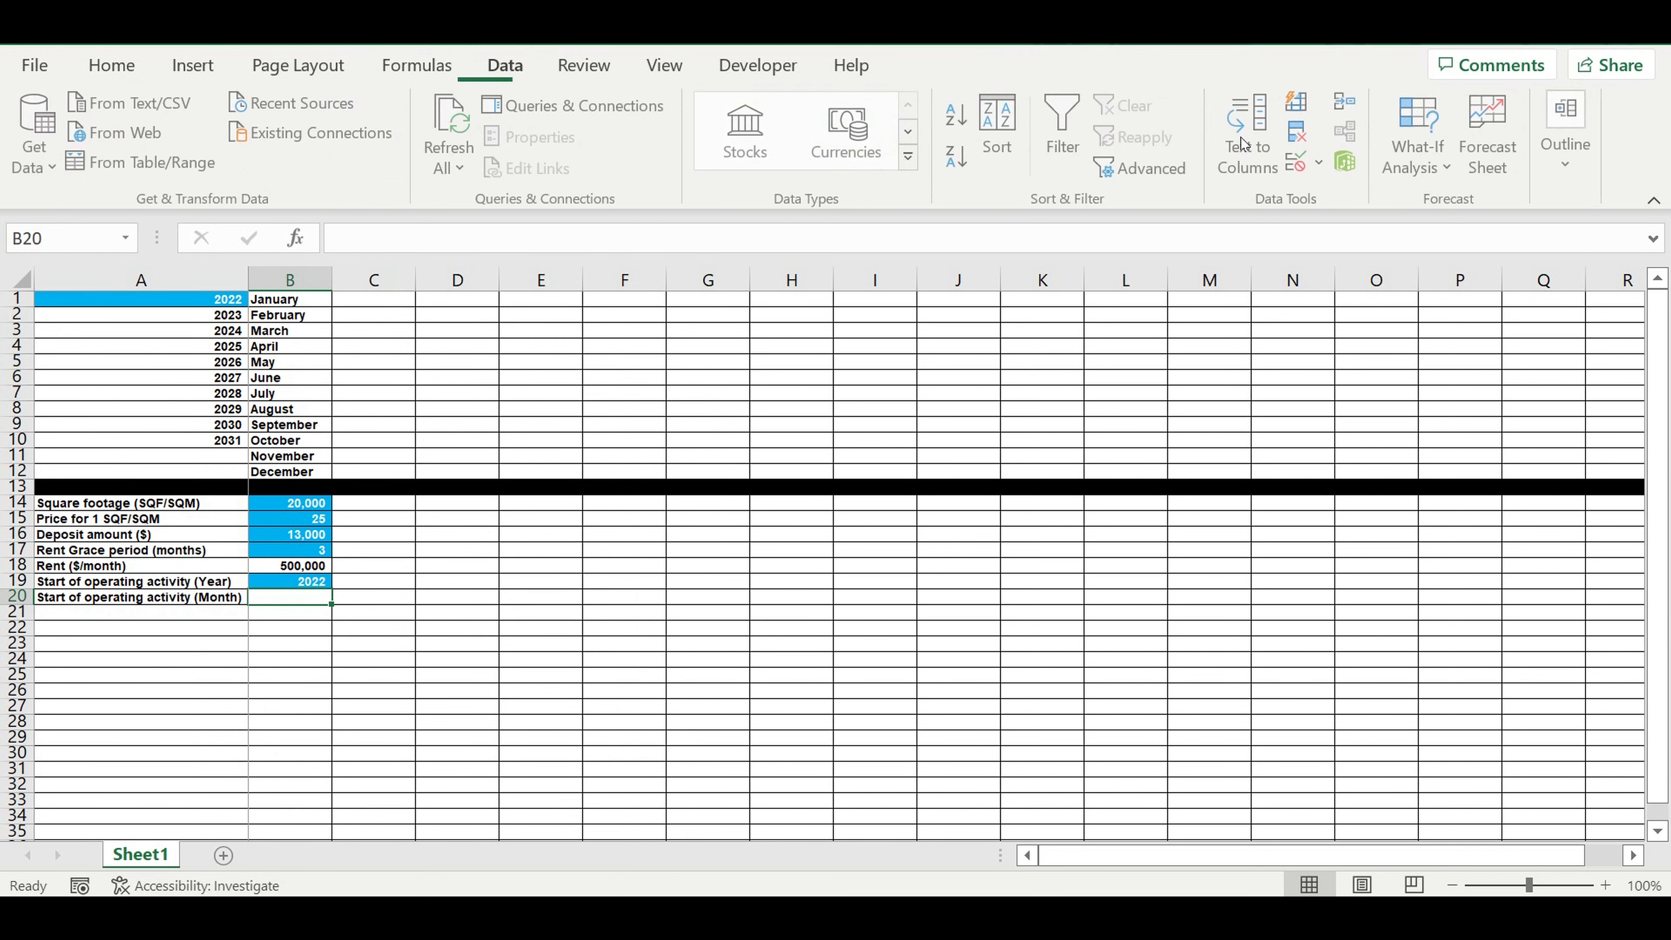
{"action": "left_click", "coordinate": [1324, 159]}
{"action": "left_click", "coordinate": [1348, 199]}
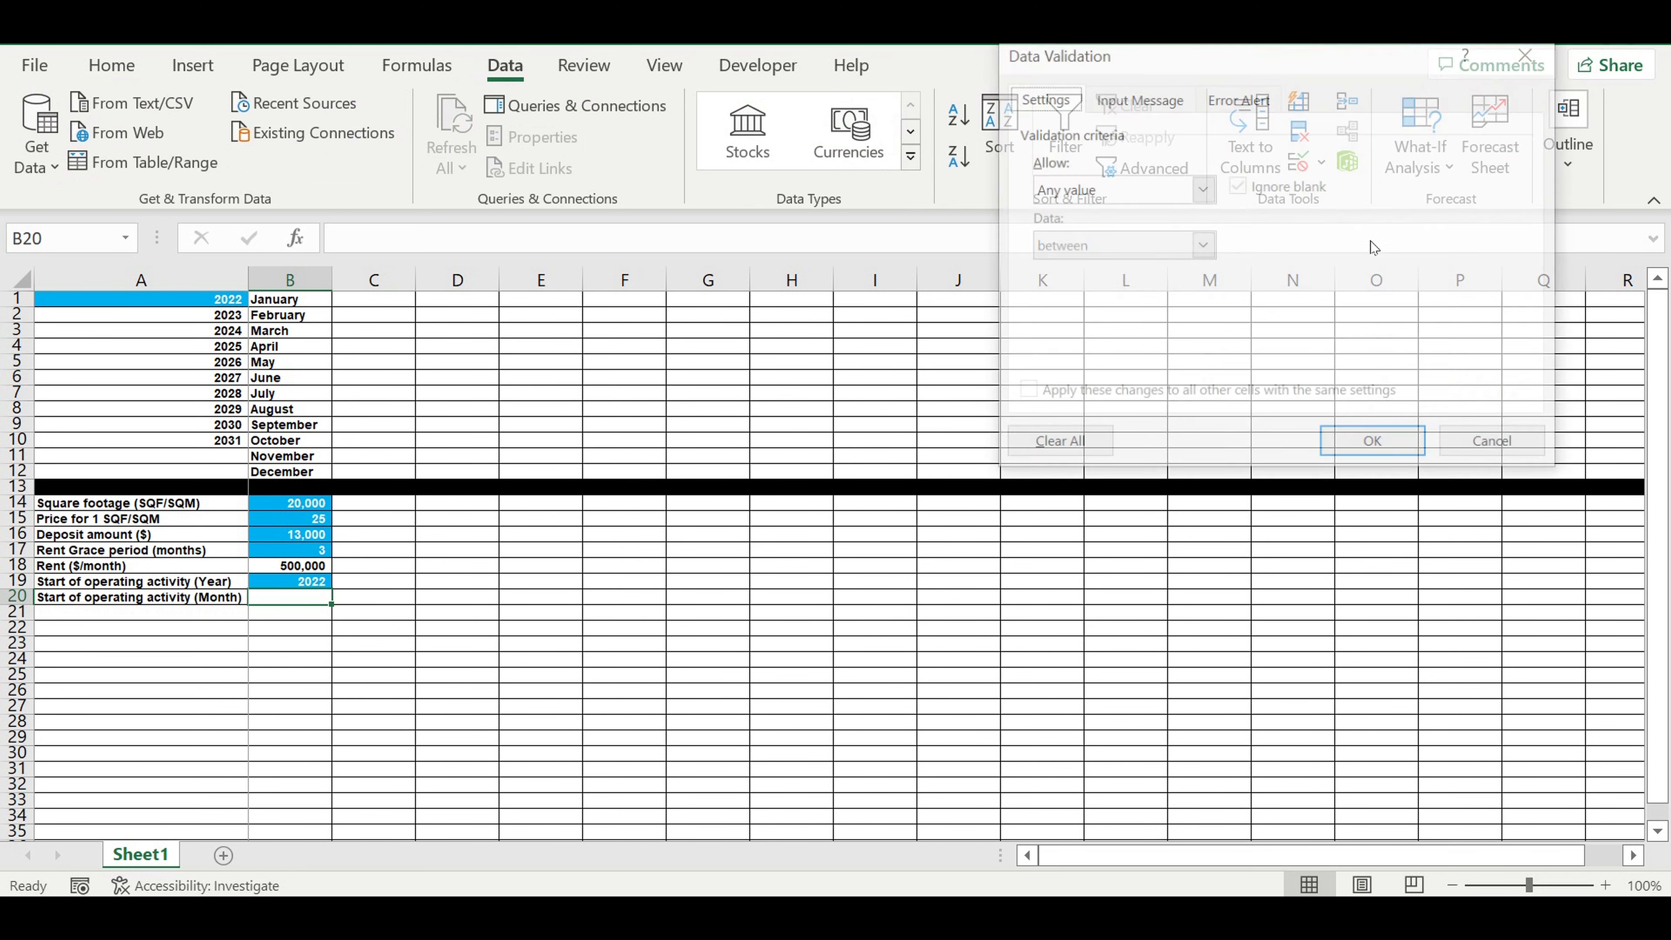
{"action": "left_click", "coordinate": [1201, 189]}
{"action": "left_click", "coordinate": [1074, 271]}
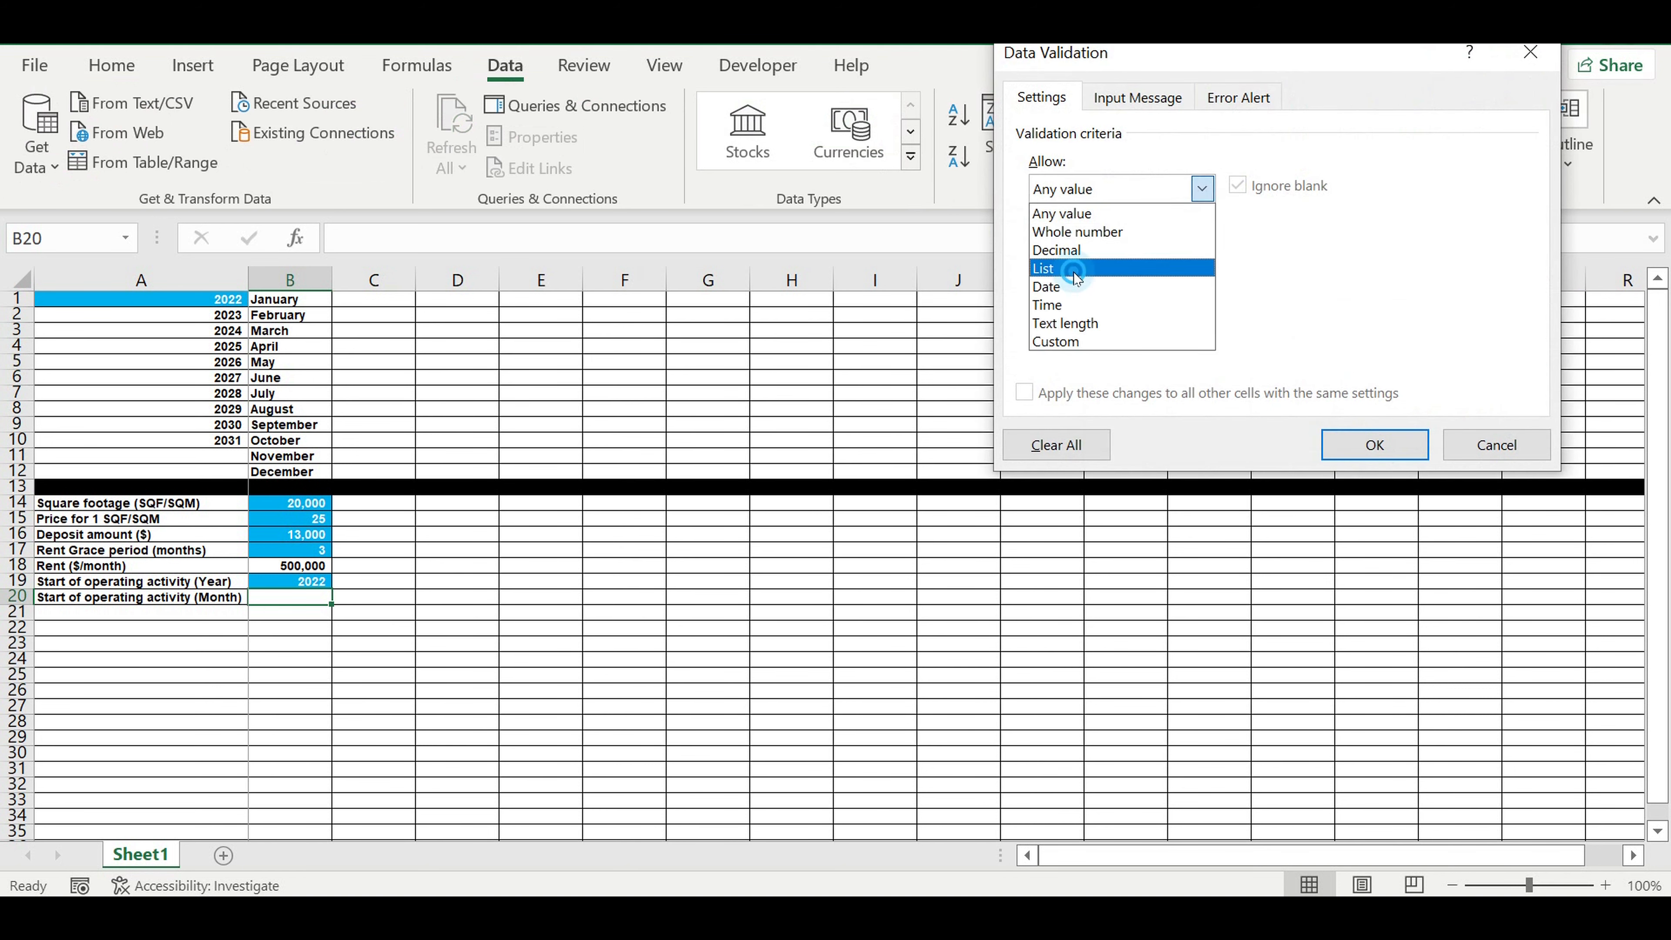
{"action": "left_click", "coordinate": [1379, 302]}
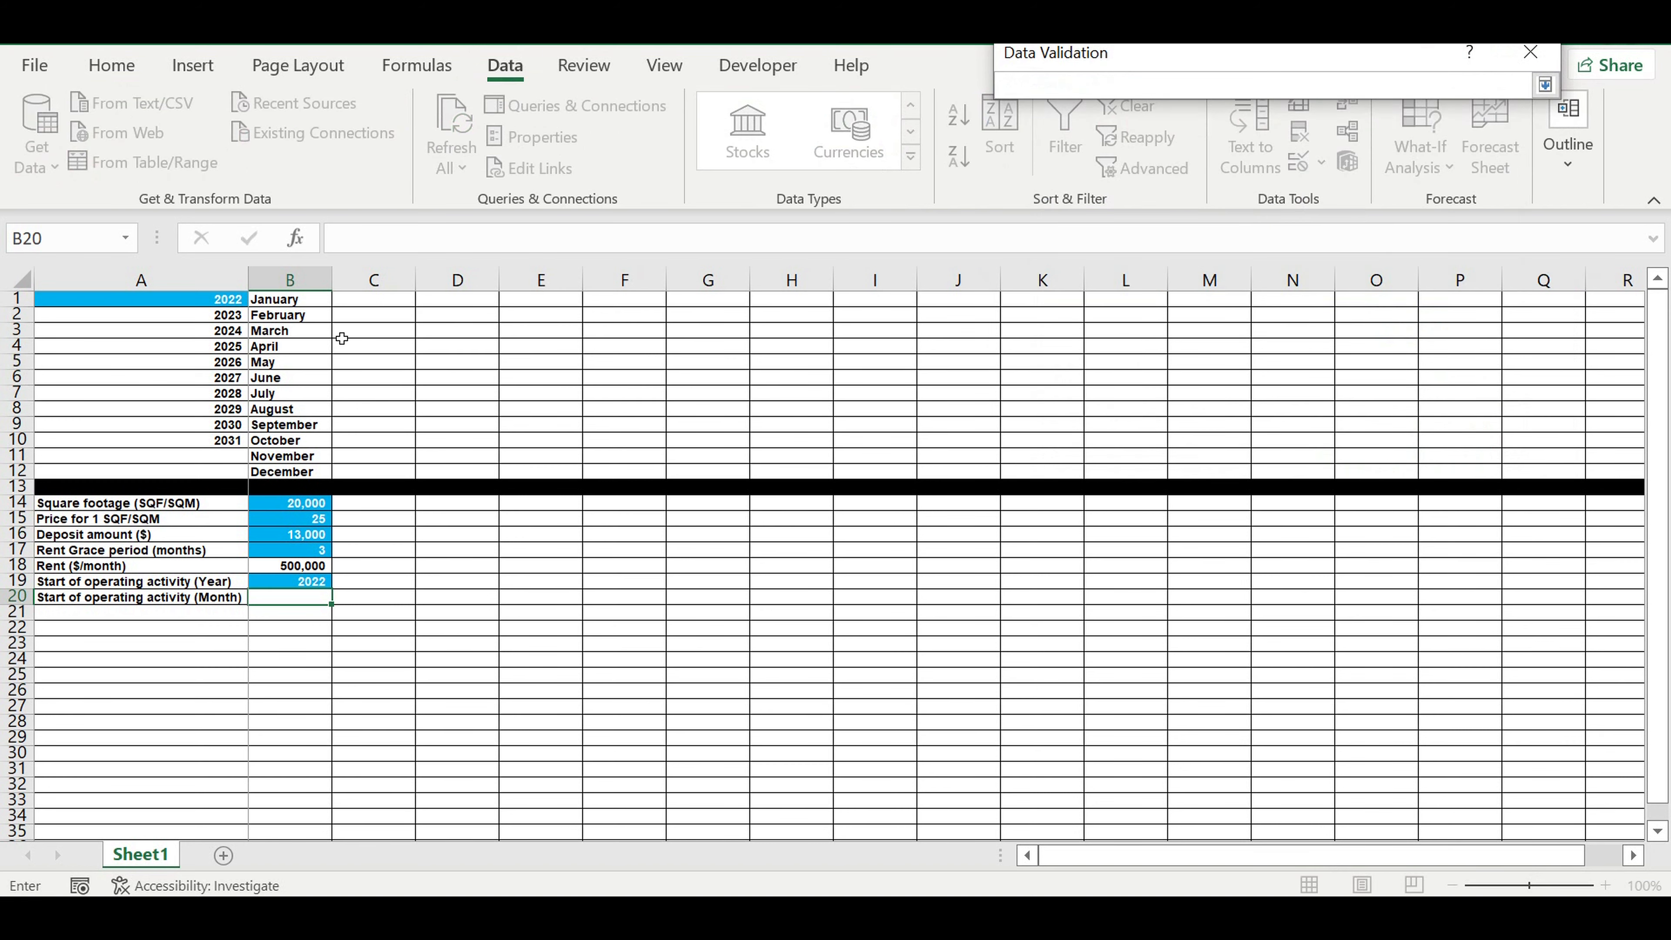
{"action": "left_click", "coordinate": [277, 299]}
{"action": "left_click_drag", "start_coordinate": [282, 318], "coordinate": [293, 474]}
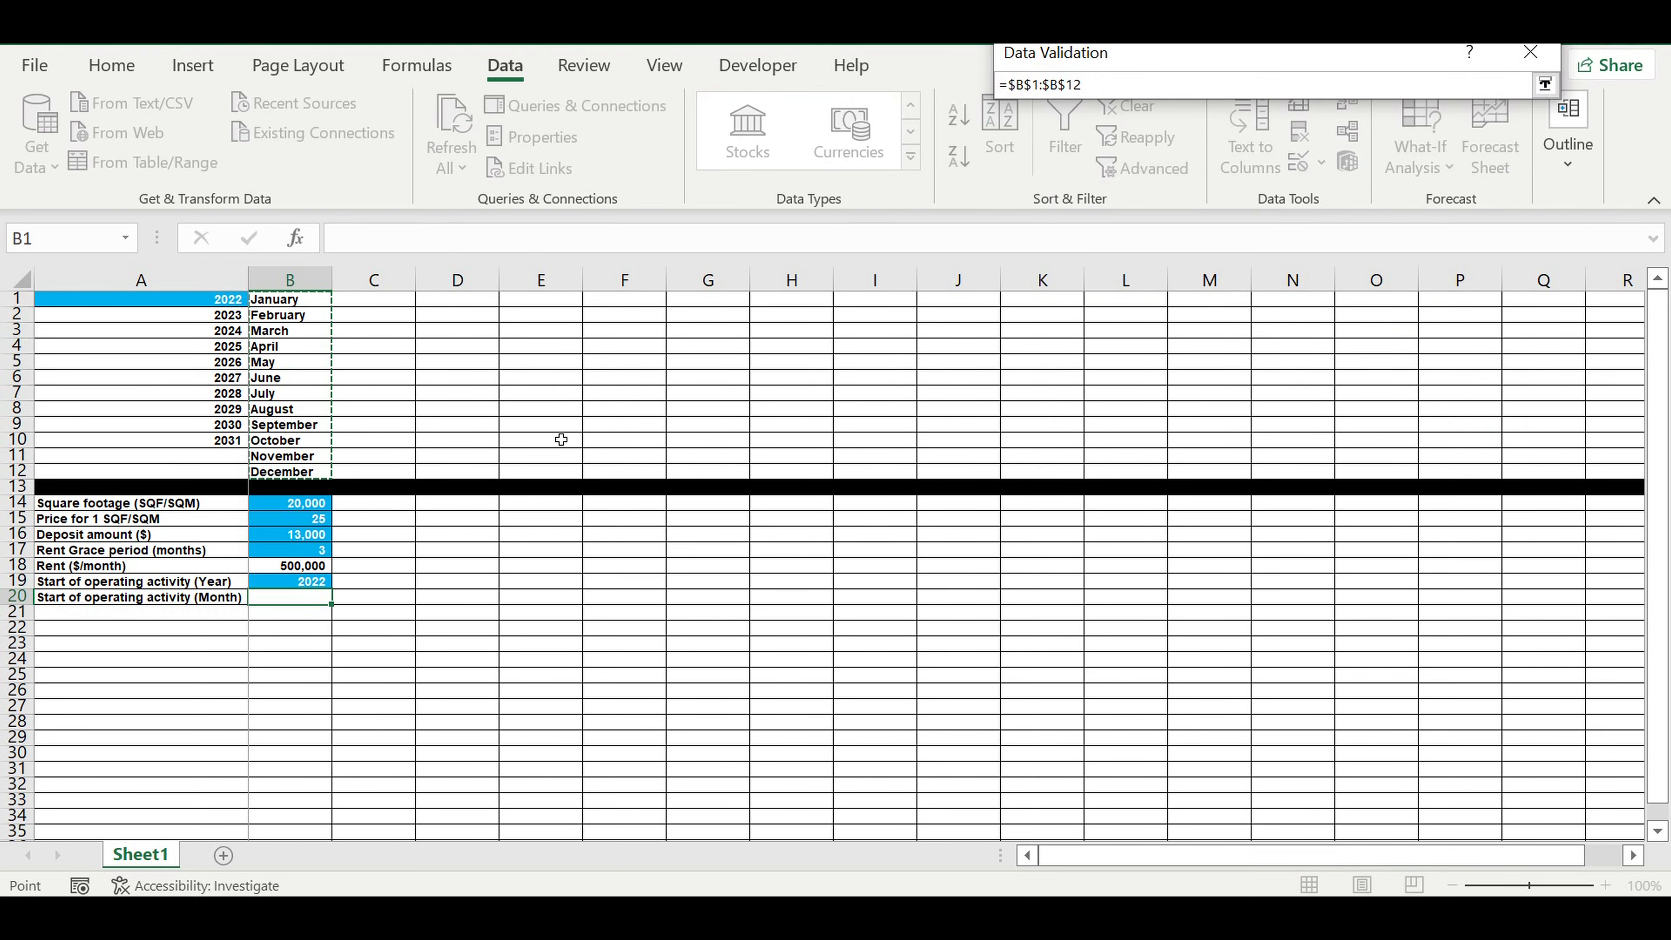
{"action": "key", "text": "Return"}
{"action": "key", "text": "Return"}
- Choose June as the start month in B20, align it right, and apply the light blue fill with white text
{"action": "left_click", "coordinate": [340, 599]}
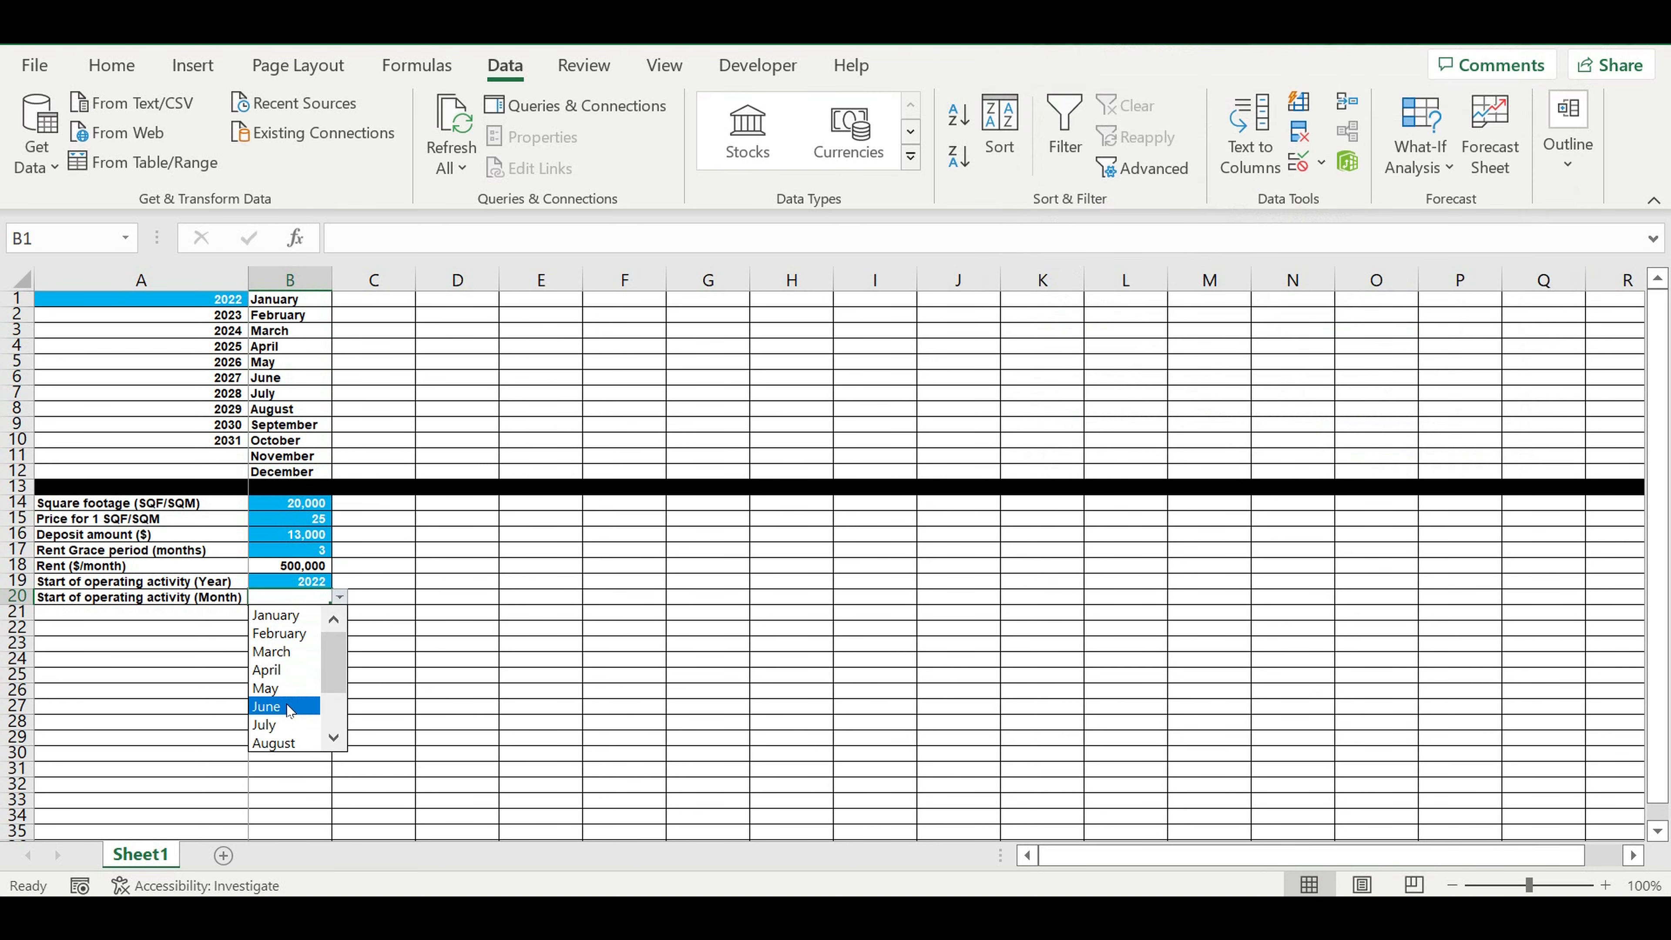
{"action": "left_click", "coordinate": [284, 706]}
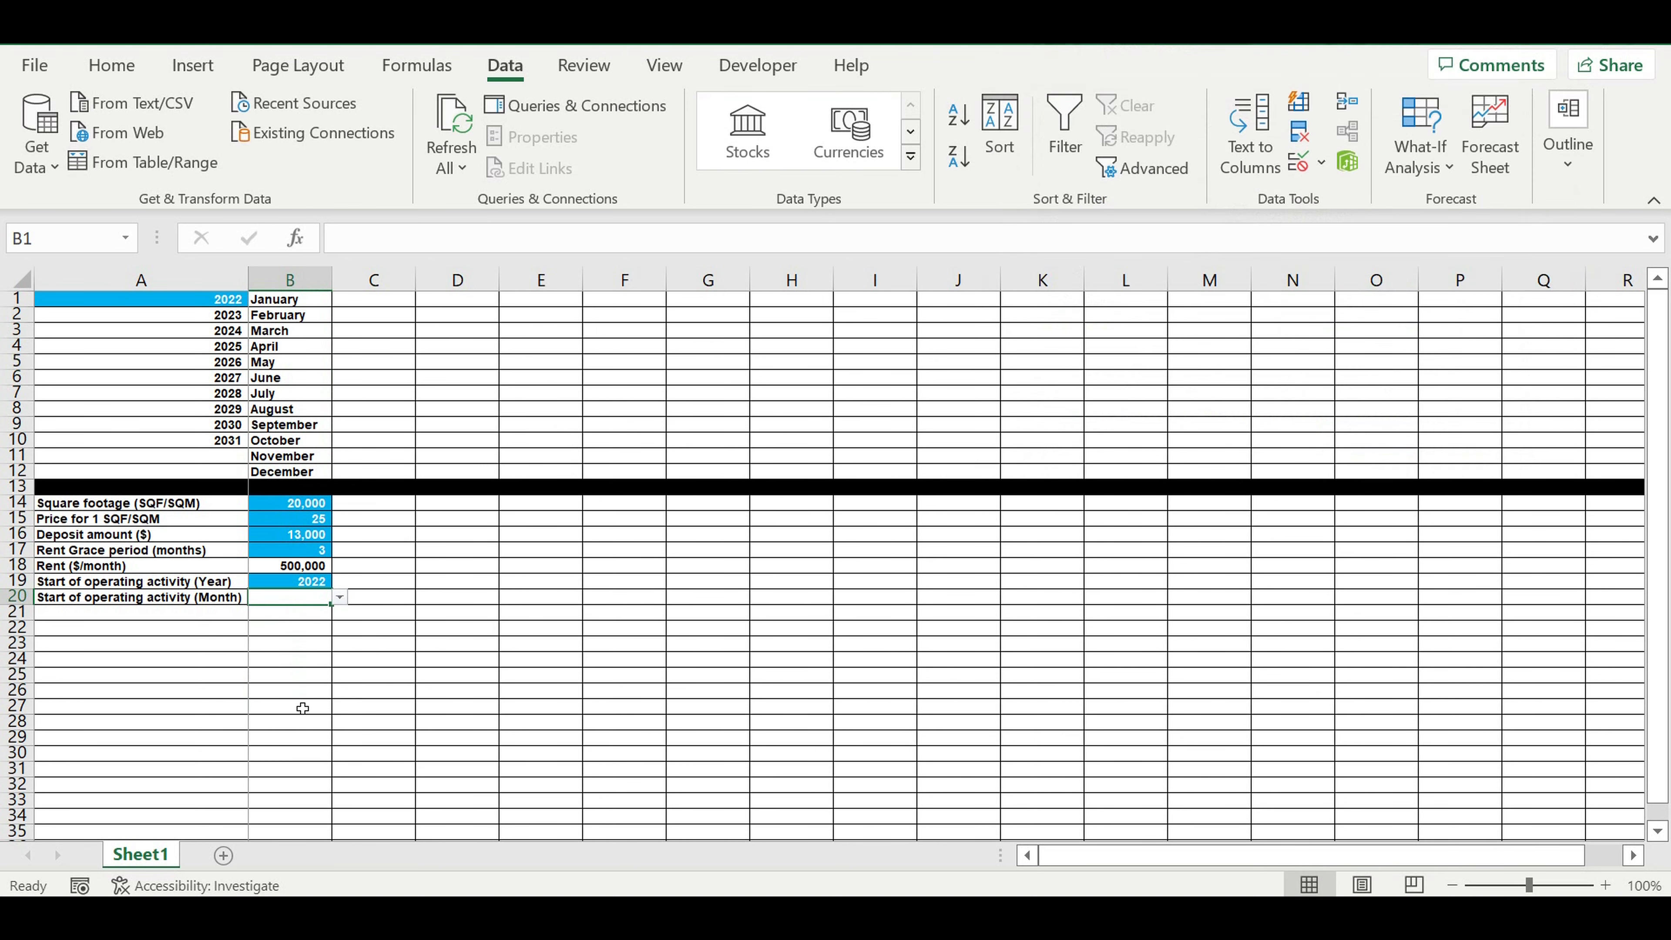
{"action": "left_click", "coordinate": [112, 65]}
{"action": "left_click", "coordinate": [494, 158]}
{"action": "left_click", "coordinate": [316, 156]}
{"action": "left_click", "coordinate": [366, 156]}
{"action": "left_click", "coordinate": [431, 514]}
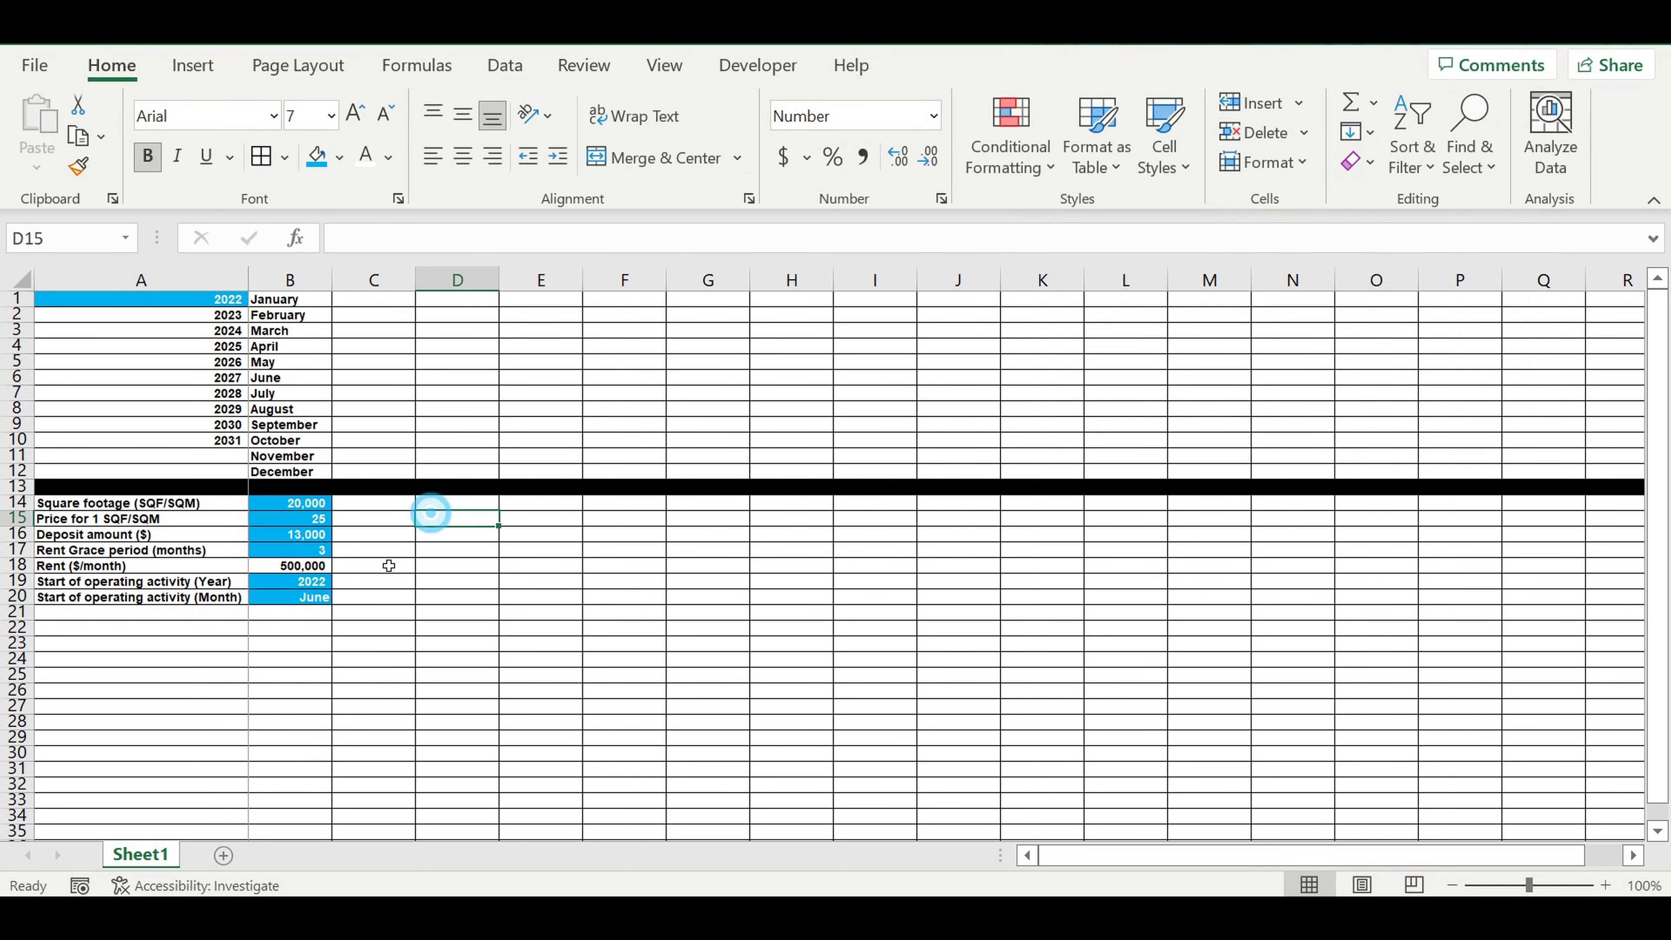
{"action": "left_click", "coordinate": [314, 599]}
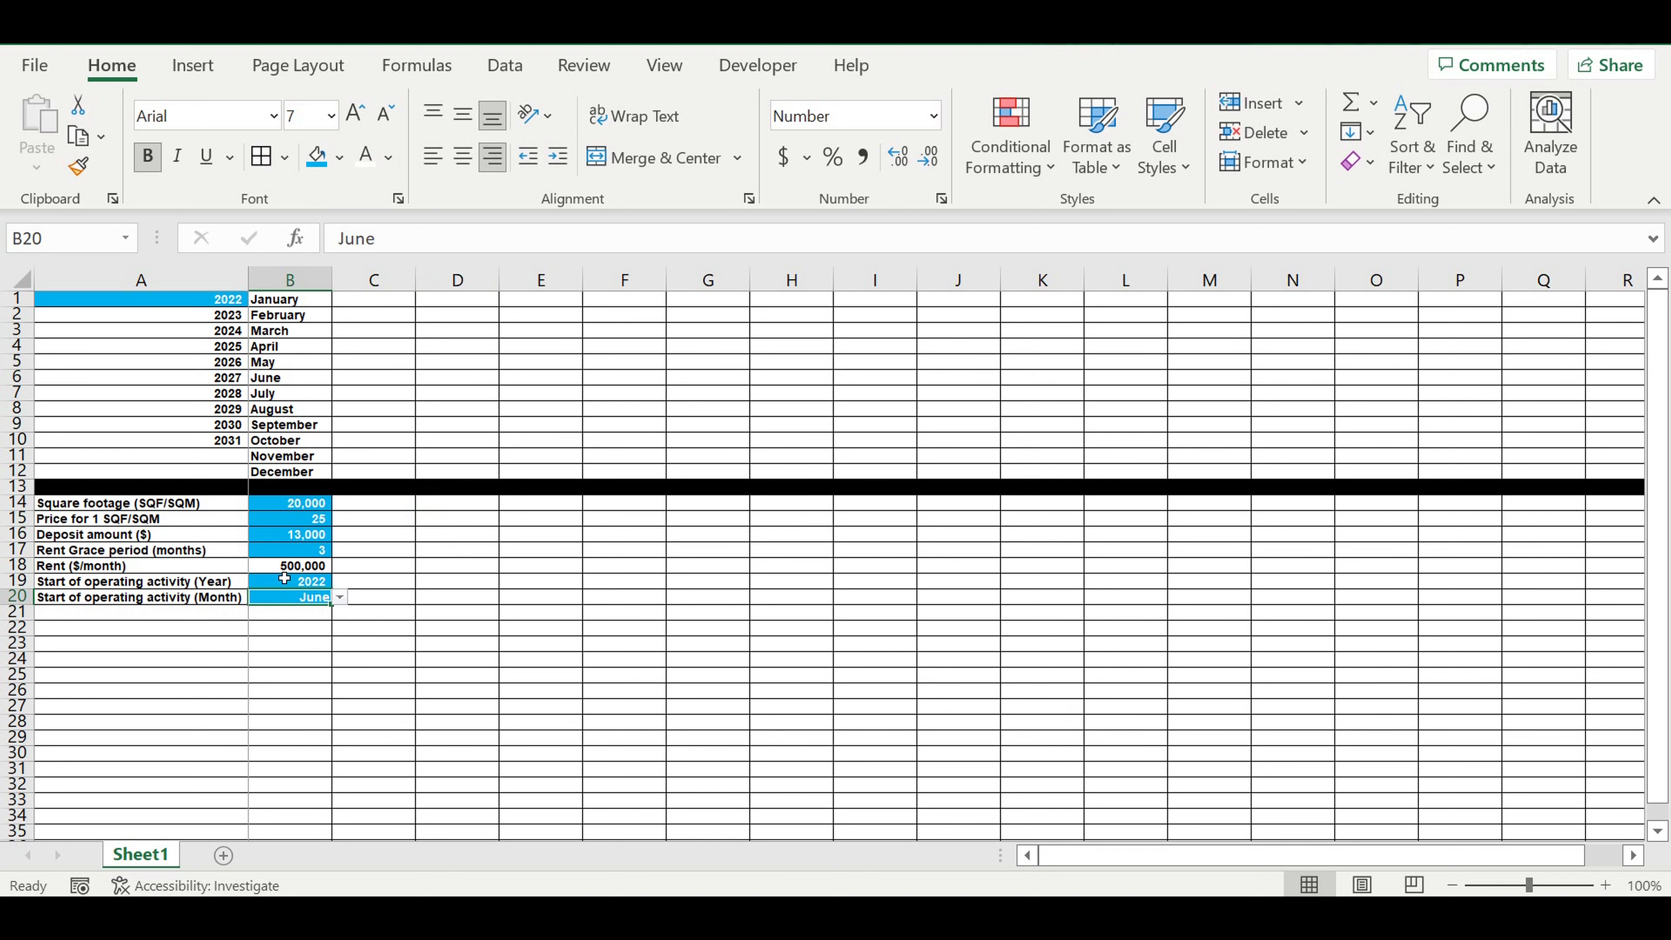
{"action": "left_click", "coordinate": [290, 586]}
{"action": "left_click", "coordinate": [309, 599]}
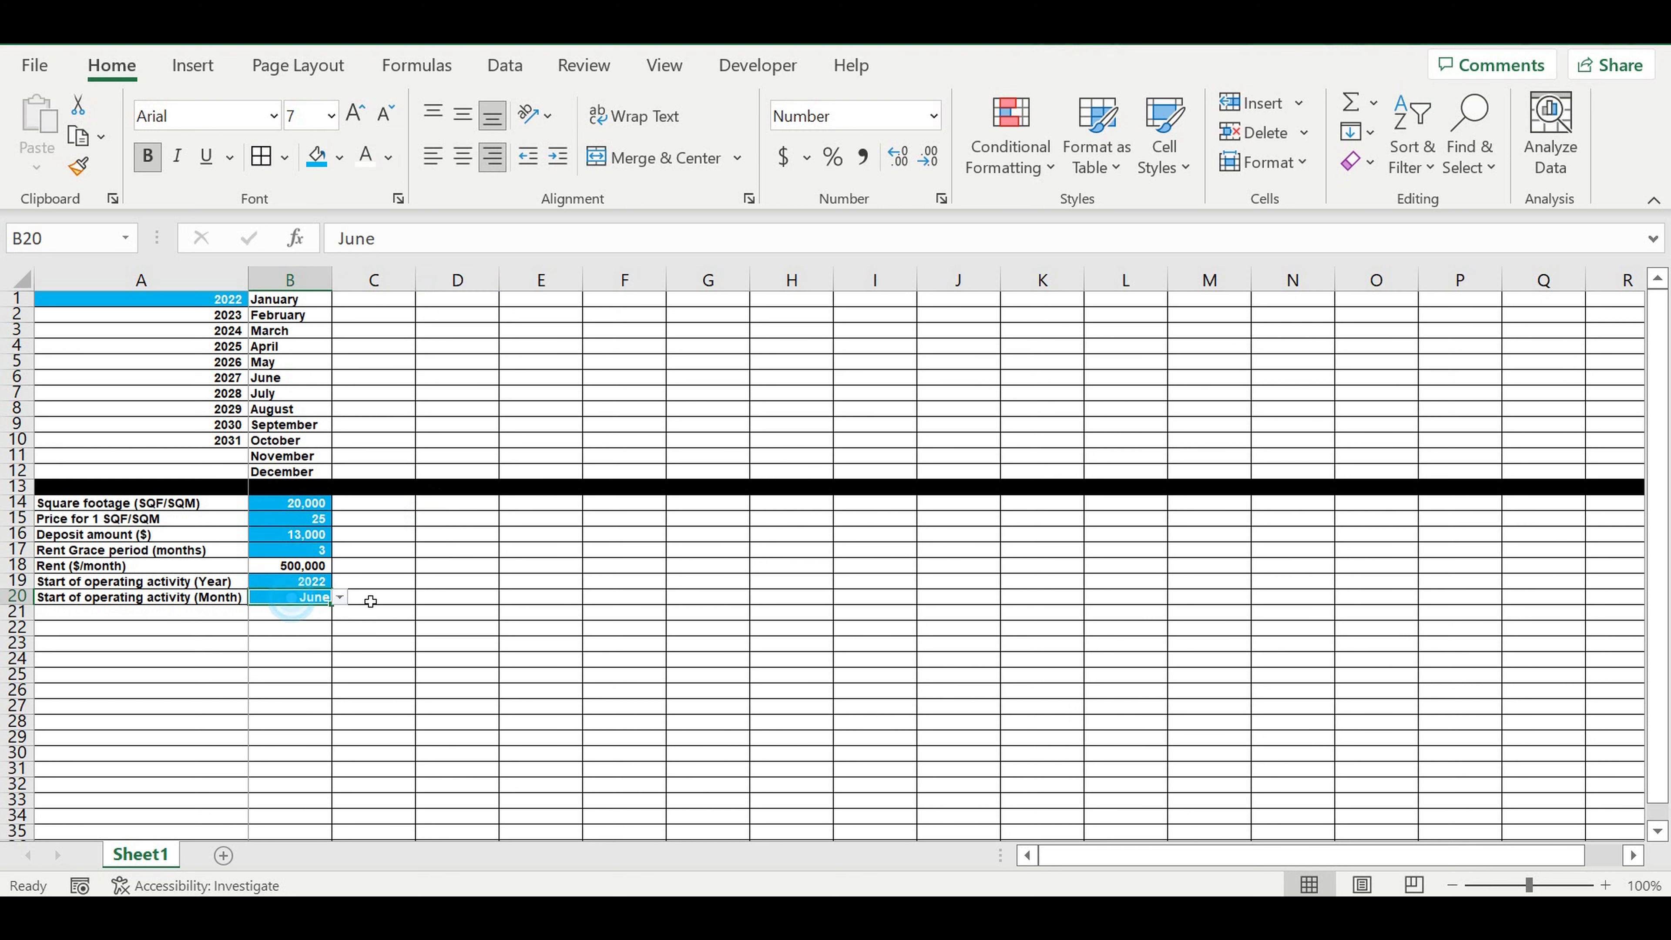
- Set the square footage in B14 to 2400 and the price for 1 SQF/SQM in B15 to 16
{"action": "left_click", "coordinate": [292, 507]}
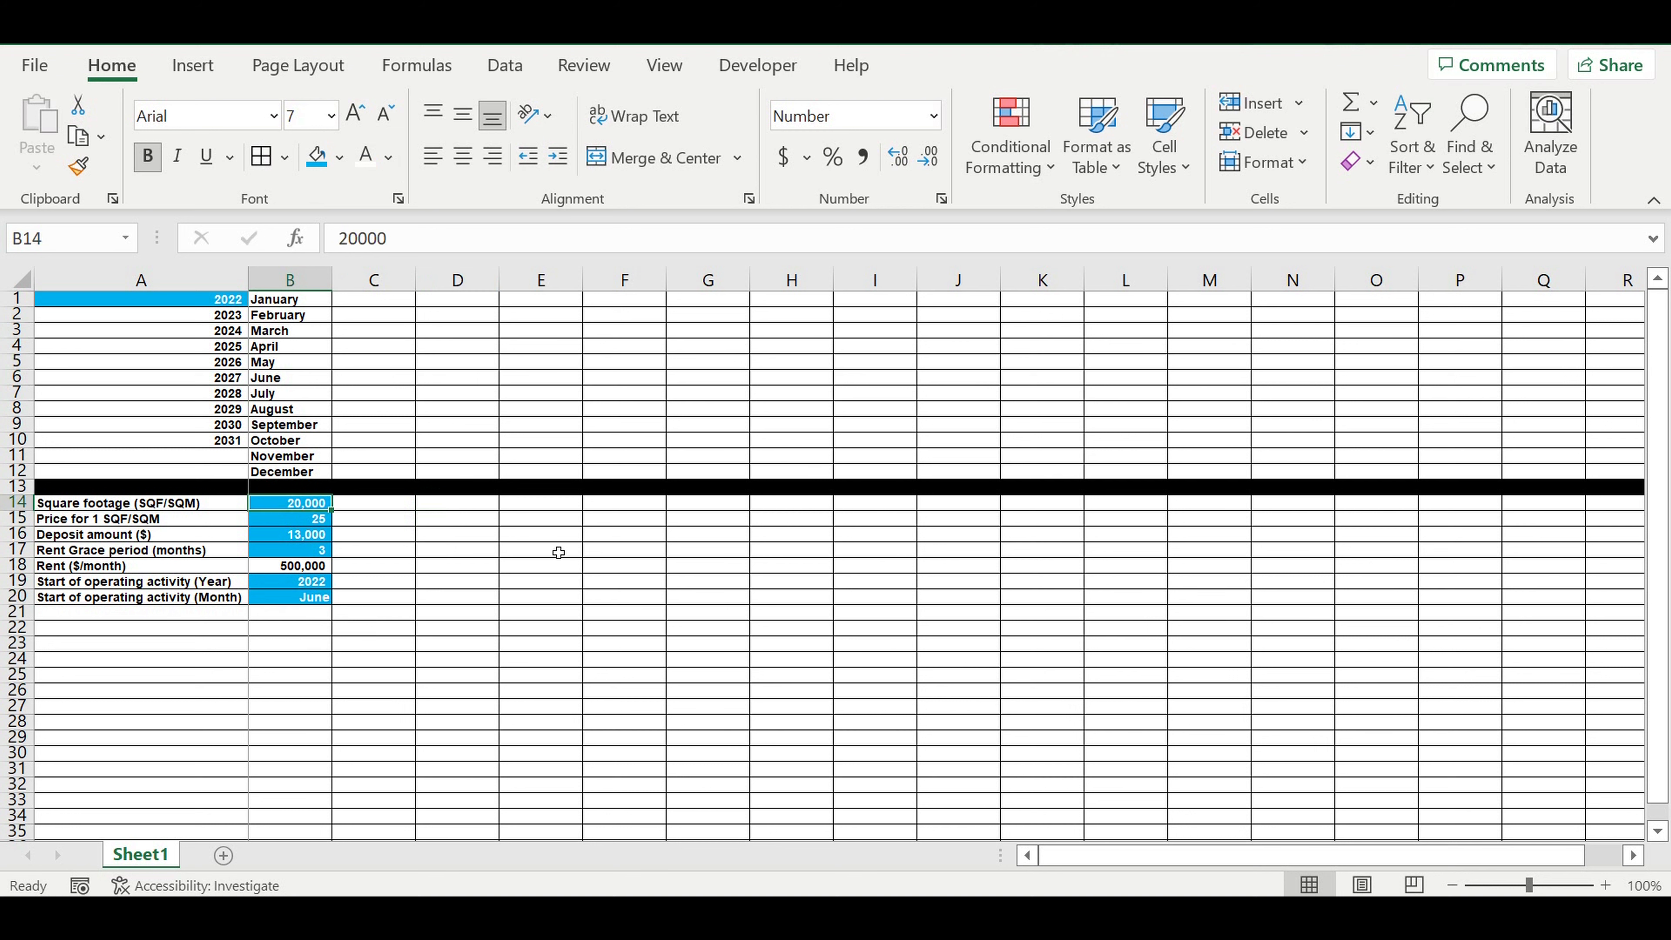
{"action": "type", "text": "2400"}
{"action": "key", "text": "Return"}
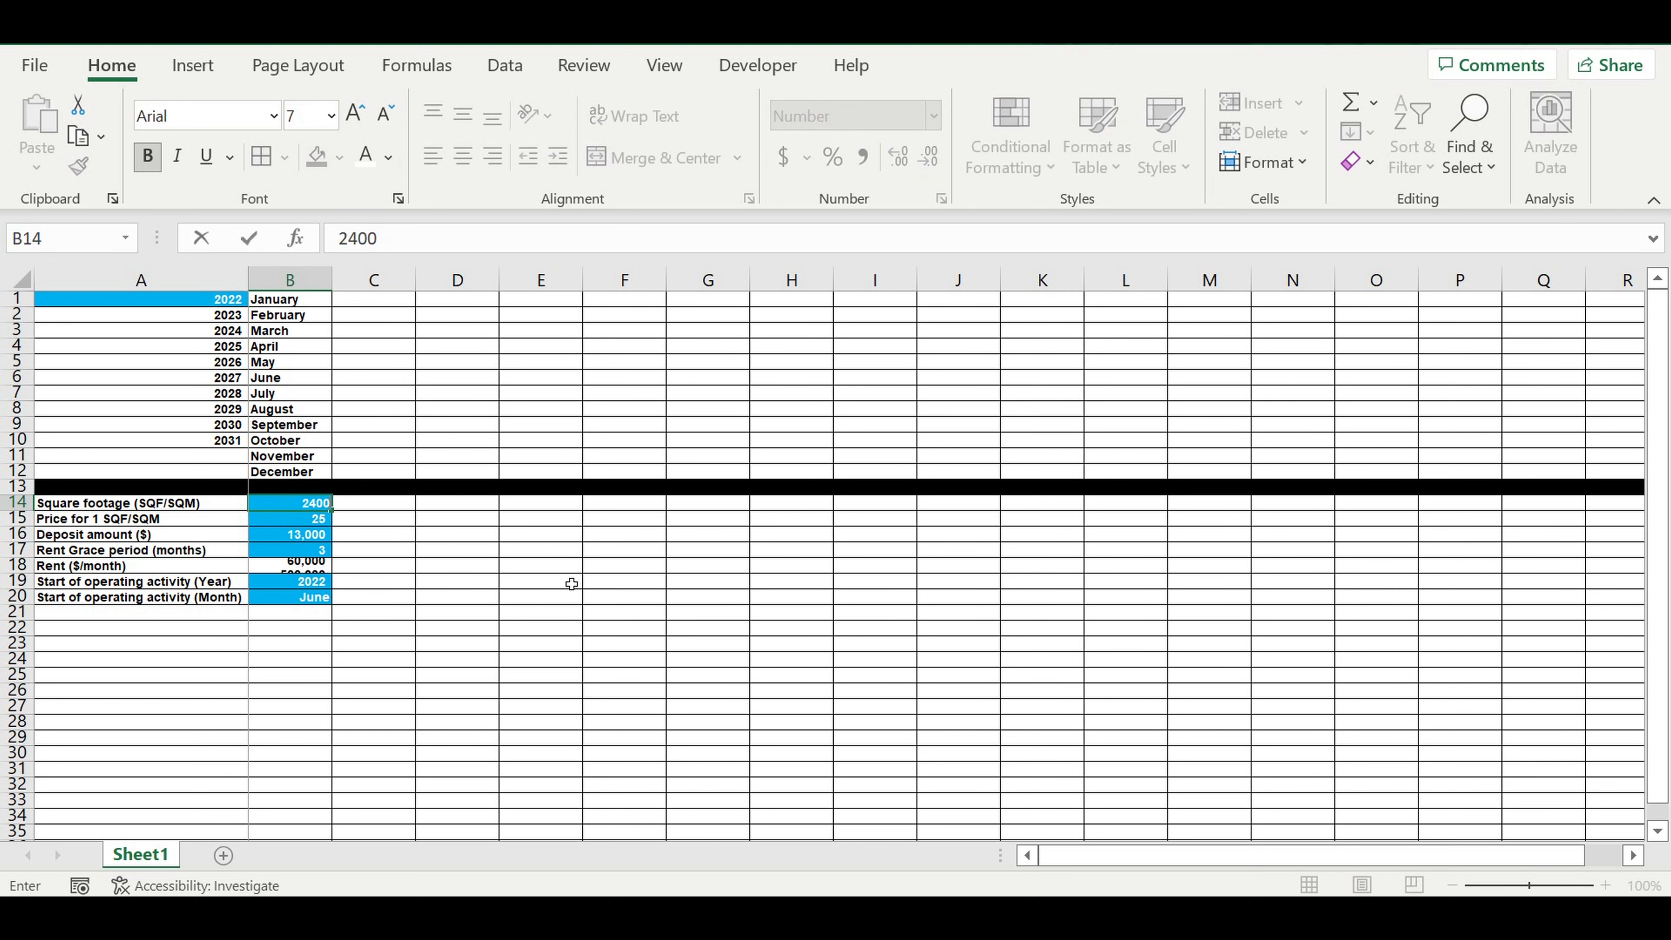
{"action": "left_click", "coordinate": [502, 612]}
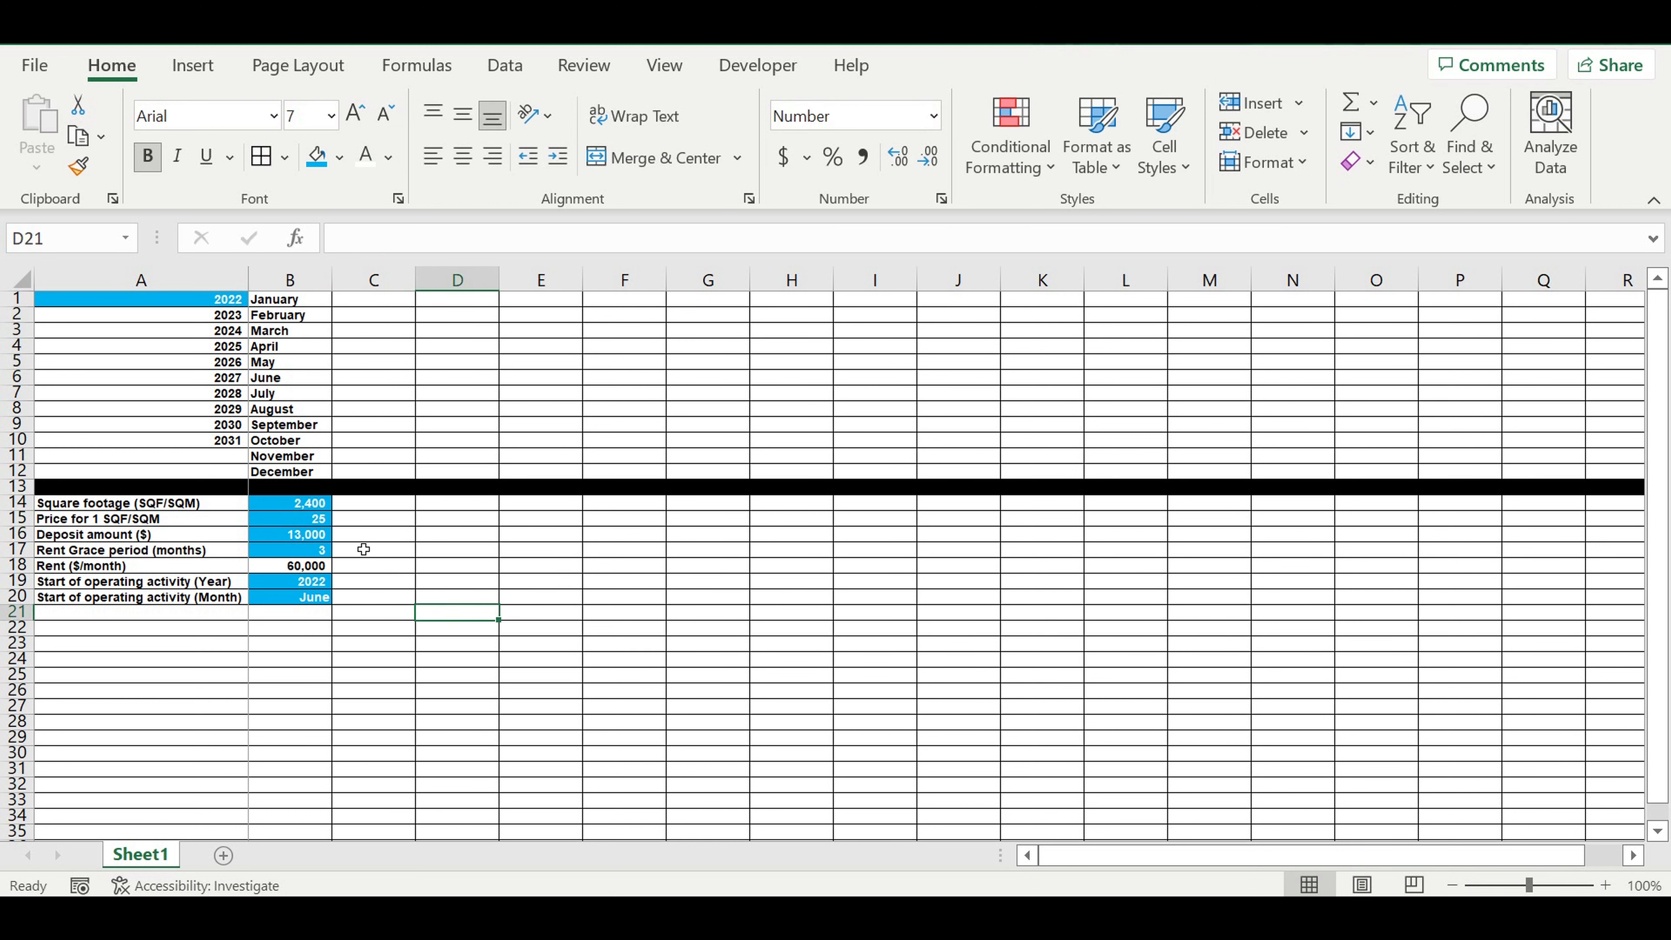
{"action": "left_click", "coordinate": [284, 523]}
{"action": "type", "text": "16"}
{"action": "key", "text": "Return"}
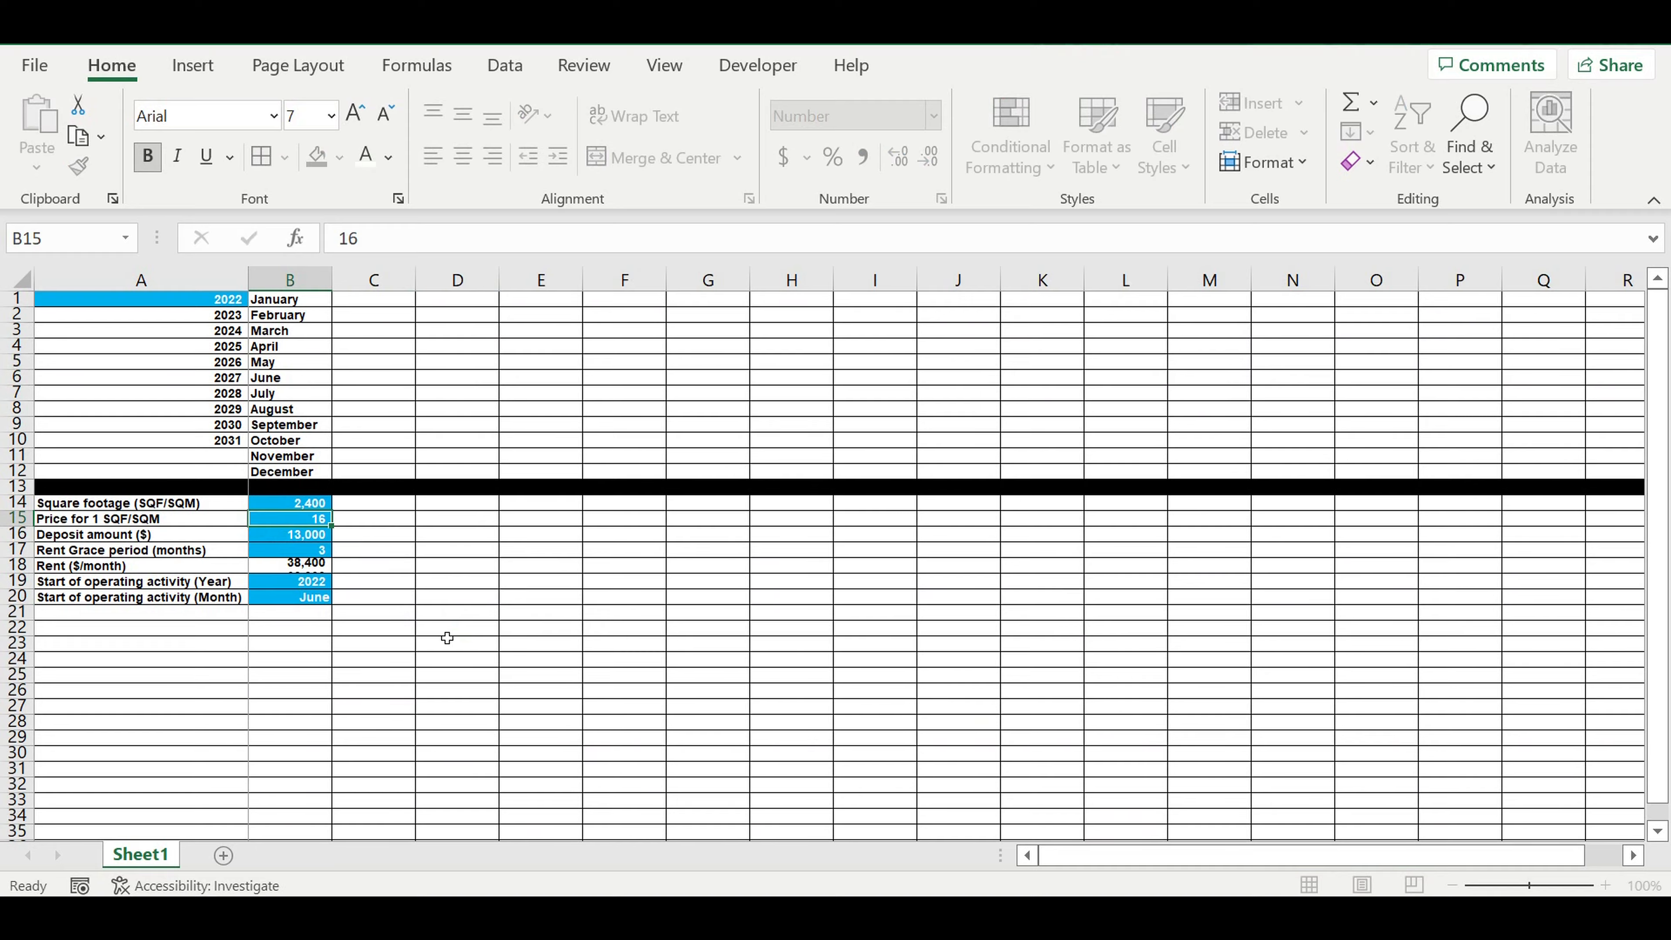
{"action": "left_click", "coordinate": [474, 616]}
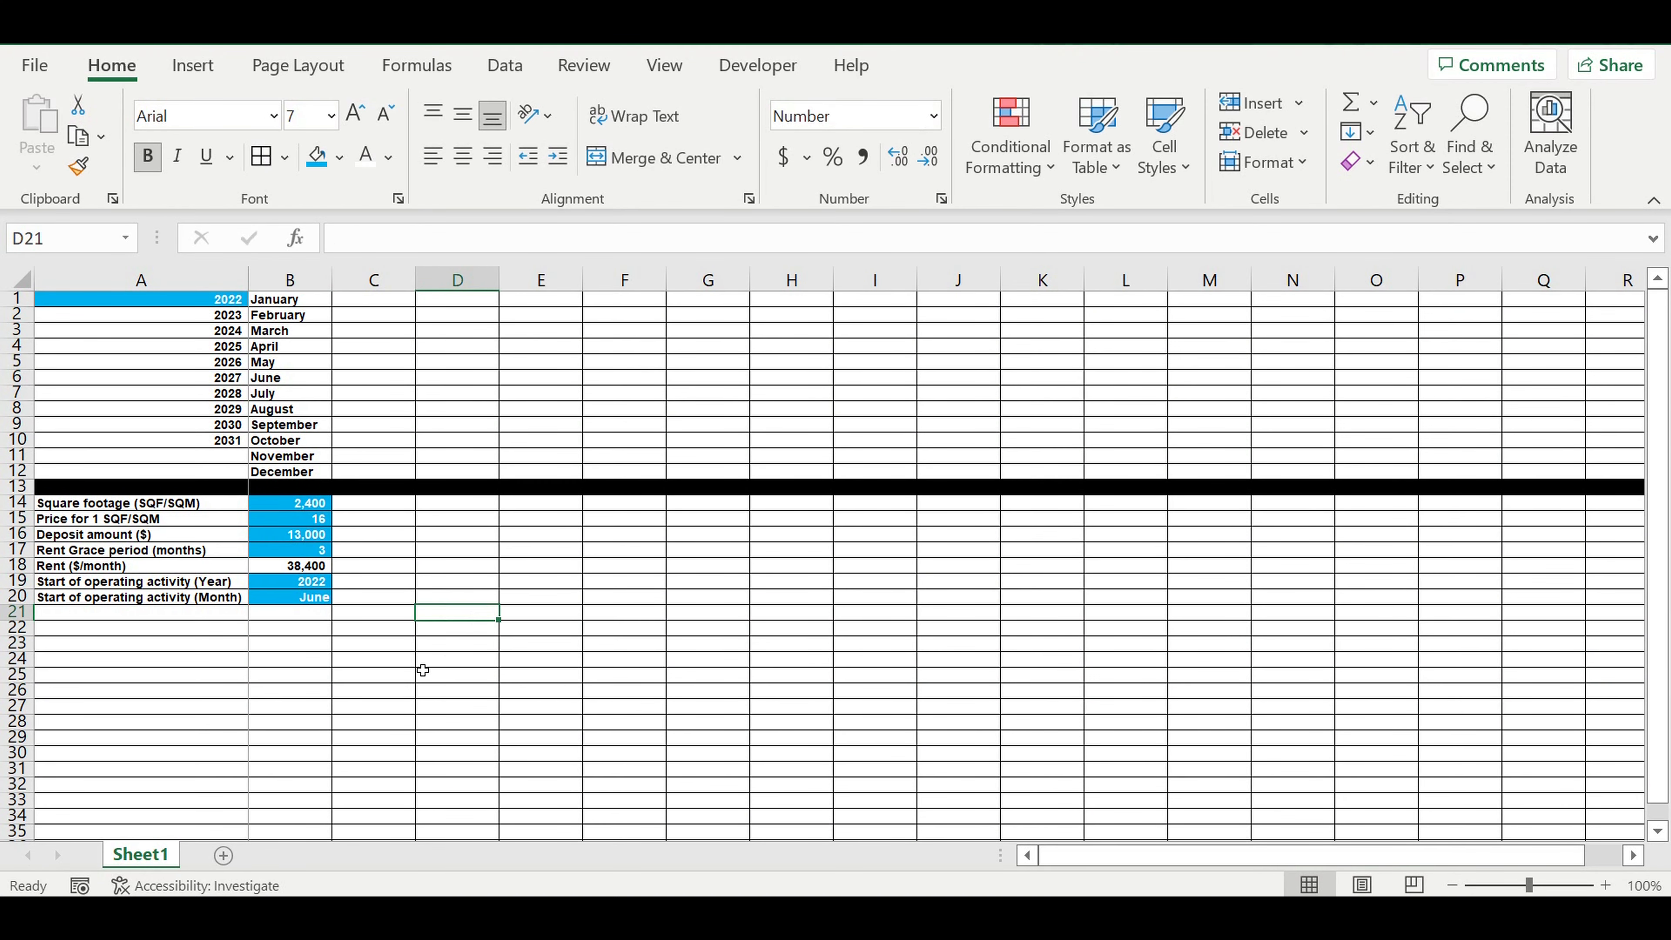
- Fill the whole of row 21 with black as a divider below the inputs
{"action": "left_click_drag", "start_coordinate": [424, 659], "coordinate": [375, 659]}
{"action": "left_click", "coordinate": [17, 612]}
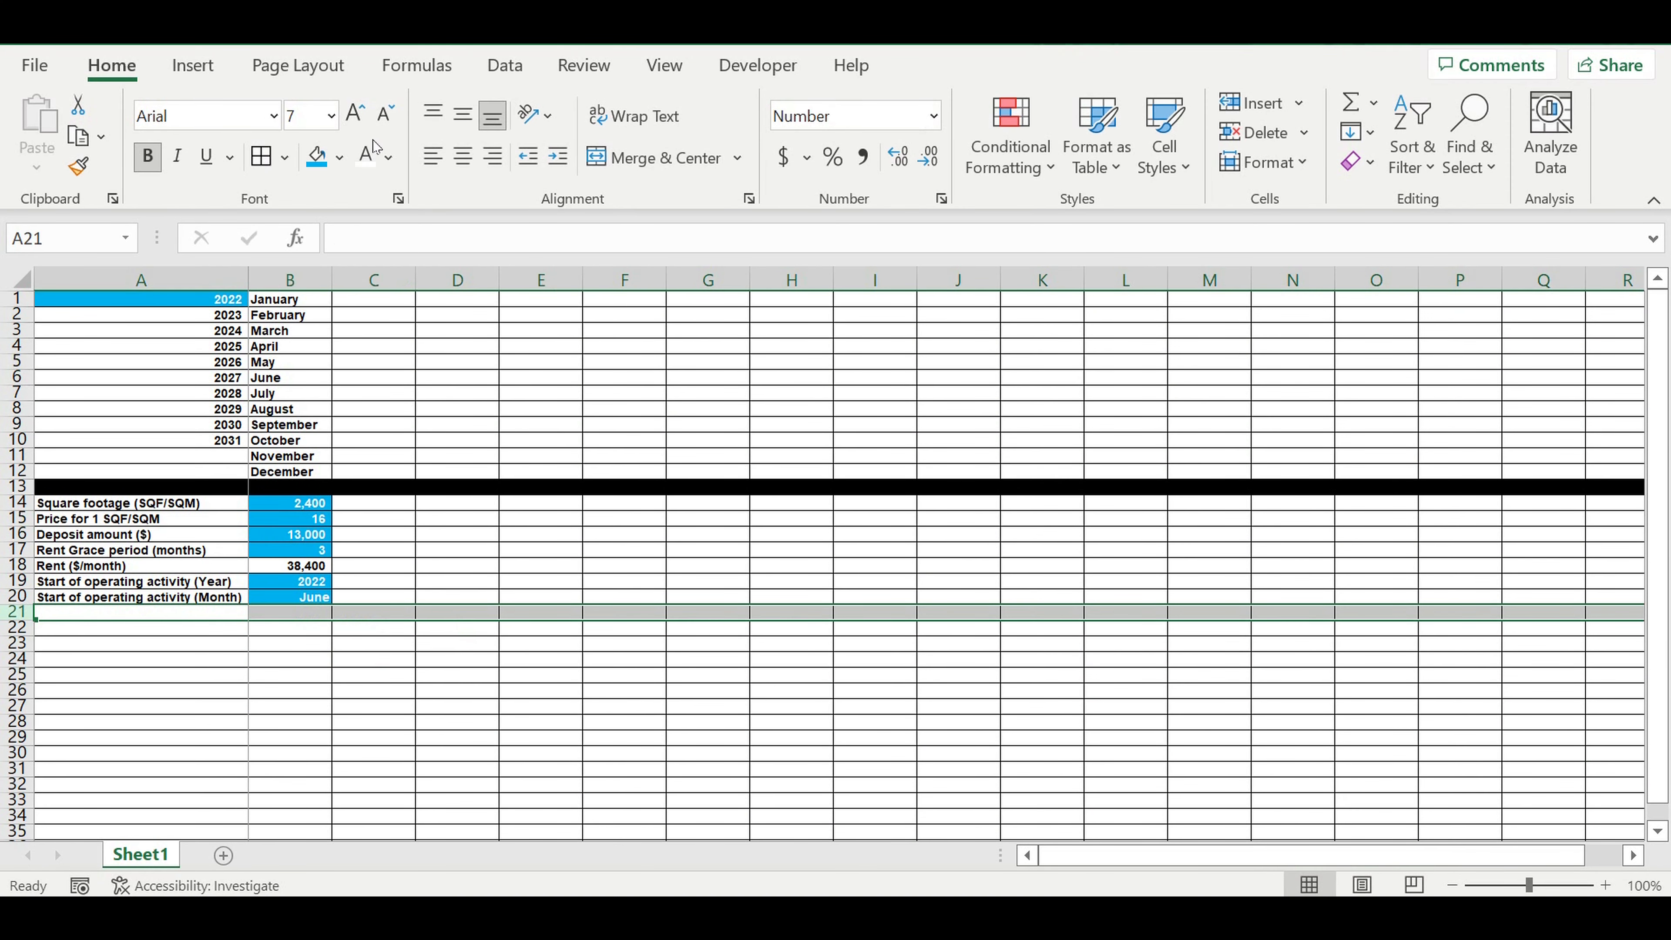
{"action": "left_click", "coordinate": [340, 158]}
{"action": "left_click", "coordinate": [347, 231]}
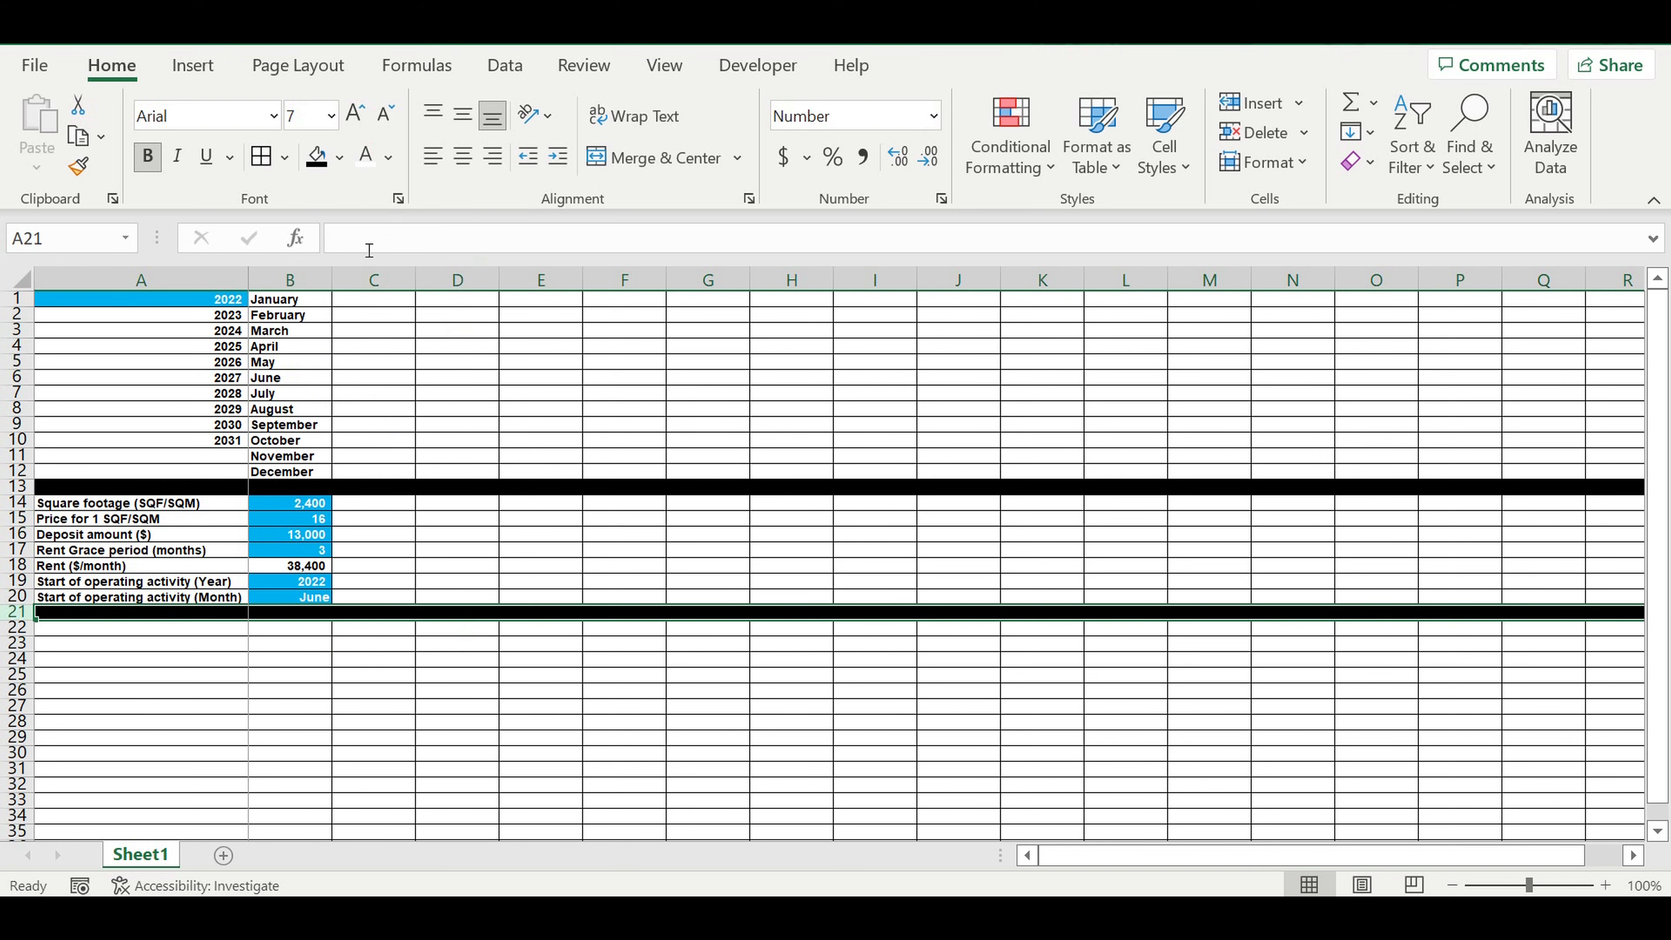
{"action": "left_click", "coordinate": [561, 468]}
{"action": "left_click", "coordinate": [588, 537]}
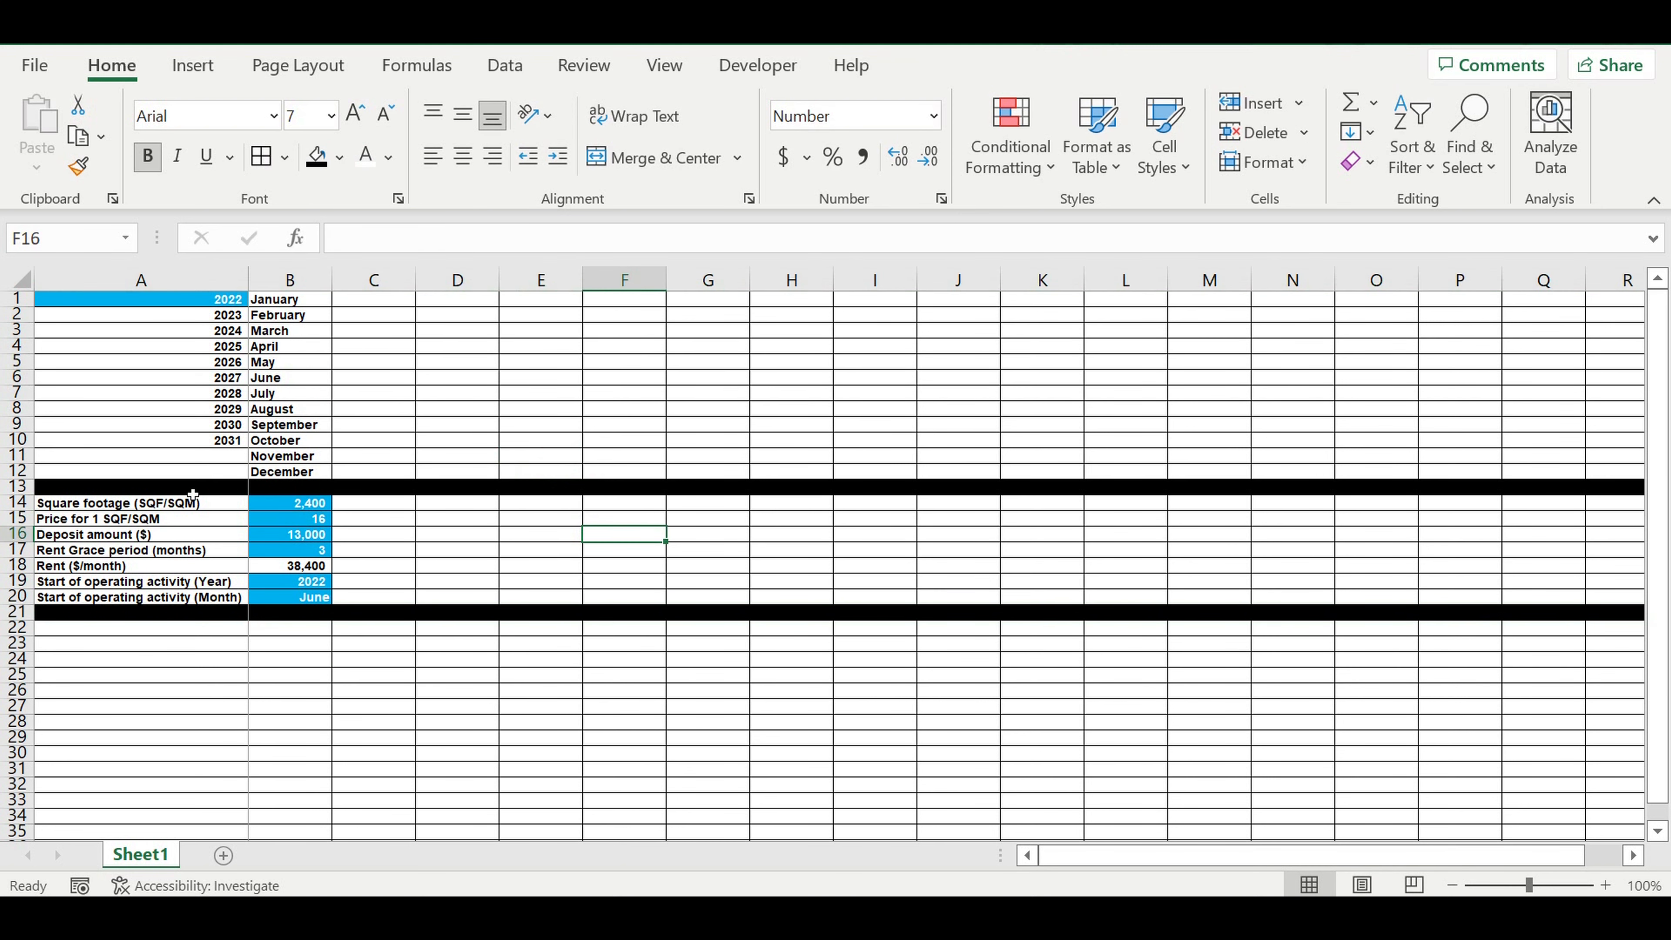
- Indent the input labels in A14:A20 by one level and widen column A to fit them
{"action": "left_click_drag", "start_coordinate": [158, 504], "coordinate": [158, 596]}
{"action": "left_click", "coordinate": [558, 156]}
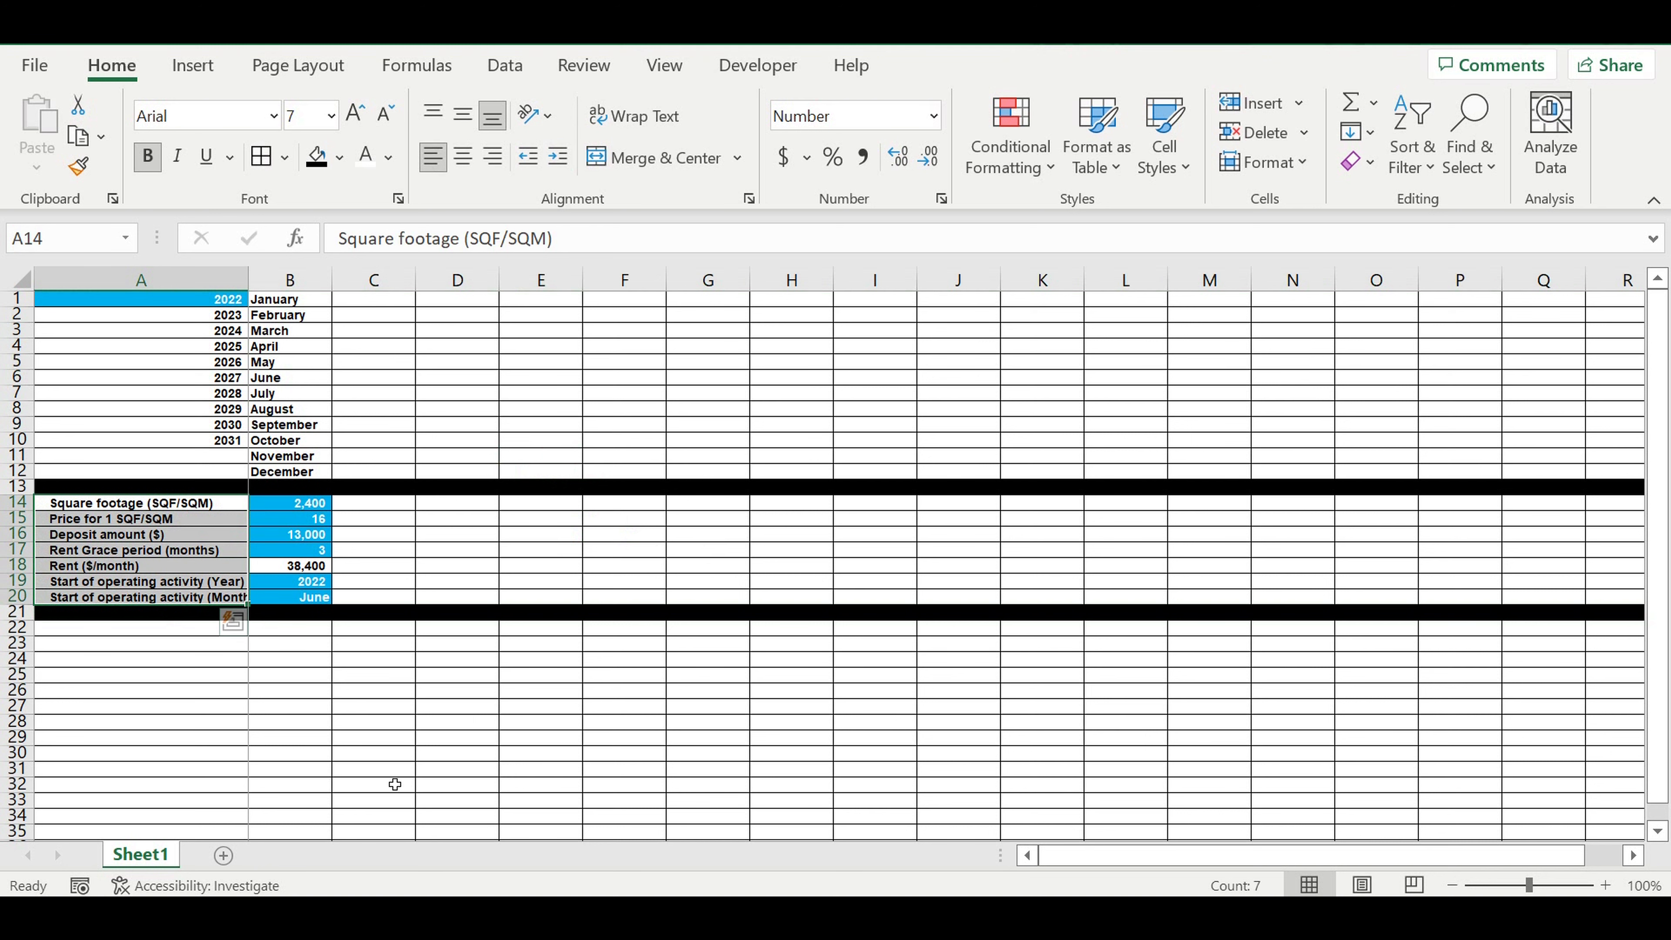
{"action": "left_click", "coordinate": [381, 776]}
{"action": "left_click_drag", "start_coordinate": [248, 280], "coordinate": [261, 280]}
{"action": "left_click", "coordinate": [514, 554]}
- Enter the heading "Timeline" in A22 below the black divider row
{"action": "left_click", "coordinate": [172, 628]}
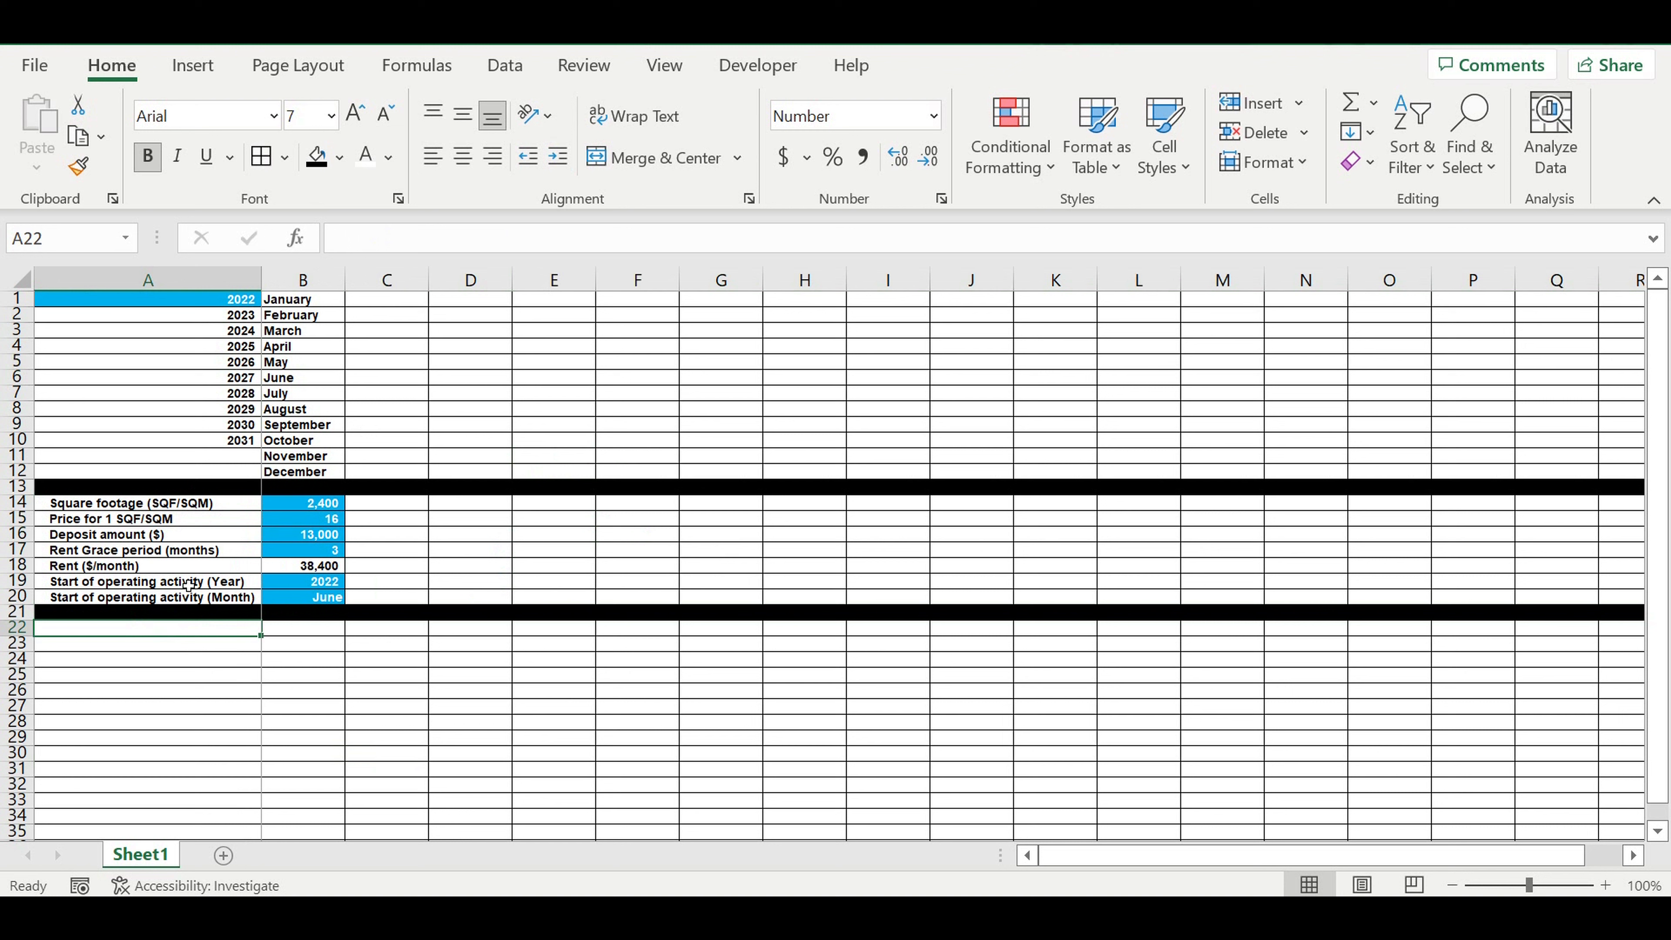
{"action": "type", "text": "Timeline"}
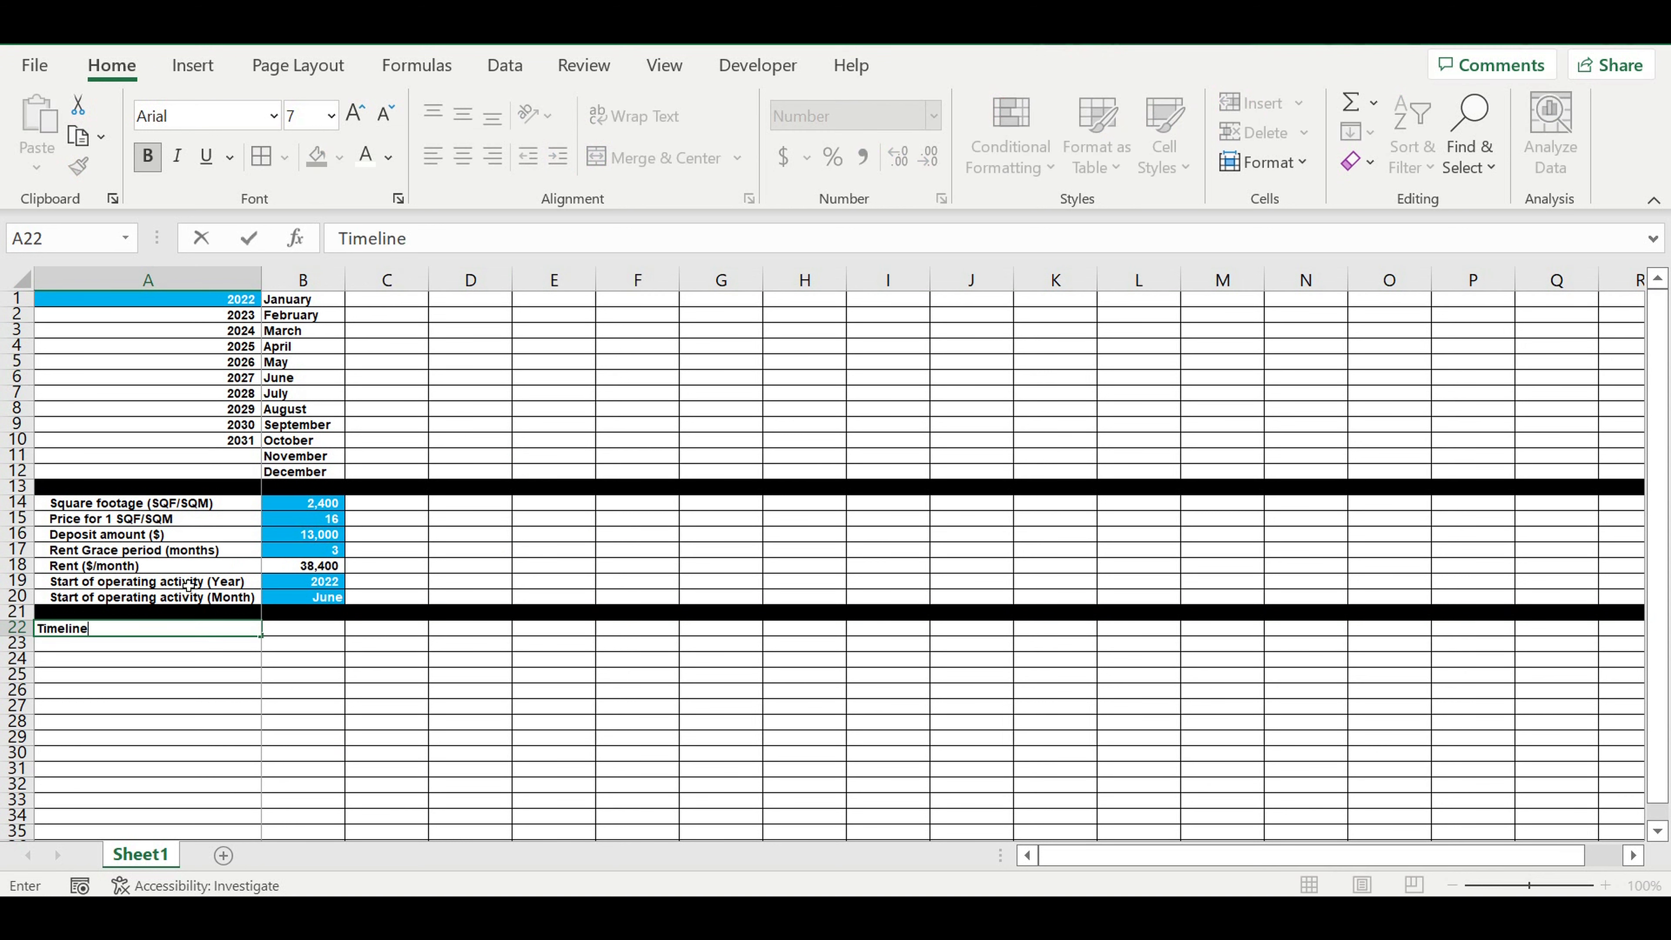
{"action": "key", "text": "Return"}
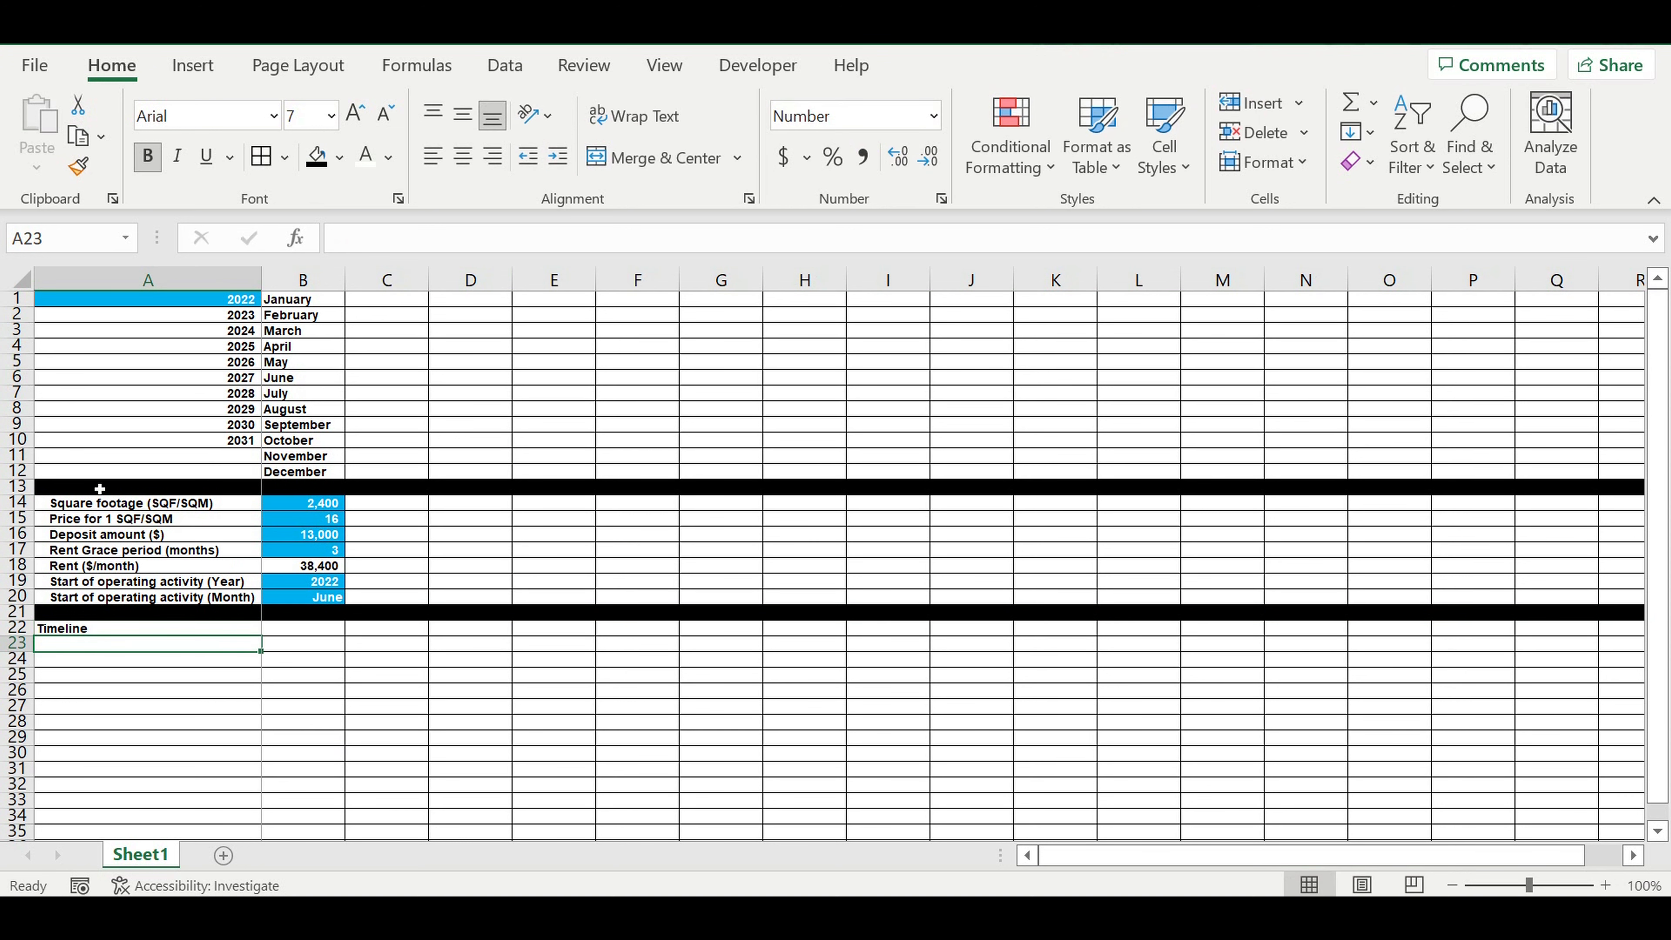
- Enter "January" in B23 and center it horizontally in the cell
{"action": "left_click", "coordinate": [302, 650]}
{"action": "type", "text": "January"}
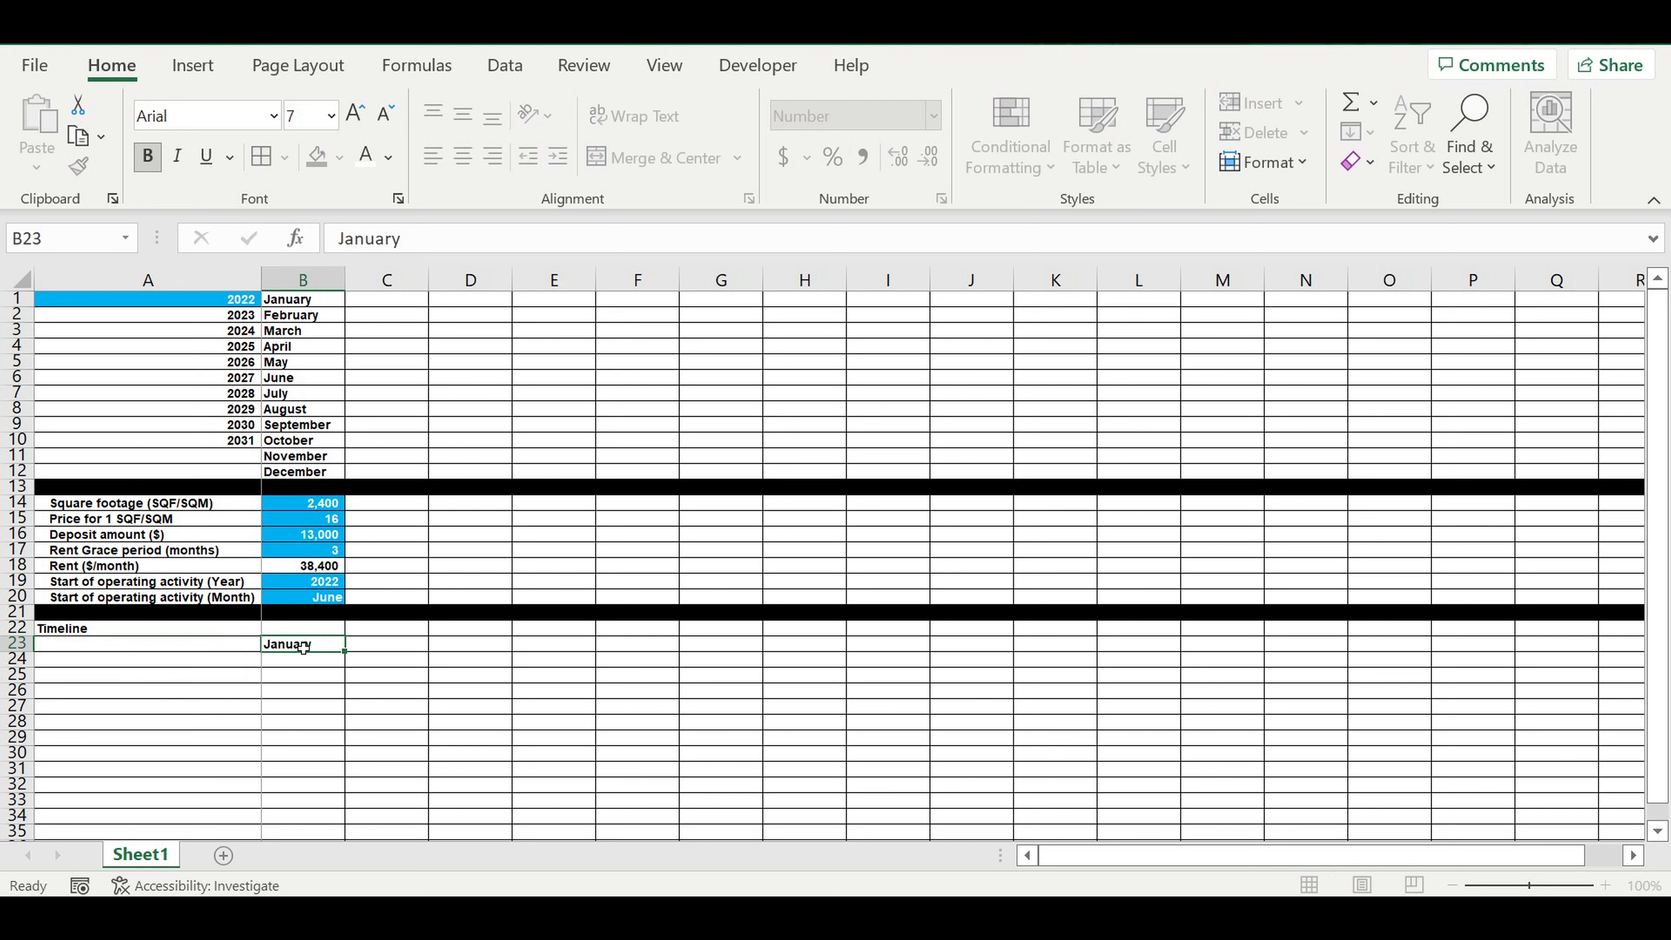
{"action": "key", "text": "Return"}
{"action": "left_click", "coordinate": [303, 648]}
{"action": "left_click", "coordinate": [463, 155]}
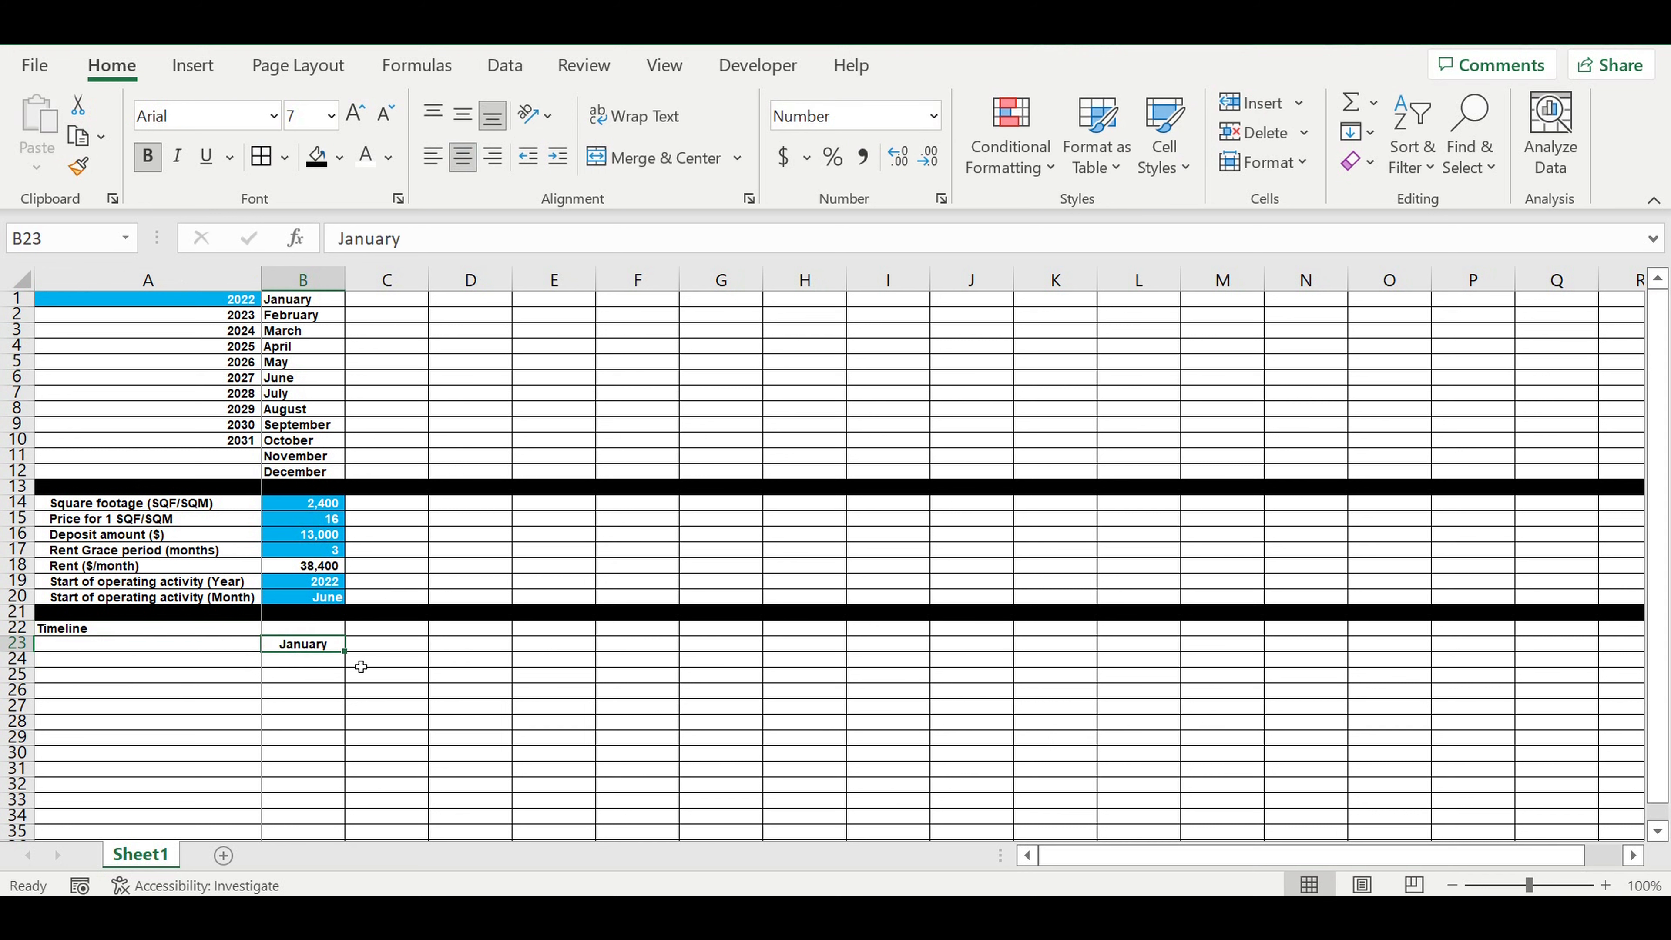
- Extend the month series from B23 across row 23 to December in column DQ, and return to the sheet's first columns
{"action": "left_click_drag", "start_coordinate": [355, 657], "coordinate": [931, 648]}
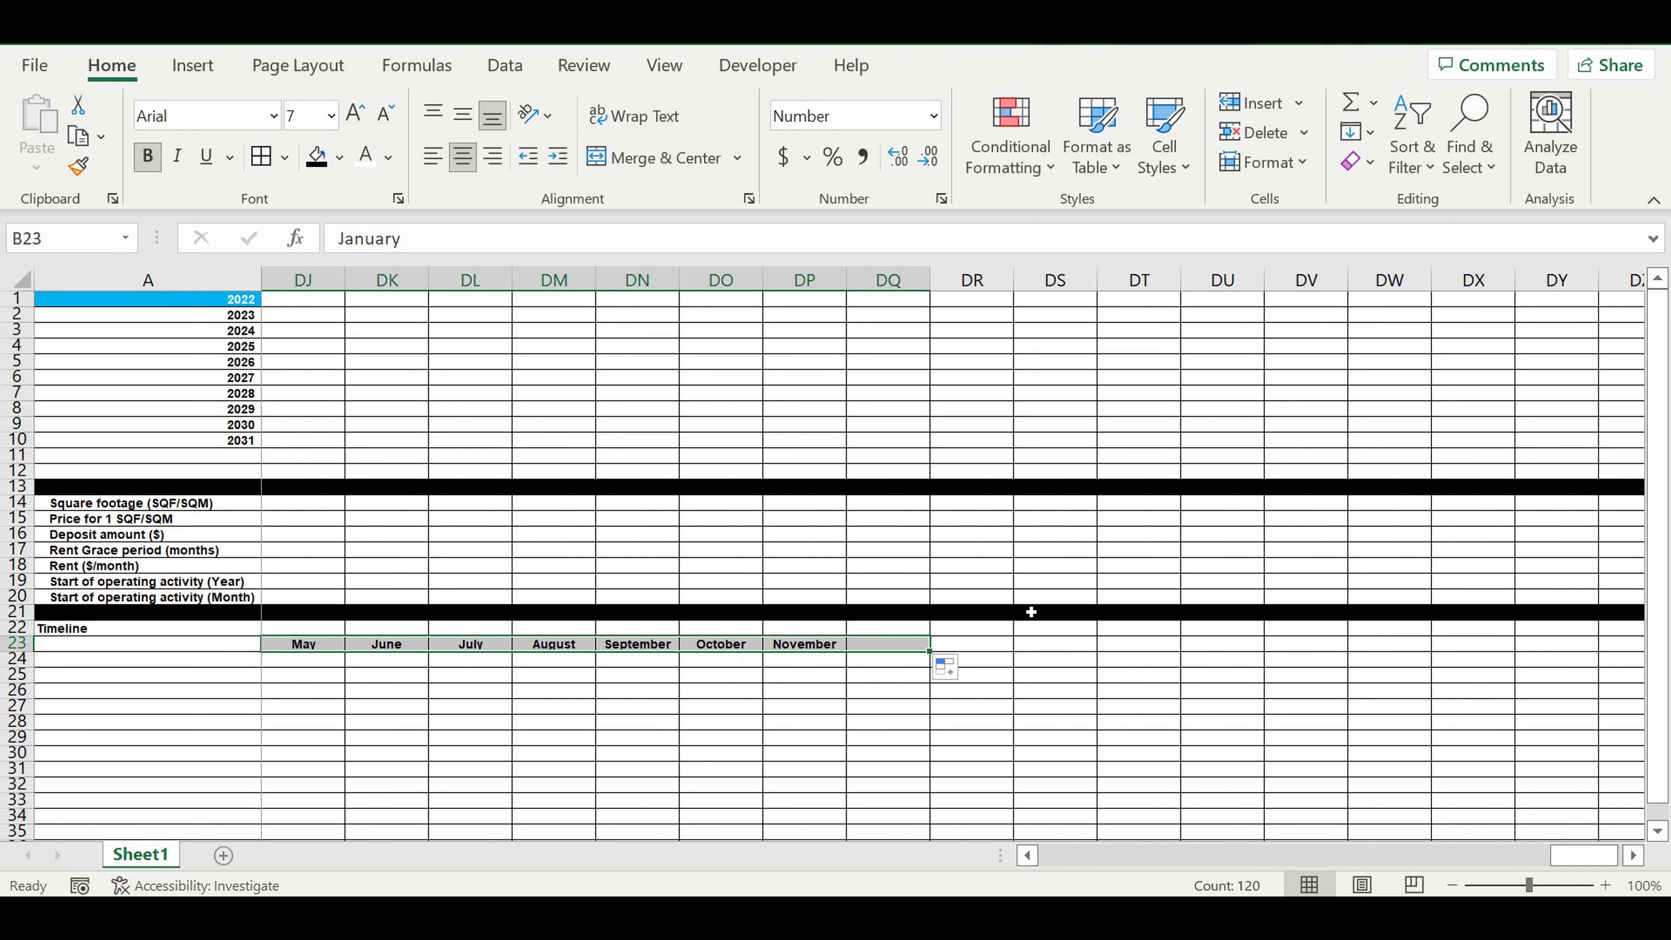
{"action": "left_click", "coordinate": [1023, 722]}
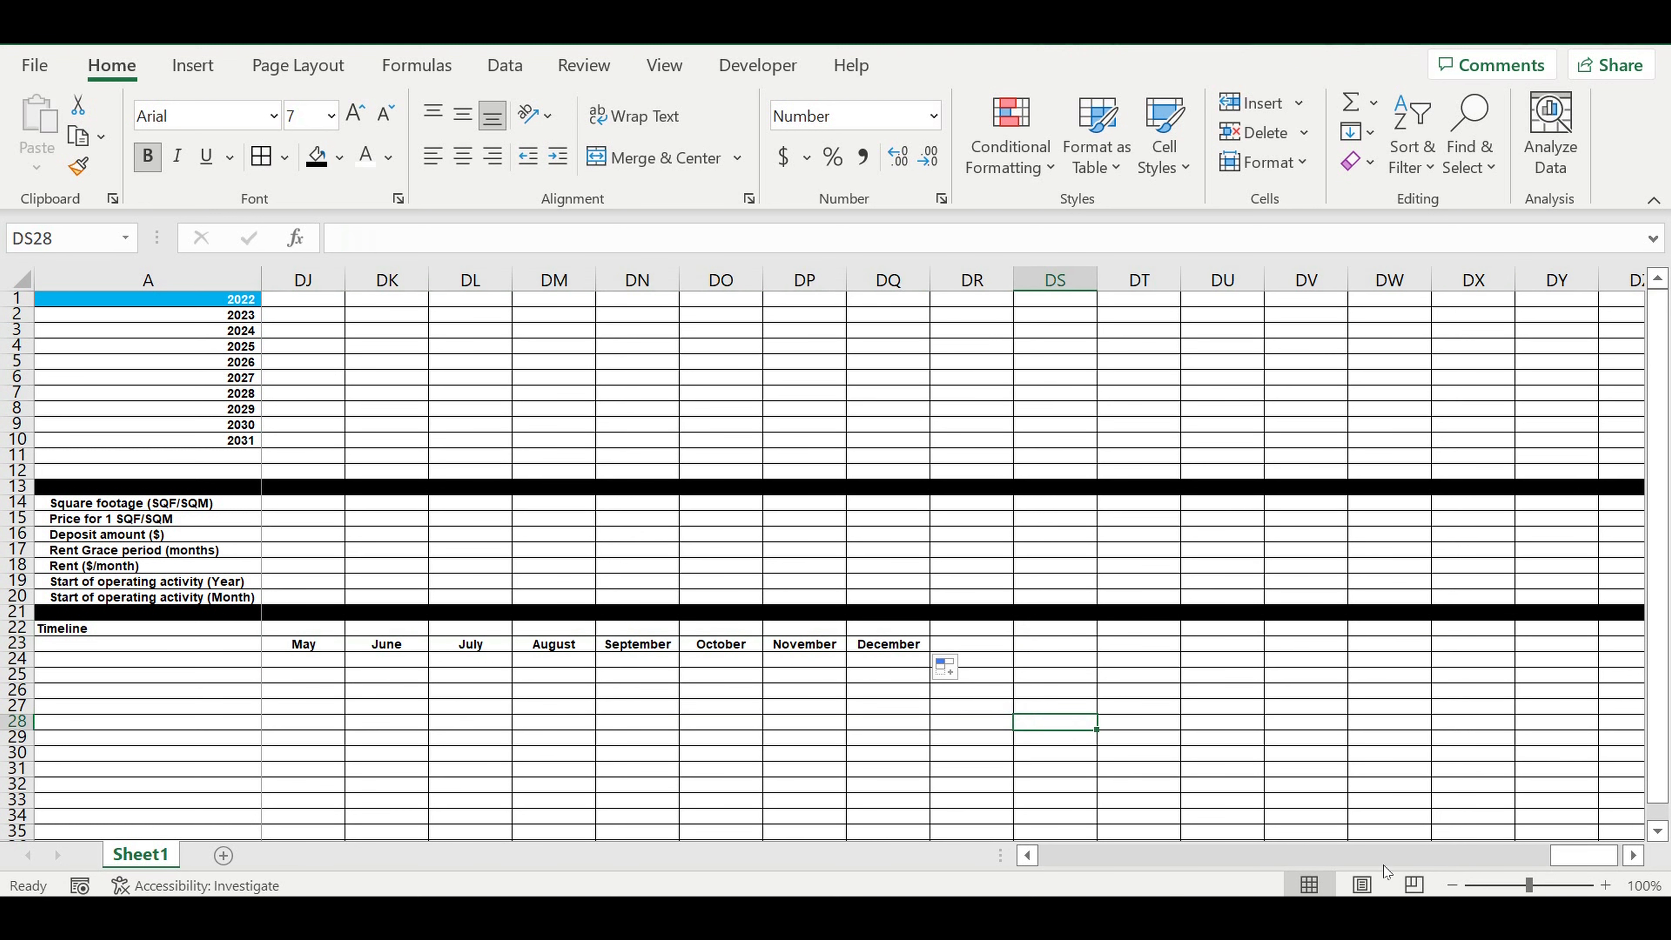
{"action": "left_click_drag", "start_coordinate": [1562, 849], "coordinate": [1048, 850]}
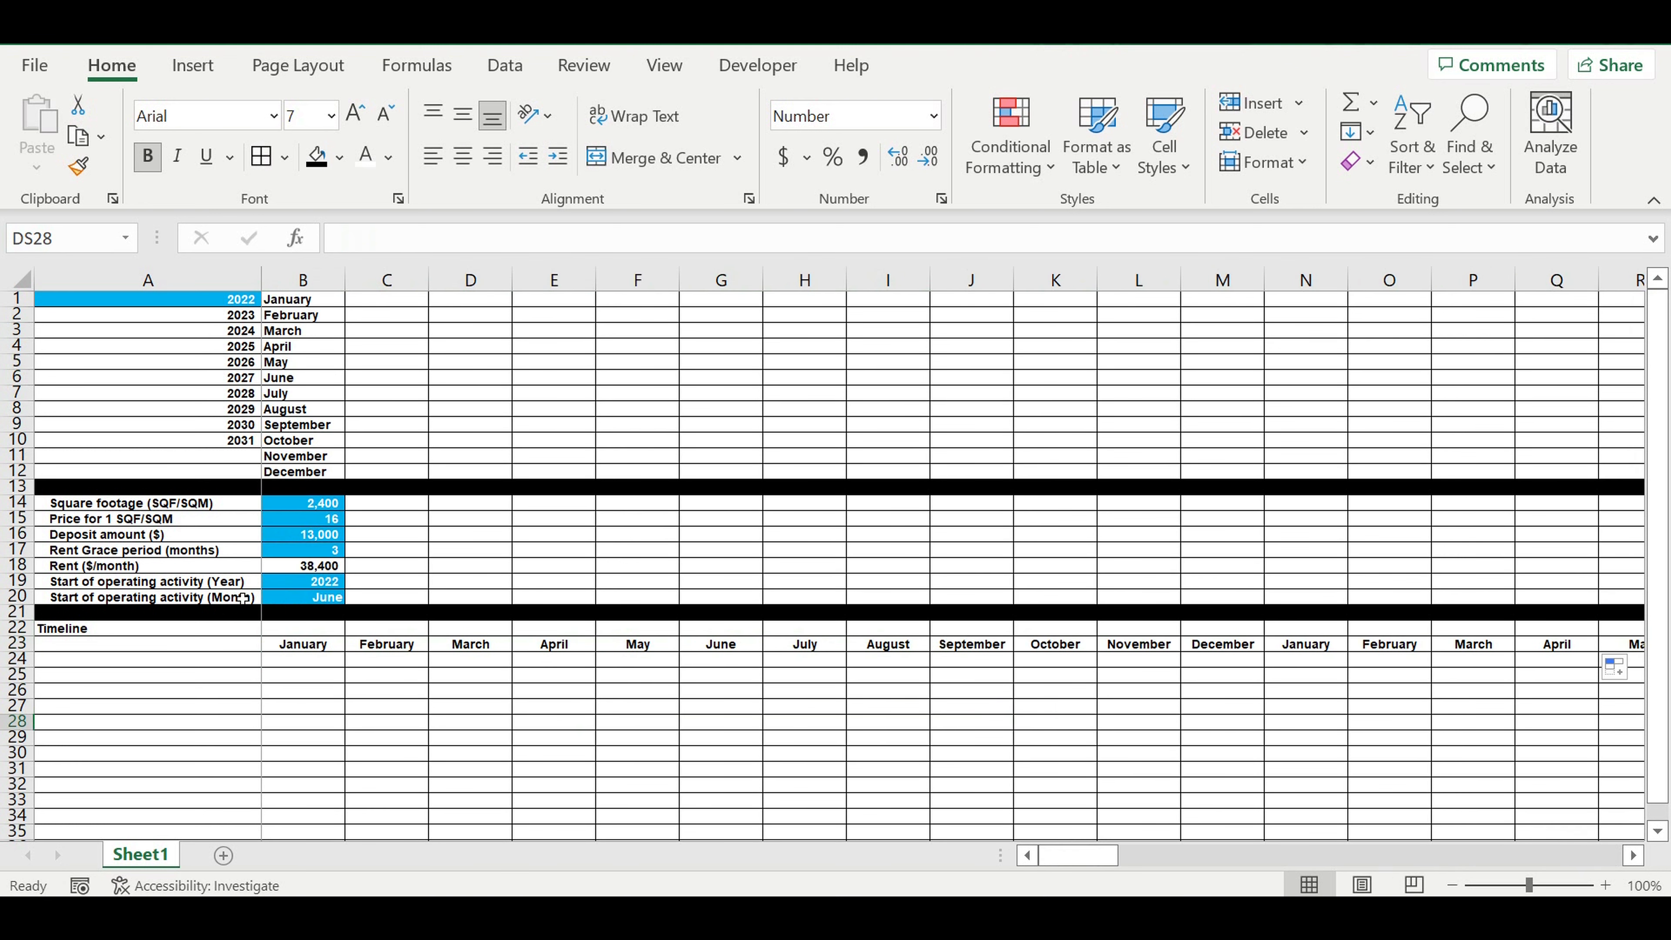
- Link the timeline's first year in B22 to the year list with the formula =A1
{"action": "left_click", "coordinate": [337, 631]}
{"action": "type", "text": "="}
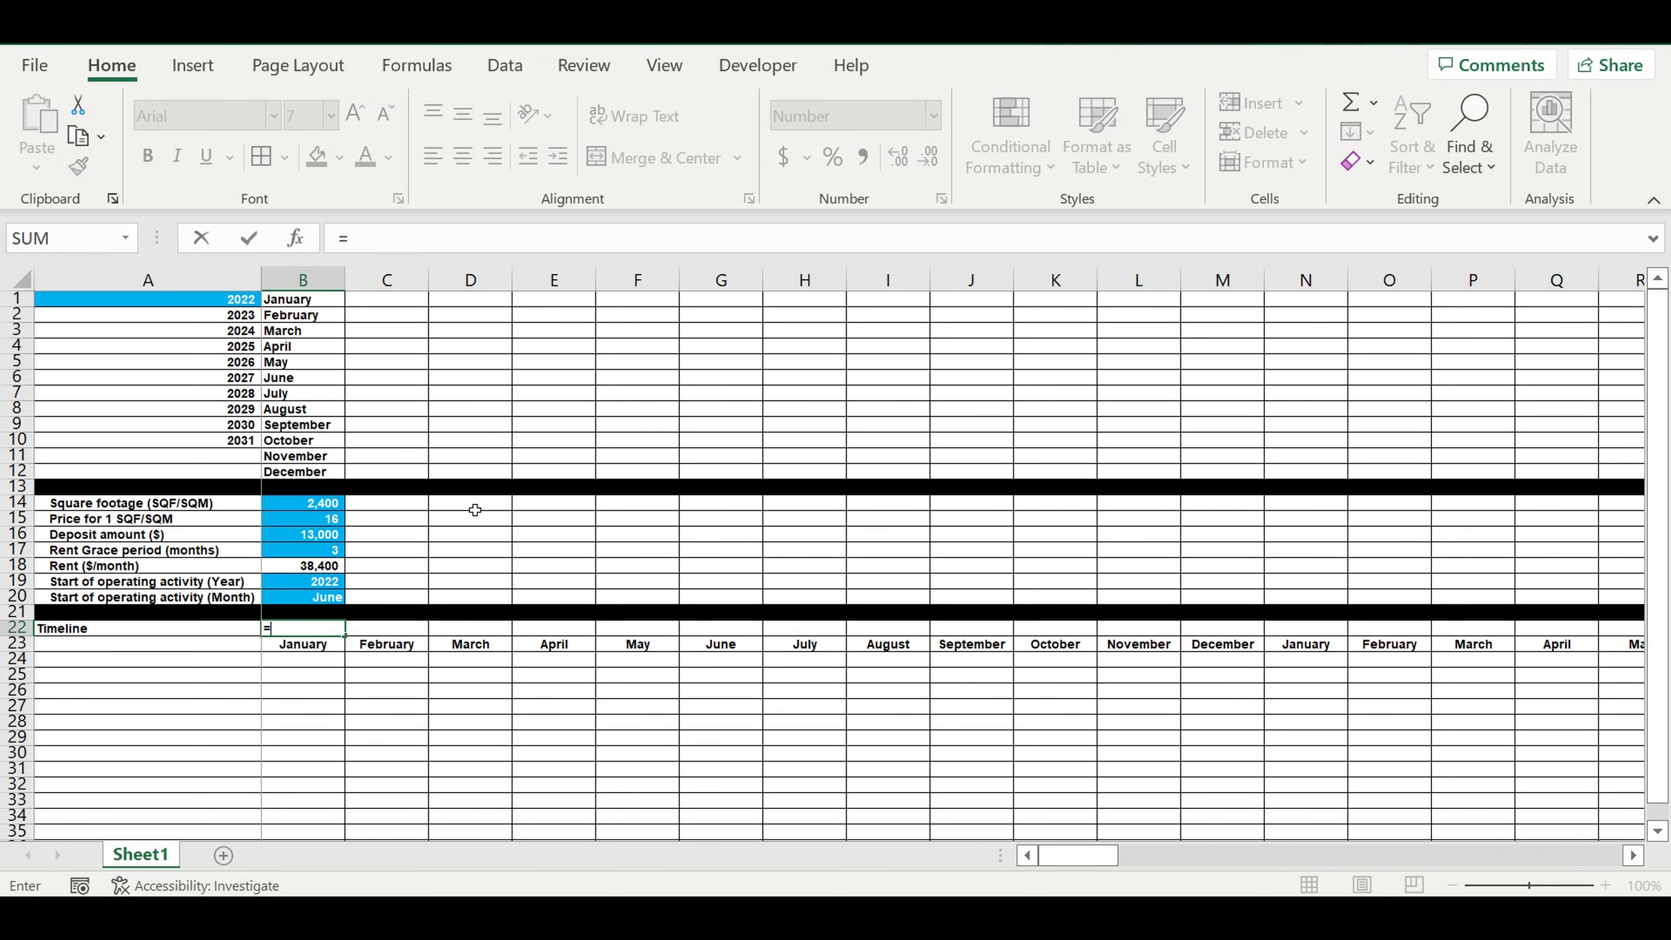
{"action": "left_click", "coordinate": [225, 302]}
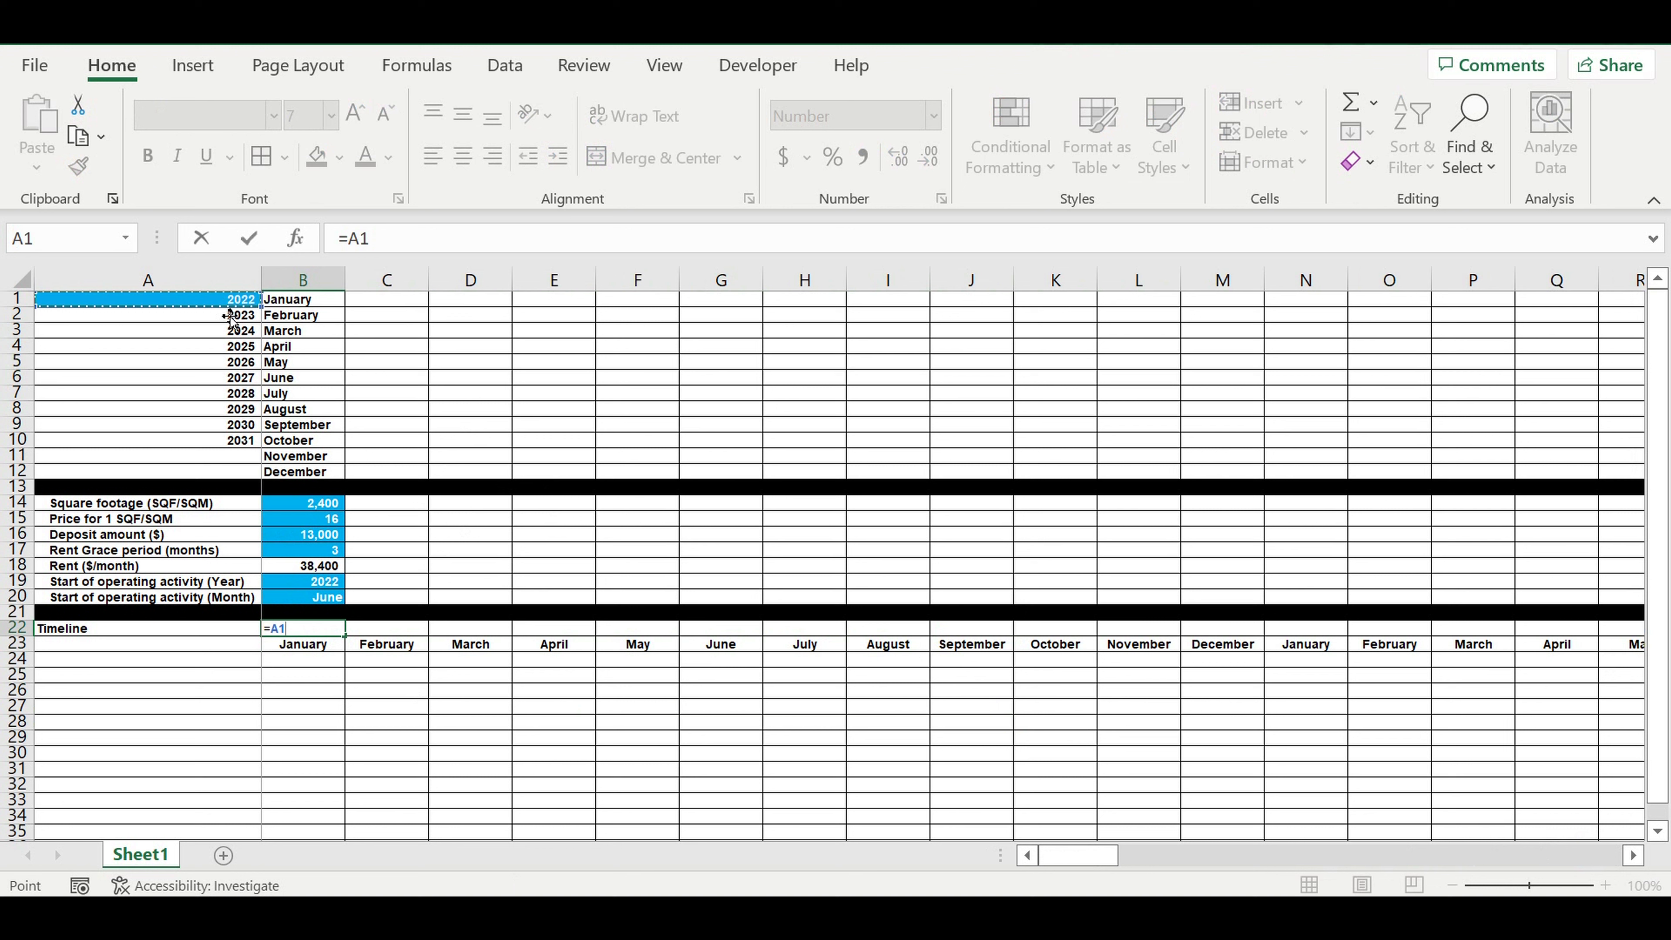
{"action": "key", "text": "Return"}
{"action": "left_click", "coordinate": [318, 628]}
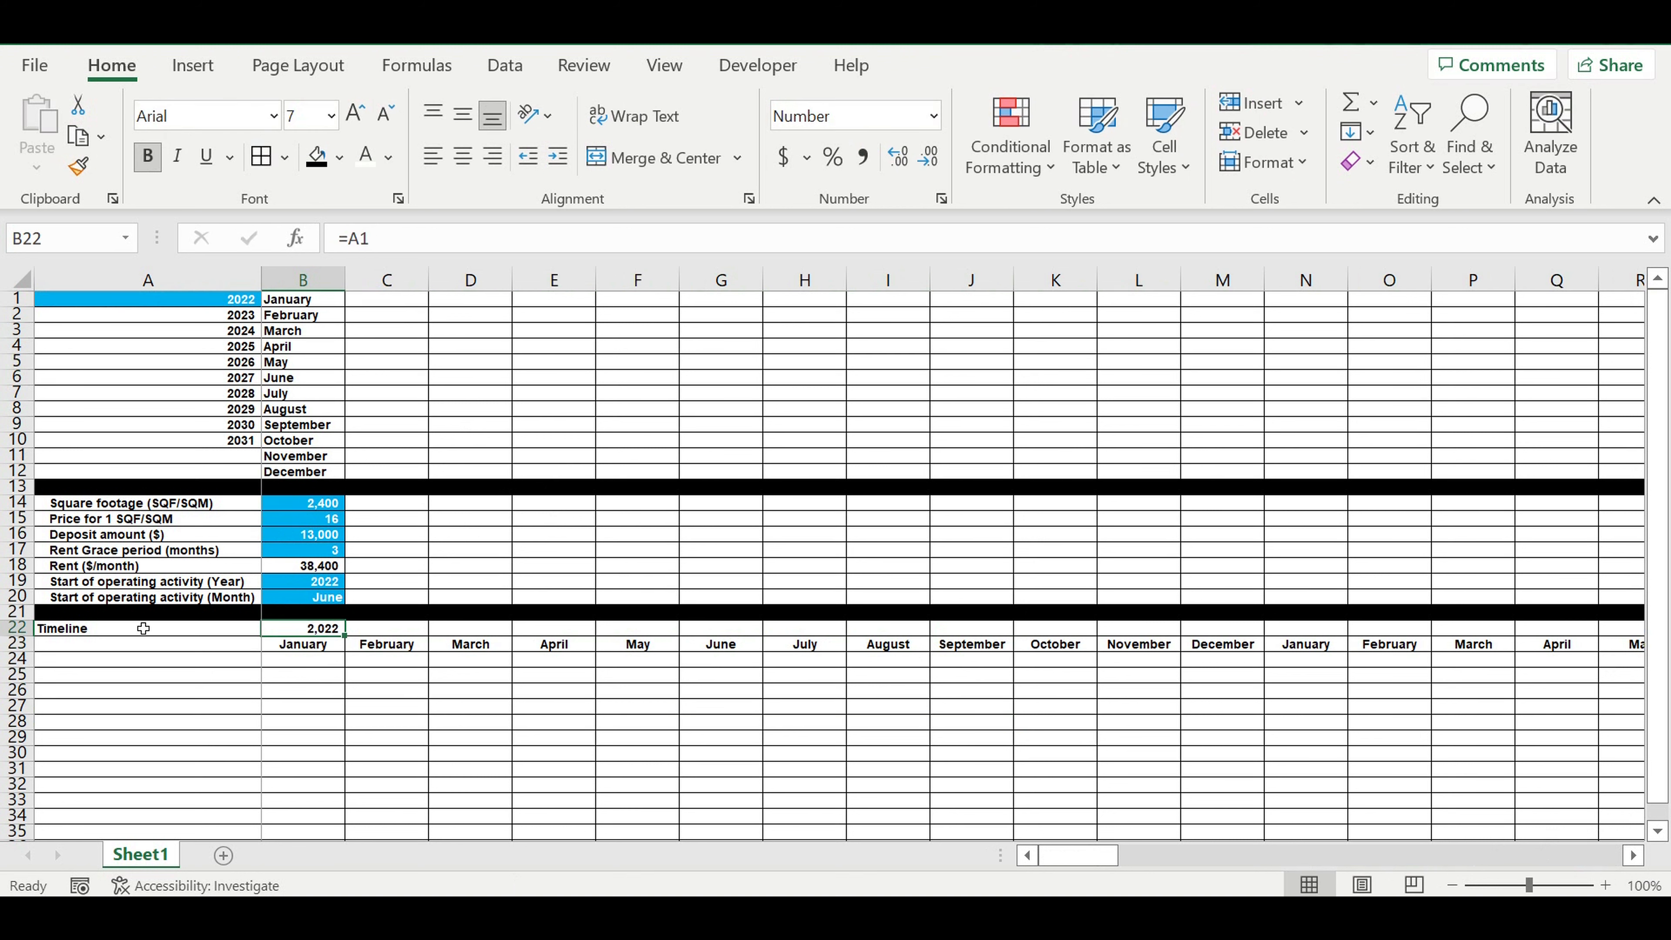
- Remove the thousands separator from the number format of row 22 and center the year in B22 horizontally
{"action": "left_click", "coordinate": [13, 628]}
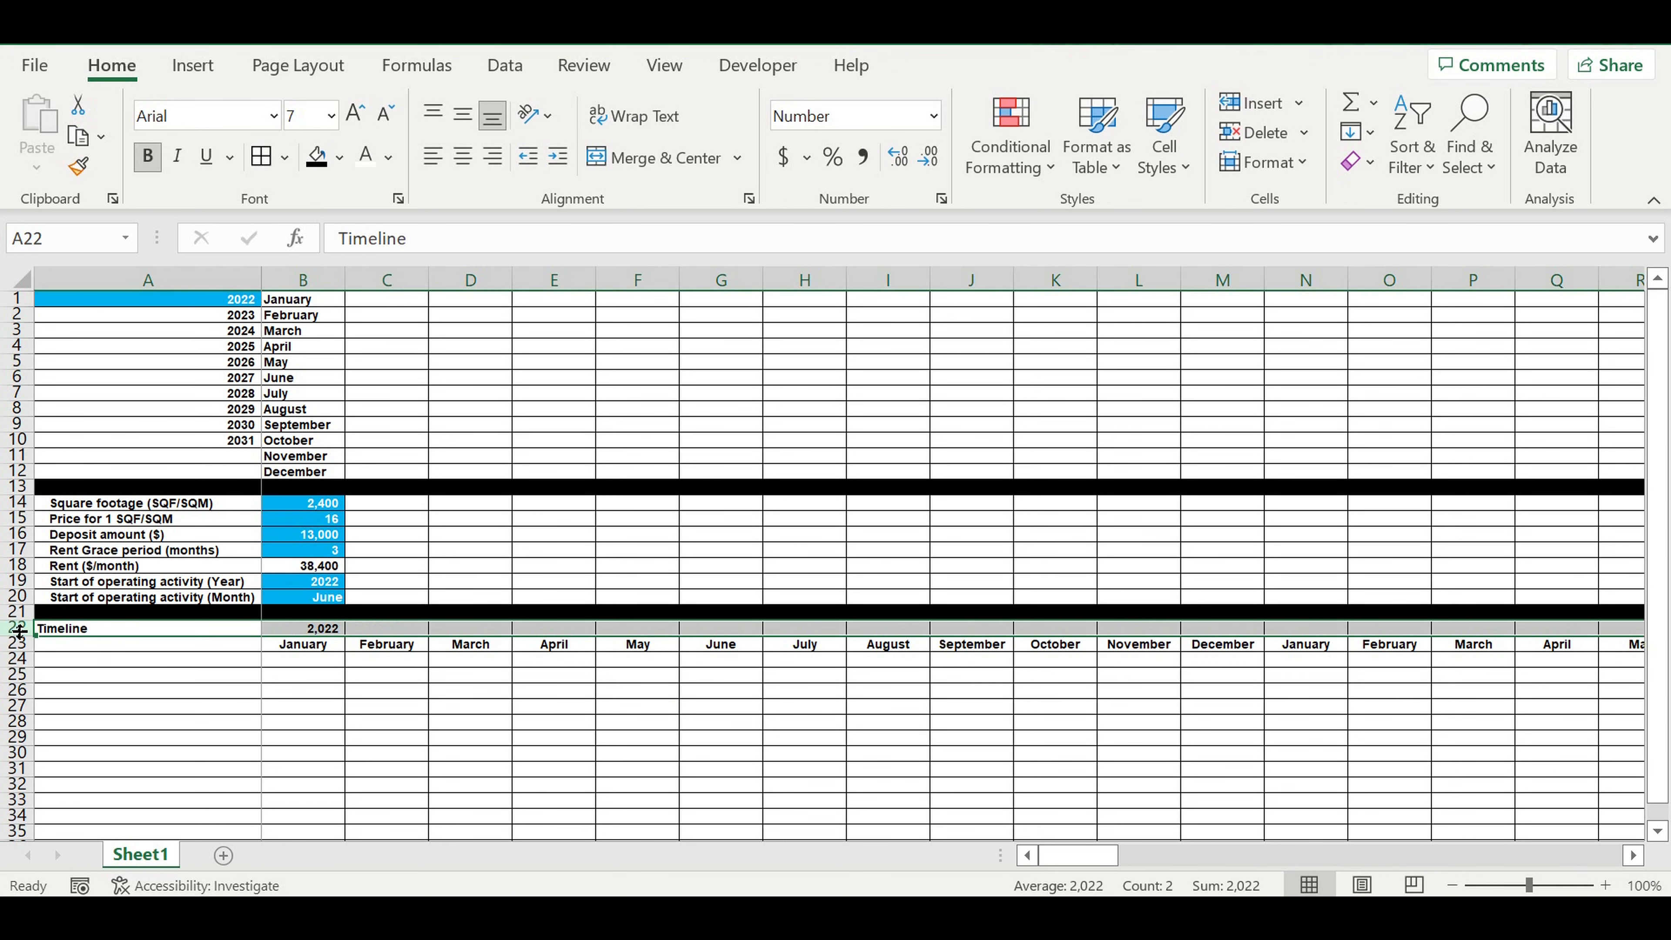
{"action": "right_click", "coordinate": [26, 636]}
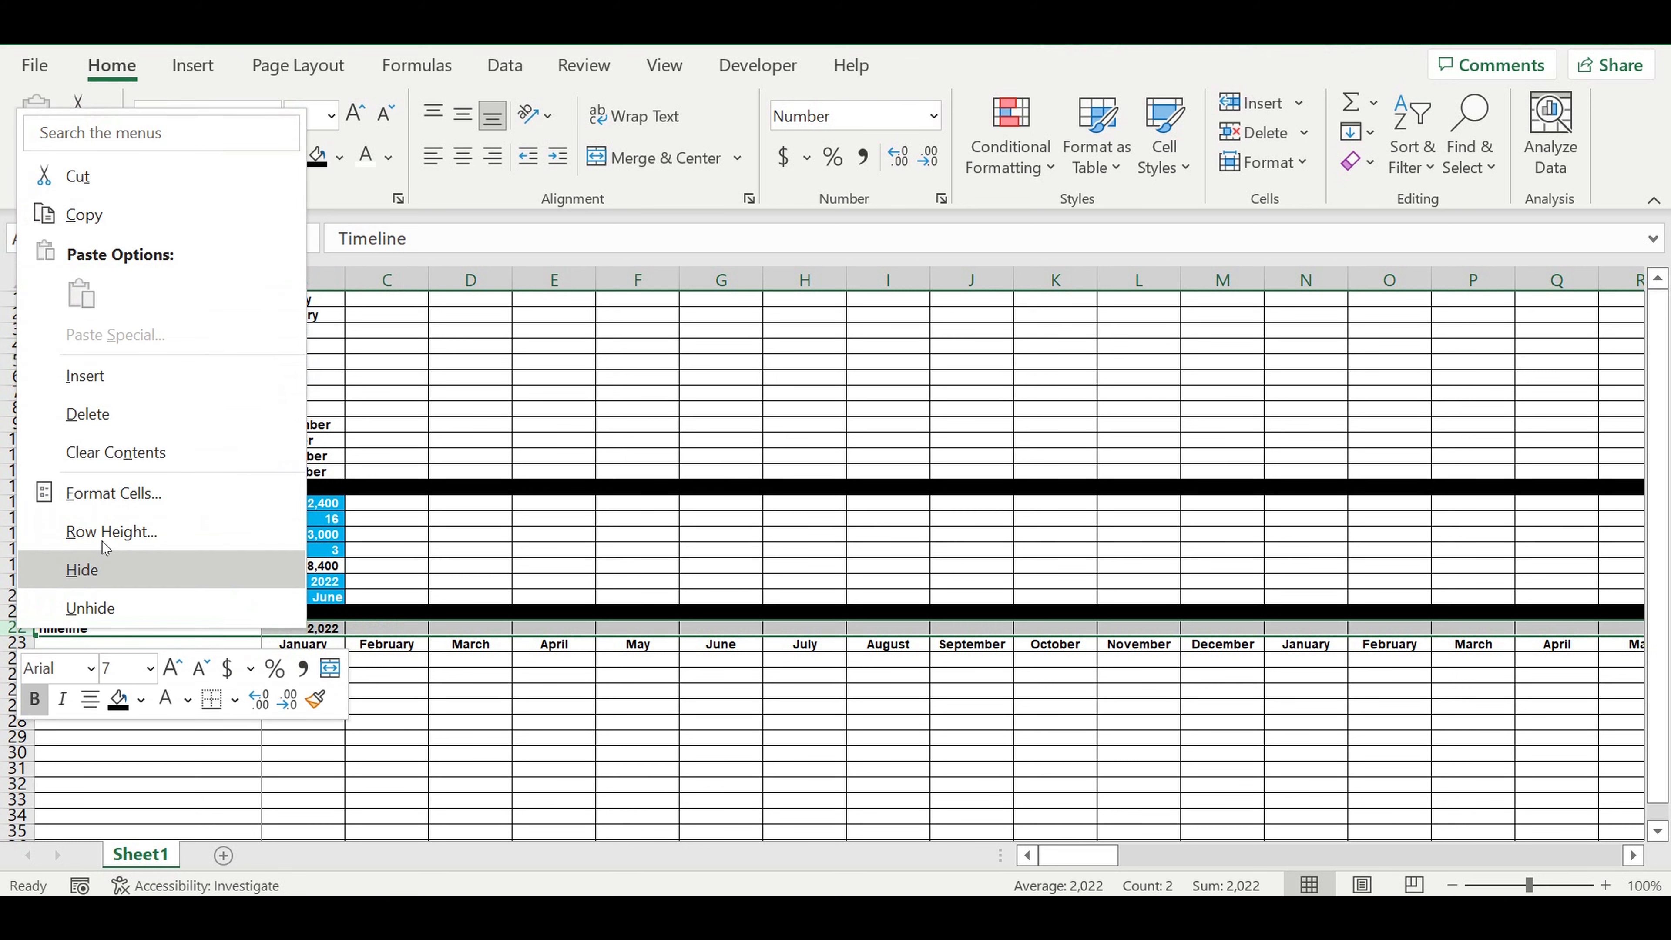
{"action": "left_click", "coordinate": [106, 494]}
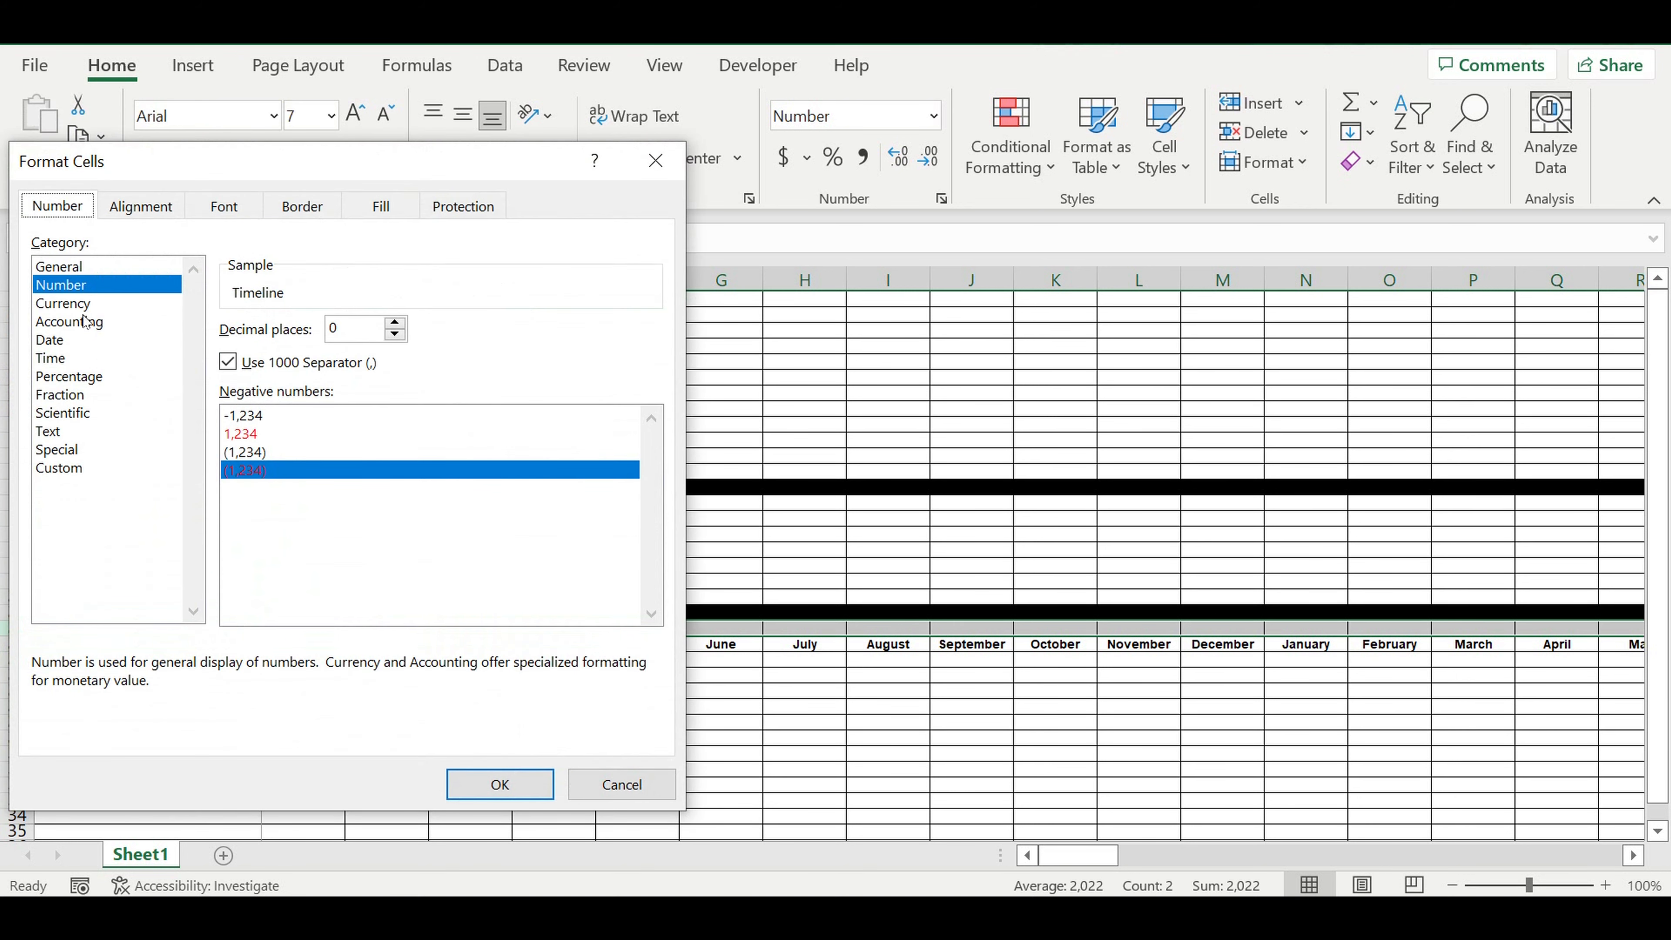
{"action": "left_click", "coordinate": [227, 362]}
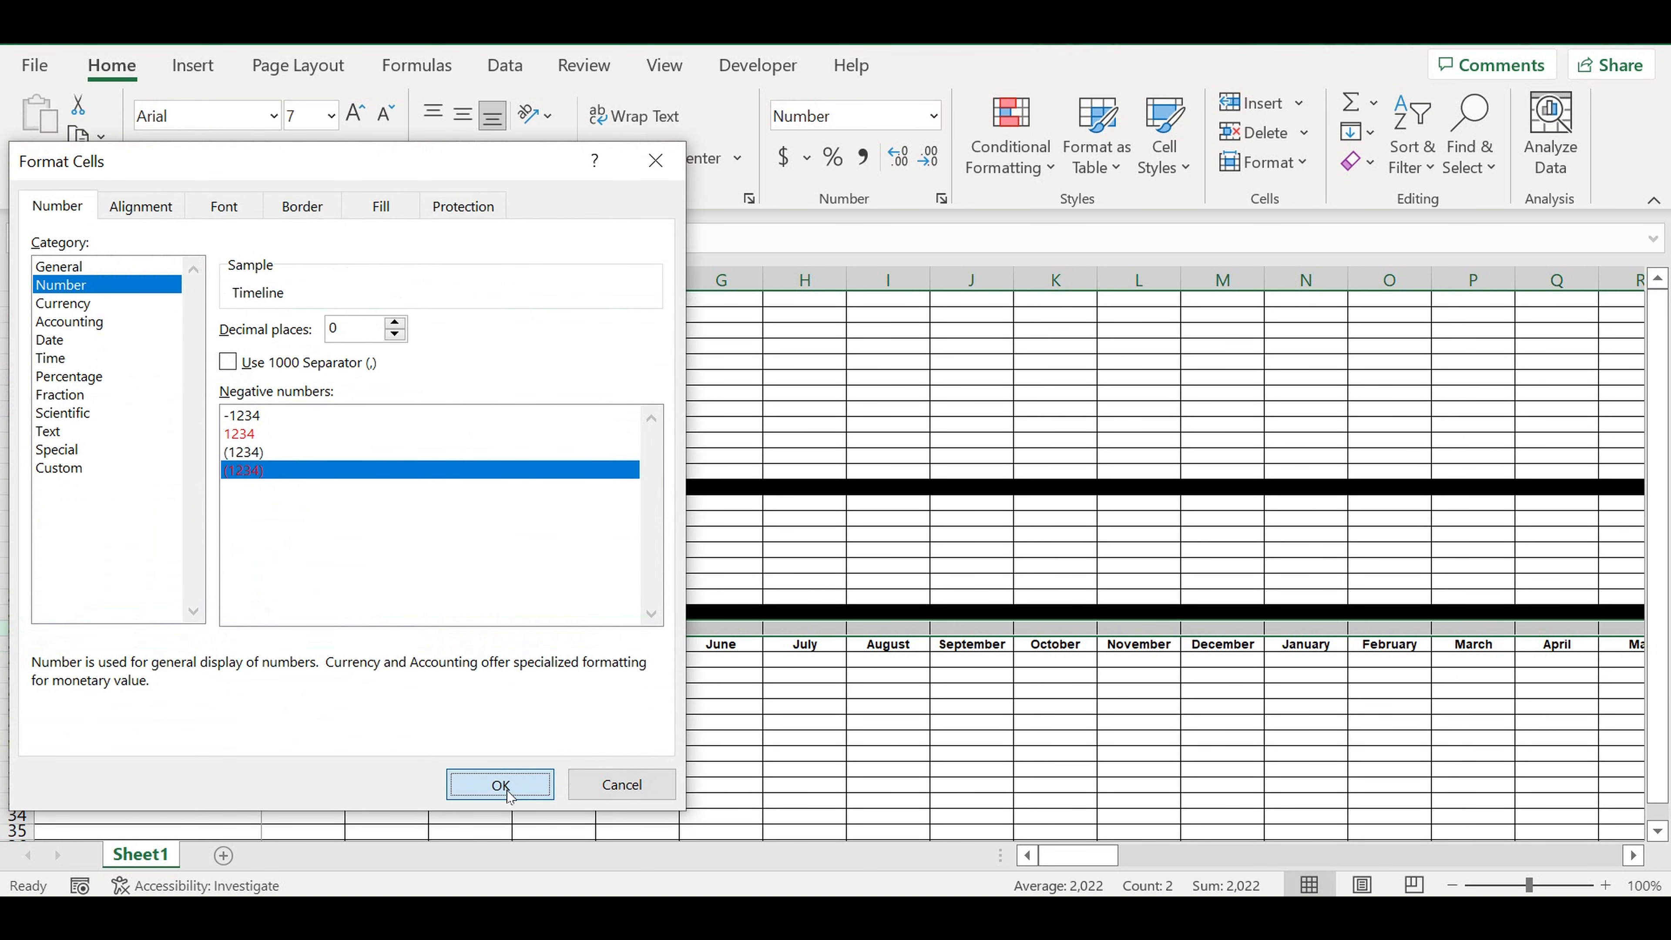
{"action": "left_click", "coordinate": [498, 785]}
{"action": "left_click", "coordinate": [415, 735]}
{"action": "left_click", "coordinate": [305, 618]}
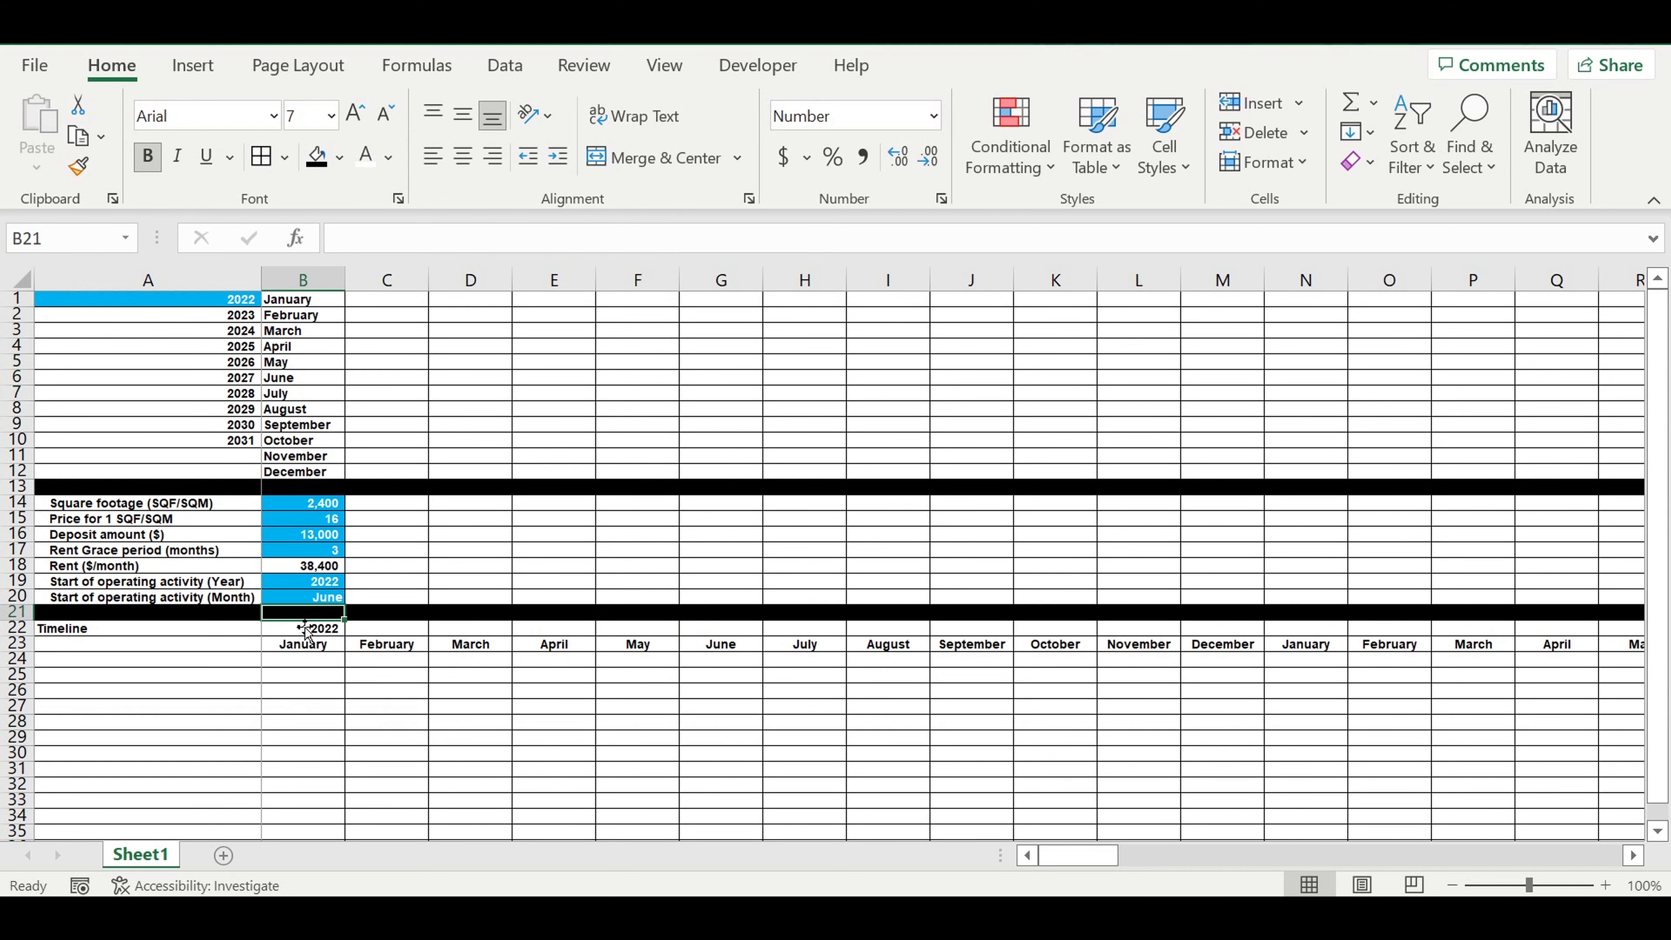
{"action": "left_click", "coordinate": [312, 625]}
{"action": "left_click", "coordinate": [463, 156]}
- Enter =B22 in C22, center it, and fill the formula across row 22 to the first December in M22
{"action": "left_click", "coordinate": [394, 631]}
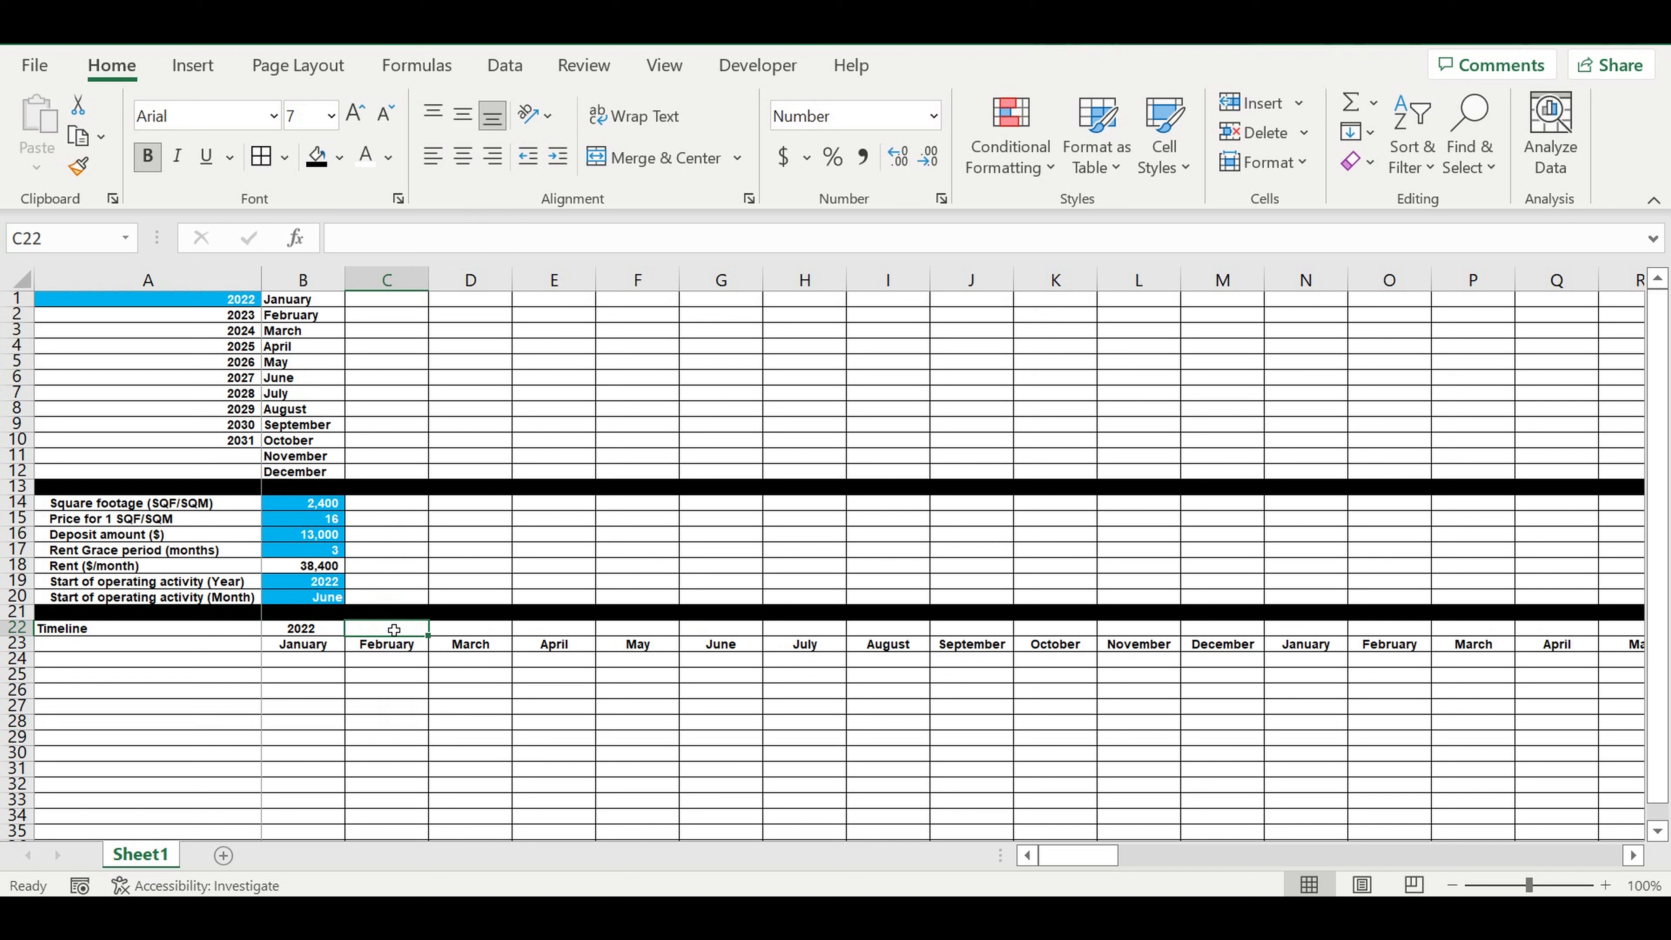
{"action": "type", "text": "="}
{"action": "left_click", "coordinate": [299, 631]}
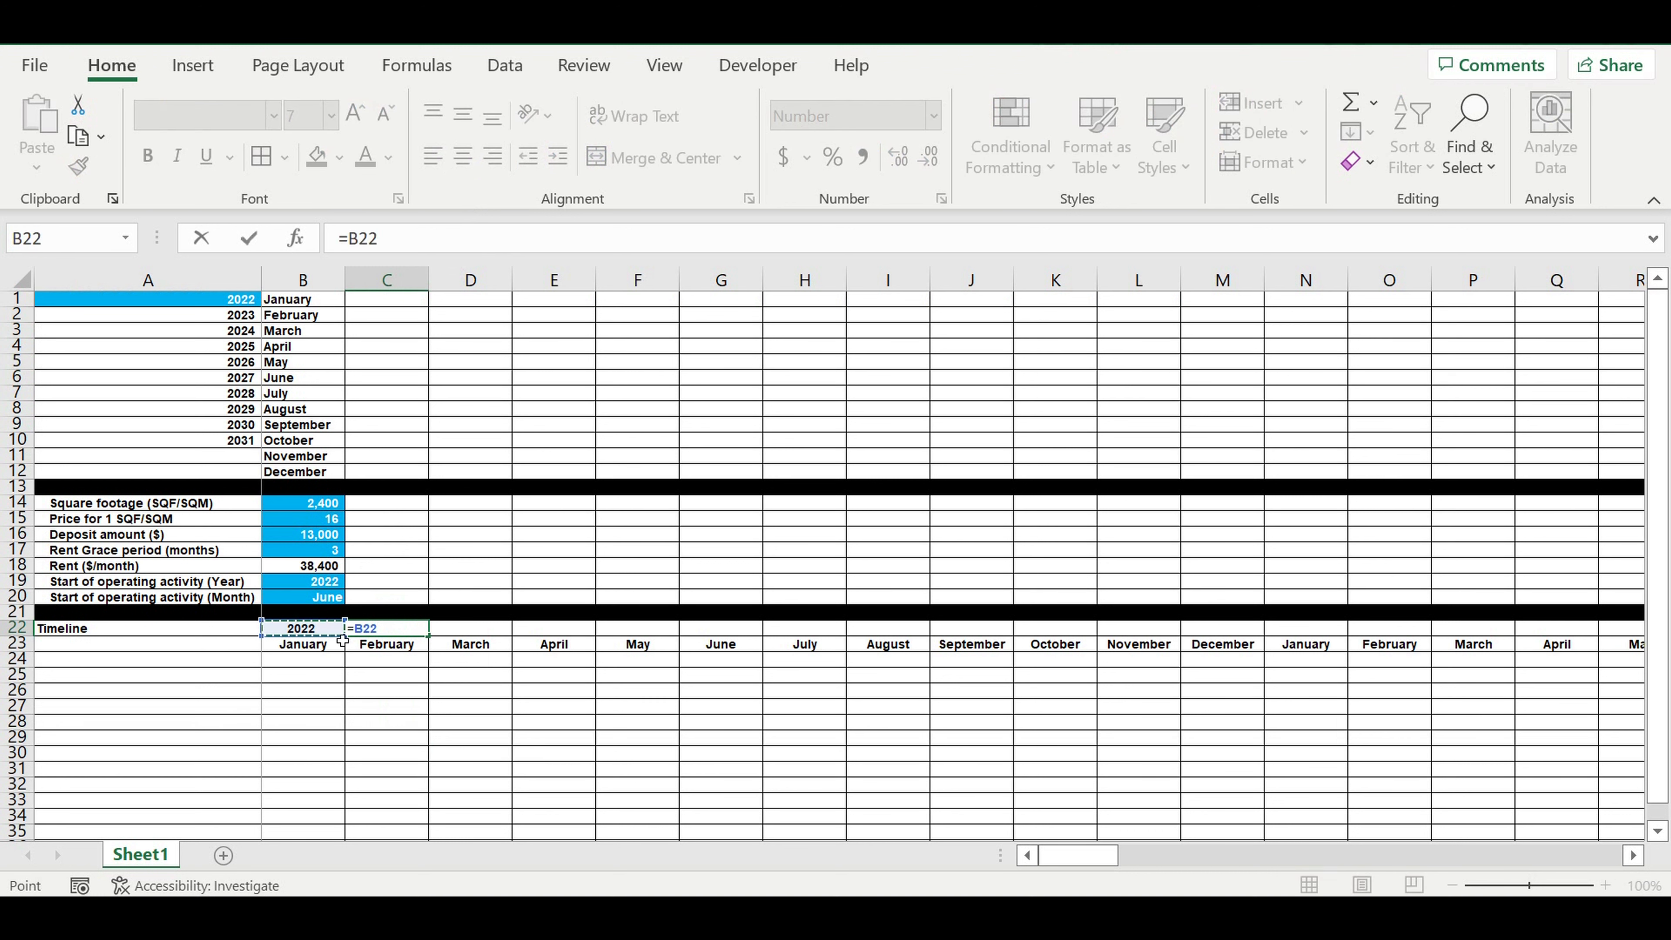
{"action": "key", "text": "Return"}
{"action": "left_click", "coordinate": [386, 631]}
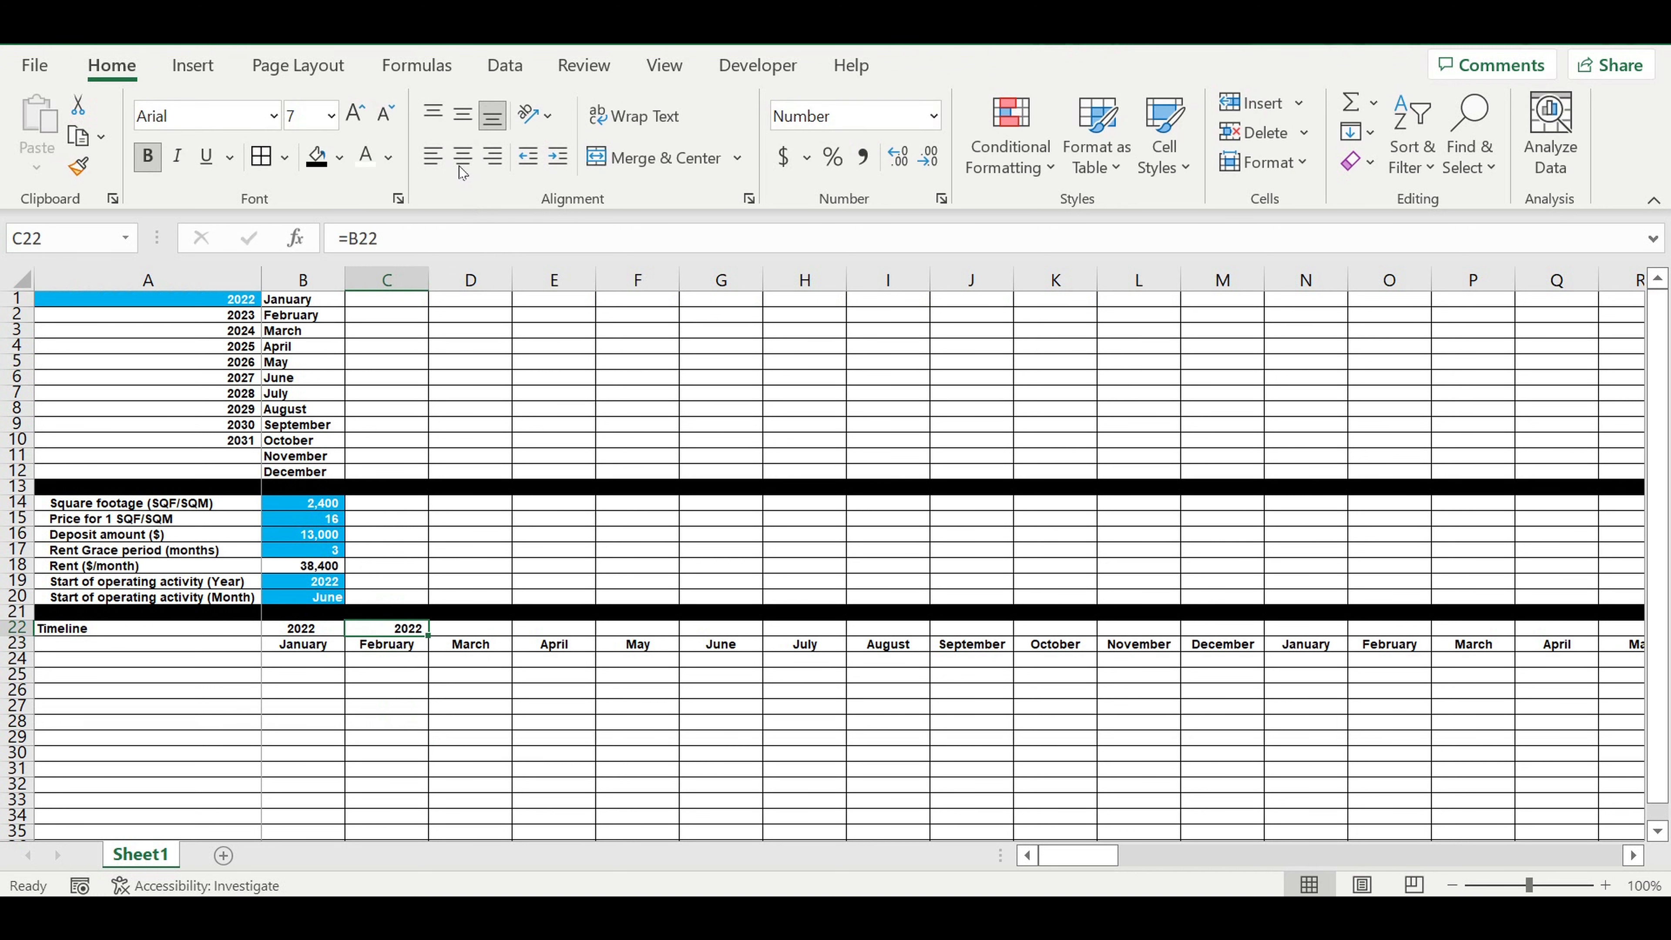
{"action": "left_click_drag", "start_coordinate": [432, 643], "coordinate": [1246, 601]}
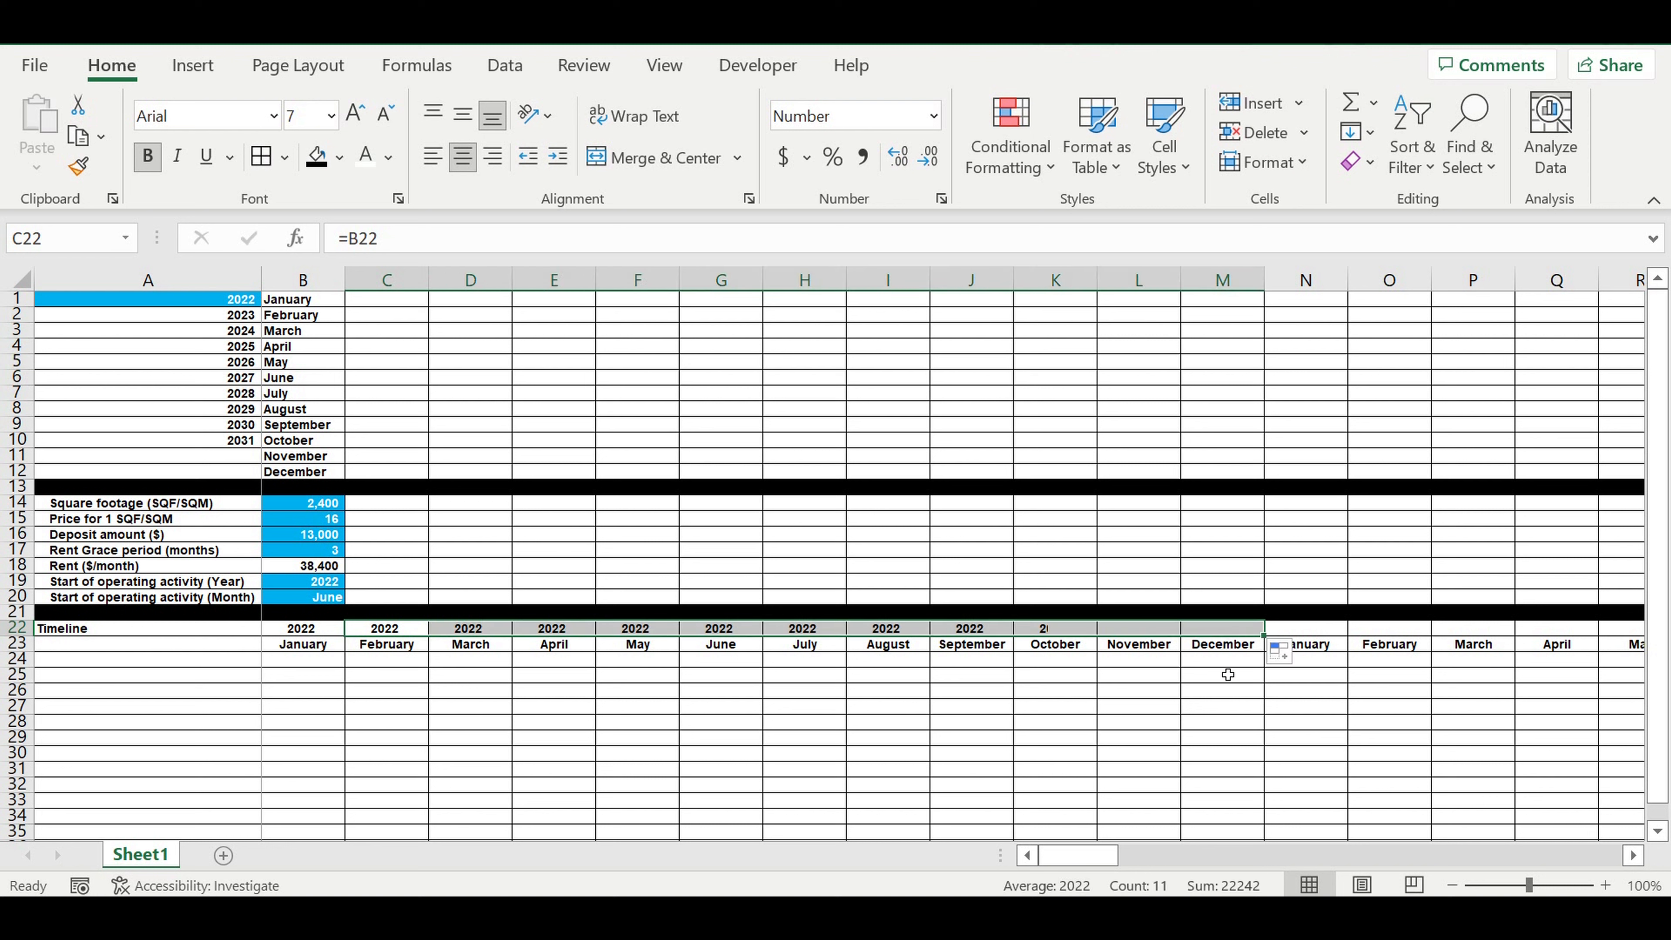
{"action": "left_click", "coordinate": [1205, 706]}
- Start the second year in N22 with the formula =B22+1 and center it horizontally
{"action": "left_click", "coordinate": [1308, 630]}
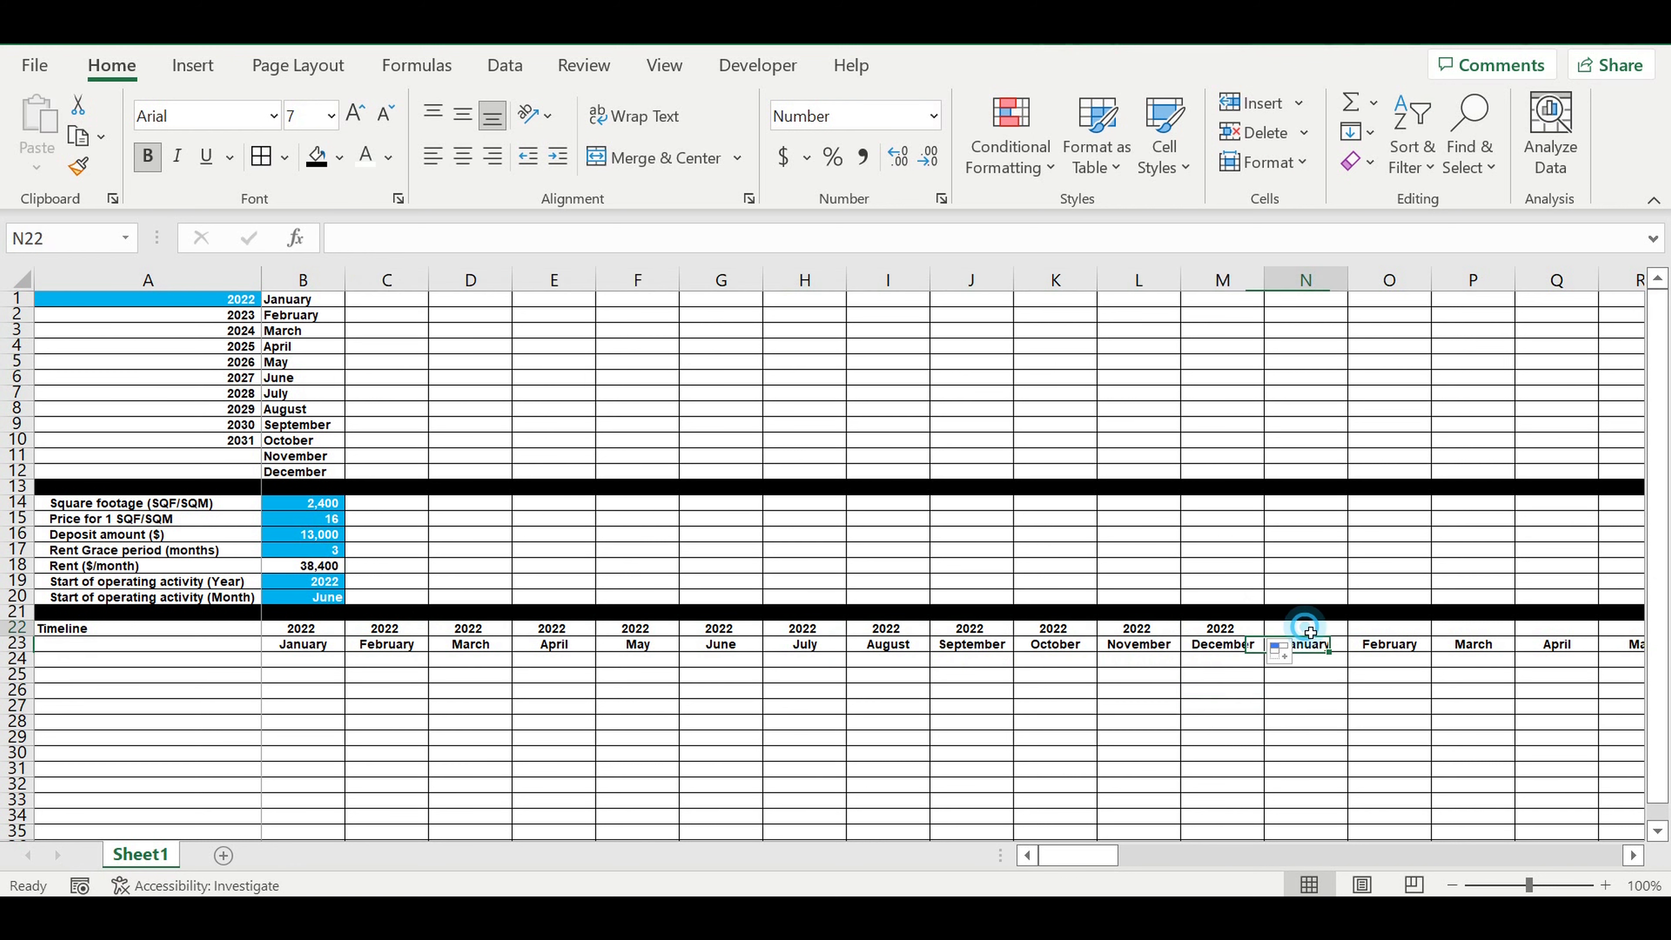
{"action": "type", "text": "="}
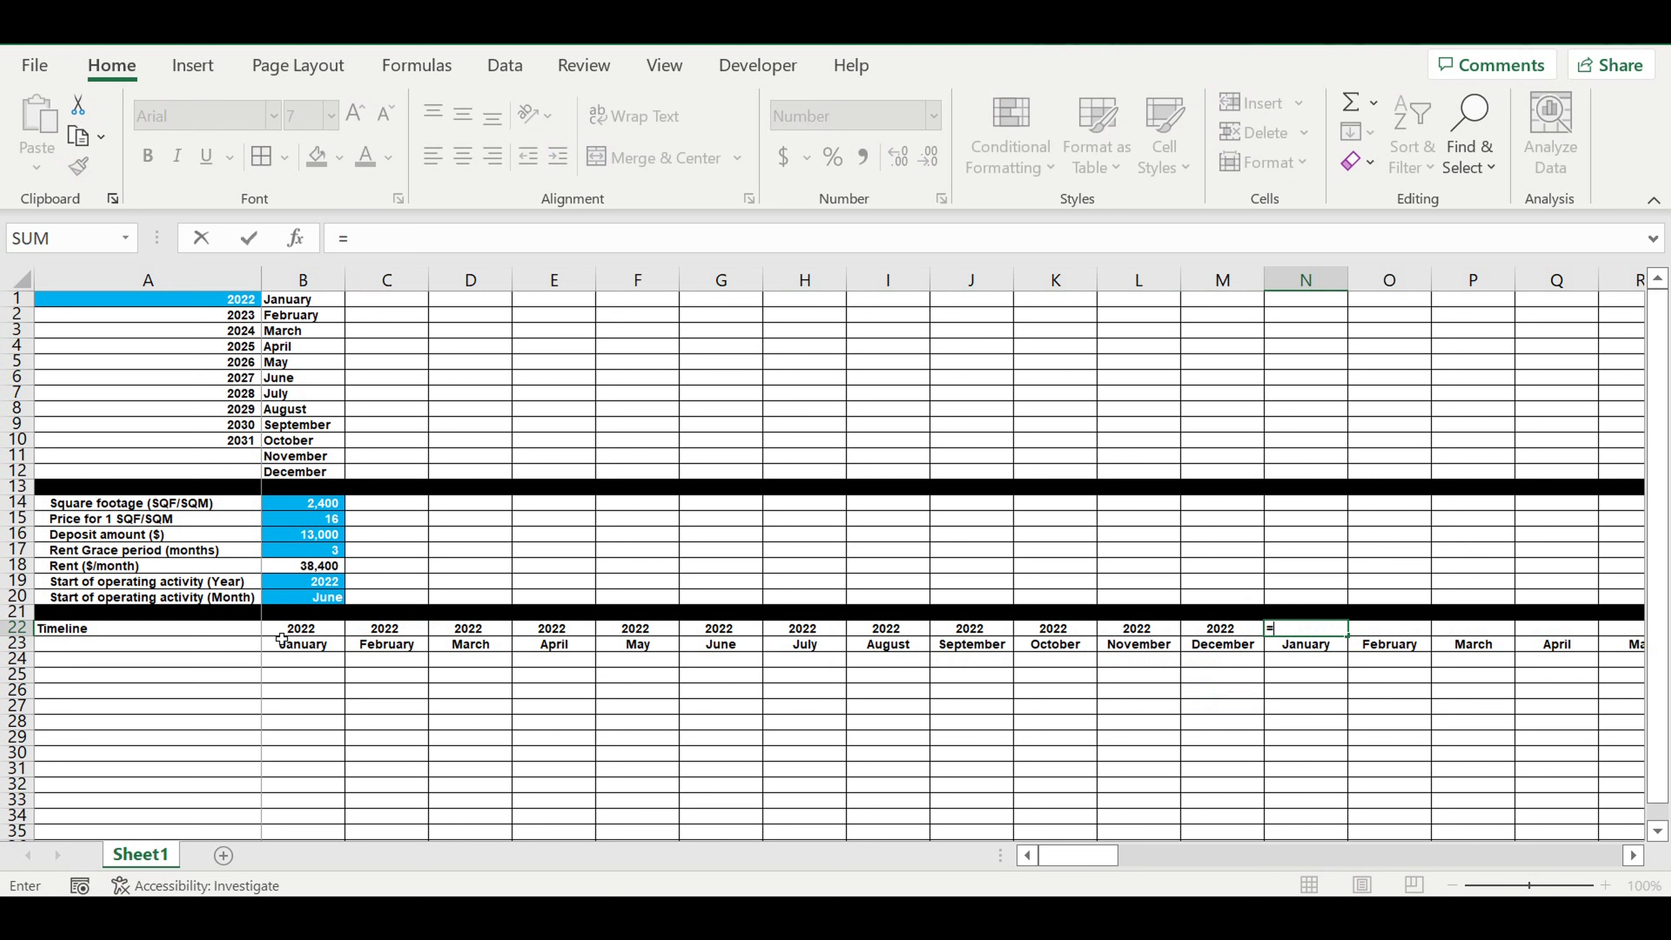
{"action": "left_click", "coordinate": [284, 634]}
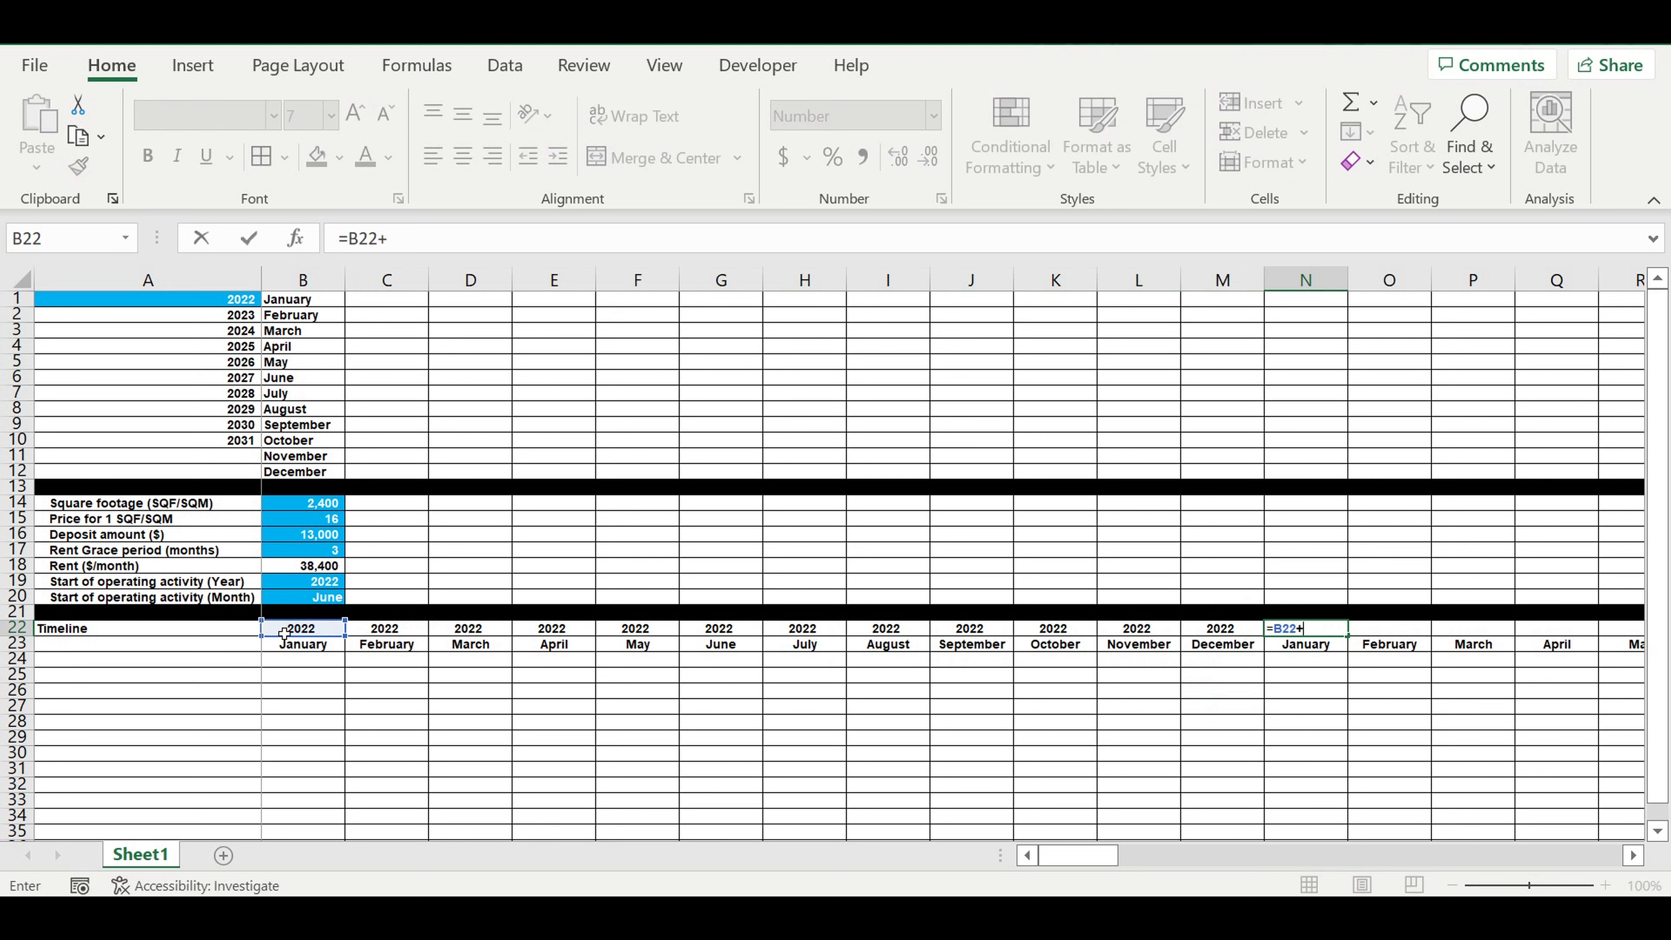
{"action": "type", "text": "+1"}
{"action": "key", "text": "Return"}
{"action": "left_click", "coordinate": [1303, 632]}
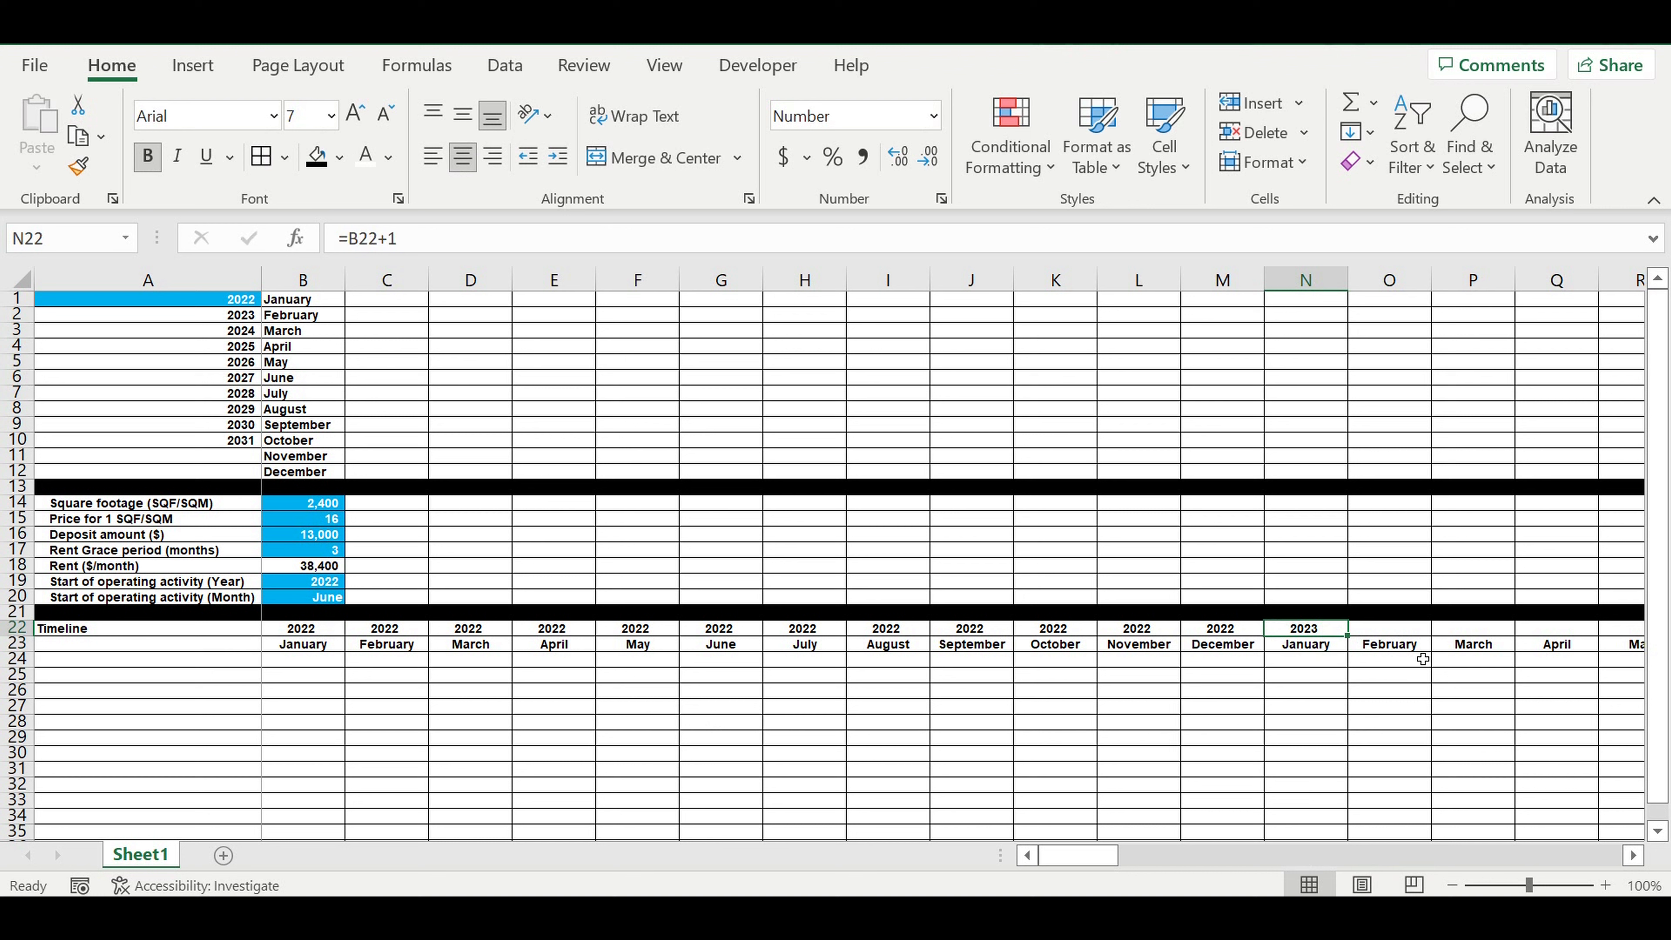
- Enter =N22 in O22 to repeat the second year and center the value horizontally
{"action": "left_click", "coordinate": [1392, 630]}
{"action": "type", "text": "="}
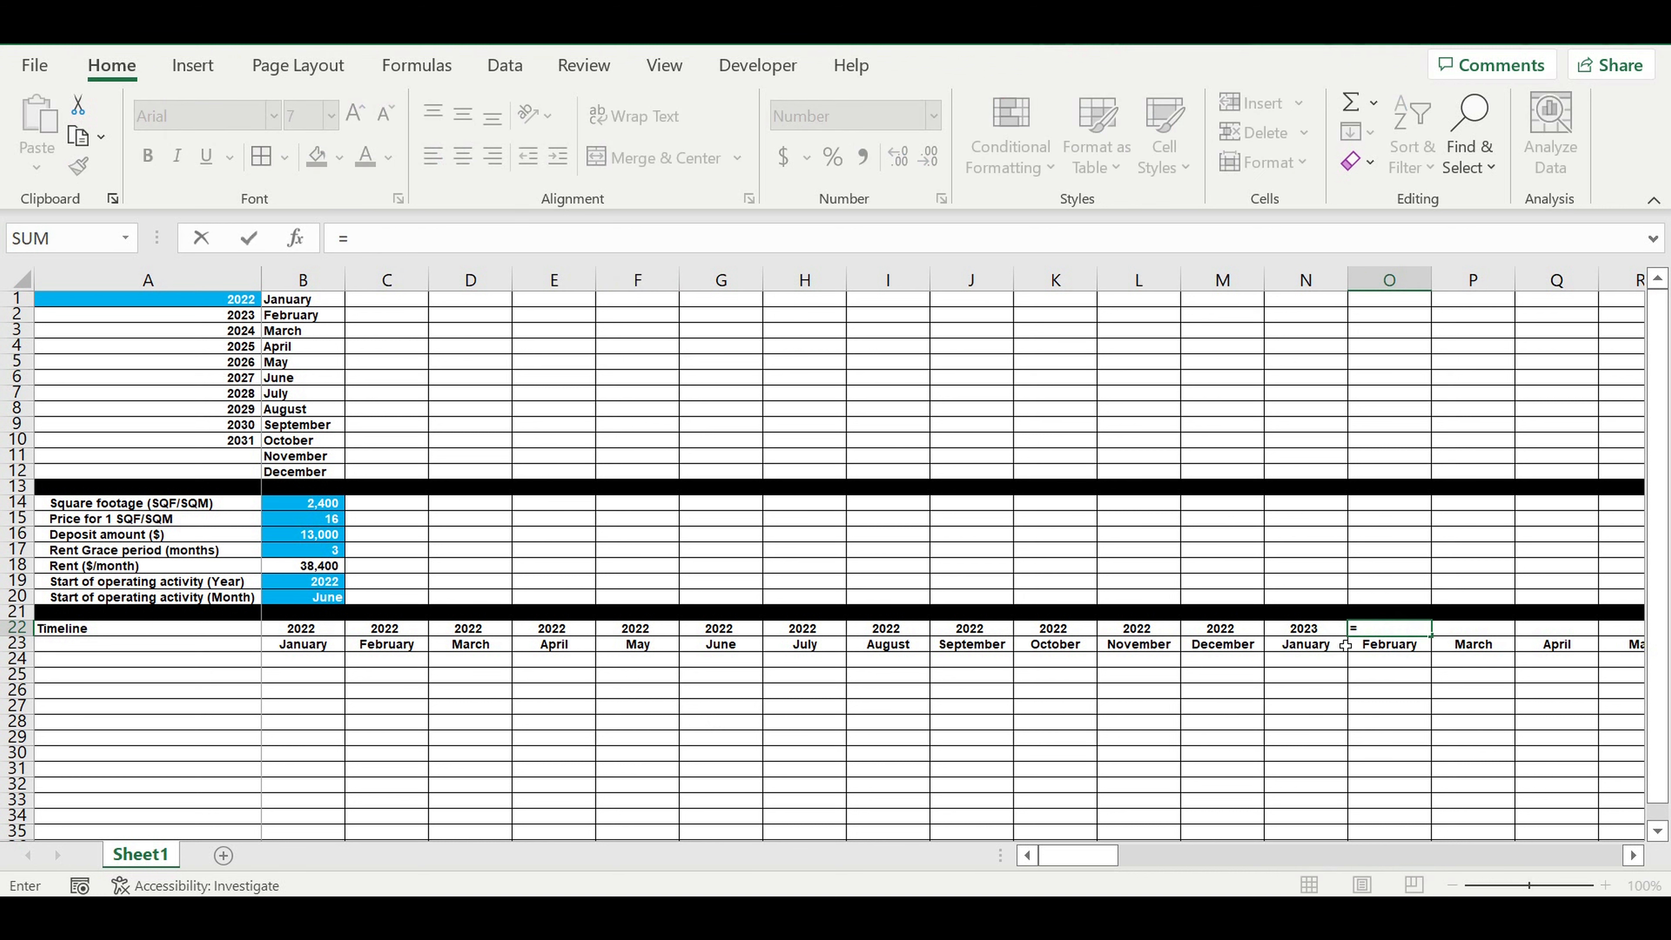
{"action": "left_click", "coordinate": [1308, 634]}
{"action": "key", "text": "Return"}
{"action": "left_click", "coordinate": [1392, 631]}
{"action": "left_click", "coordinate": [463, 156]}
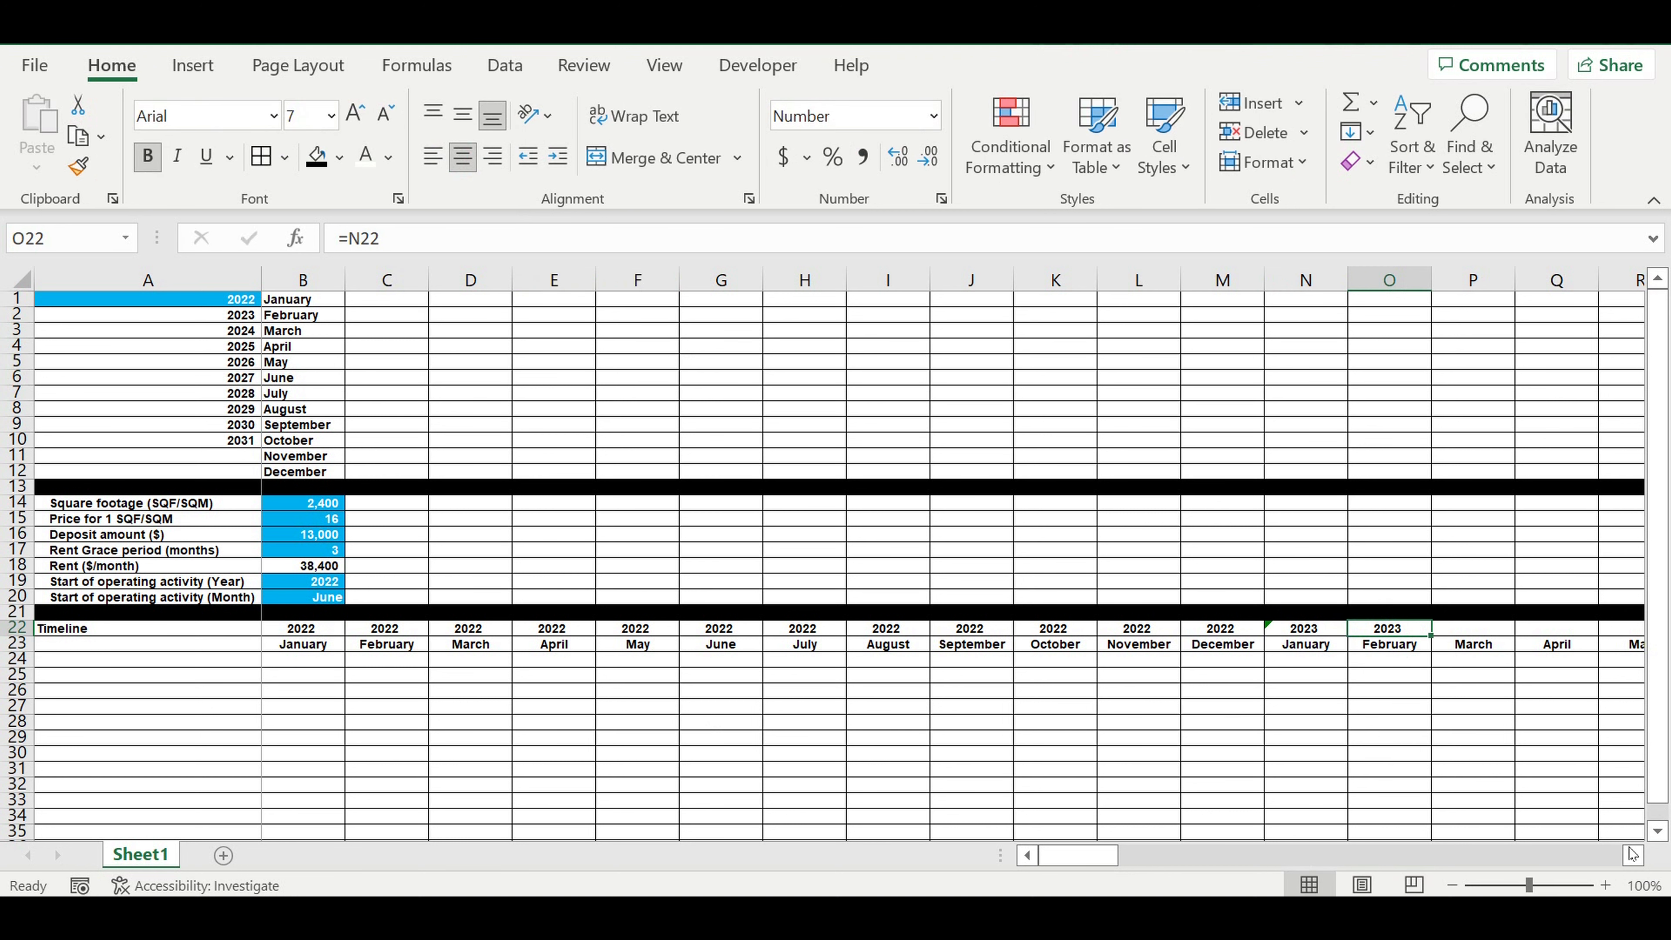
- Fill the O22 formula across row 22 to the second year's December in Y22
{"action": "left_click", "coordinate": [1635, 855]}
{"action": "left_click", "coordinate": [1635, 856]}
{"action": "left_click", "coordinate": [1635, 856]}
{"action": "left_click", "coordinate": [1635, 856]}
{"action": "left_click", "coordinate": [1634, 855]}
{"action": "left_click", "coordinate": [1634, 856]}
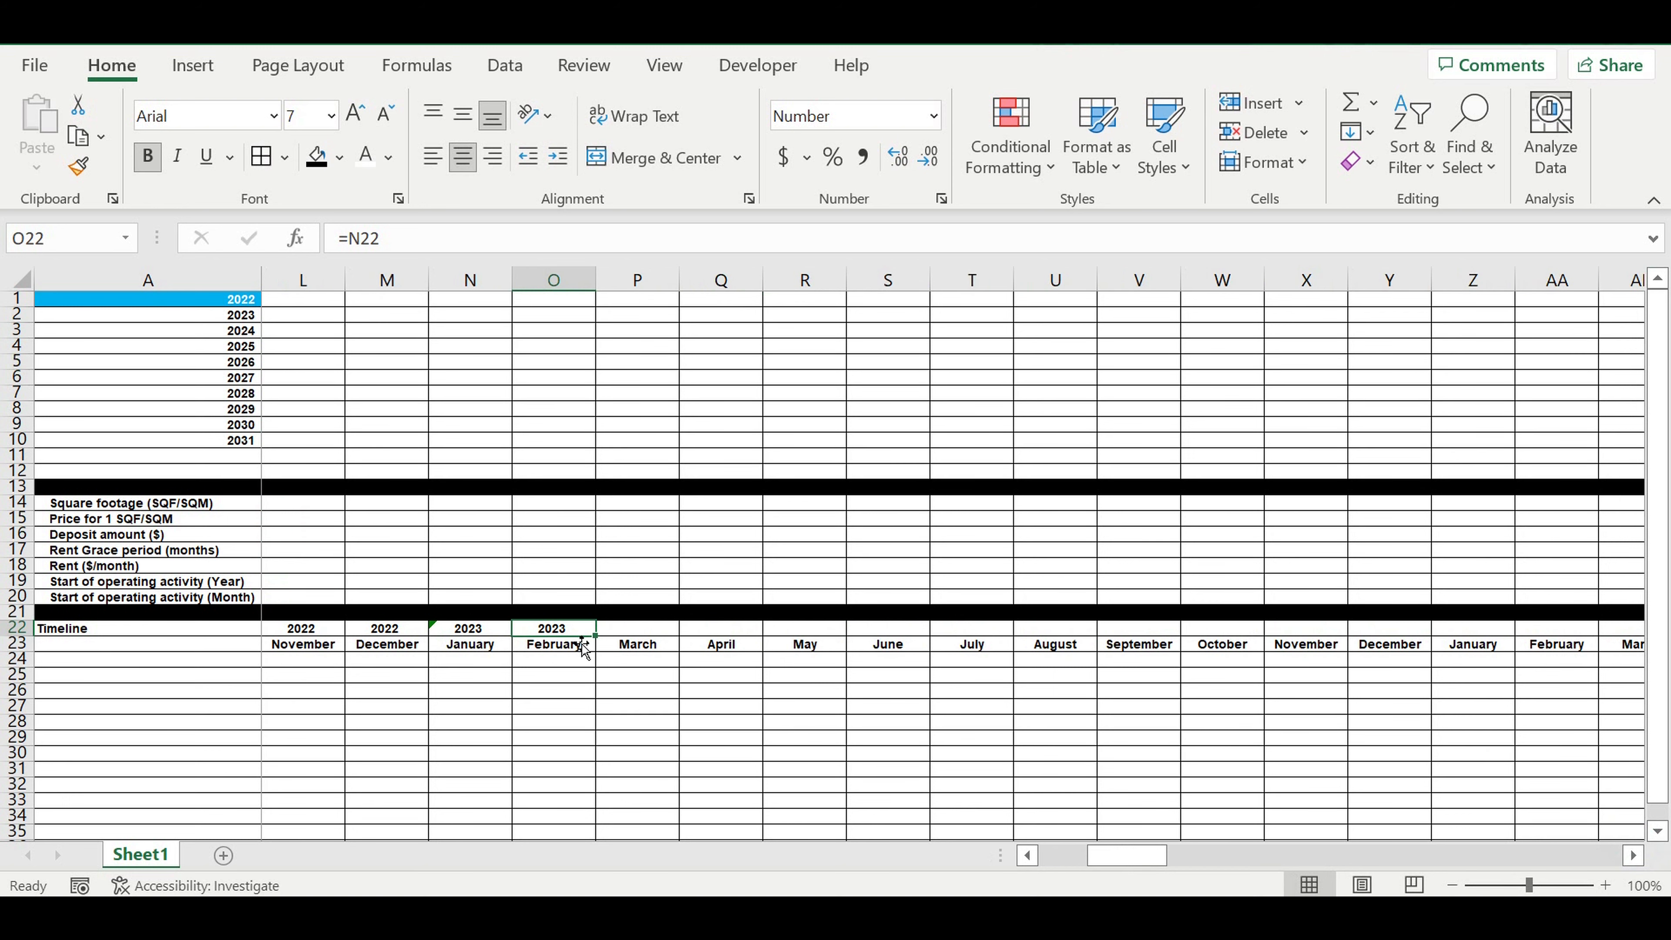
{"action": "left_click_drag", "start_coordinate": [602, 640], "coordinate": [1407, 639]}
{"action": "left_click", "coordinate": [1244, 725]}
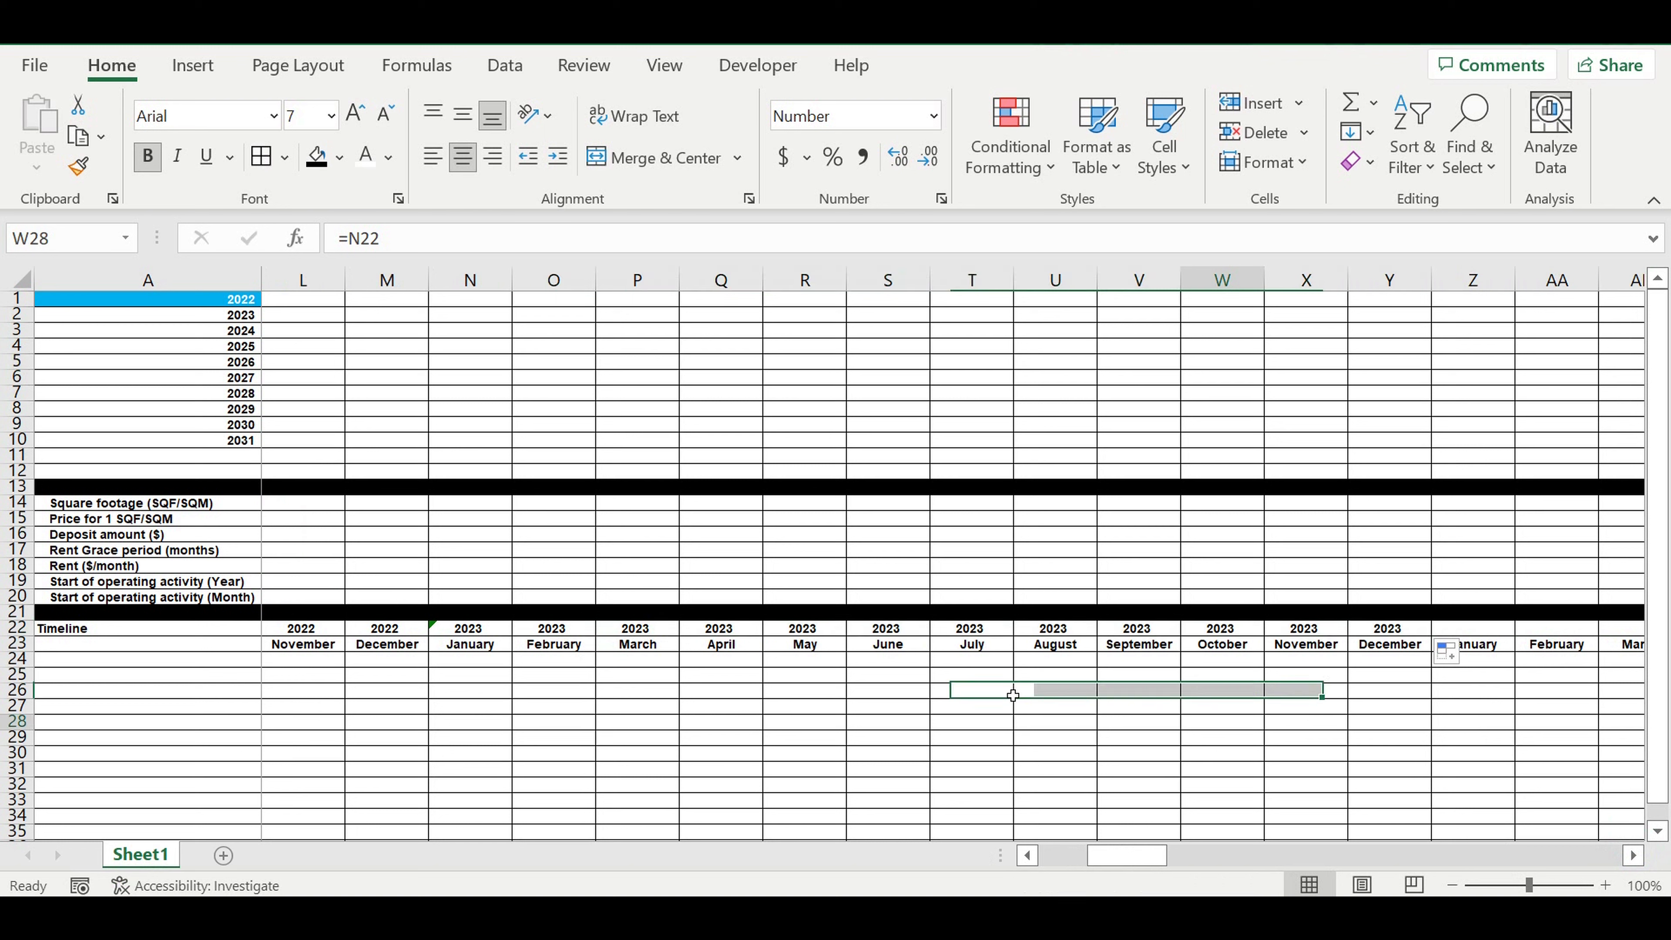
- Copy the second year's twelve cells N22:Y22 and paste them starting at Z22 for the third year
{"action": "left_click_drag", "start_coordinate": [465, 631], "coordinate": [1344, 629]}
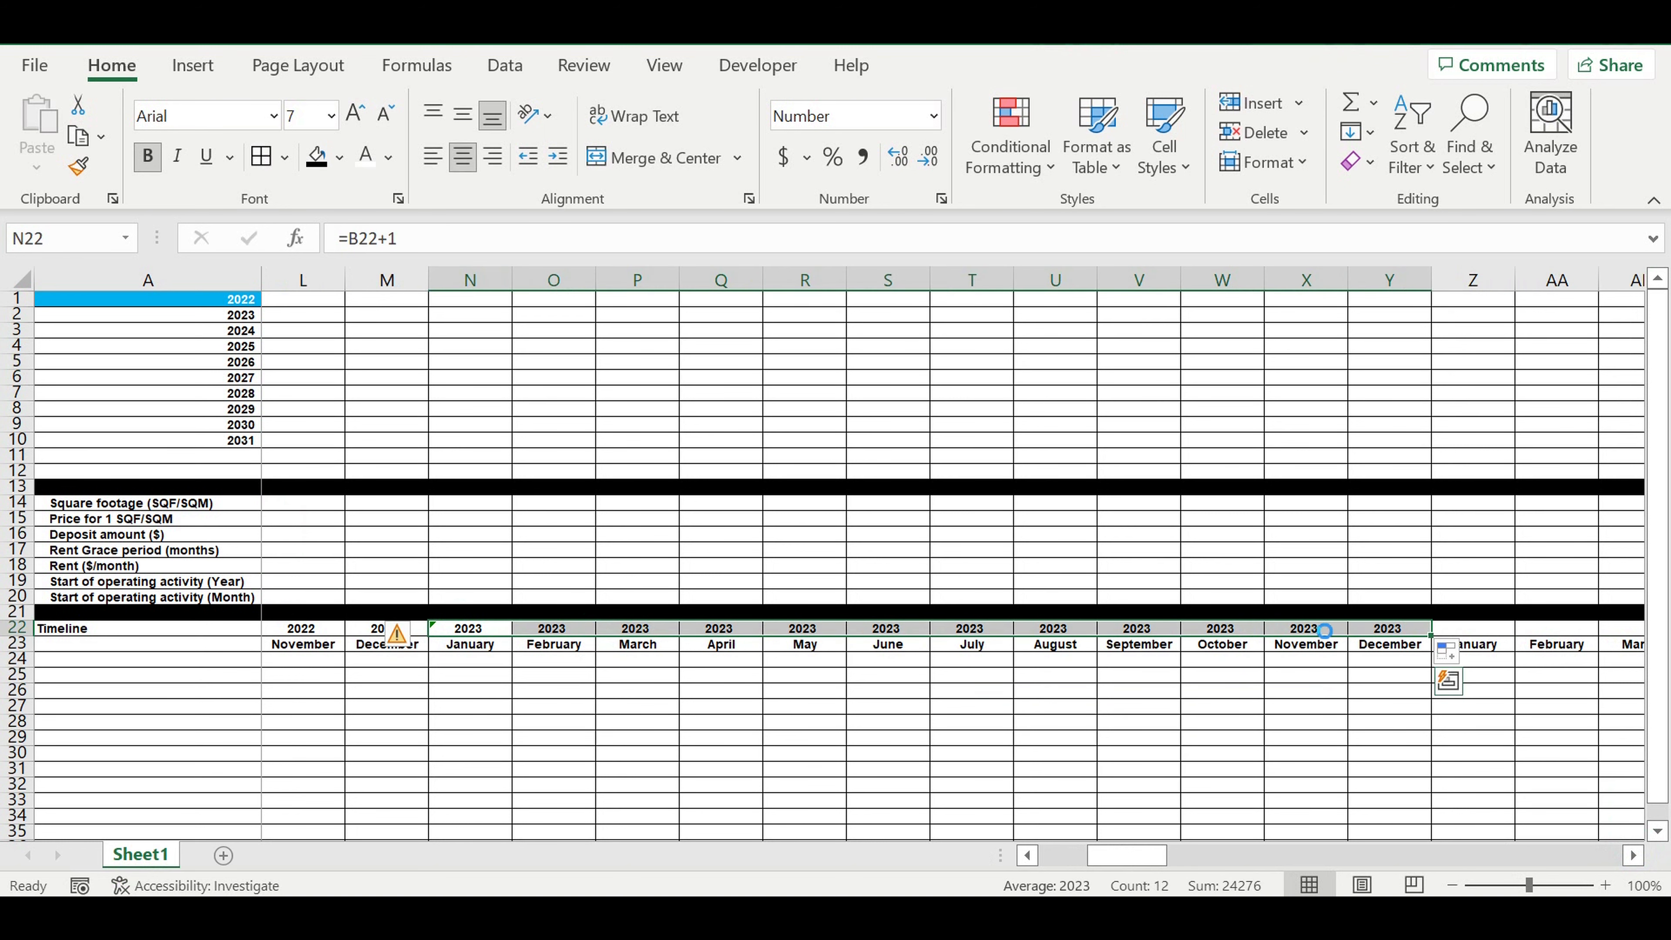
{"action": "key", "text": "ctrl+c"}
{"action": "left_click", "coordinate": [1474, 629]}
{"action": "key", "text": "ctrl+v"}
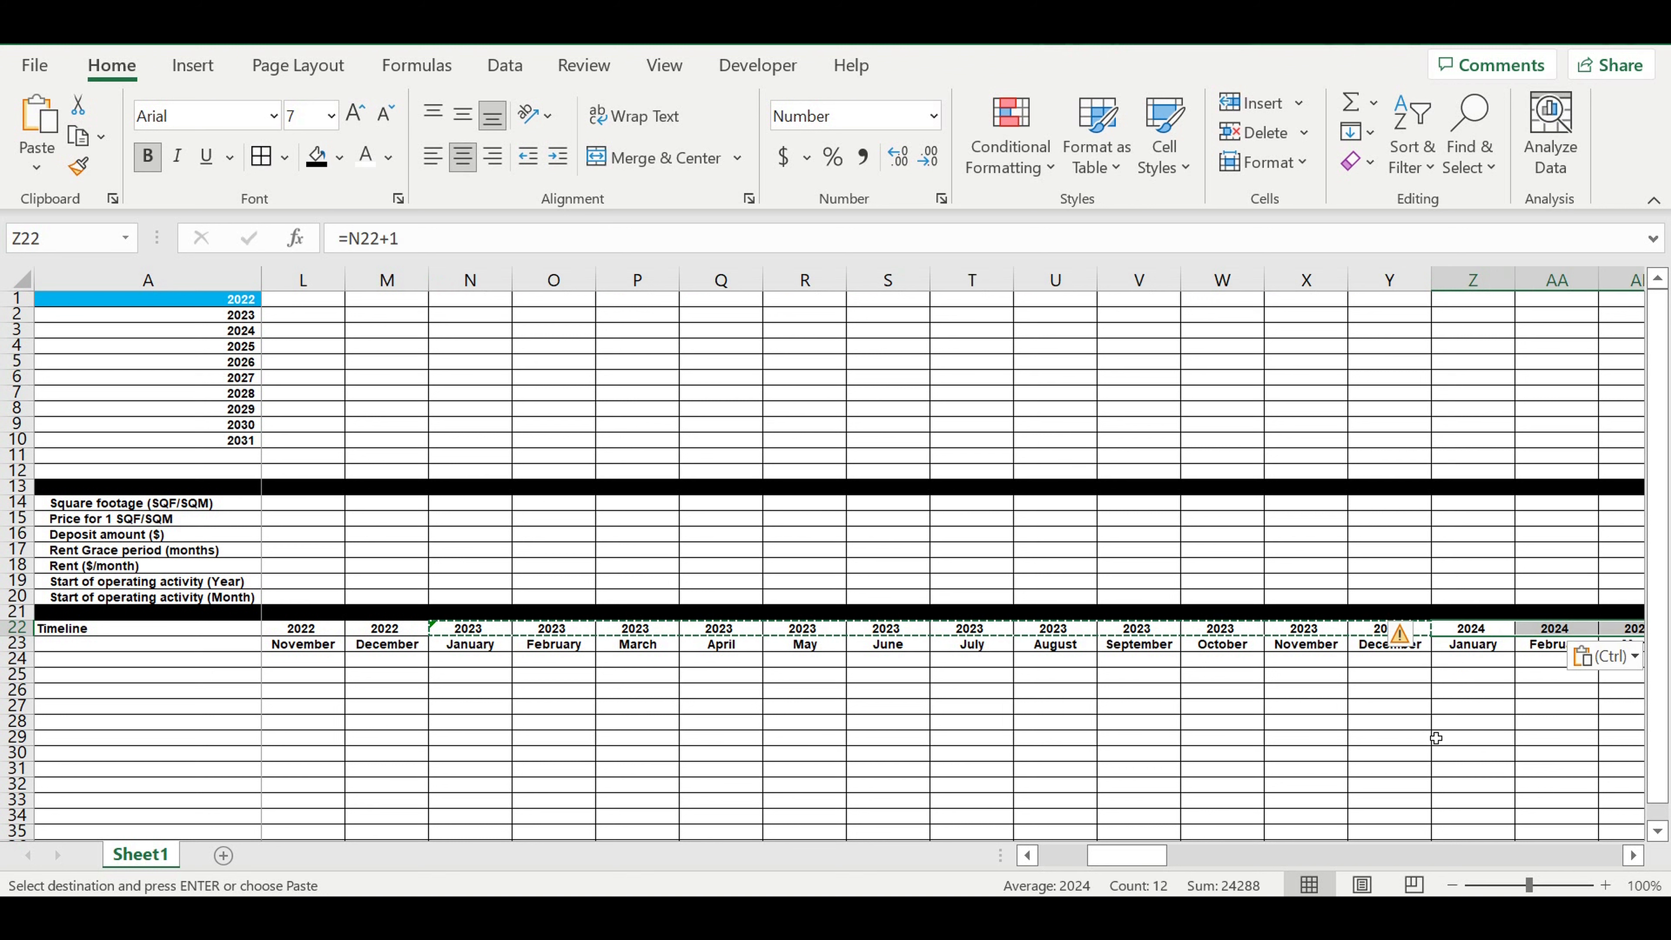
- Paste the copied twelve-month year block at AL22 and at AX22 for the fourth and fifth years
{"action": "left_click_drag", "start_coordinate": [1127, 856], "coordinate": [1218, 853]}
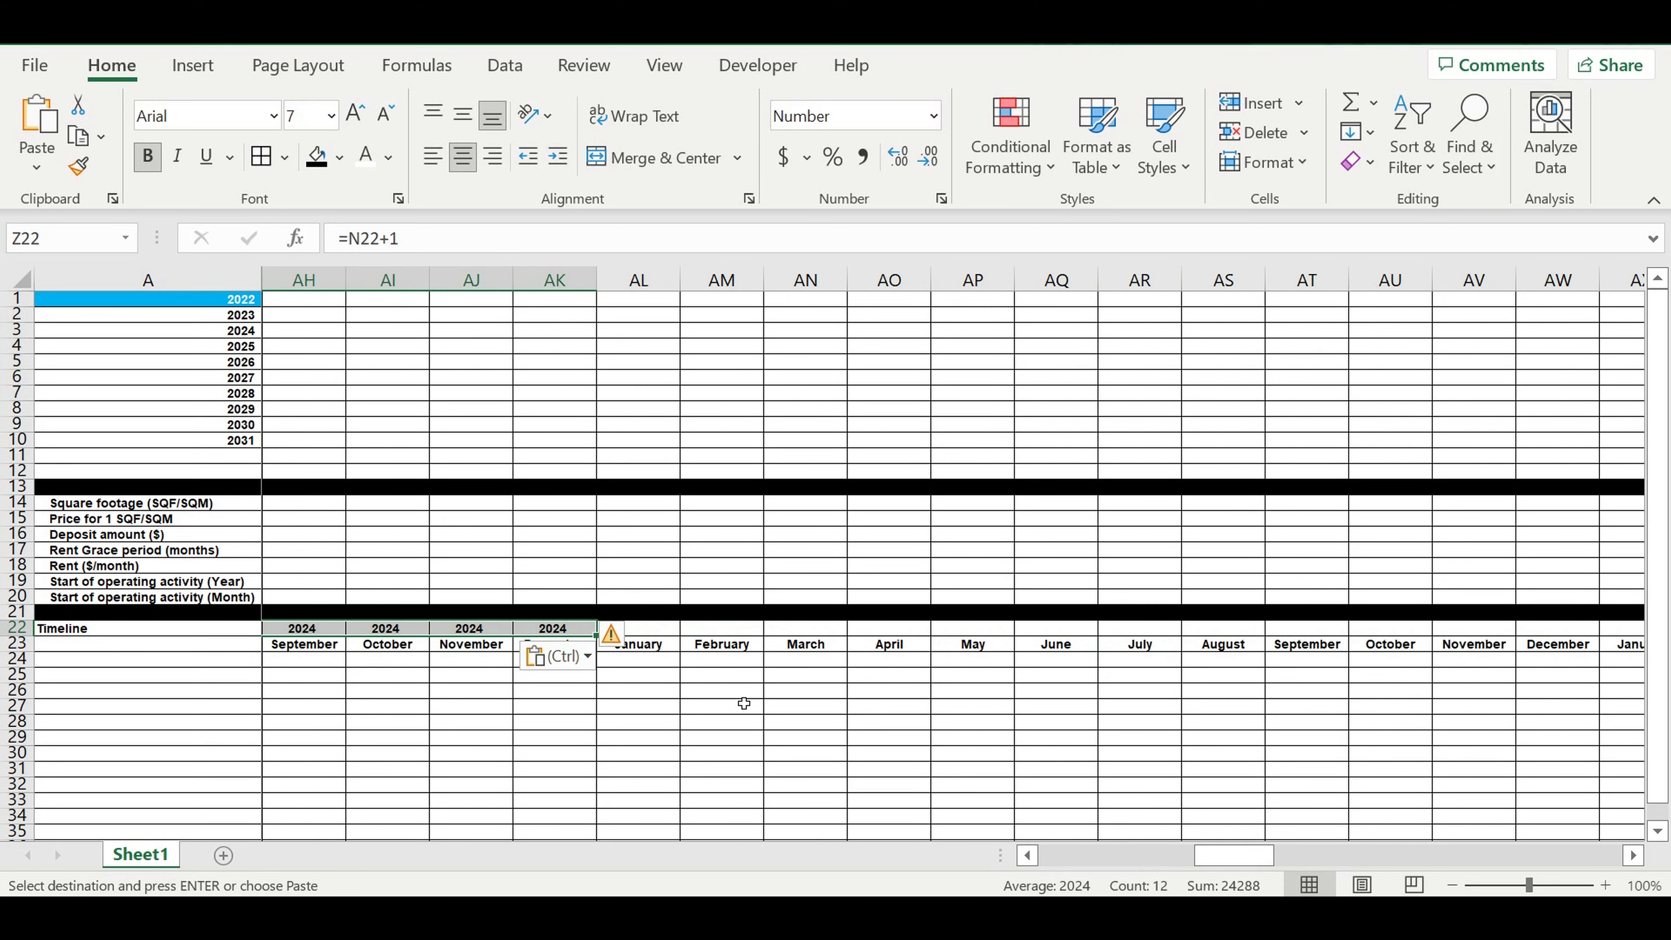
{"action": "left_click", "coordinate": [667, 635]}
{"action": "key", "text": "ctrl+v"}
{"action": "left_click_drag", "start_coordinate": [1260, 861], "coordinate": [1293, 854]}
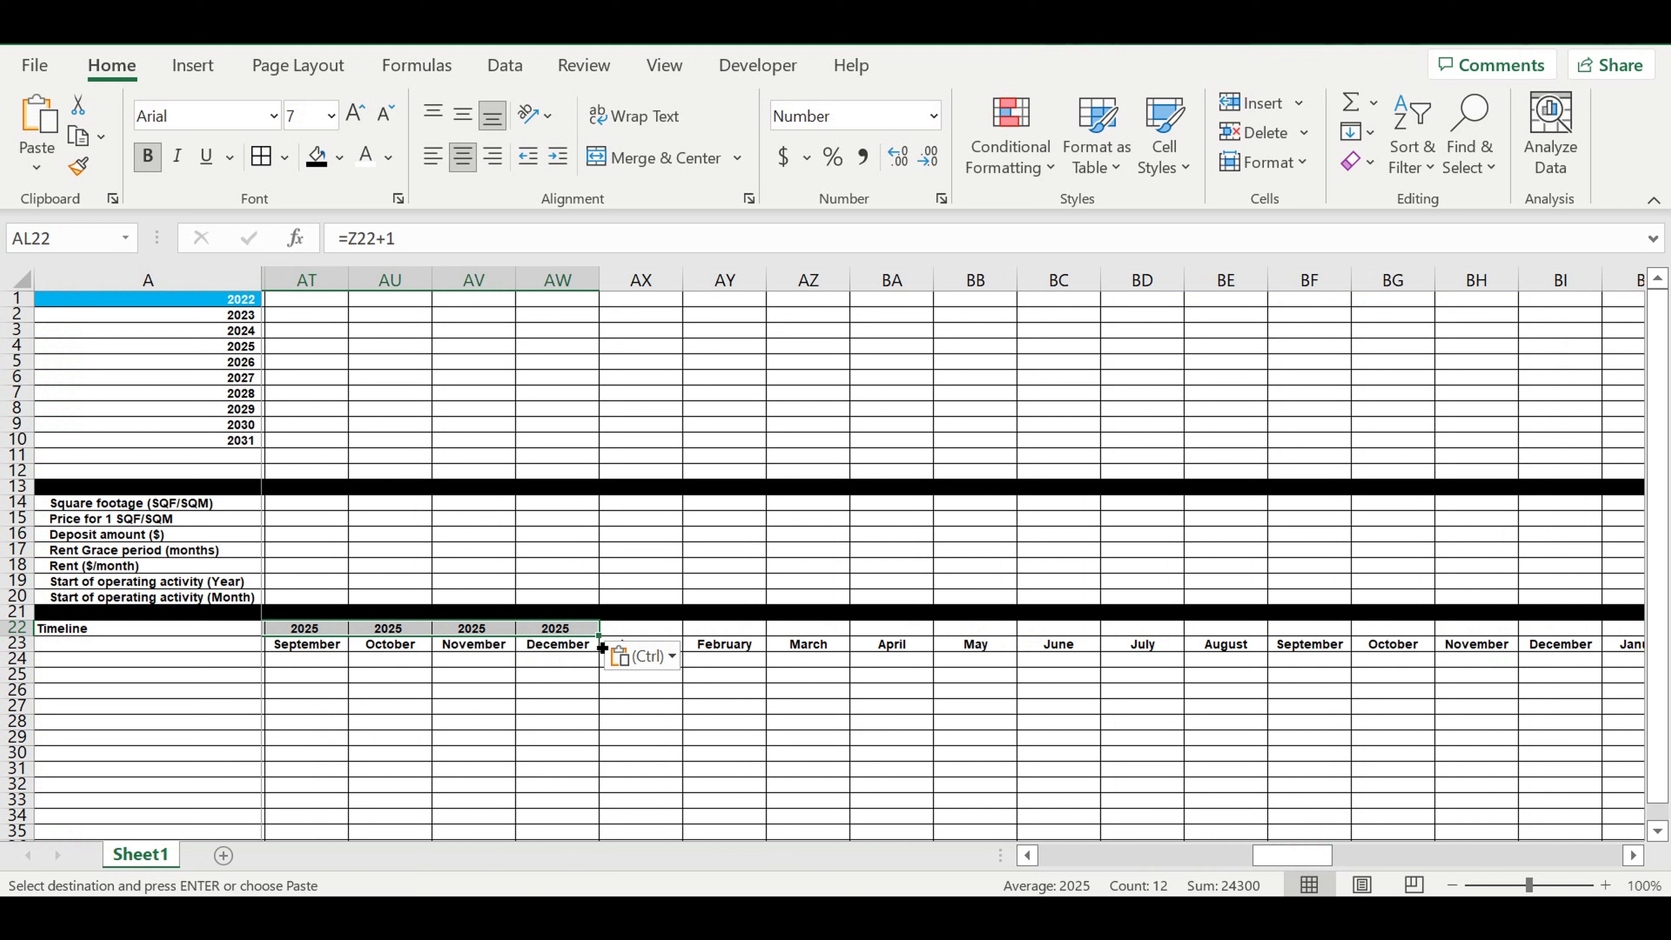
{"action": "left_click", "coordinate": [637, 631]}
{"action": "key", "text": "ctrl+v"}
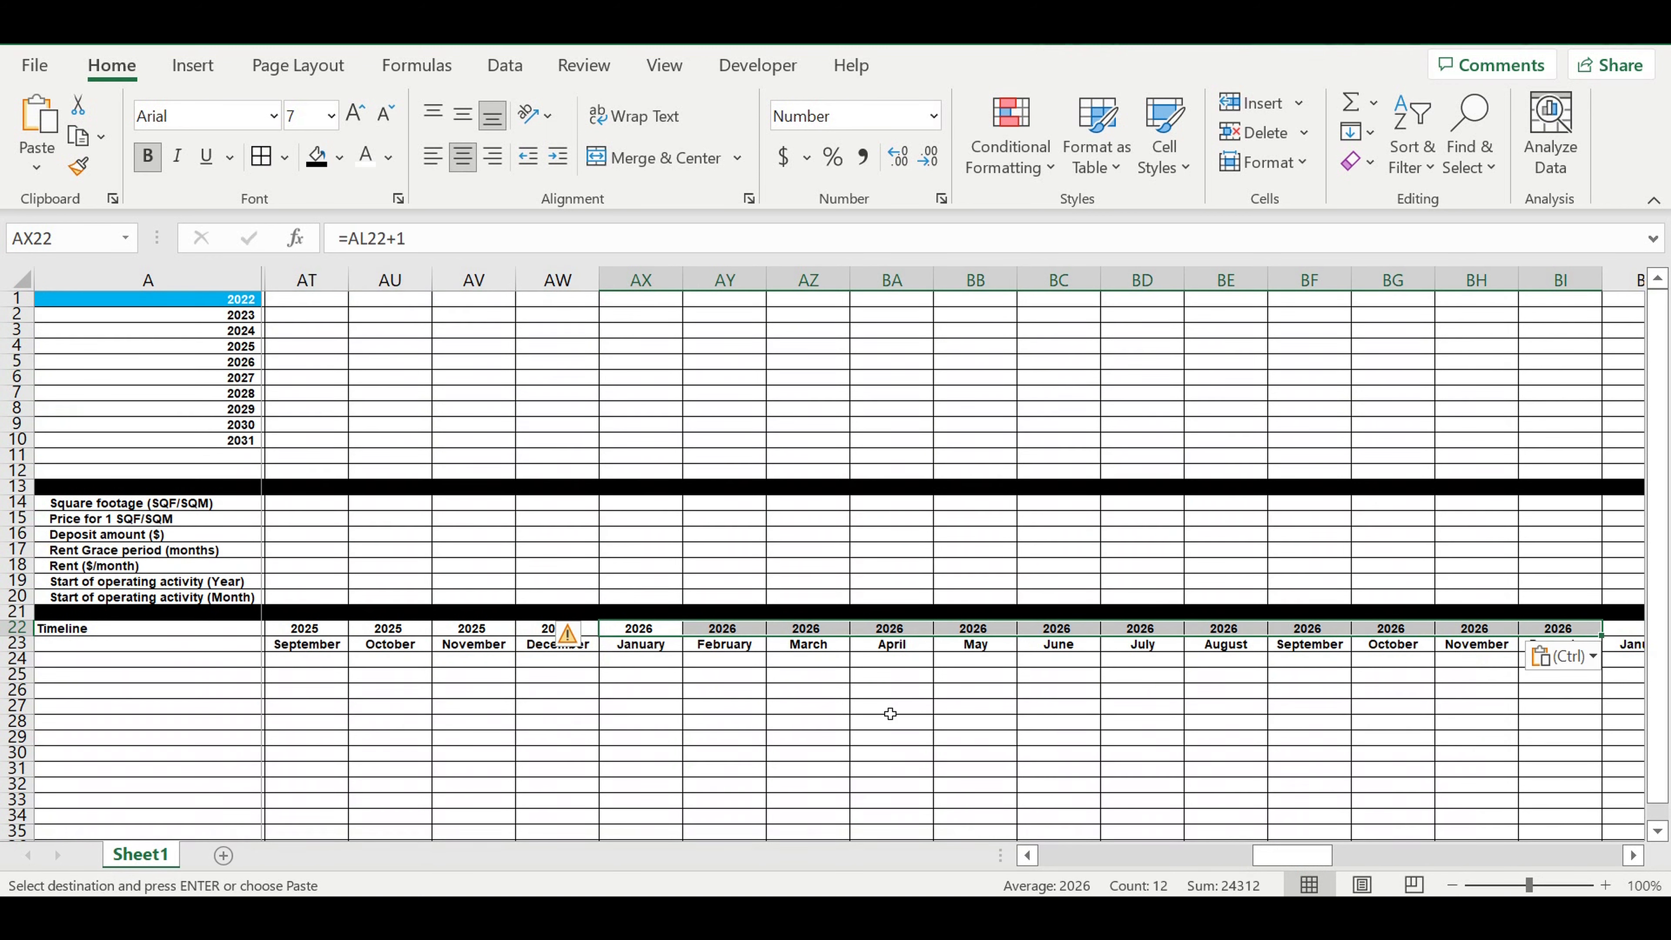
- Paste the copied year block into BJ22:BU22 and again from BV22 for the sixth and seventh years
{"action": "left_click_drag", "start_coordinate": [1324, 855], "coordinate": [1382, 856]}
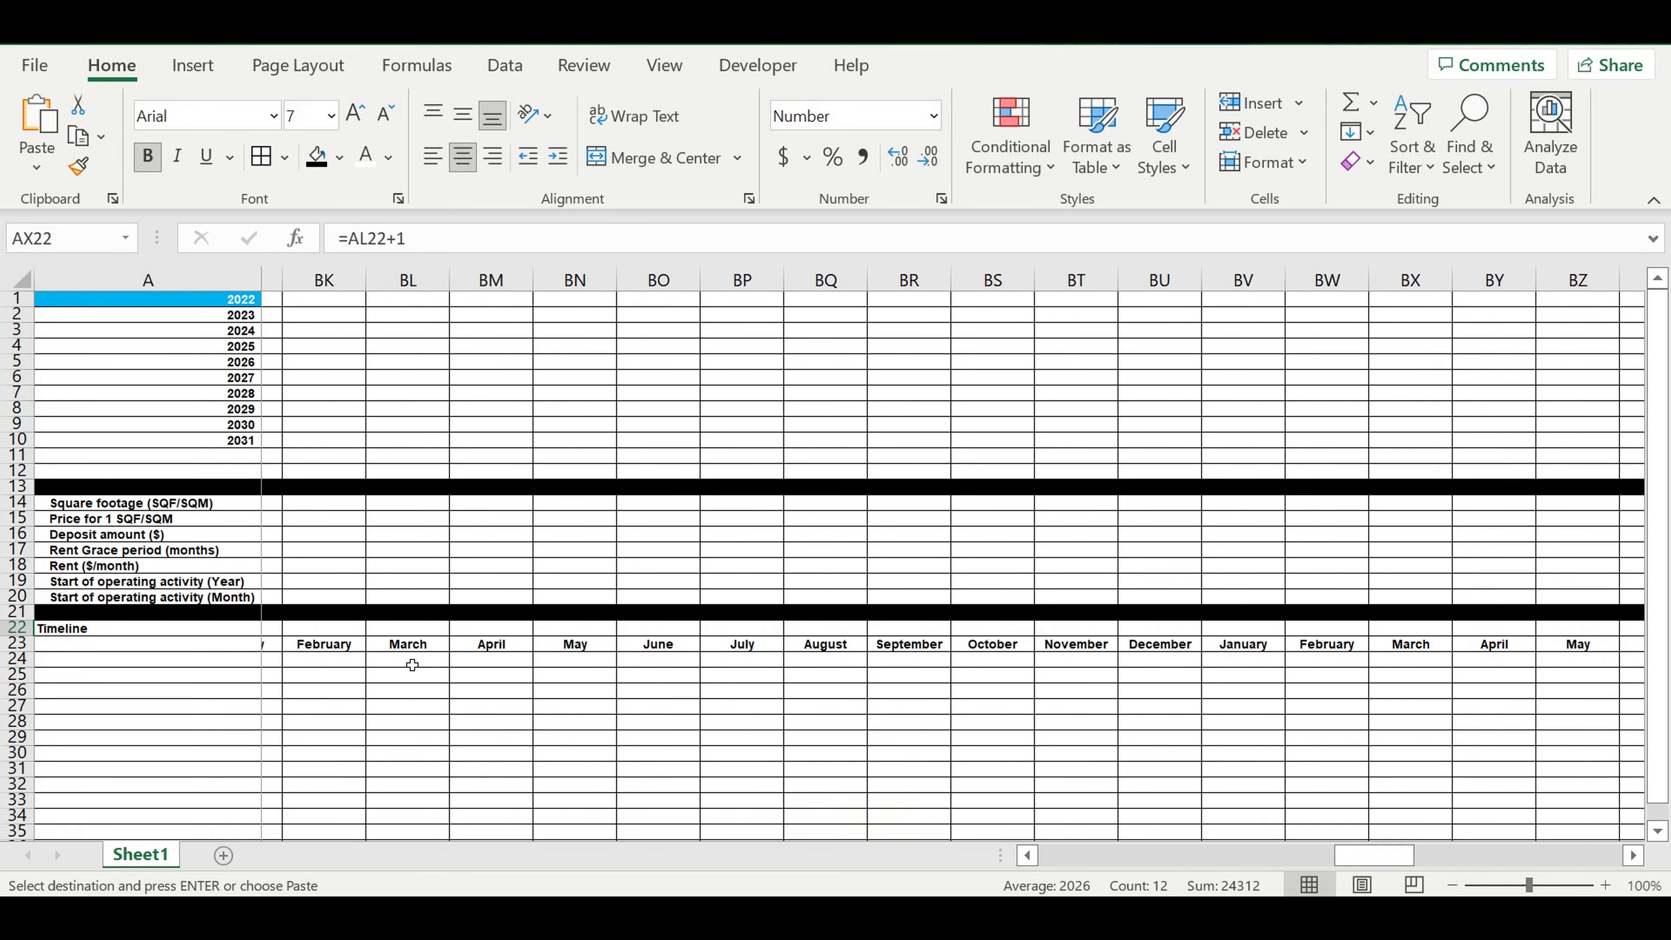
{"action": "left_click", "coordinate": [1027, 855]}
{"action": "left_click", "coordinate": [1028, 855]}
{"action": "left_click", "coordinate": [1028, 855]}
{"action": "left_click_drag", "start_coordinate": [491, 633], "coordinate": [1389, 631]}
{"action": "key", "text": "ctrl+v"}
{"action": "left_click", "coordinate": [1457, 629]}
{"action": "key", "text": "ctrl+v"}
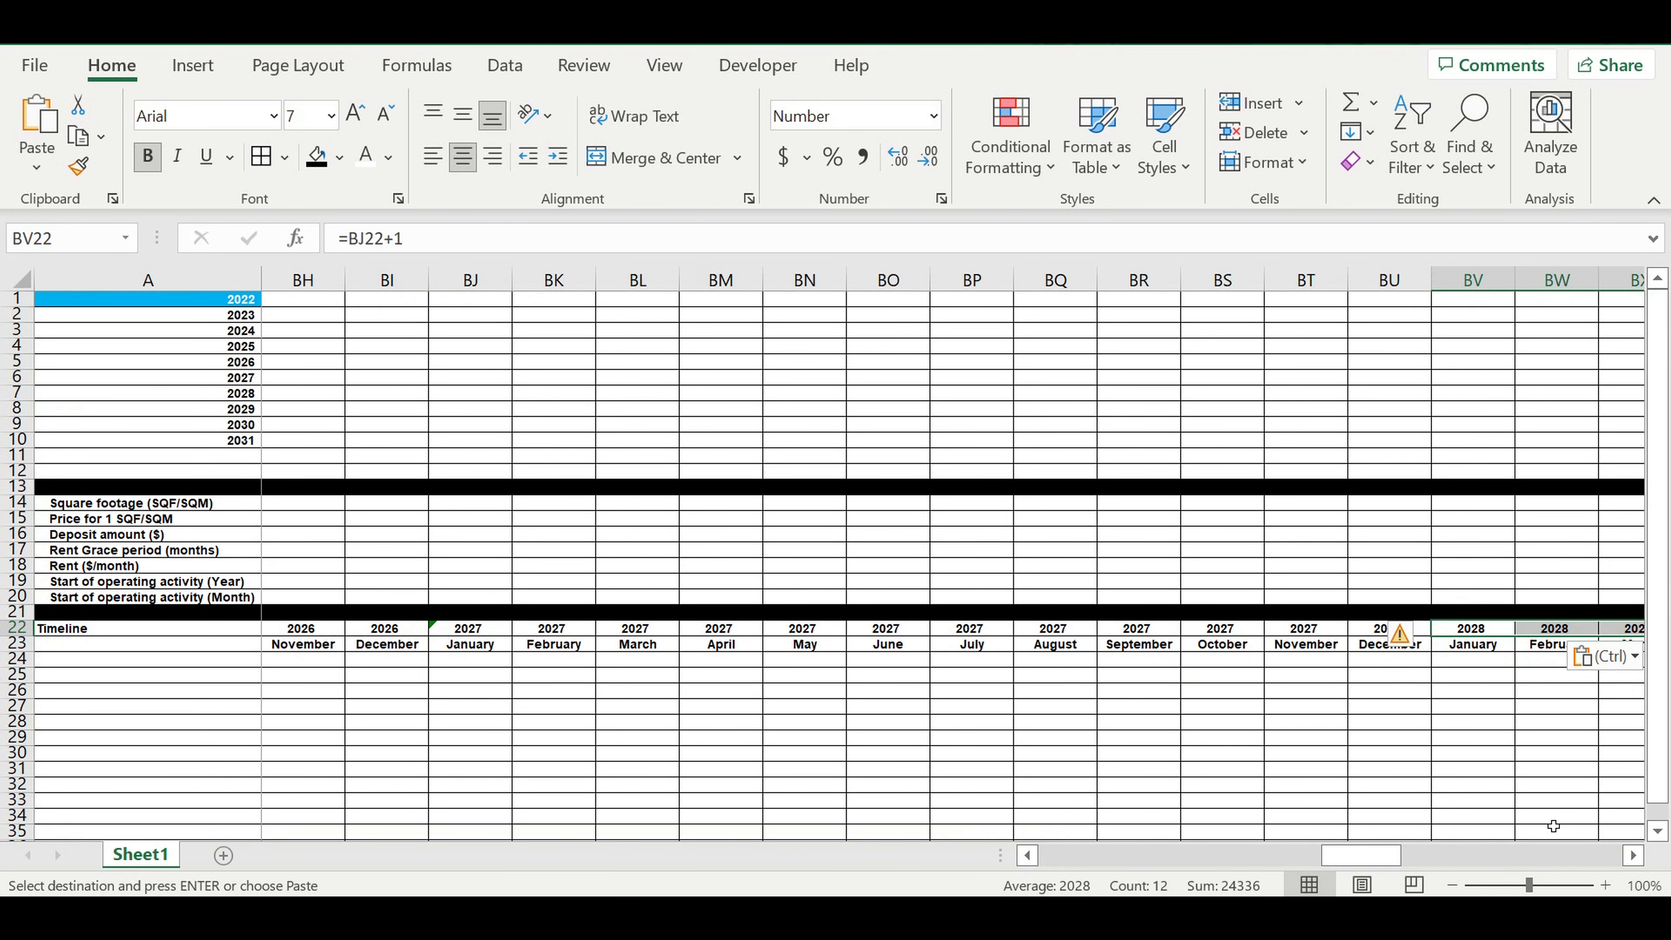
- Paste the copied year block at CH22 above the eighth year's January
{"action": "left_click", "coordinate": [1634, 856]}
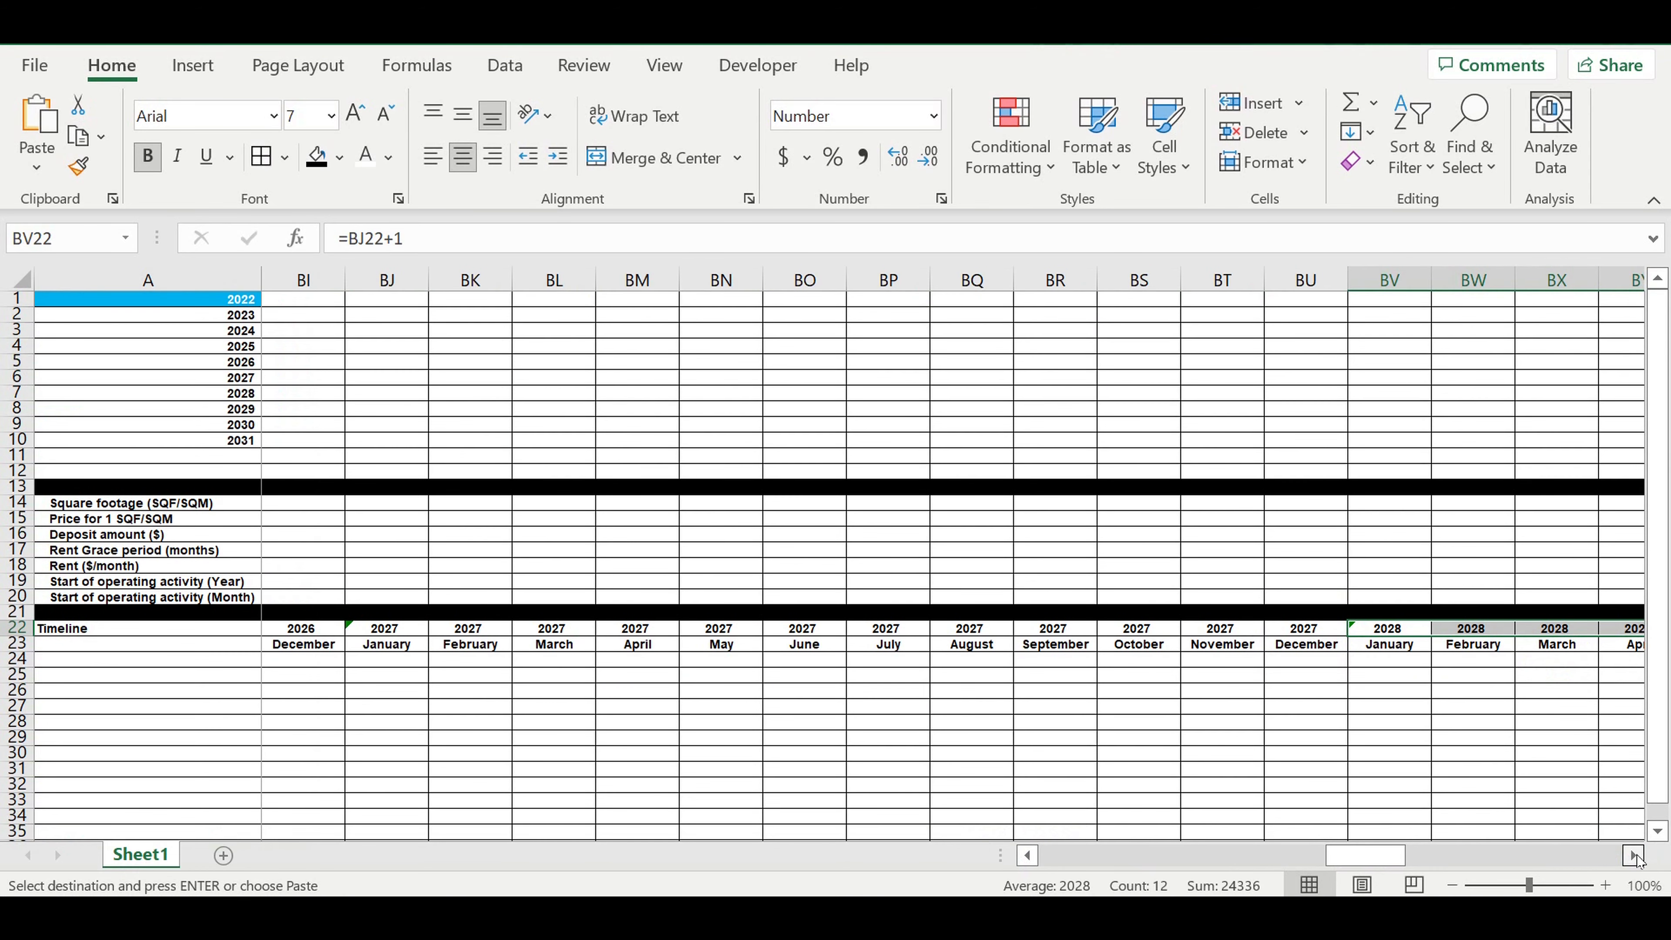
{"action": "left_click", "coordinate": [1636, 856]}
{"action": "left_click", "coordinate": [1636, 855]}
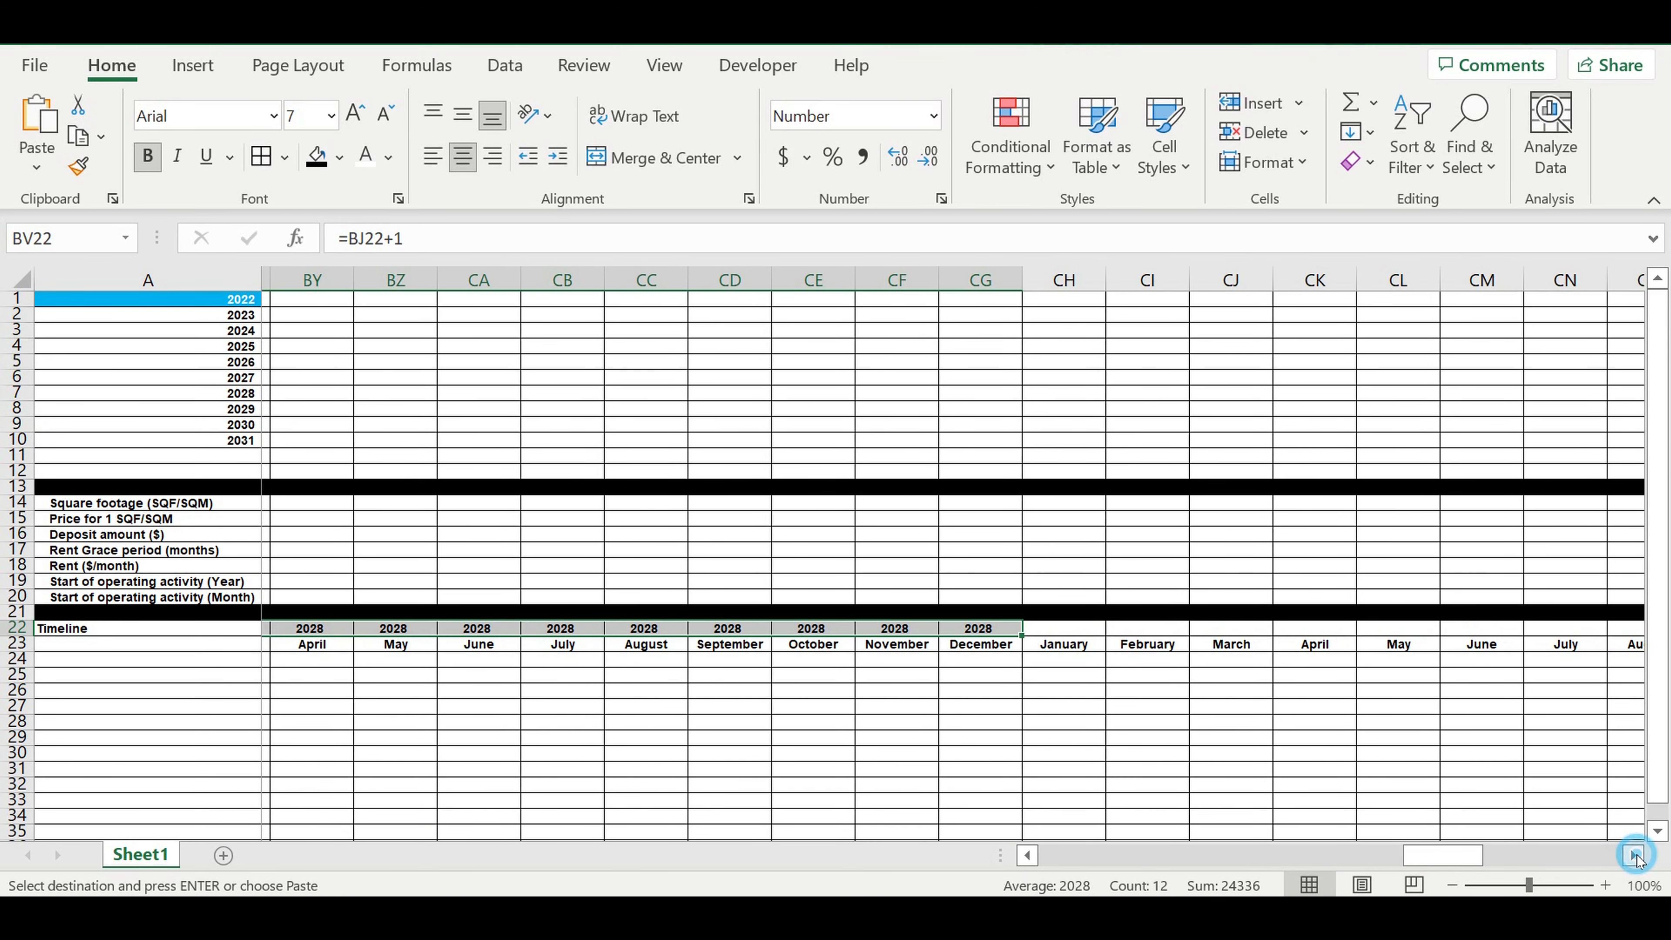
{"action": "scroll", "coordinate": [783, 652], "scroll_direction": "right", "scroll_amount": 3}
{"action": "left_click", "coordinate": [804, 629]}
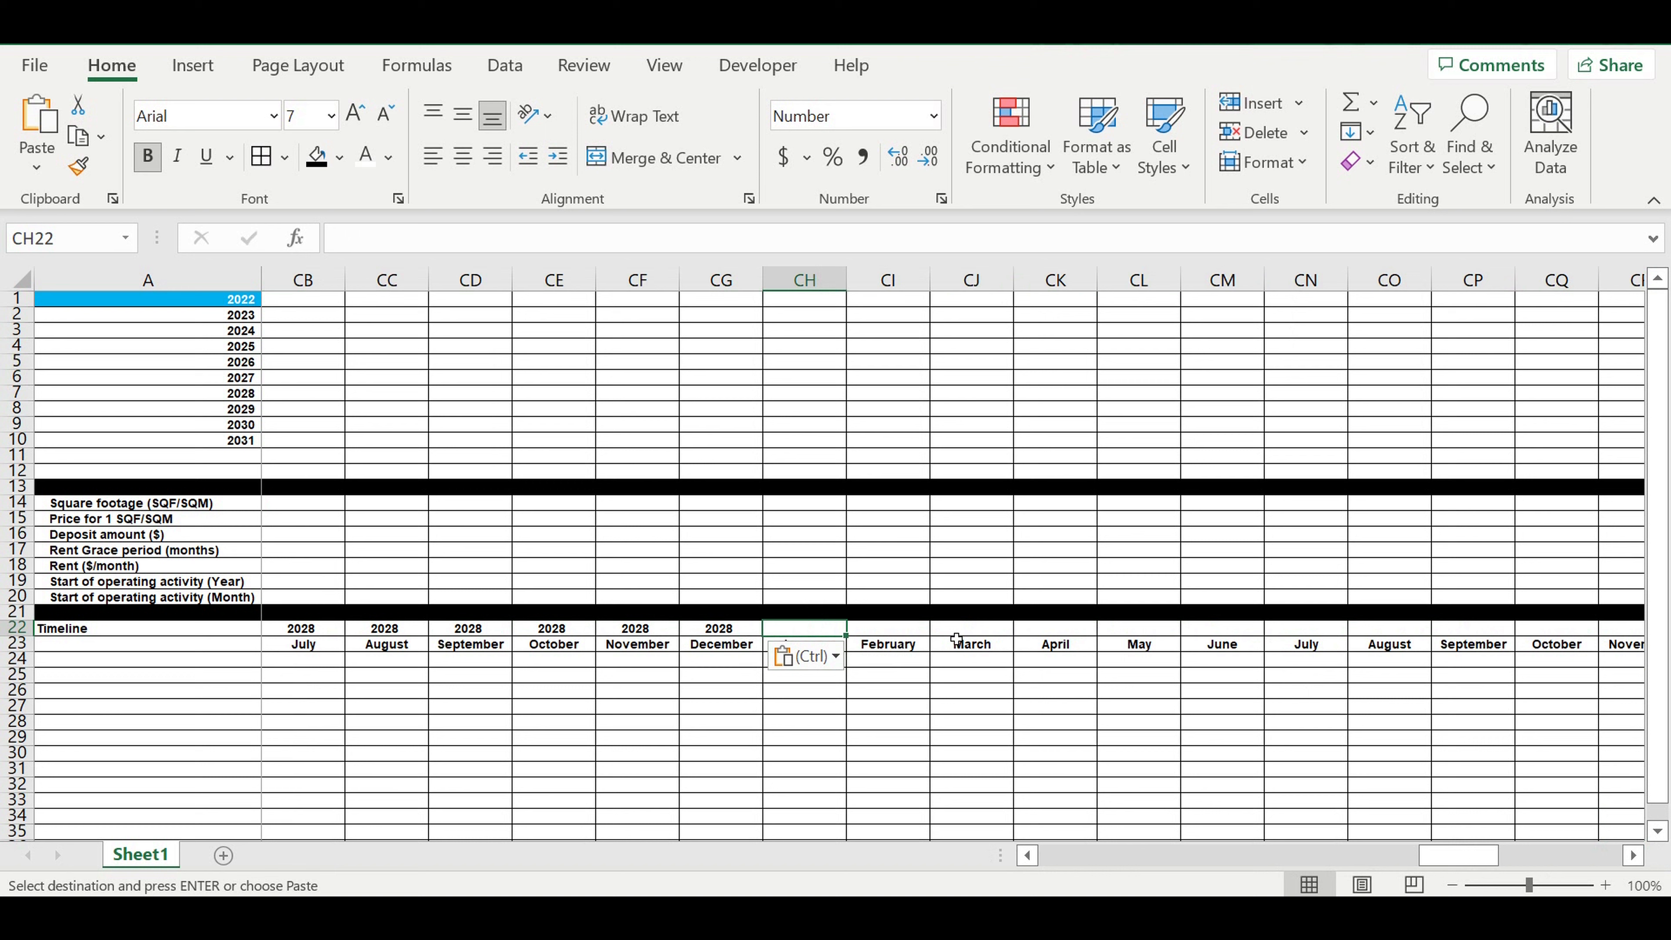
{"action": "key", "text": "ctrl+v"}
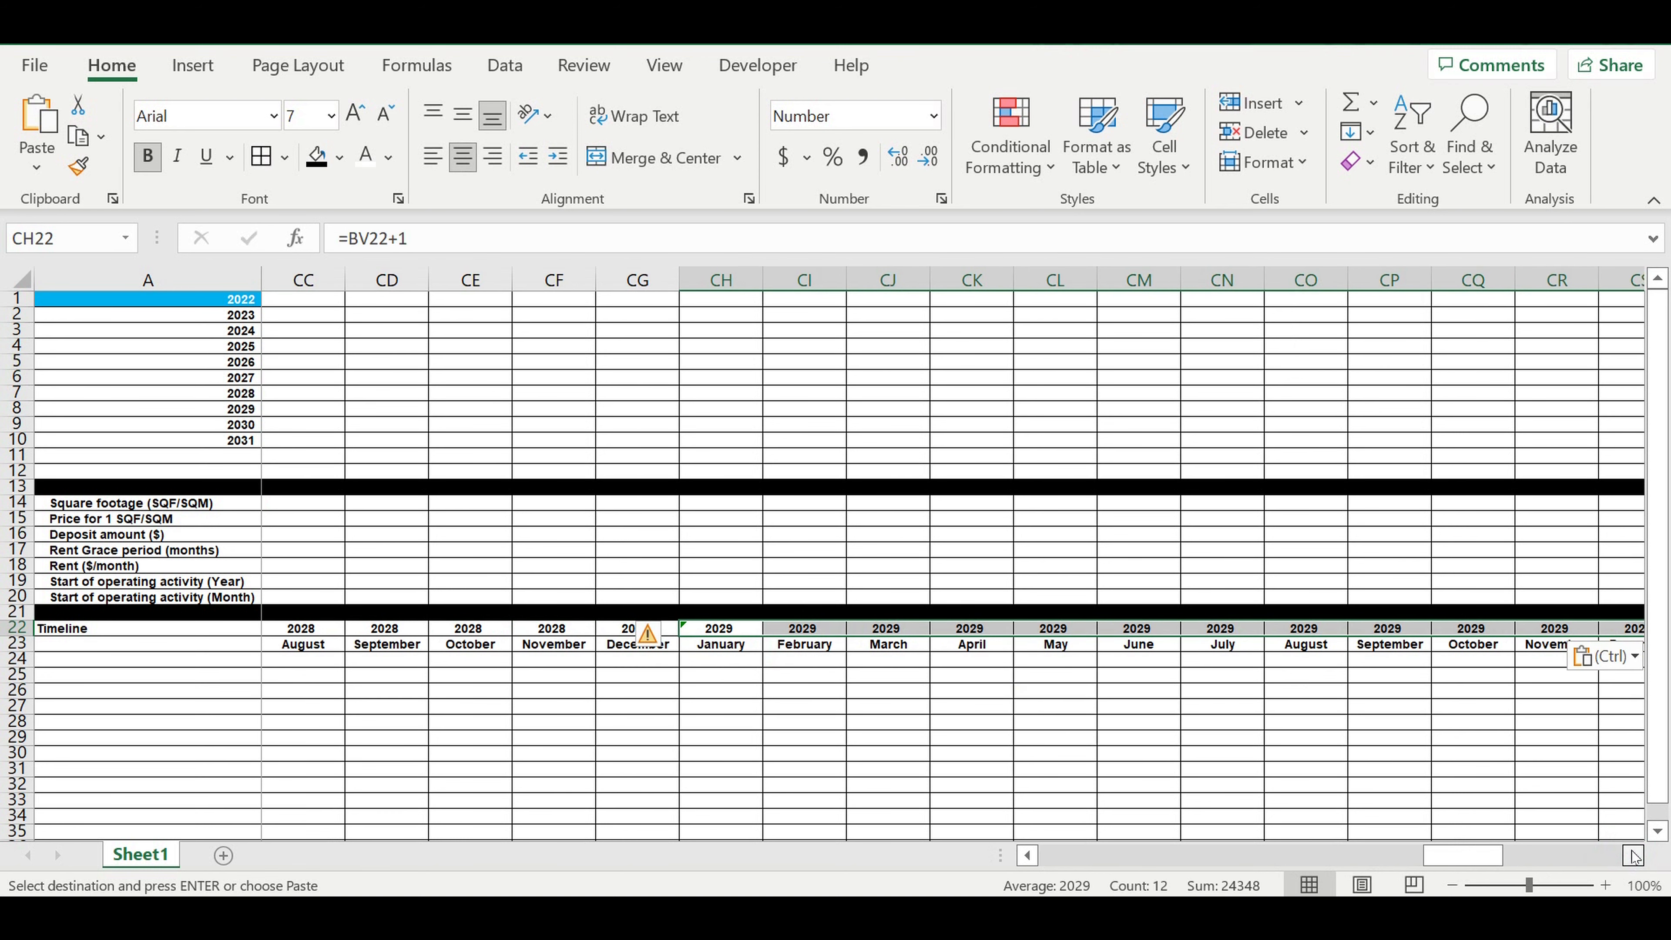
- Paste the copied year block at CT22 above the ninth year's January
{"action": "left_click", "coordinate": [1634, 855]}
{"action": "scroll", "coordinate": [812, 621], "scroll_direction": "right", "scroll_amount": 5}
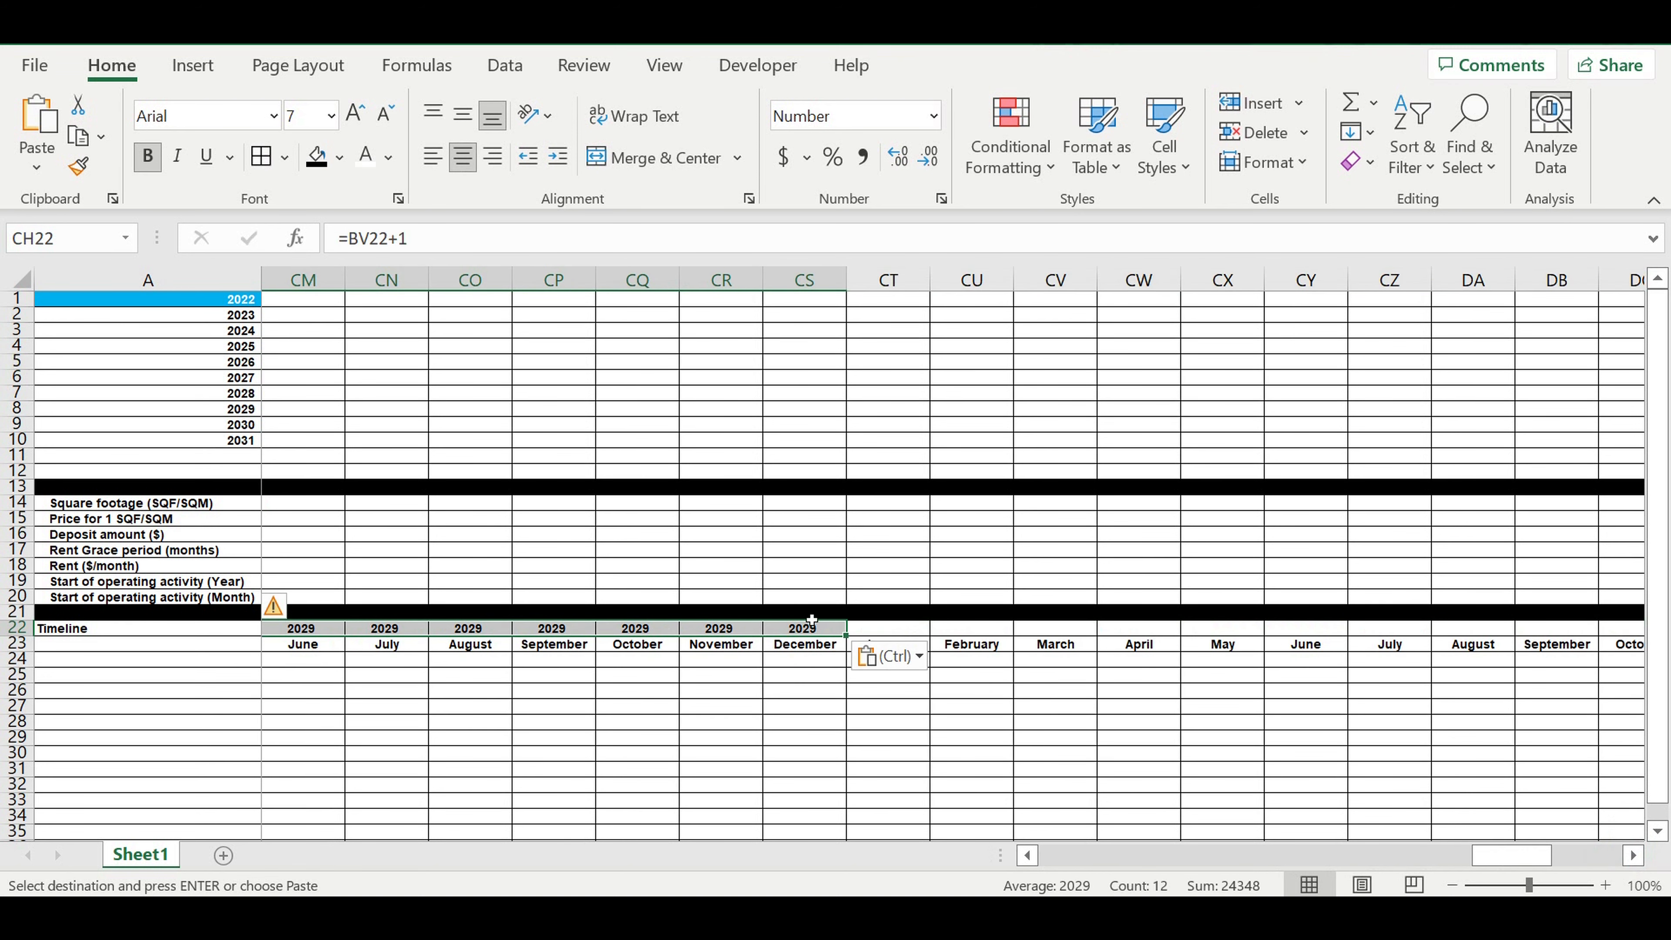
{"action": "left_click", "coordinate": [891, 630]}
{"action": "key", "text": "ctrl+v"}
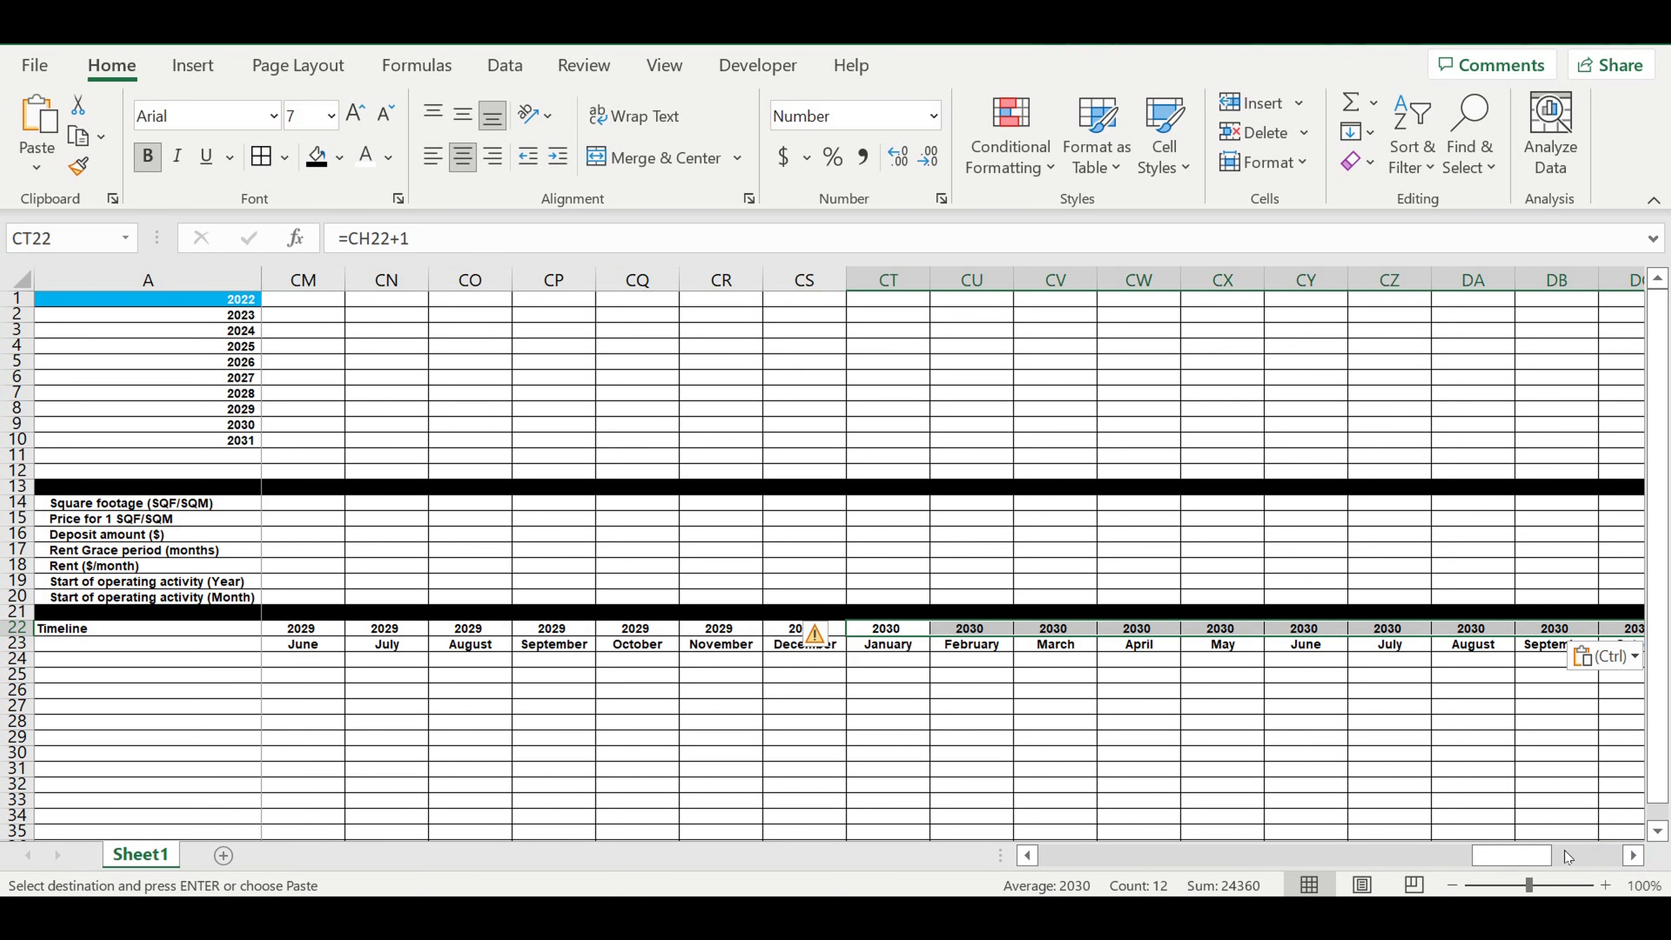
- Paste the copied year block at DF22 for the tenth year, then return to the sheet's first columns and select B27
{"action": "left_click", "coordinate": [1634, 856]}
{"action": "left_click", "coordinate": [1635, 856]}
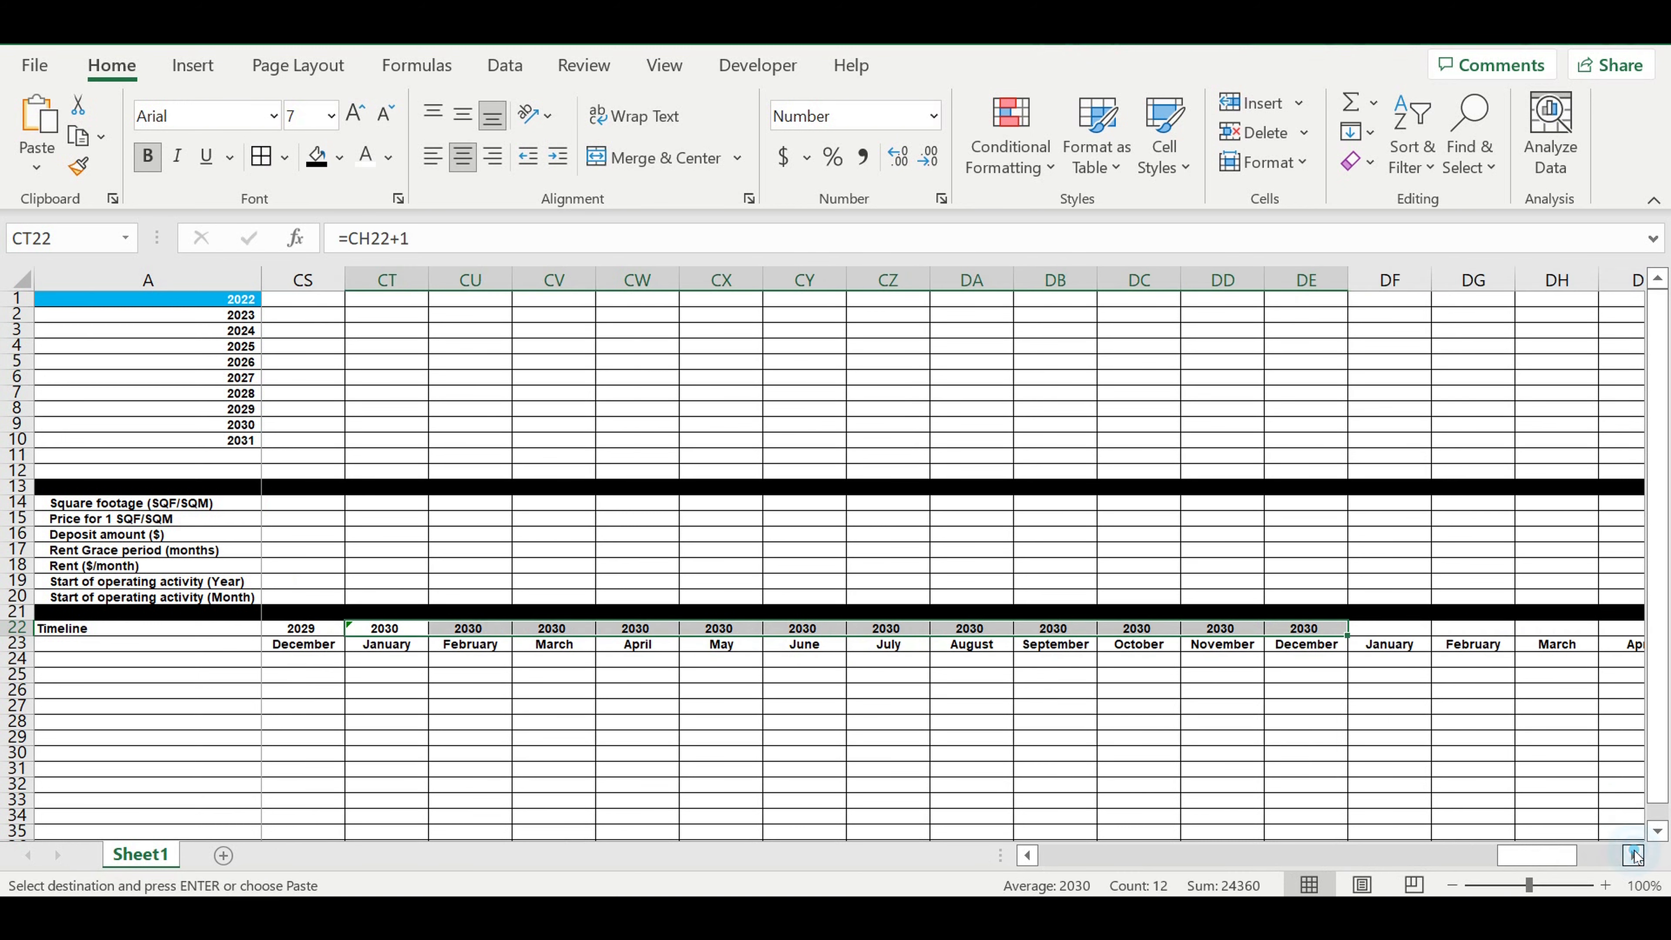
{"action": "left_click", "coordinate": [1634, 856]}
{"action": "left_click", "coordinate": [1635, 856]}
{"action": "left_click", "coordinate": [1635, 855]}
{"action": "left_click", "coordinate": [1635, 855]}
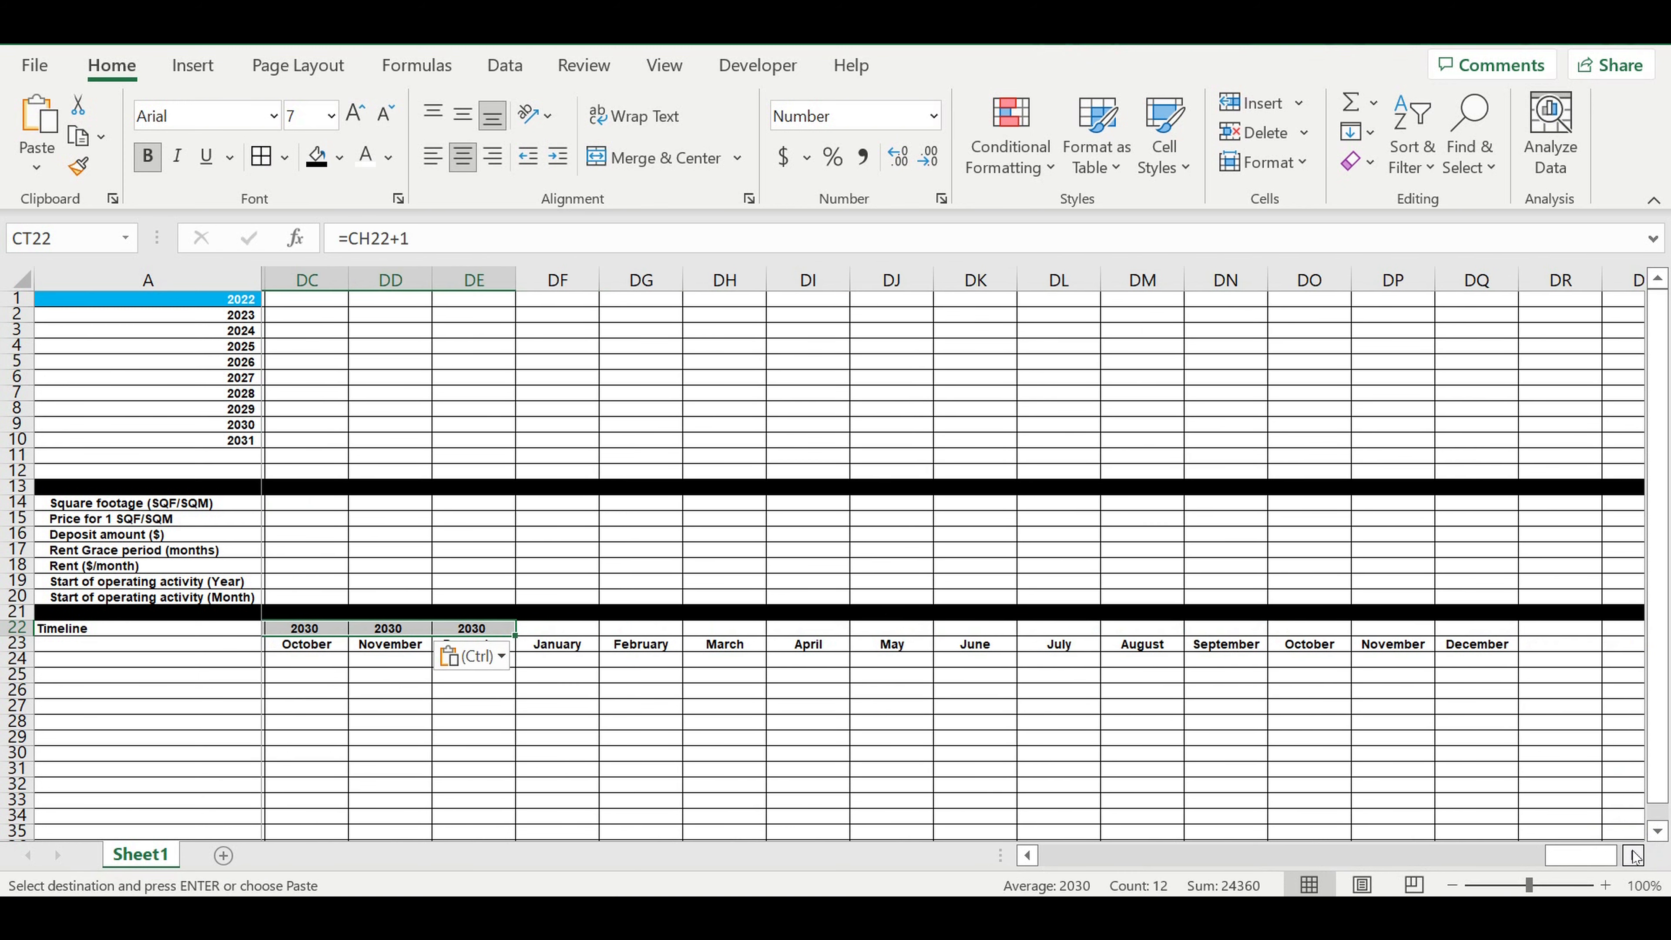
{"action": "left_click", "coordinate": [1634, 856]}
{"action": "left_click", "coordinate": [1635, 855]}
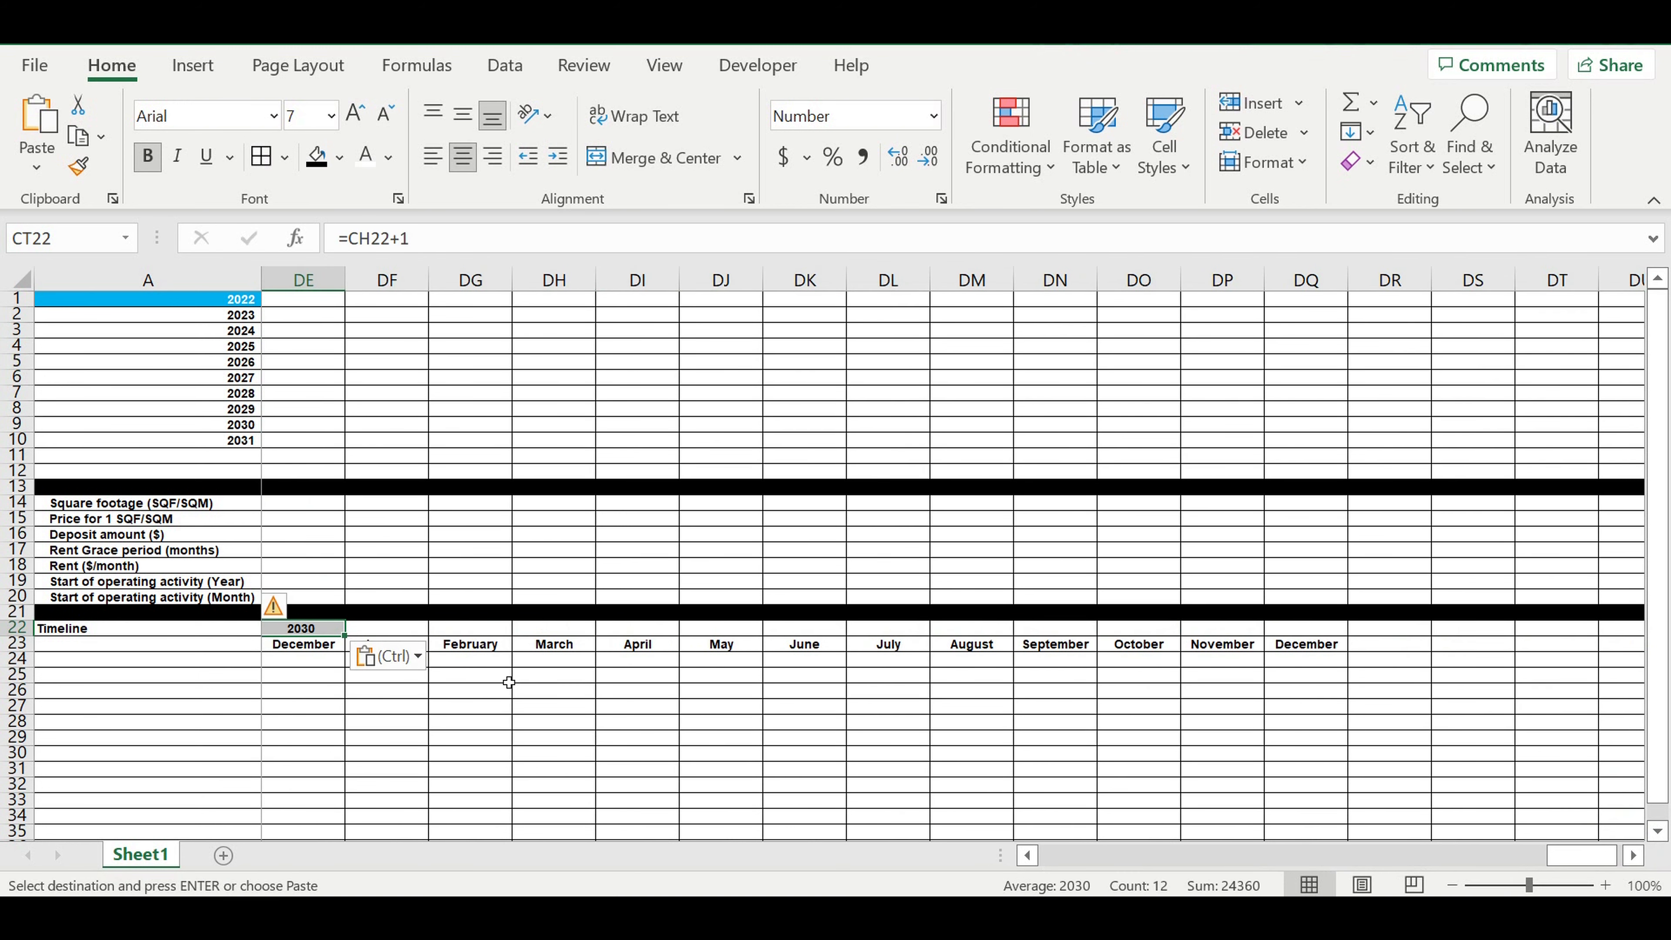
{"action": "left_click", "coordinate": [370, 633]}
{"action": "key", "text": "ctrl+v"}
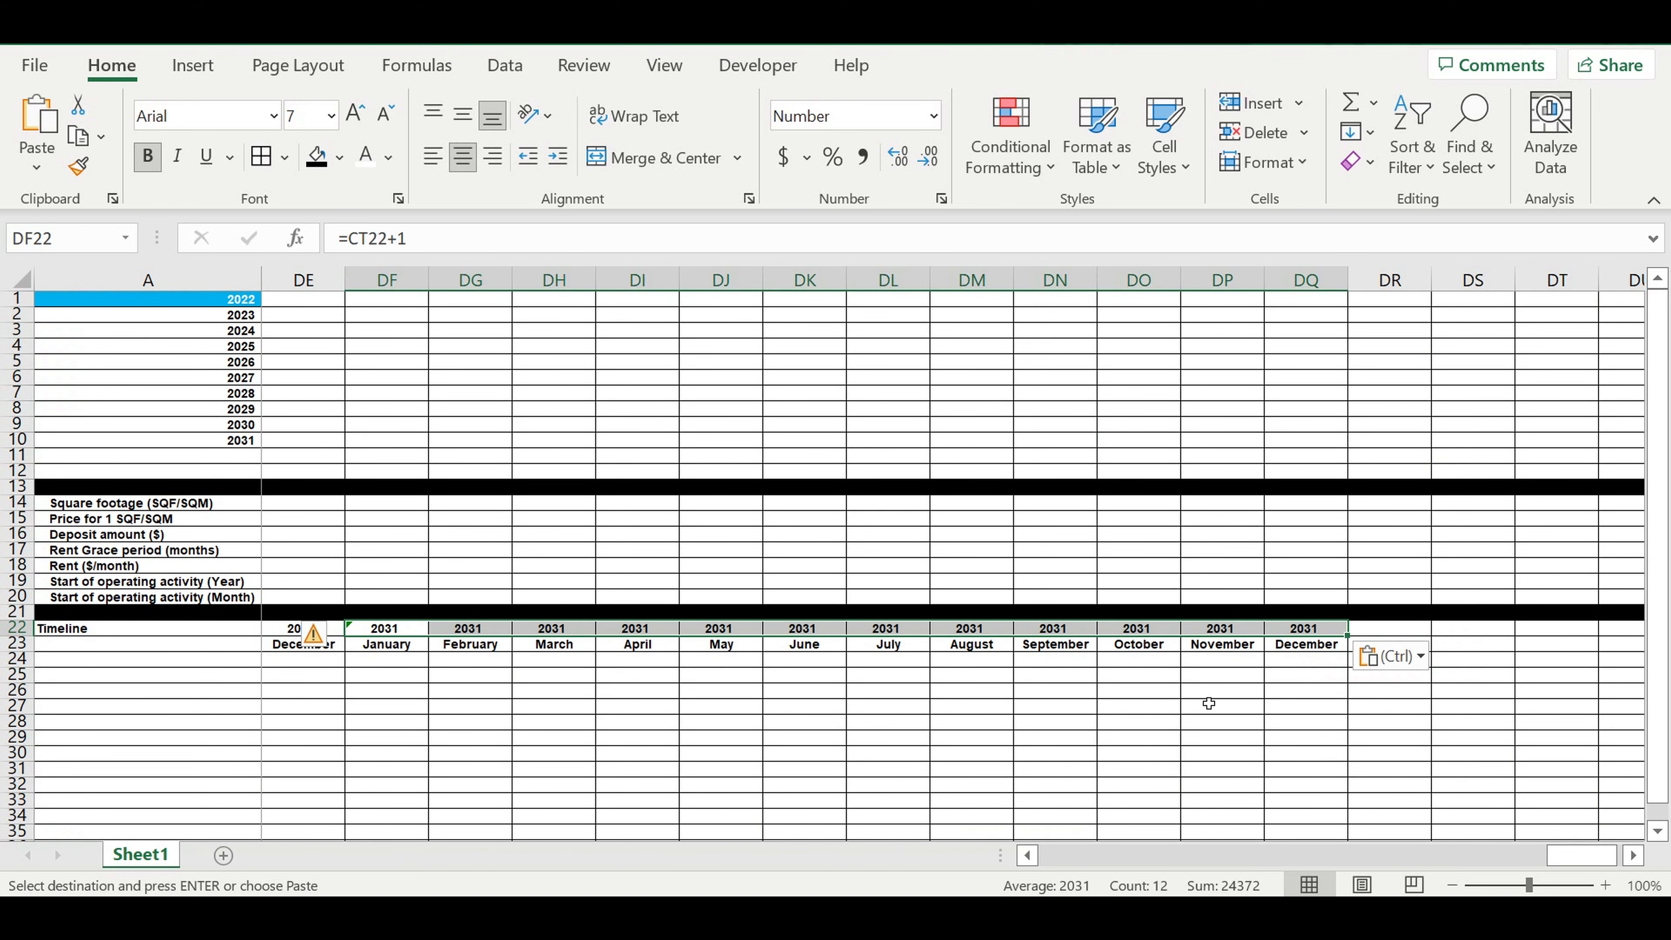
{"action": "left_click", "coordinate": [1209, 692]}
{"action": "left_click_drag", "start_coordinate": [1553, 856], "coordinate": [720, 773]}
{"action": "left_click", "coordinate": [326, 704]}
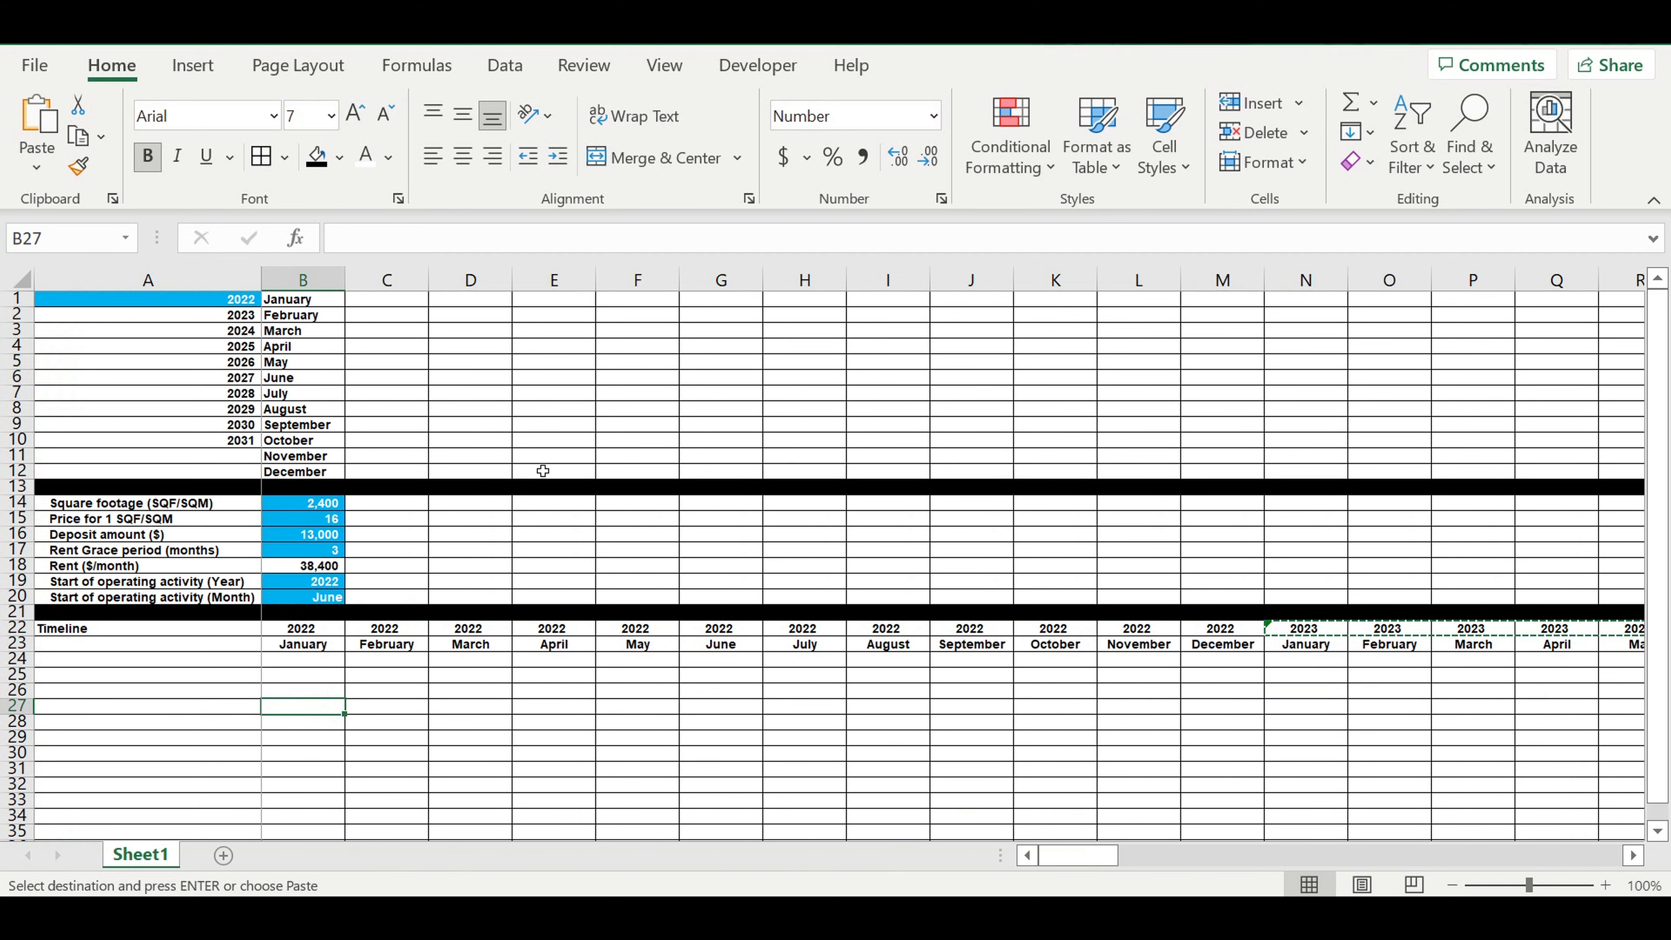
- Set the first year in A1 to 2023 and review the timeline years from B22 through the last December column
{"action": "key", "text": "ctrl+Home"}
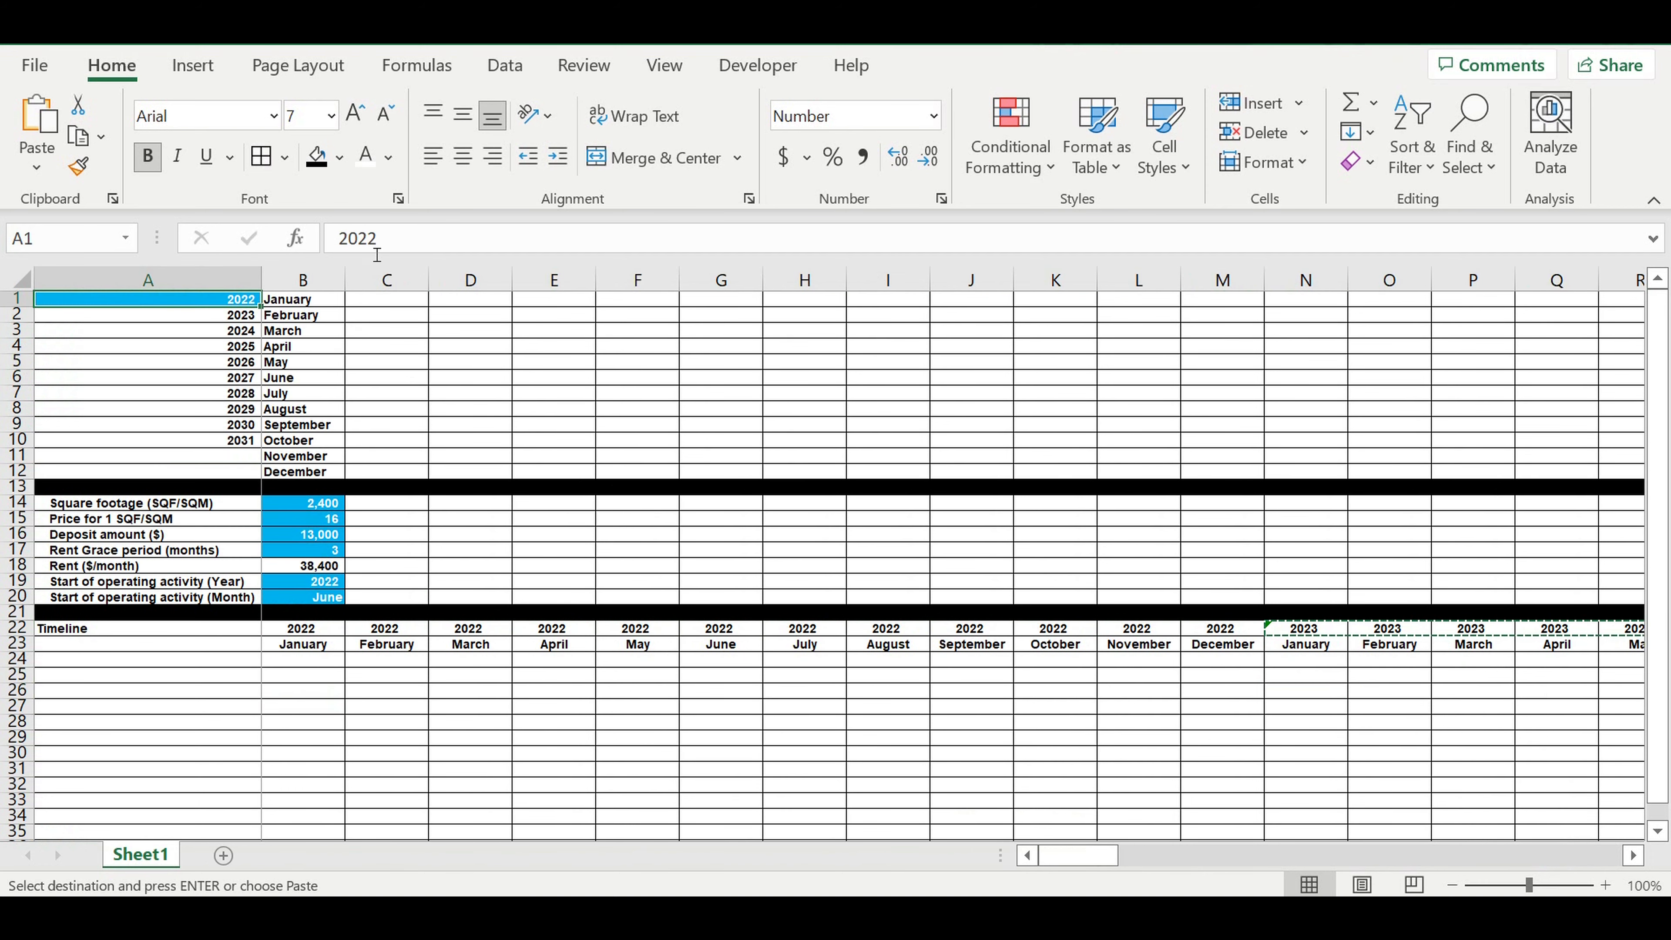
{"action": "key", "text": "Escape"}
{"action": "left_click", "coordinate": [354, 249]}
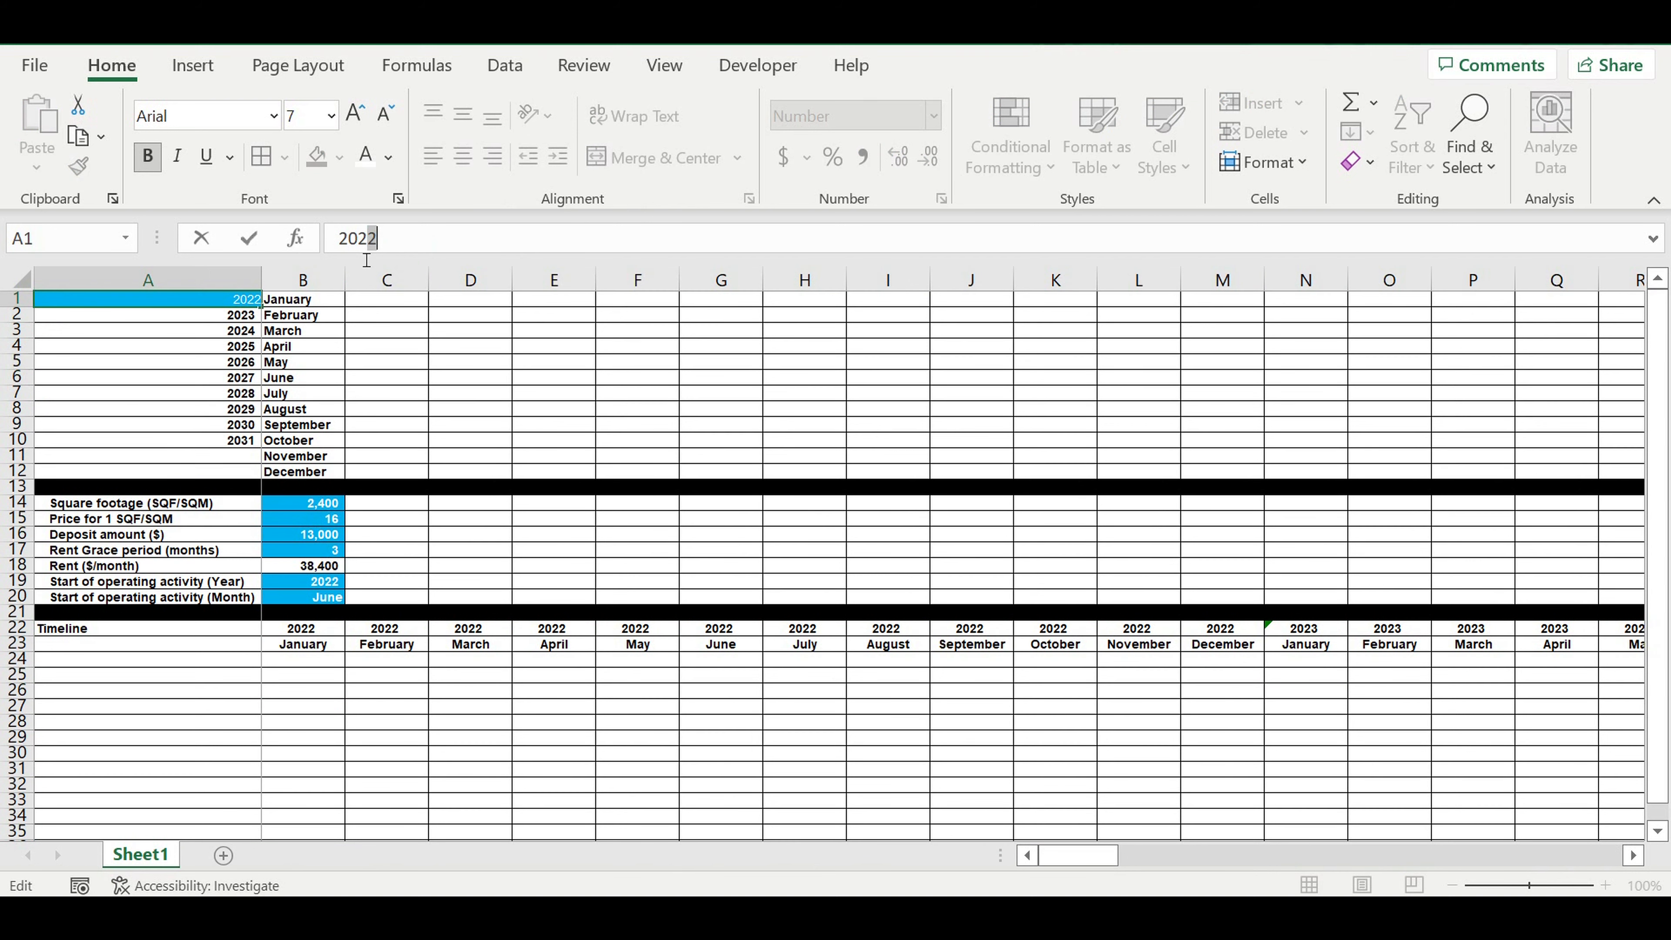
{"action": "type", "text": "3"}
{"action": "key", "text": "Return"}
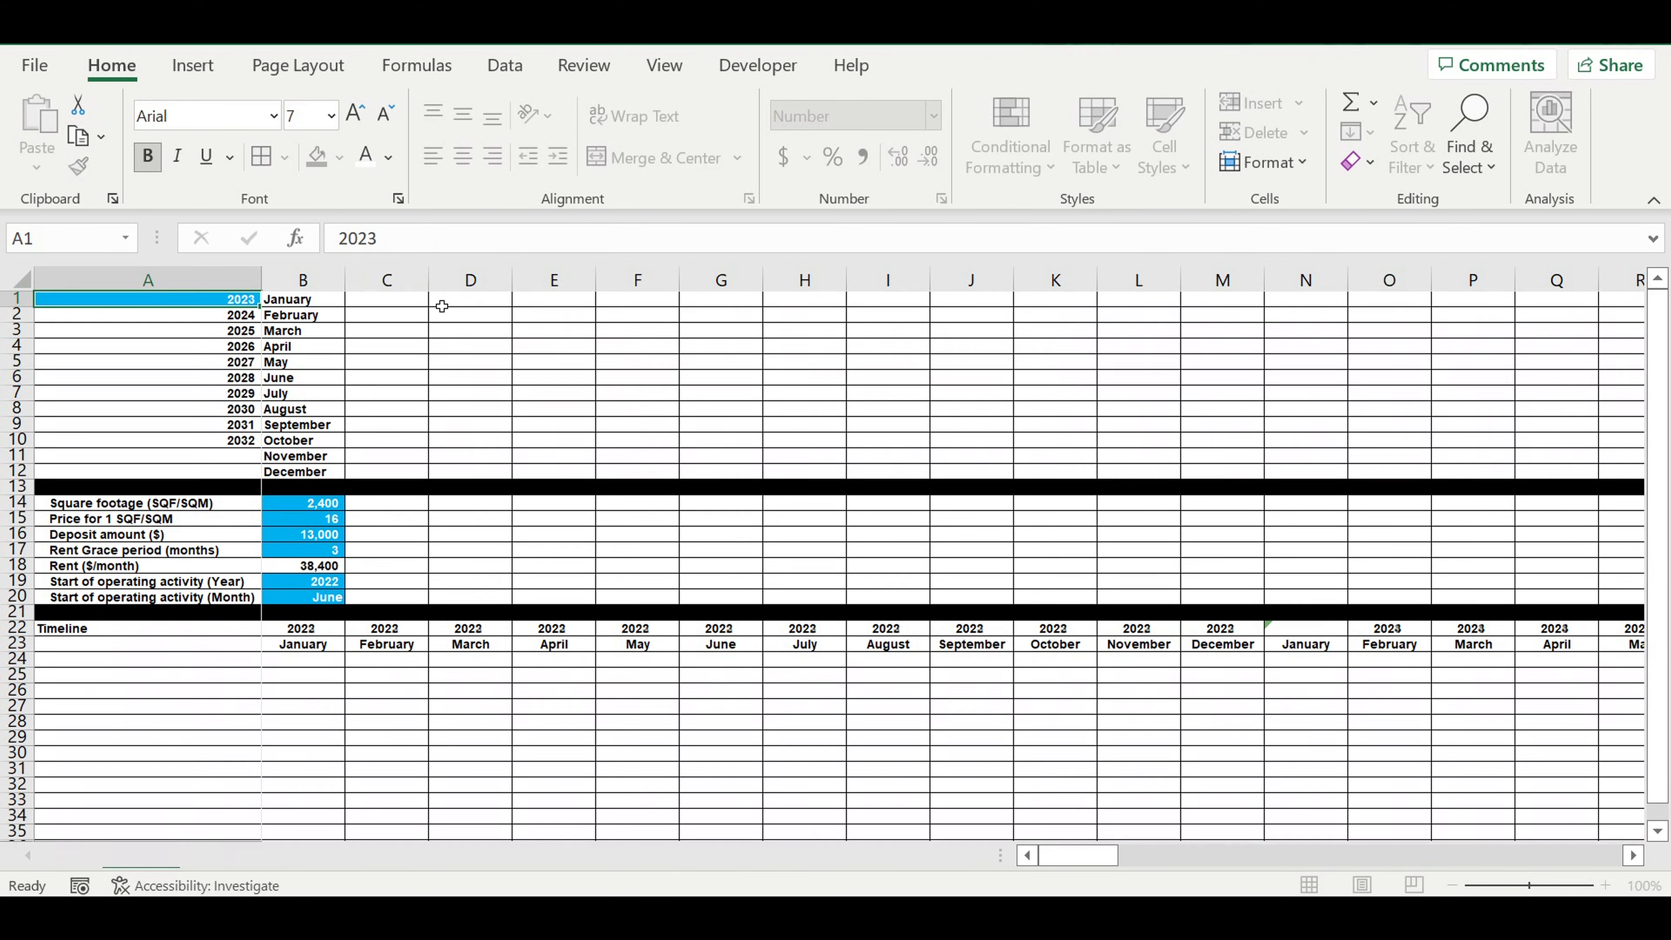
{"action": "left_click", "coordinate": [448, 707]}
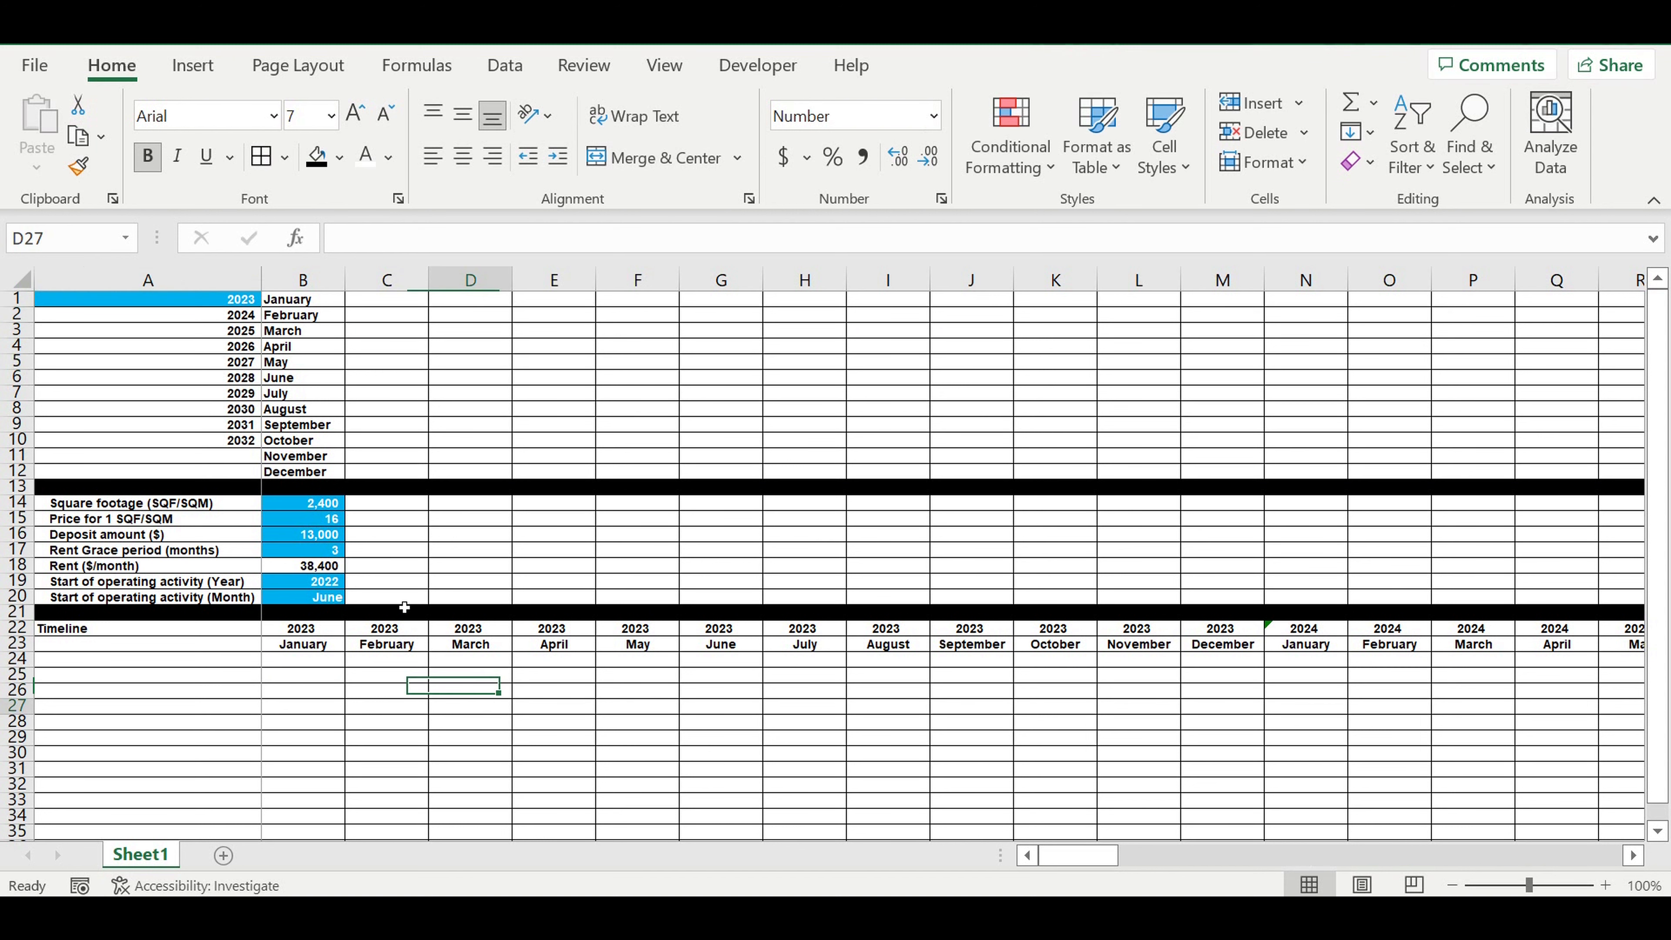
{"action": "left_click", "coordinate": [287, 629]}
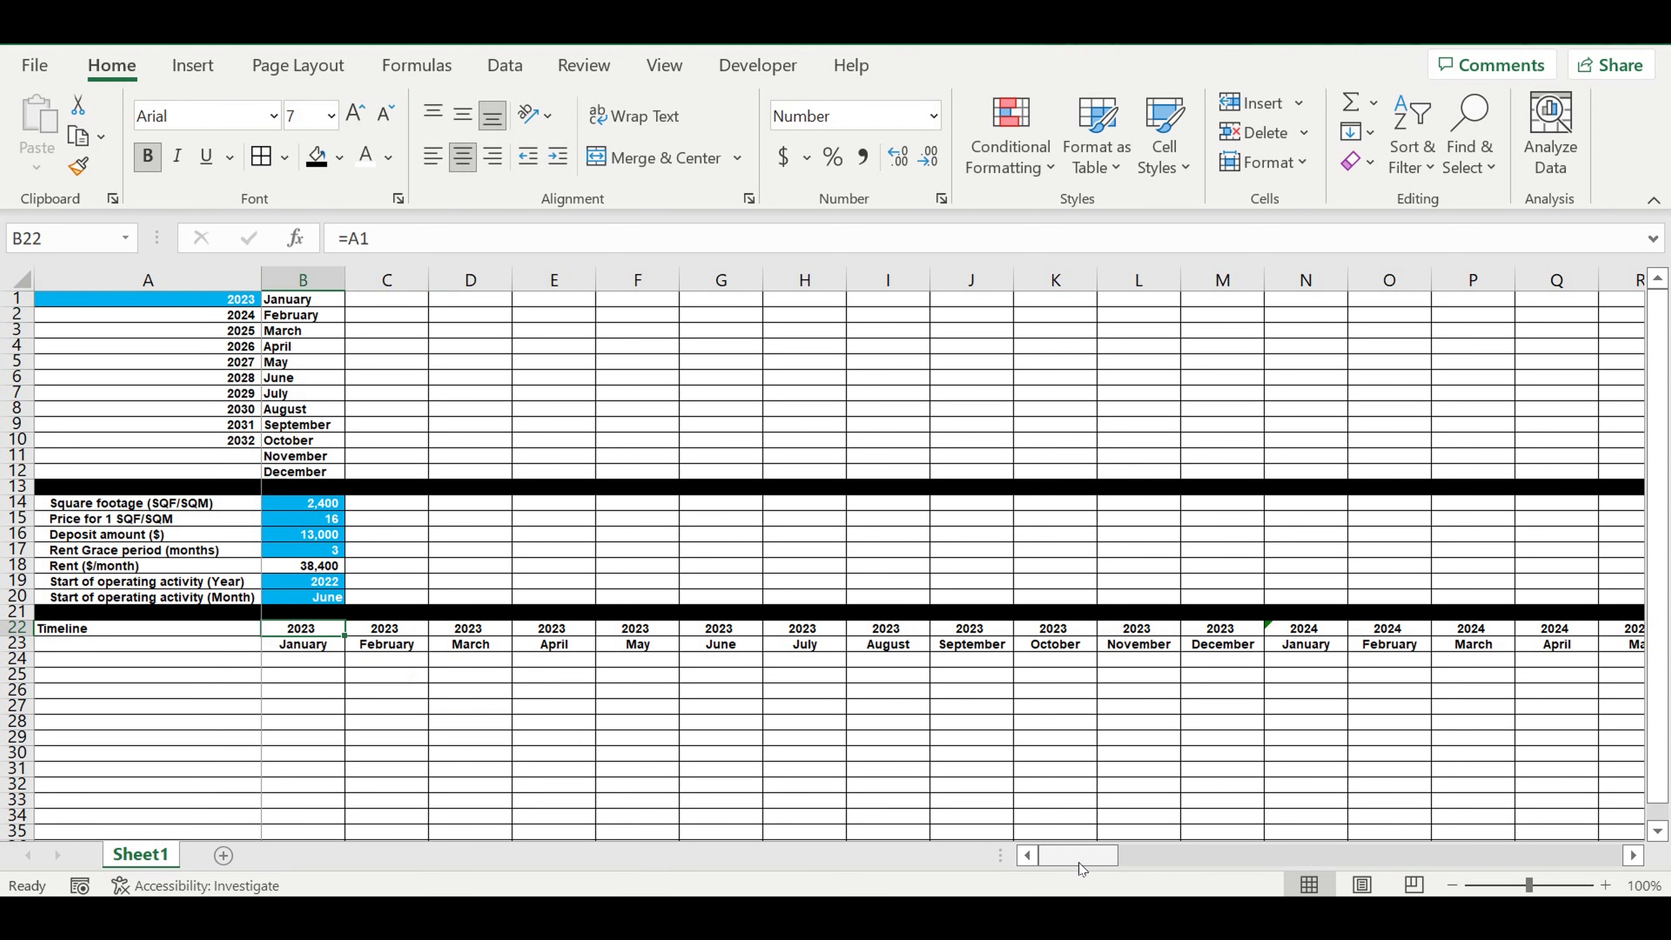
{"action": "left_click_drag", "start_coordinate": [1078, 856], "coordinate": [1634, 857]}
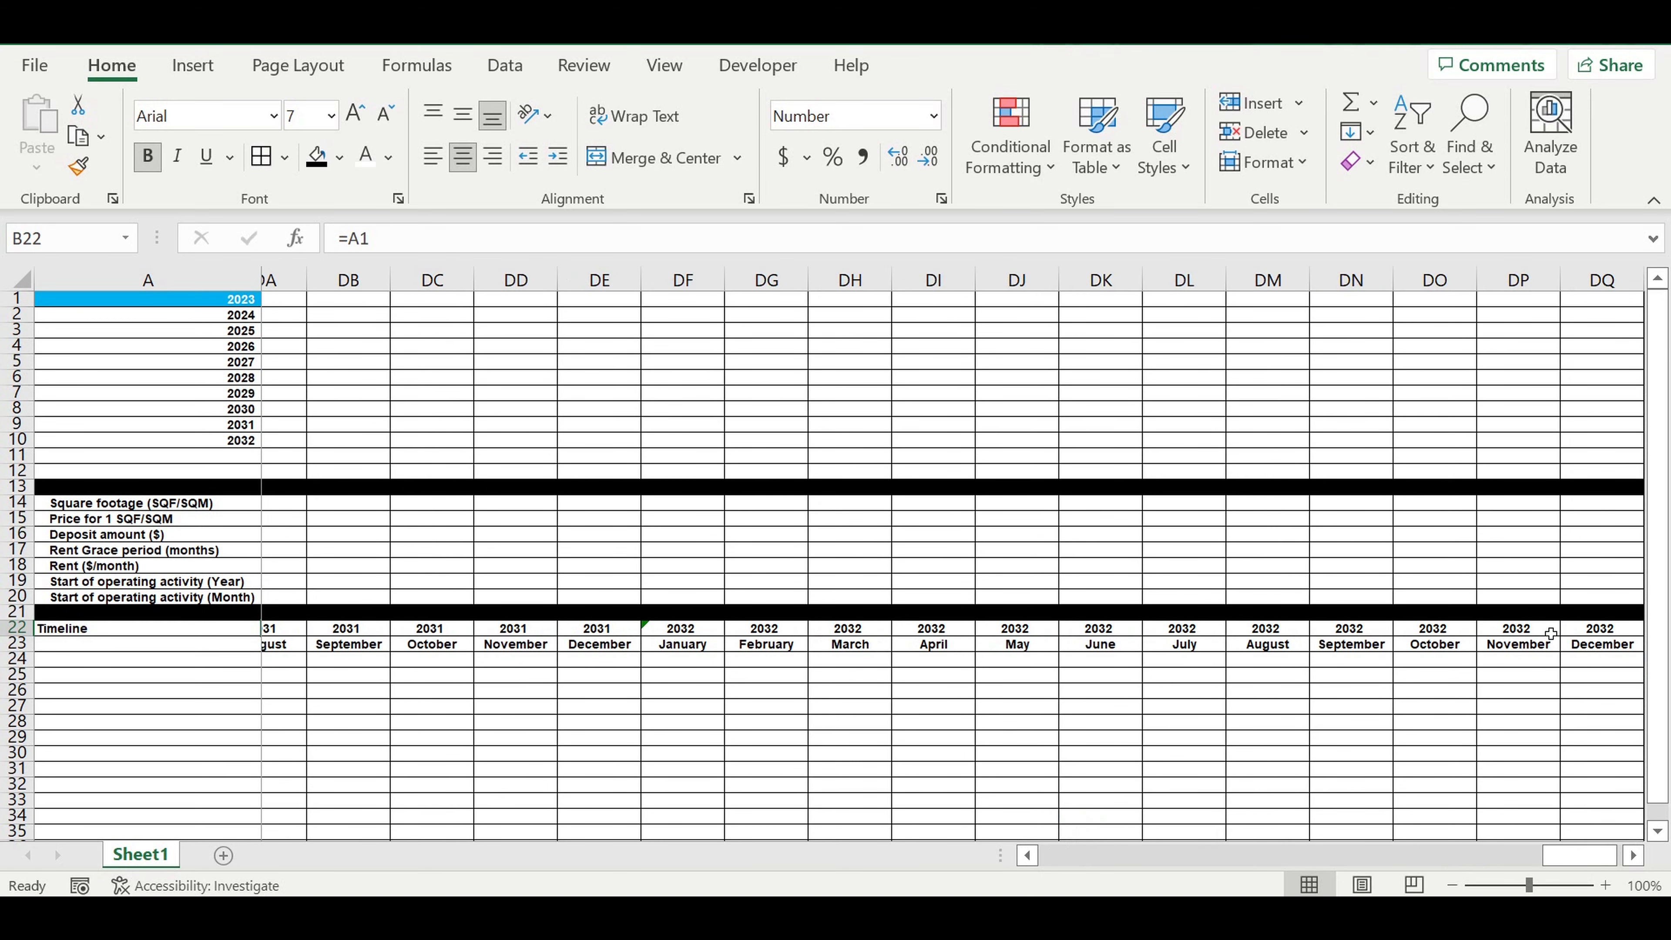
{"action": "left_click_drag", "start_coordinate": [1579, 856], "coordinate": [1078, 856]}
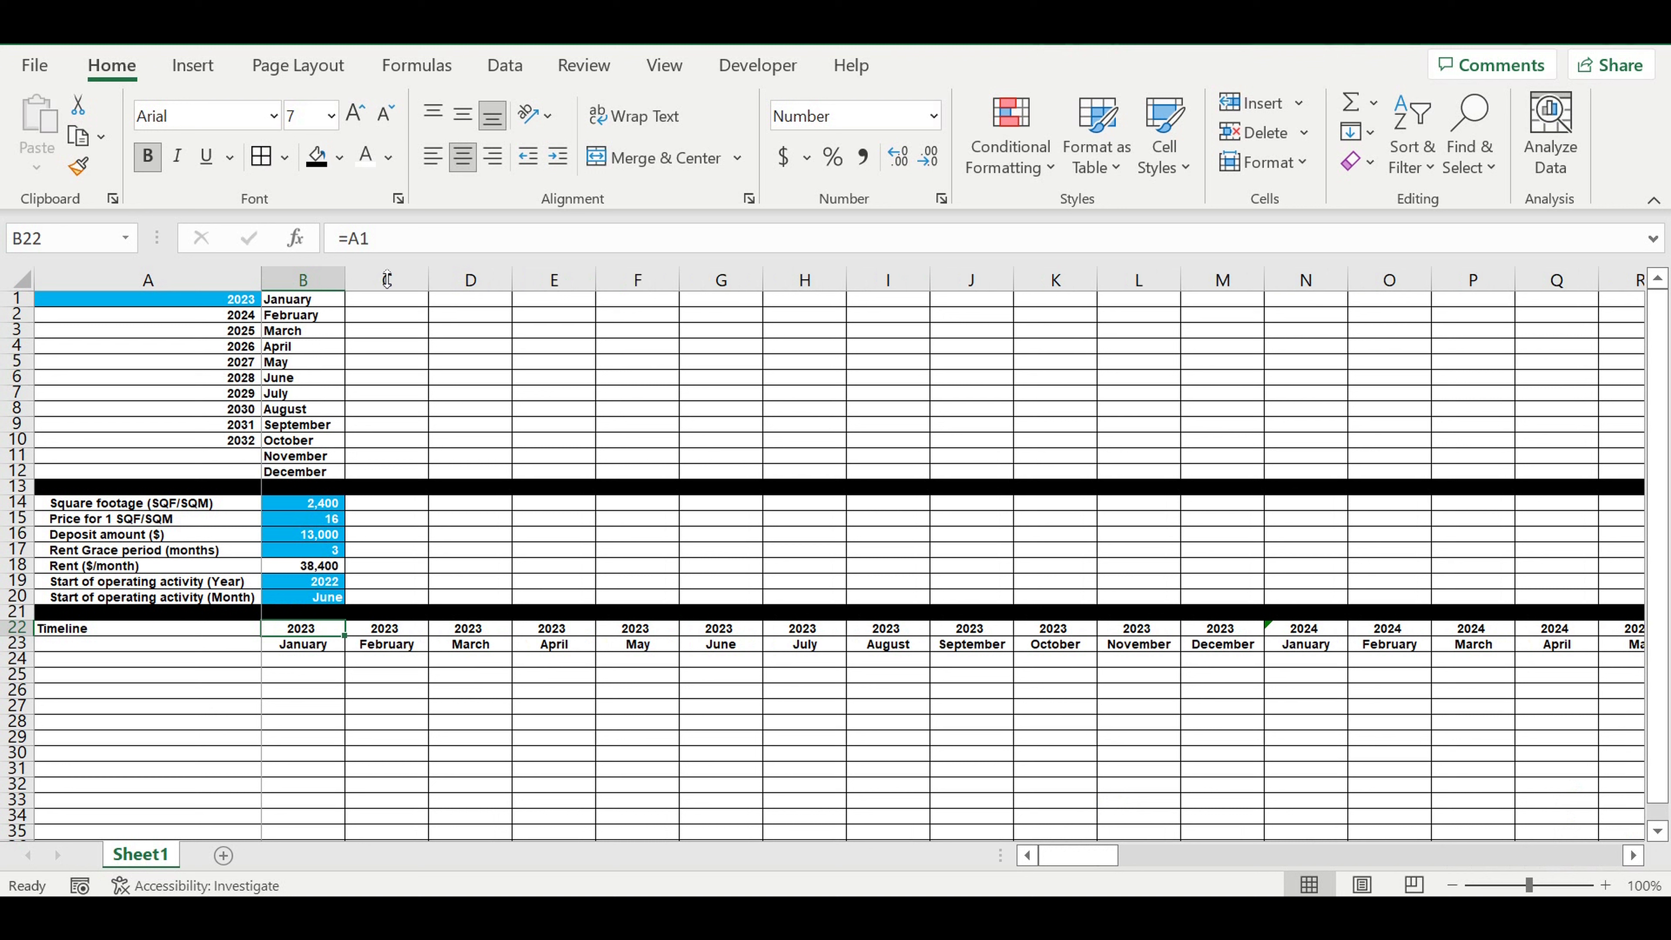
- Re-enter 2023 as the first year in A1
{"action": "left_click", "coordinate": [231, 302]}
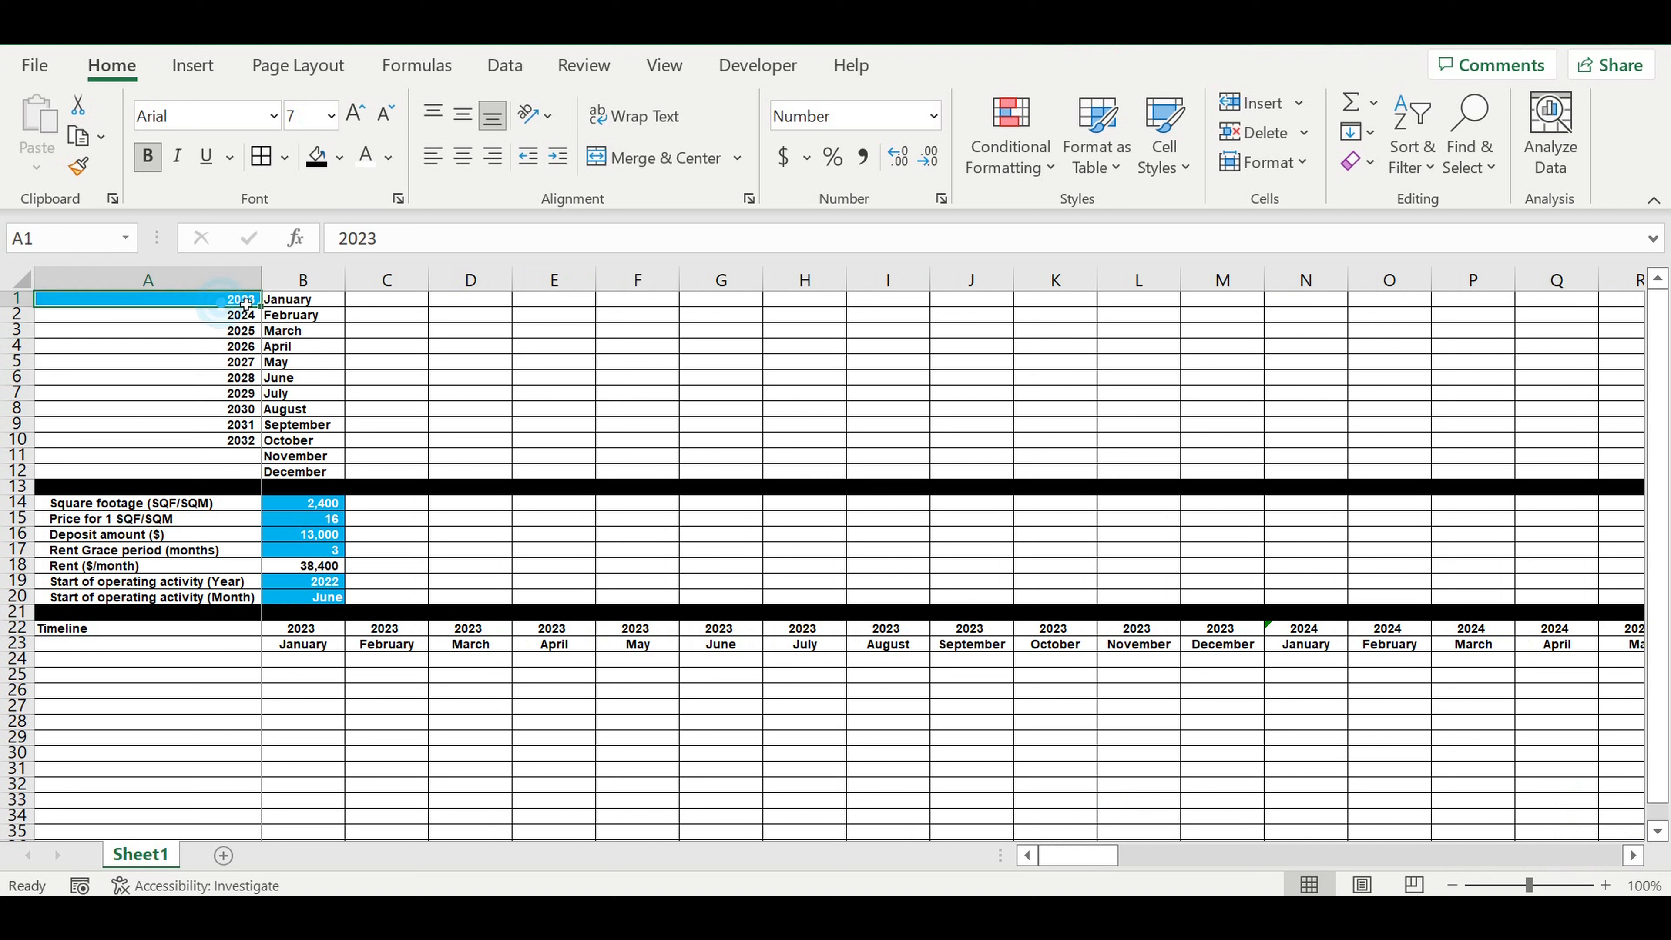
{"action": "type", "text": "20"}
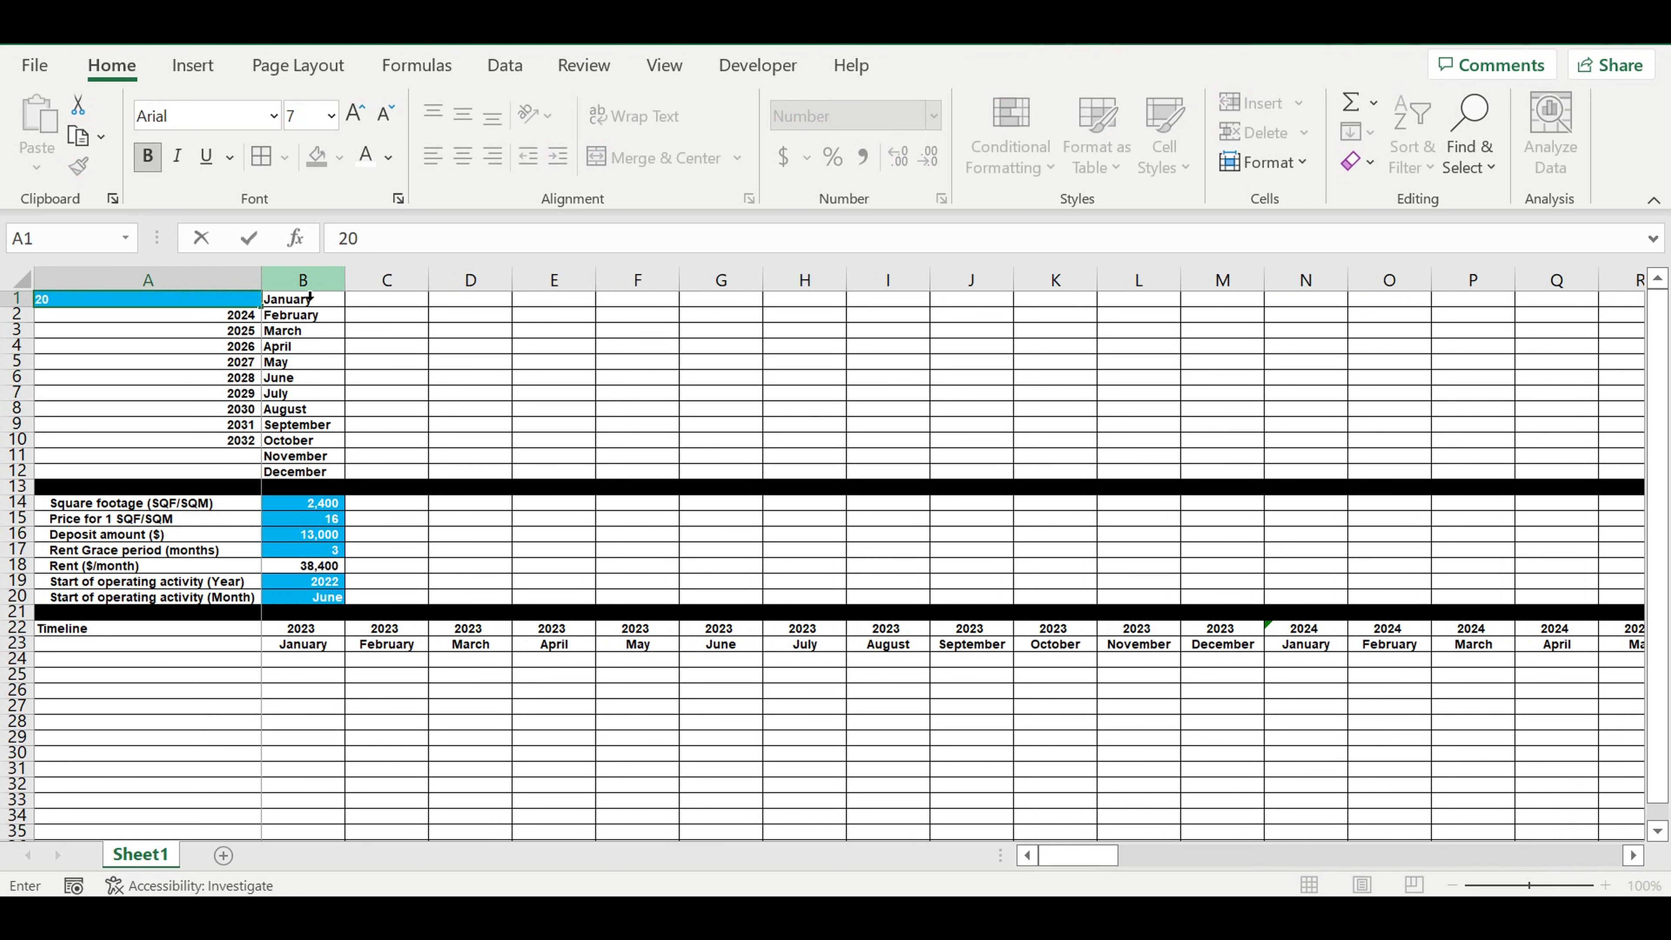
{"action": "type", "text": "23"}
{"action": "key", "text": "Return"}
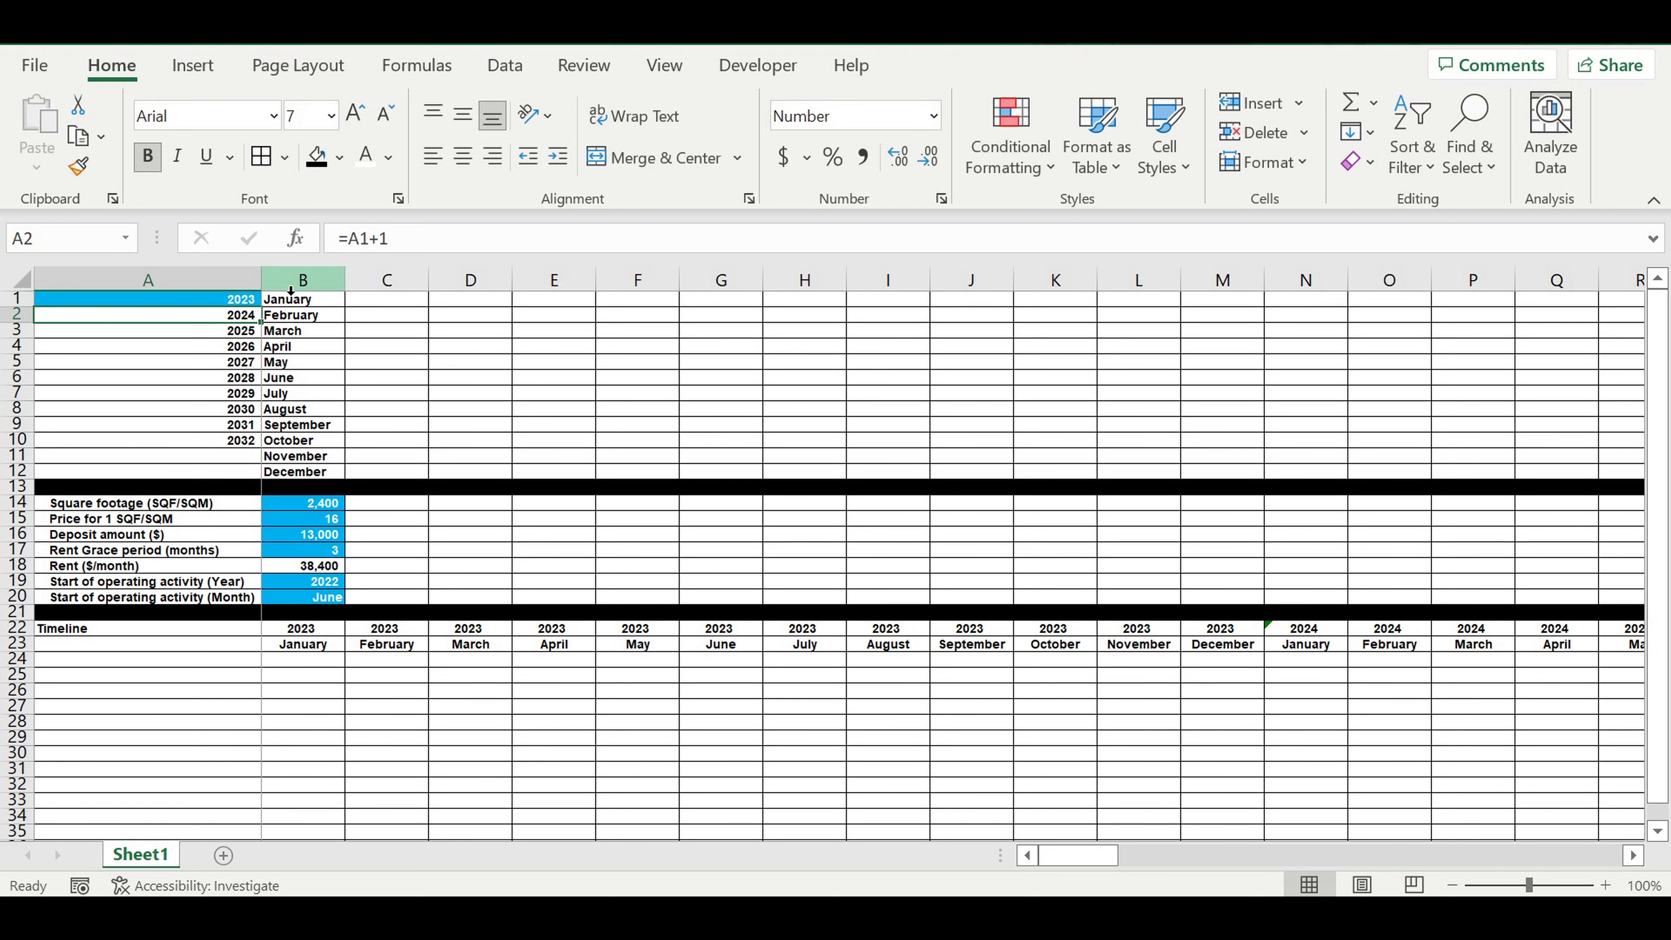
{"action": "left_click", "coordinate": [366, 708]}
- Set the first year in A1 to 2024 and check the first timeline year in B22
{"action": "left_click", "coordinate": [231, 304]}
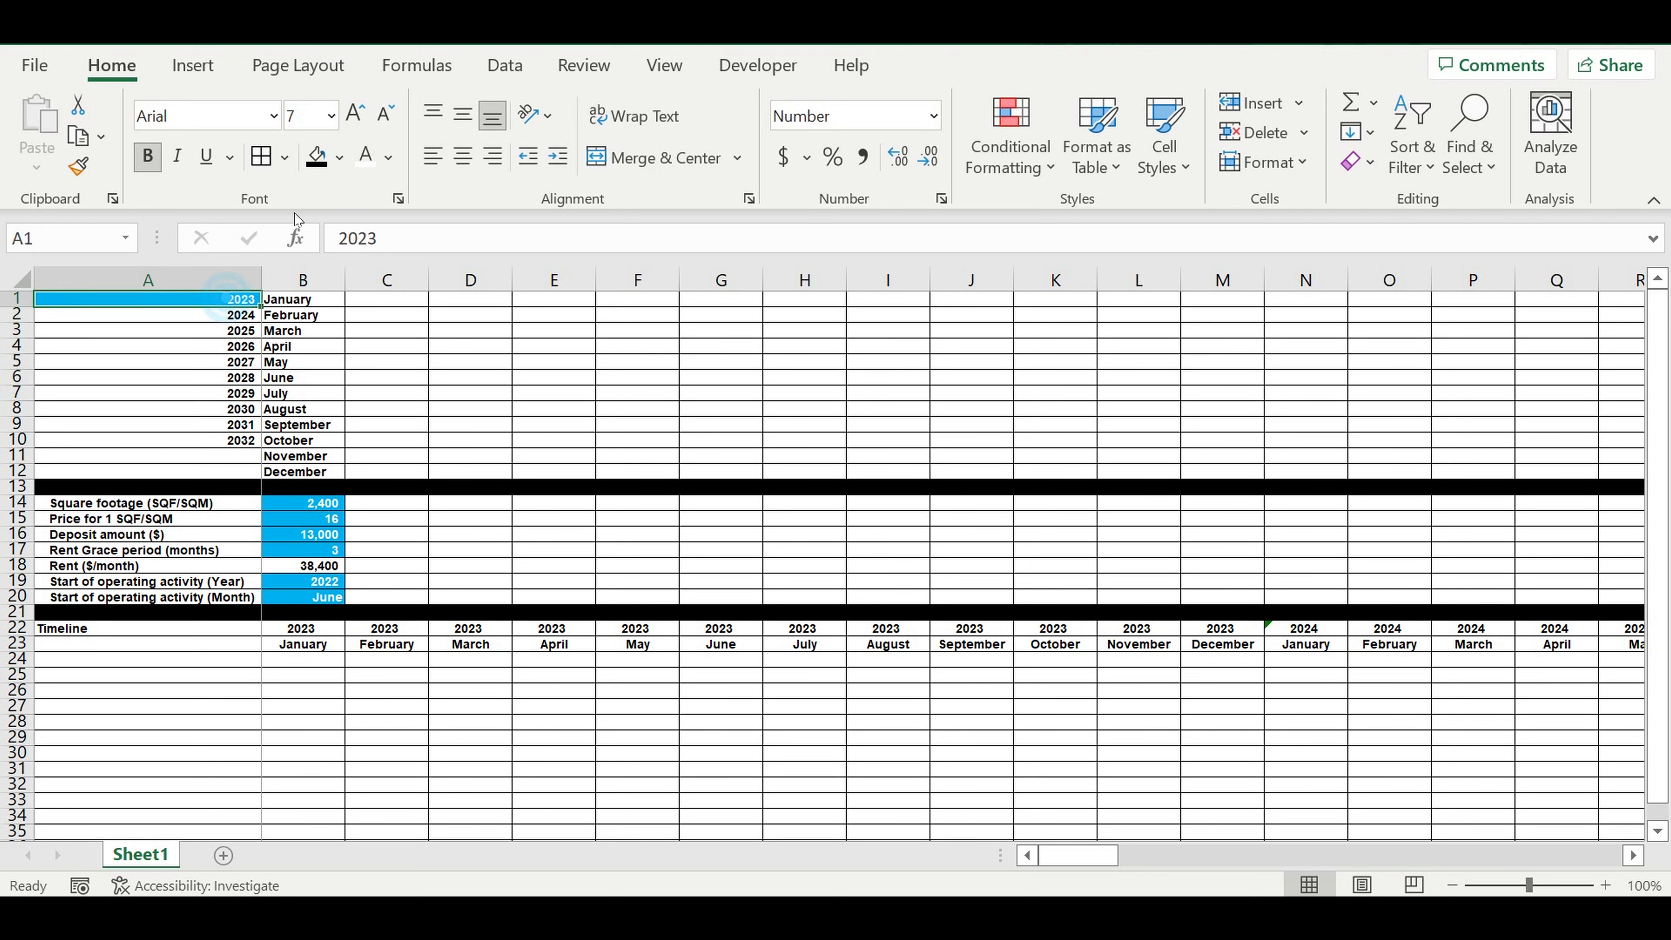
{"action": "left_click", "coordinate": [403, 243]}
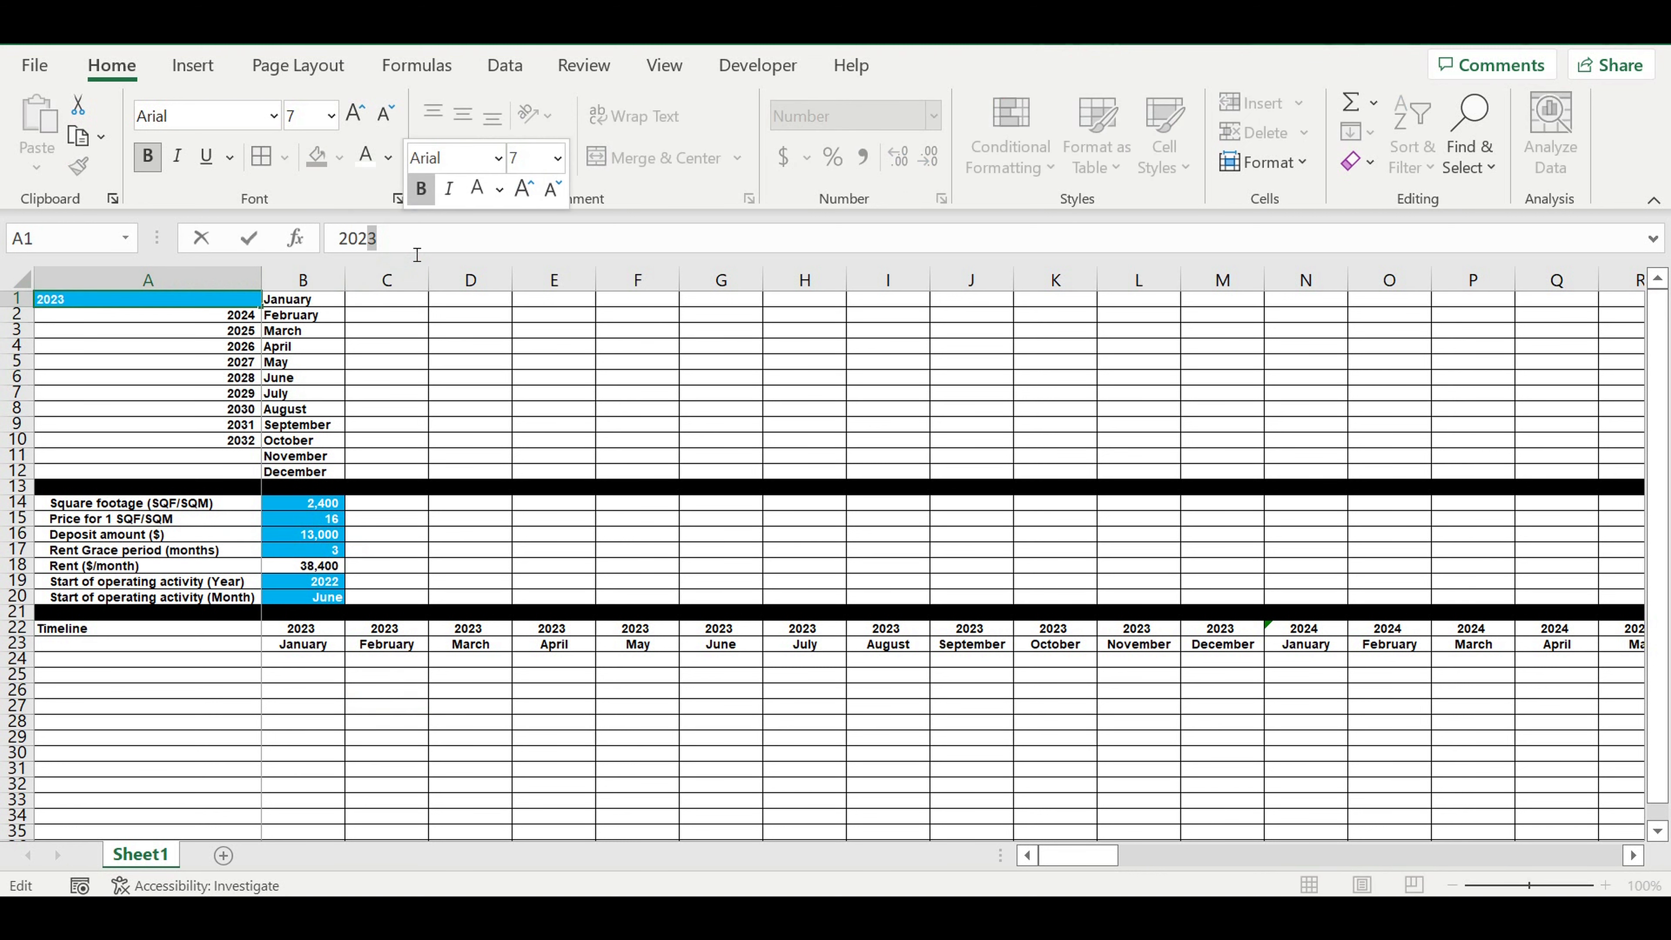
{"action": "type", "text": "4"}
{"action": "key", "text": "Return"}
{"action": "left_click", "coordinate": [379, 724]}
{"action": "left_click", "coordinate": [299, 631]}
- Set the first year in A1 back to 2022
{"action": "key", "text": "ctrl+Home"}
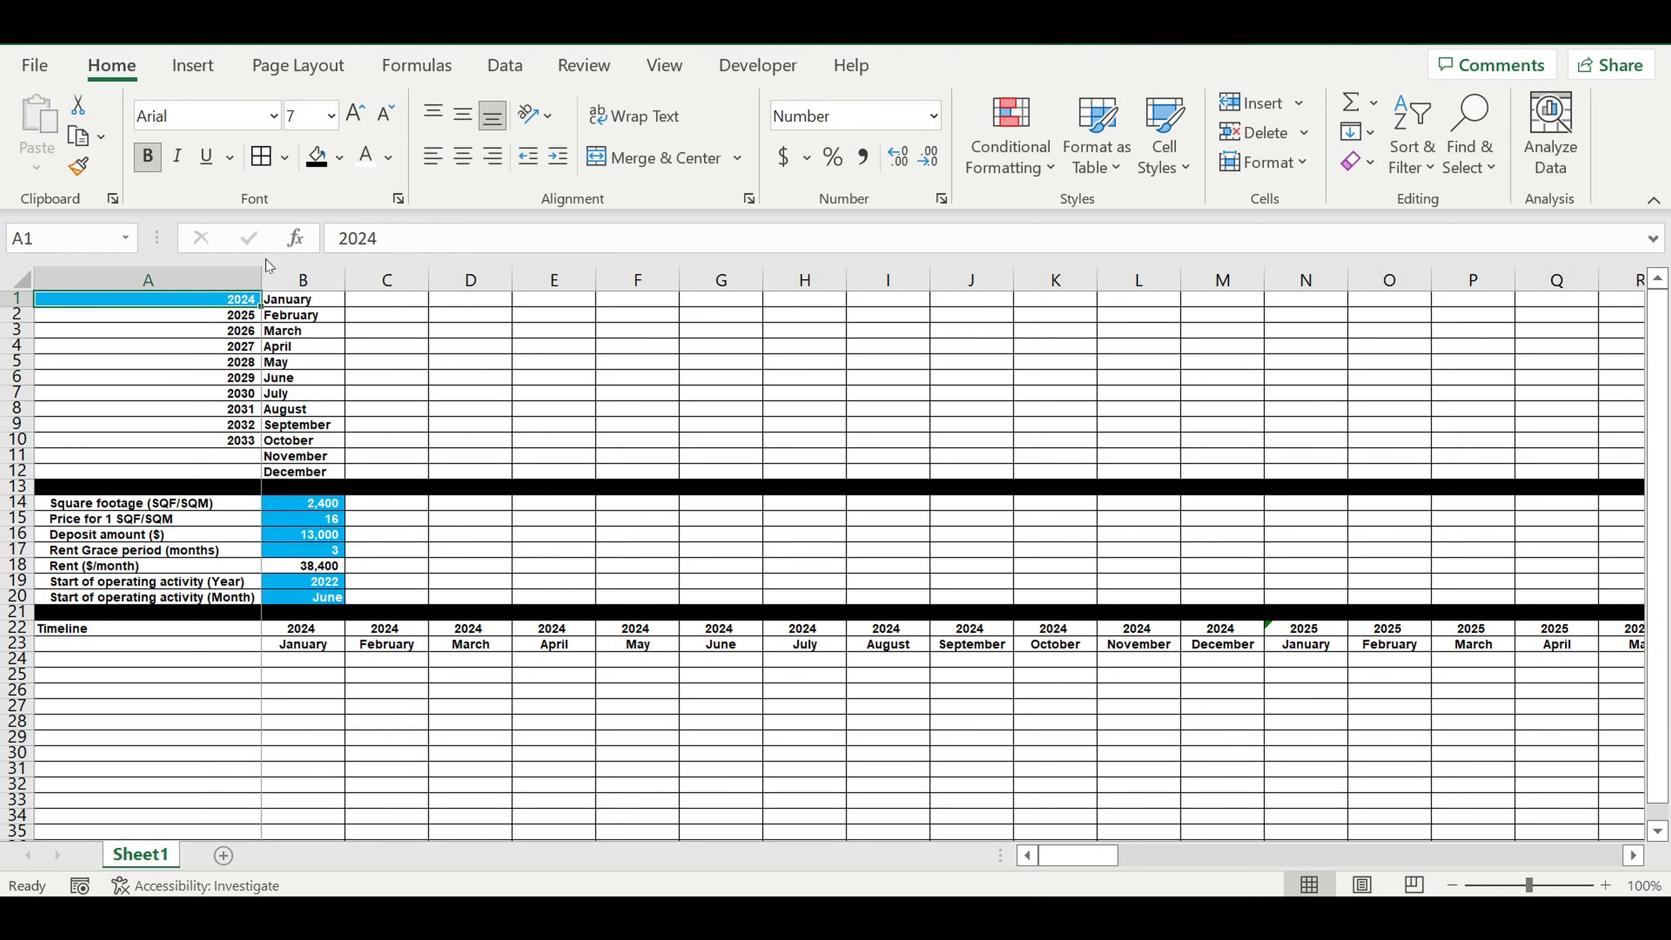
{"action": "left_click", "coordinate": [485, 248]}
{"action": "key", "text": "BackSpace"}
{"action": "type", "text": "2"}
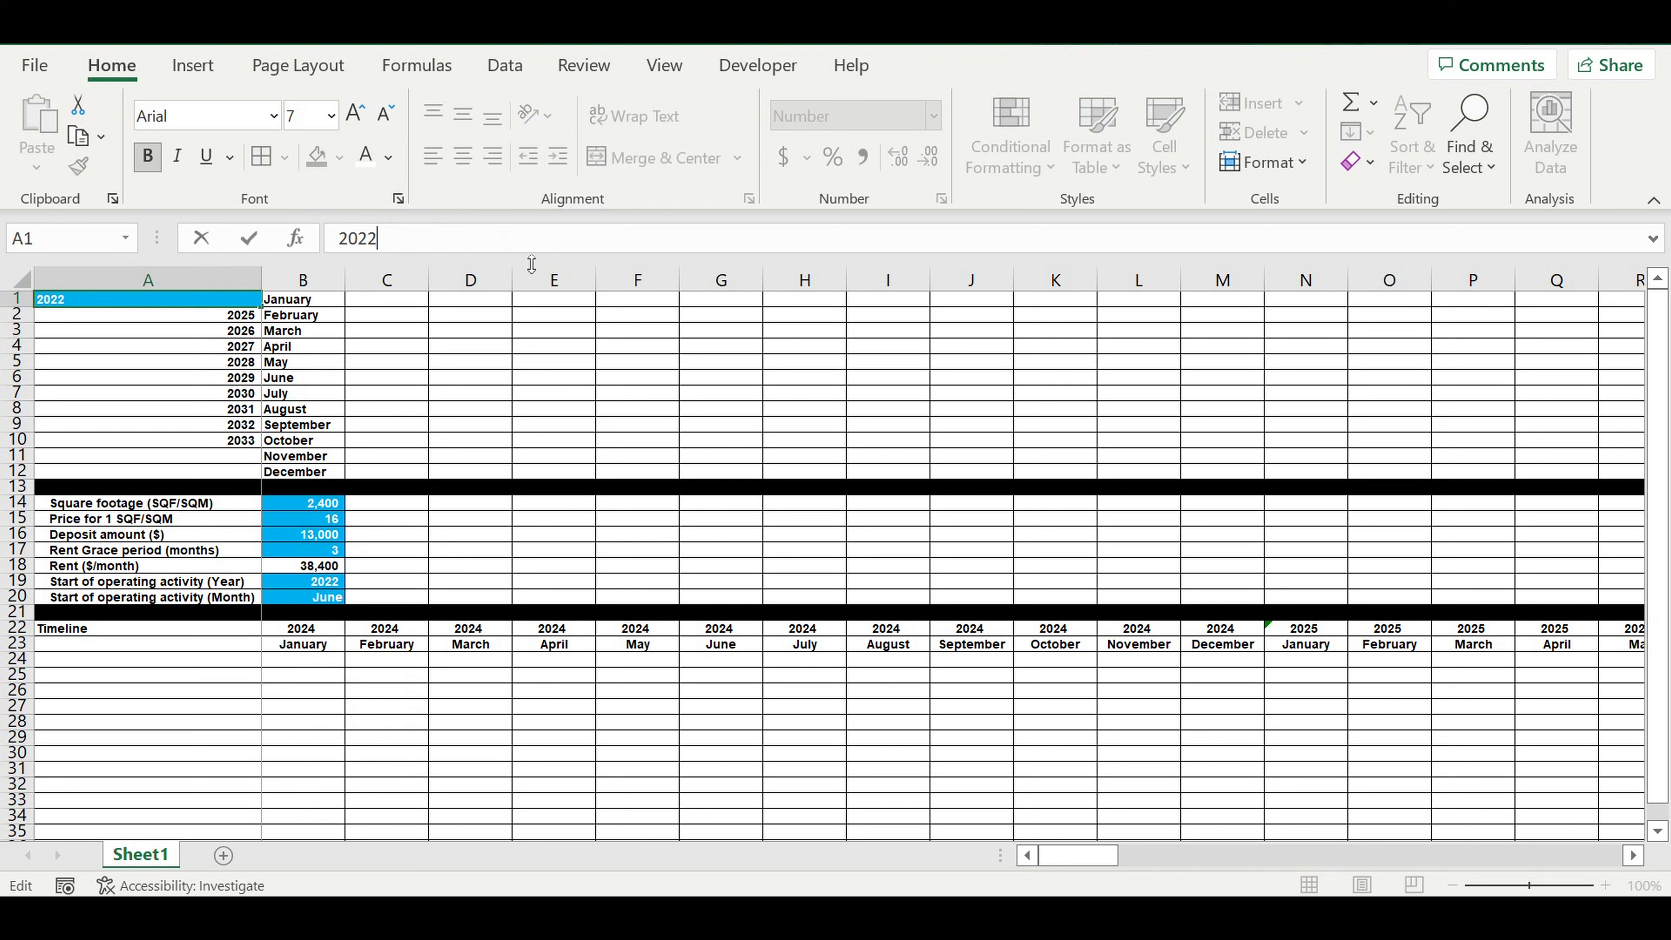
{"action": "key", "text": "Return"}
{"action": "left_click", "coordinate": [417, 727]}
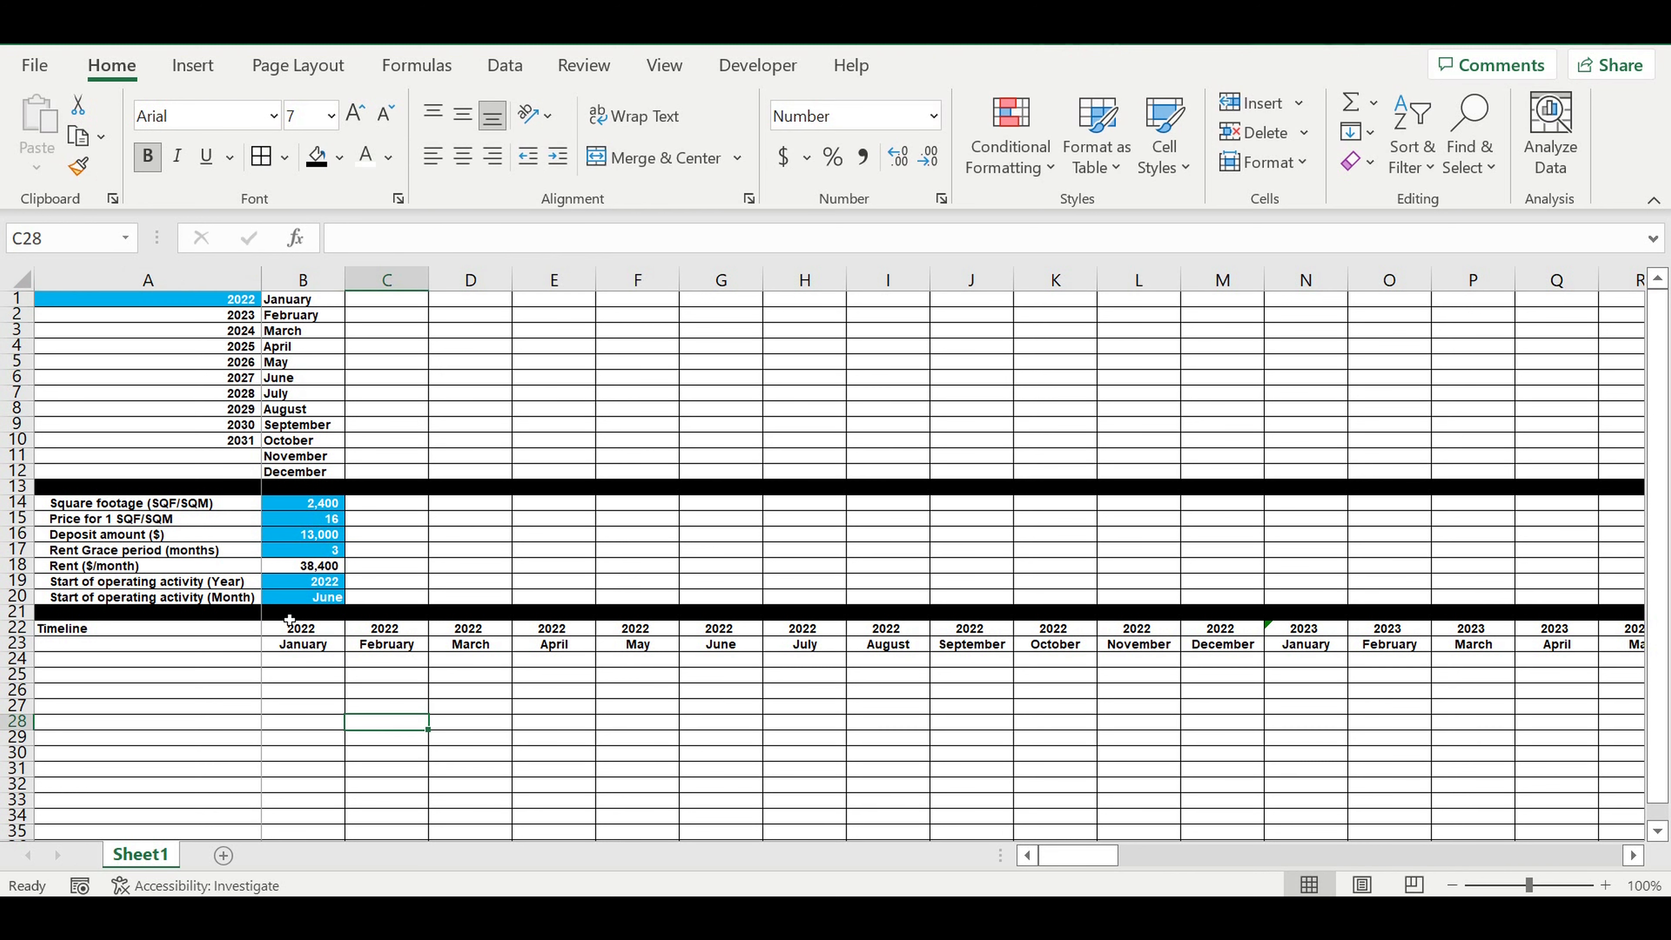
- Fill the 2022 year cells B22:M22 with light blue and the month cells B23:M23 with a paler tint of the same blue
{"action": "left_click_drag", "start_coordinate": [293, 631], "coordinate": [1224, 631]}
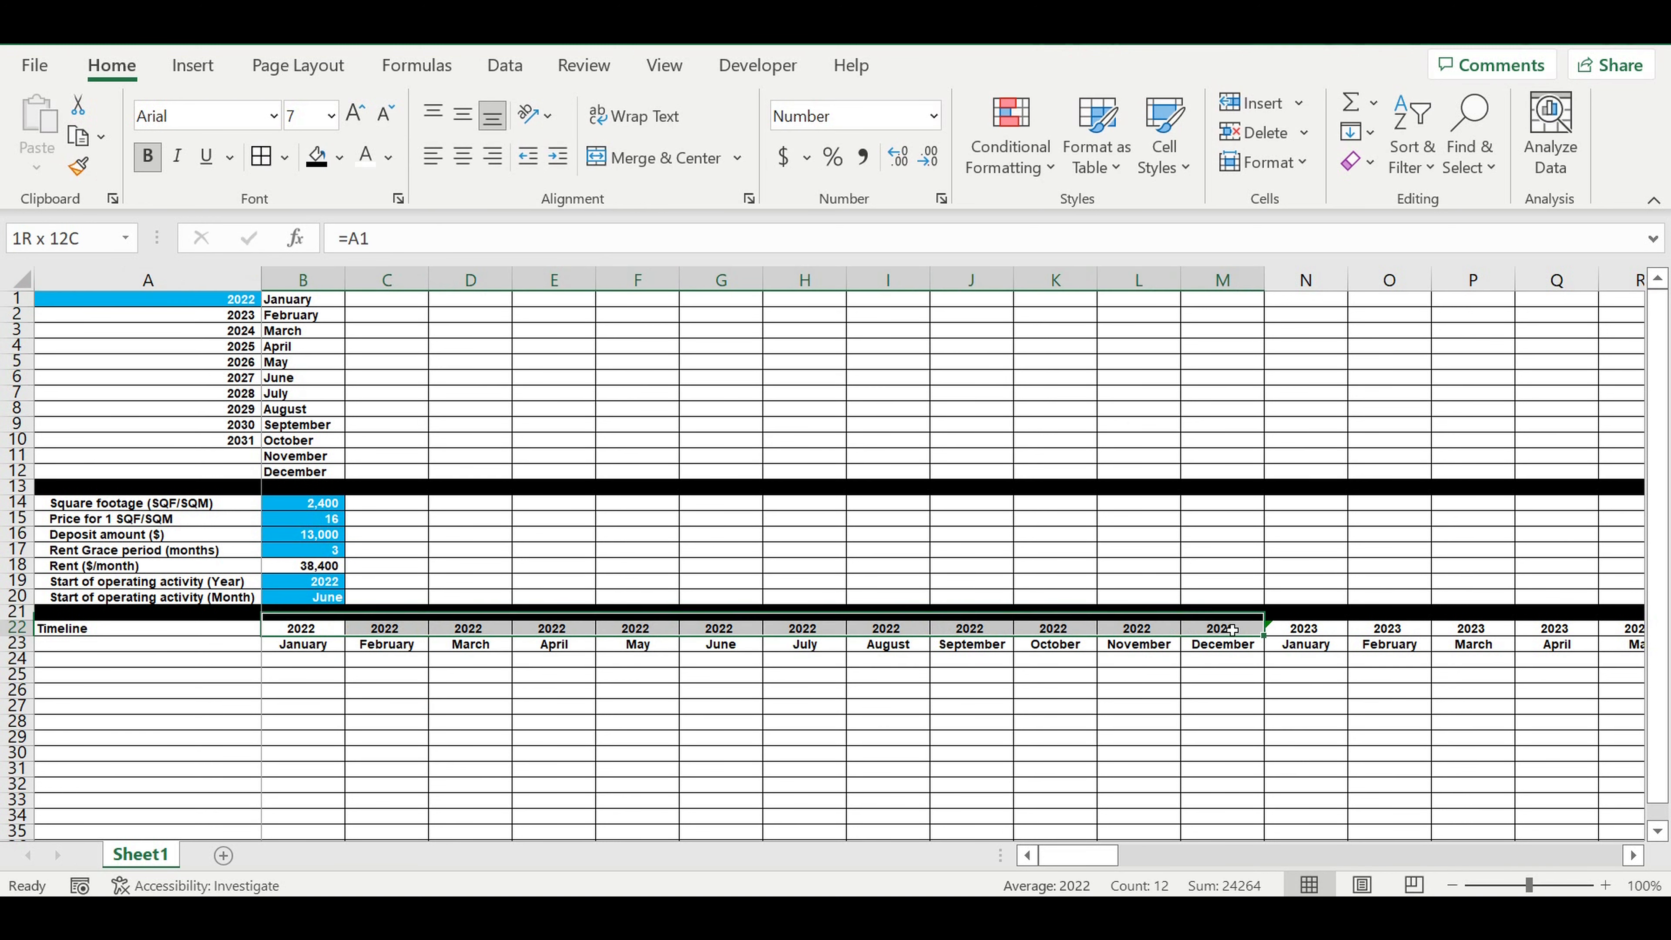
{"action": "left_click", "coordinate": [340, 156]}
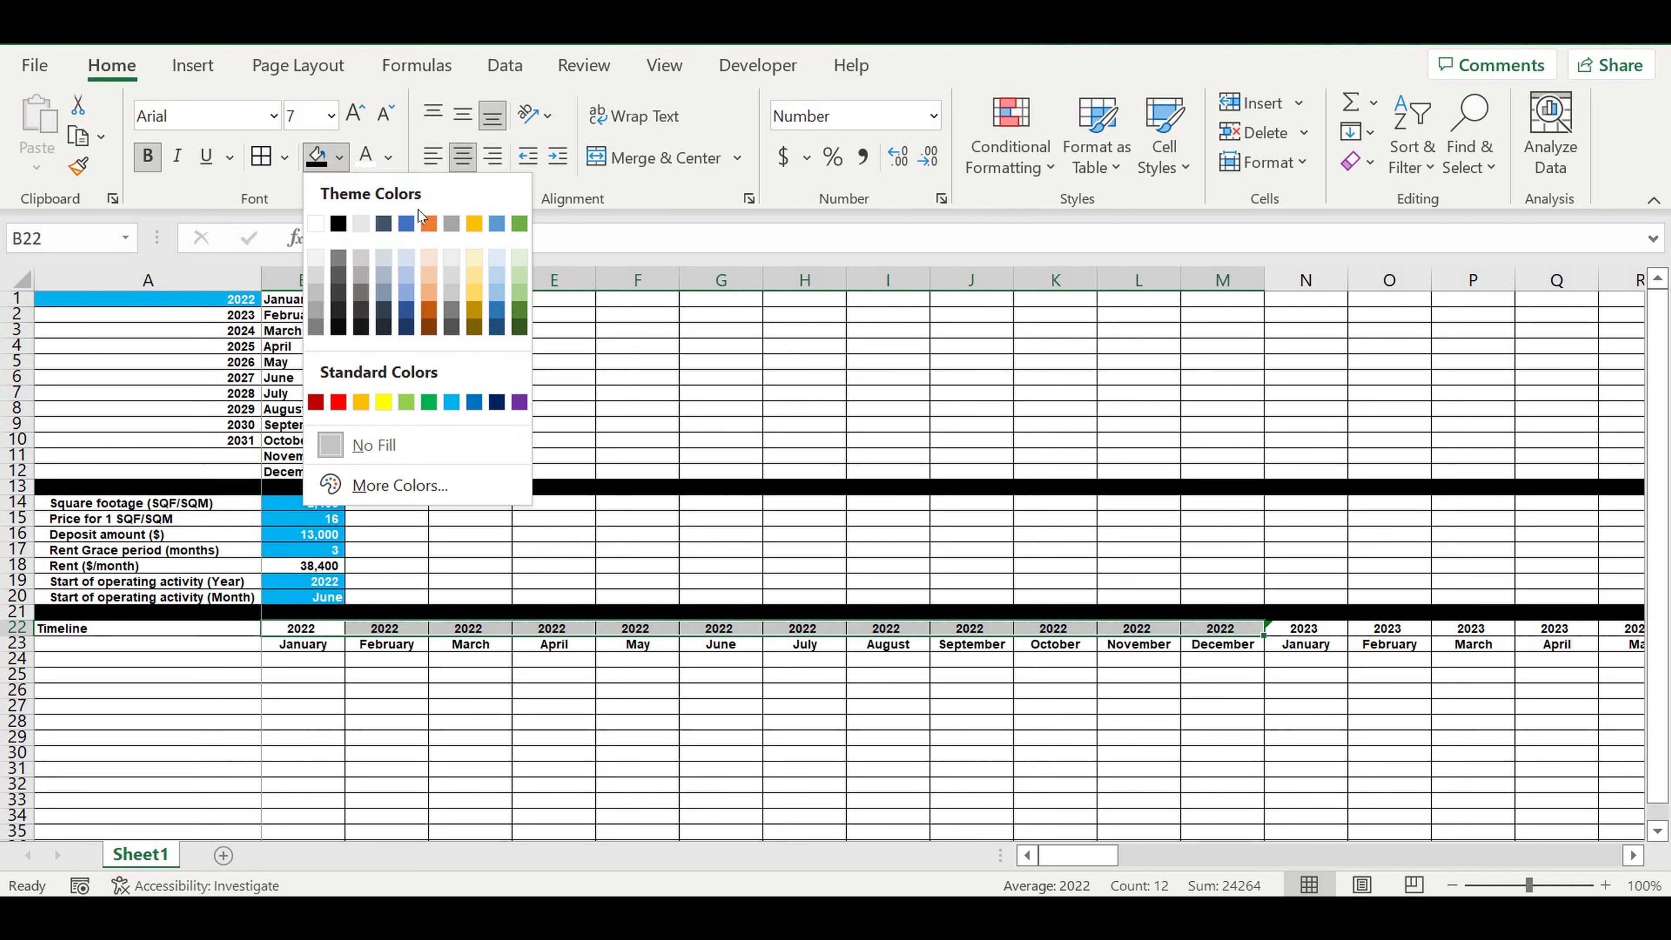
{"action": "left_click", "coordinate": [497, 284]}
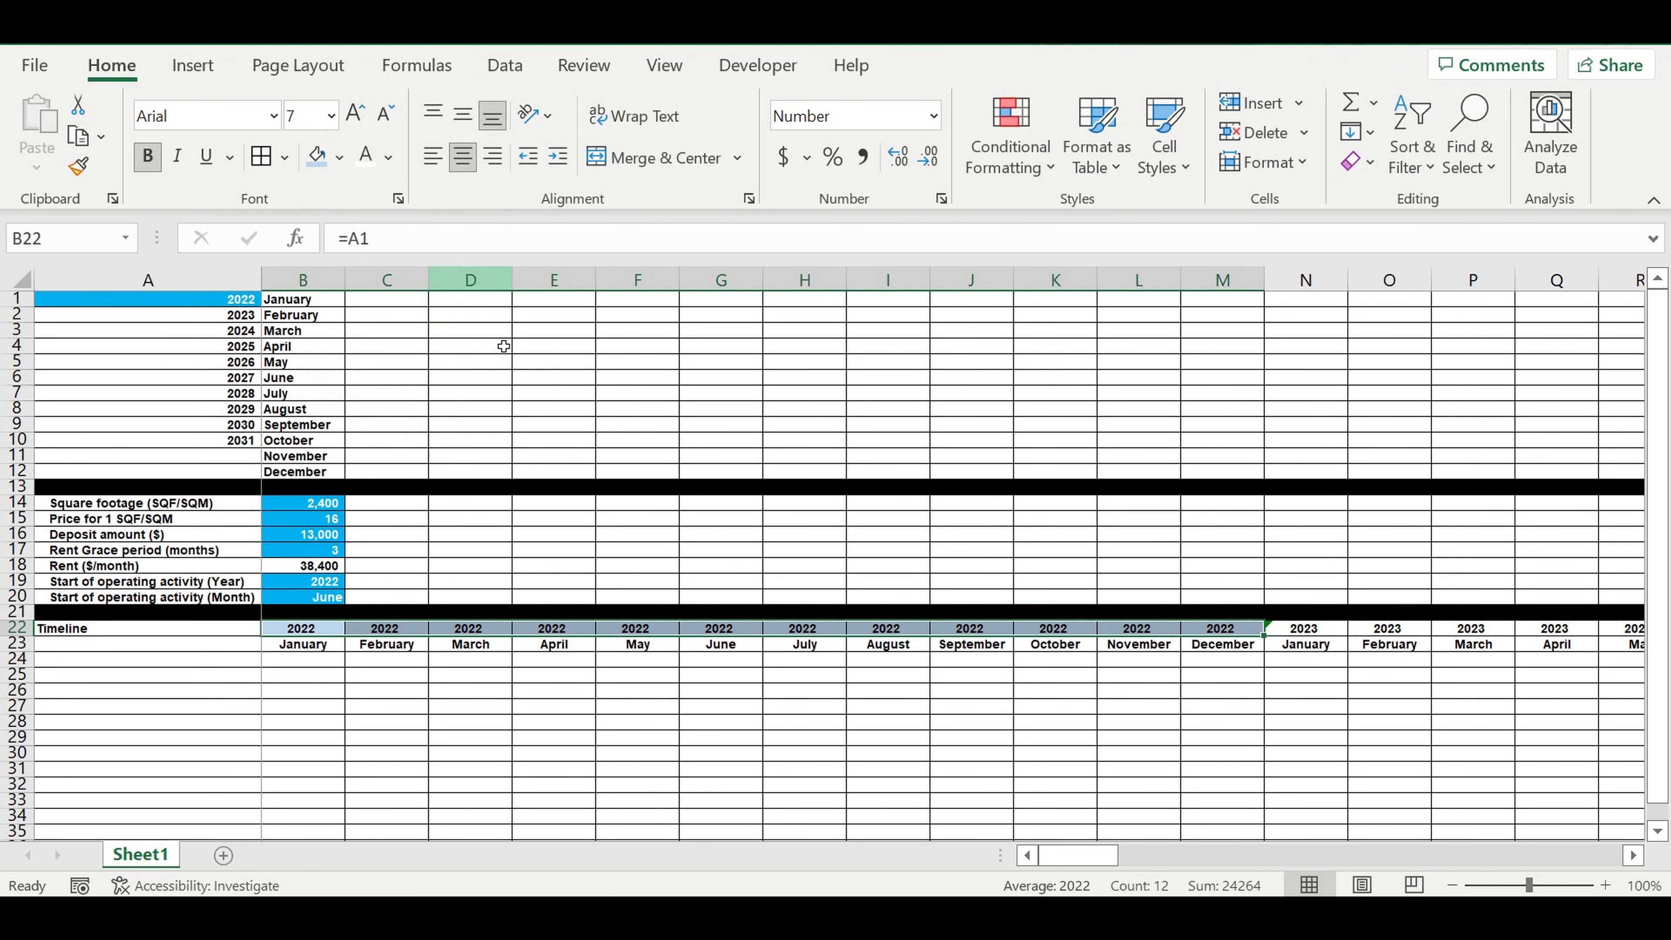
{"action": "left_click_drag", "start_coordinate": [299, 652], "coordinate": [1211, 645]}
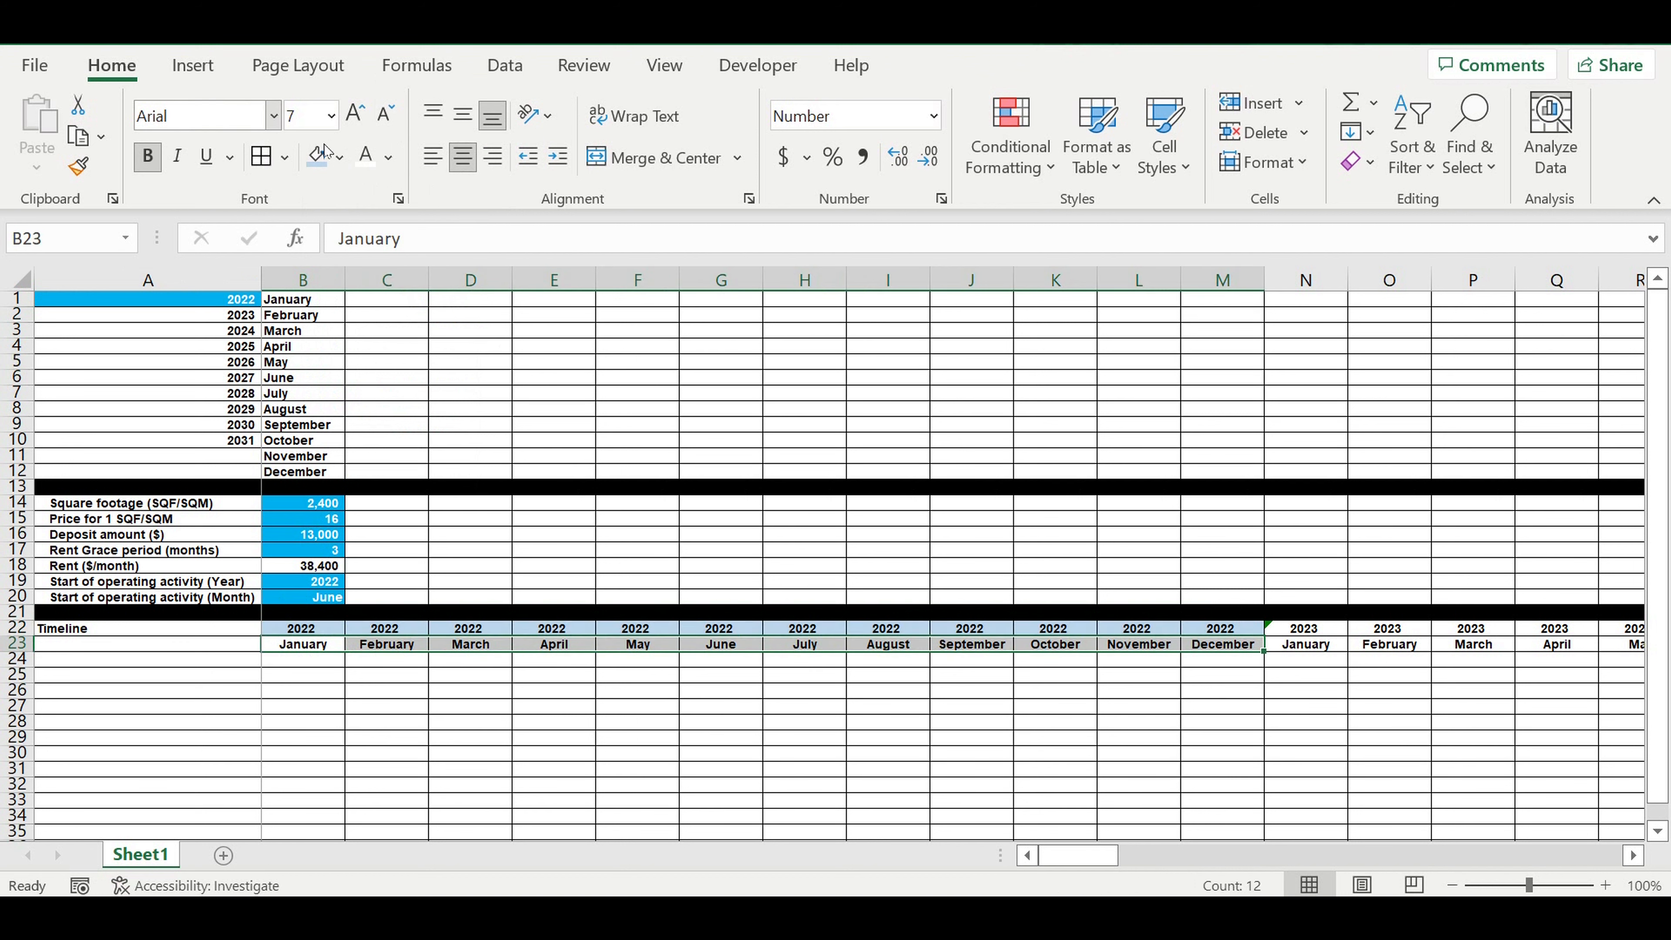
{"action": "left_click", "coordinate": [339, 157]}
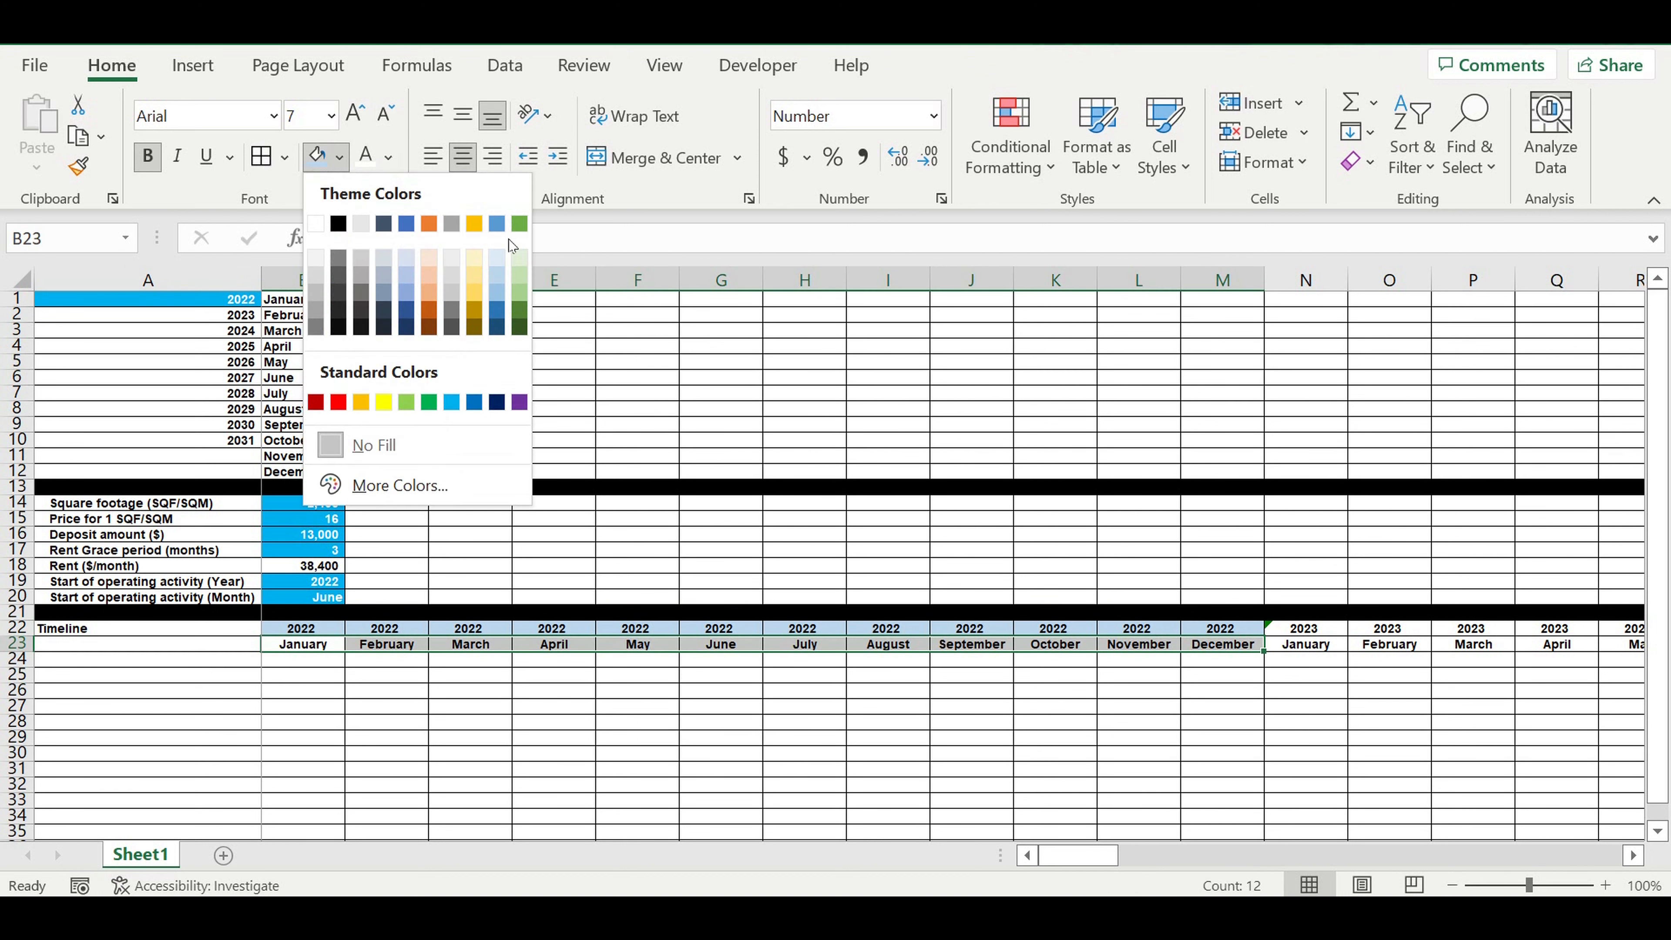
{"action": "left_click", "coordinate": [501, 261]}
- Fill the 2023 year cells N22:Y22 with light gold and the month cells N23:Y23 with a paler tint of the same gold
{"action": "left_click_drag", "start_coordinate": [1318, 633], "coordinate": [1473, 632]}
{"action": "left_click", "coordinate": [342, 158]}
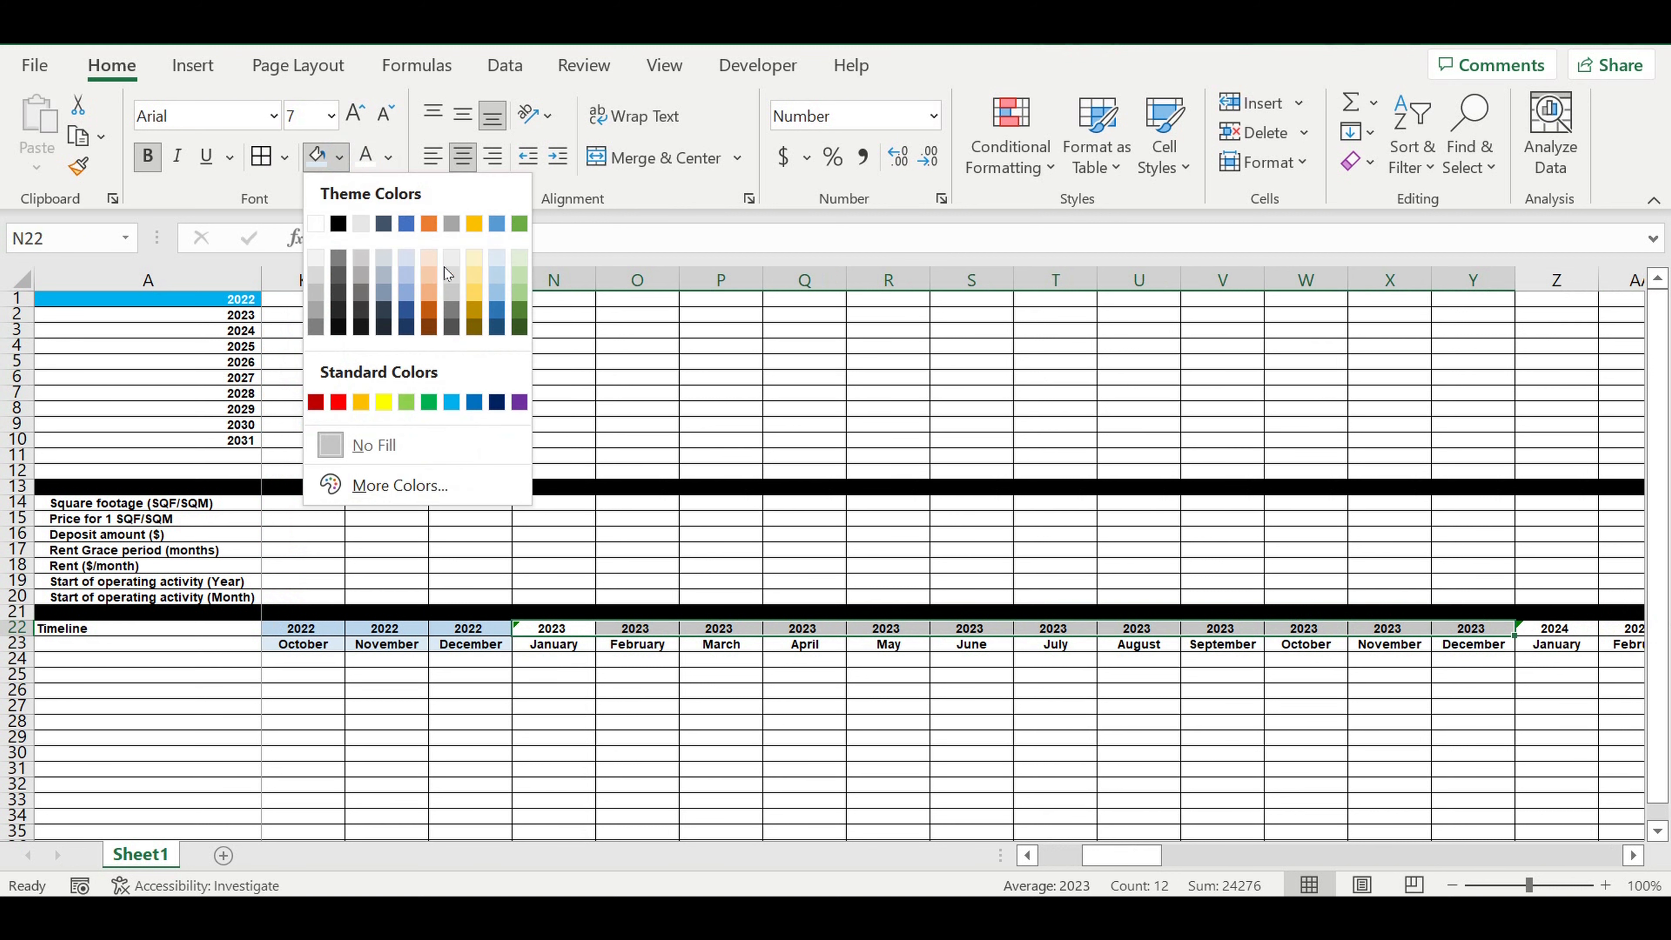
{"action": "left_click", "coordinate": [472, 282]}
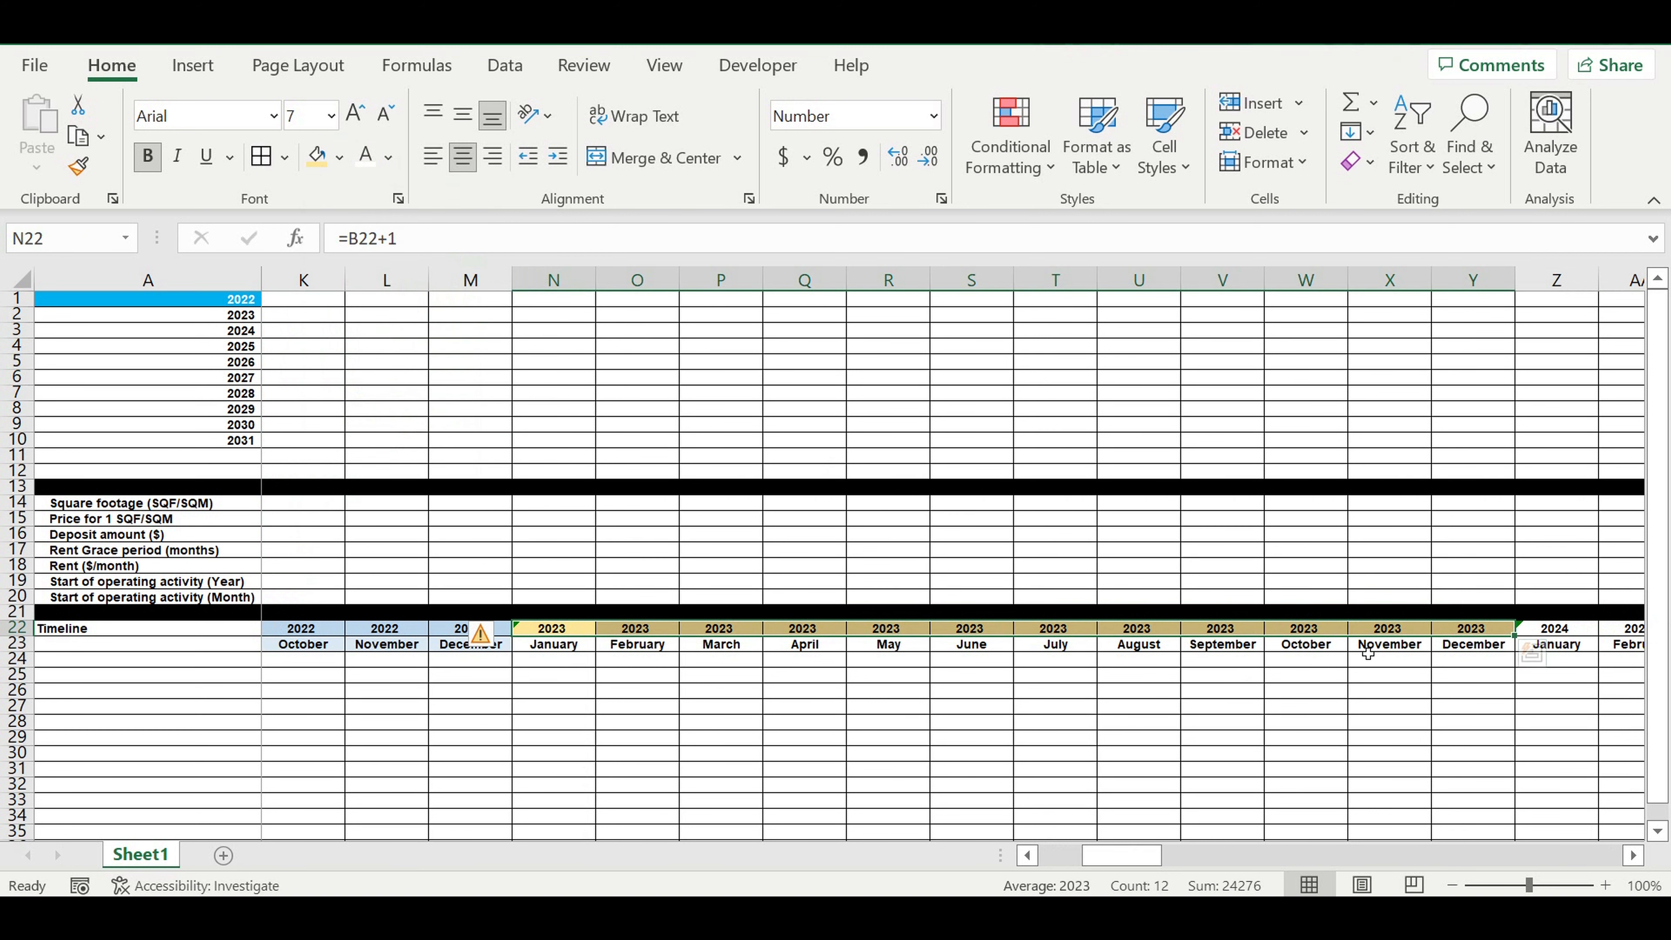
{"action": "left_click_drag", "start_coordinate": [1481, 653], "coordinate": [556, 652]}
{"action": "left_click", "coordinate": [339, 158]}
{"action": "left_click", "coordinate": [473, 258]}
{"action": "left_click", "coordinate": [1408, 711]}
- Copy the coloured two-year block B22:Y23 and paste only its formatting at Z22 for 2024 and 2025
{"action": "left_click_drag", "start_coordinate": [1474, 645], "coordinate": [7, 692]}
{"action": "left_click_drag", "start_coordinate": [351, 656], "coordinate": [320, 636]}
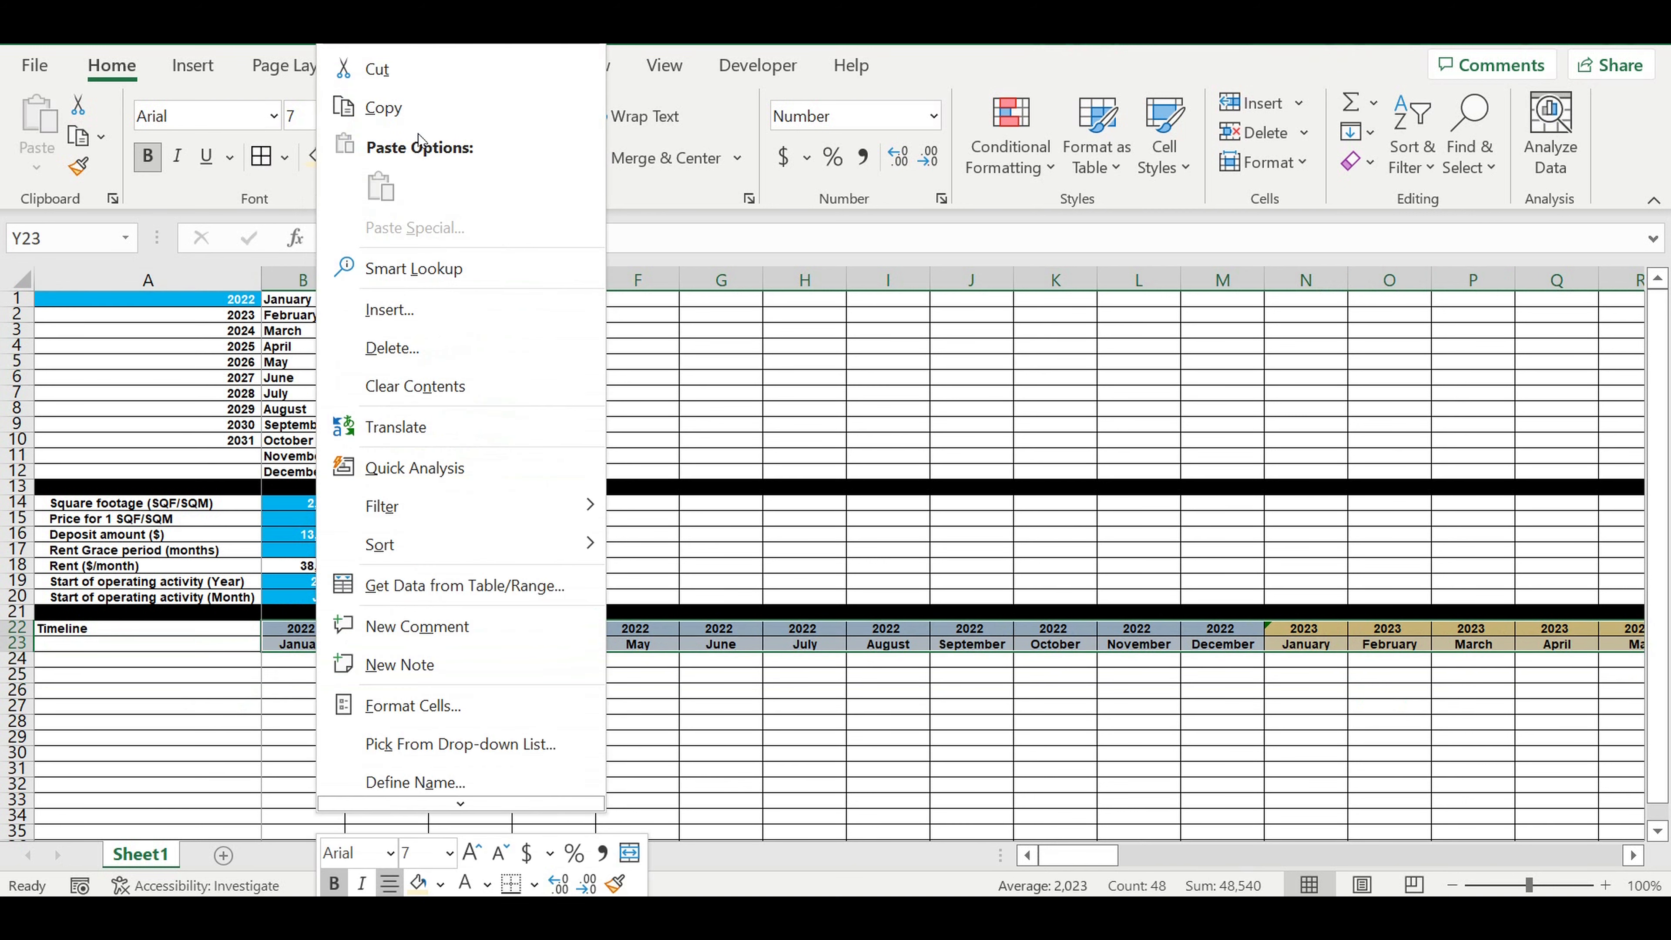
{"action": "left_click", "coordinate": [383, 107]}
{"action": "left_click_drag", "start_coordinate": [1089, 867], "coordinate": [1202, 869]}
{"action": "right_click", "coordinate": [792, 622]}
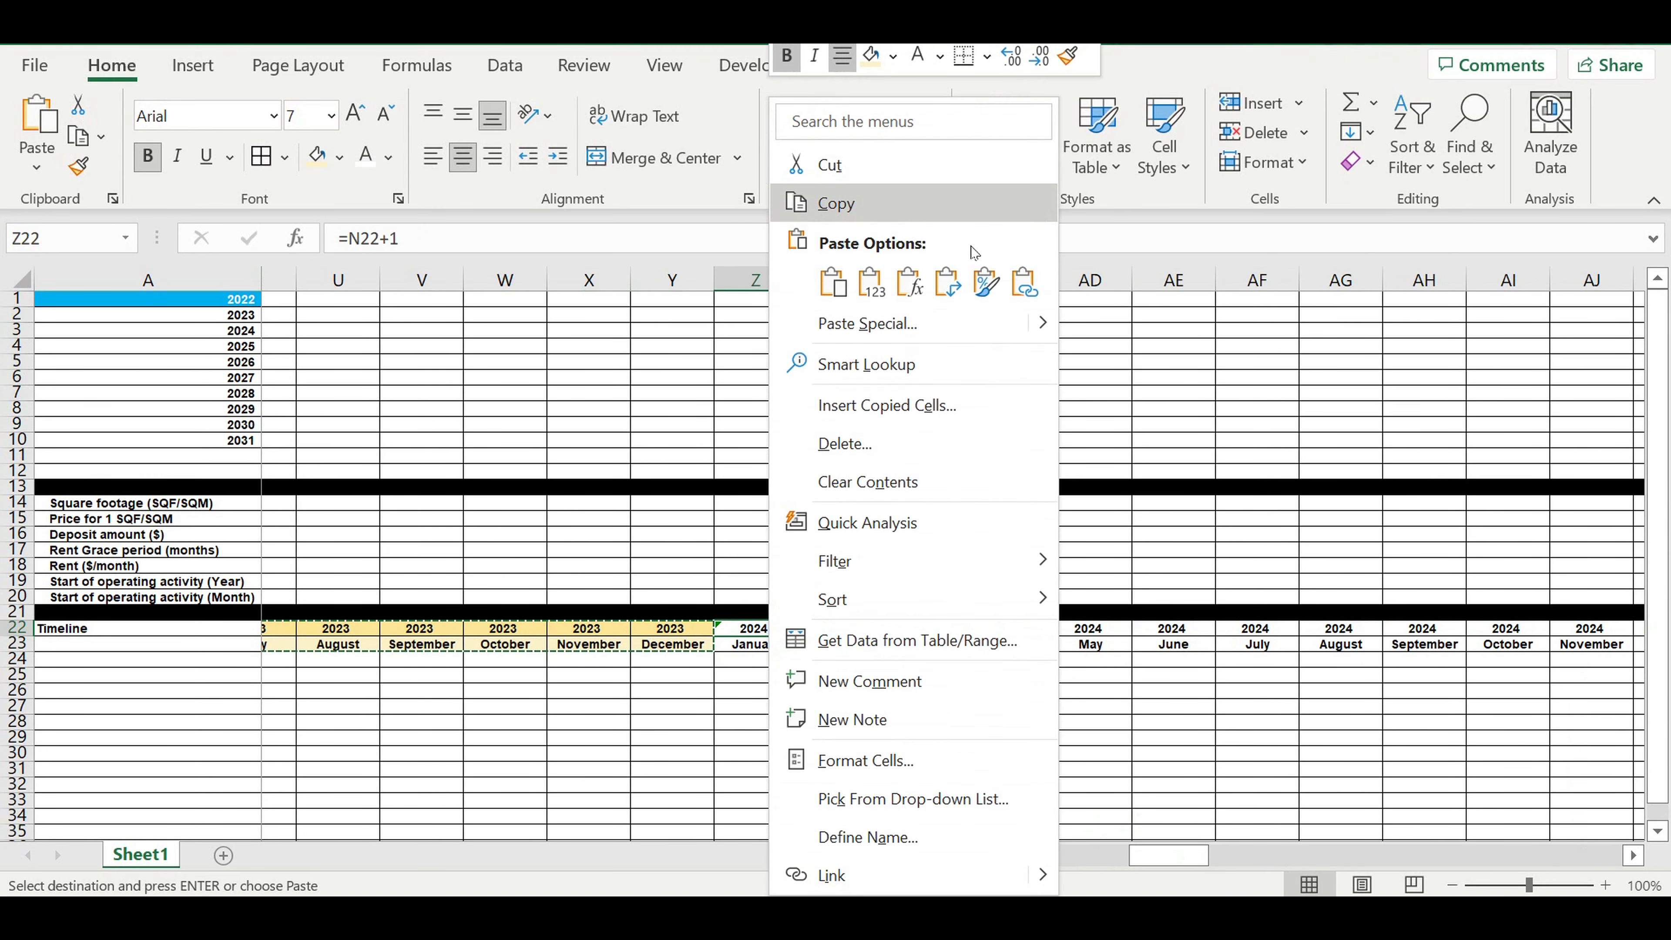
{"action": "left_click", "coordinate": [985, 282]}
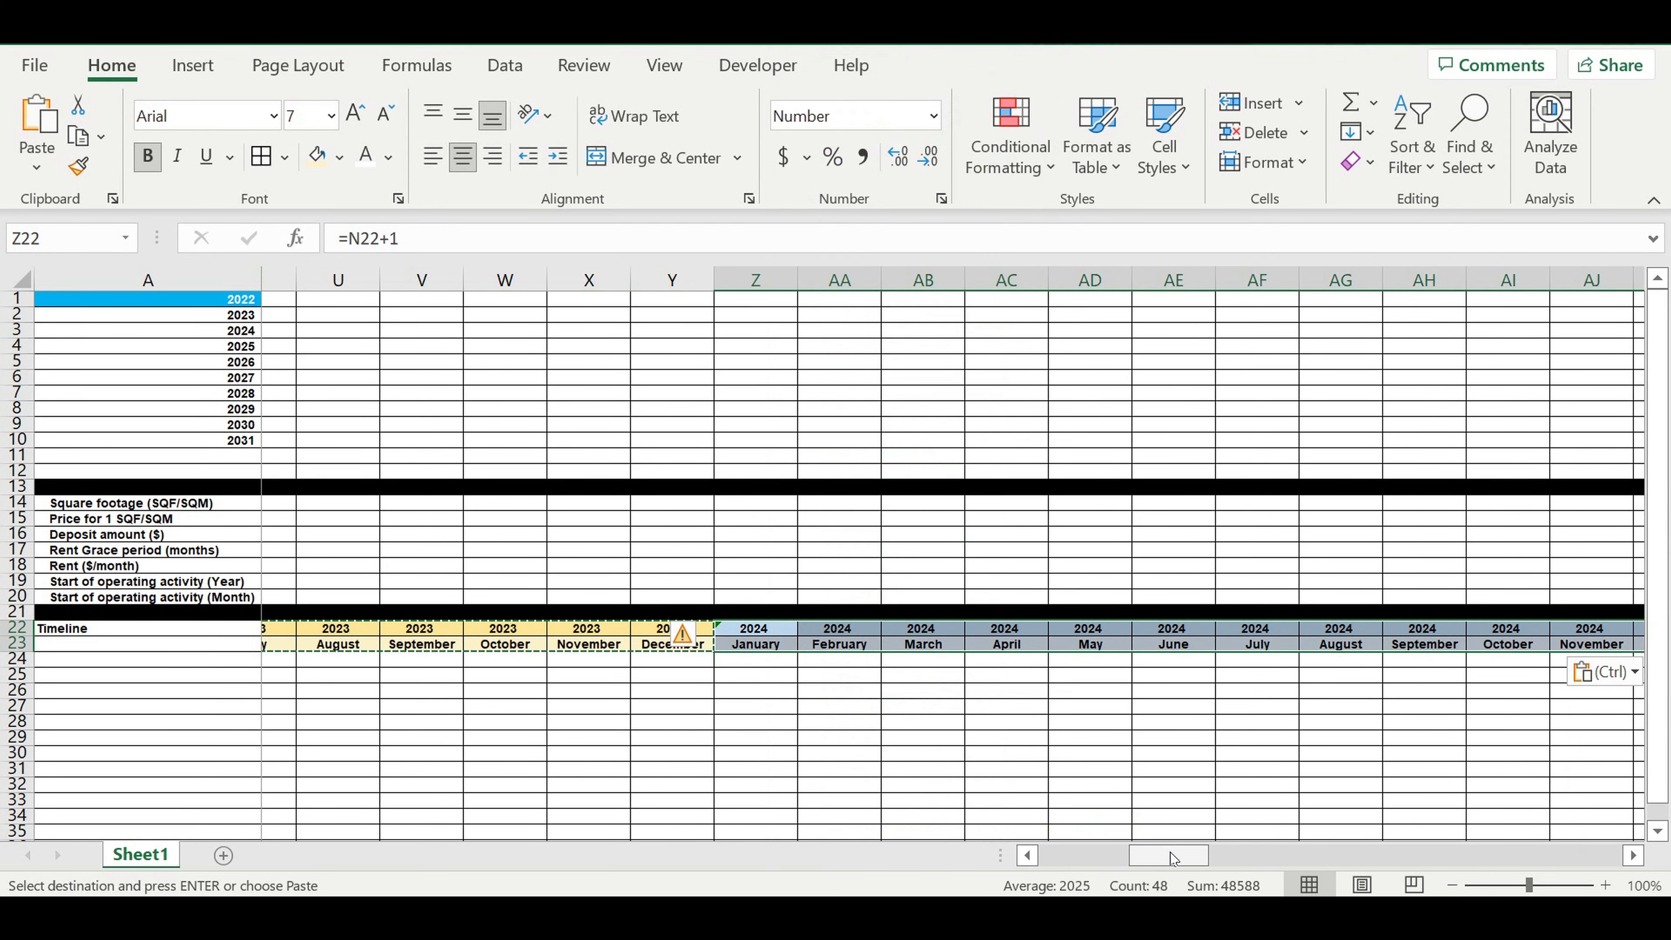
- Paste only the copied block's formatting at AX22 to colour 2026 and 2027
{"action": "left_click_drag", "start_coordinate": [1180, 851], "coordinate": [1284, 859]}
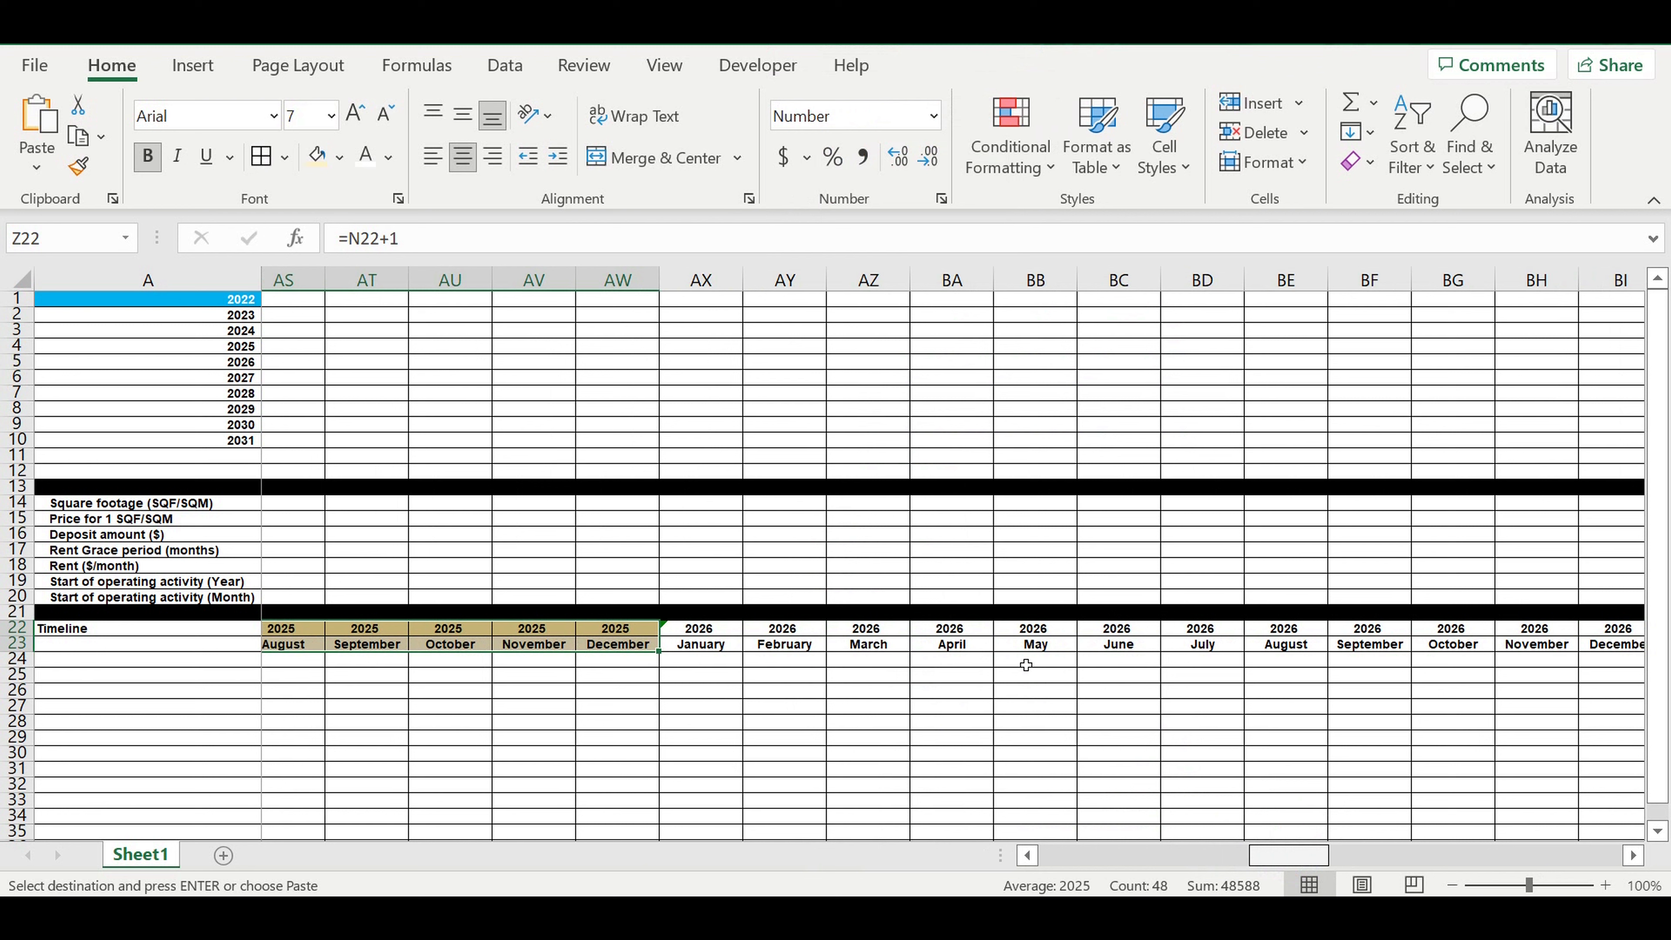
{"action": "left_click", "coordinate": [723, 632]}
{"action": "right_click", "coordinate": [717, 633]}
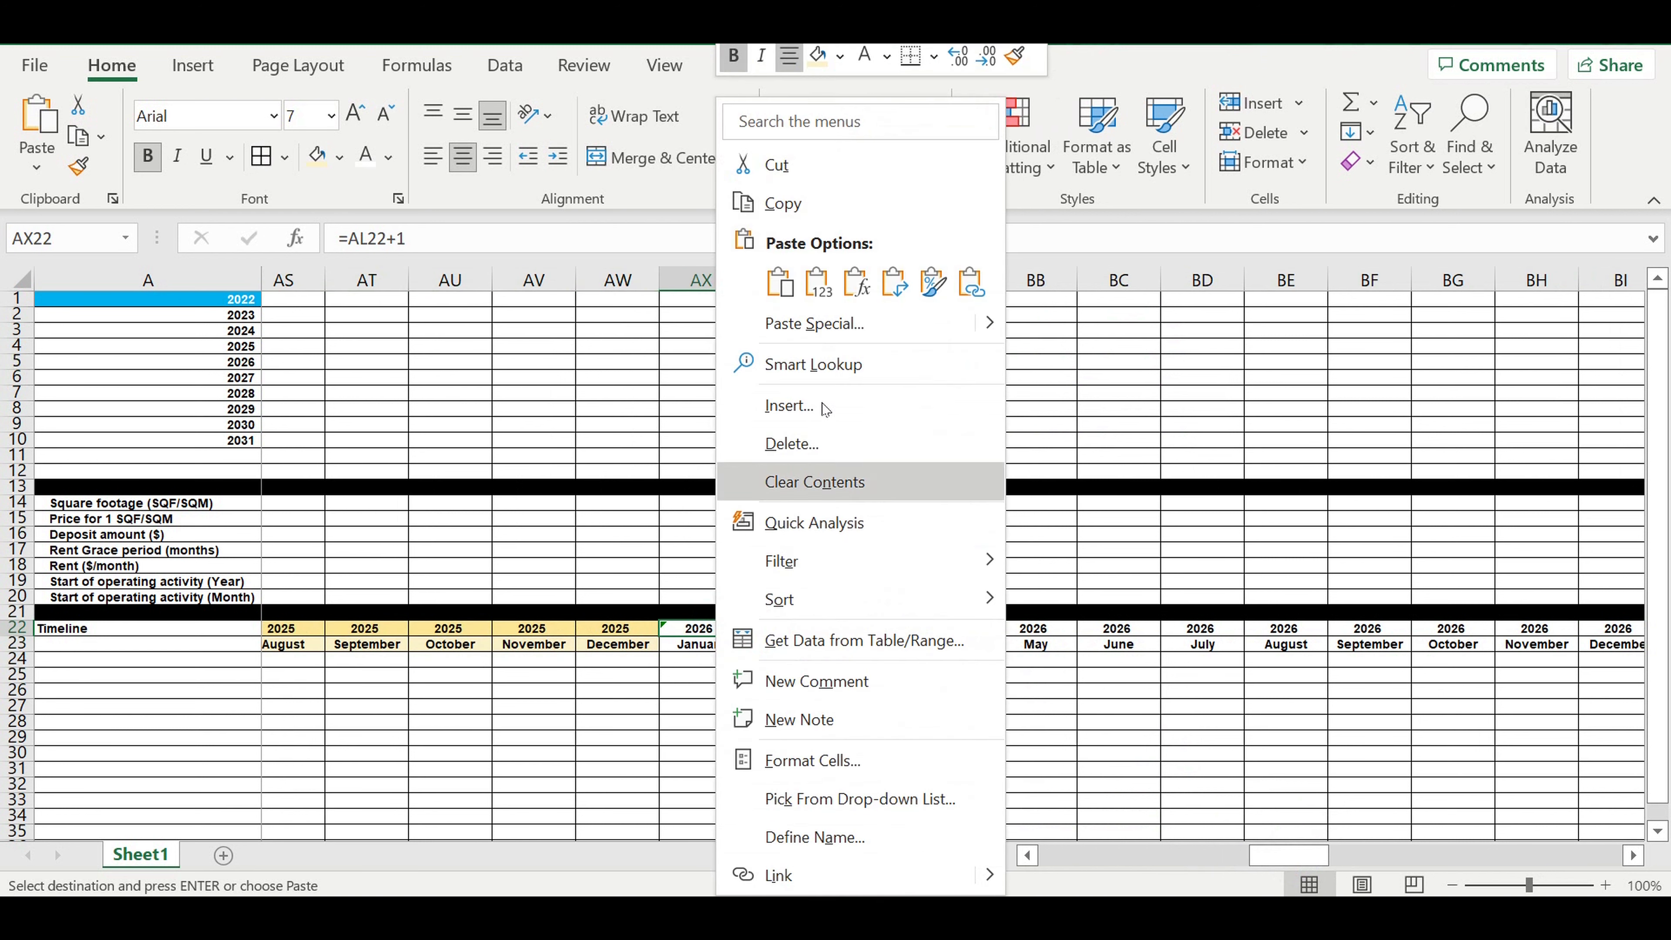
{"action": "left_click", "coordinate": [941, 300]}
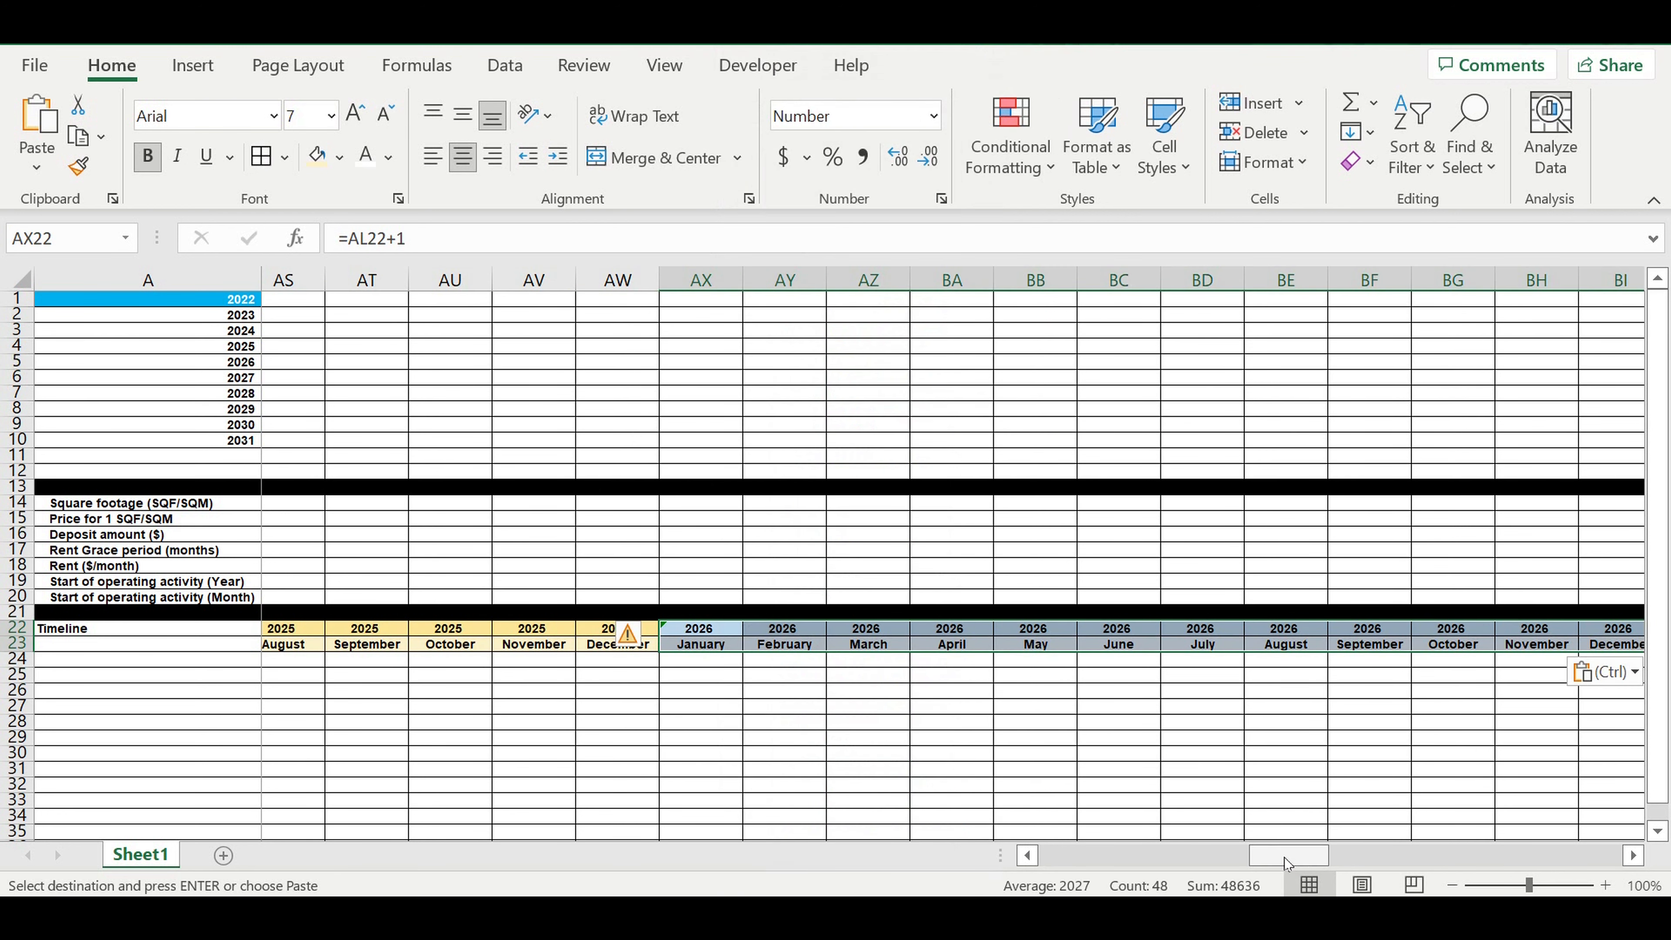
- Paste only the copied block's formatting at BV22 to colour 2028 and 2029
{"action": "left_click_drag", "start_coordinate": [1297, 857], "coordinate": [1420, 859]}
{"action": "left_click", "coordinate": [912, 632]}
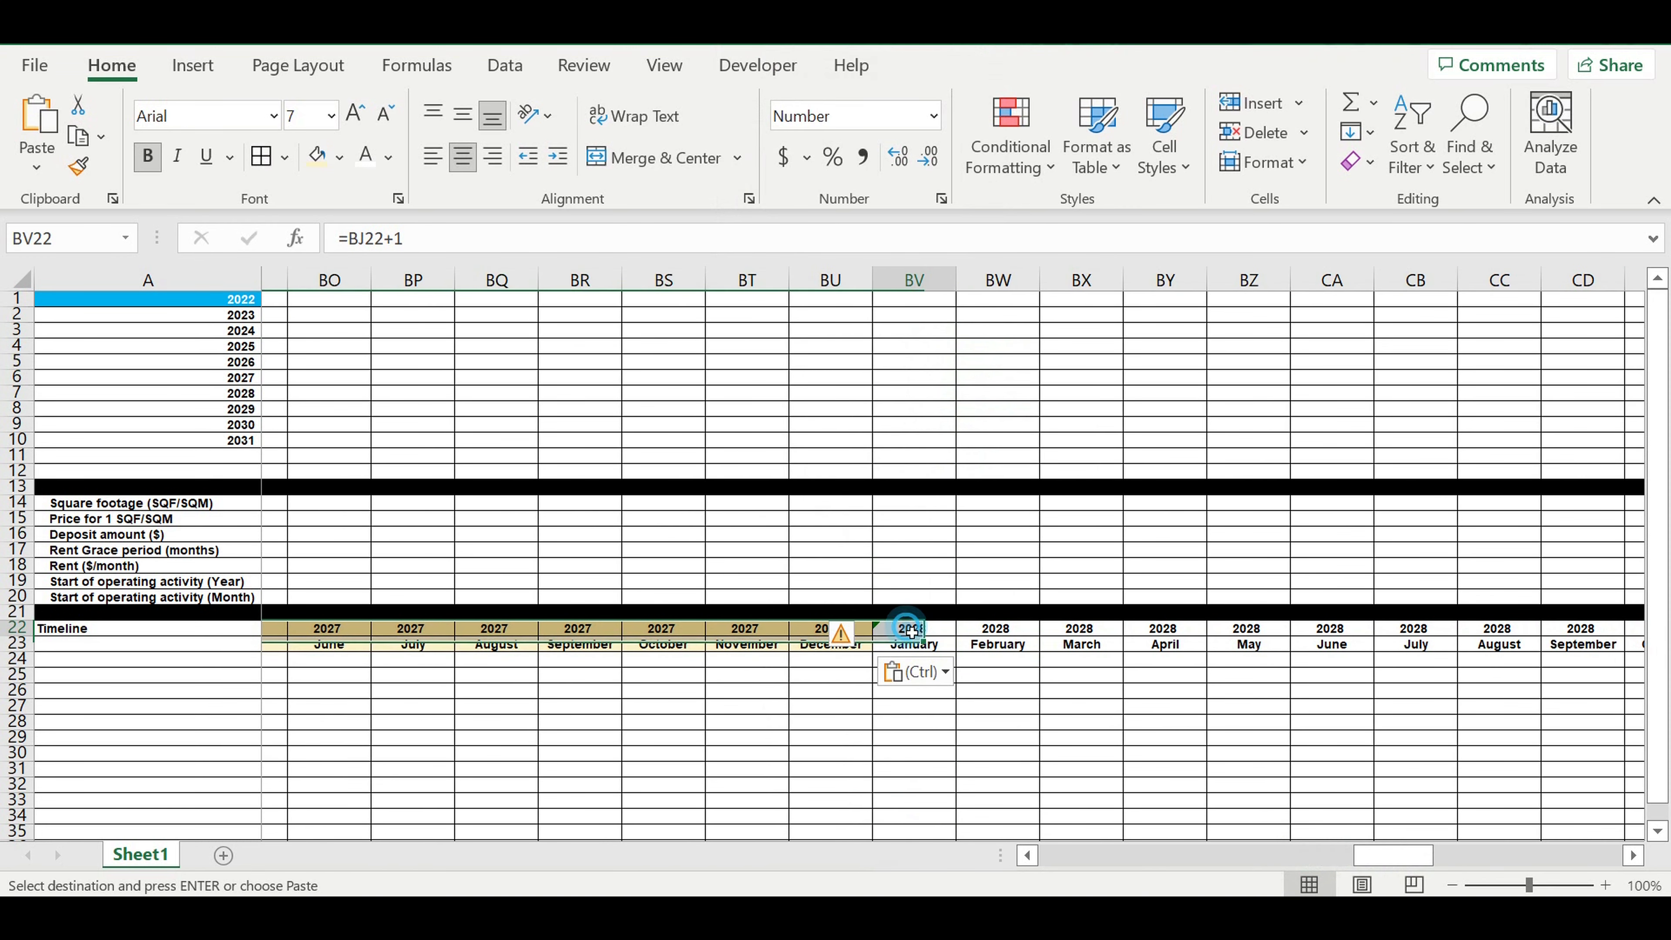
{"action": "right_click", "coordinate": [912, 632]}
{"action": "left_click", "coordinate": [1129, 289]}
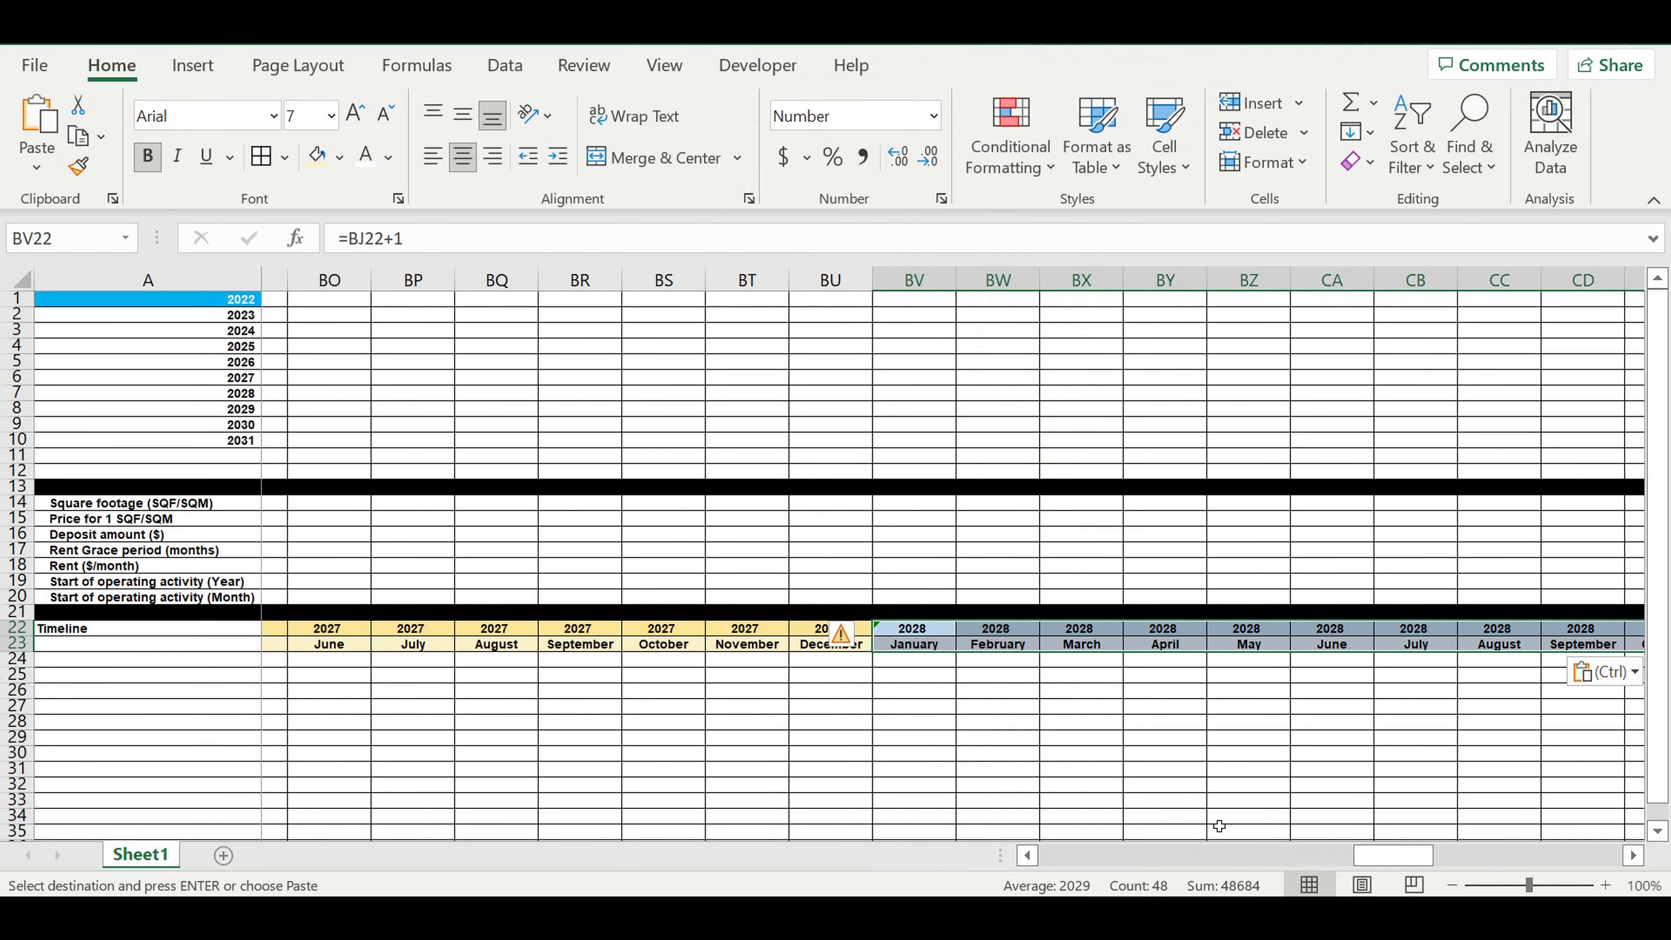
- Paste only the copied block's formatting at CT22 for 2030 and 2031, then return to the first columns and select the Timeline label in A22
{"action": "left_click_drag", "start_coordinate": [1400, 859], "coordinate": [1551, 856]}
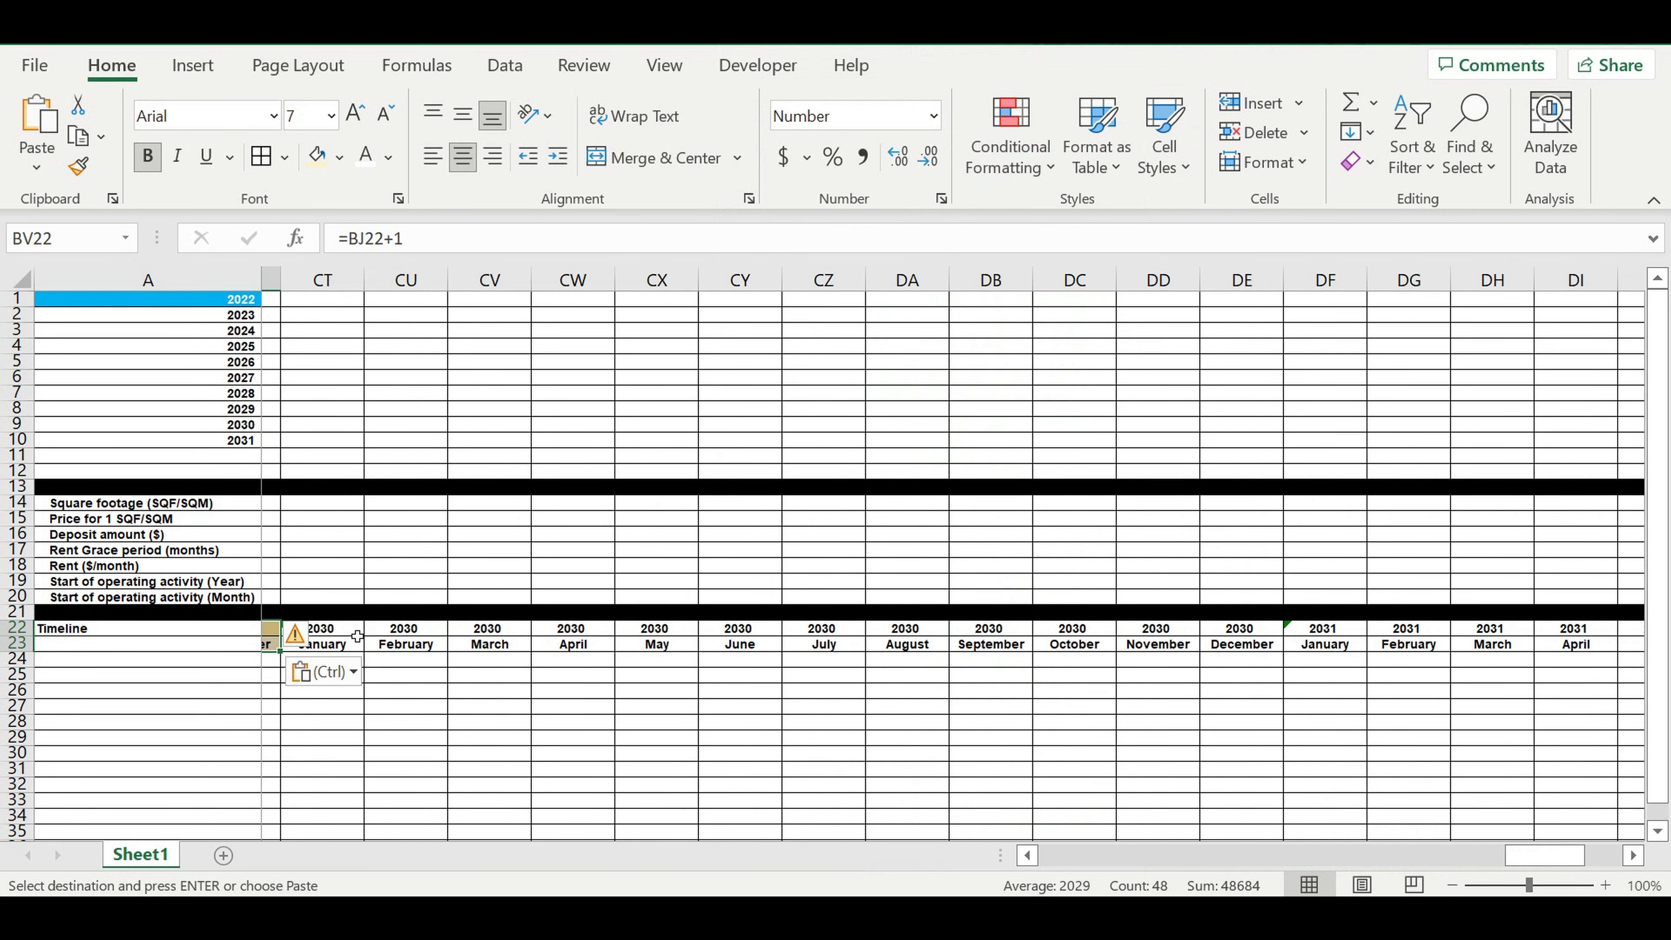
{"action": "left_click", "coordinate": [326, 634]}
{"action": "right_click", "coordinate": [353, 633]}
{"action": "left_click", "coordinate": [567, 285]}
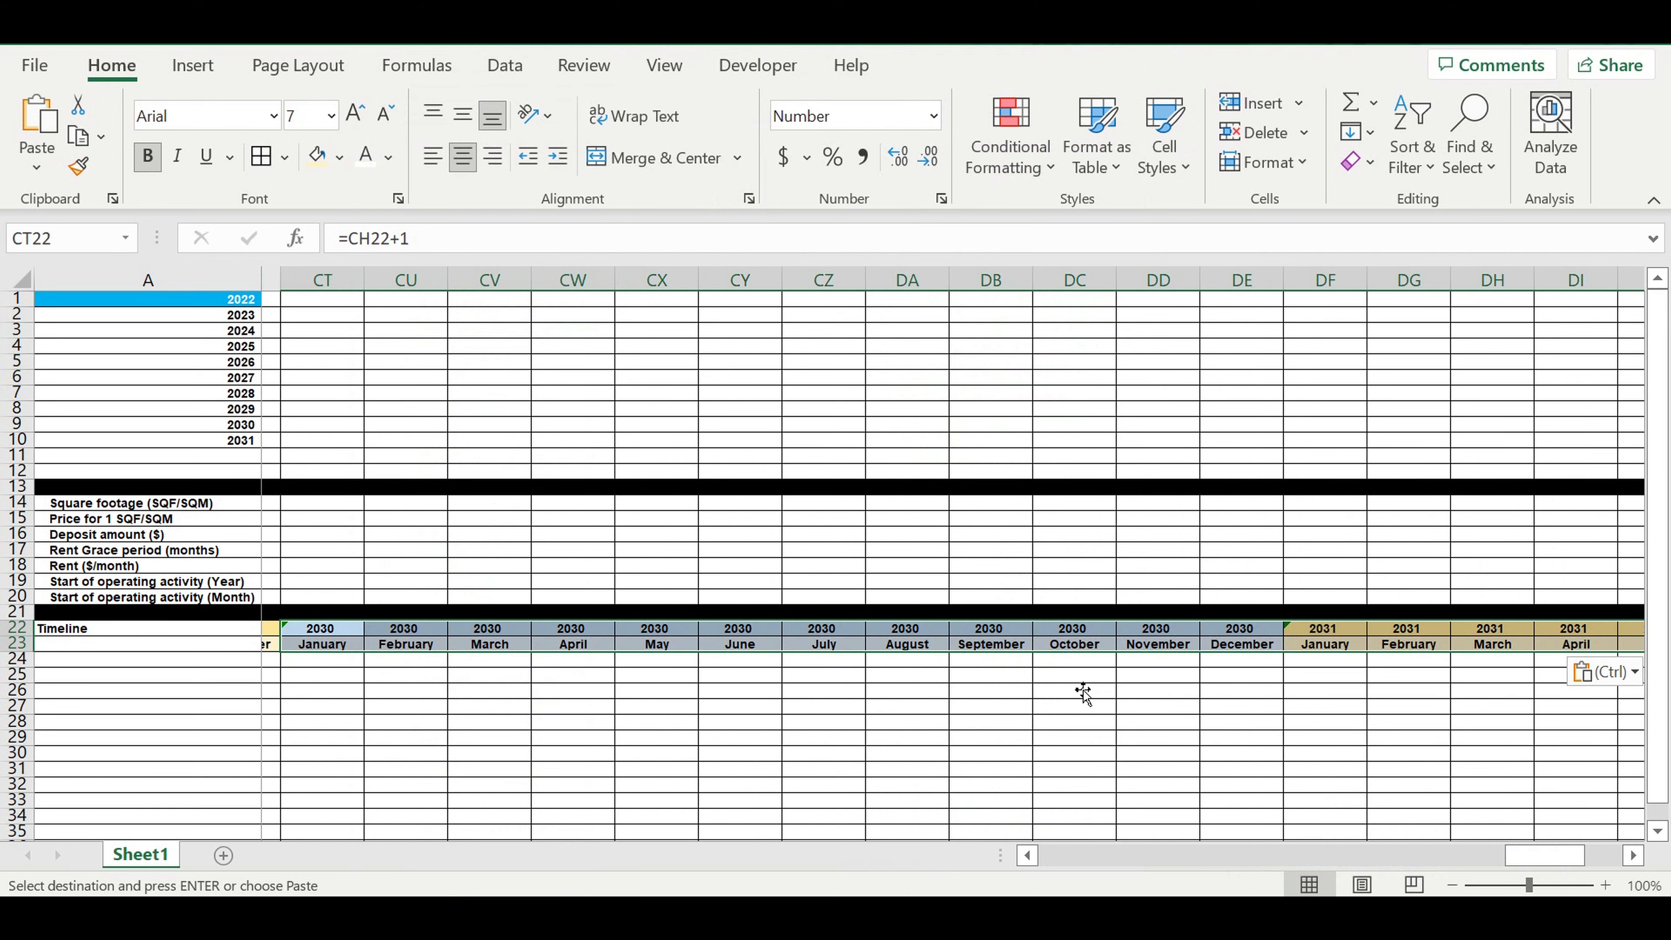
{"action": "left_click_drag", "start_coordinate": [1570, 856], "coordinate": [1079, 856]}
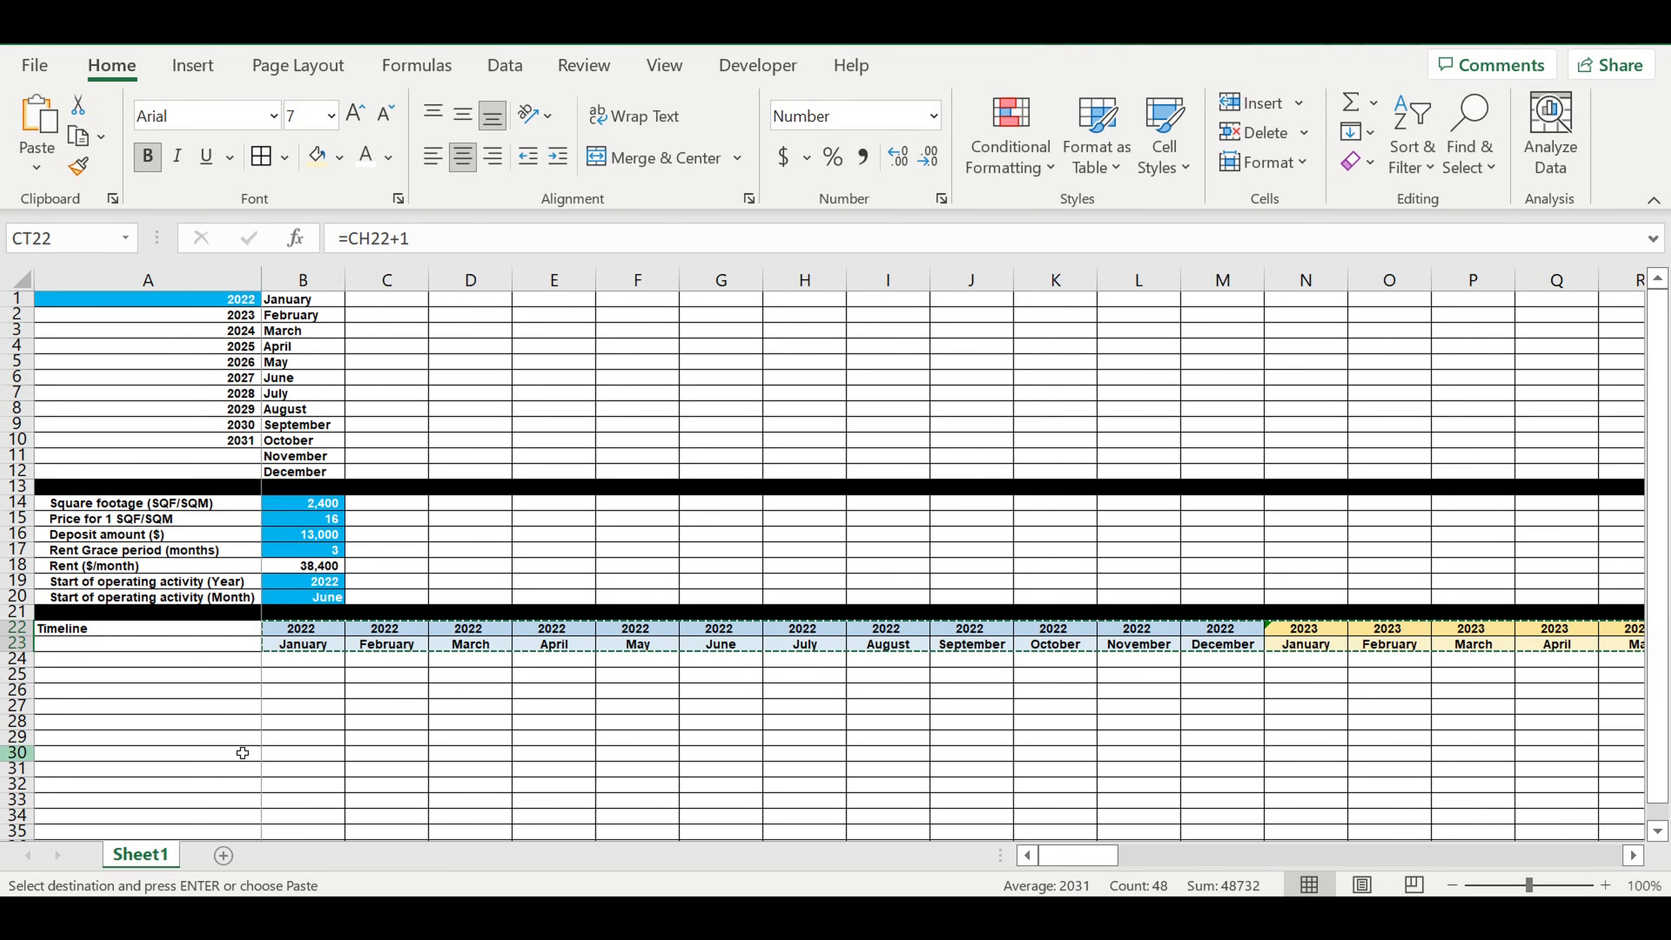
{"action": "left_click", "coordinate": [304, 738]}
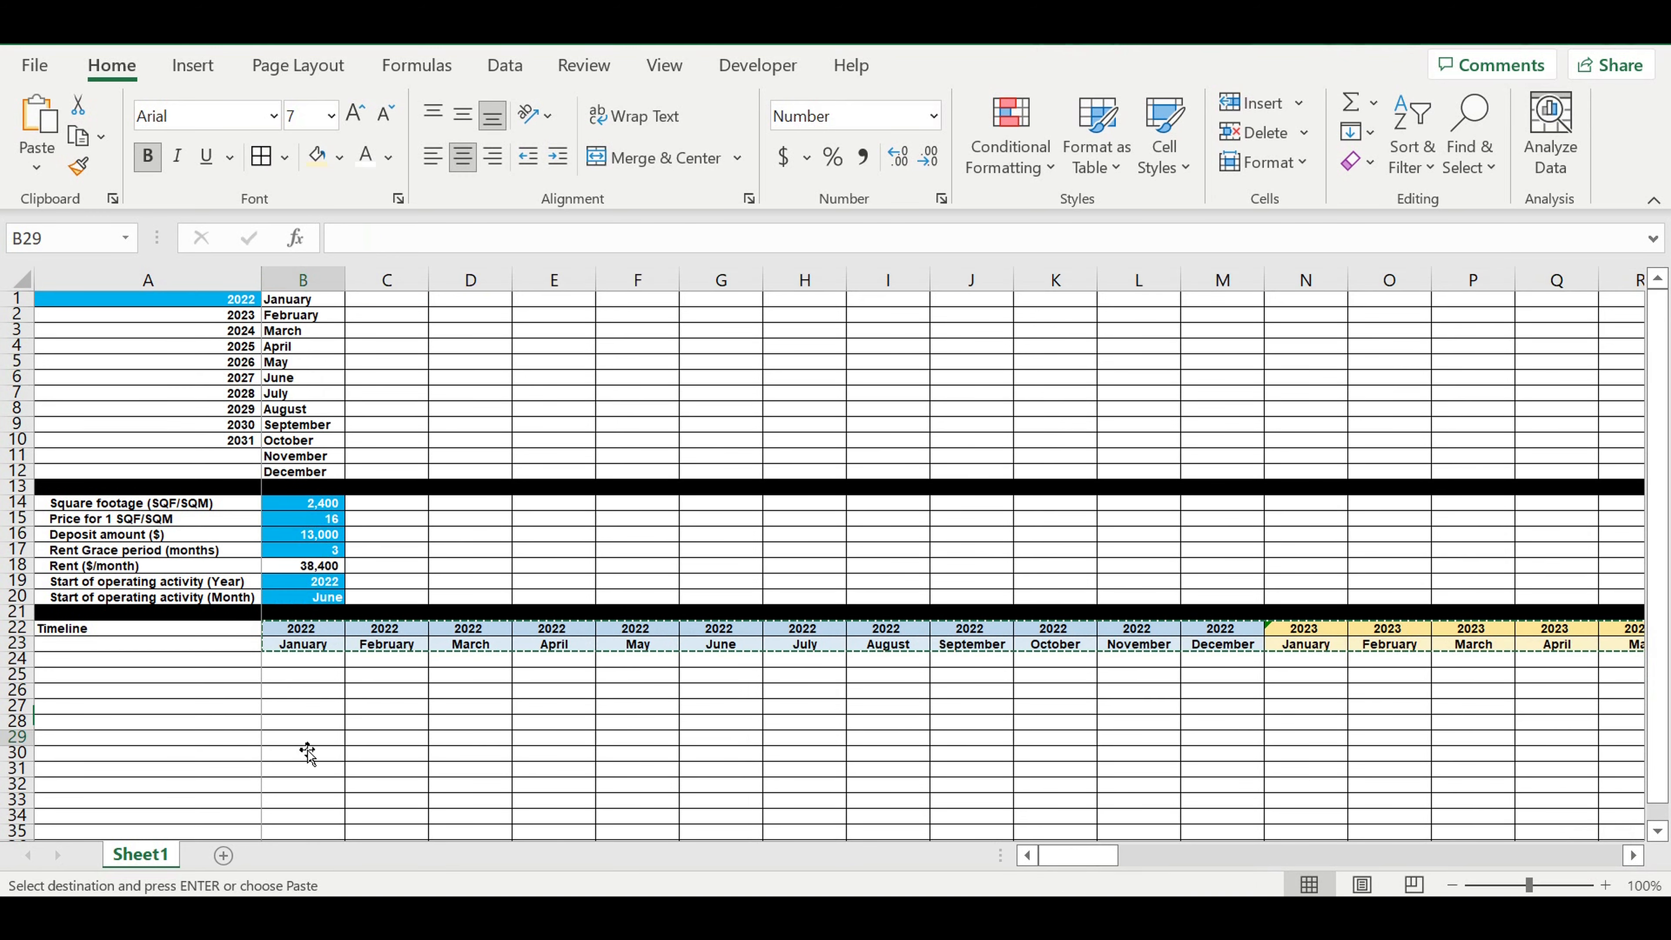
{"action": "left_click", "coordinate": [216, 630]}
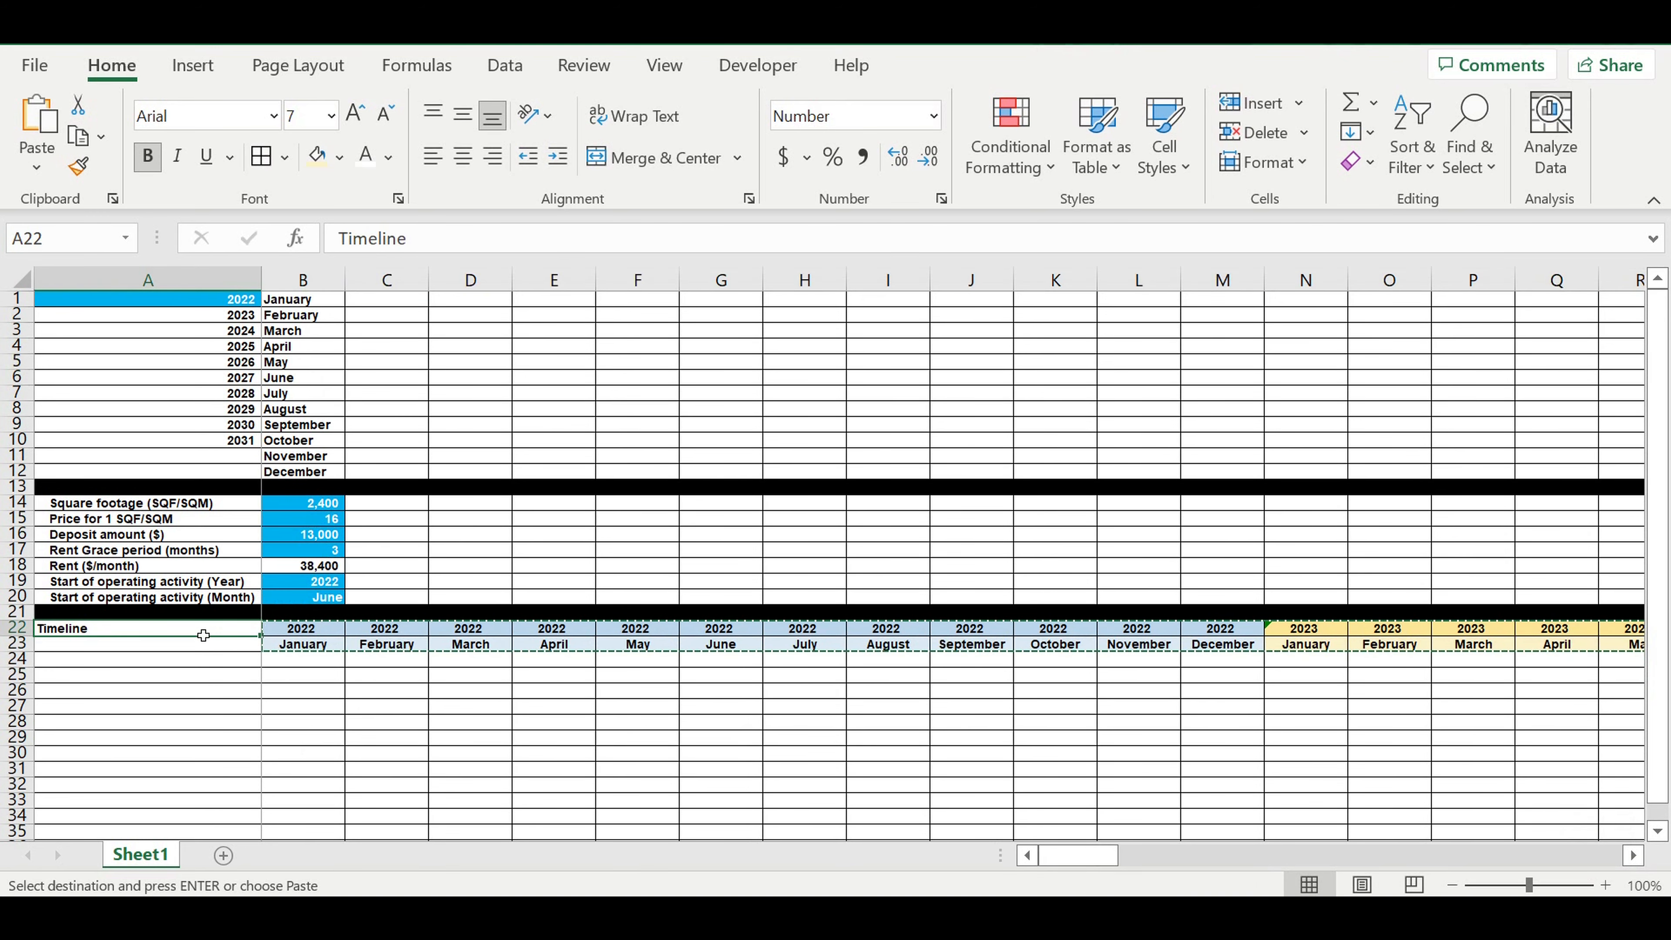
- Fill the Timeline label cells A22:A23 with purple and make their text white
{"action": "left_click_drag", "start_coordinate": [195, 629], "coordinate": [197, 645]}
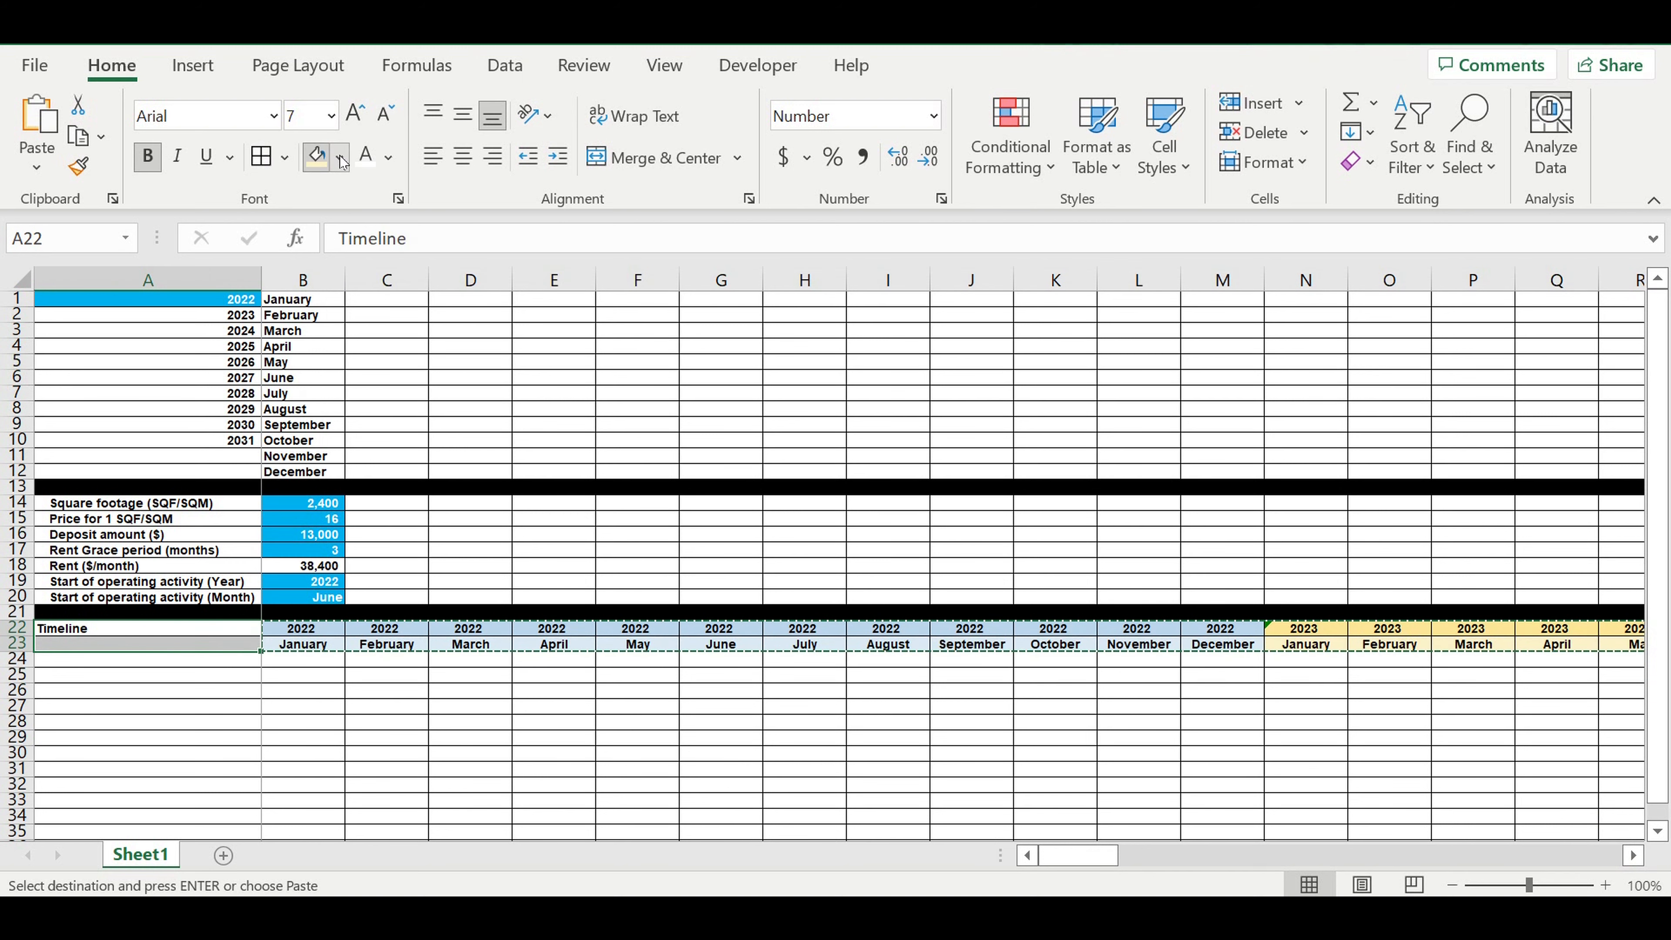
{"action": "left_click", "coordinate": [339, 156]}
{"action": "left_click", "coordinate": [519, 402]}
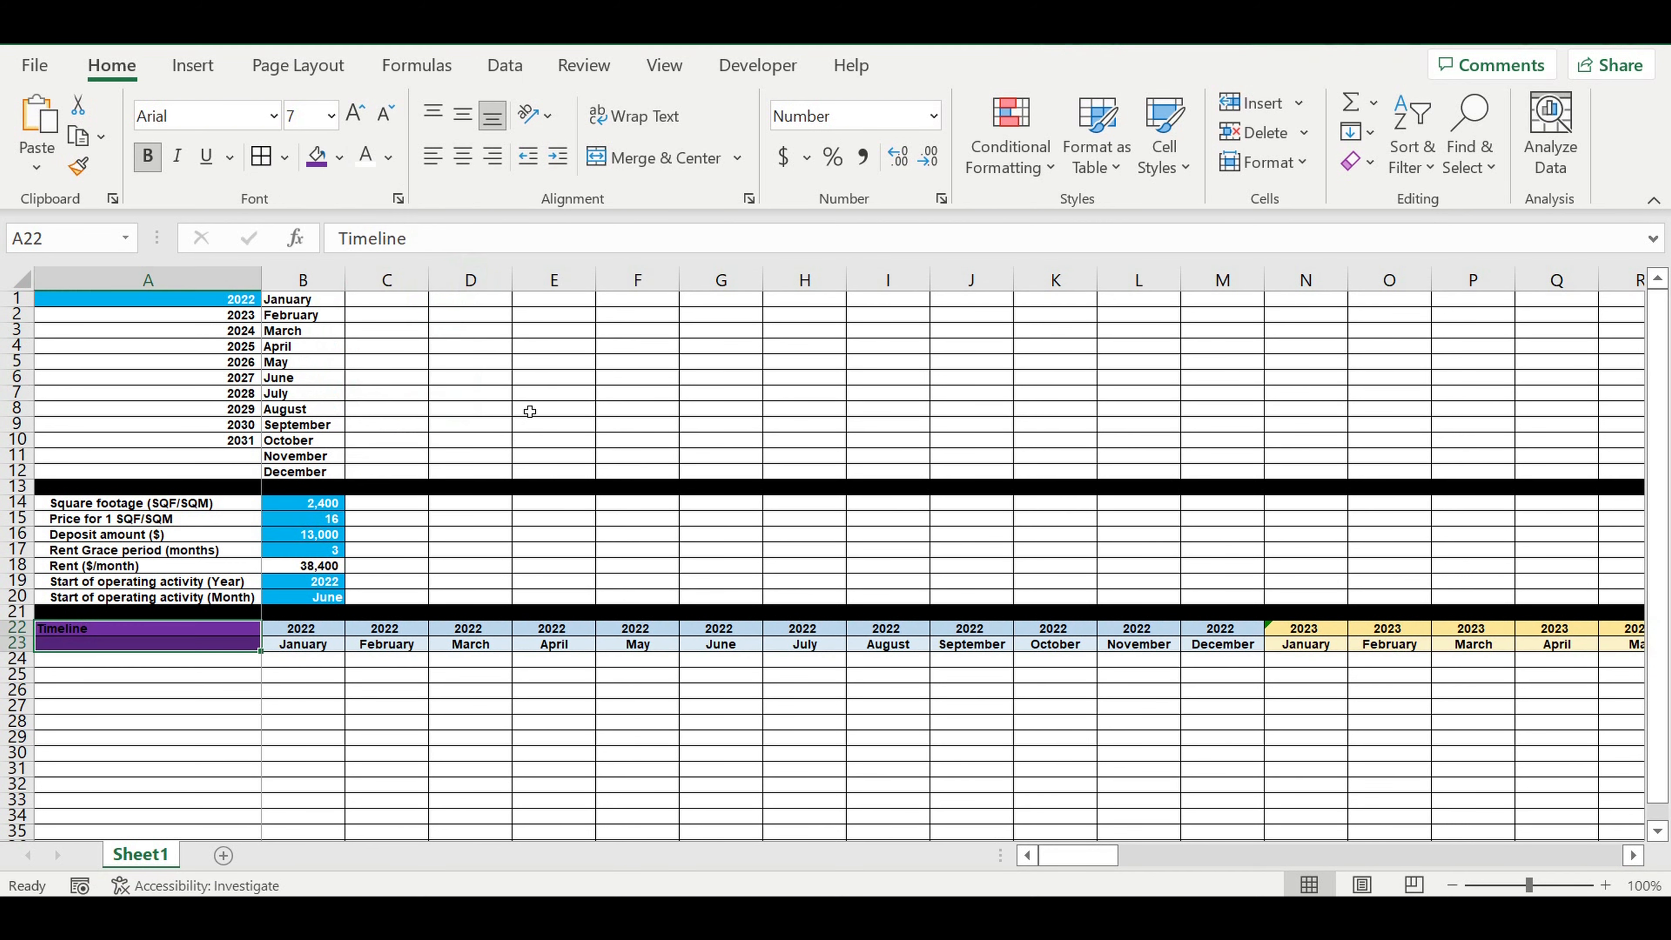
{"action": "left_click", "coordinate": [359, 163]}
{"action": "left_click", "coordinate": [211, 709]}
- Enter the row label "Start of operating activity (0-1-0)" in A24
{"action": "left_click", "coordinate": [220, 659]}
{"action": "type", "text": "St"}
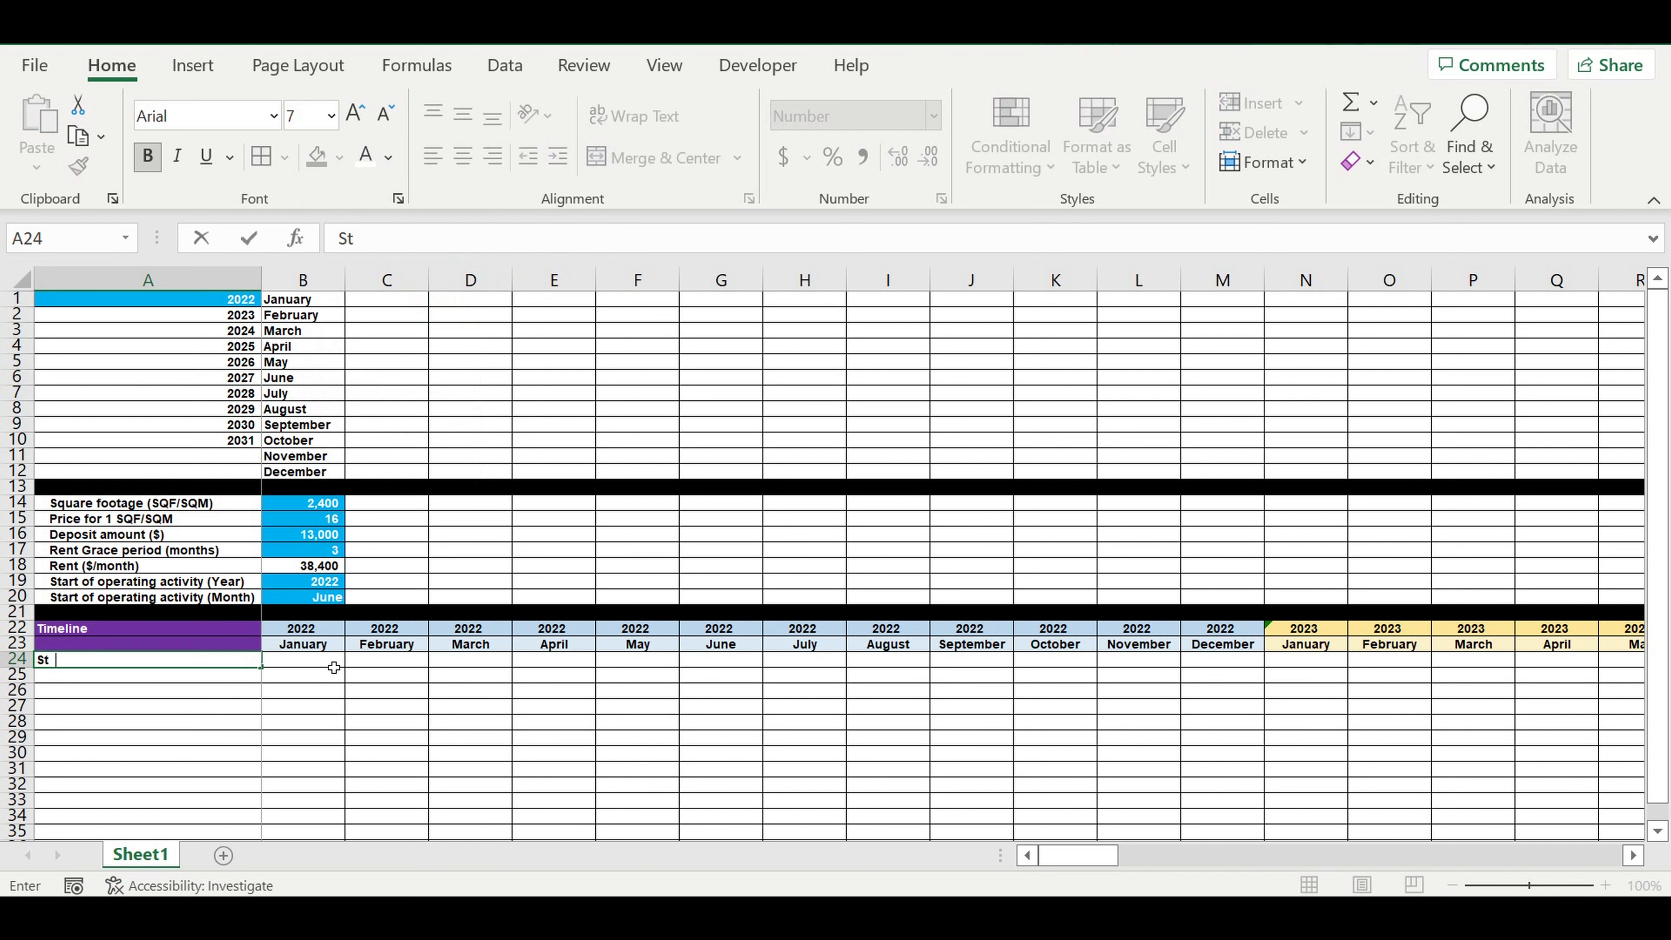
{"action": "type", "text": "art of operating activity (0-1-0"}
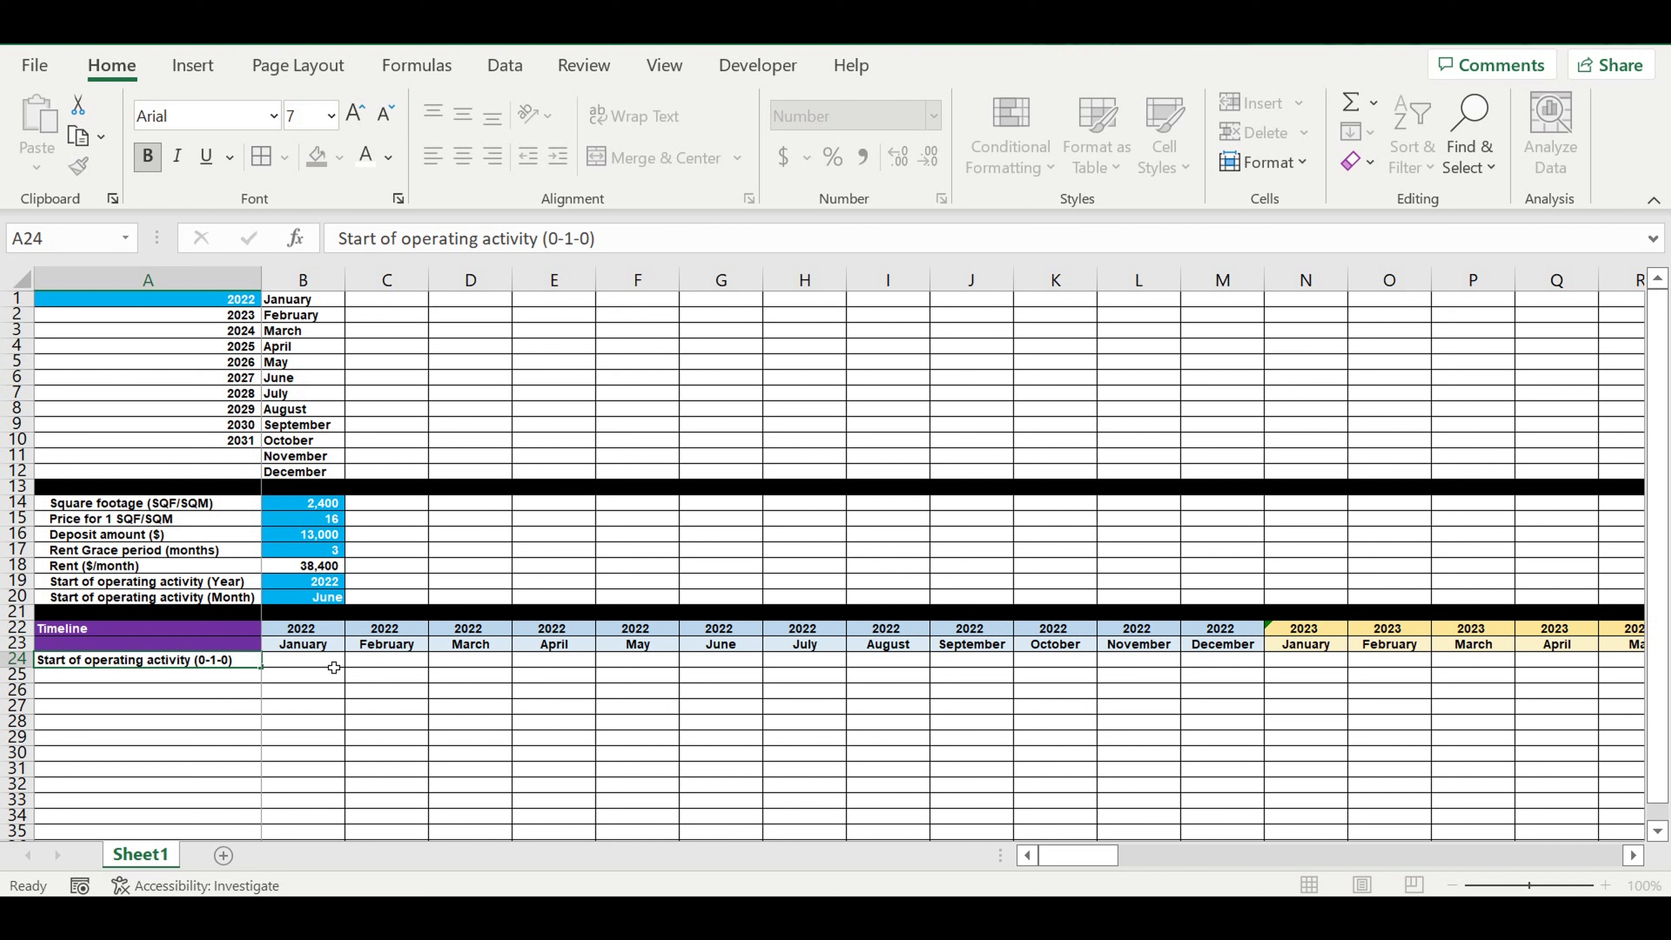
{"action": "key", "text": "Return"}
- Begin an IF(AND( formula in B24 whose first condition compares the year in B22 with the absolute reference $B$19
{"action": "left_click", "coordinate": [331, 665]}
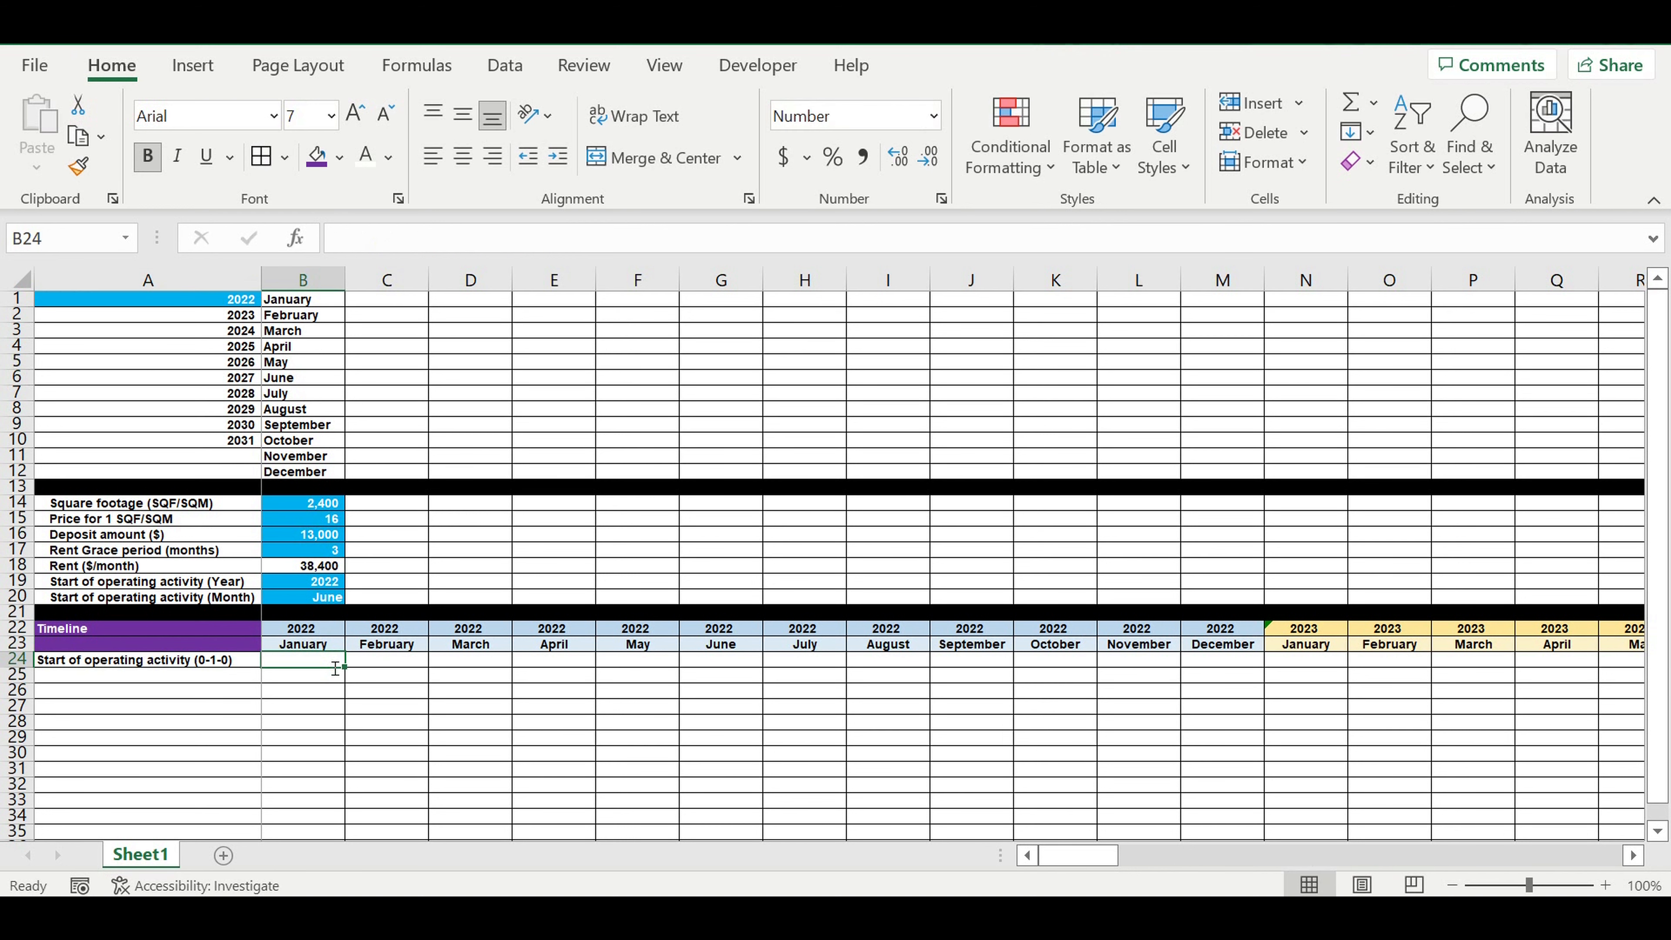
{"action": "type", "text": "=if(and("}
{"action": "left_click", "coordinate": [302, 631]}
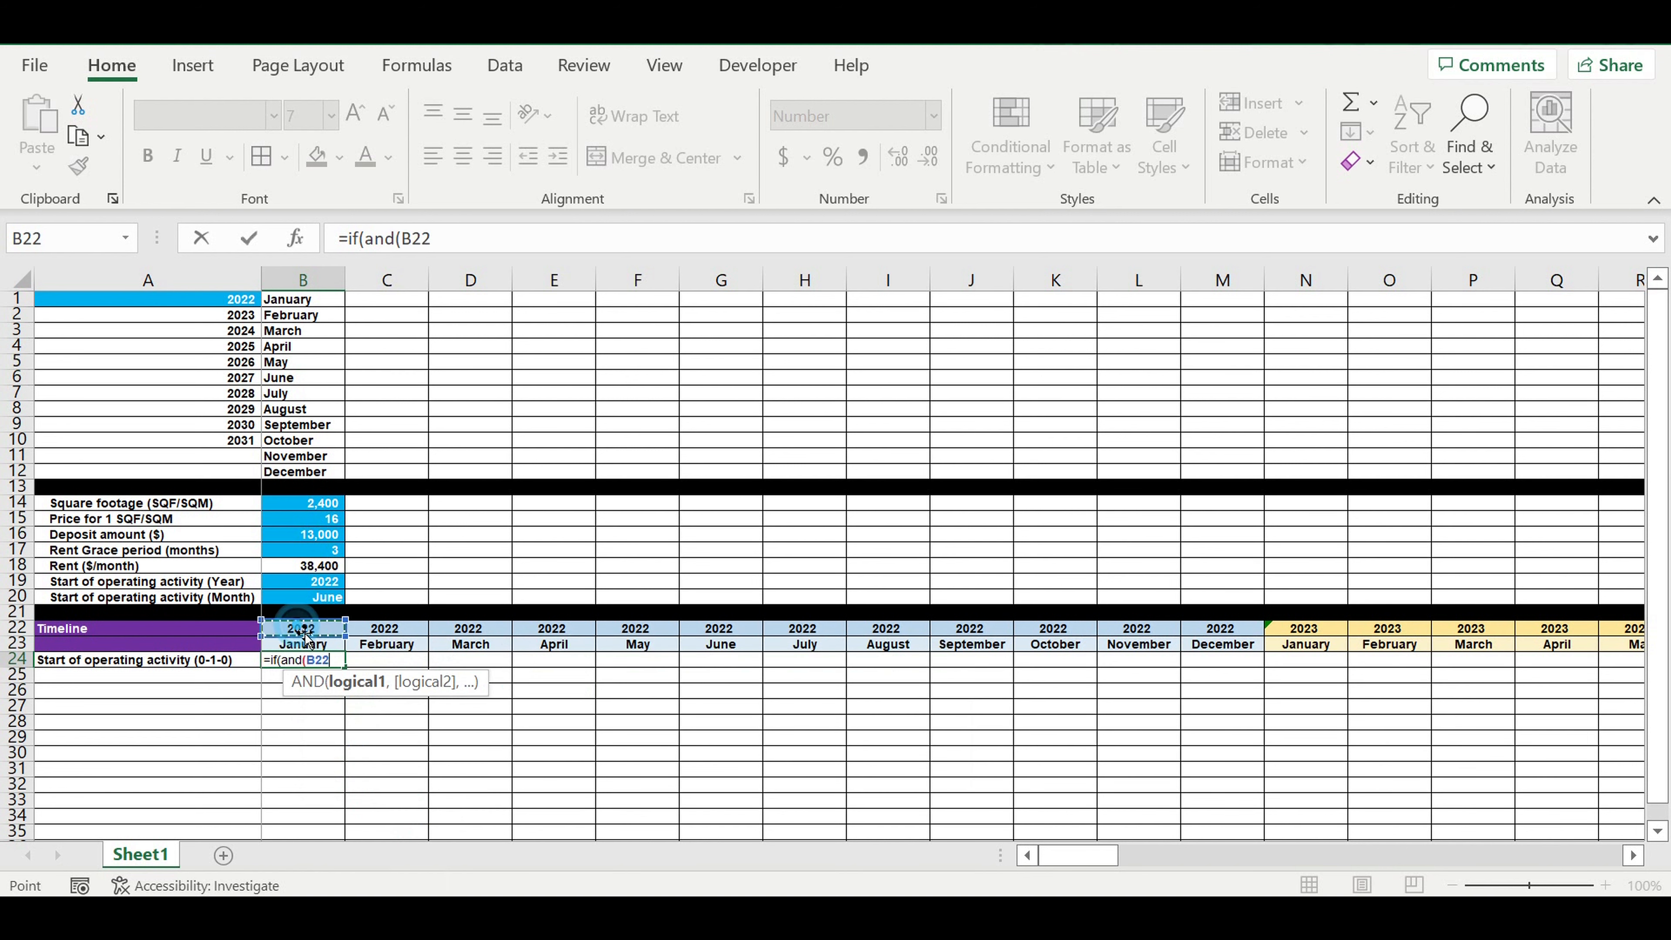
{"action": "type", "text": "="}
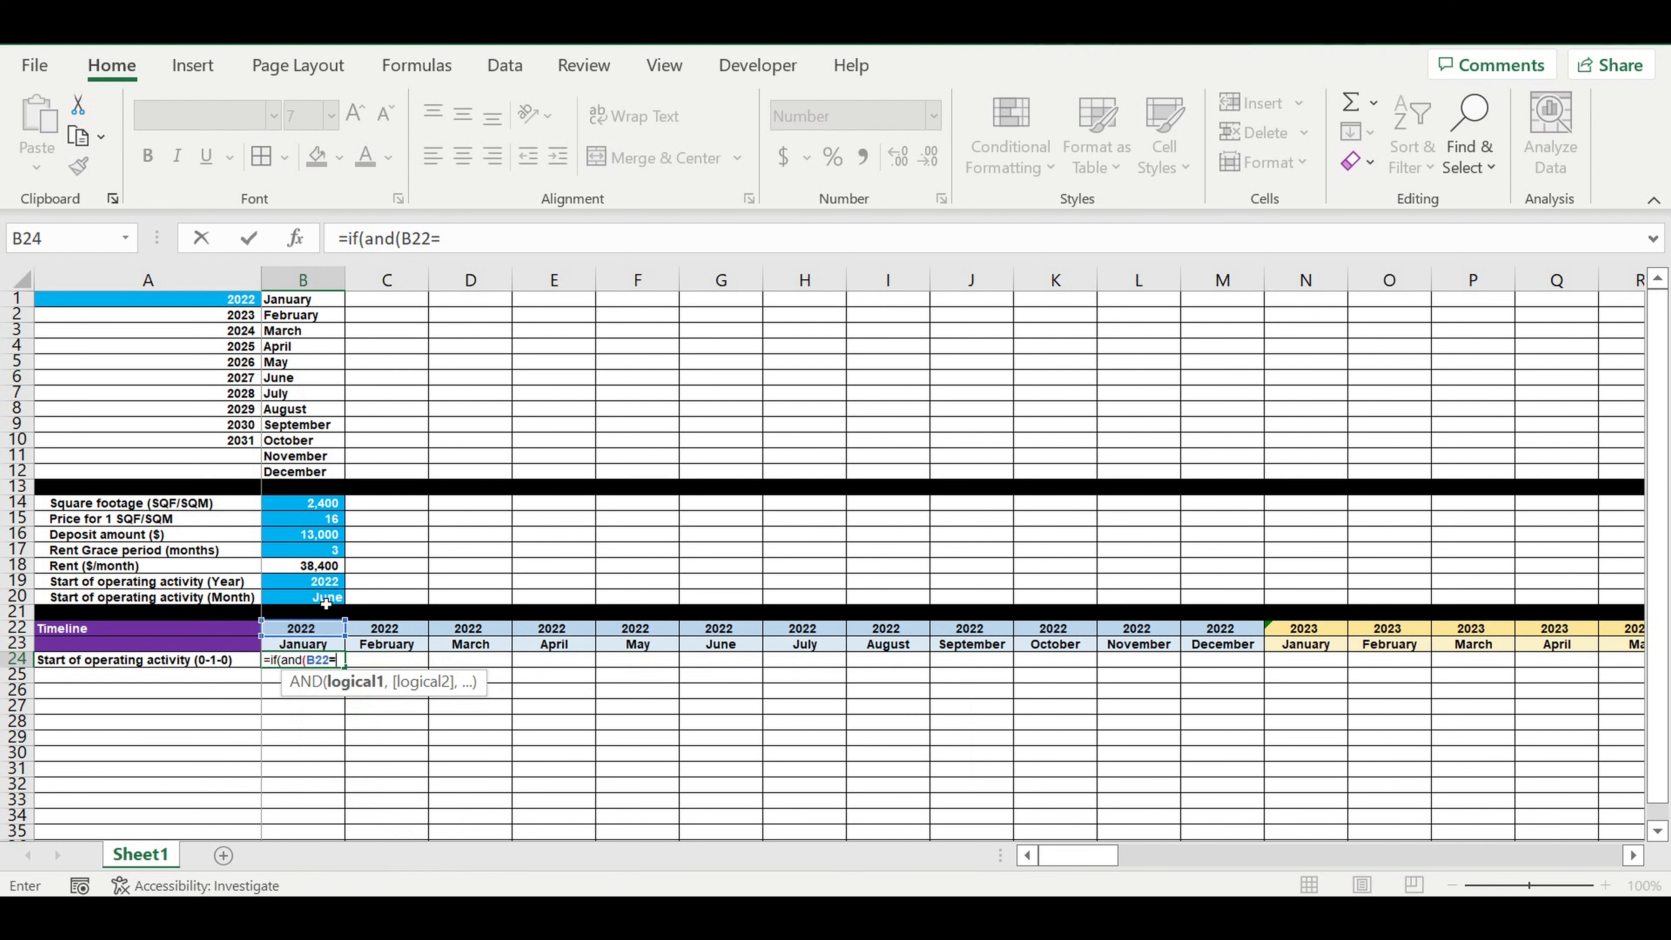
{"action": "left_click", "coordinate": [292, 585]}
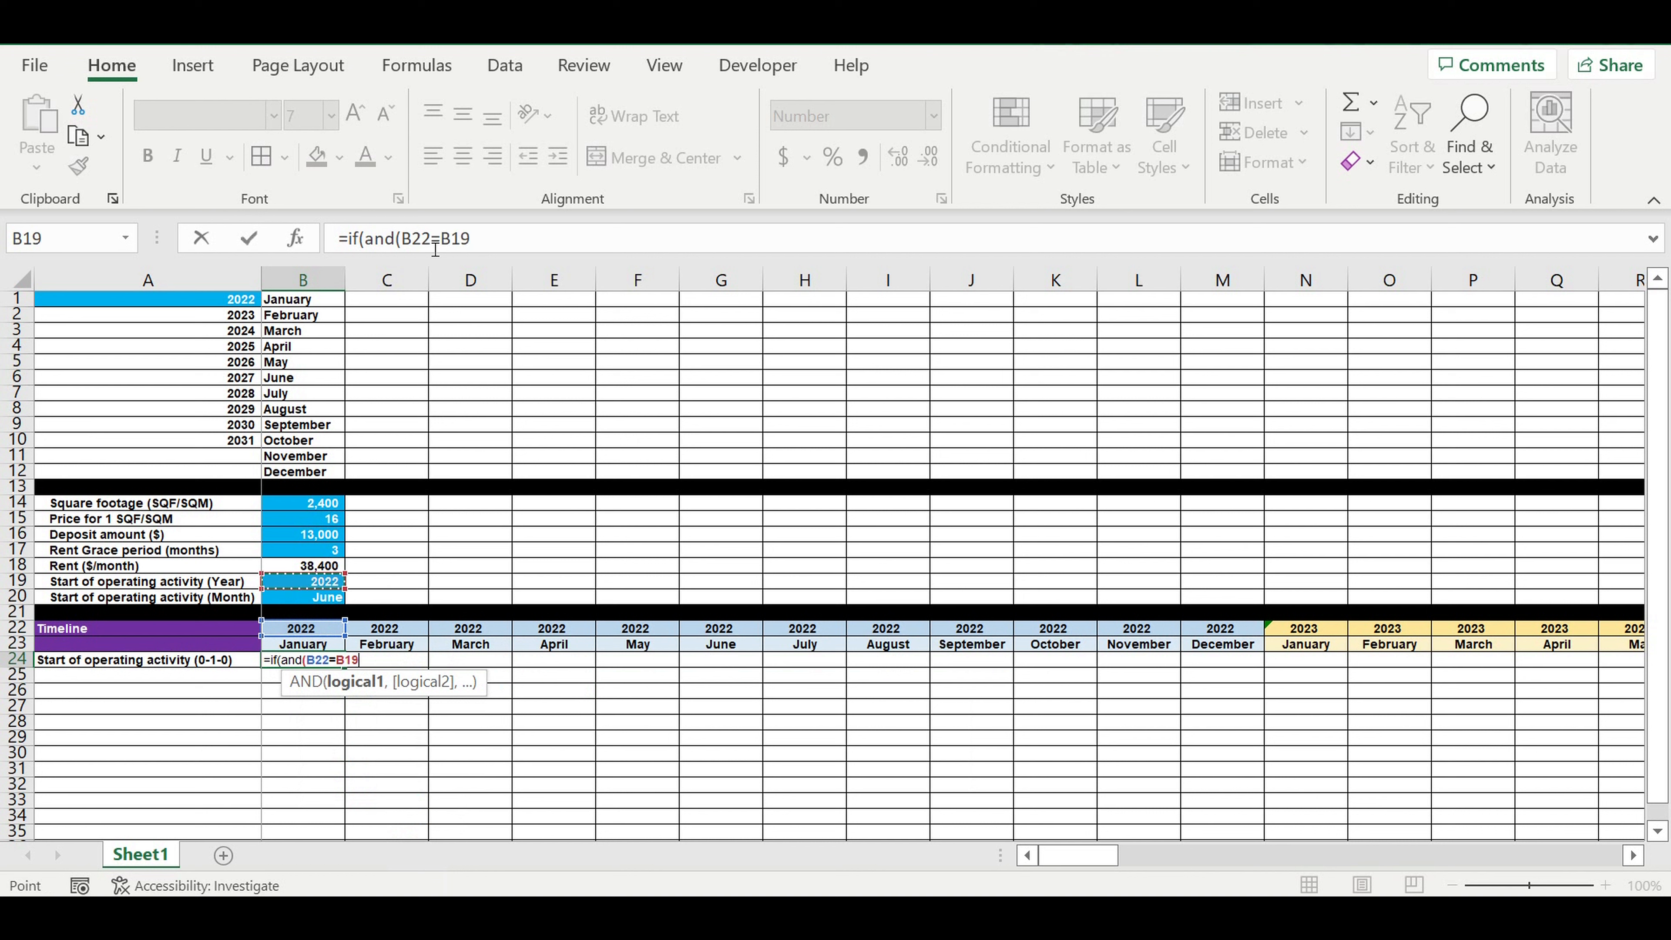
{"action": "left_click", "coordinate": [440, 240]}
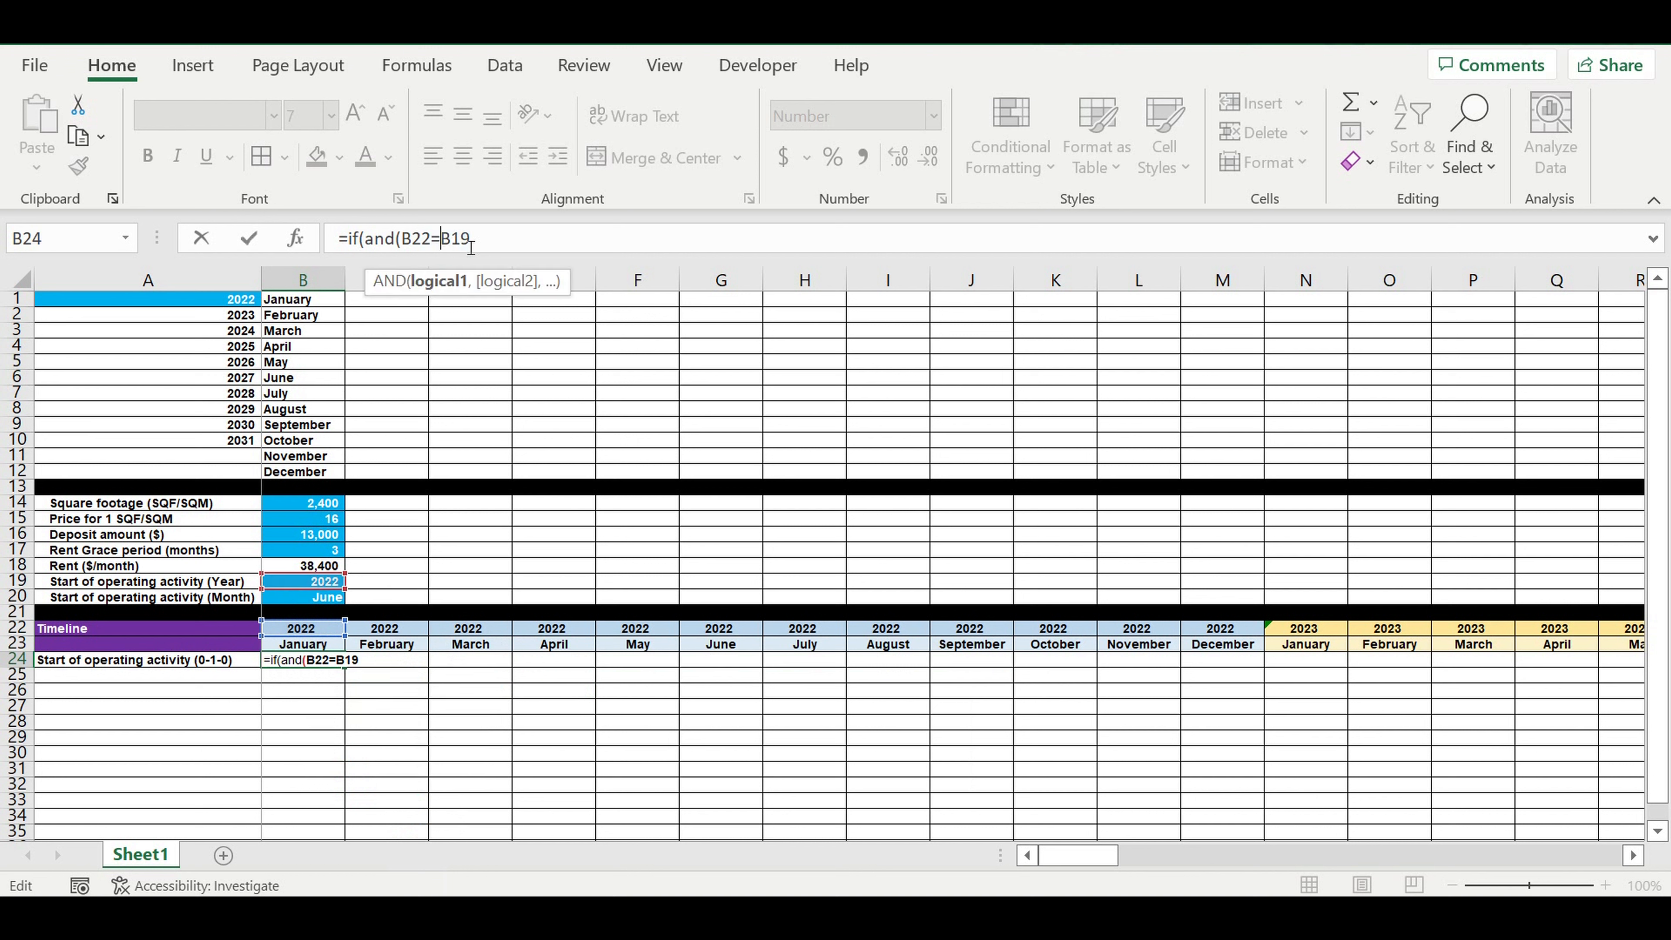
{"action": "type", "text": "$"}
{"action": "left_click", "coordinate": [460, 240]}
{"action": "type", "text": "$"}
{"action": "left_click", "coordinate": [531, 247]}
{"action": "type", "text": ","}
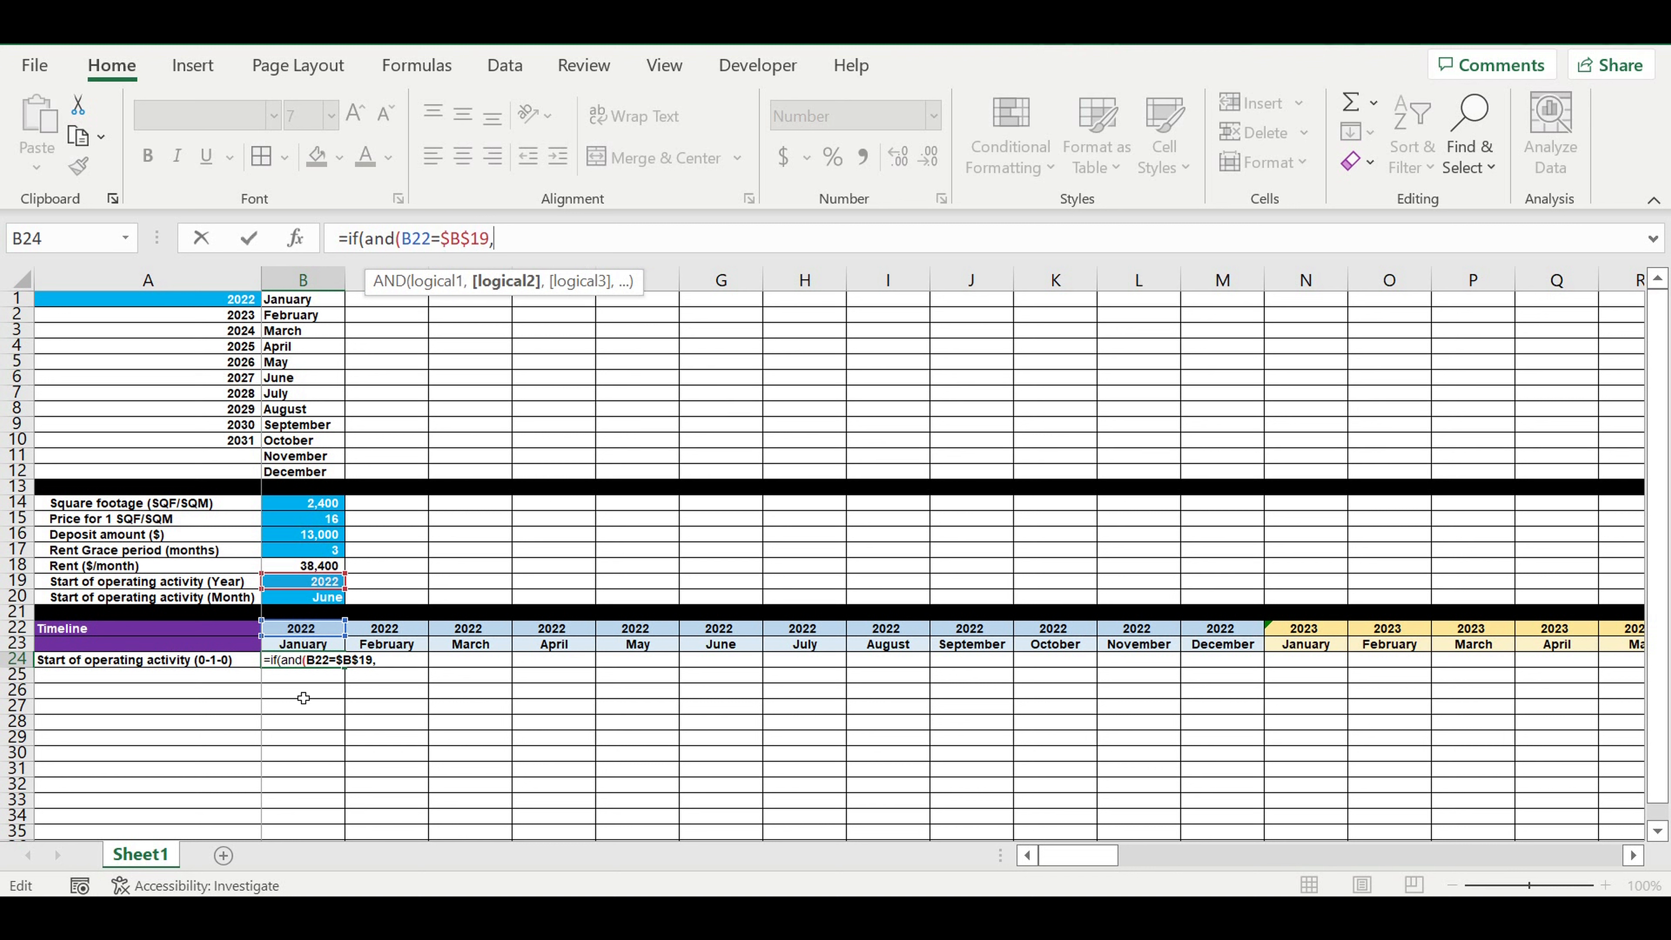
- Complete the B24 formula with the second condition B23=$B$20, returning 1 if true and 0 otherwise
{"action": "left_click", "coordinate": [305, 646]}
{"action": "type", "text": "="}
{"action": "left_click", "coordinate": [313, 601]}
{"action": "left_click", "coordinate": [534, 238]}
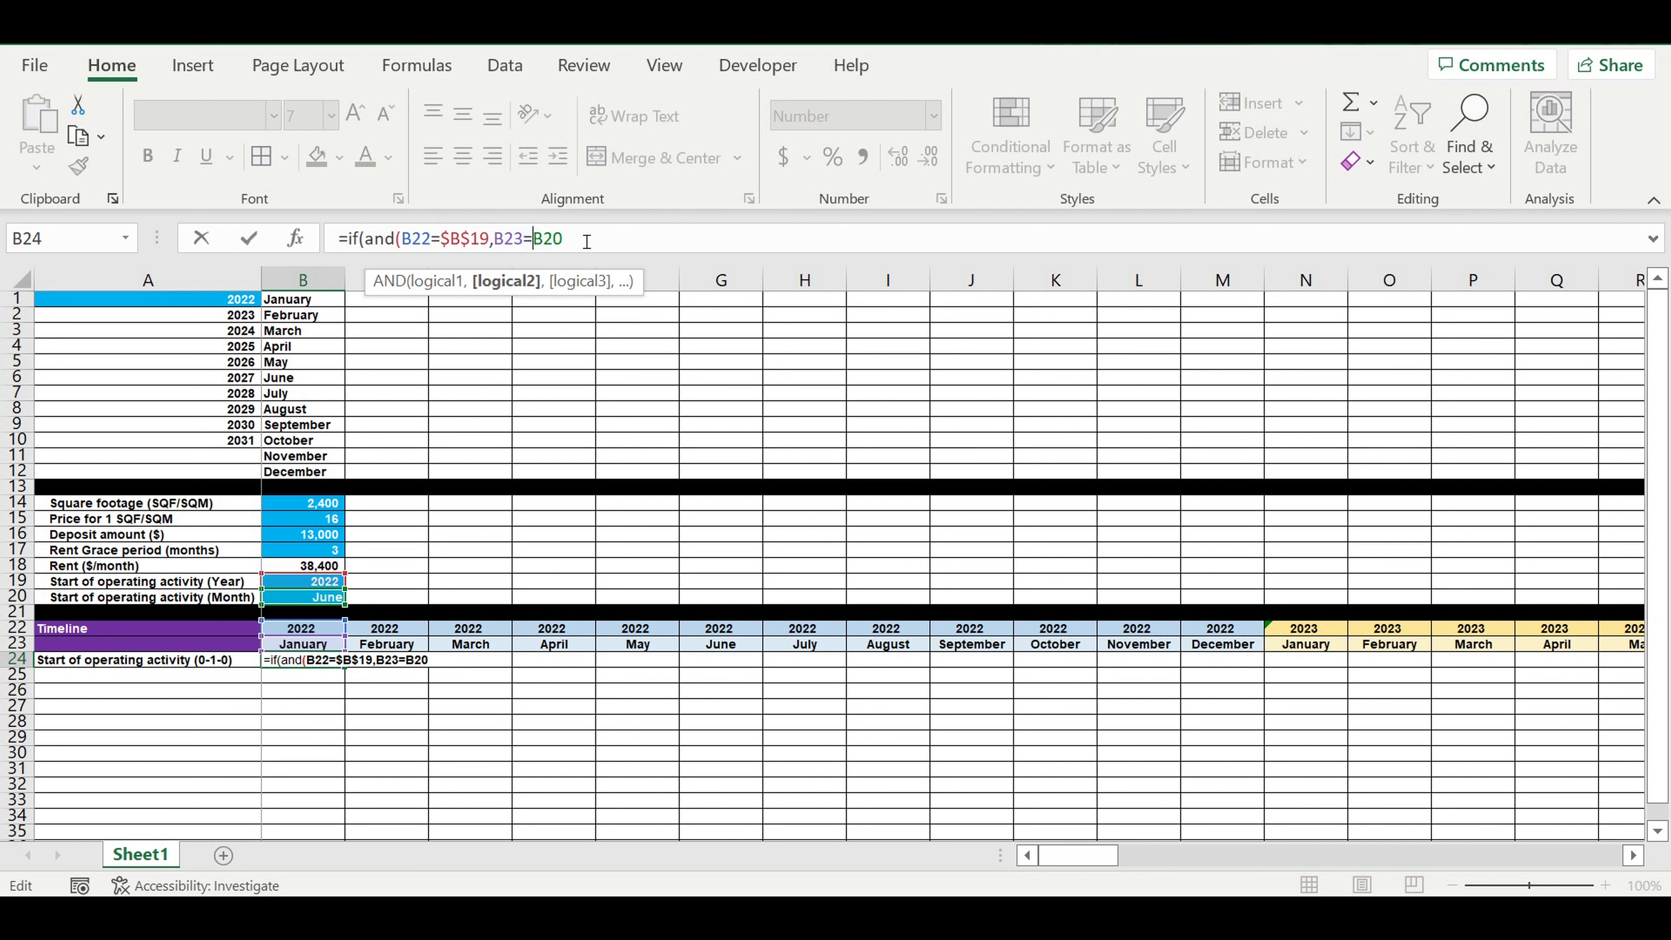
{"action": "type", "text": "$"}
{"action": "type", "text": "$B$20)"}
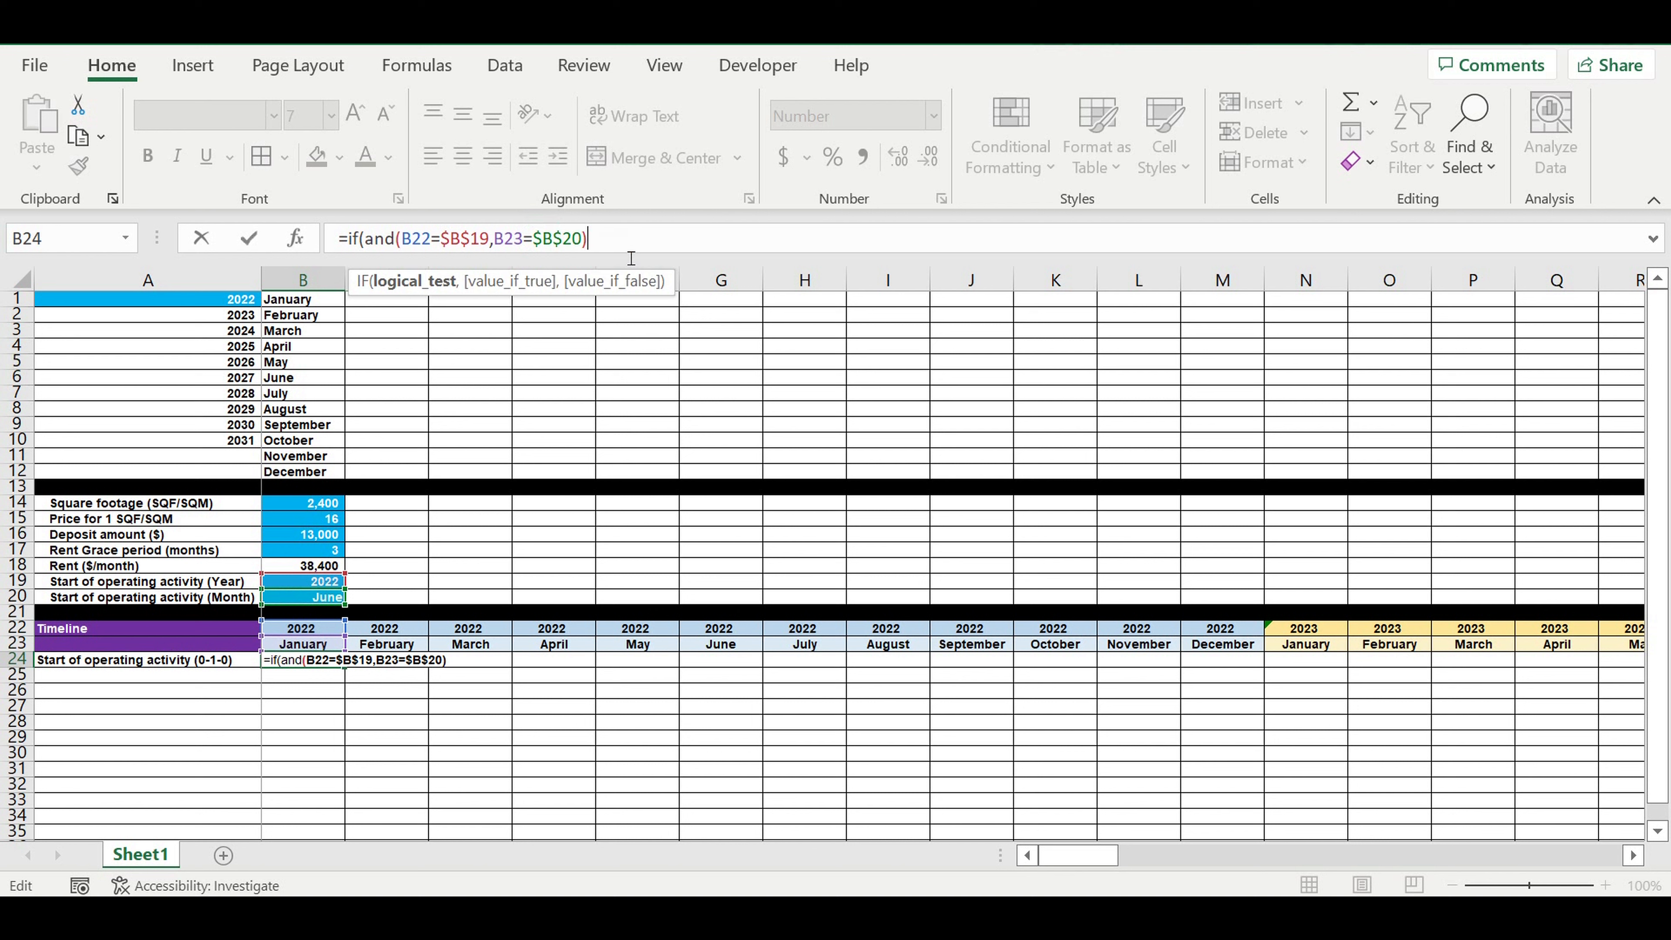
{"action": "type", "text": ",1,"}
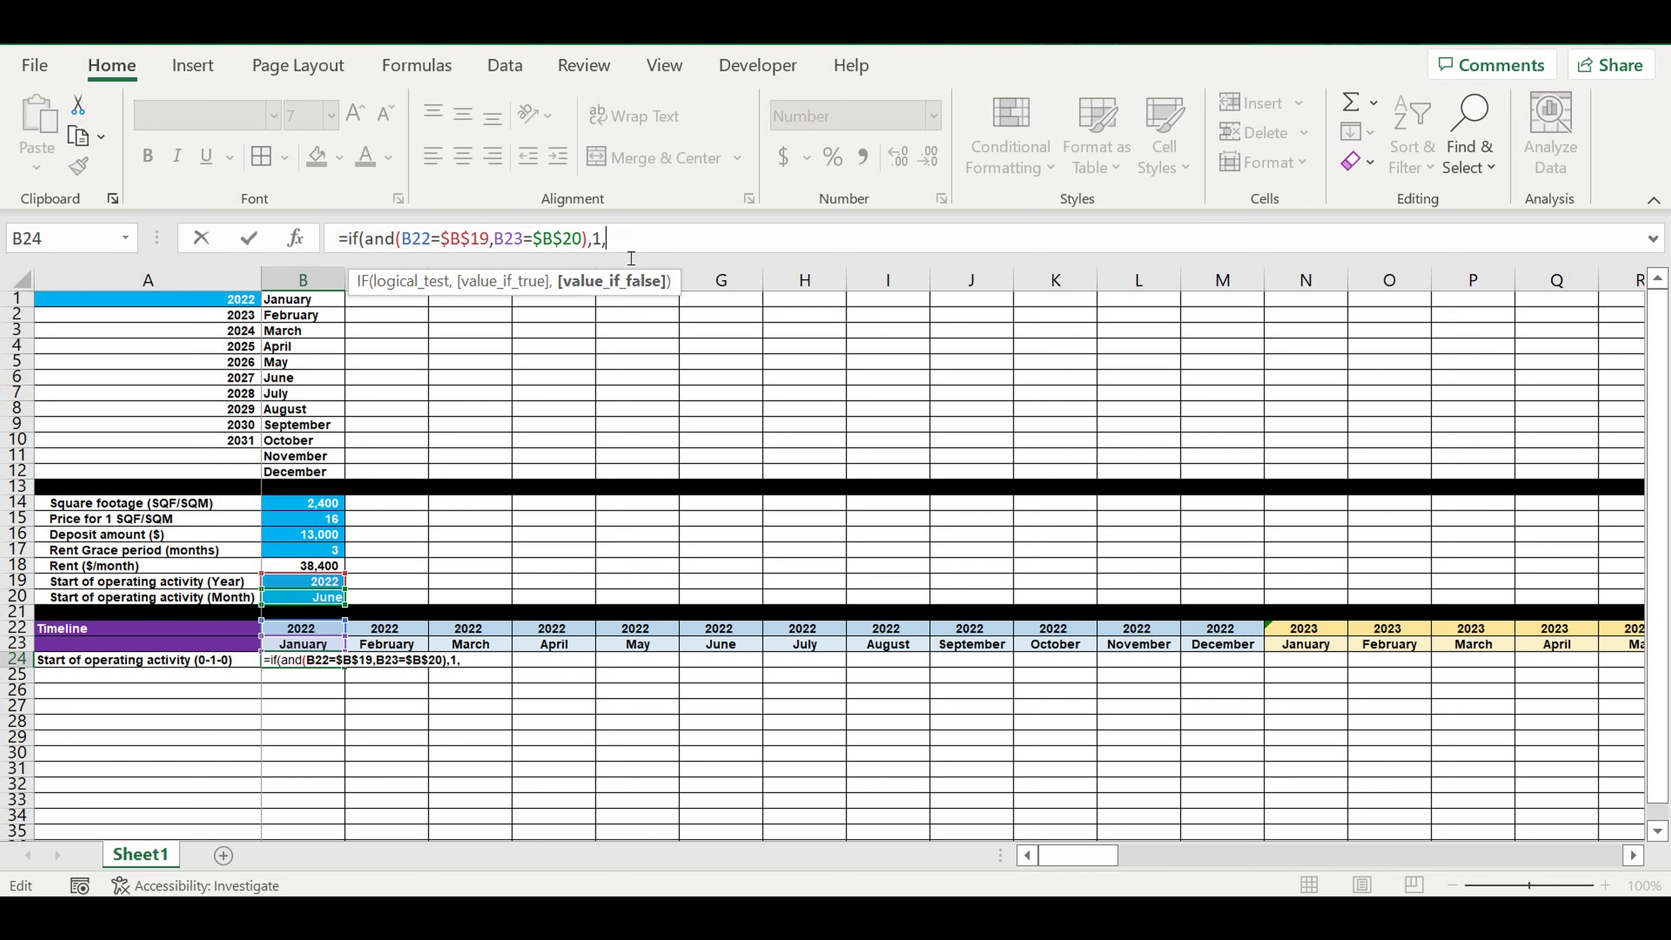
{"action": "type", "text": "0)"}
{"action": "key", "text": "Return"}
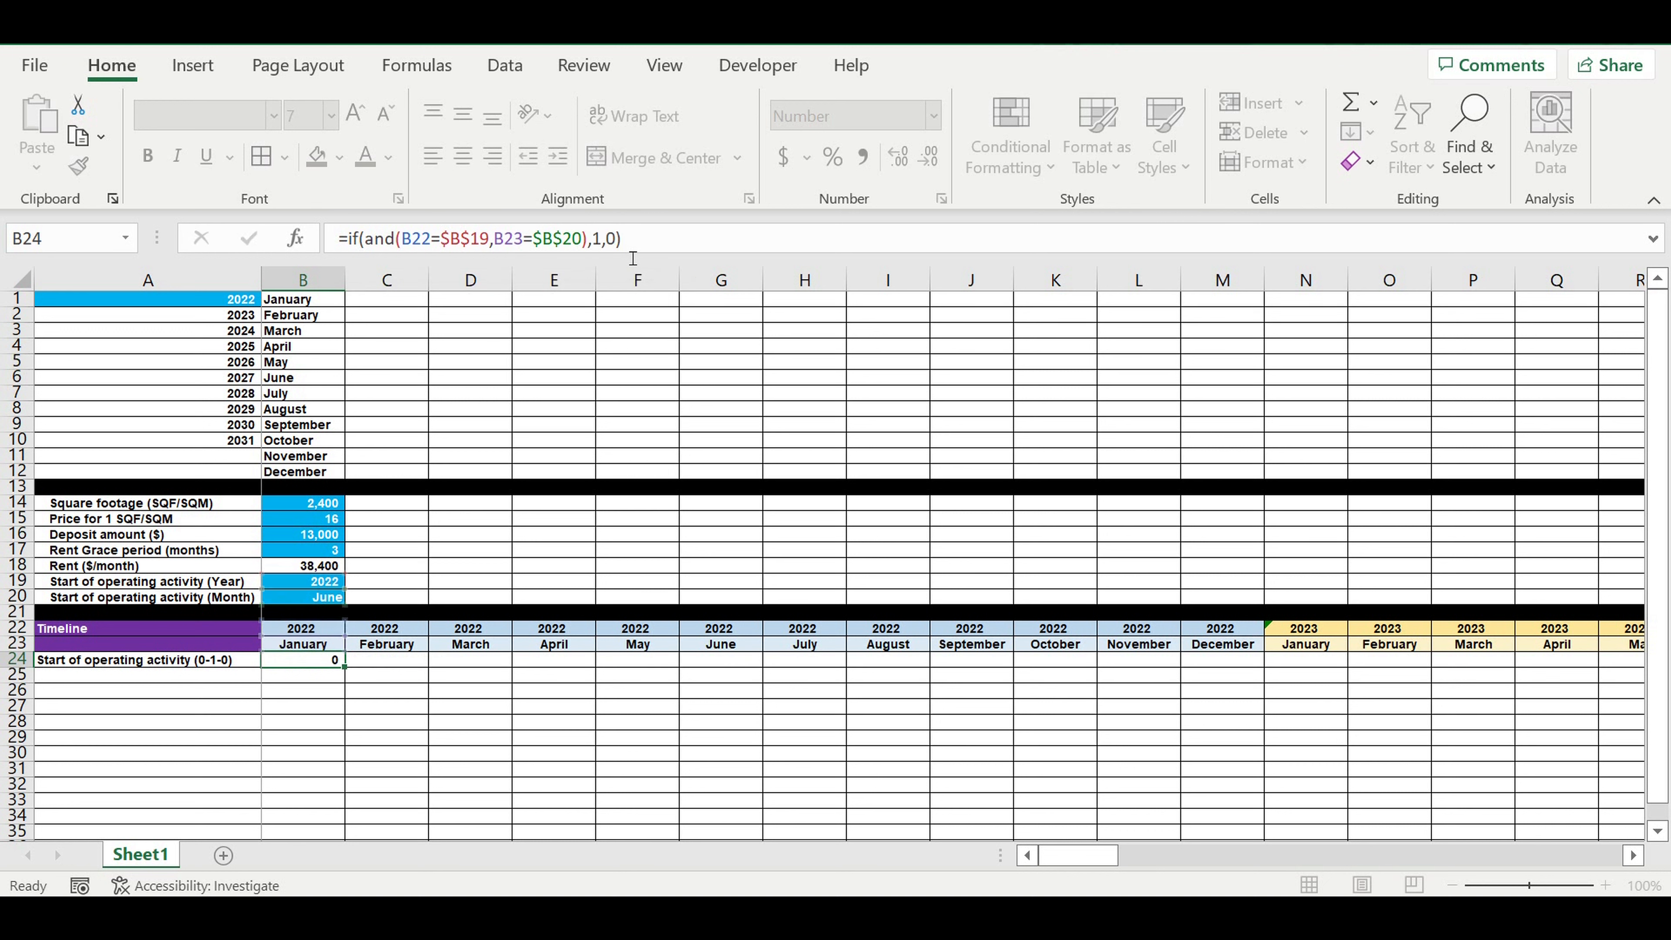
- Fill the B24 formula across row 24 to column Q and check the June 2022 cell G24
{"action": "left_click", "coordinate": [308, 661]}
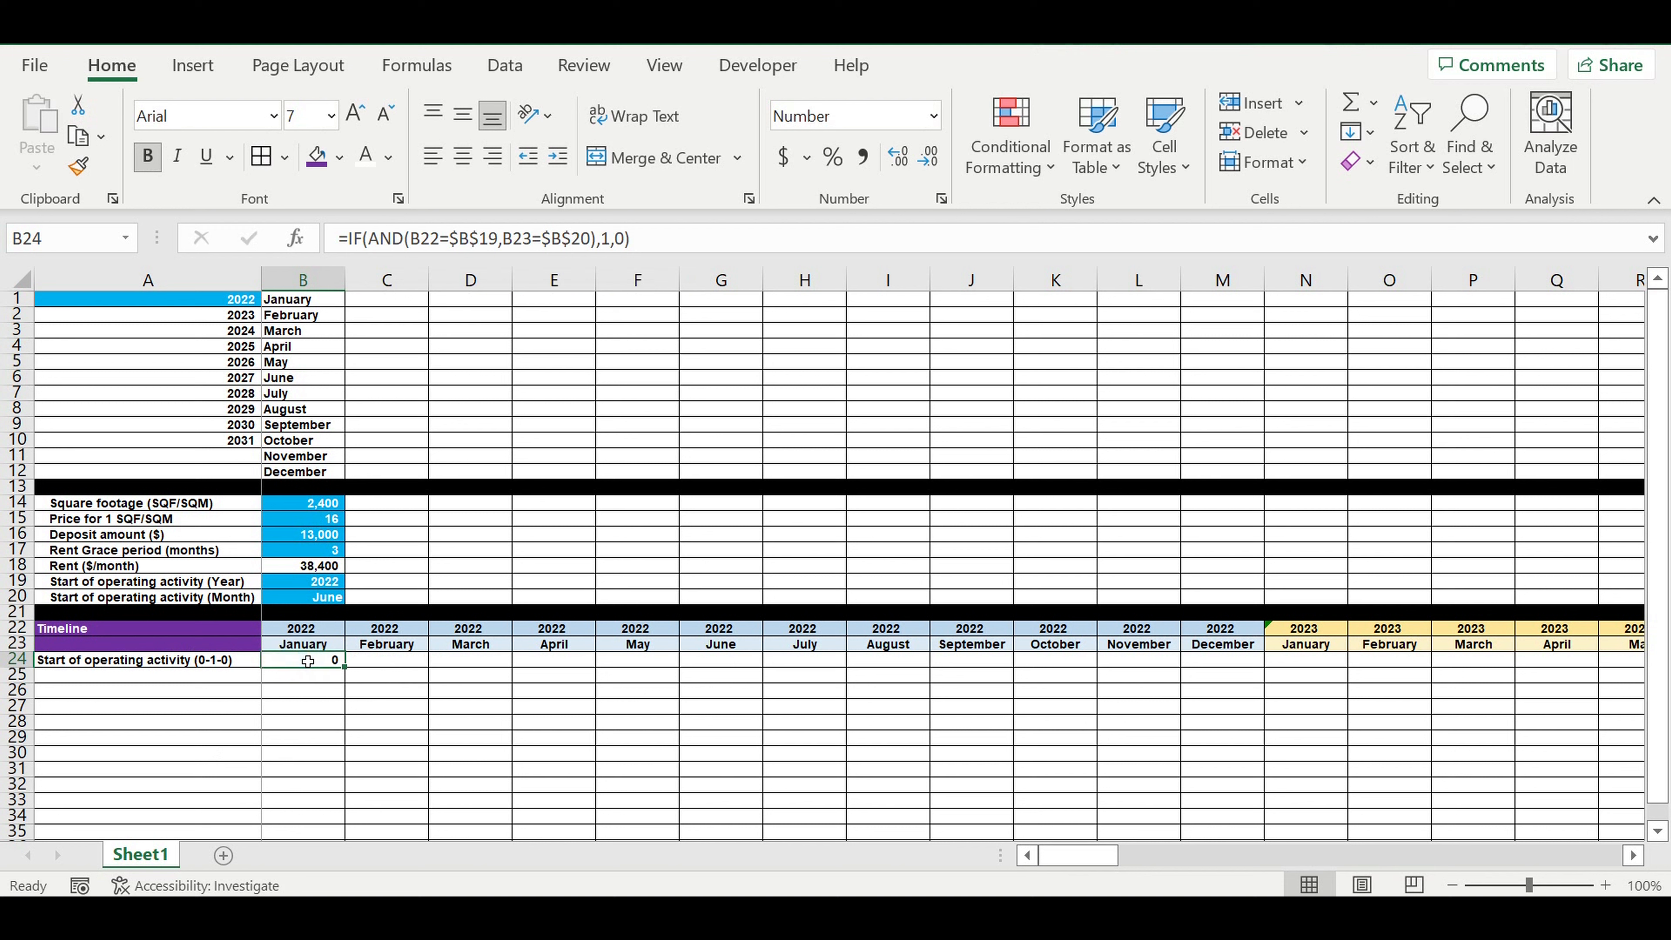
{"action": "left_click", "coordinate": [729, 664]}
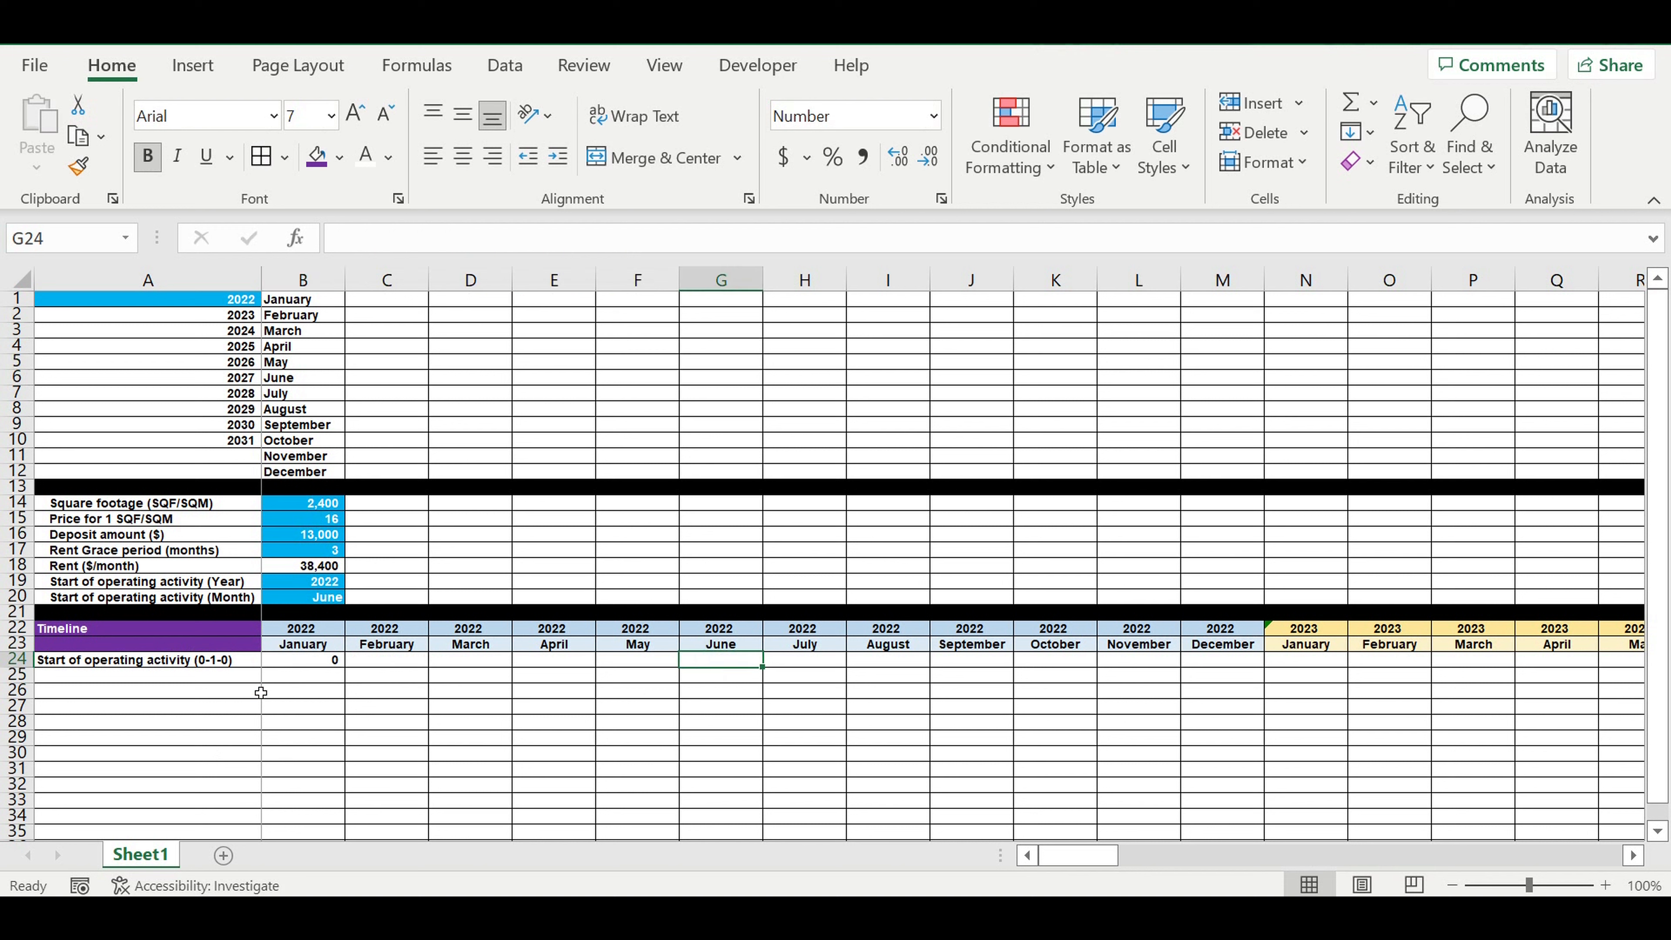
{"action": "left_click", "coordinate": [314, 659]}
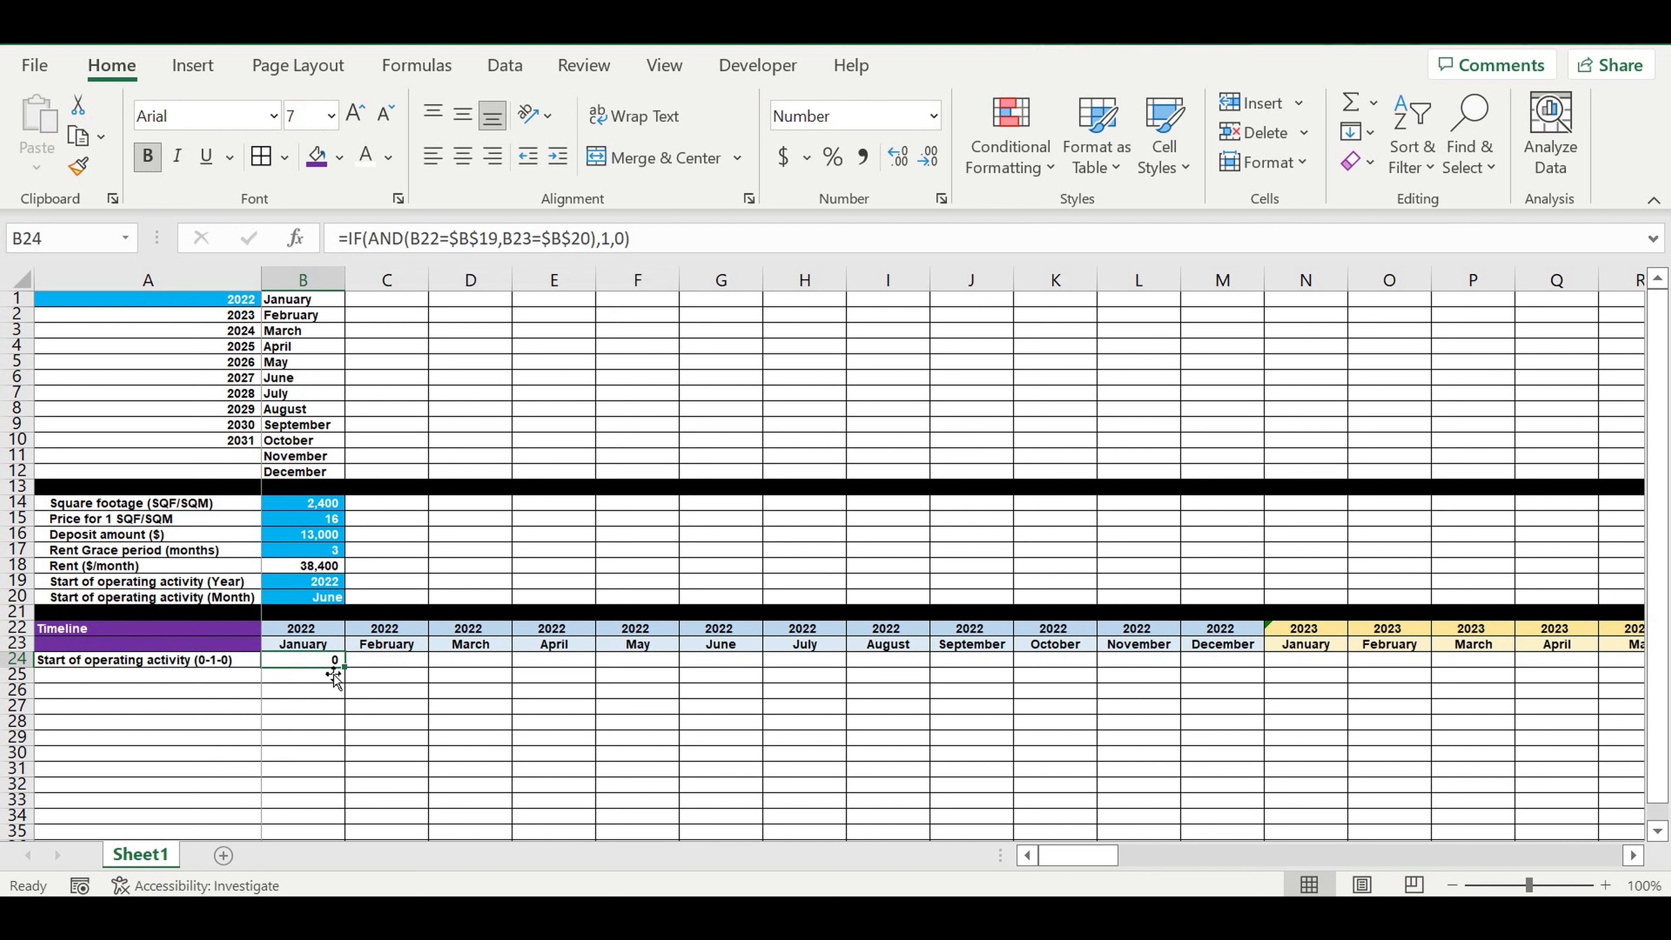
{"action": "left_click_drag", "start_coordinate": [348, 671], "coordinate": [1566, 665]}
{"action": "left_click", "coordinate": [885, 708]}
{"action": "left_click", "coordinate": [736, 664]}
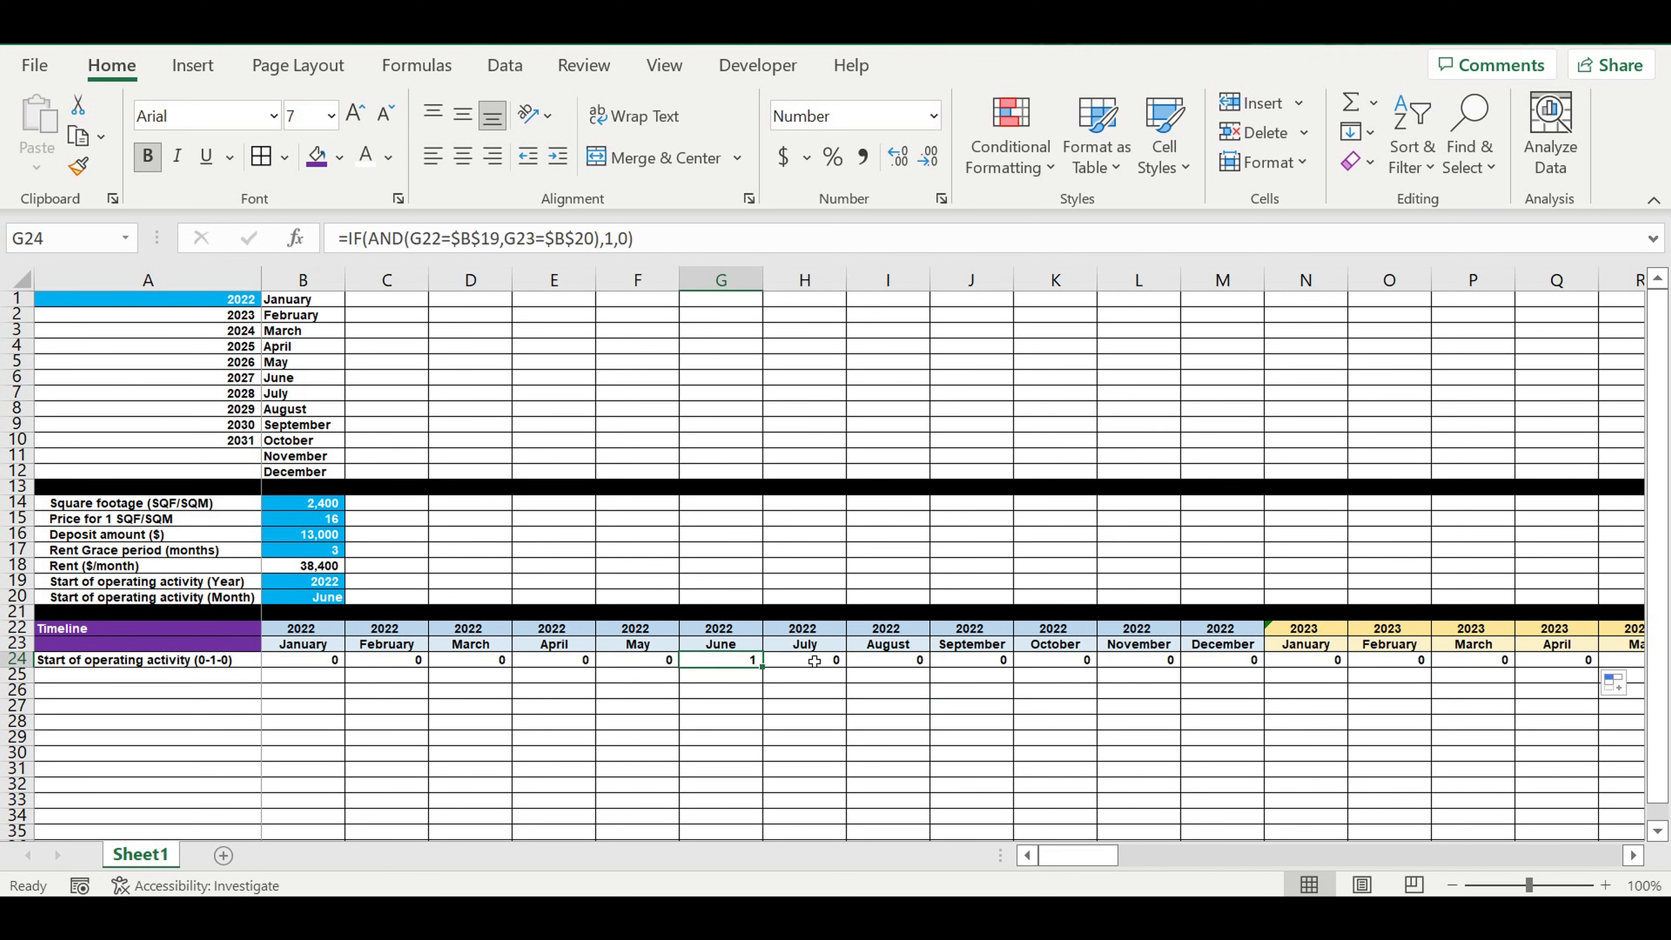
- Extend the row 24 formula from H24 to December 2031 in DQ24, then return to the first columns and select G24
{"action": "left_click", "coordinate": [816, 662]}
{"action": "left_click_drag", "start_coordinate": [854, 675], "coordinate": [1341, 612]}
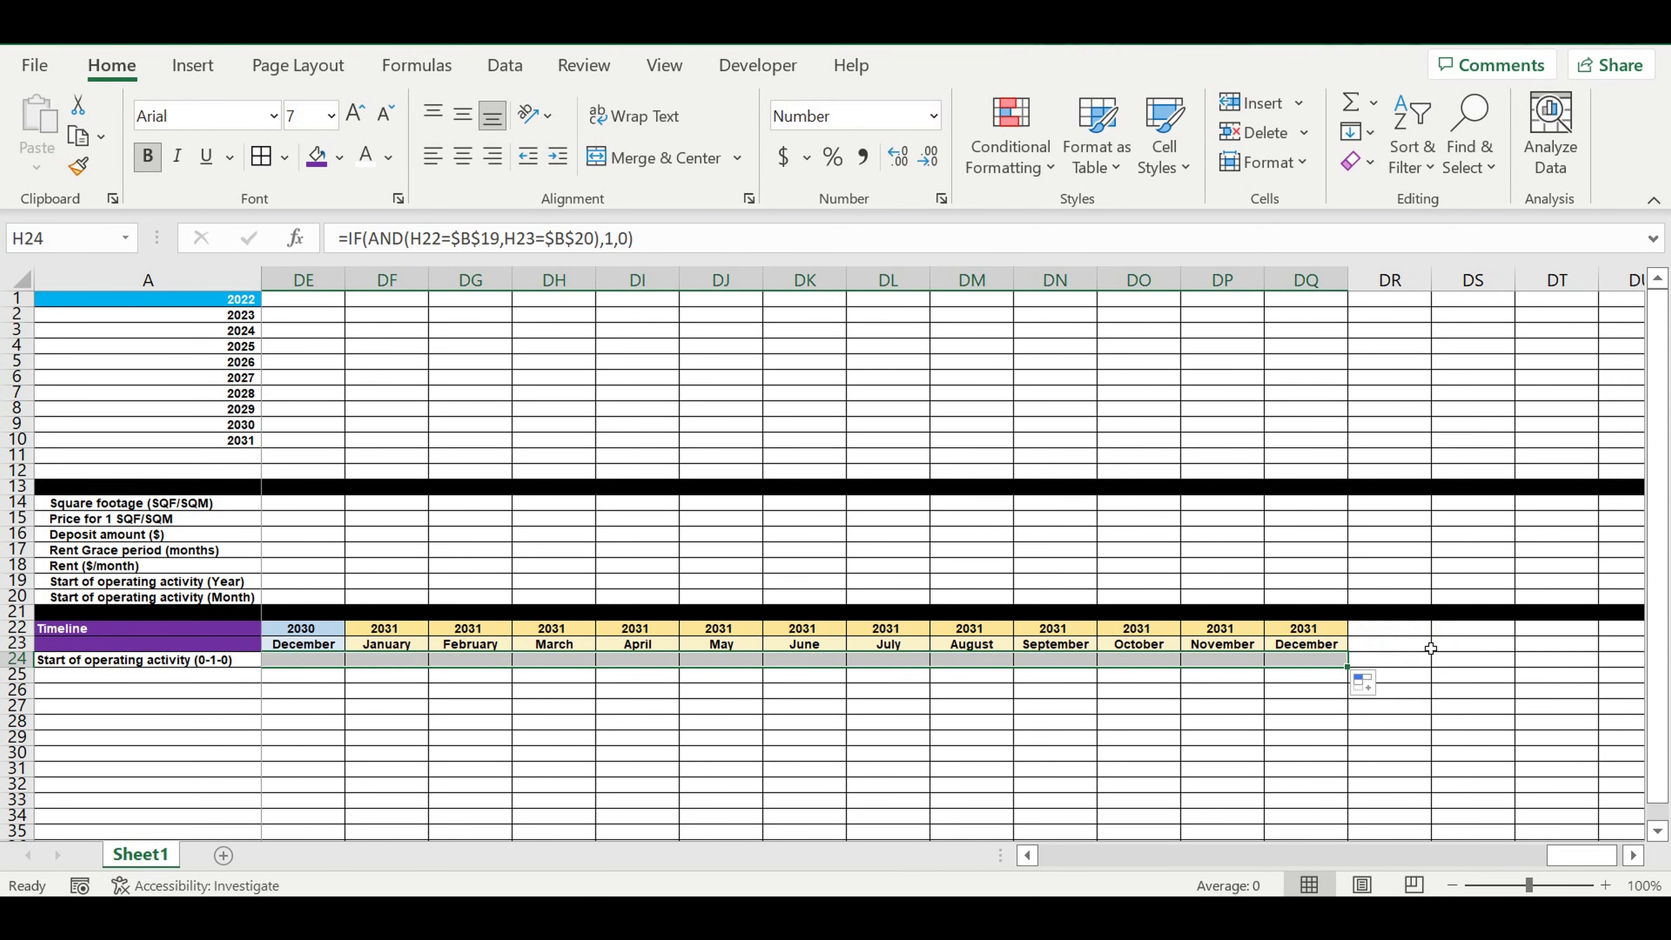
{"action": "left_click", "coordinate": [1296, 724]}
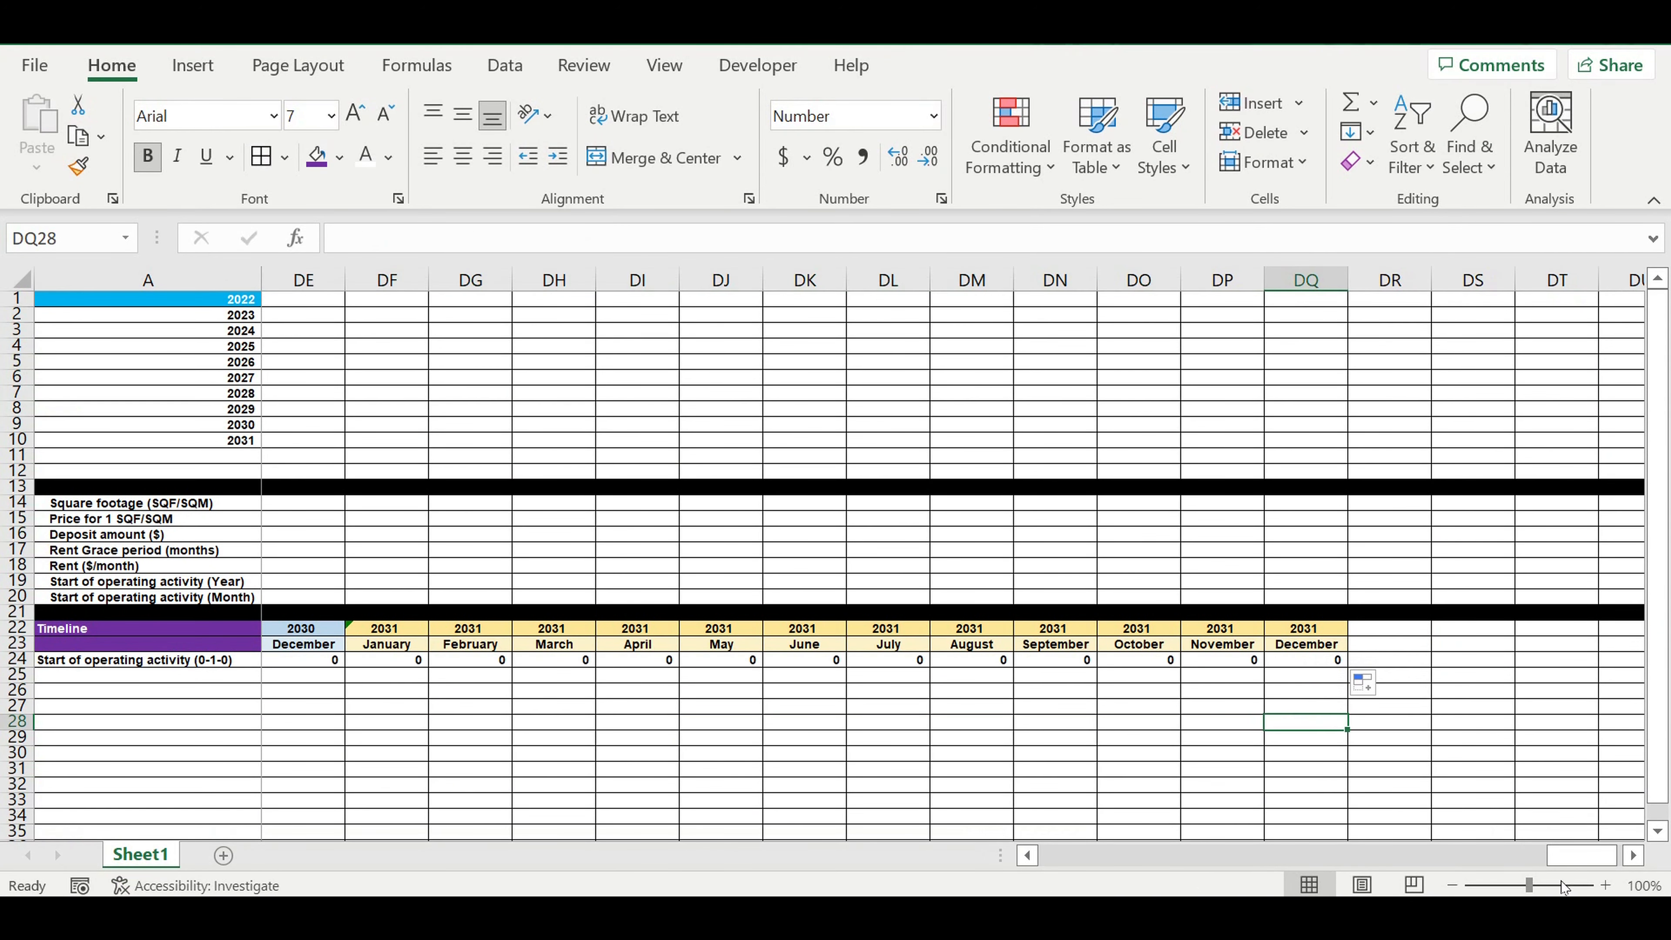
{"action": "left_click_drag", "start_coordinate": [1558, 859], "coordinate": [705, 862]}
{"action": "left_click", "coordinate": [916, 729]}
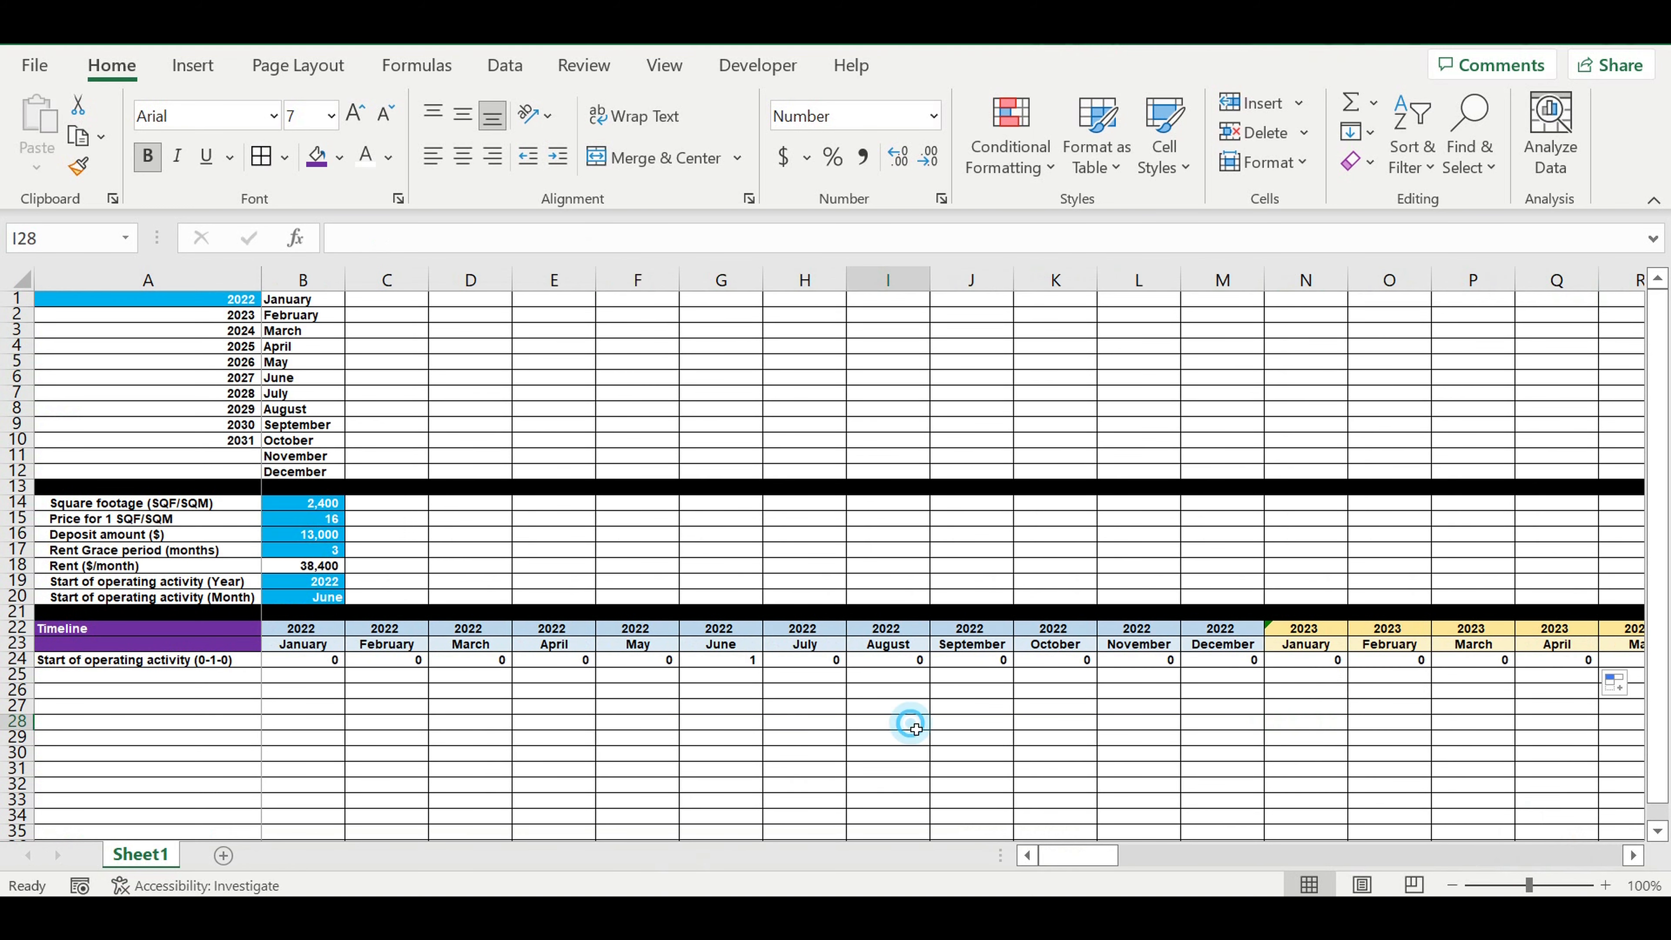
{"action": "left_click", "coordinate": [716, 665]}
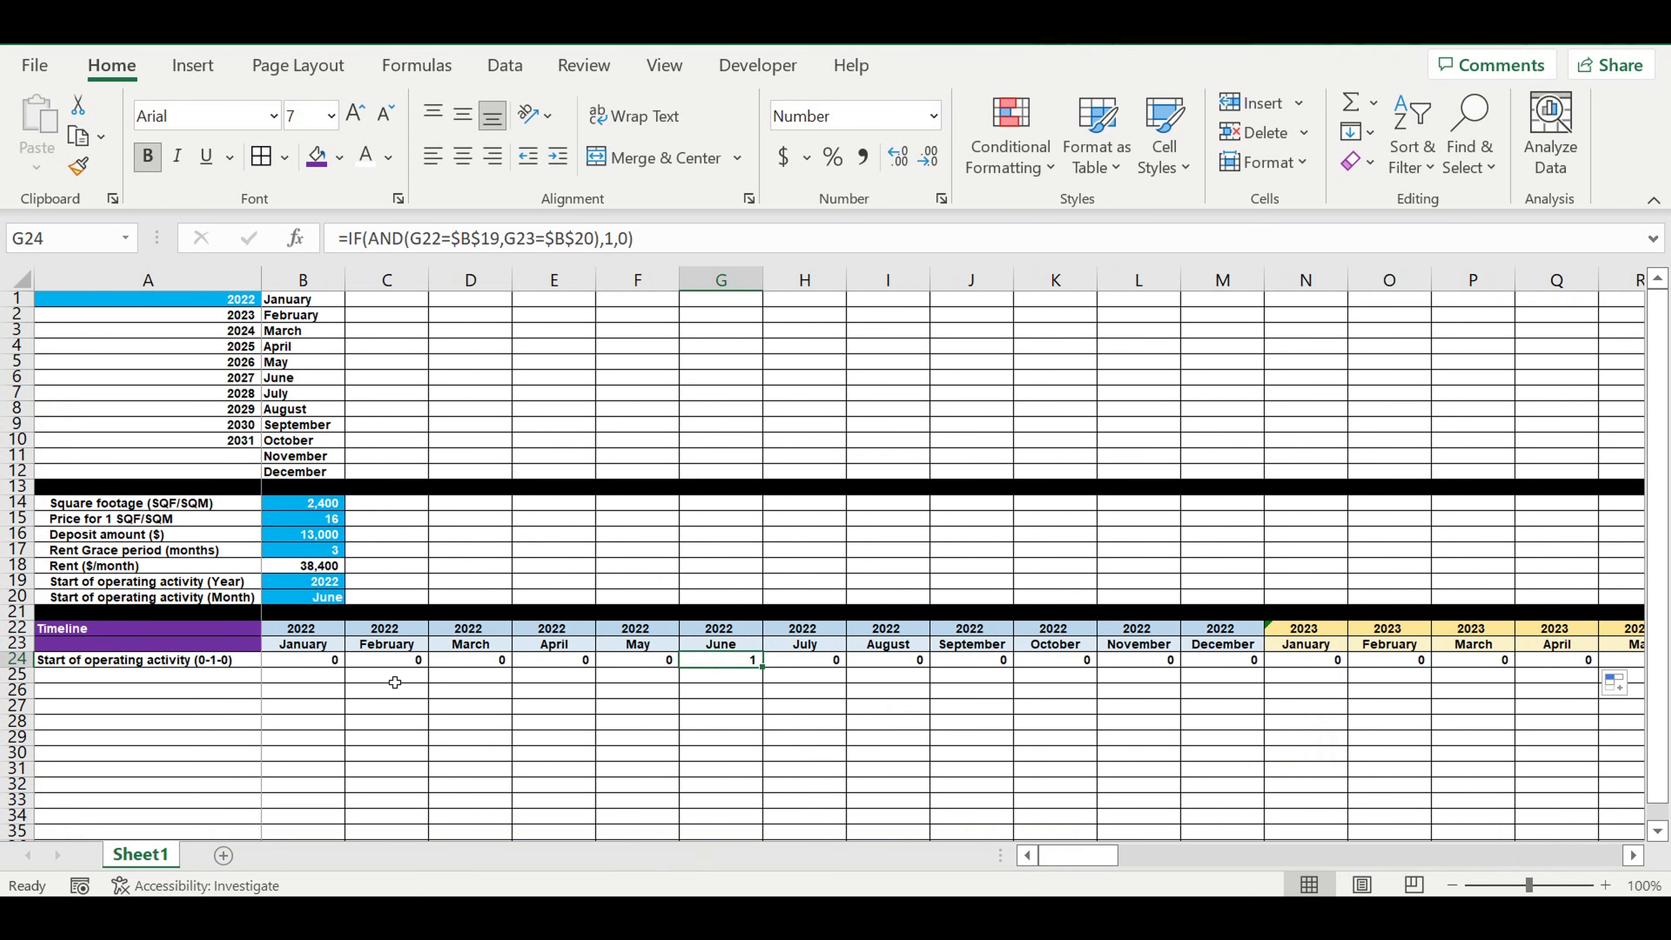
- Copy the start of operating activity label from A24 into A25 and change its suffix to (0-1-1)
{"action": "left_click", "coordinate": [240, 665]}
{"action": "left_click_drag", "start_coordinate": [262, 667], "coordinate": [292, 698]}
{"action": "left_click", "coordinate": [220, 681]}
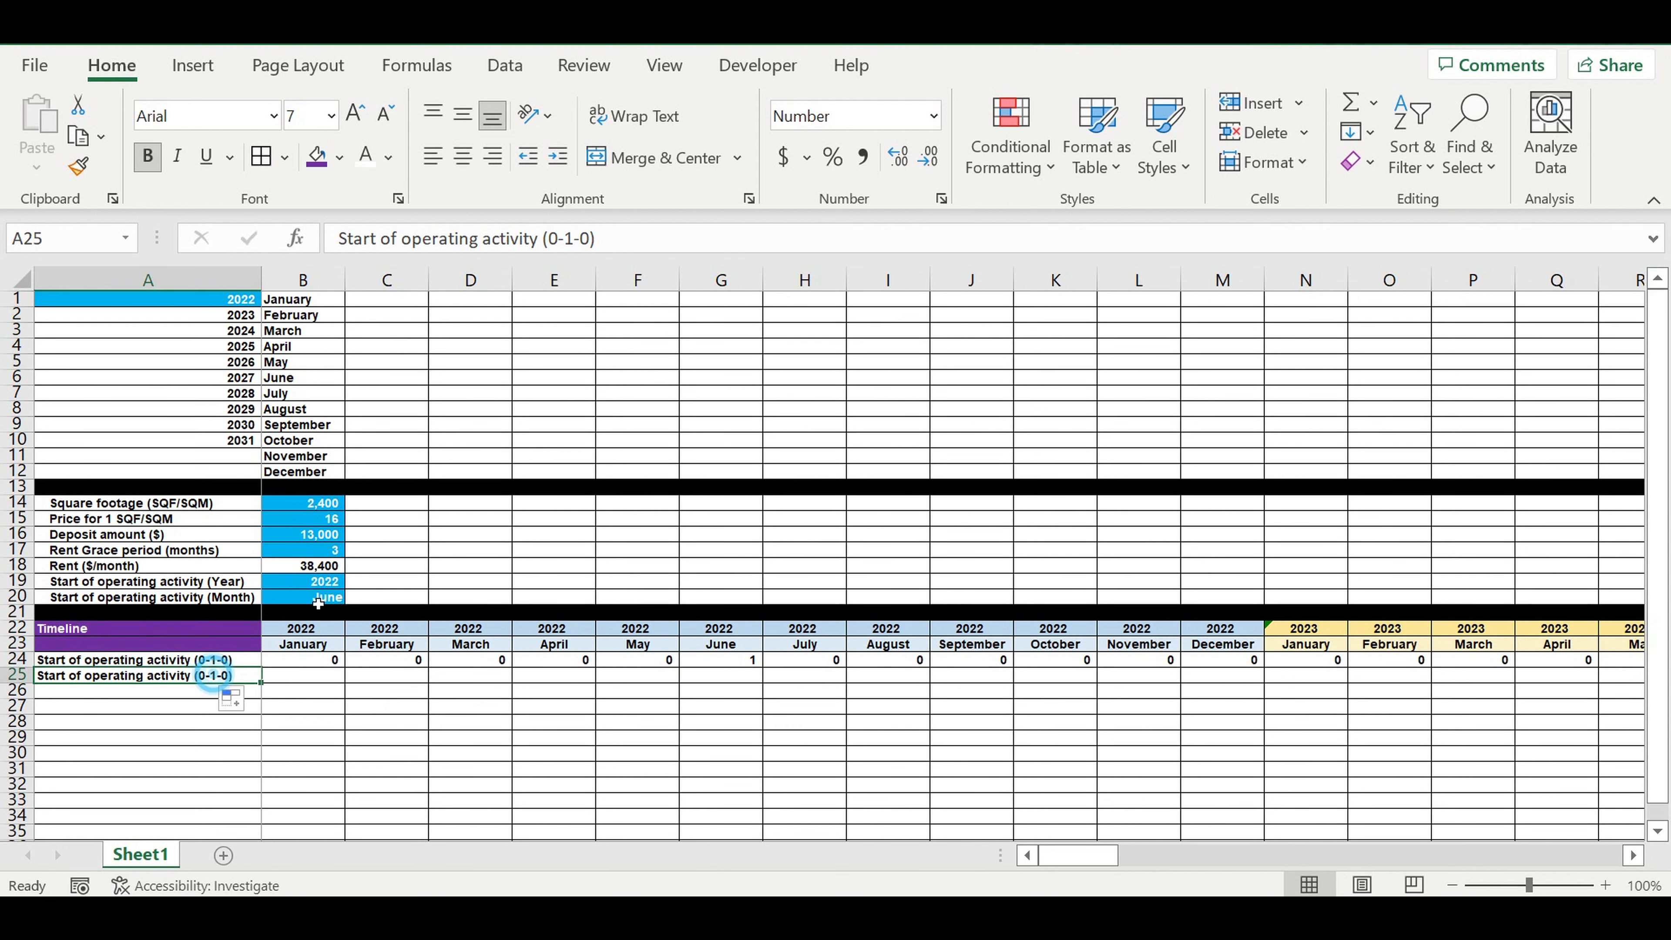
{"action": "left_click", "coordinate": [589, 239]}
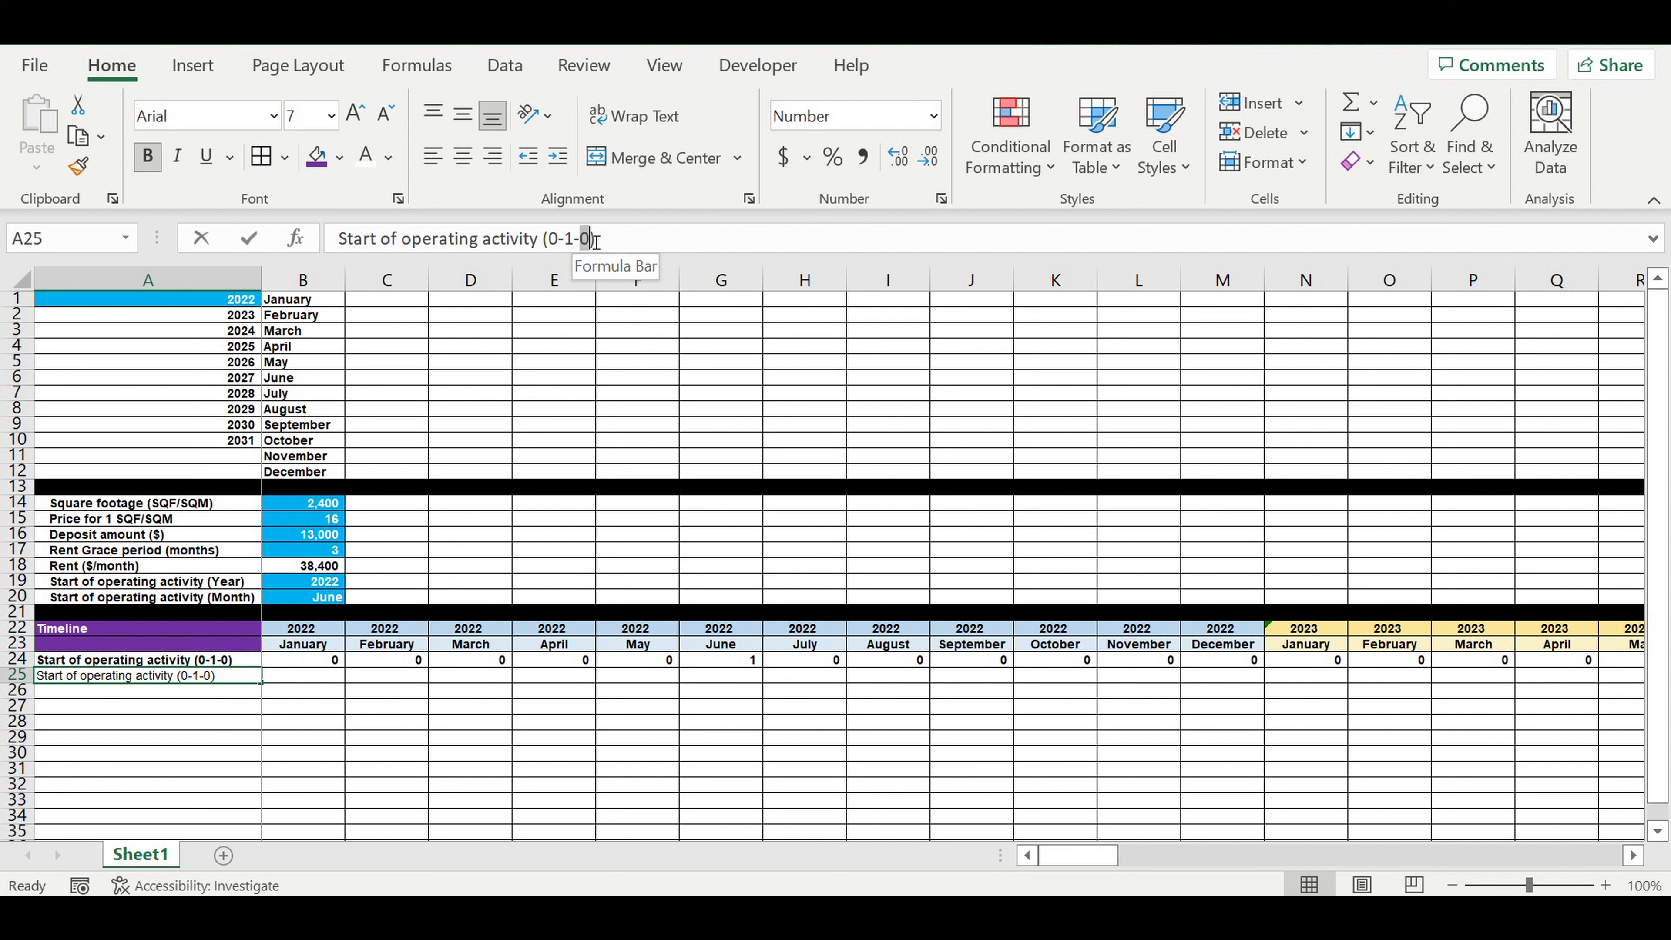
{"action": "key", "text": "BackSpace"}
{"action": "type", "text": "1"}
{"action": "left_click", "coordinate": [567, 410]}
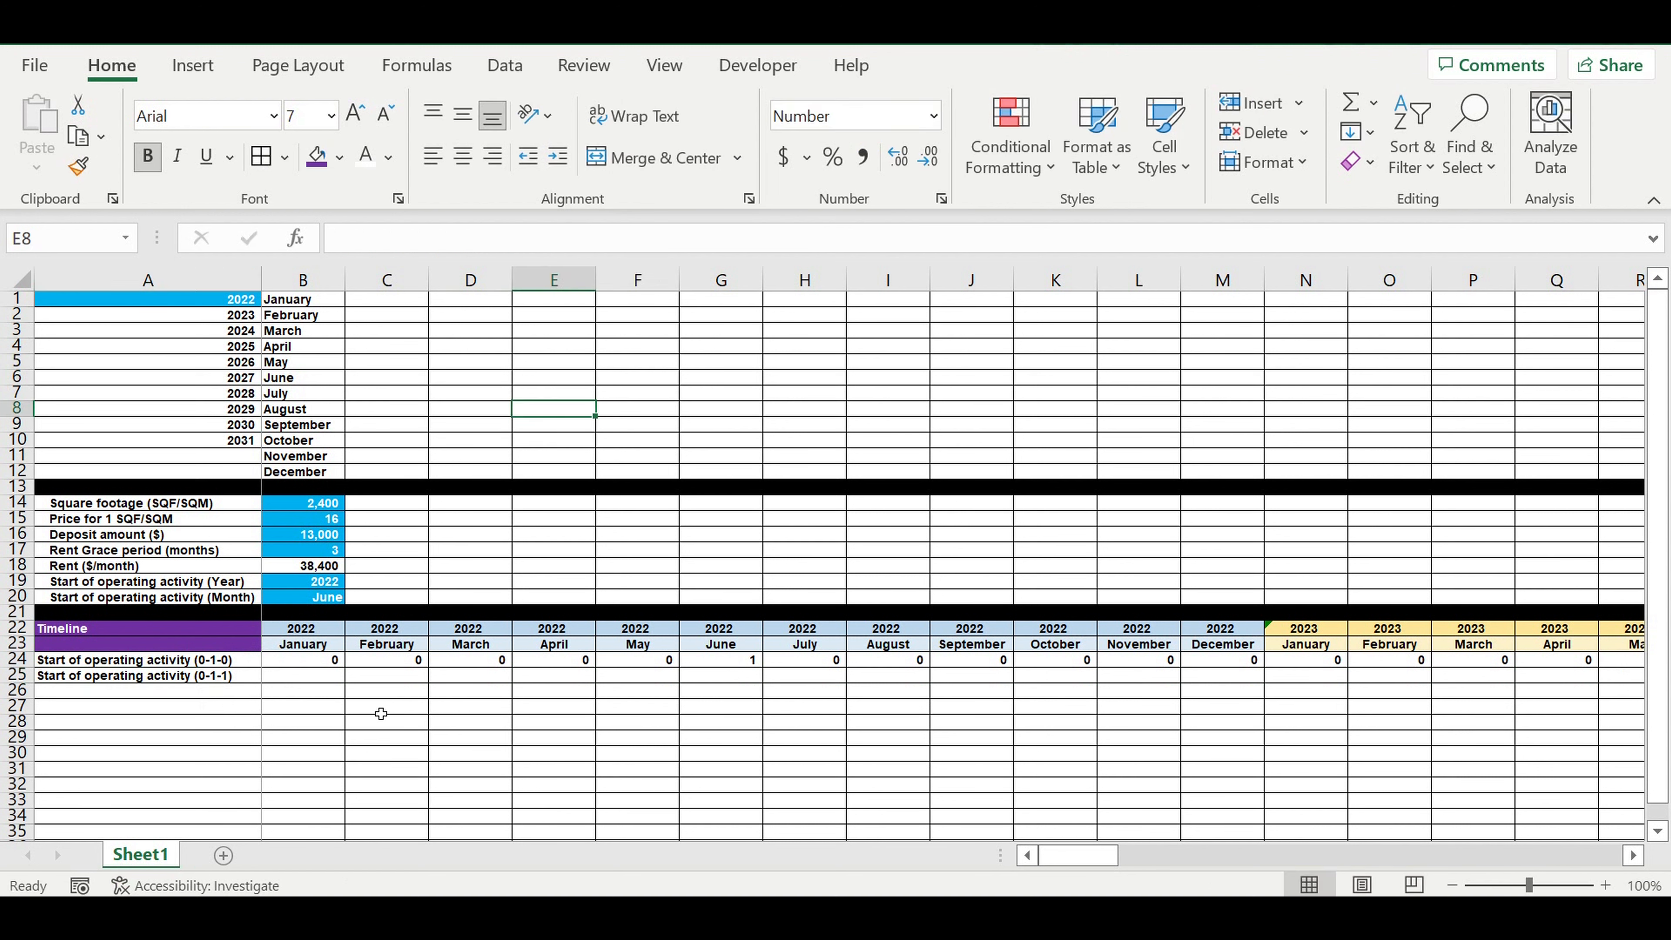
- Enter the formula =B24 in B25, the January 2022 cell of the (0-1-1) row
{"action": "left_click", "coordinate": [307, 706]}
{"action": "left_click", "coordinate": [248, 678]}
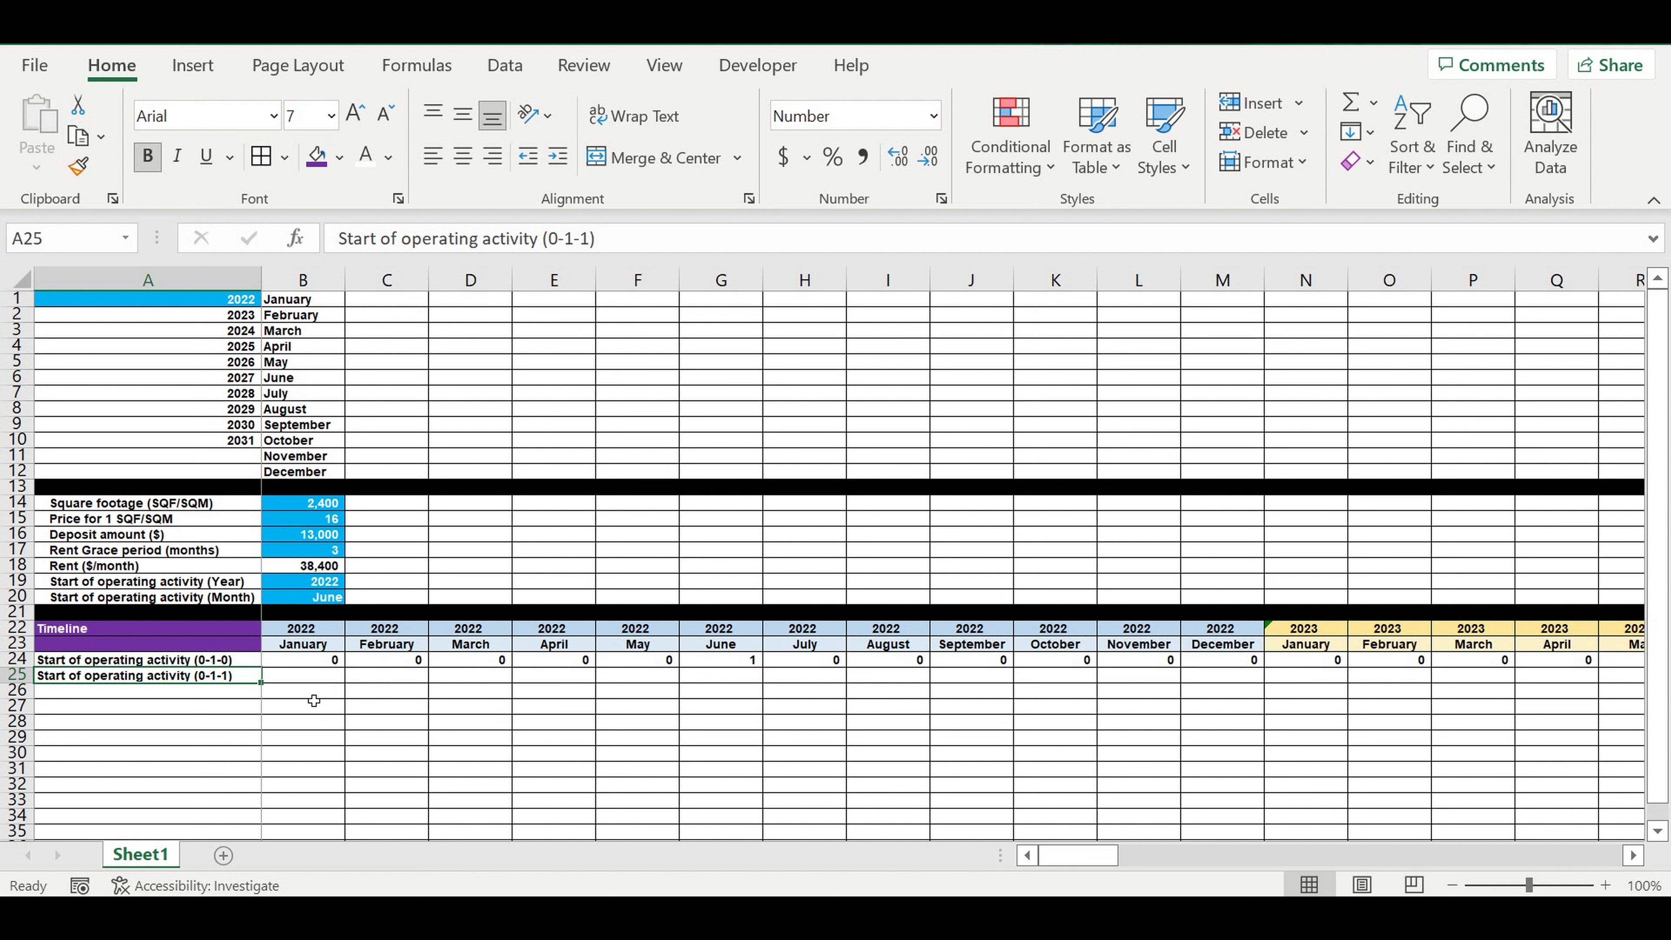
{"action": "left_click", "coordinate": [301, 724]}
{"action": "left_click", "coordinate": [308, 676]}
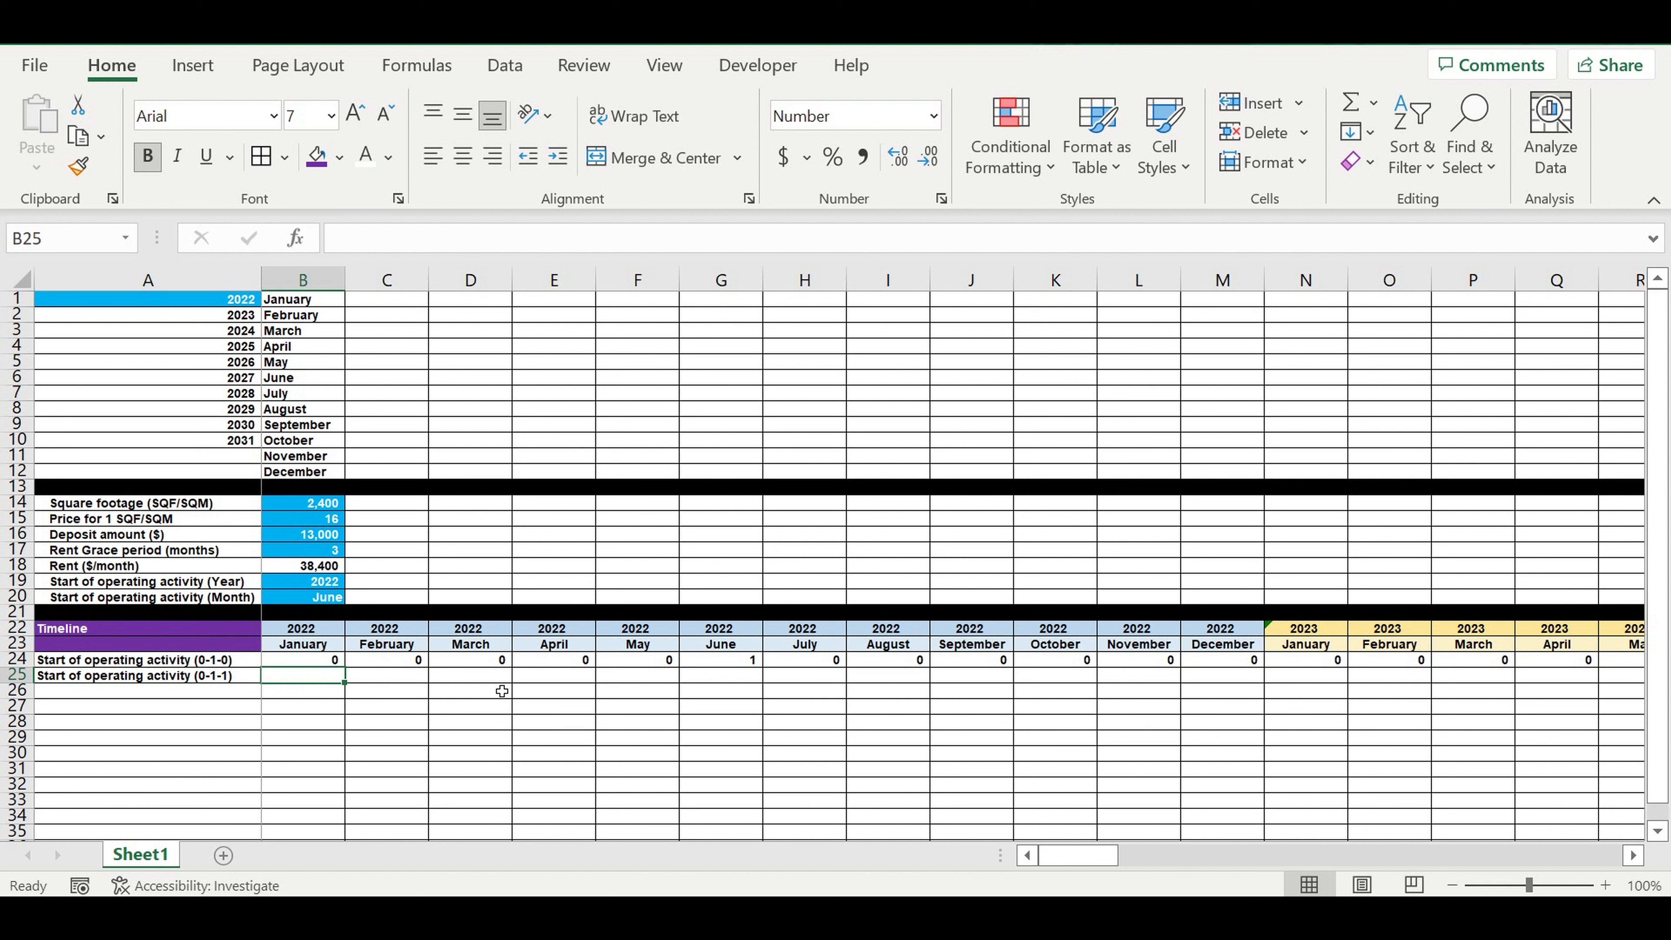
{"action": "type", "text": "="}
{"action": "left_click", "coordinate": [329, 662]}
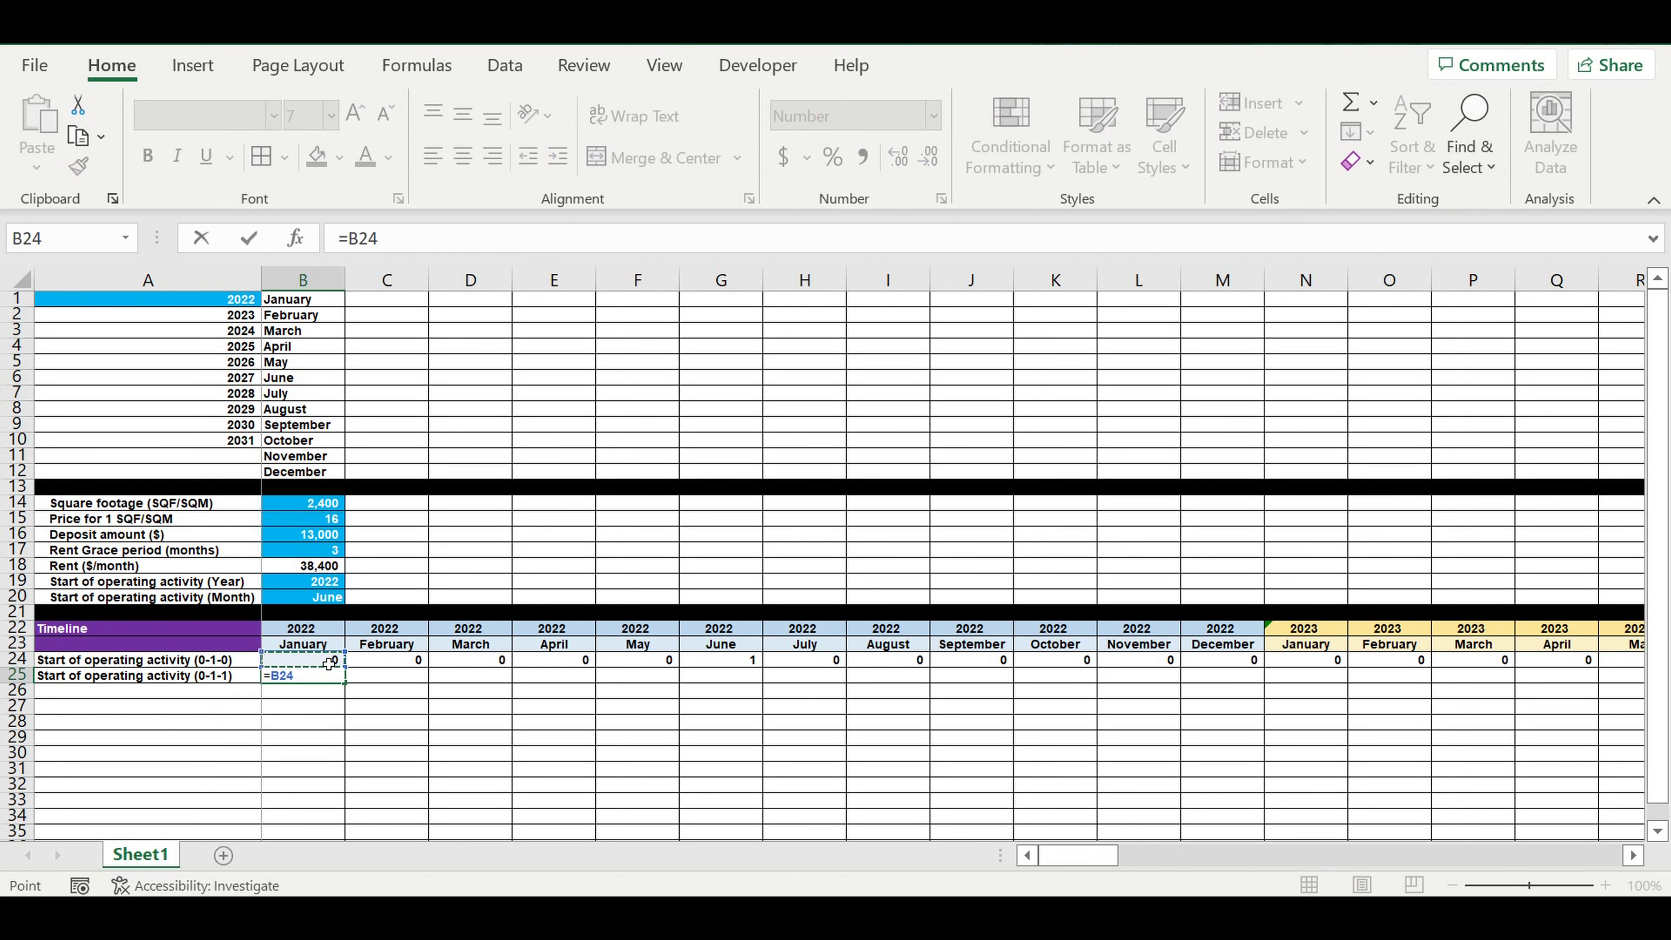
{"action": "key", "text": "Return"}
- Enter the formula =B25+C24 in C25 to accumulate the February 2022 flag
{"action": "left_click", "coordinate": [414, 683]}
{"action": "type", "text": "="}
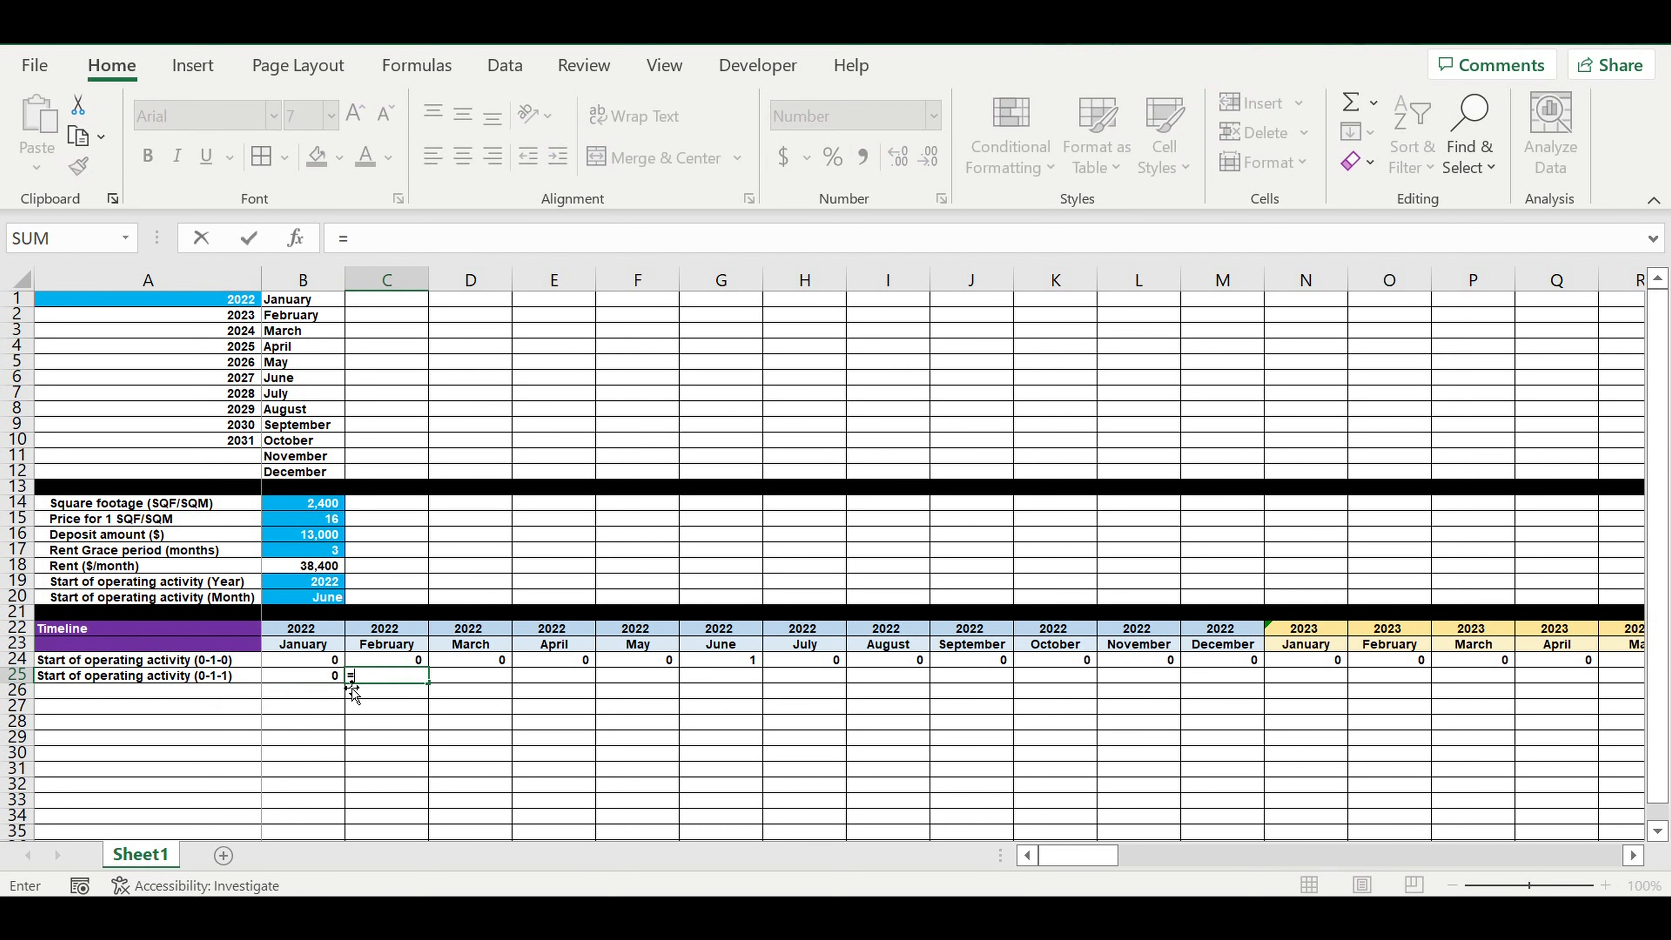
{"action": "left_click", "coordinate": [329, 676]}
{"action": "type", "text": "+"}
{"action": "left_click", "coordinate": [400, 665]}
{"action": "key", "text": "Return"}
- Fill the C25 formula across row 25 through December 2031 and return to the start of the timeline
{"action": "left_click", "coordinate": [415, 678]}
{"action": "left_click_drag", "start_coordinate": [435, 690], "coordinate": [1474, 678]}
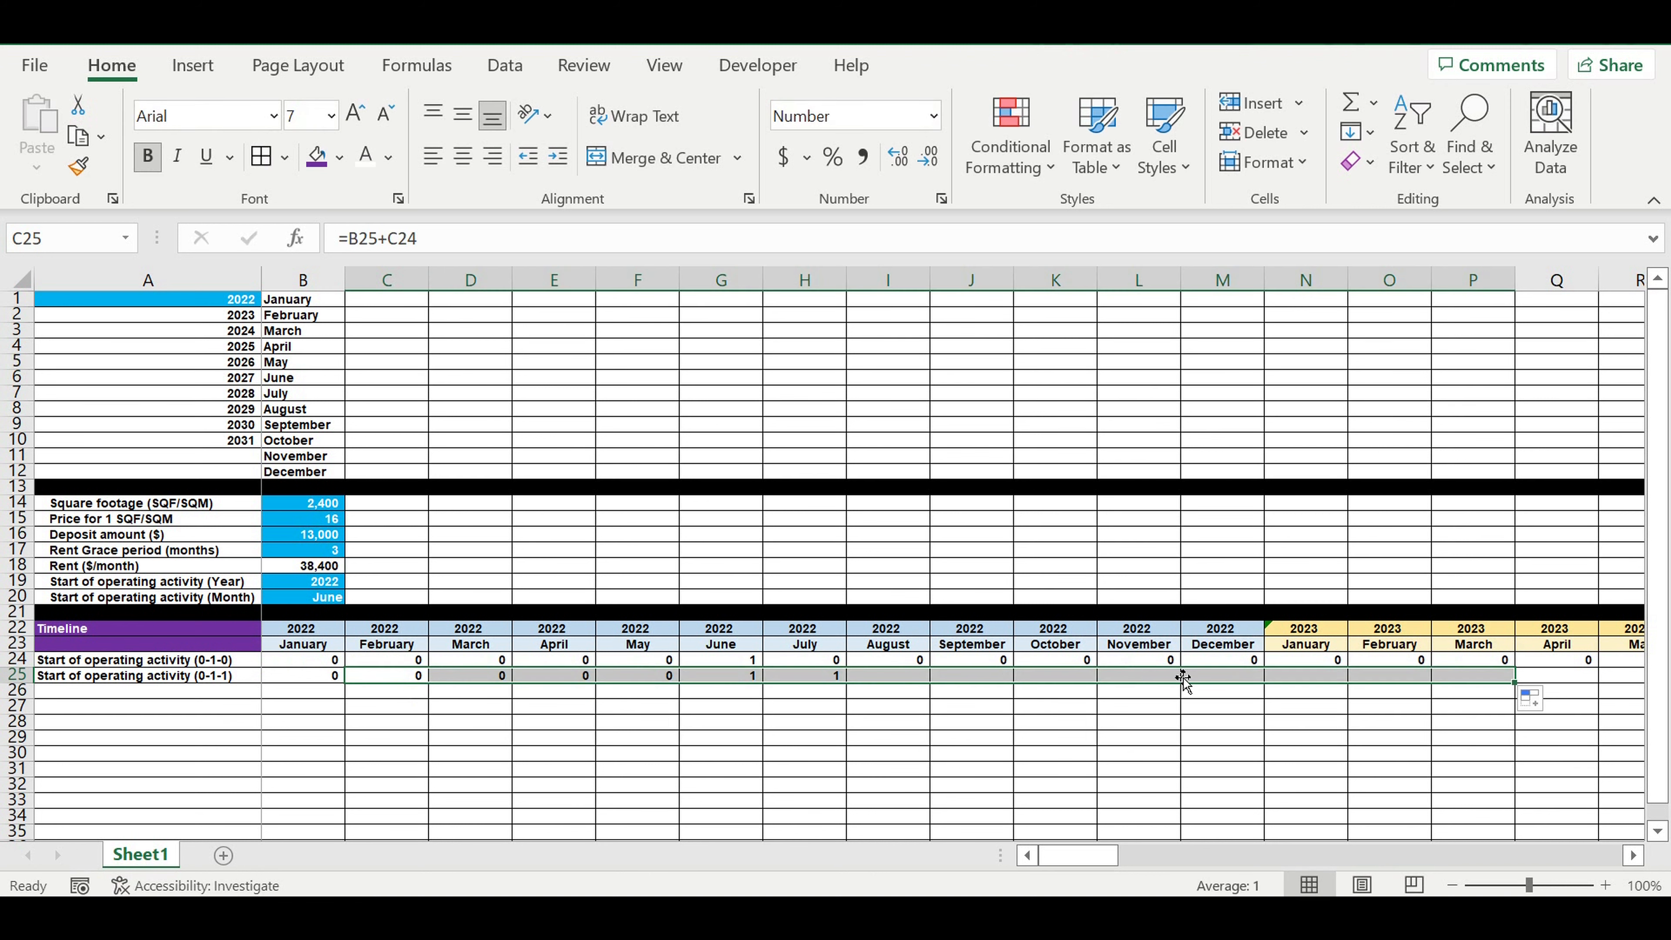
{"action": "left_click", "coordinate": [993, 710]}
{"action": "left_click", "coordinate": [992, 678]}
{"action": "left_click_drag", "start_coordinate": [1013, 682], "coordinate": [1487, 678]}
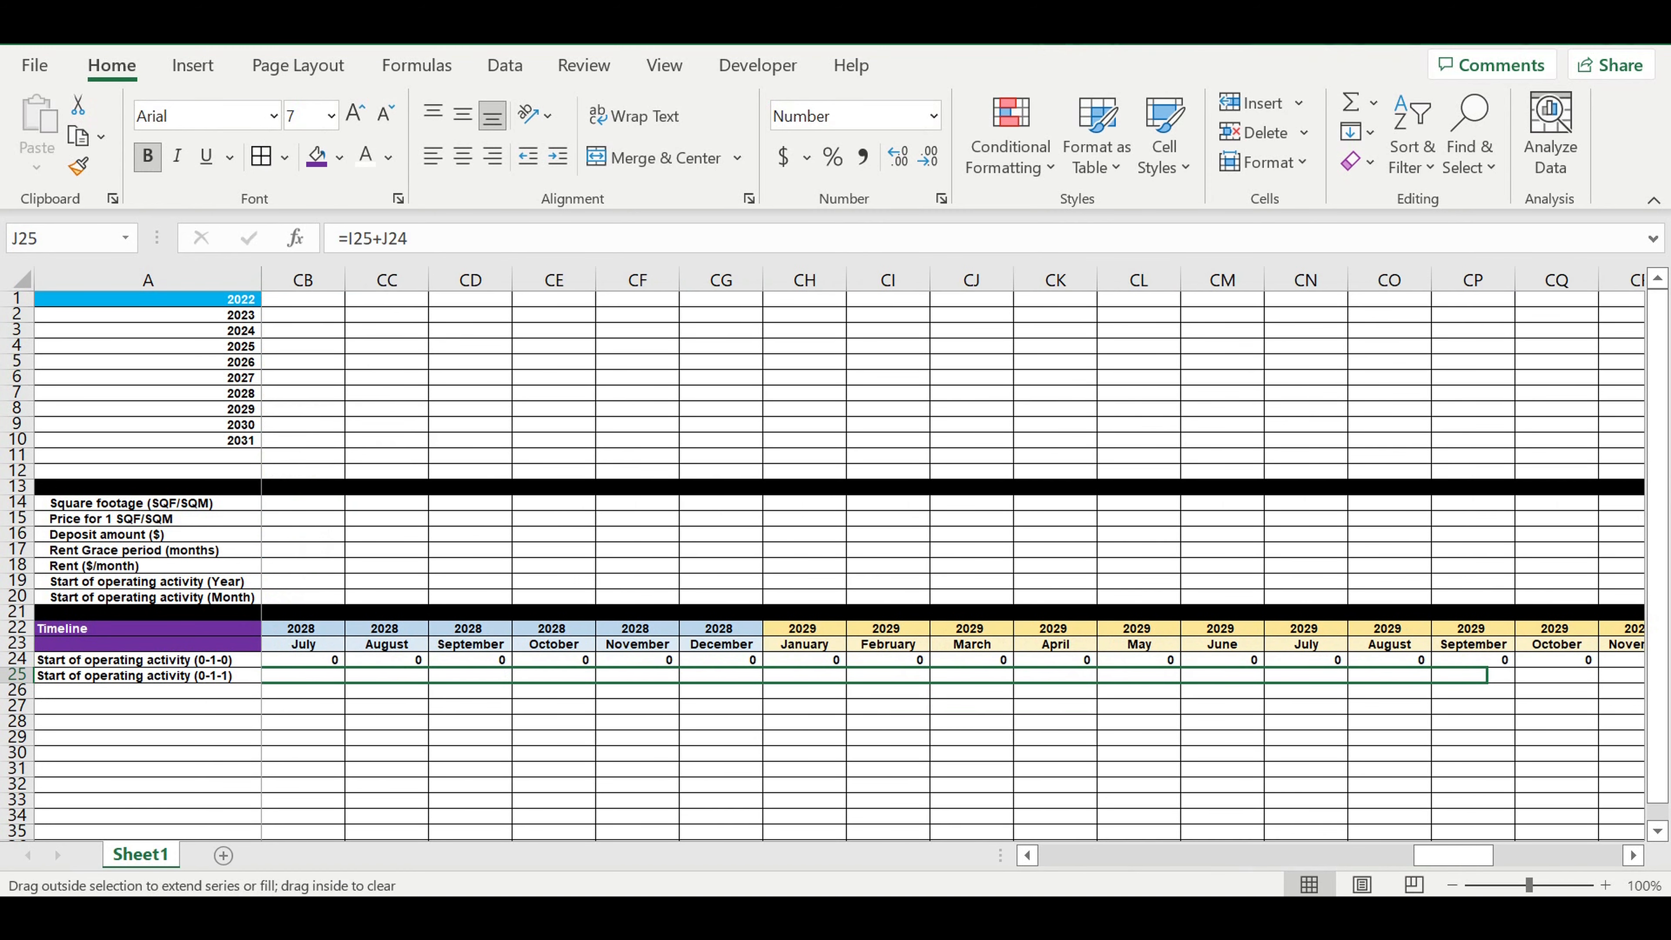
{"action": "left_click_drag", "start_coordinate": [1654, 633], "coordinate": [1573, 674]}
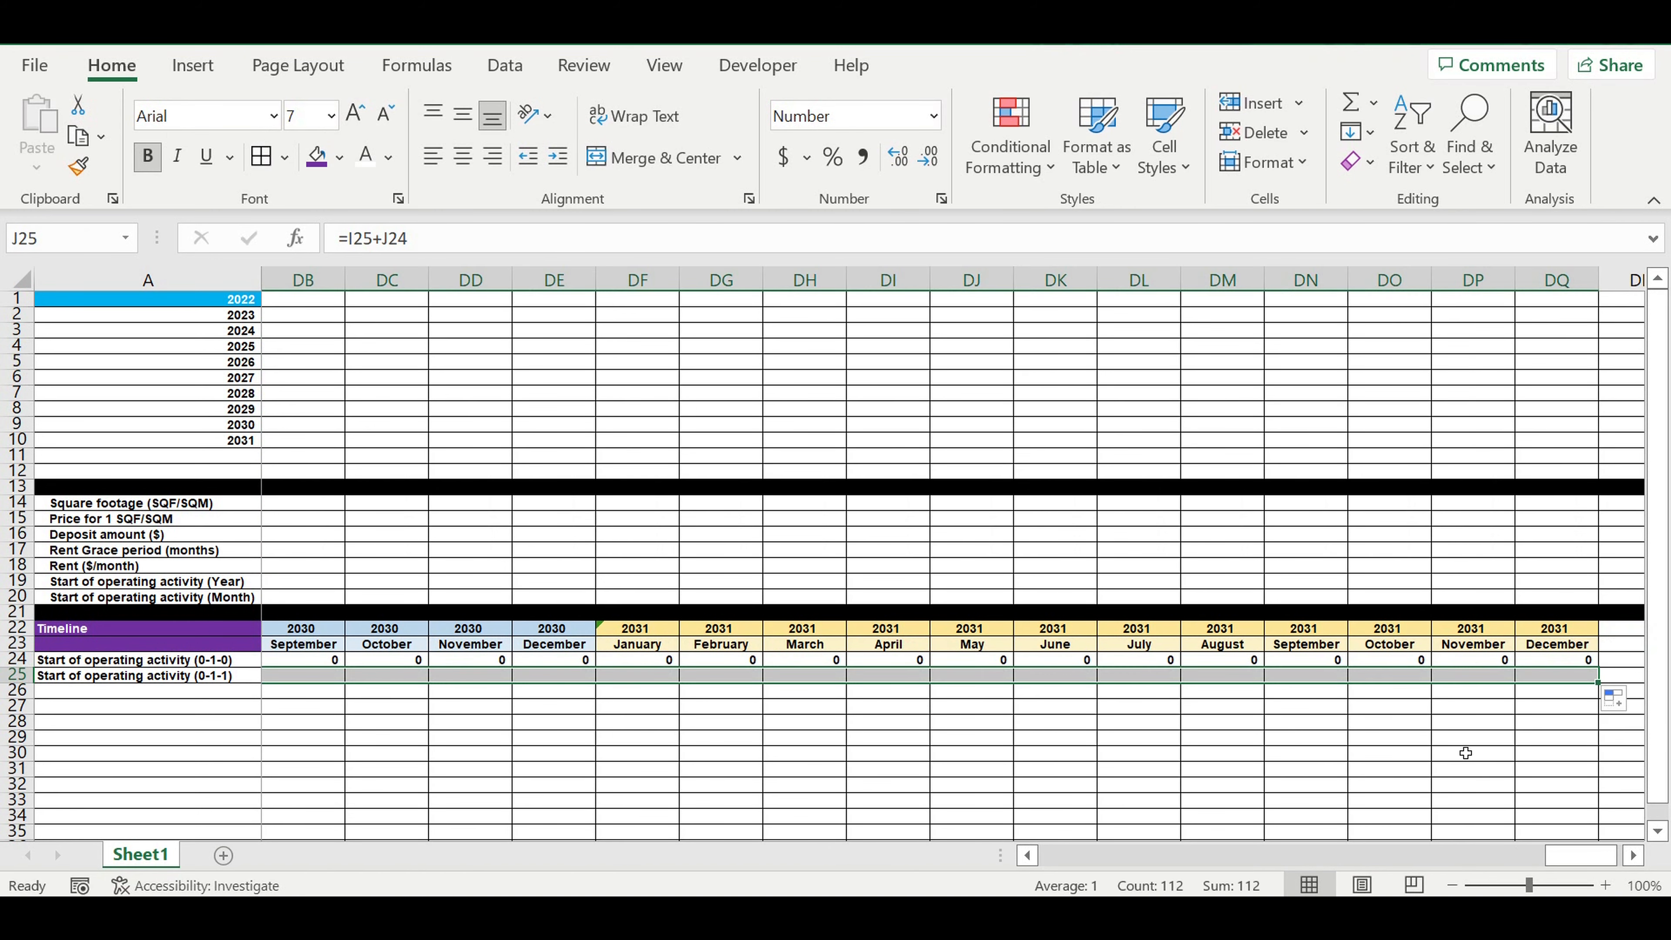
{"action": "left_click", "coordinate": [1447, 743]}
{"action": "left_click_drag", "start_coordinate": [1575, 857], "coordinate": [897, 878]}
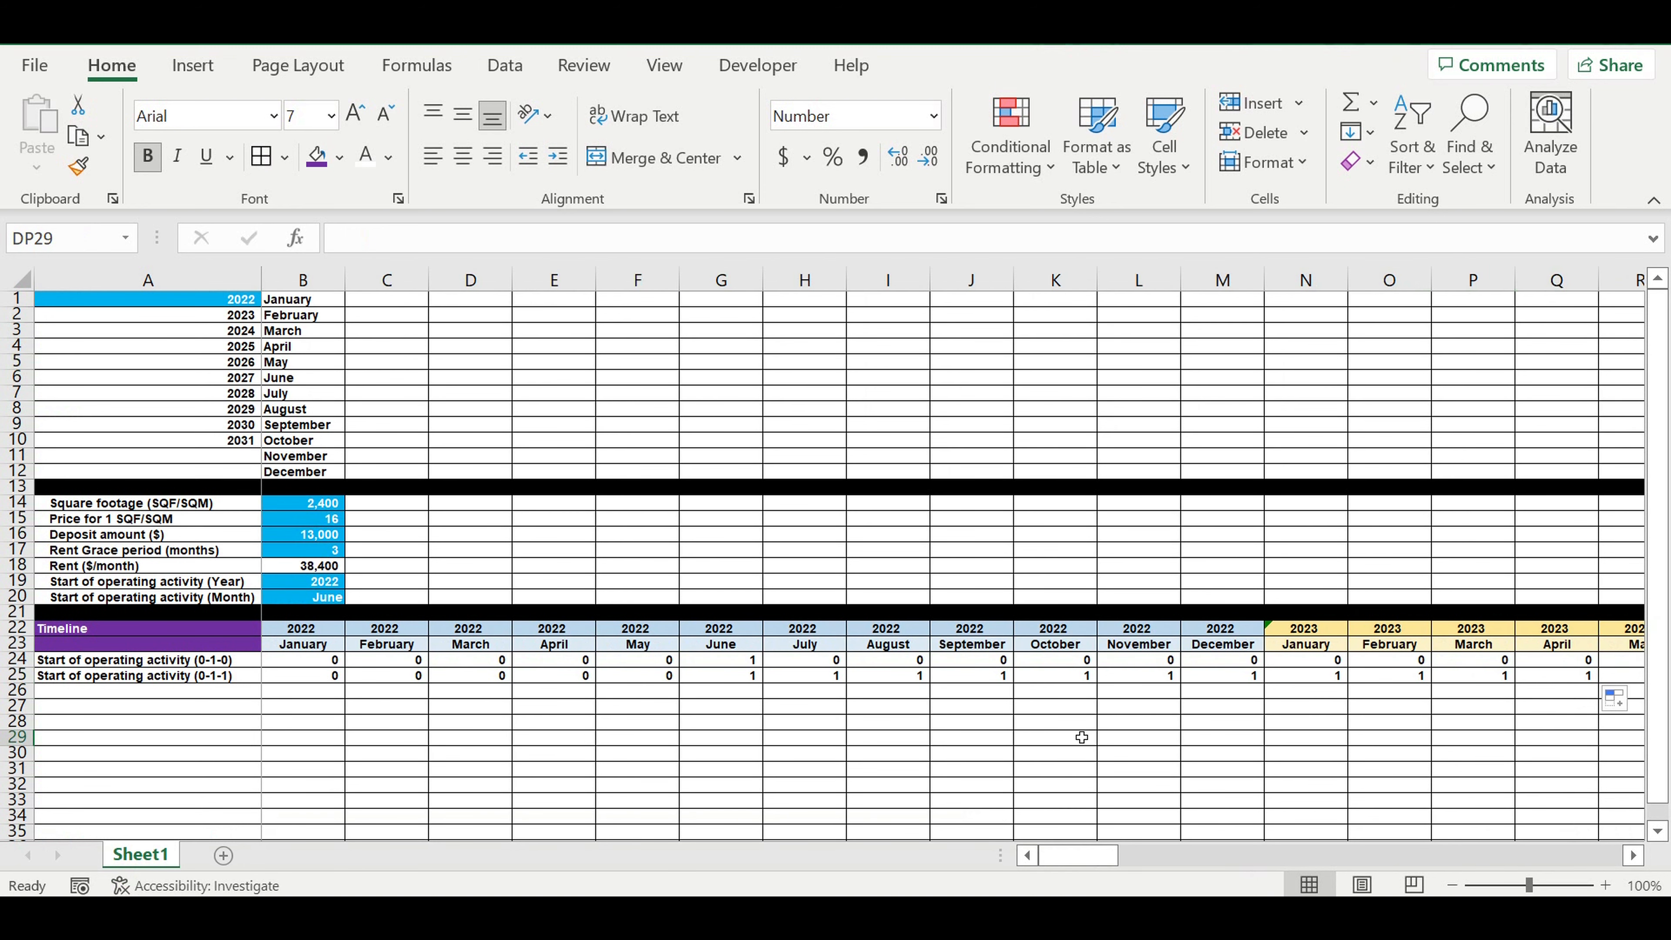
{"action": "left_click", "coordinate": [652, 677]}
{"action": "left_click_drag", "start_coordinate": [651, 676], "coordinate": [303, 685]}
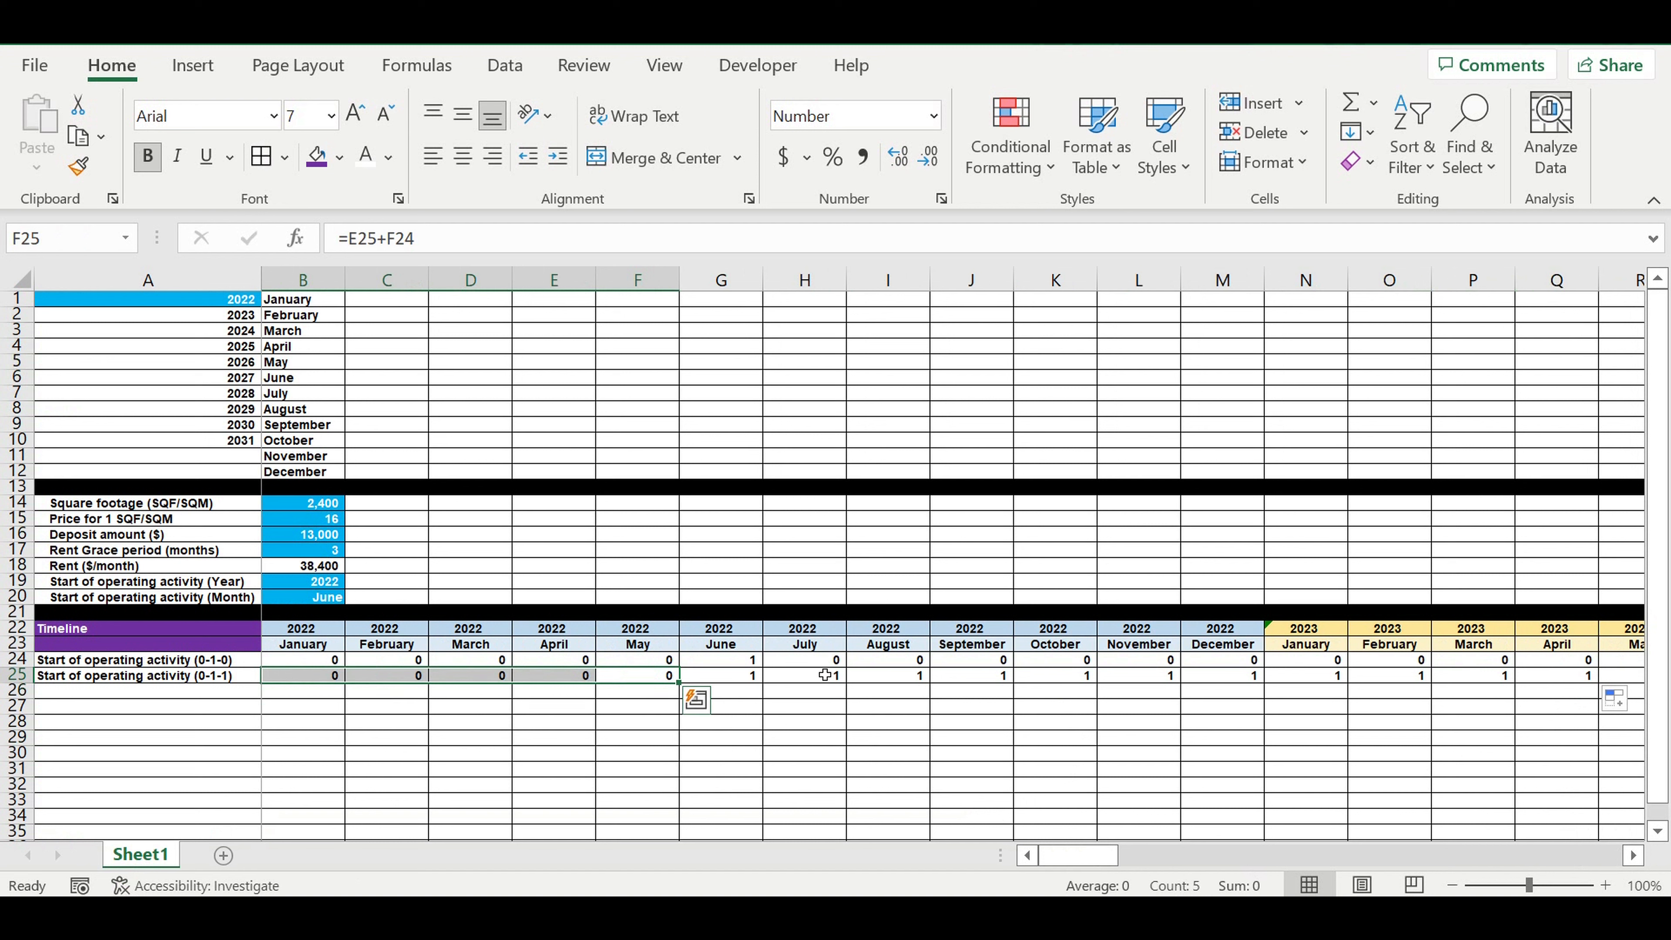
{"action": "left_click_drag", "start_coordinate": [734, 682], "coordinate": [1230, 679]}
- Copy the (0-1-1) row label into A26 and change it to "Start of operating activity (0-1-2)"
{"action": "left_click", "coordinate": [218, 737]}
{"action": "left_click", "coordinate": [152, 682]}
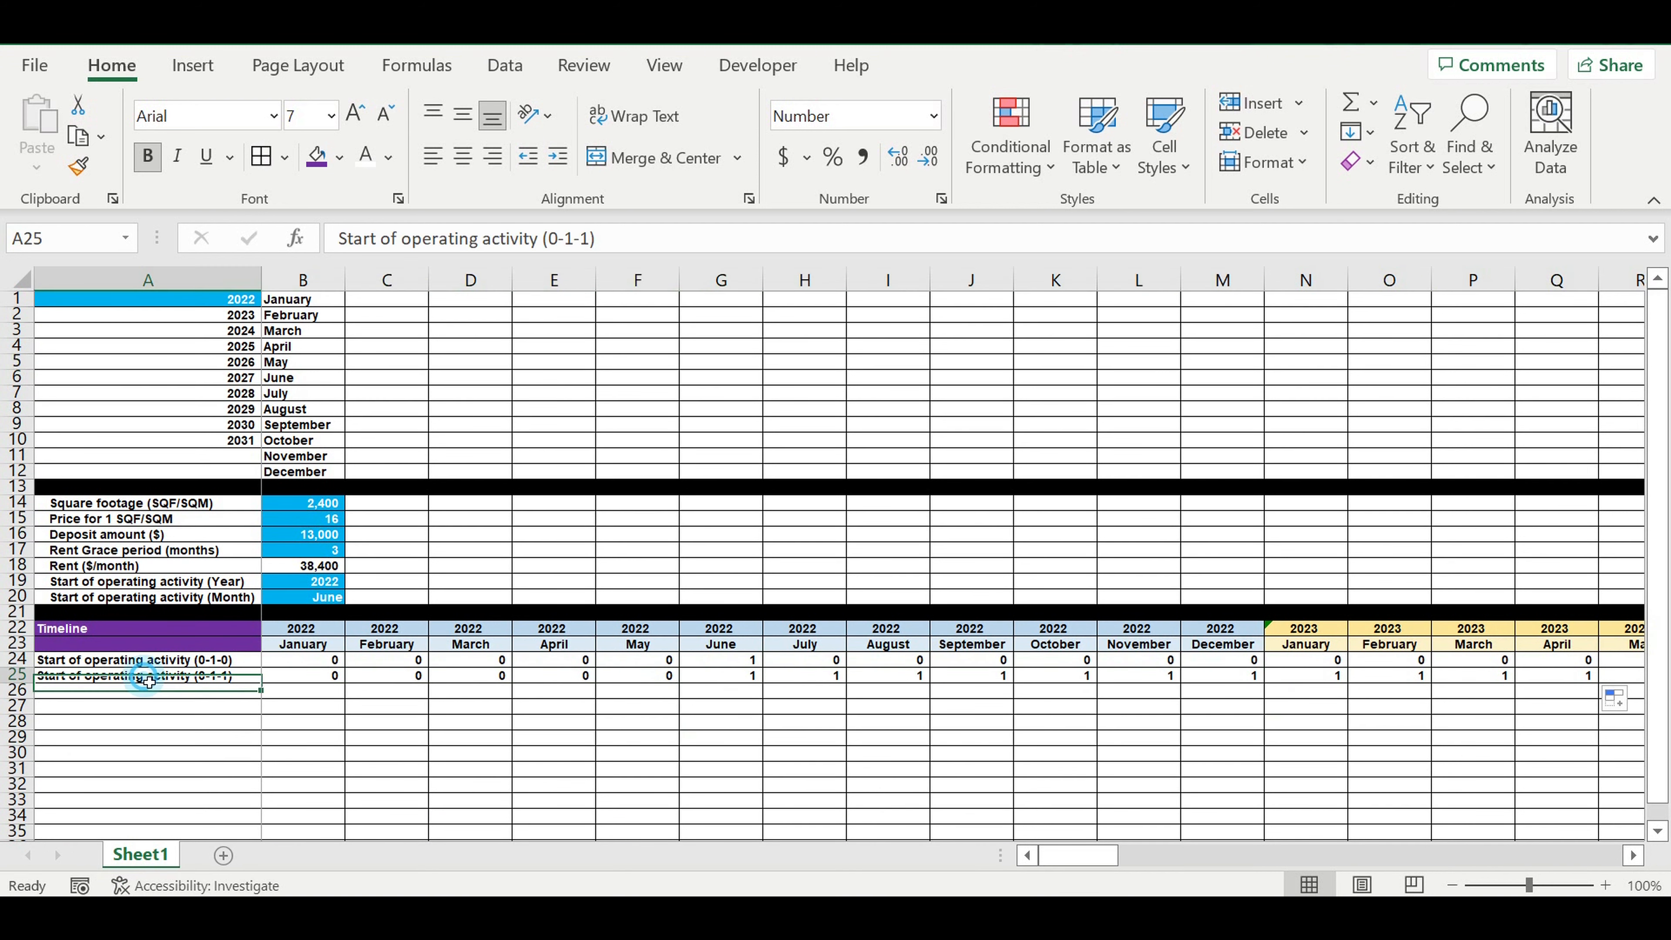
{"action": "left_click_drag", "start_coordinate": [268, 695], "coordinate": [270, 696]}
{"action": "left_click", "coordinate": [190, 739]}
{"action": "left_click", "coordinate": [198, 696]}
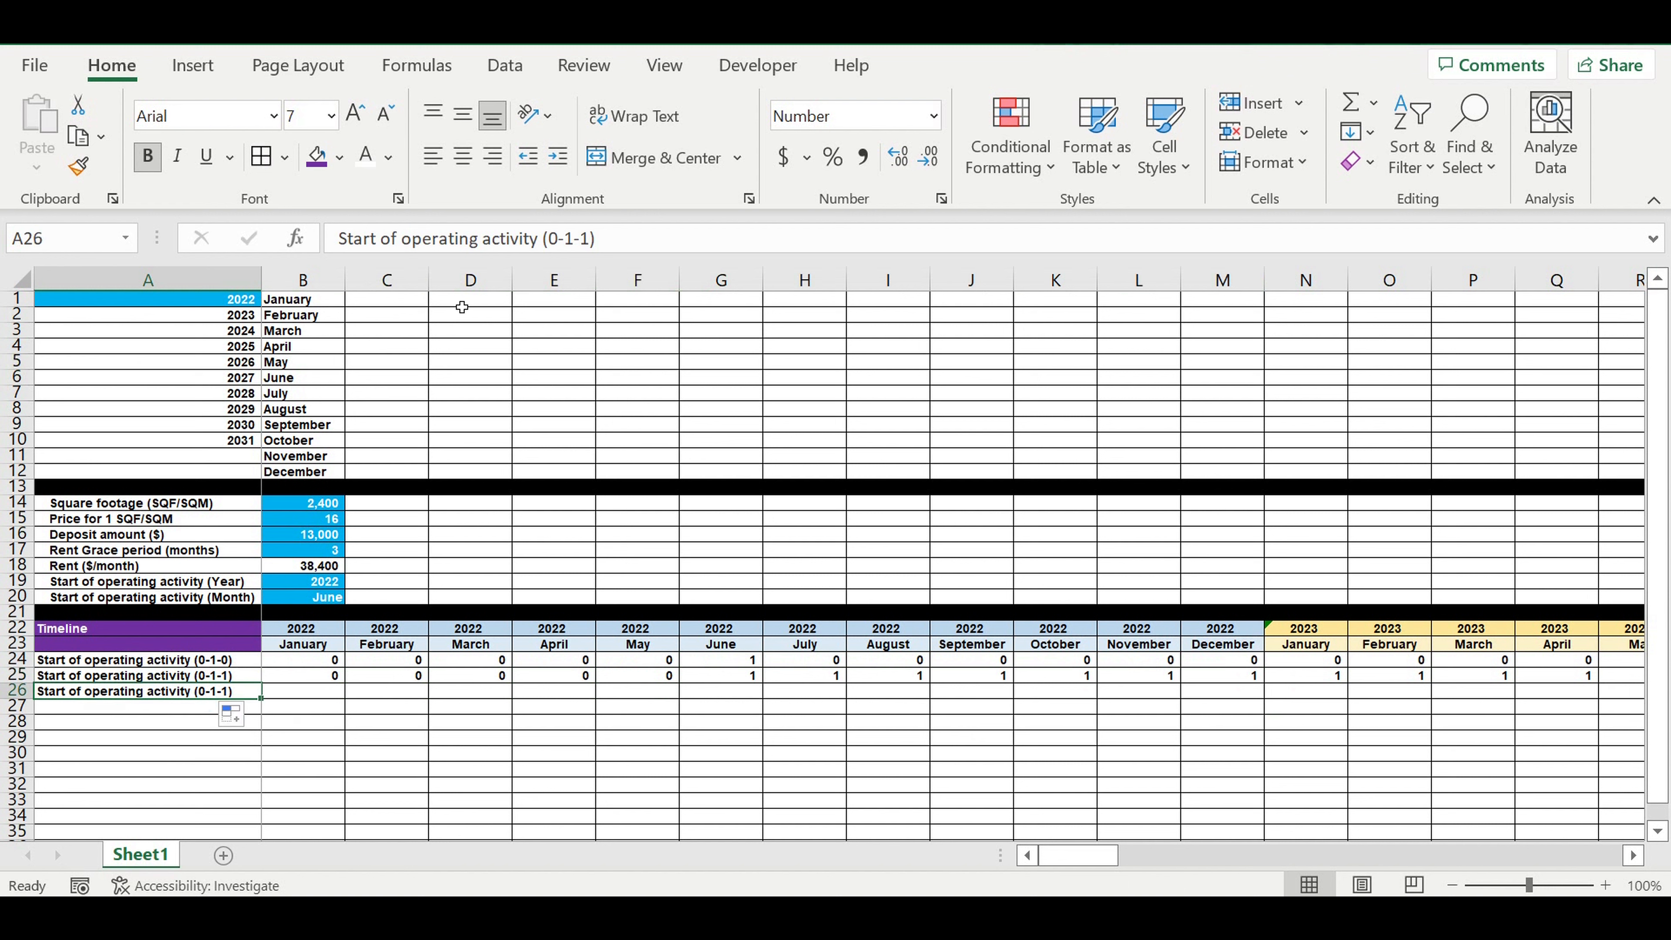
{"action": "left_click", "coordinate": [592, 239]}
{"action": "key", "text": "BackSpace"}
{"action": "type", "text": "2"}
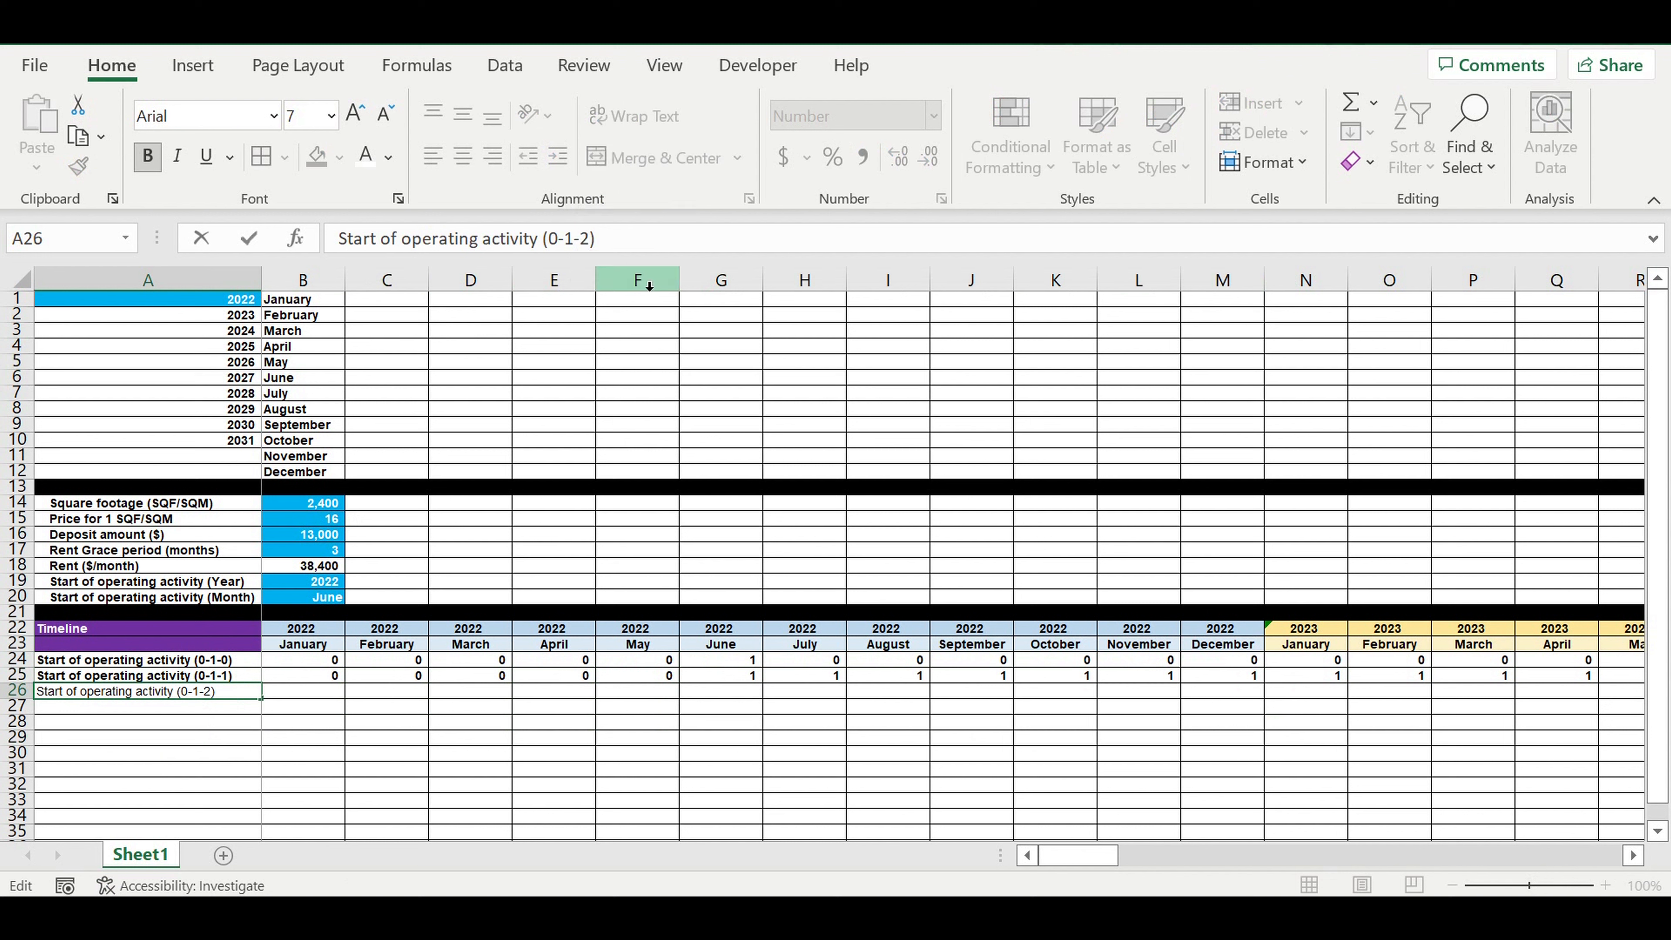
{"action": "key", "text": "Return"}
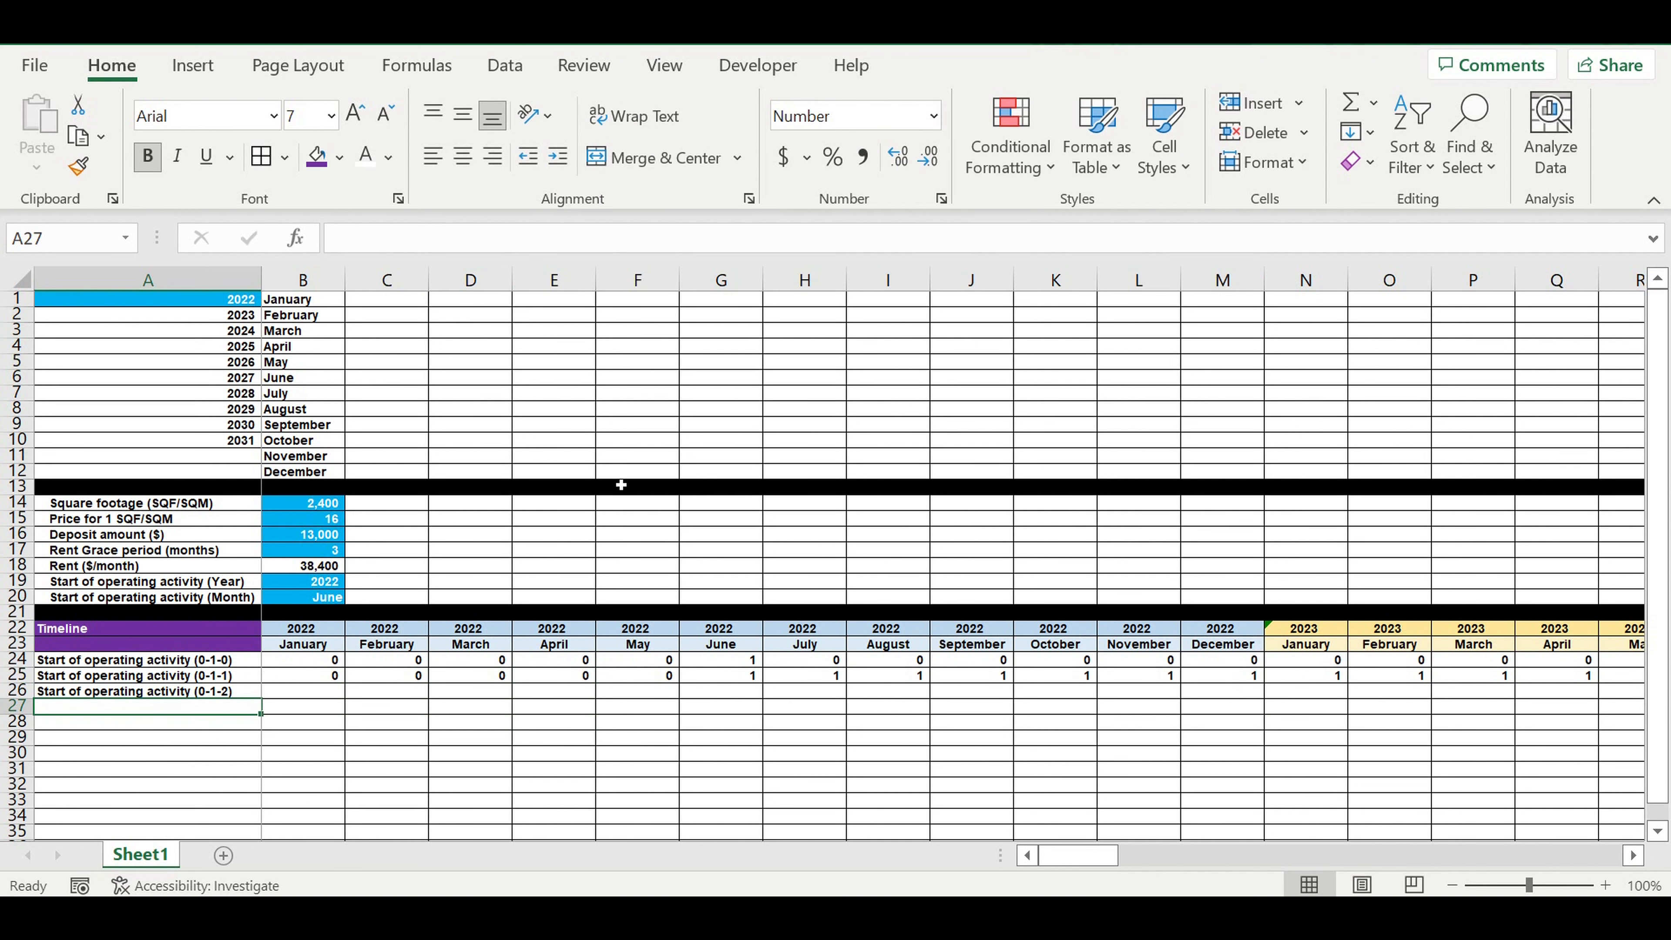
- Enter the formula =B25 in B26, the January 2022 cell of the (0-1-2) row
{"action": "left_click", "coordinate": [191, 695]}
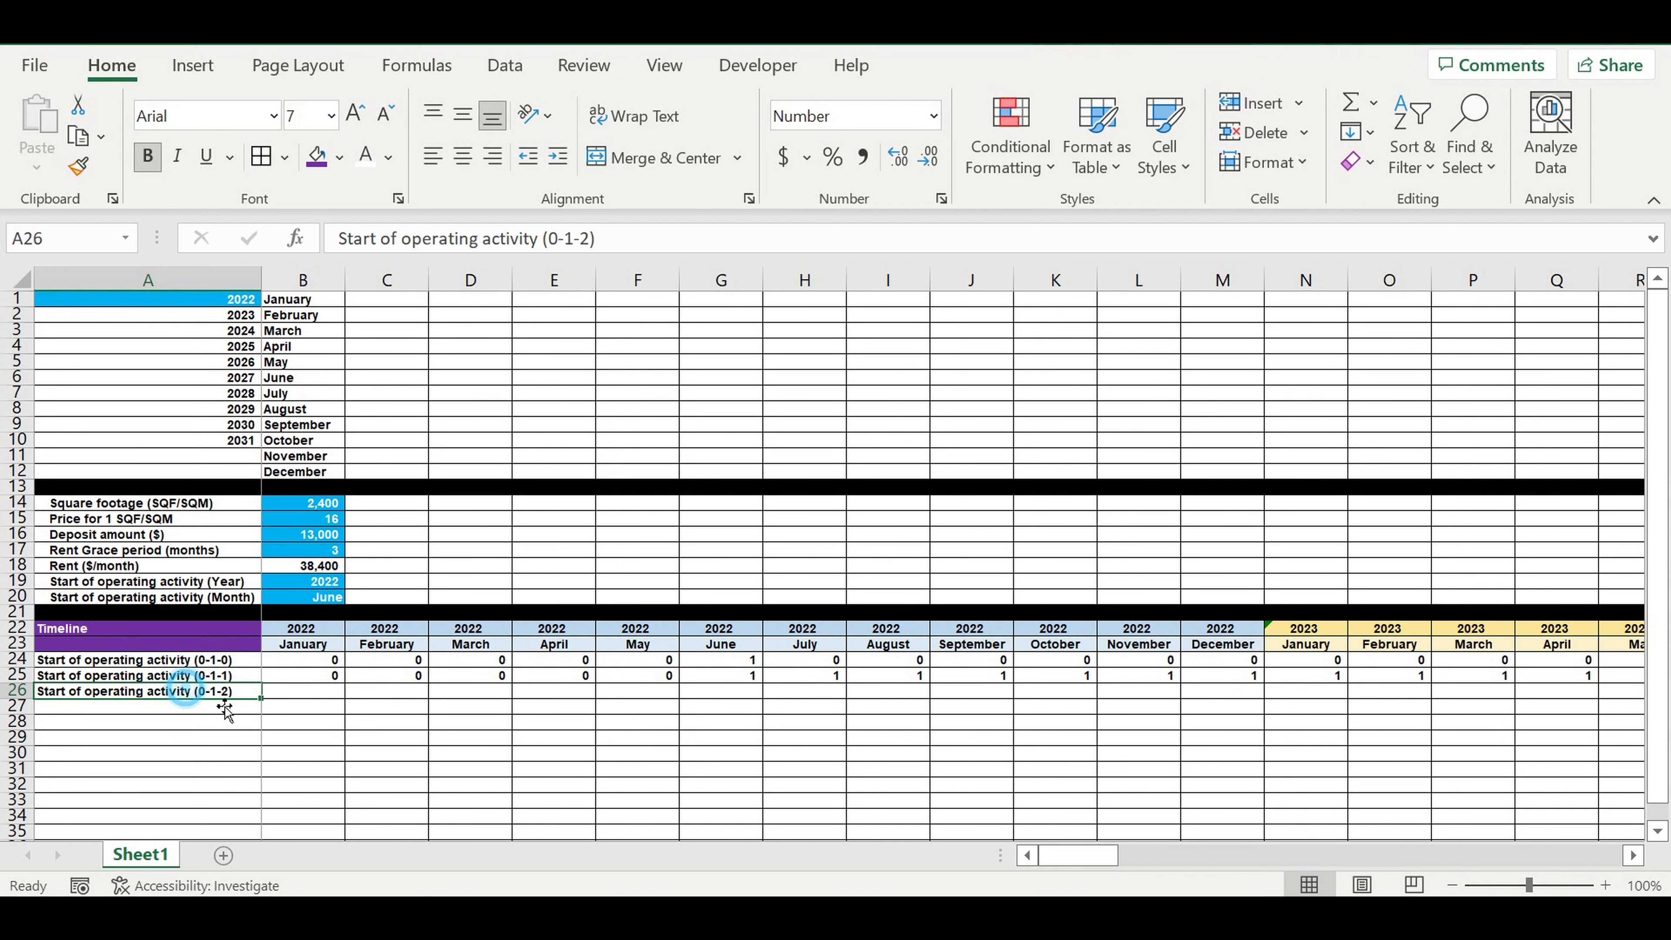
{"action": "left_click", "coordinate": [1056, 676]}
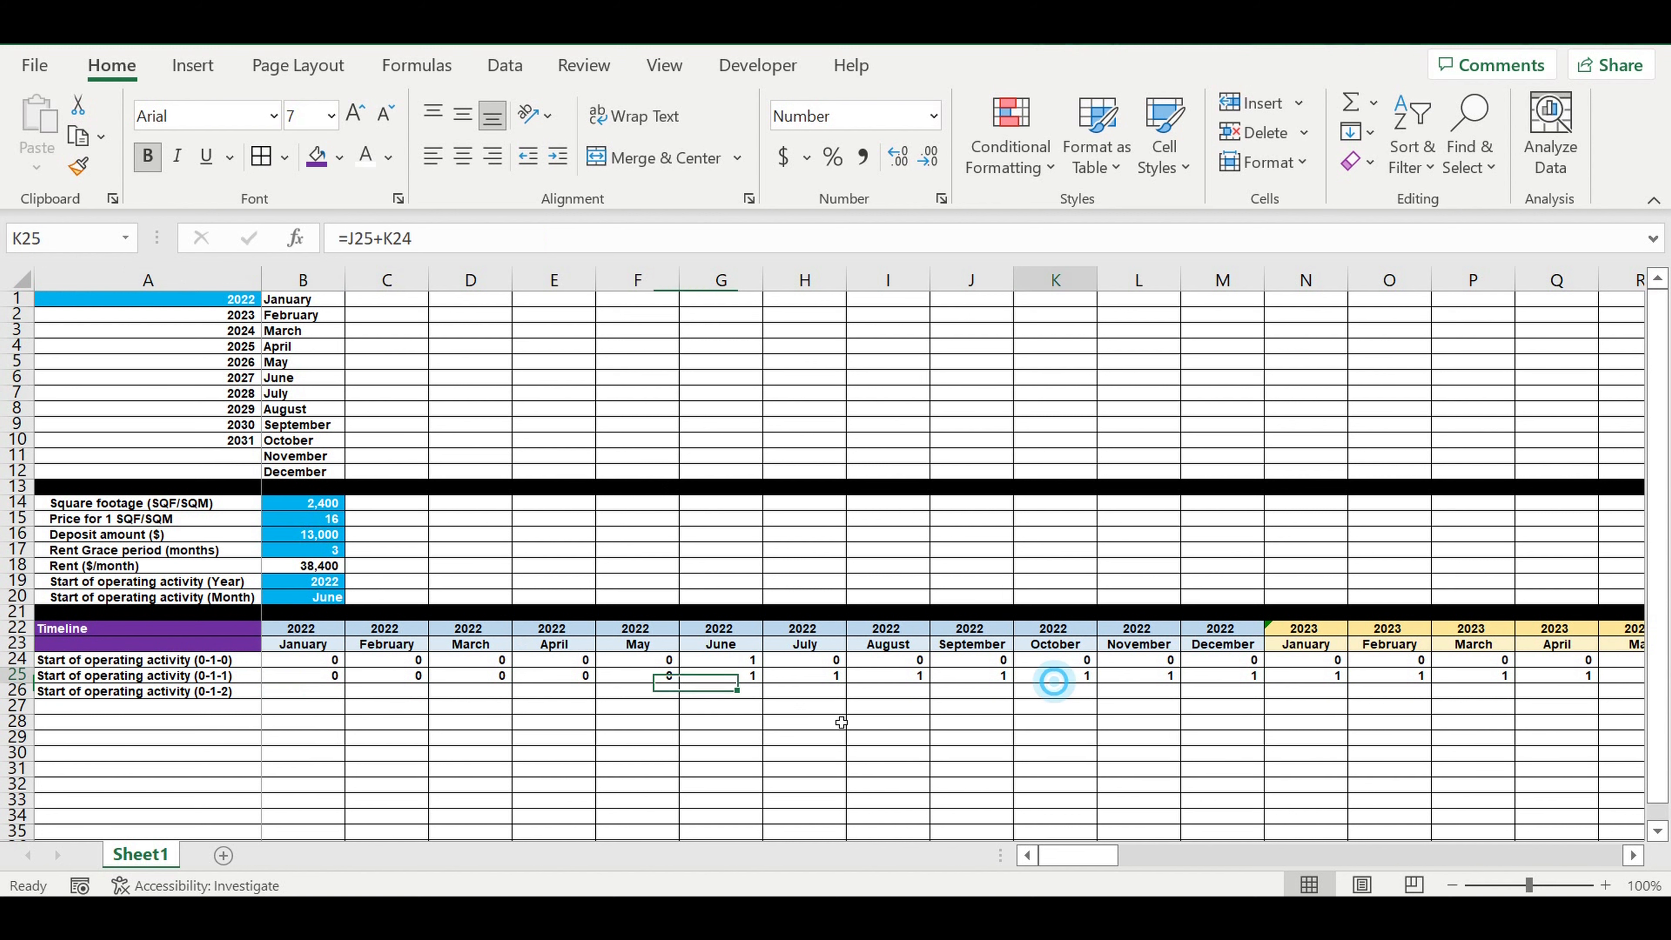
{"action": "left_click", "coordinate": [323, 697]}
{"action": "type", "text": "="}
{"action": "left_click", "coordinate": [319, 677]}
- Enter the formula =B26+C25 in C26 to build the running month counter
{"action": "left_click", "coordinate": [422, 697]}
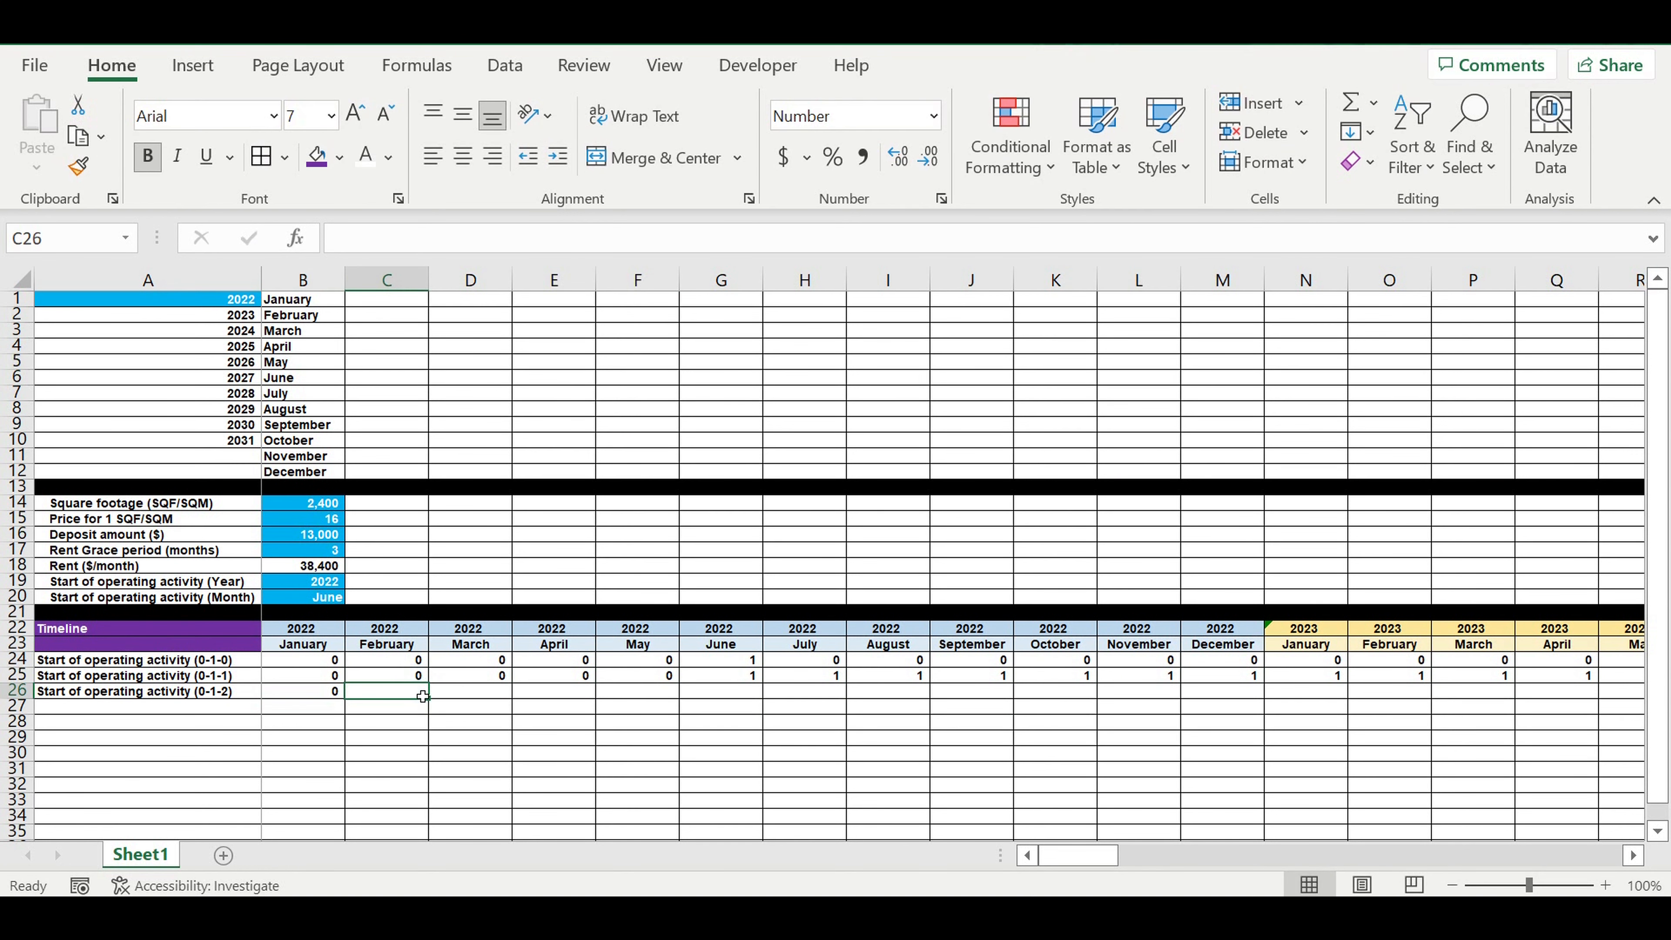
{"action": "type", "text": "="}
{"action": "left_click", "coordinate": [321, 698]}
{"action": "type", "text": "+"}
{"action": "left_click", "coordinate": [401, 680]}
{"action": "key", "text": "Return"}
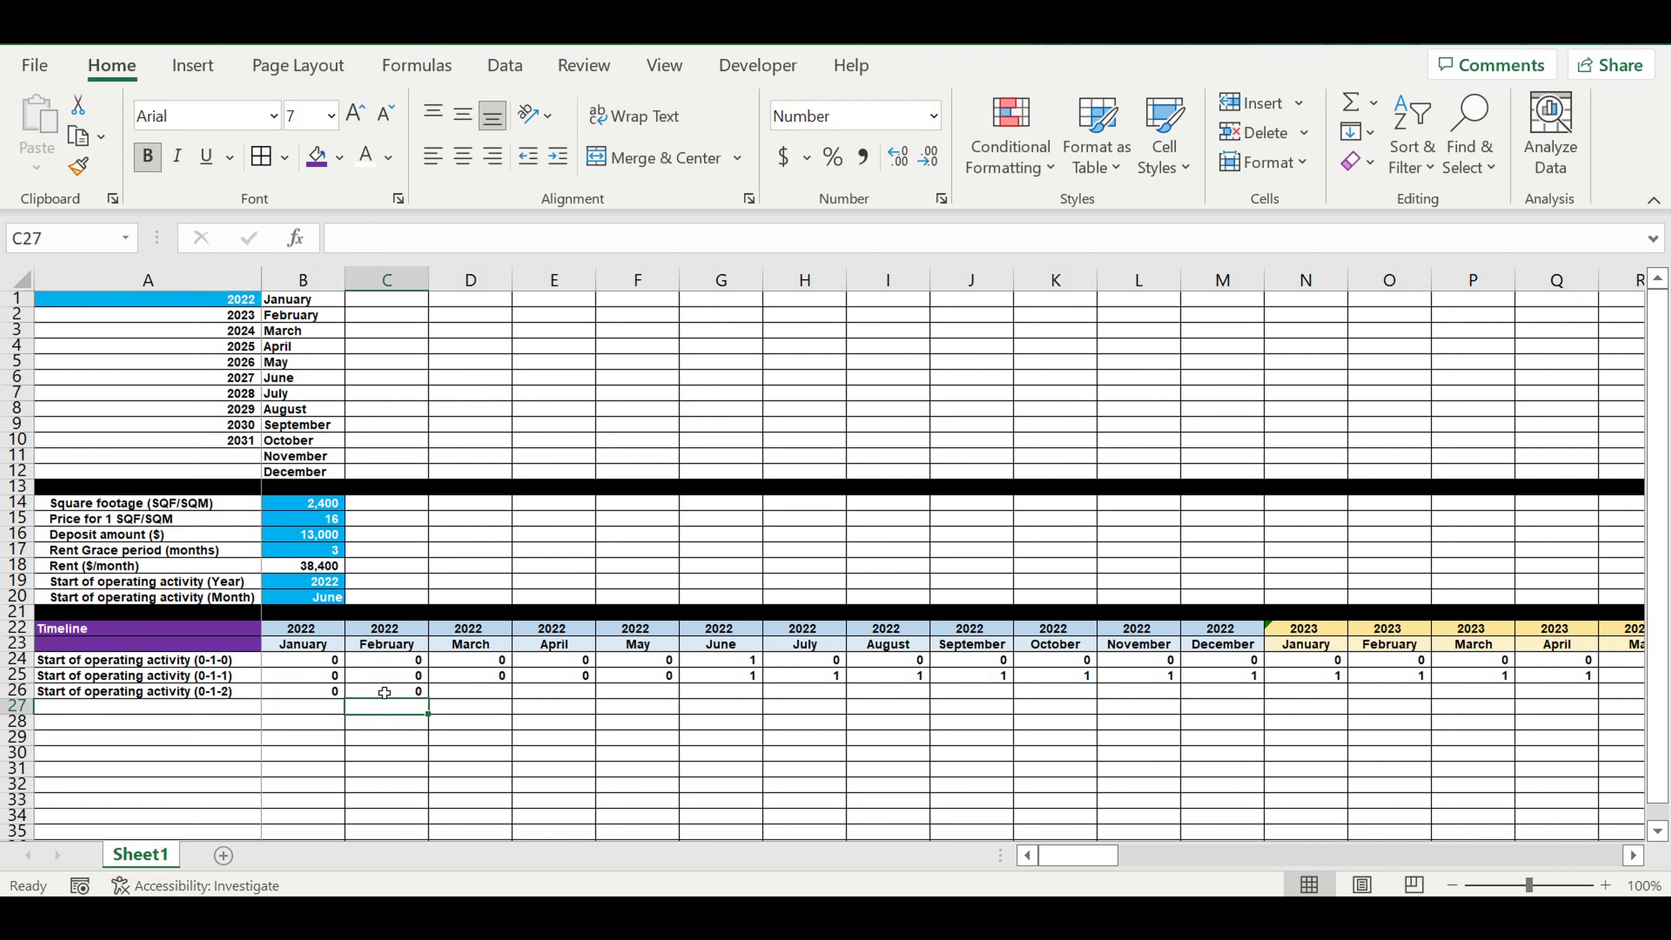
- Fill the C26 formula across row 26 to the end of the timeline and return to its first months
{"action": "left_click", "coordinate": [385, 692]}
{"action": "left_click_drag", "start_coordinate": [436, 708], "coordinate": [1507, 692]}
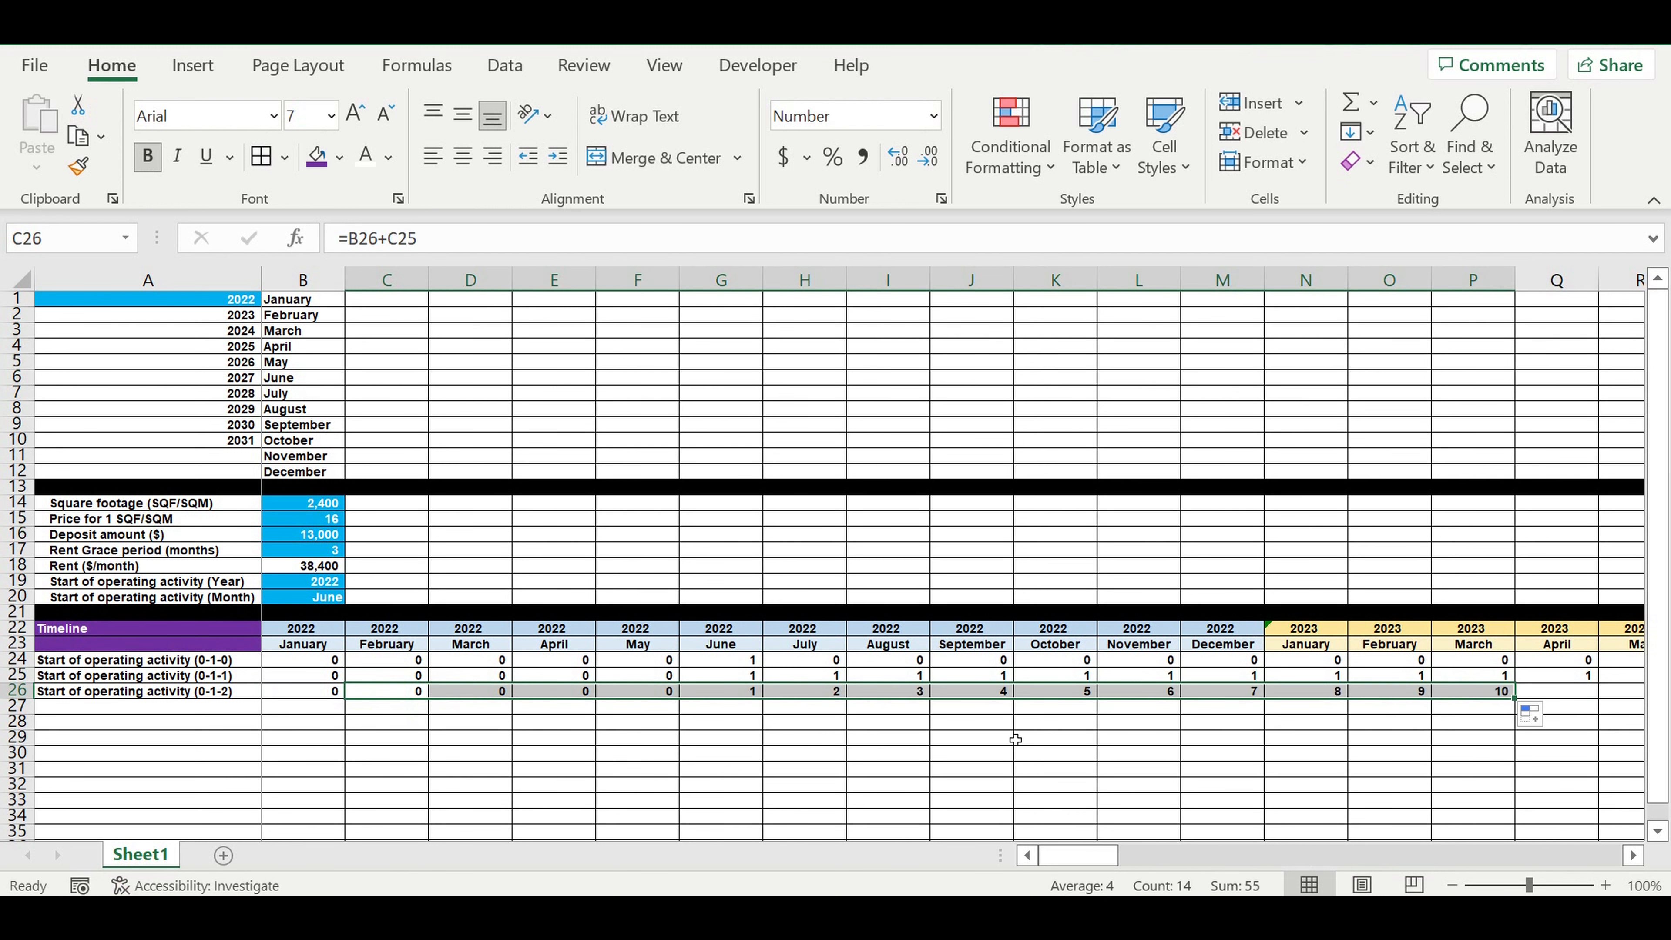
{"action": "left_click", "coordinate": [988, 691]}
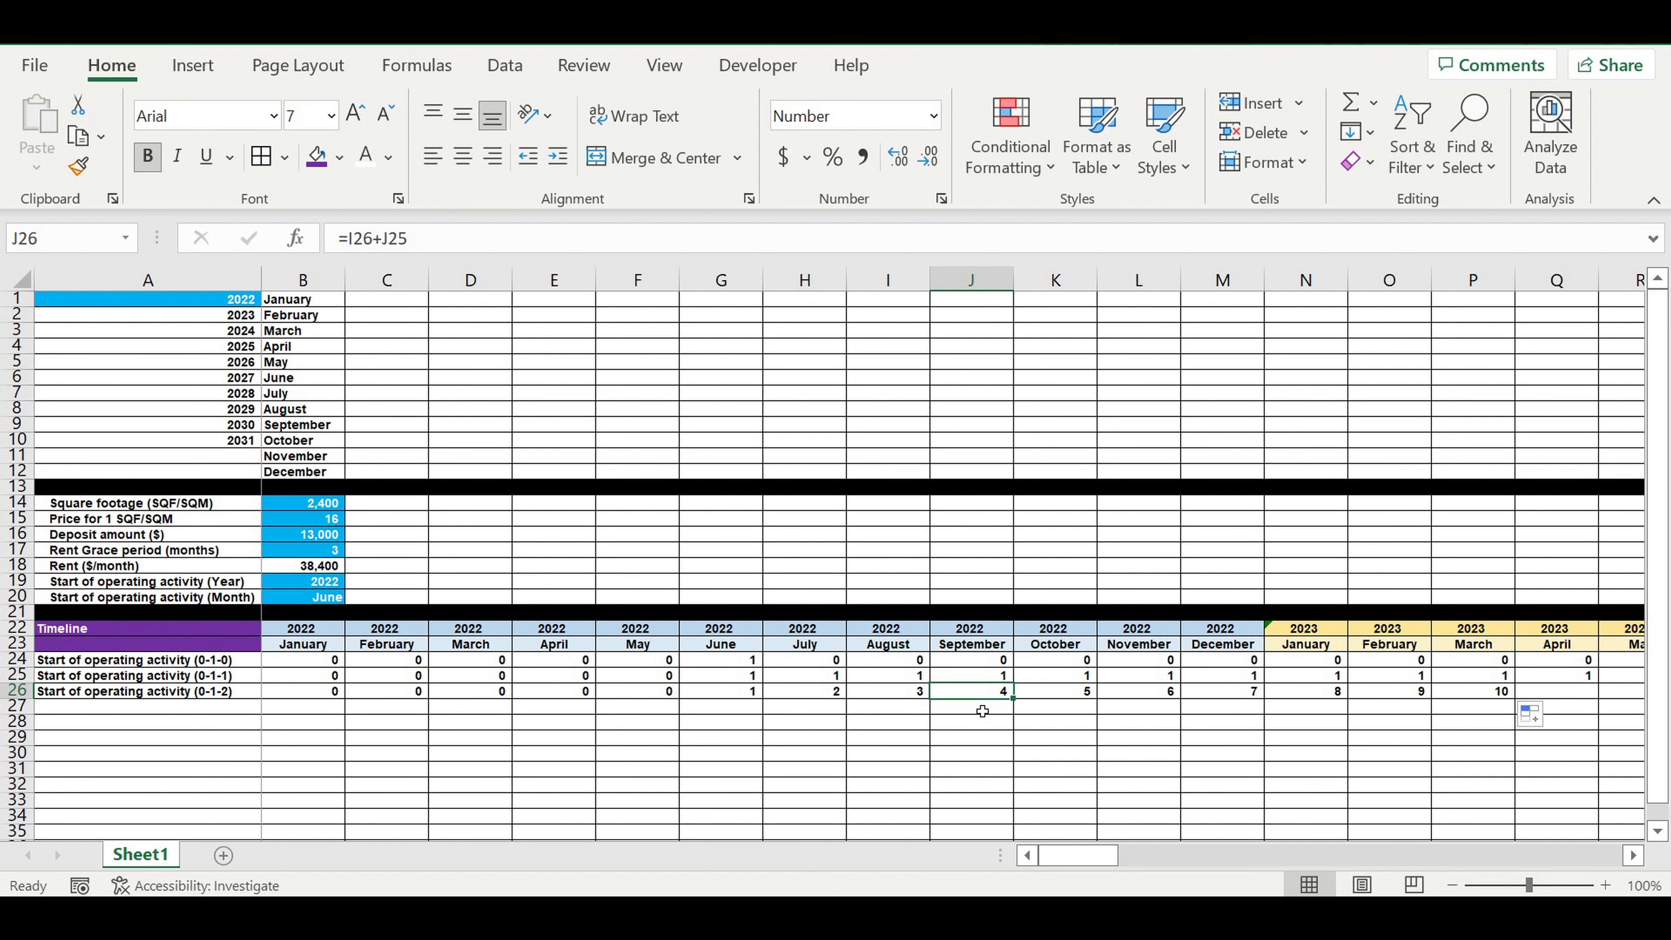
{"action": "left_click_drag", "start_coordinate": [1014, 705], "coordinate": [1517, 631]}
{"action": "left_click_drag", "start_coordinate": [1565, 855], "coordinate": [767, 883]}
{"action": "left_click", "coordinate": [734, 695]}
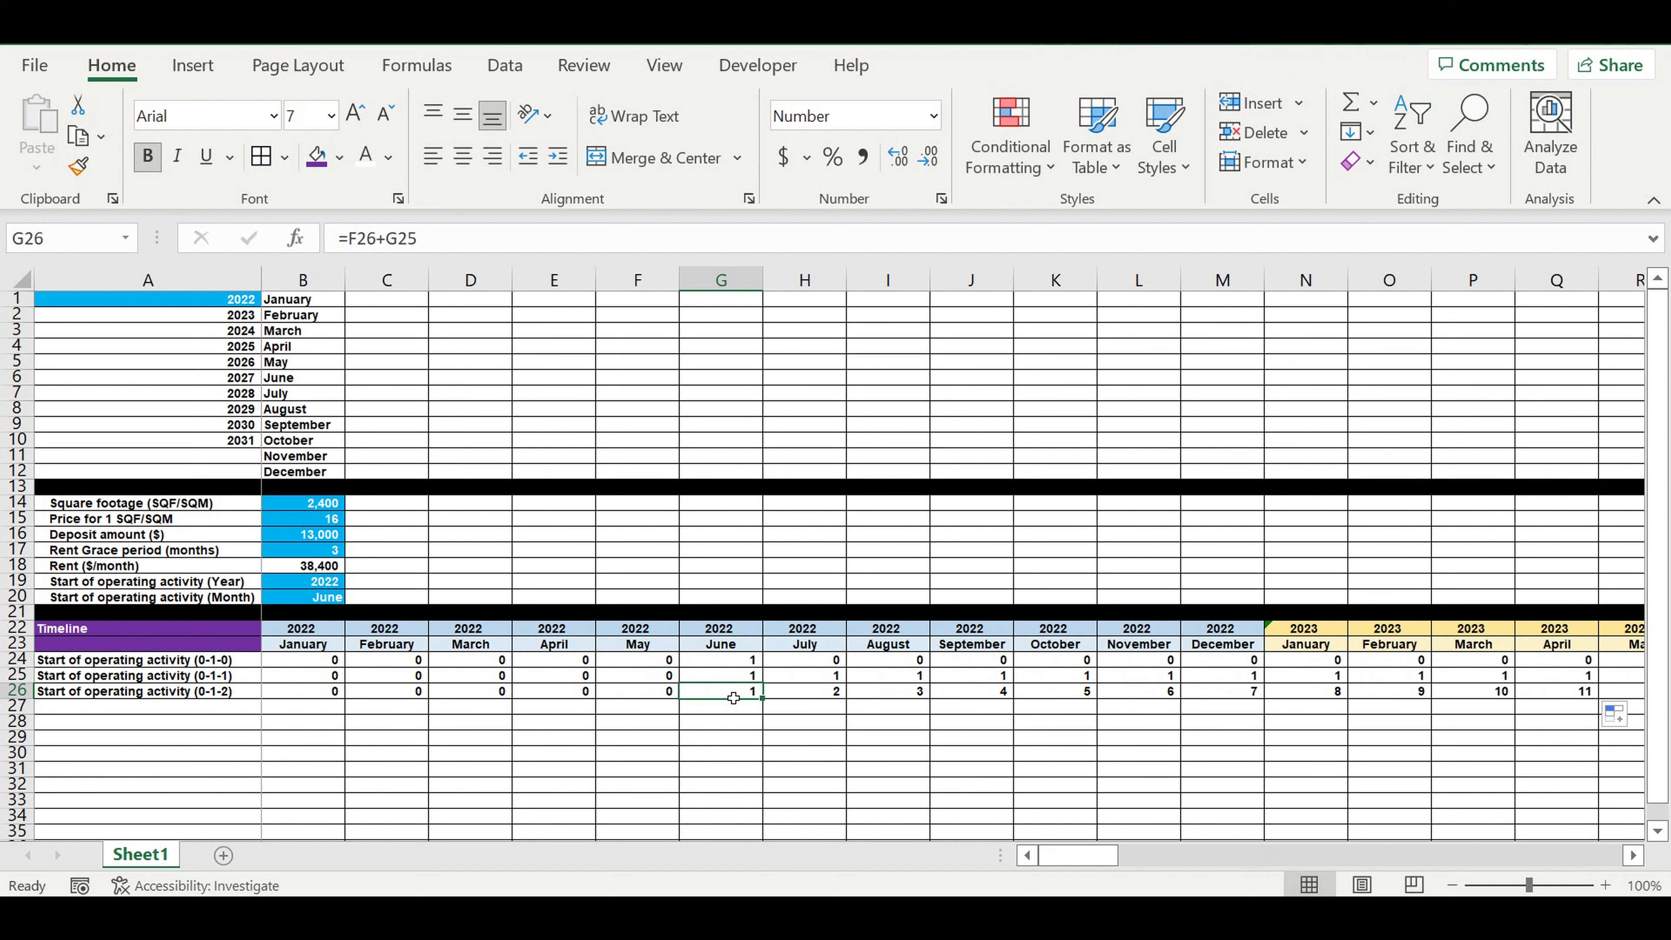
{"action": "left_click", "coordinate": [832, 697]}
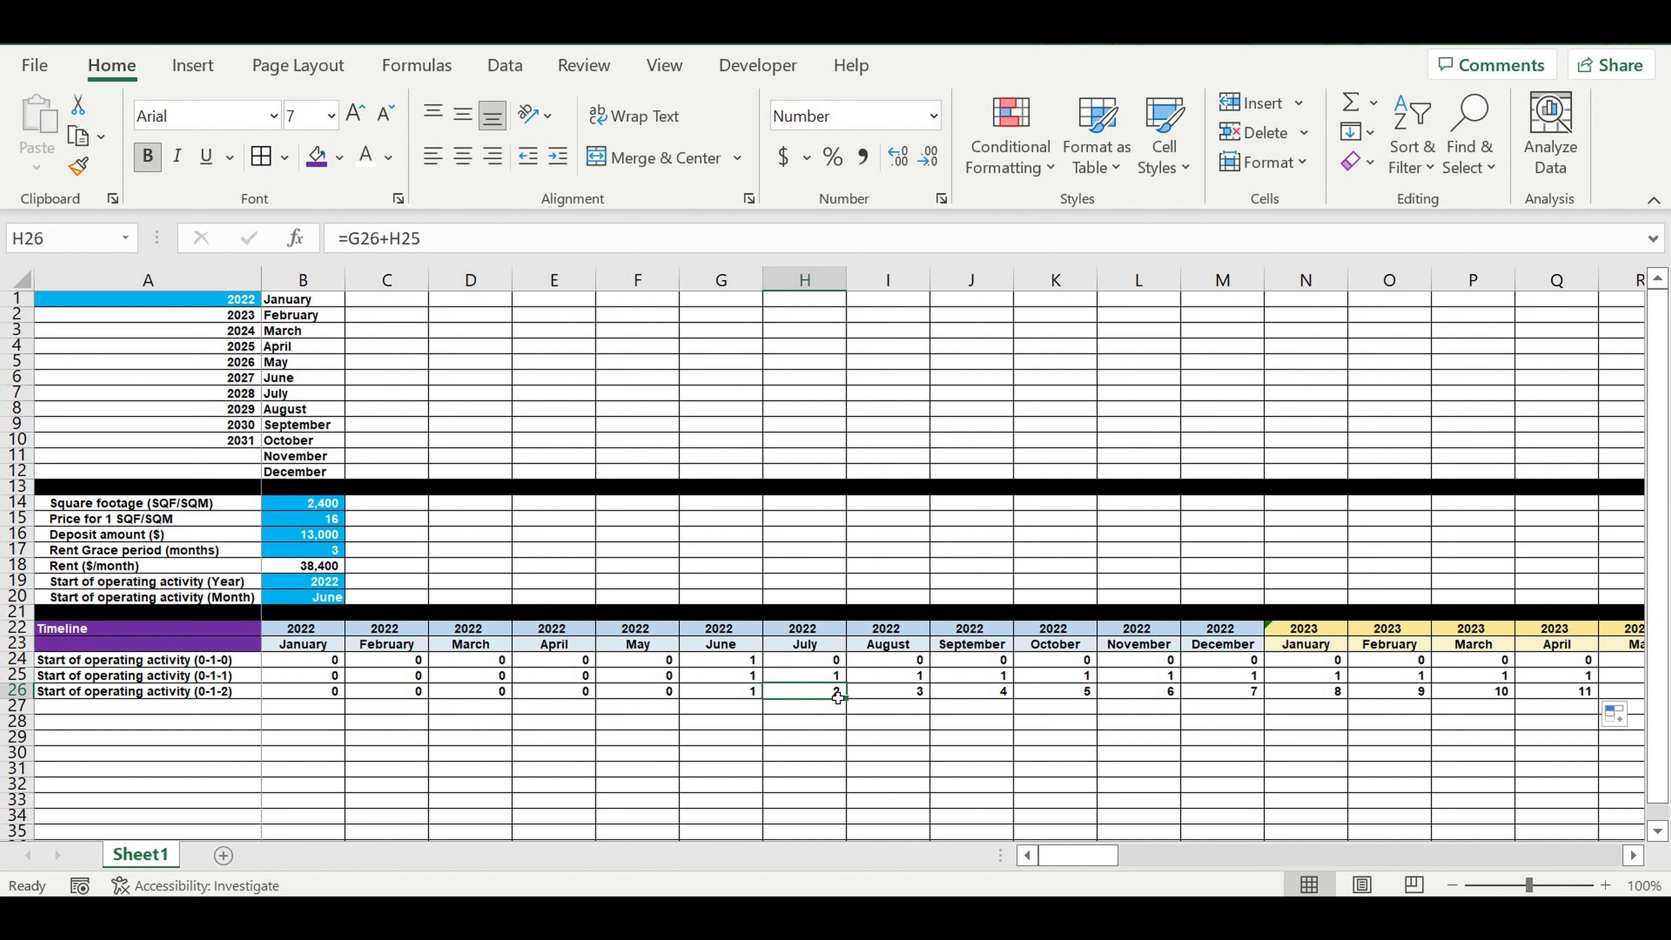
{"action": "left_click", "coordinate": [1064, 696]}
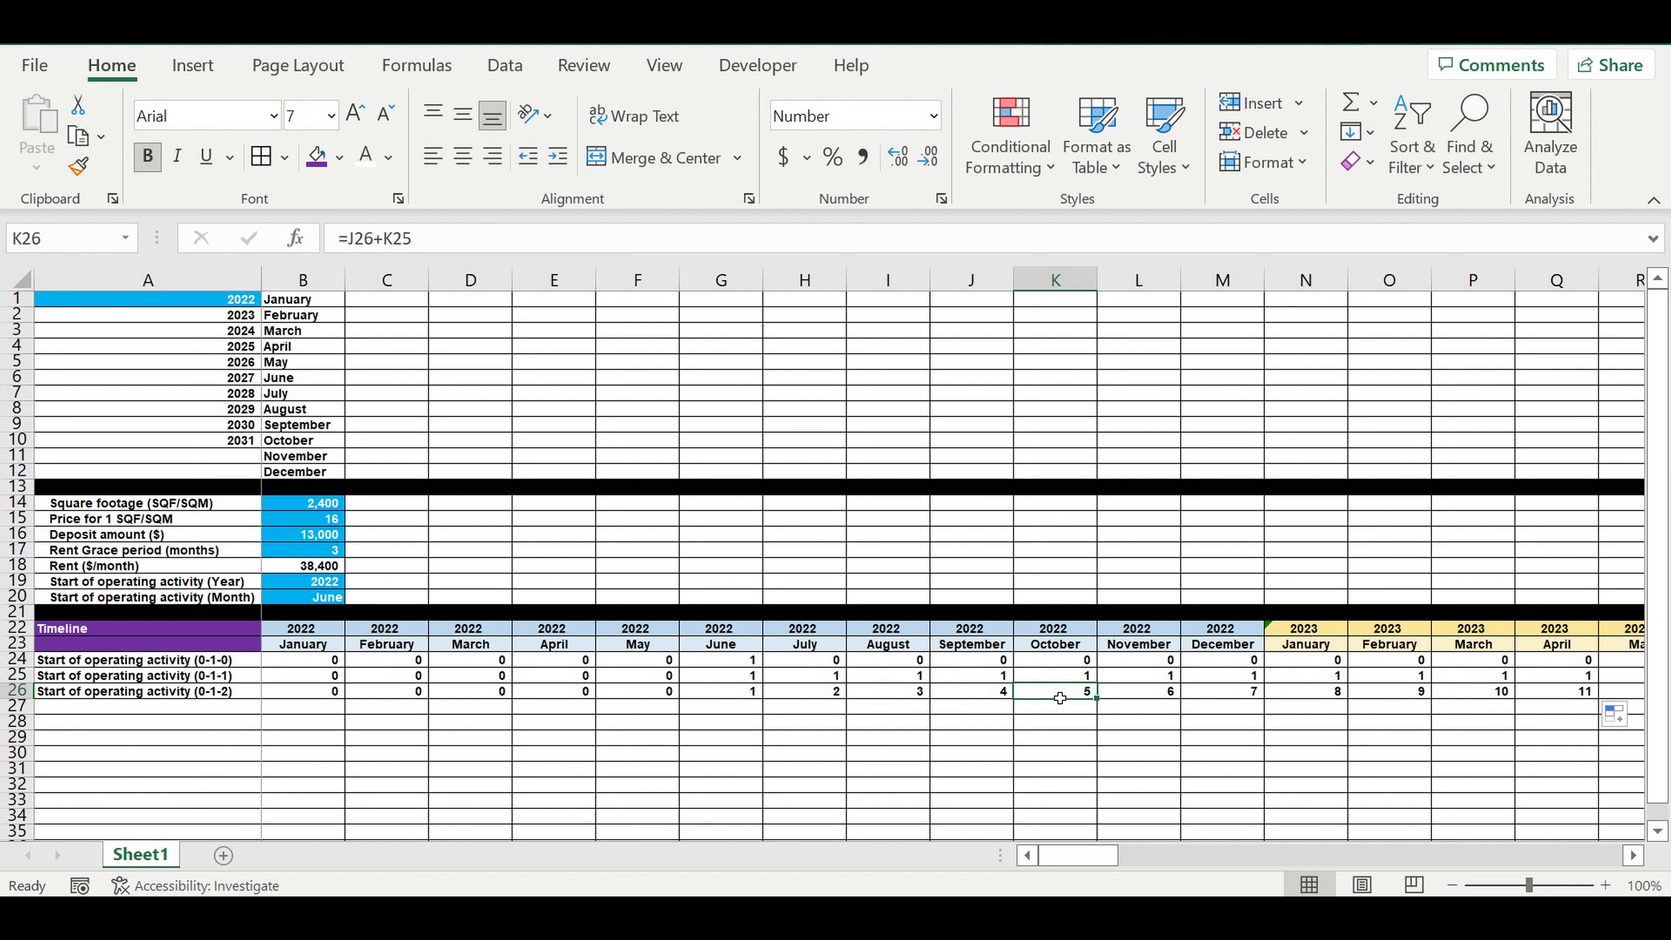
{"action": "left_click", "coordinate": [1079, 647]}
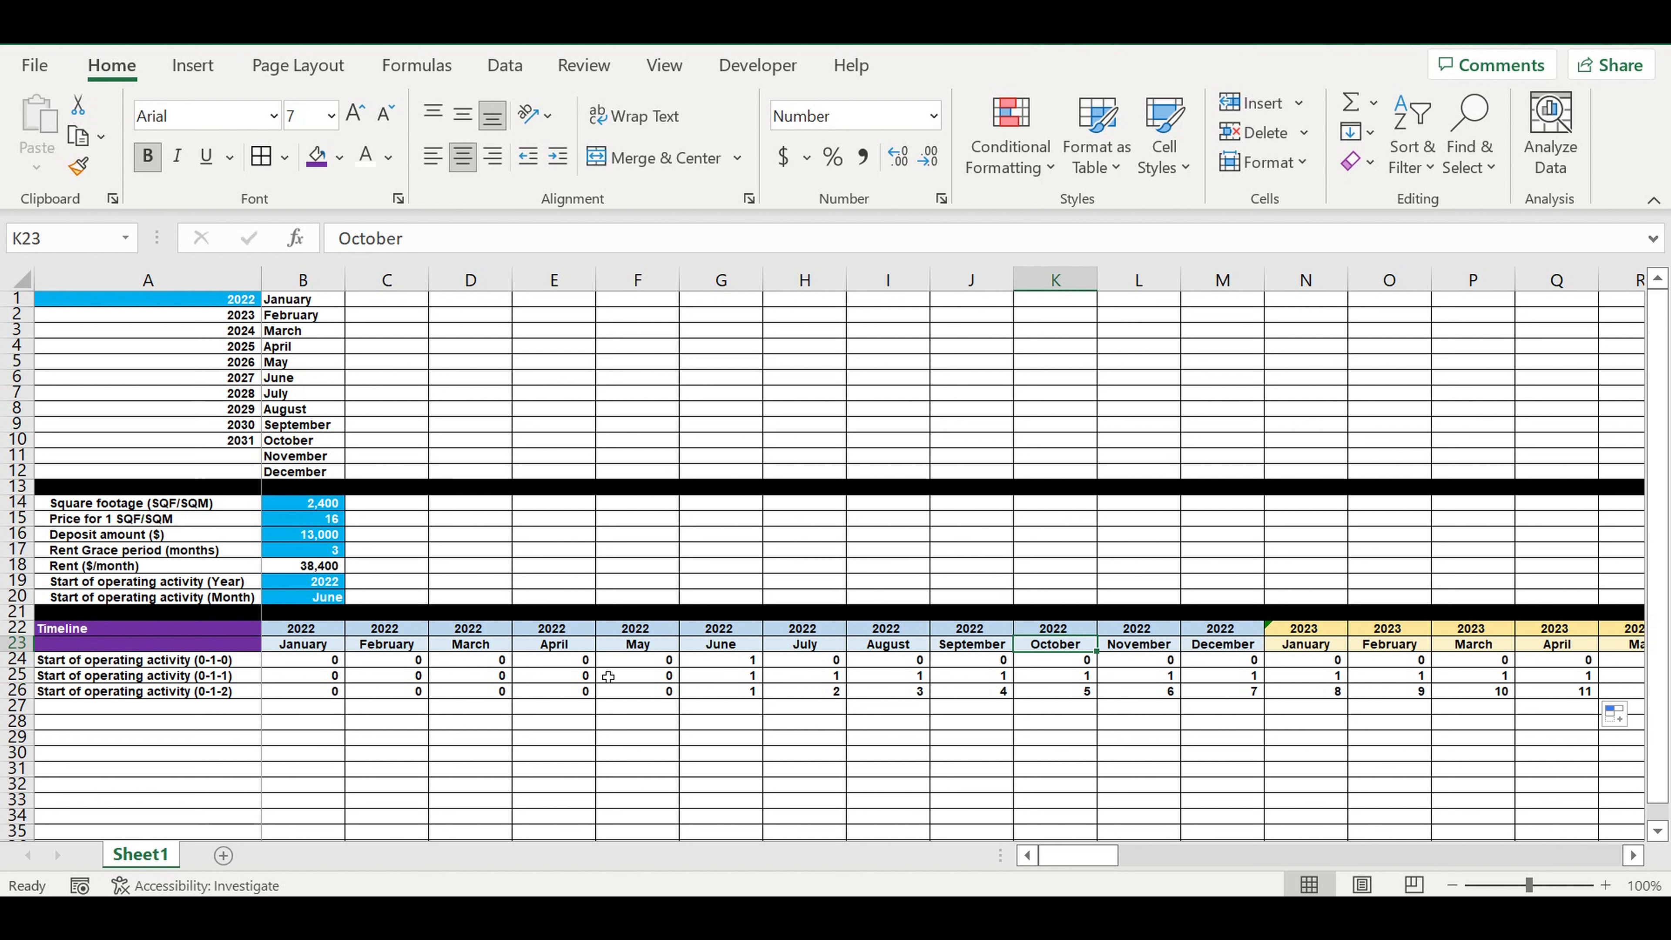
{"action": "left_click", "coordinate": [274, 742]}
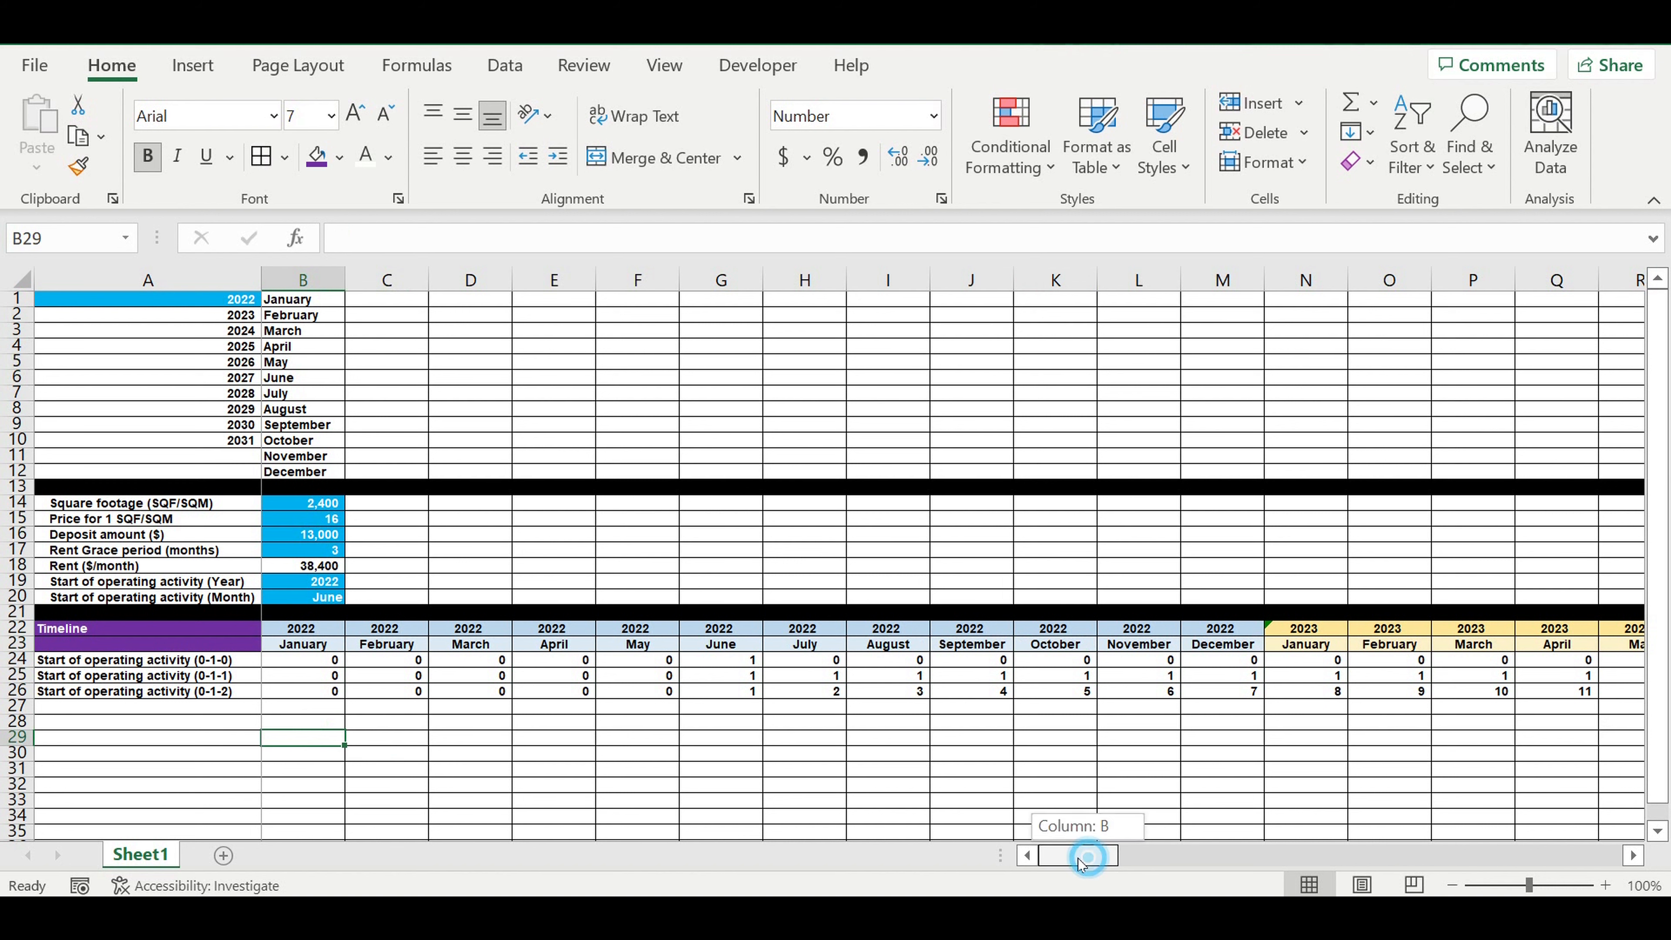
- Enter the row label "Investment stage ending (0-1-0)" in A27
{"action": "left_click", "coordinate": [210, 710]}
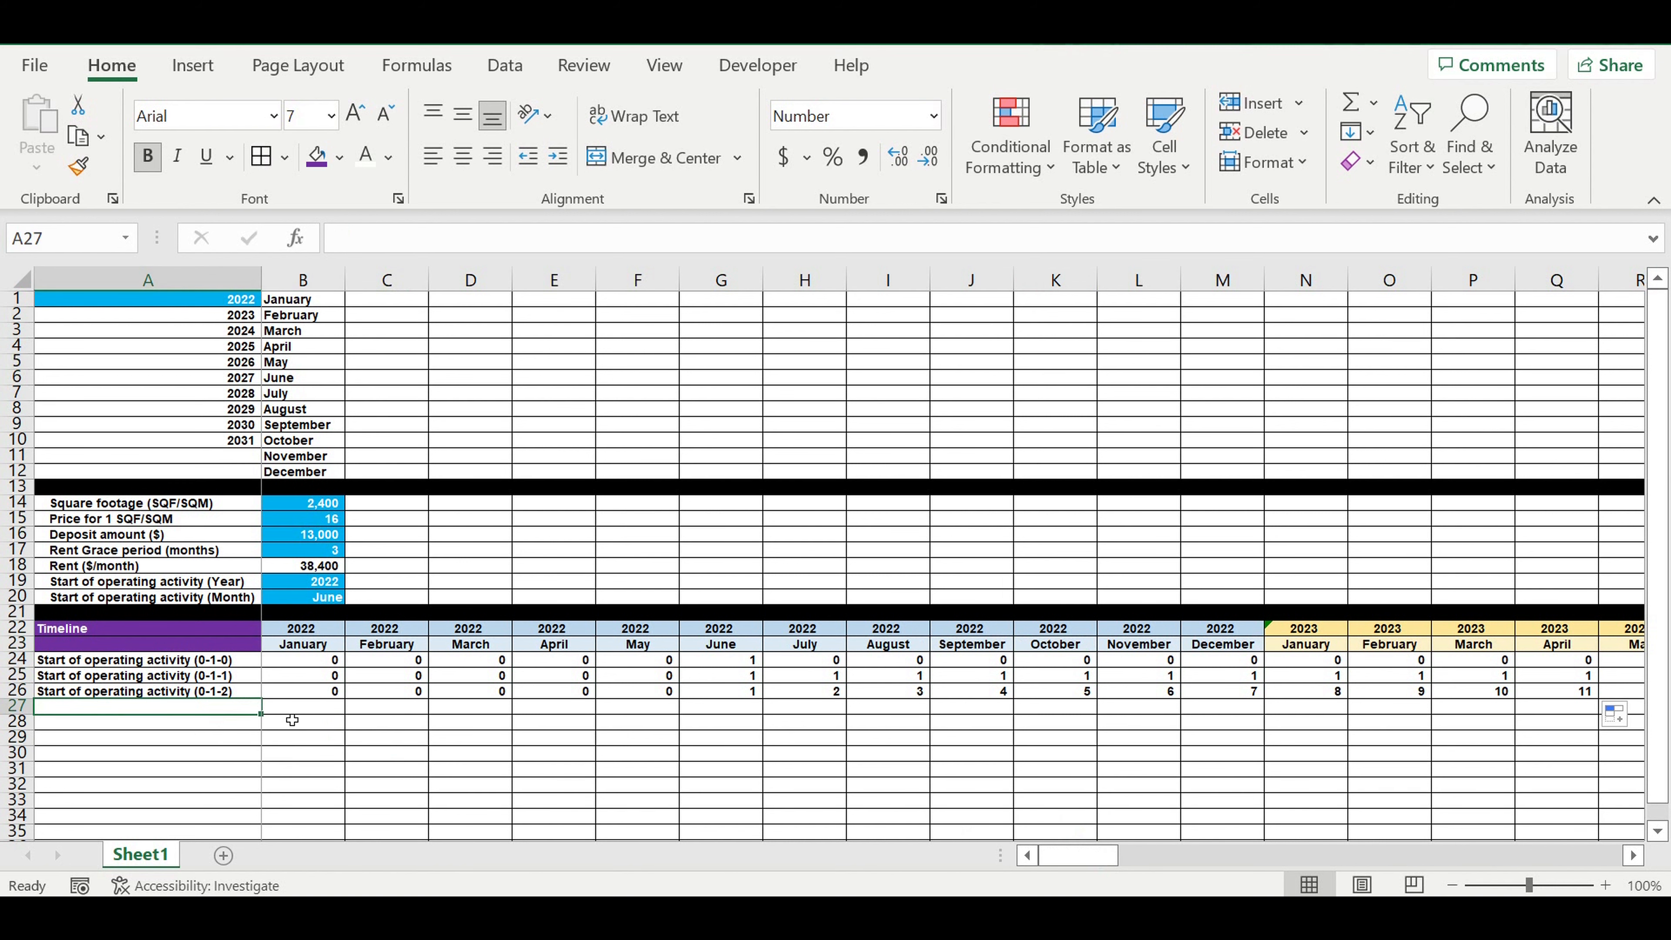
{"action": "left_click", "coordinate": [25, 722]}
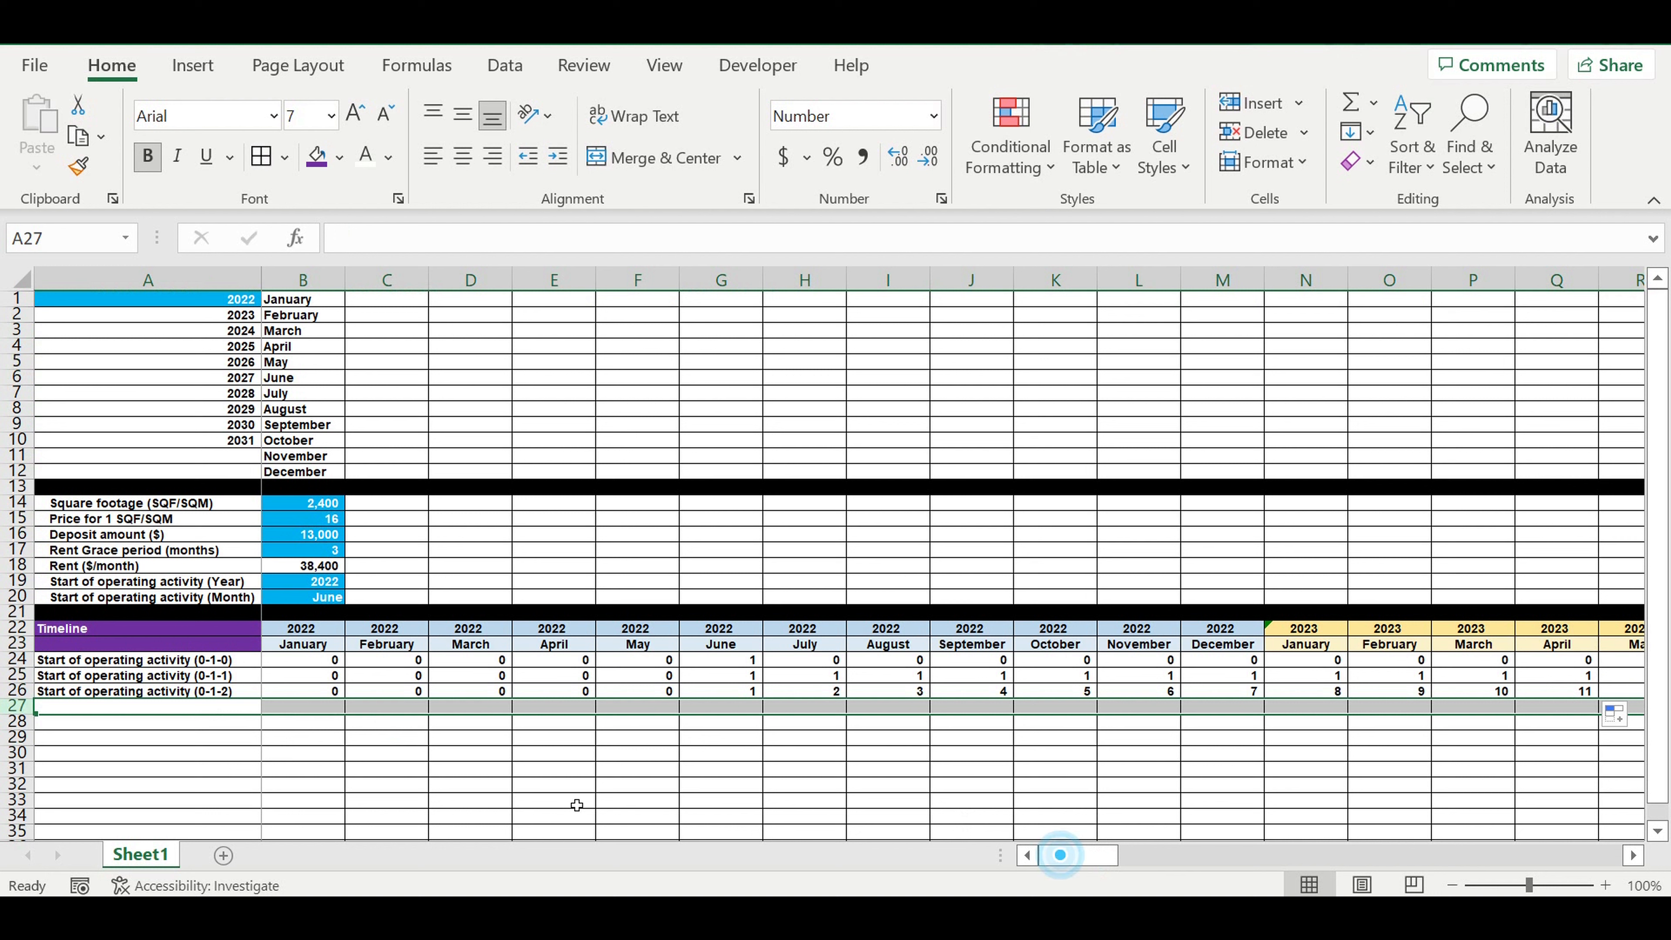
{"action": "left_click", "coordinate": [31, 712]}
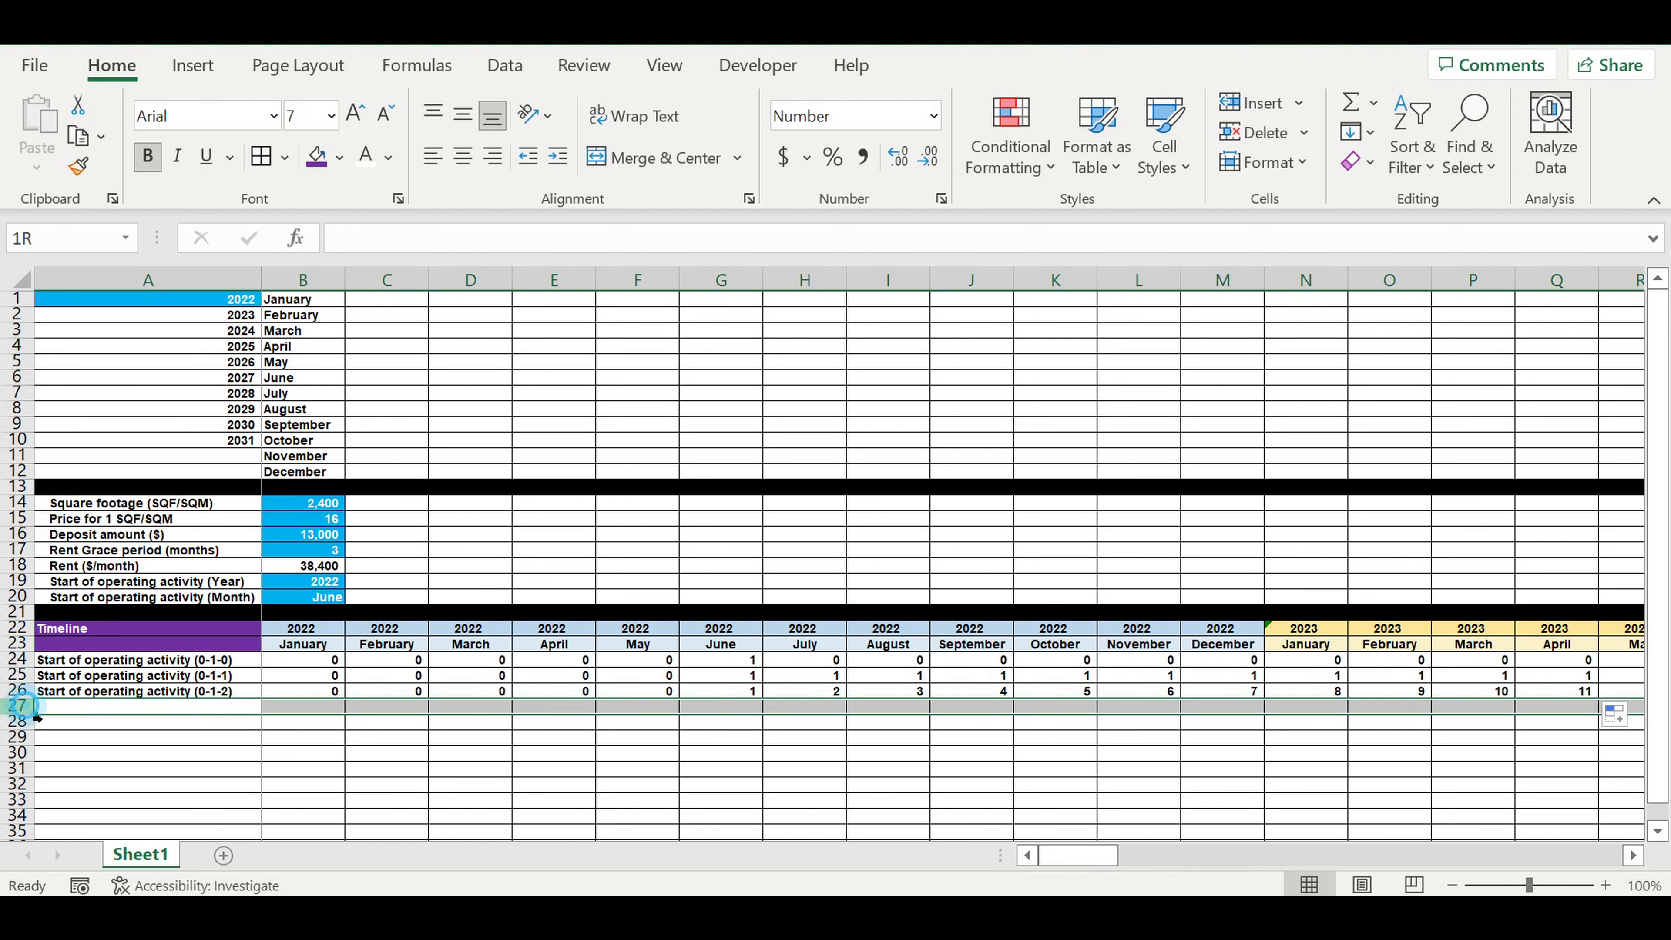
{"action": "left_click", "coordinate": [76, 712]}
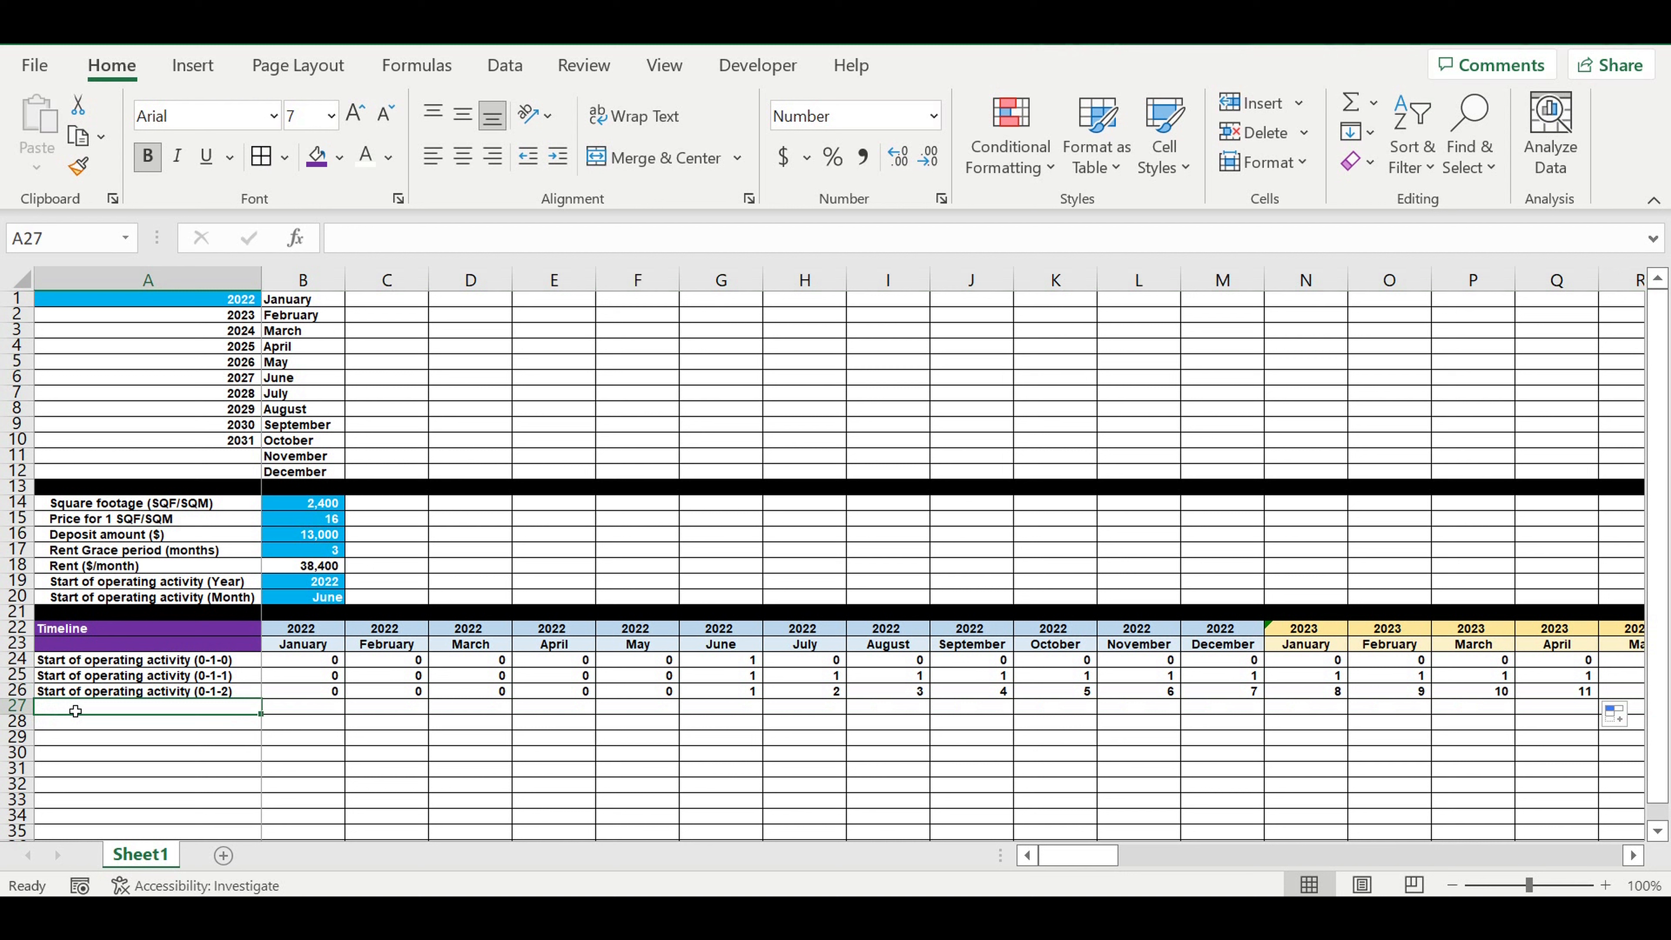
{"action": "type", "text": "I"}
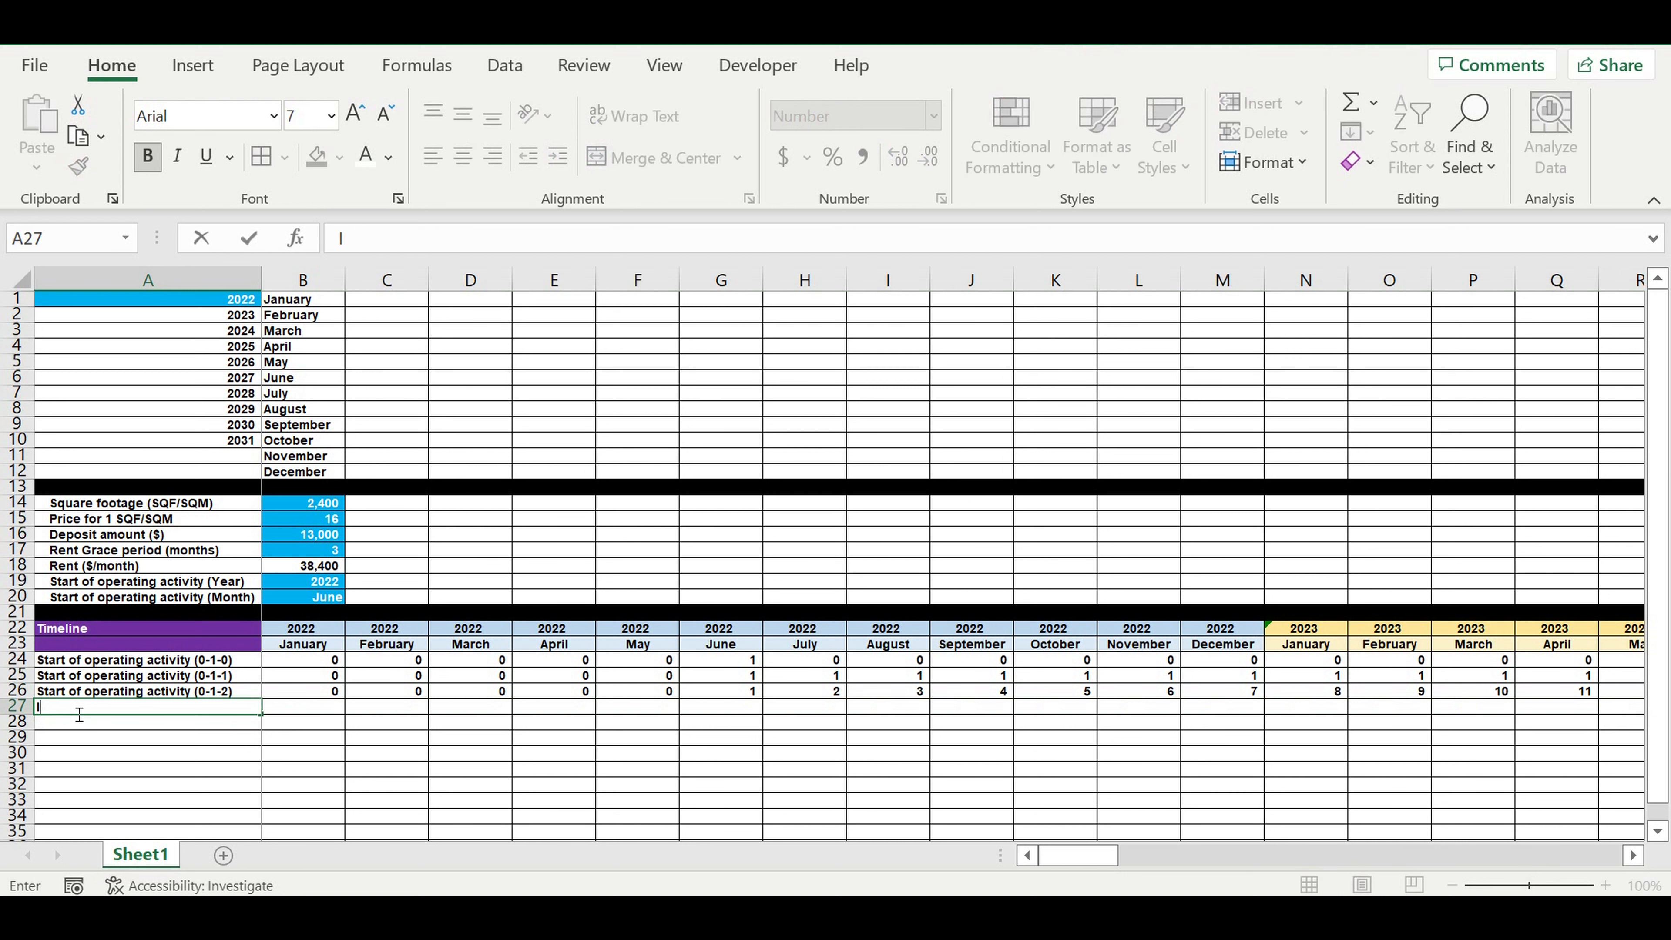
{"action": "type", "text": "nvestment stage ending (0-1-0"}
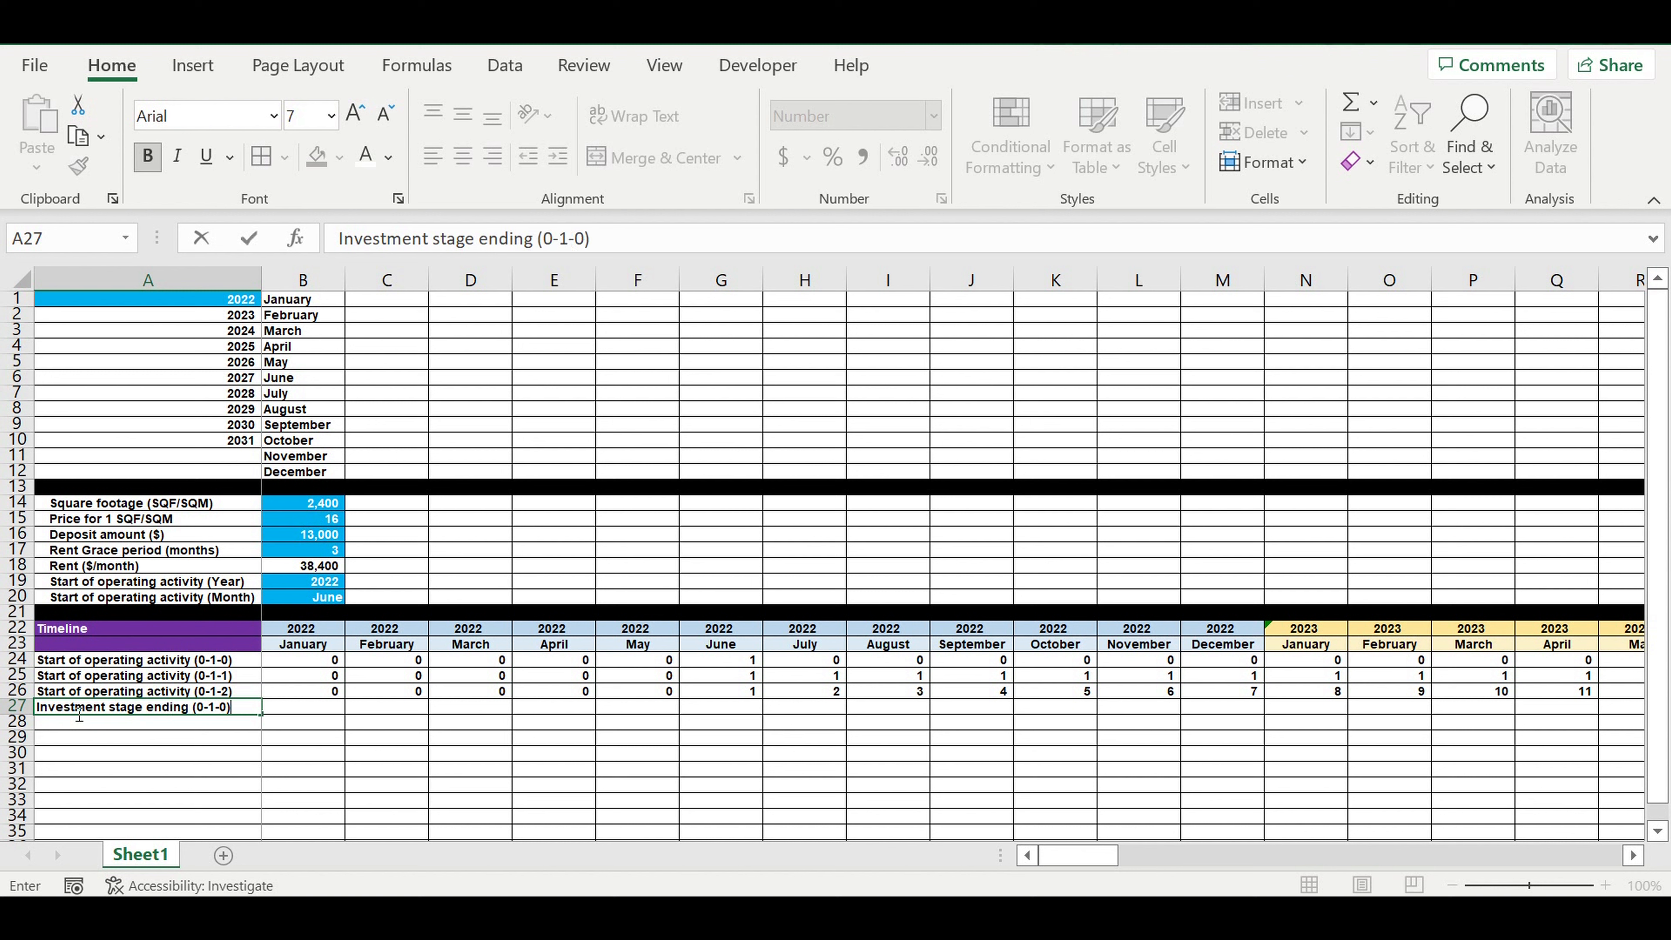
{"action": "key", "text": "Return"}
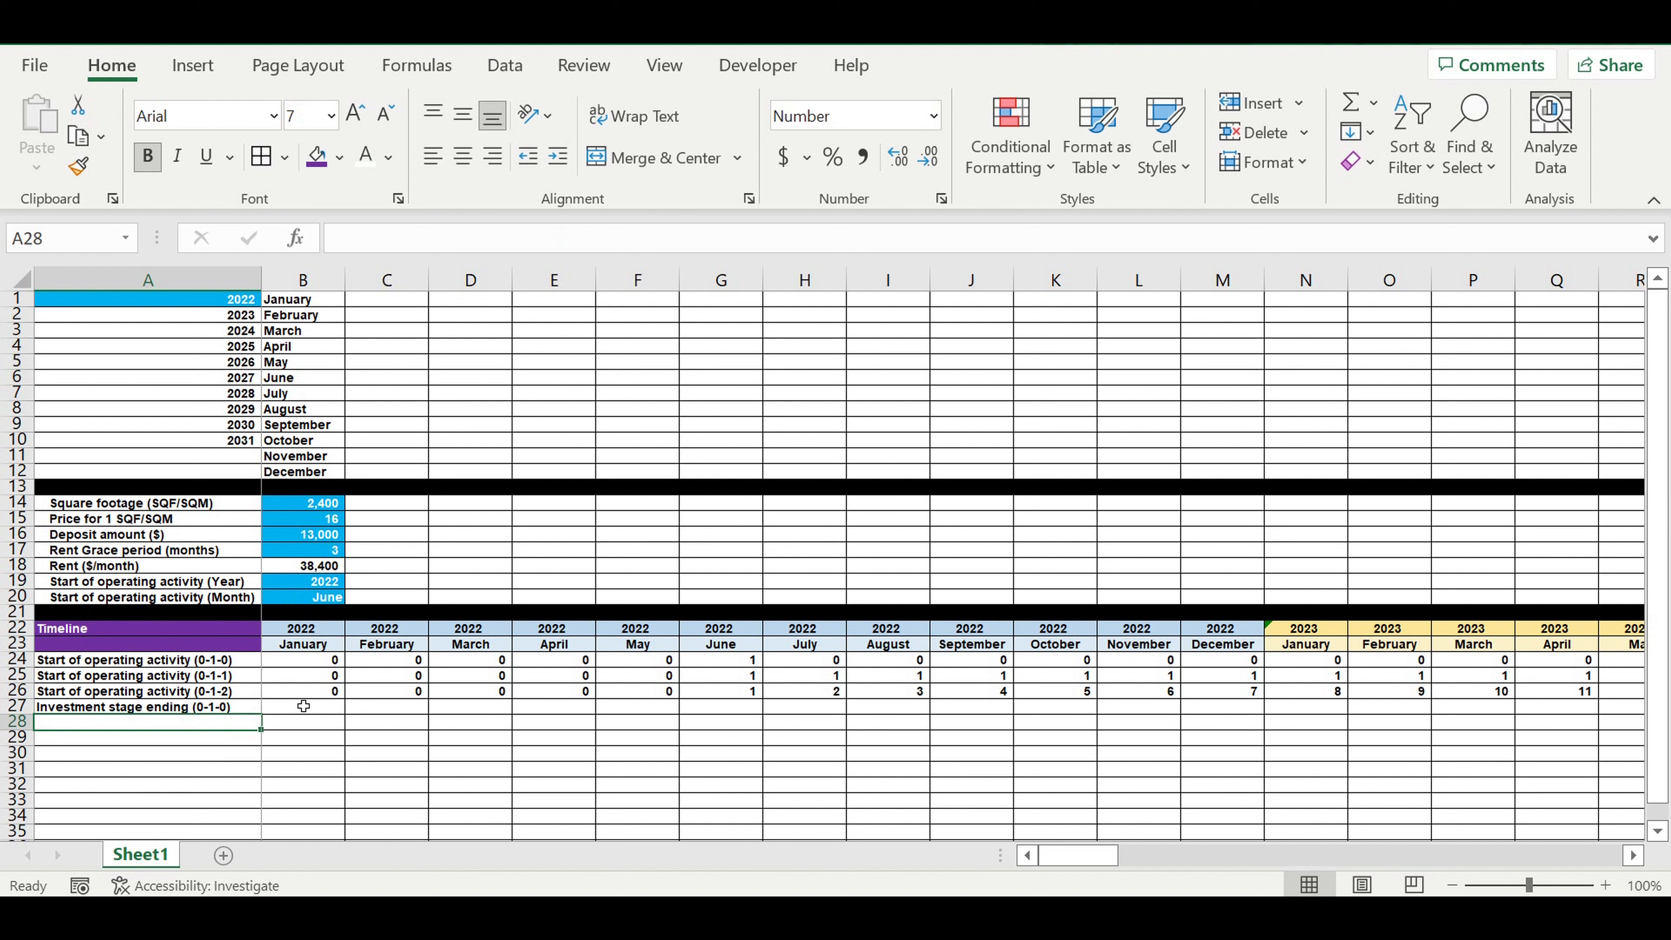
- Enter the formula =C24 in B27, the January 2022 cell of the Investment stage ending (0-1-0) row
{"action": "left_click", "coordinate": [293, 695]}
{"action": "left_click", "coordinate": [284, 710]}
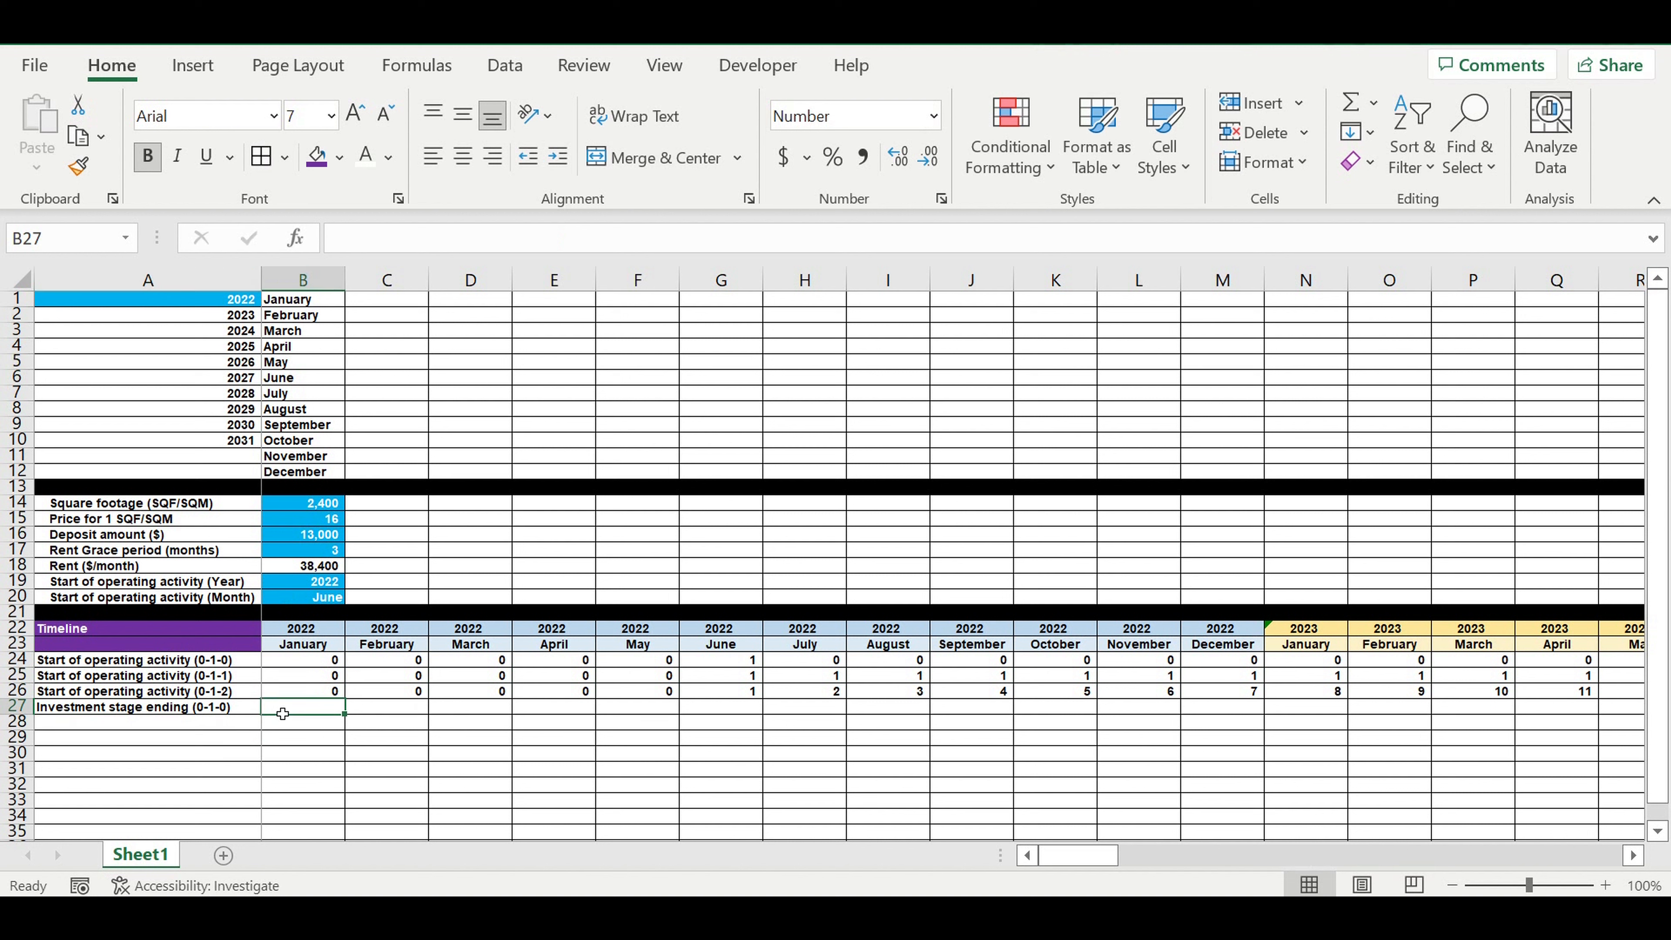
{"action": "type", "text": "="}
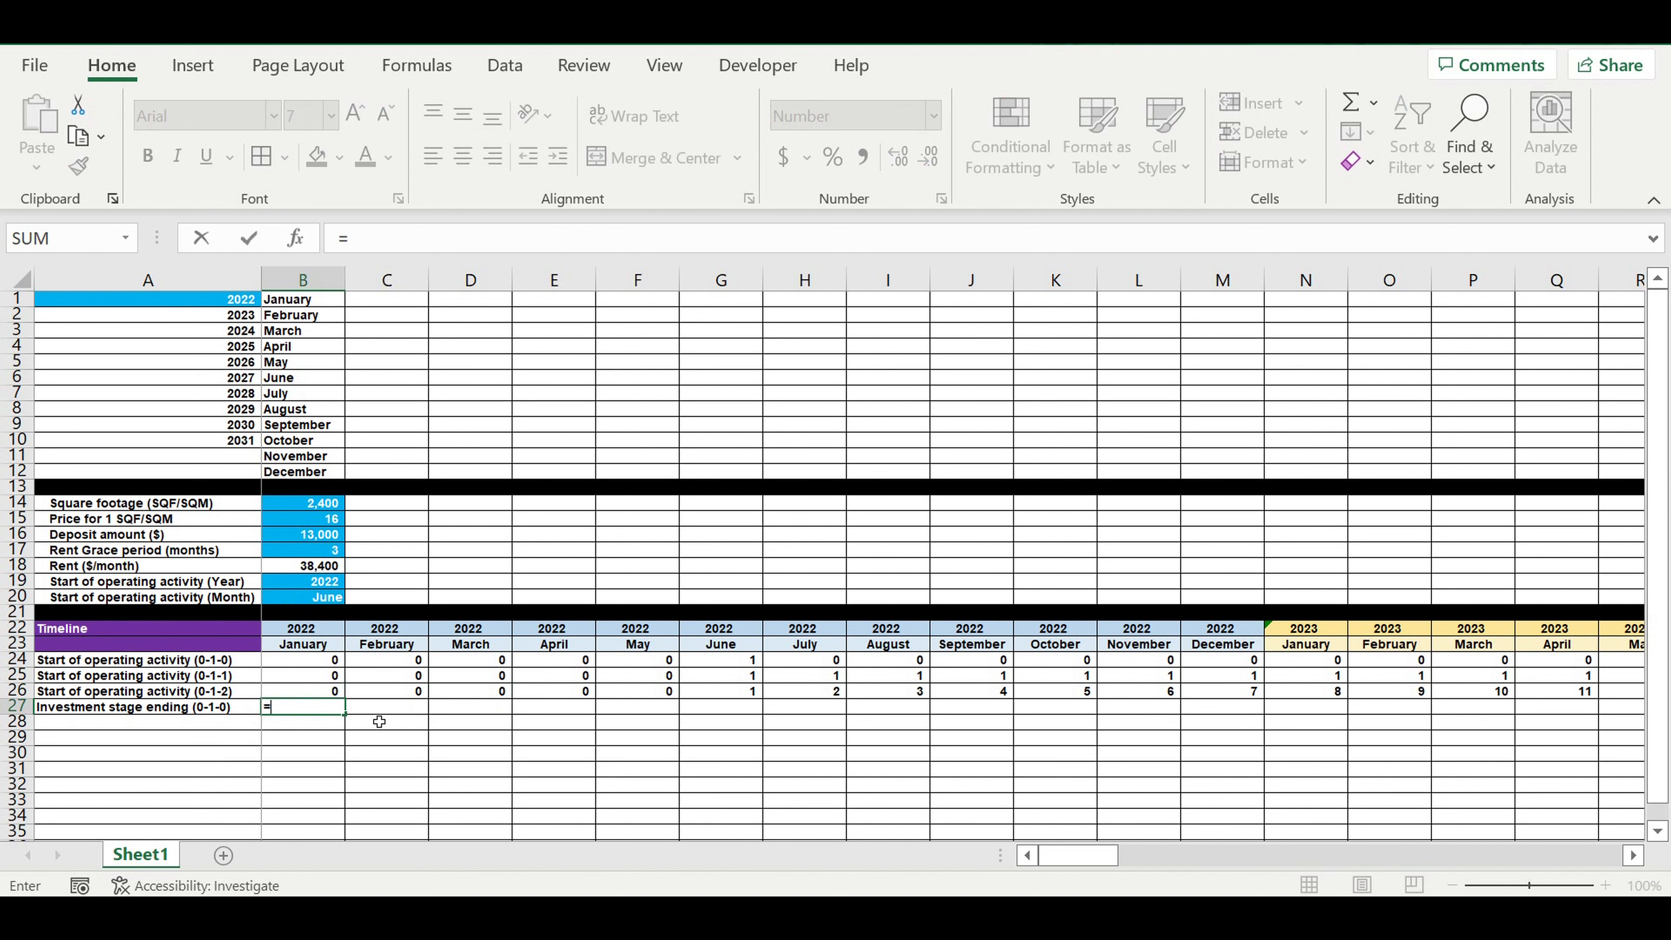
{"action": "left_click", "coordinate": [384, 667]}
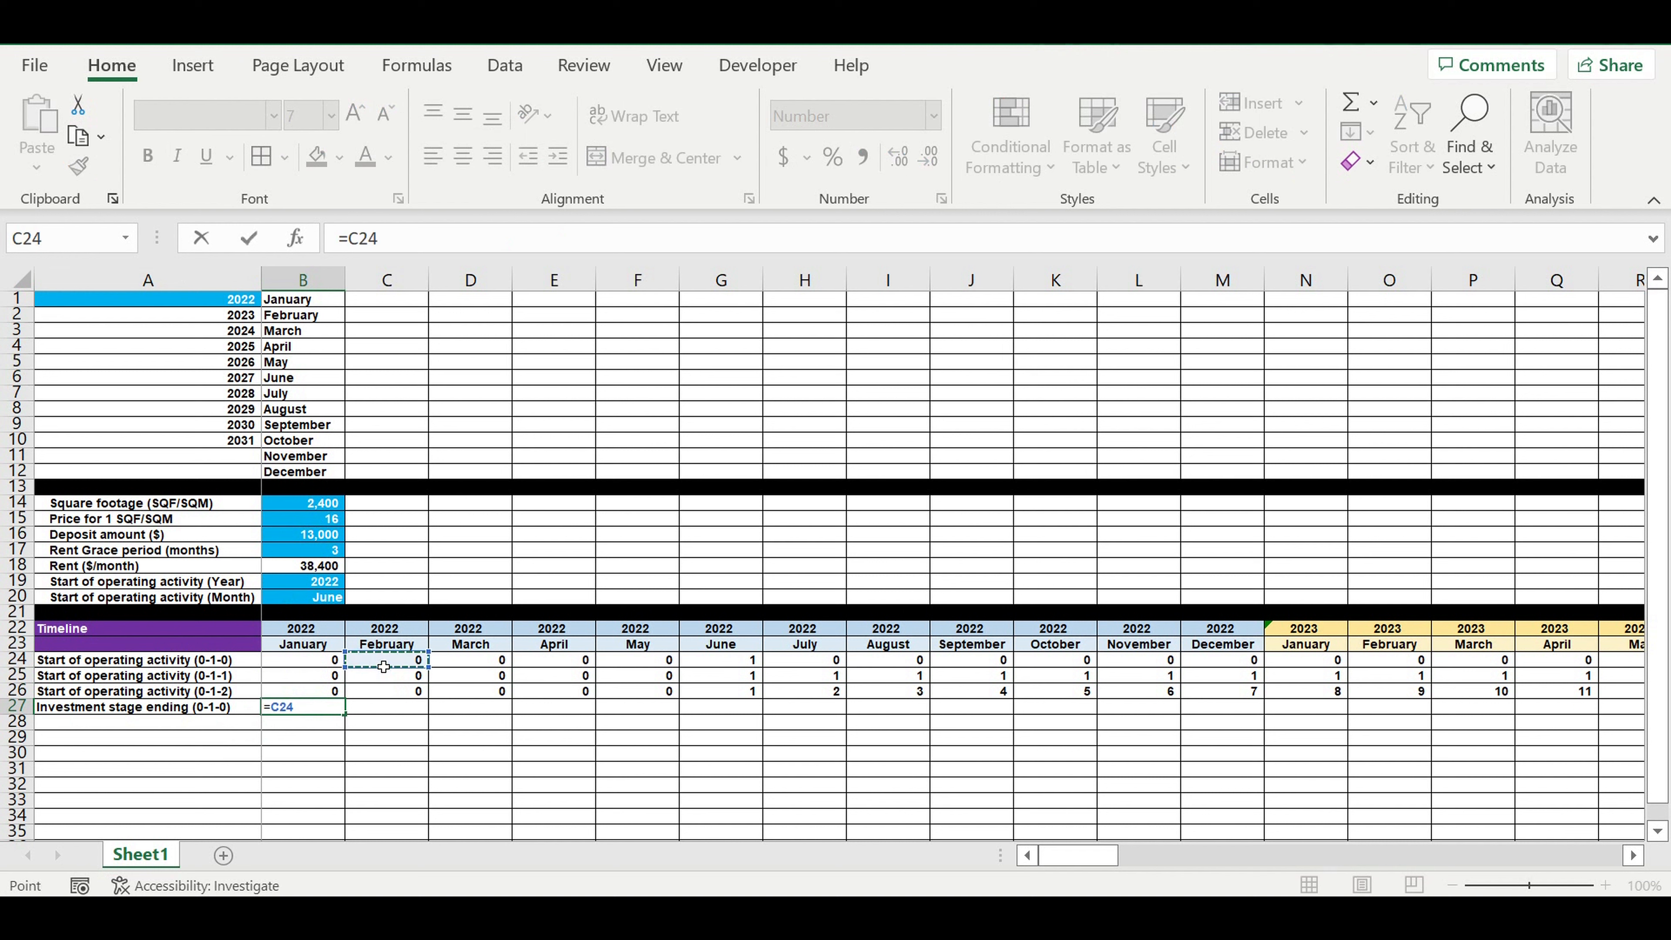
{"action": "key", "text": "Return"}
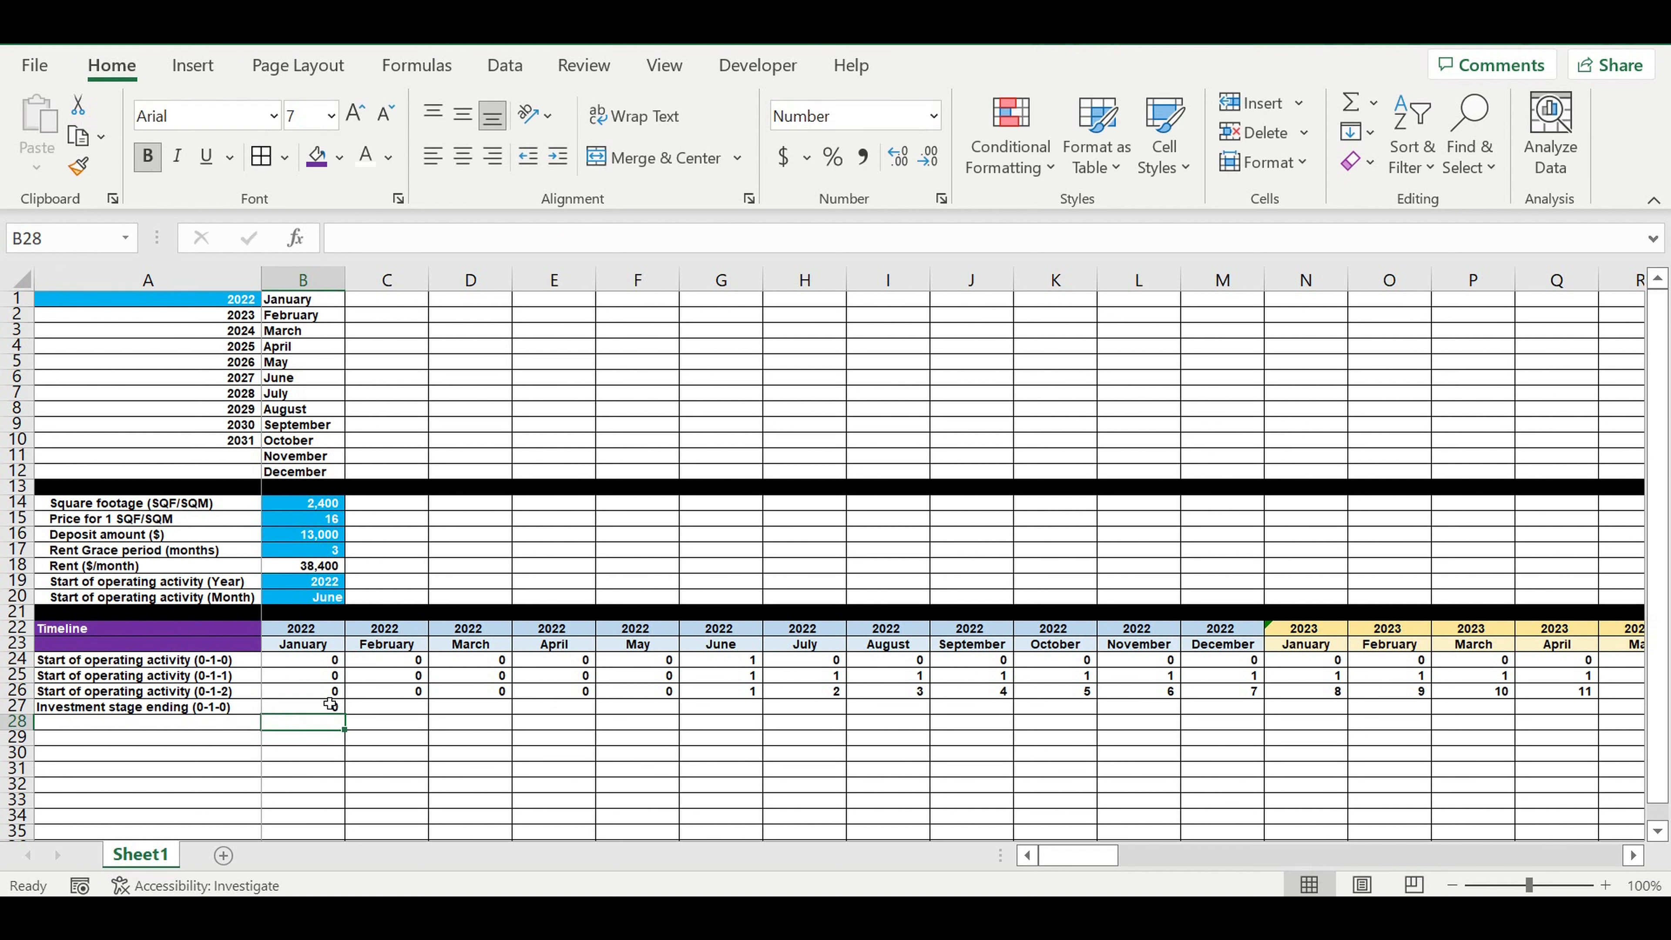
- Fill the B27 formula across row 27 to December 2031 and check the May 2022 cell
{"action": "left_click", "coordinate": [320, 712]}
{"action": "left_click_drag", "start_coordinate": [345, 714], "coordinate": [1400, 755]}
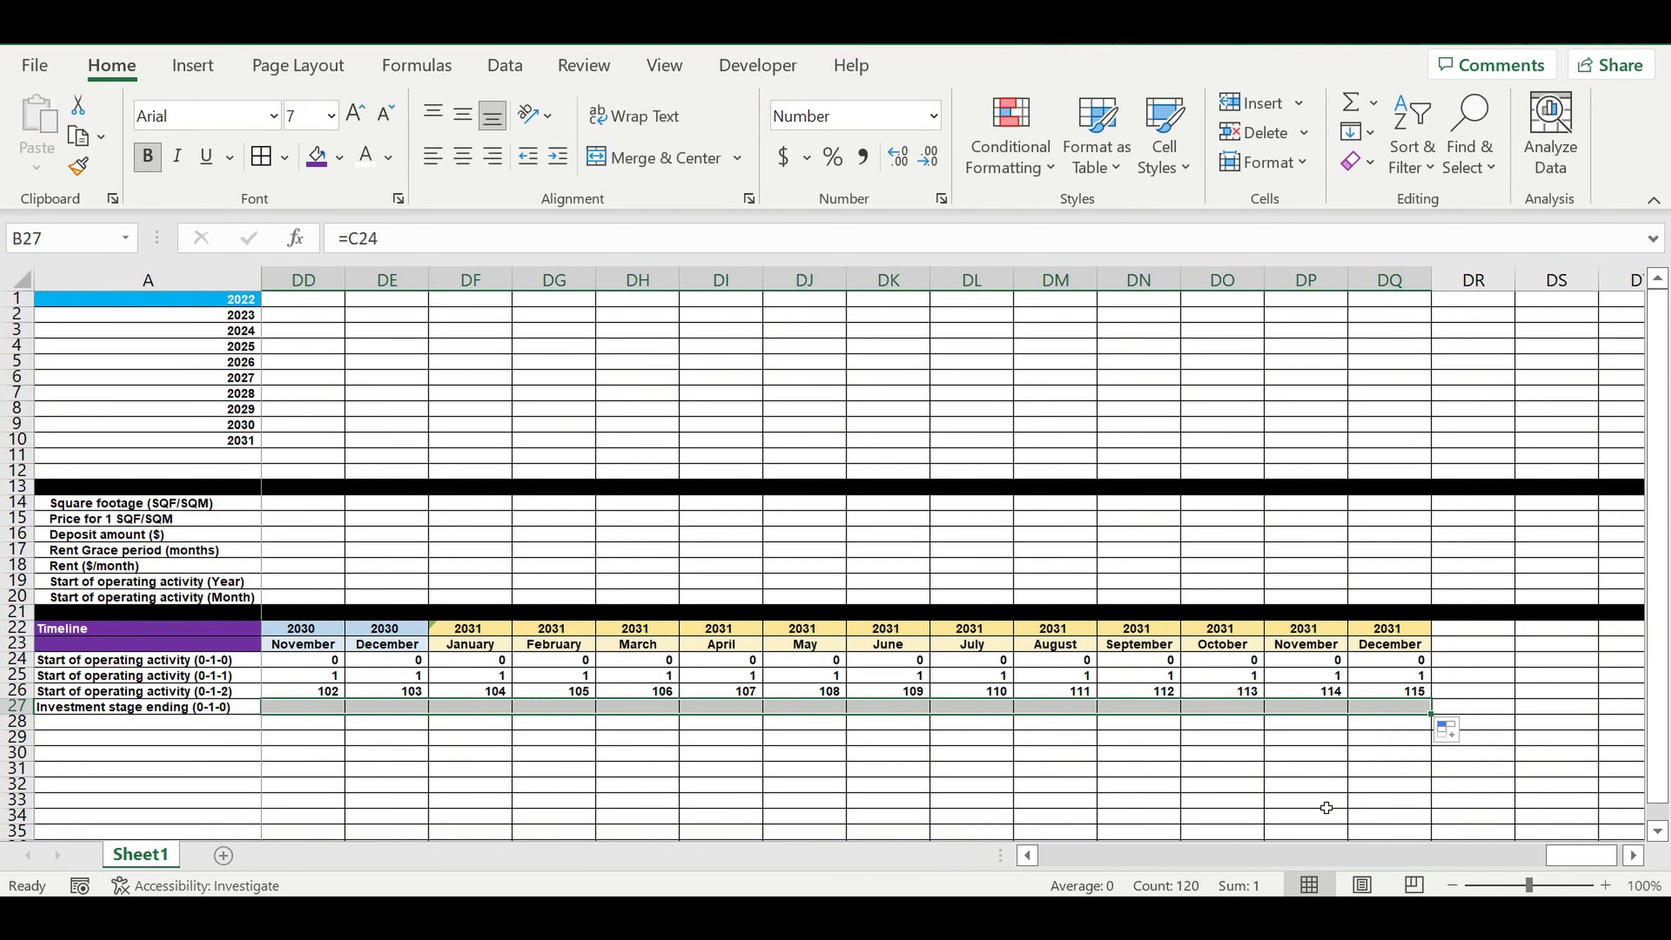
{"action": "left_click", "coordinate": [1295, 779]}
{"action": "left_click_drag", "start_coordinate": [1558, 856], "coordinate": [1079, 856]}
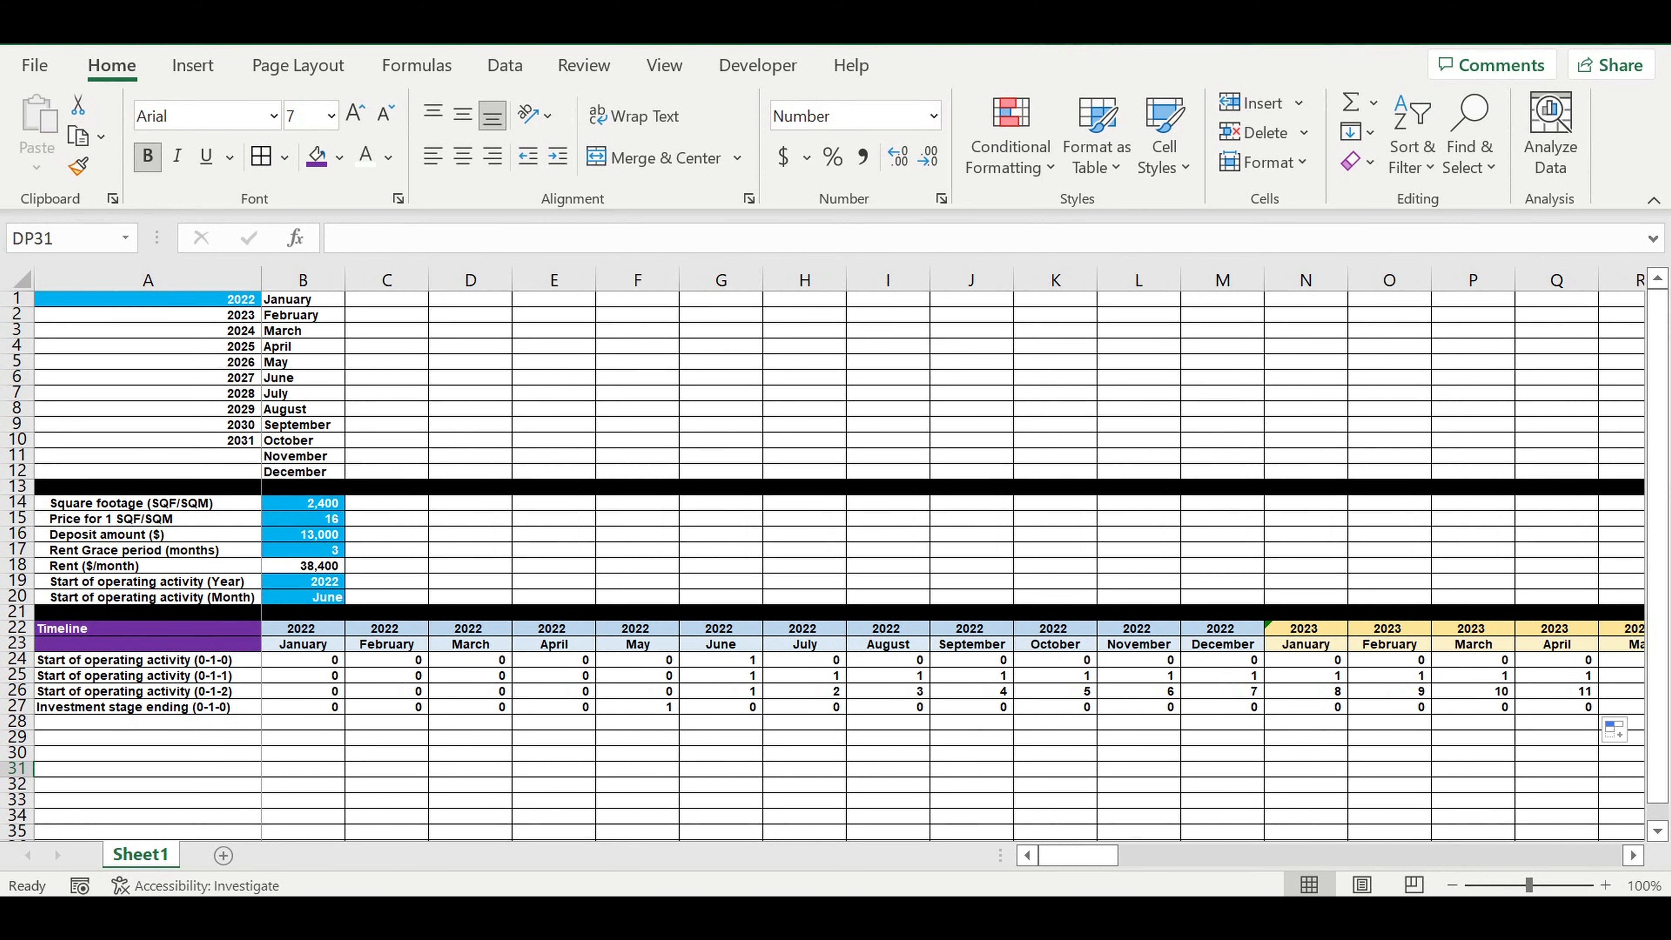
{"action": "left_click", "coordinate": [490, 754]}
{"action": "left_click", "coordinate": [629, 710]}
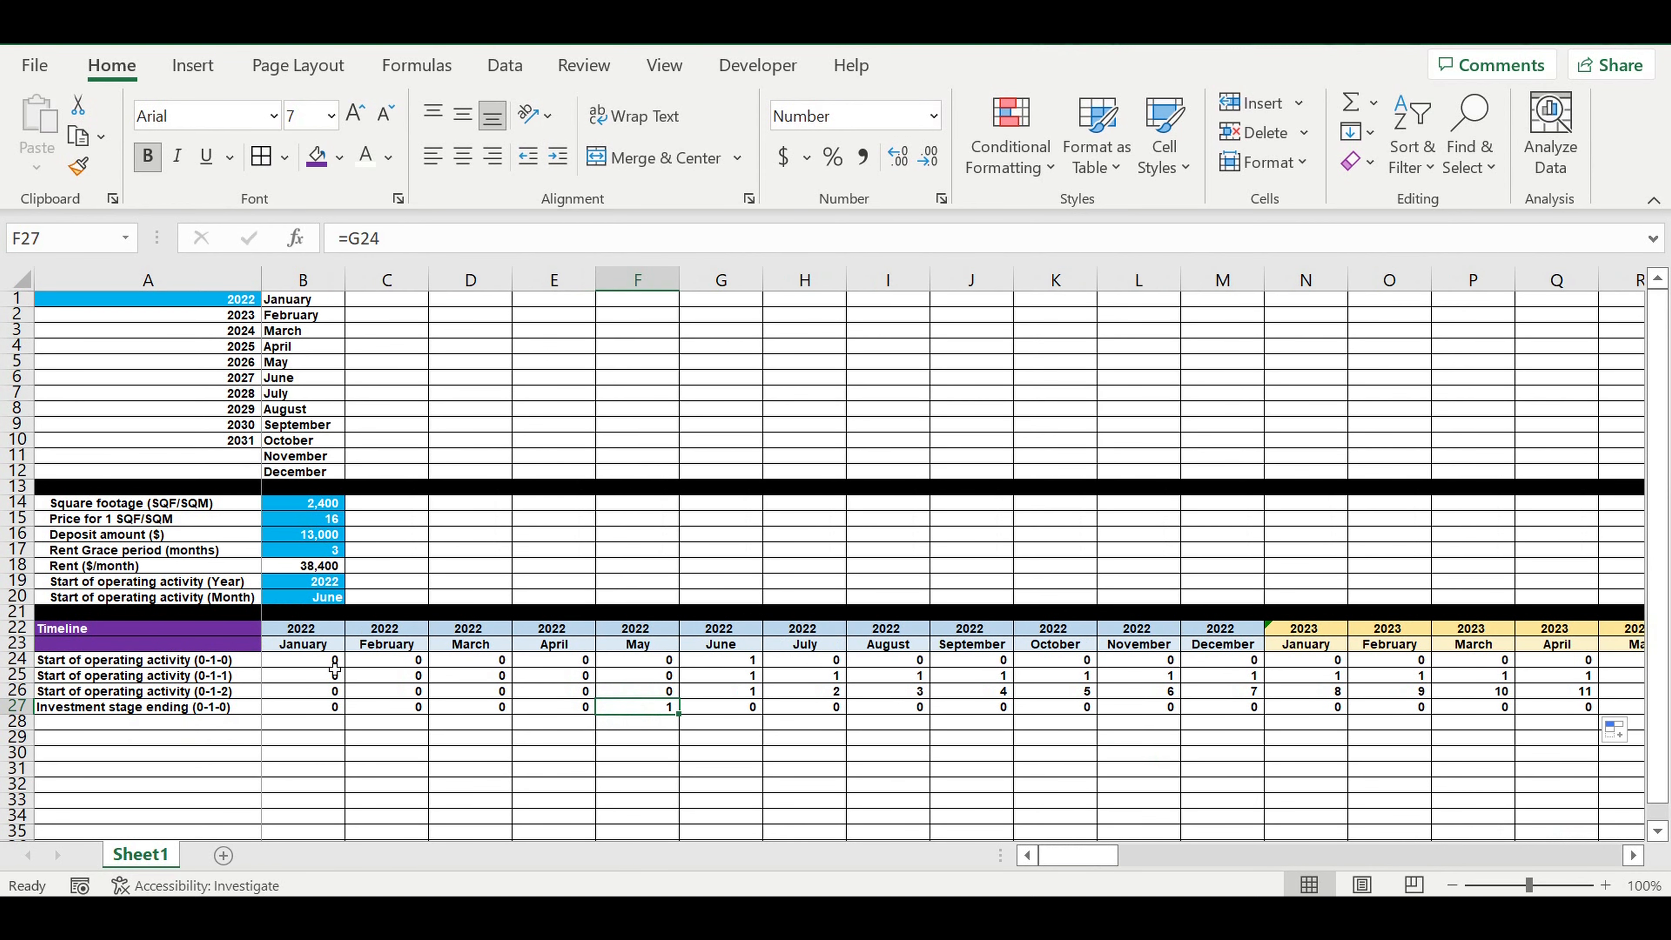
- Copy the A27 row label down into A28 and compare the June 2022 flags in rows 24 to 27
{"action": "left_click", "coordinate": [112, 714]}
{"action": "left_click_drag", "start_coordinate": [261, 713], "coordinate": [203, 725]}
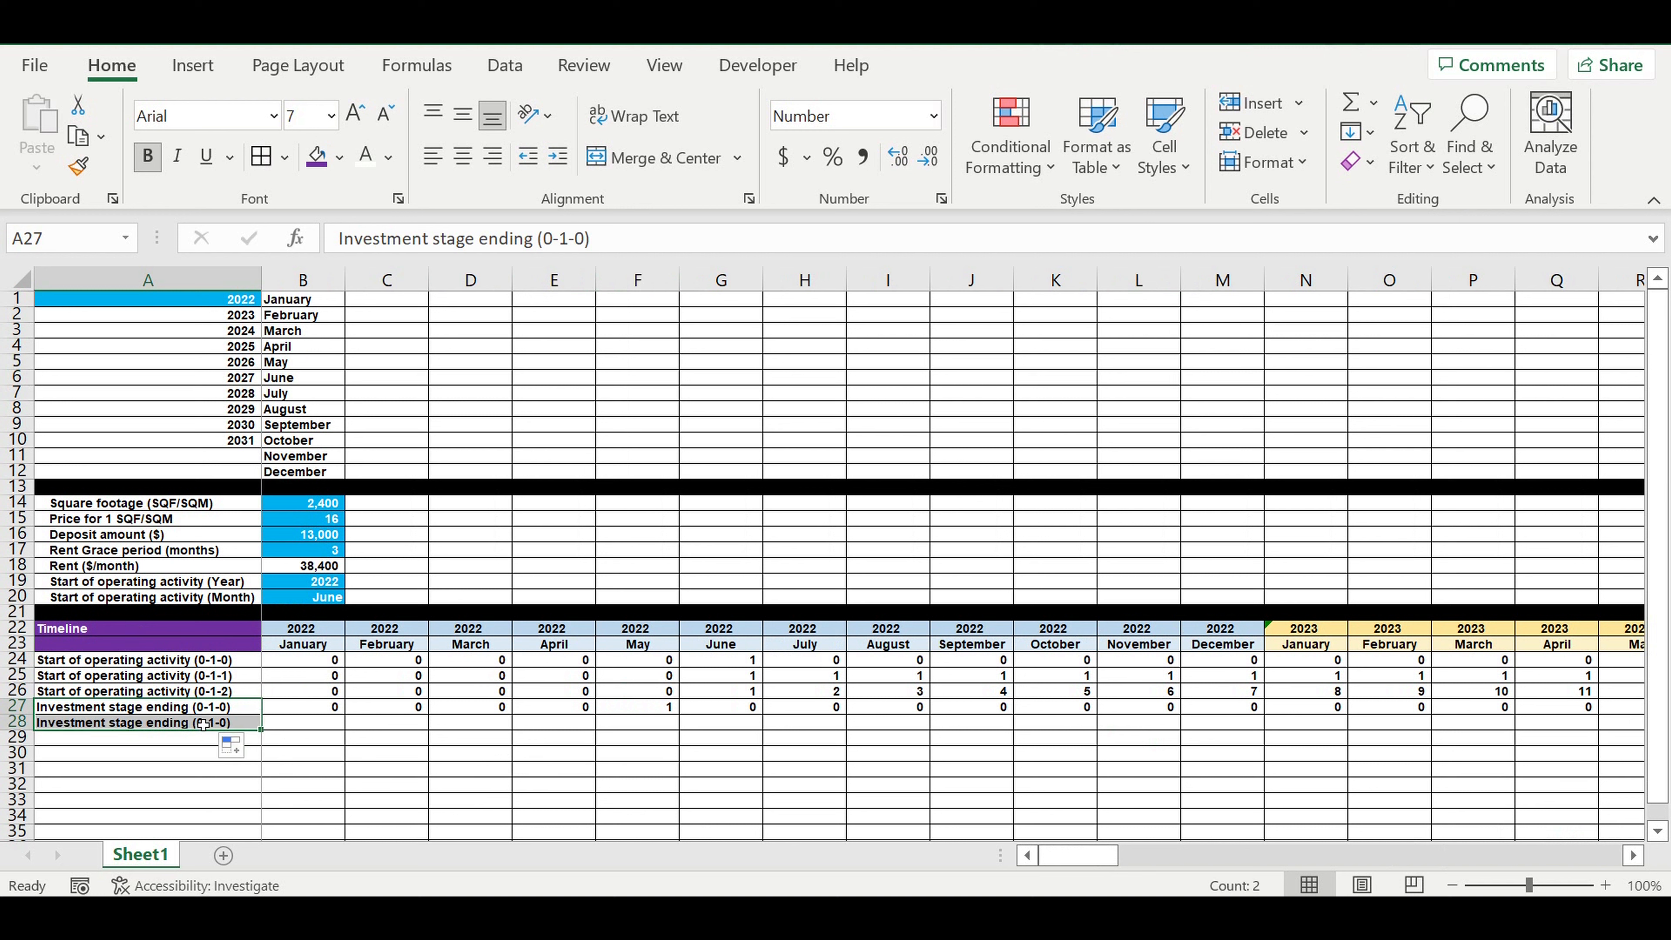
{"action": "left_click", "coordinate": [202, 725]}
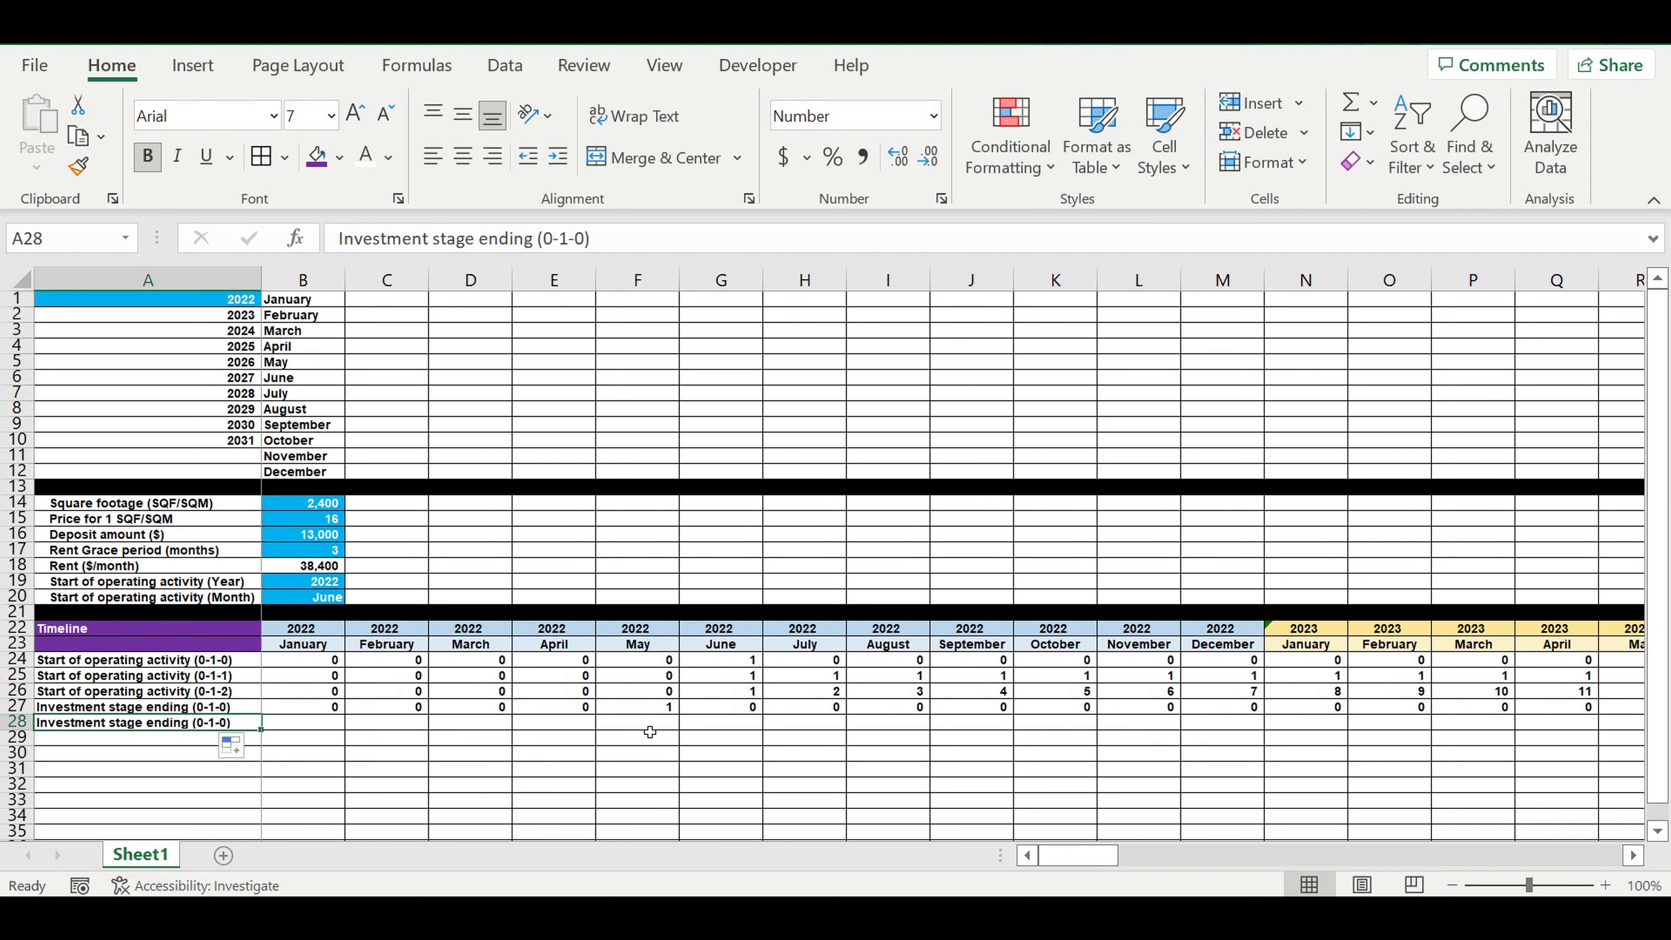
{"action": "left_click", "coordinate": [662, 712]}
{"action": "left_click_drag", "start_coordinate": [724, 659], "coordinate": [730, 711]}
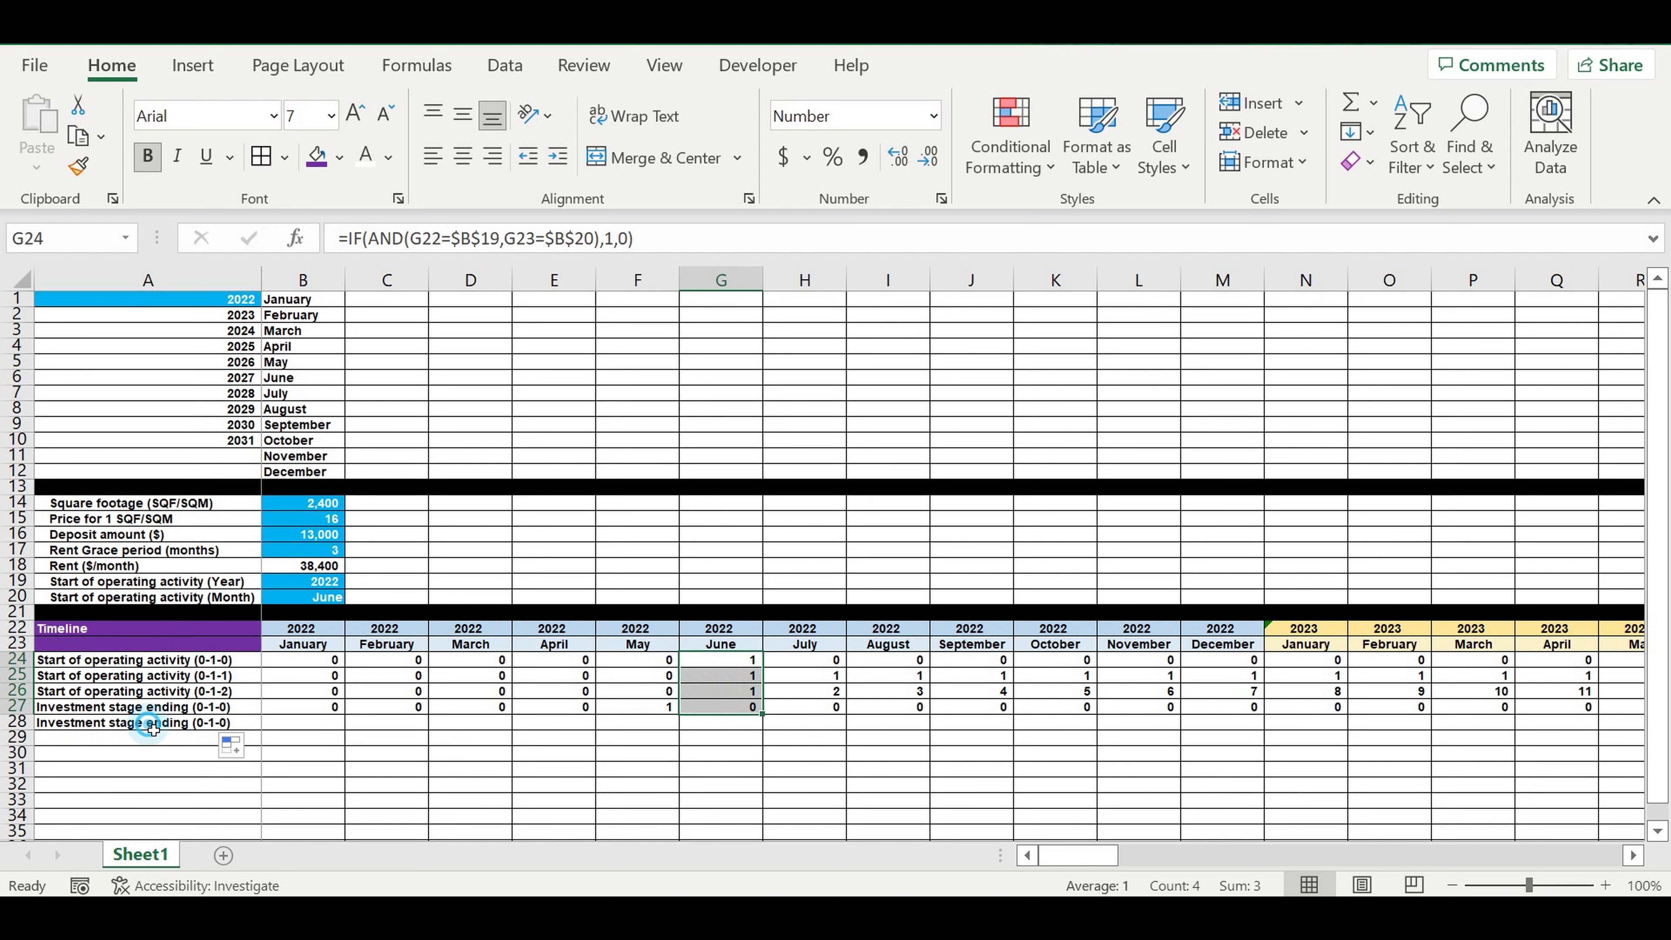
- Change the A28 row label to "Investment stage ending (3-2-1-0)"
{"action": "left_click", "coordinate": [150, 725]}
{"action": "double_click", "coordinate": [548, 238]}
{"action": "type", "text": "2"}
{"action": "type", "text": "-3"}
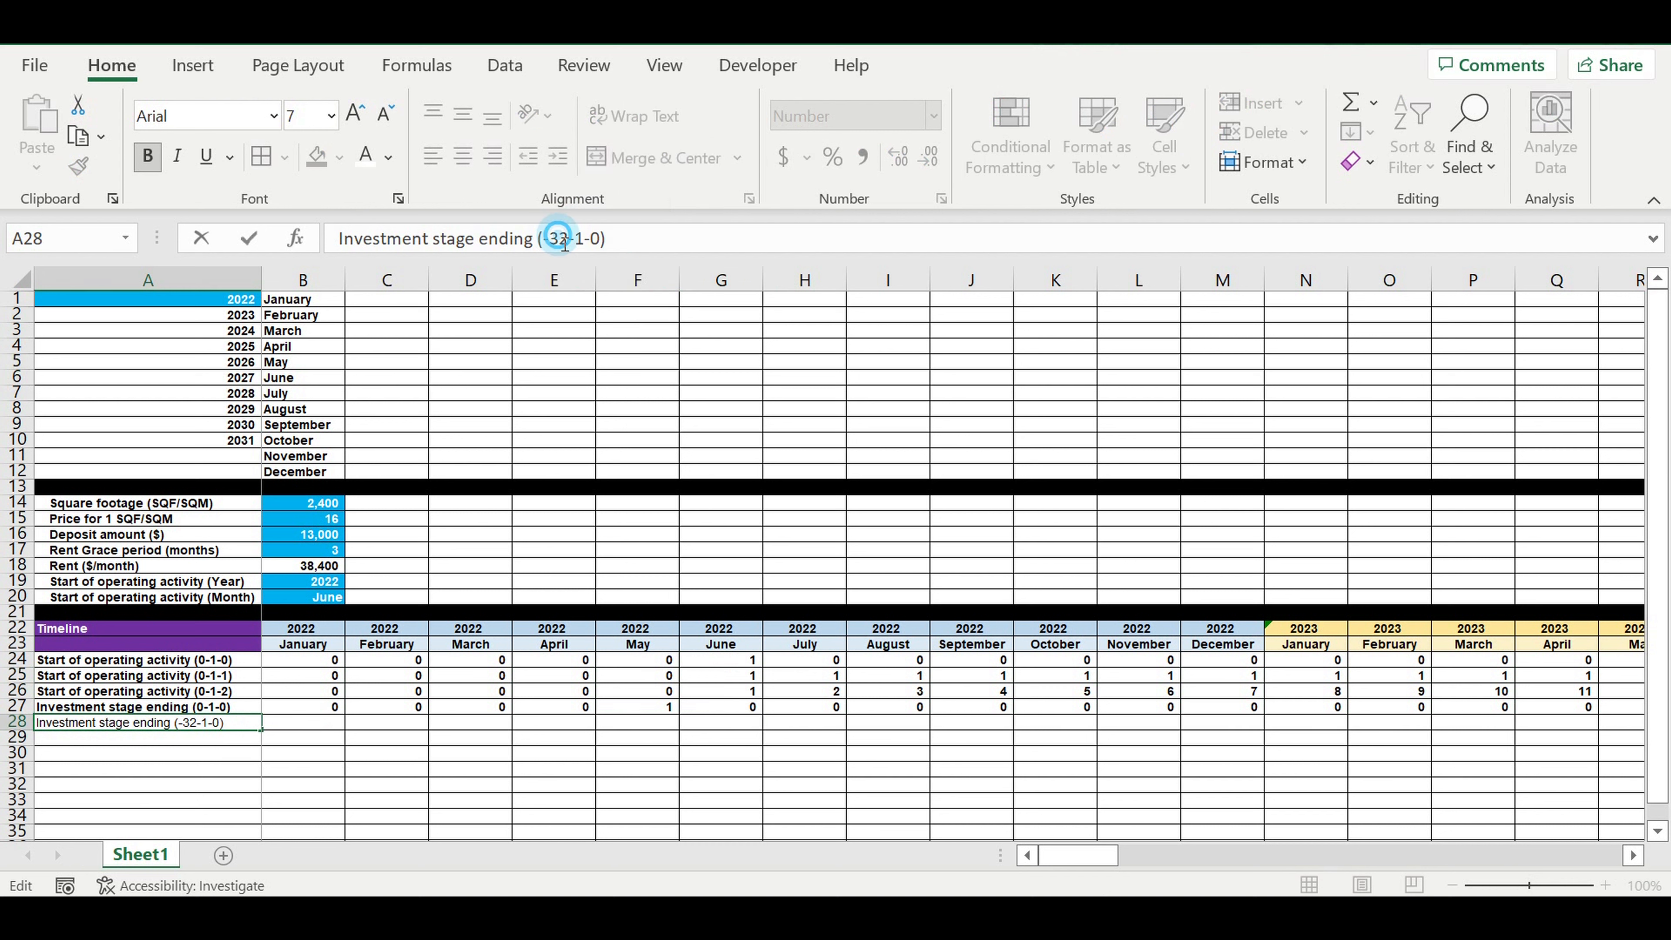
{"action": "left_click_drag", "start_coordinate": [561, 239], "coordinate": [550, 239]}
{"action": "key", "text": "BackSpace"}
{"action": "left_click", "coordinate": [544, 238]}
{"action": "type", "text": "3"}
{"action": "left_click", "coordinate": [575, 770]}
{"action": "left_click", "coordinate": [232, 726]}
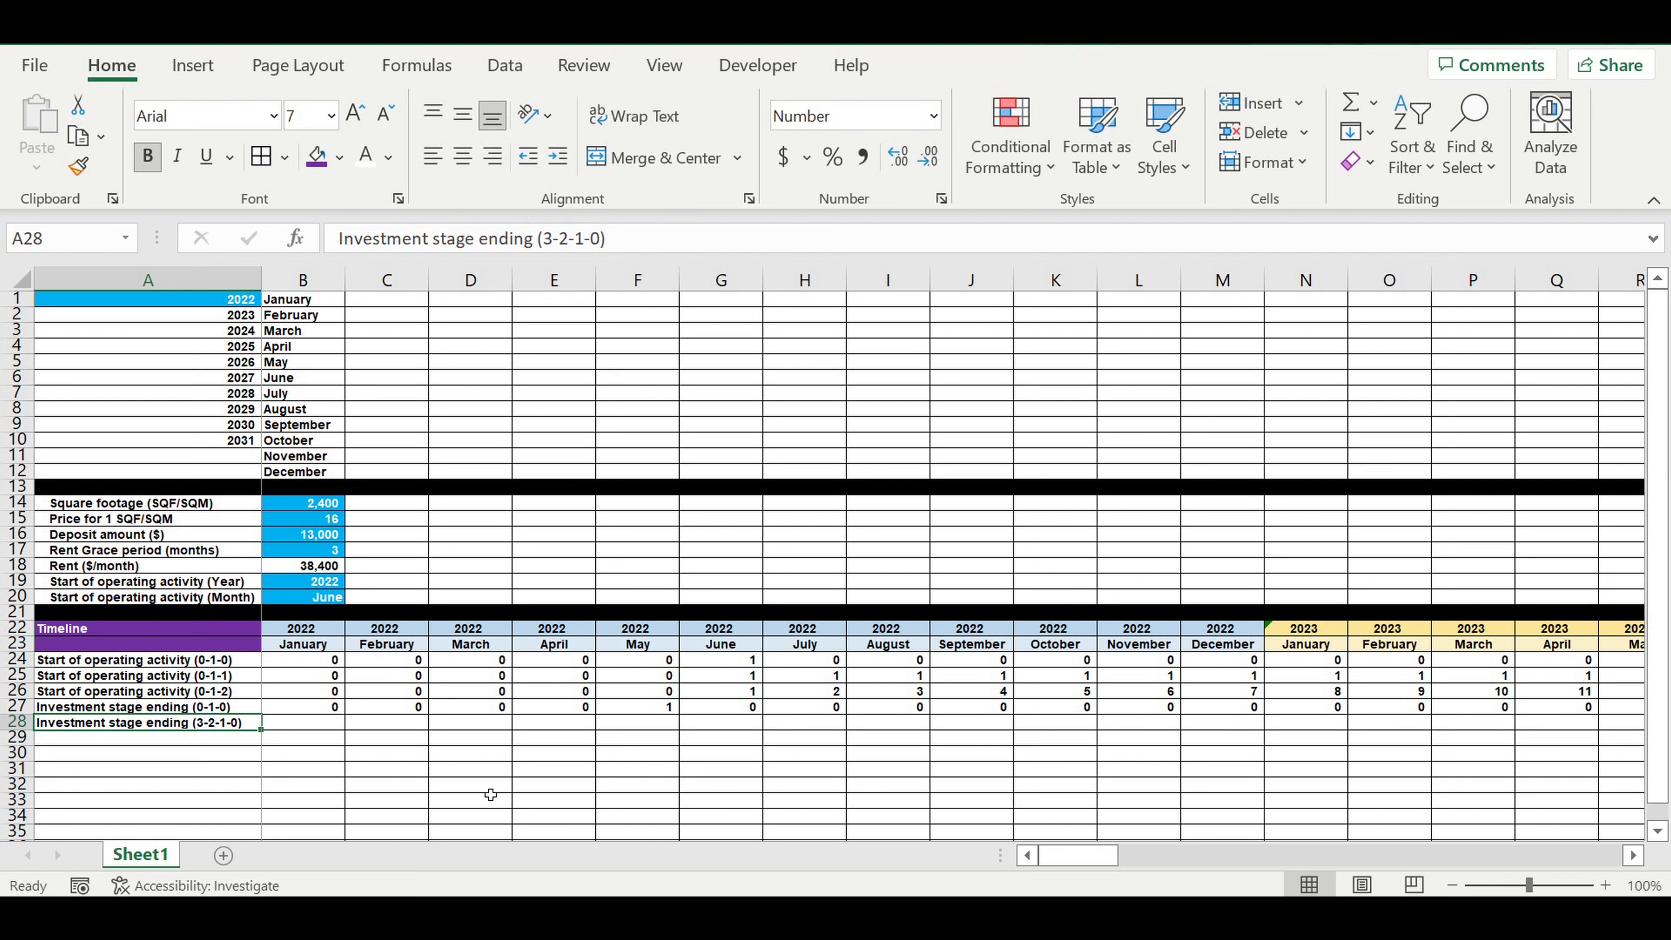
- Enter the formula =DQ27 in DQ28, the December 2031 cell of the (3-2-1-0) row
{"action": "left_click", "coordinate": [1094, 855]}
{"action": "left_click_drag", "start_coordinate": [1130, 856], "coordinate": [1620, 856]}
{"action": "left_click", "coordinate": [1607, 727]}
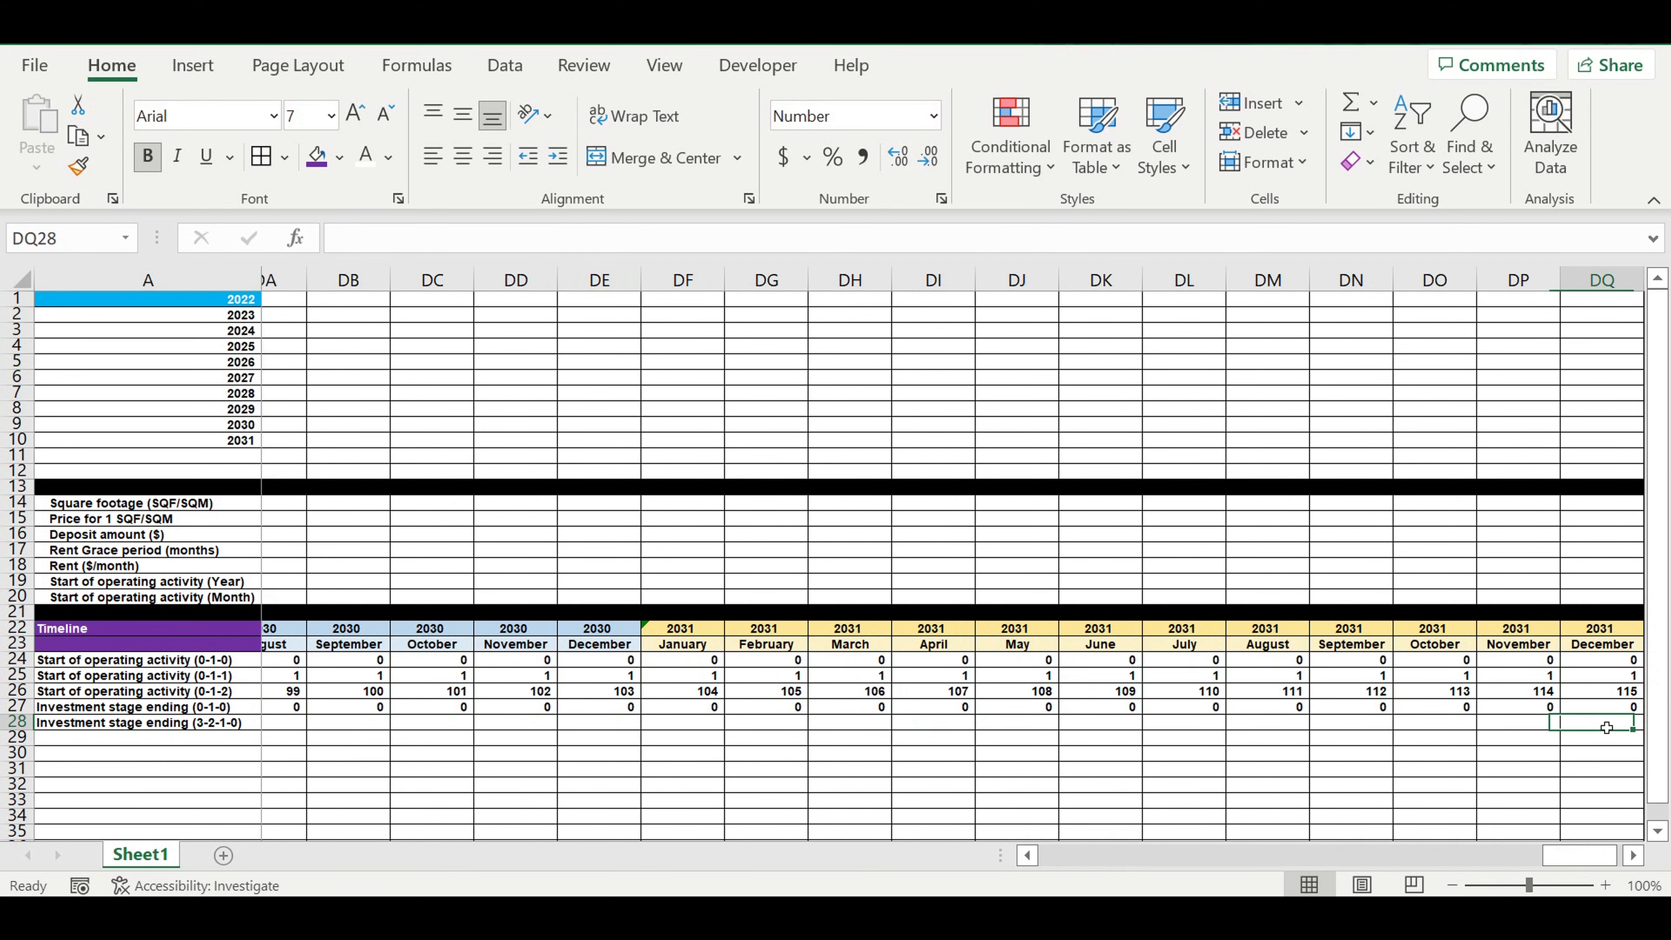
{"action": "type", "text": "="}
{"action": "key", "text": "Up"}
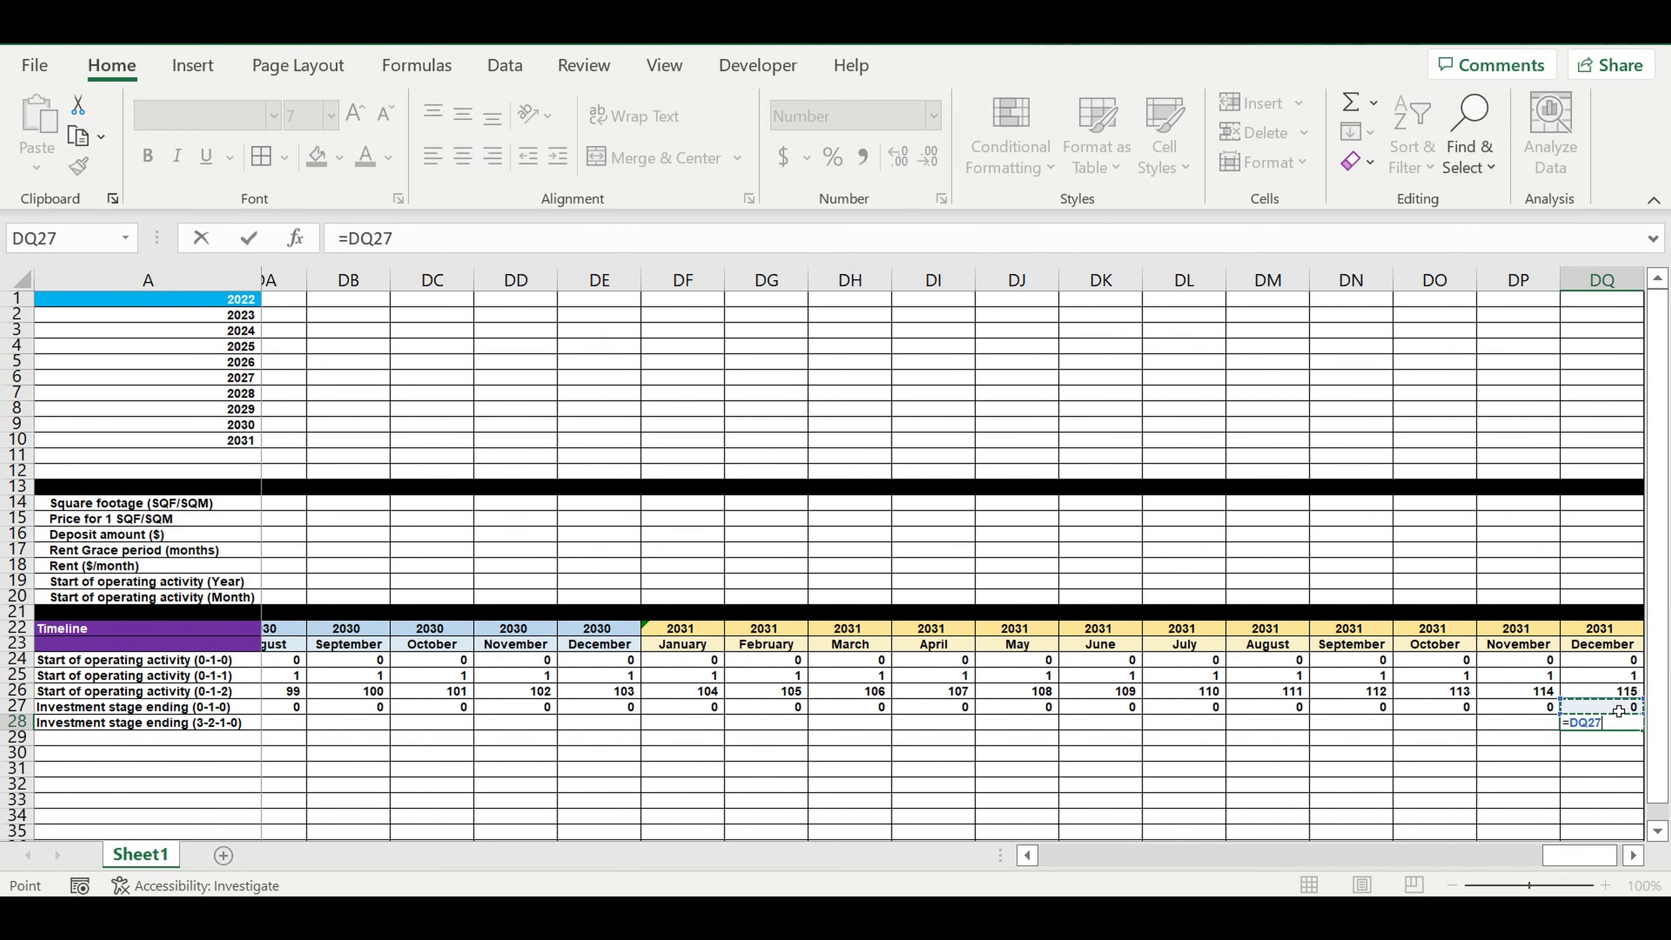
{"action": "key", "text": "ctrl+Return"}
- Start the November 2031 countdown formula in DP28 with =if(and(DQ28=0,DP27=0),0, leaving the false value open
{"action": "left_click", "coordinate": [1531, 730]}
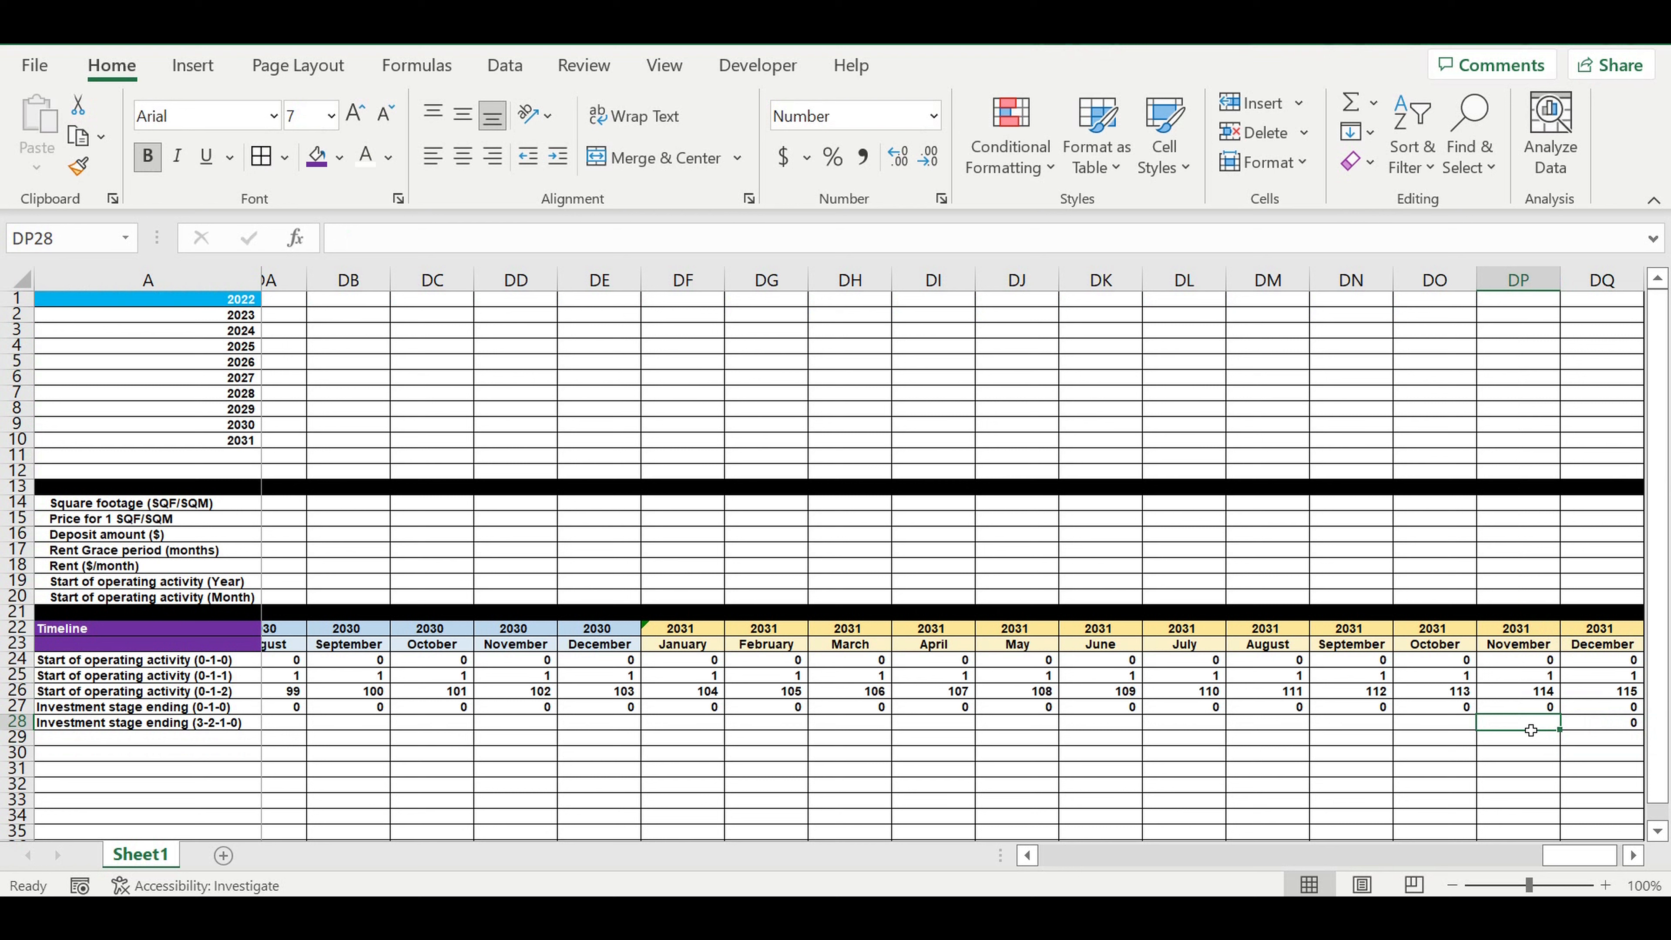
{"action": "type", "text": "=if("}
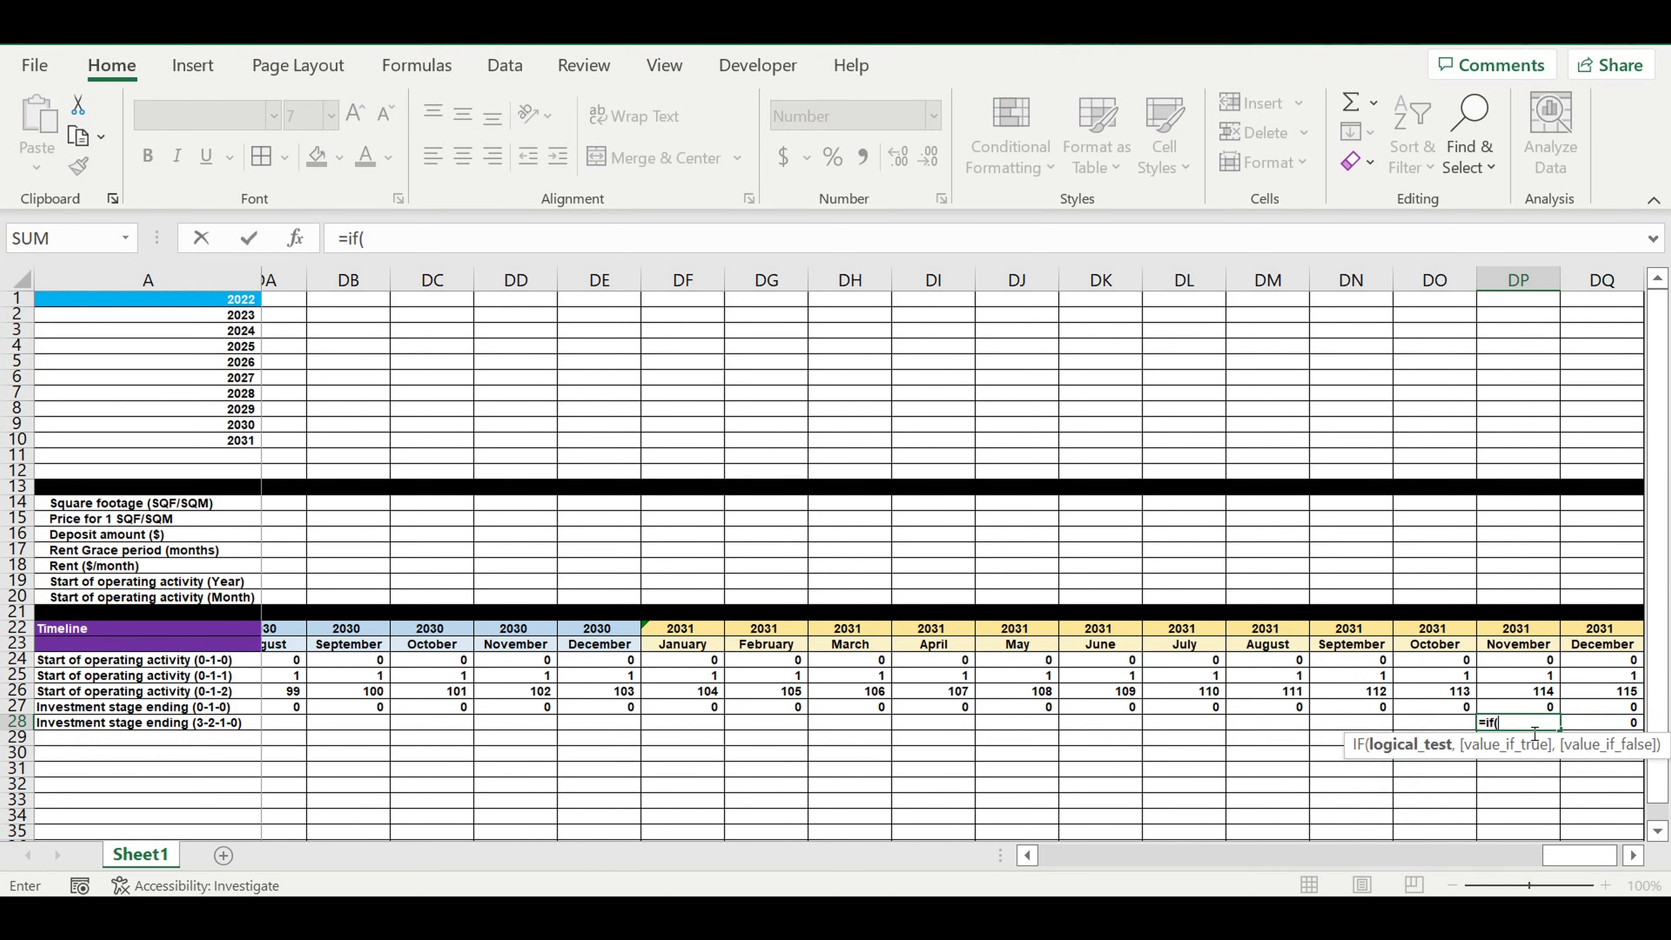
{"action": "type", "text": "and("}
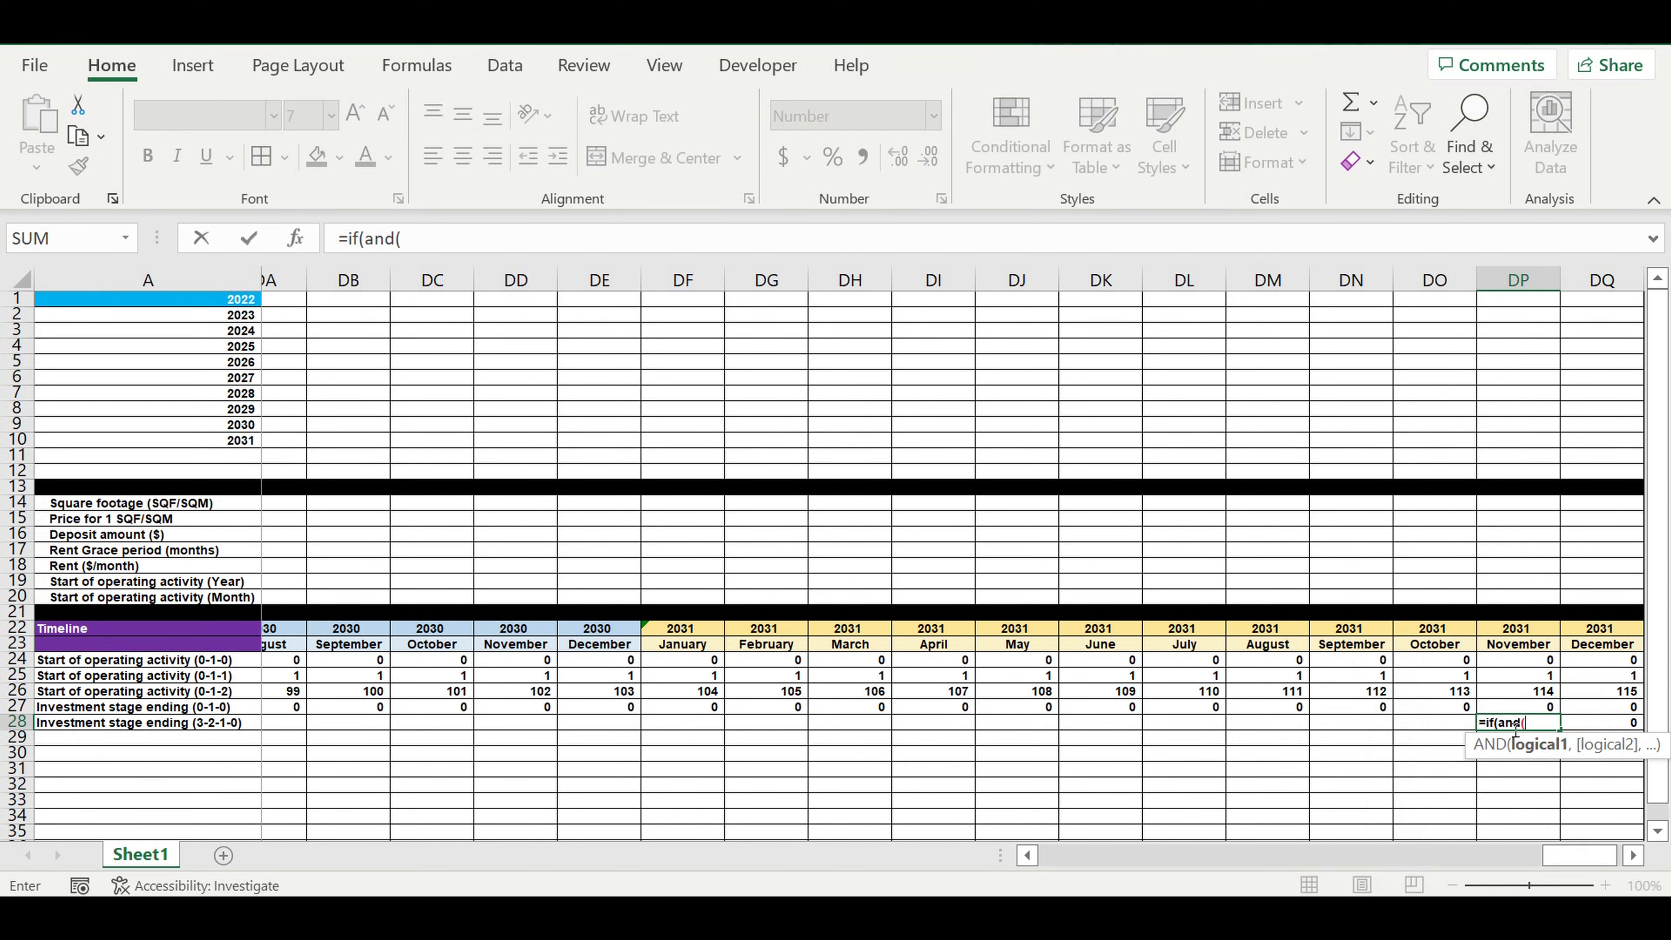
{"action": "left_click", "coordinate": [1591, 732]}
{"action": "type", "text": "=0,"}
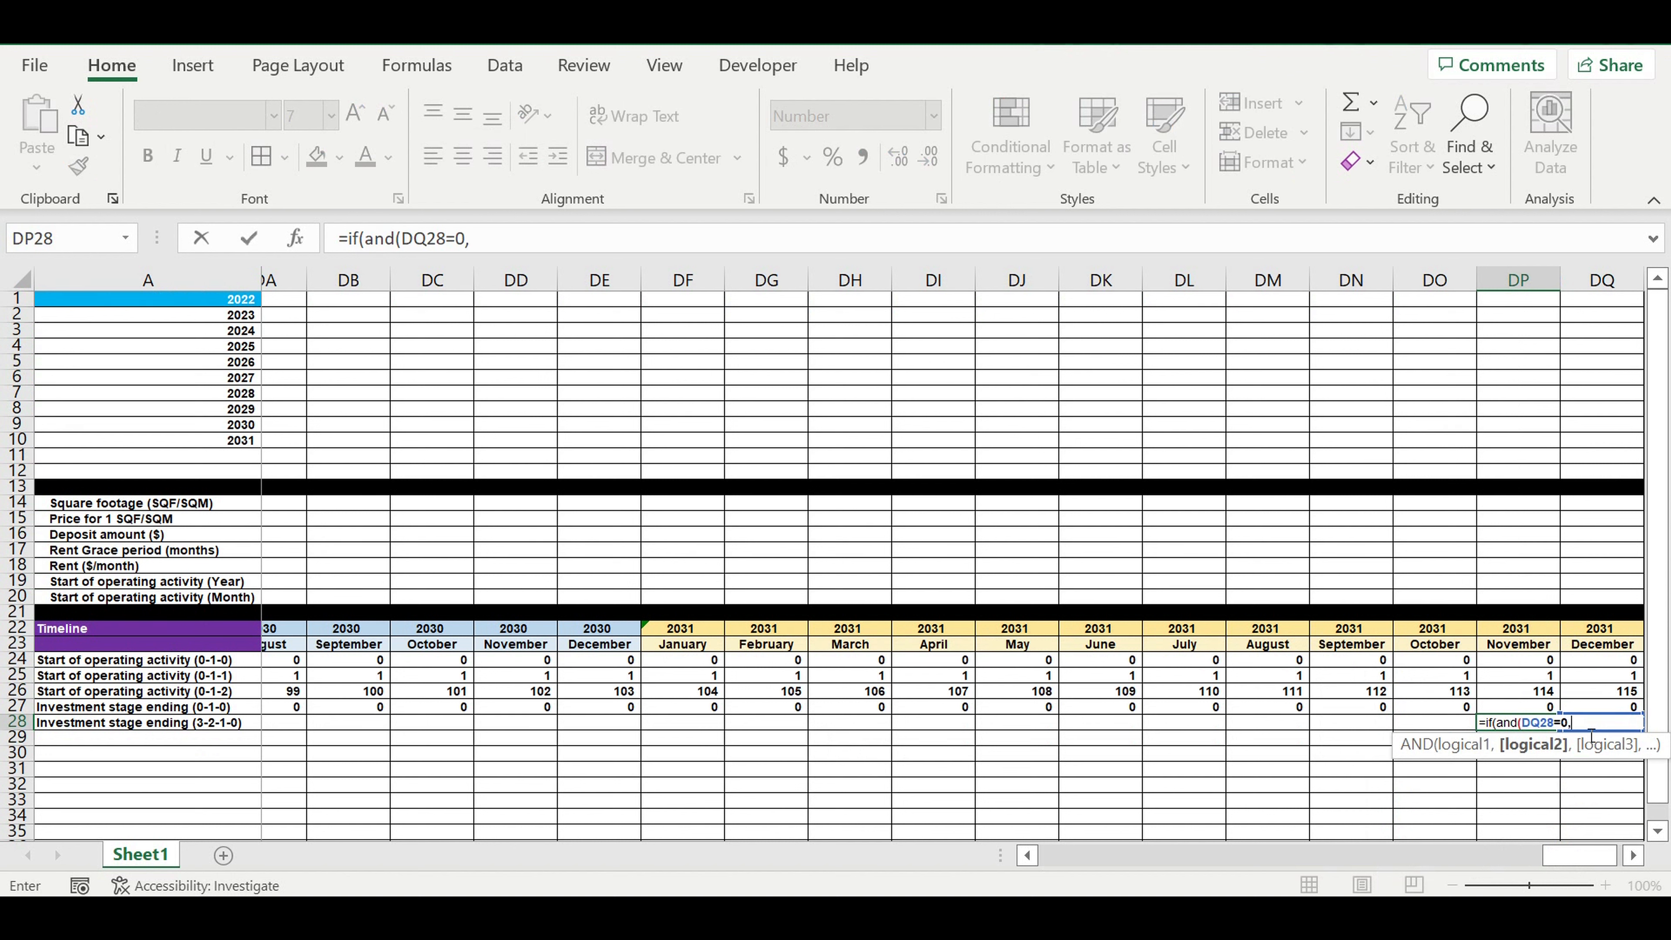
{"action": "left_click", "coordinate": [1513, 706]}
{"action": "type", "text": "=0"}
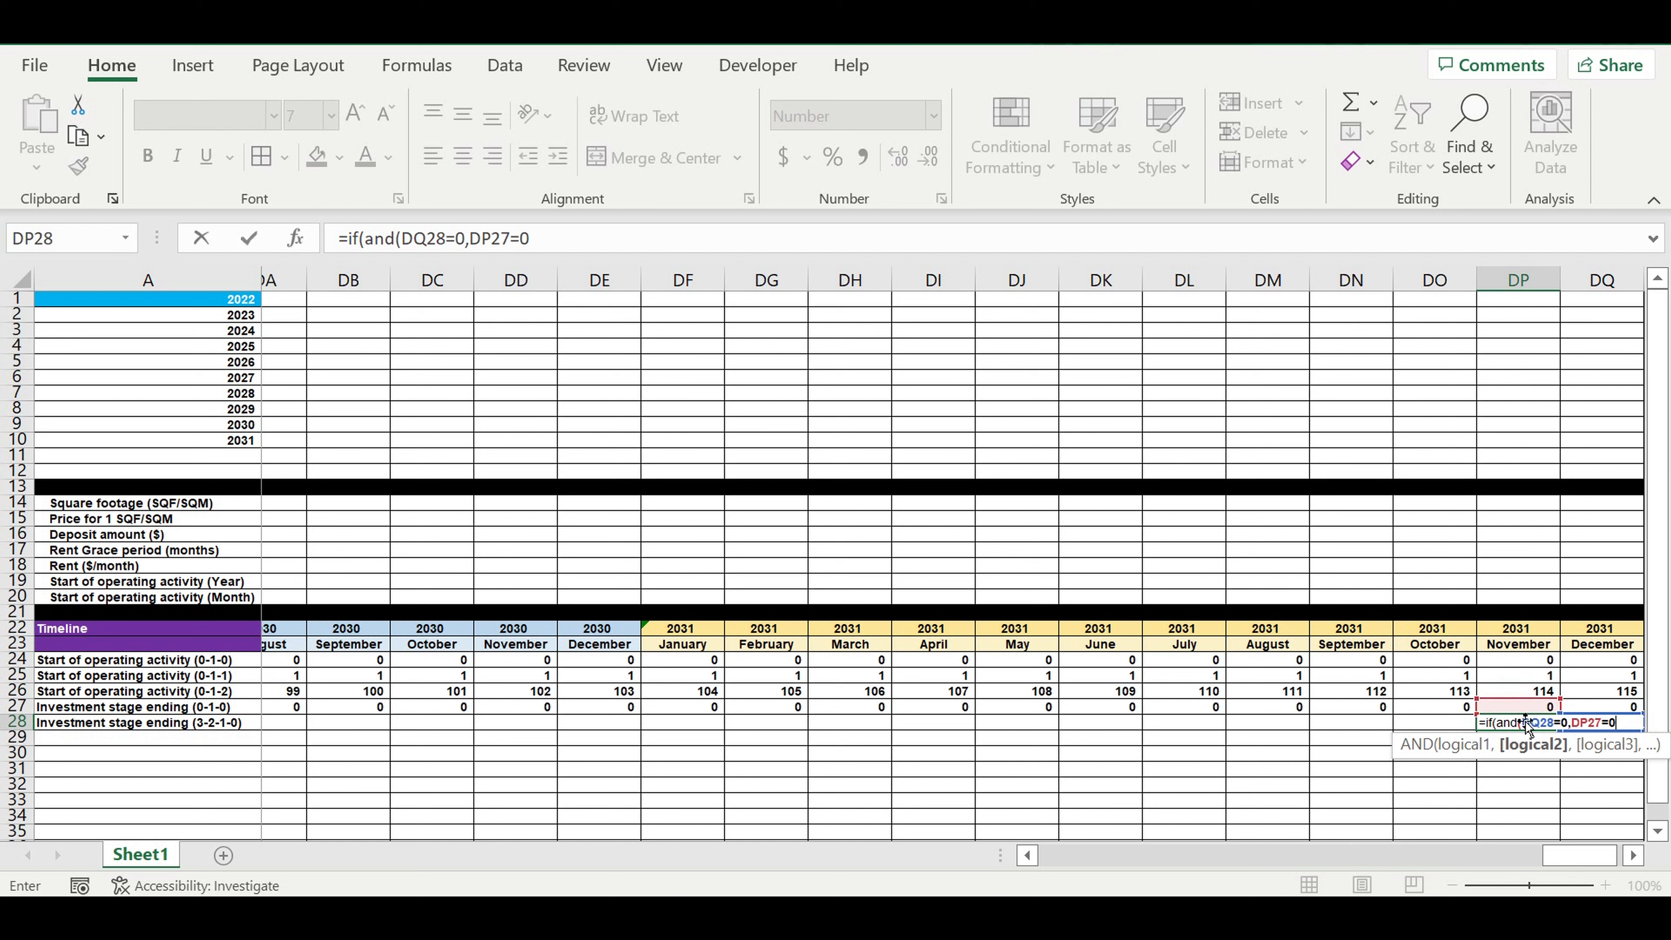
{"action": "type", "text": "),0,"}
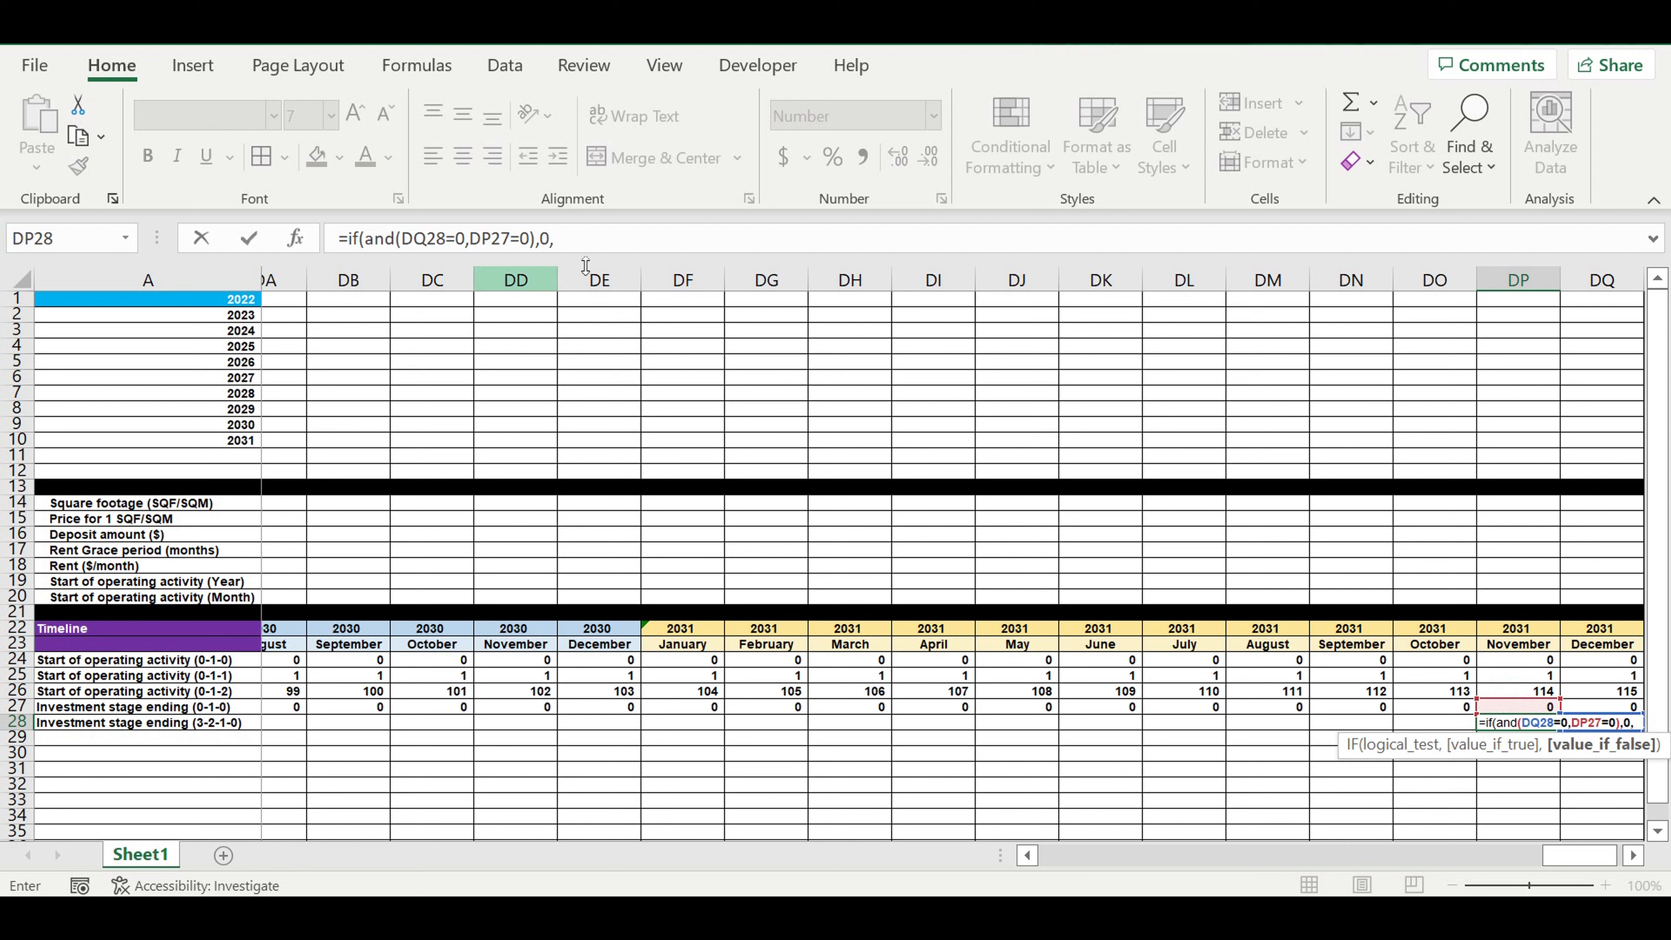
- Extend the DP28 formula with a copied second condition adapted to if(and(DQ28=0,DP27>0),1, as the false value
{"action": "left_click_drag", "start_coordinate": [592, 239], "coordinate": [358, 247]}
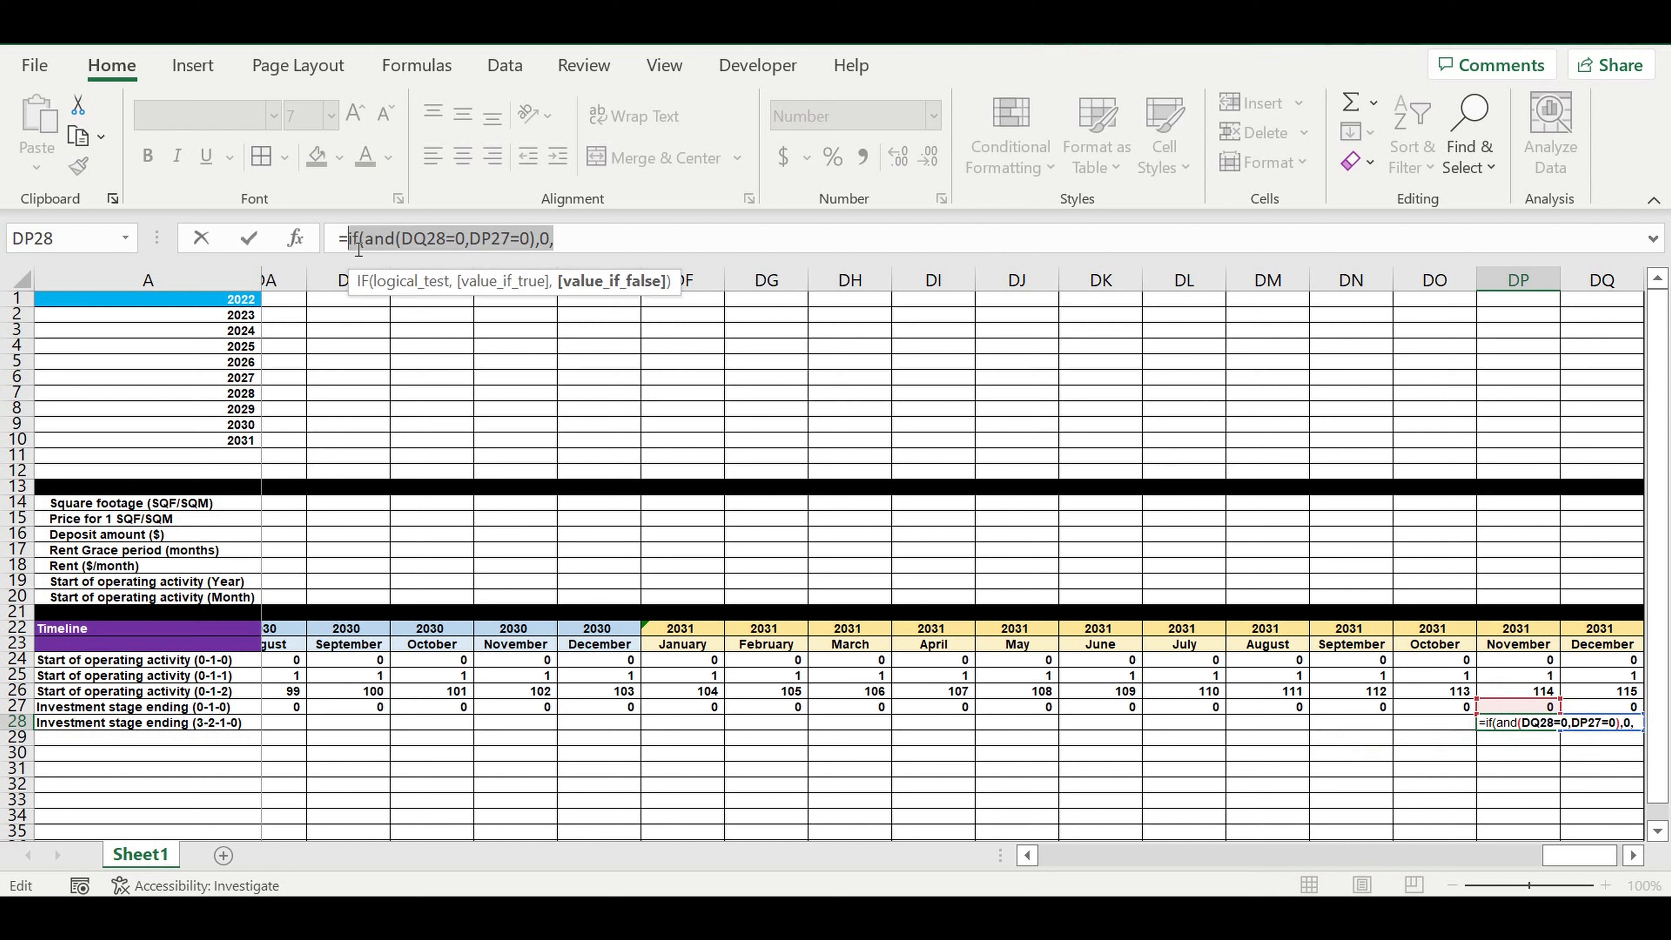
{"action": "key", "text": "ctrl+c"}
{"action": "left_click", "coordinate": [635, 239]}
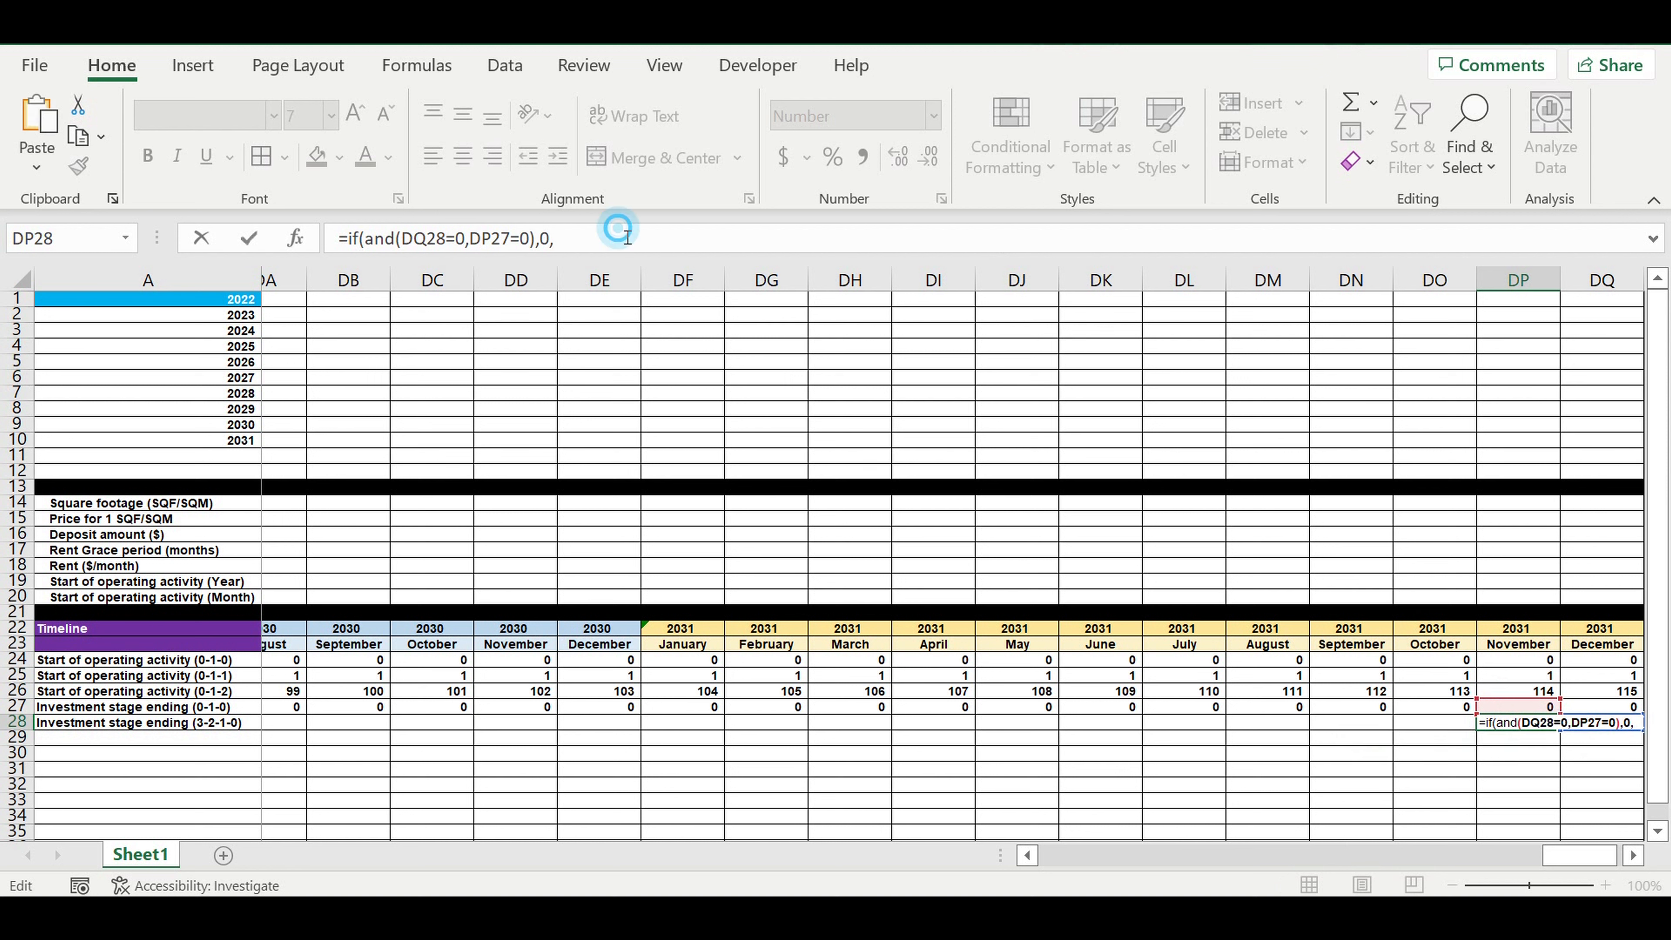
{"action": "key", "text": "ctrl+v"}
{"action": "left_click_drag", "start_coordinate": [725, 237], "coordinate": [717, 237]}
{"action": "type", "text": ">"}
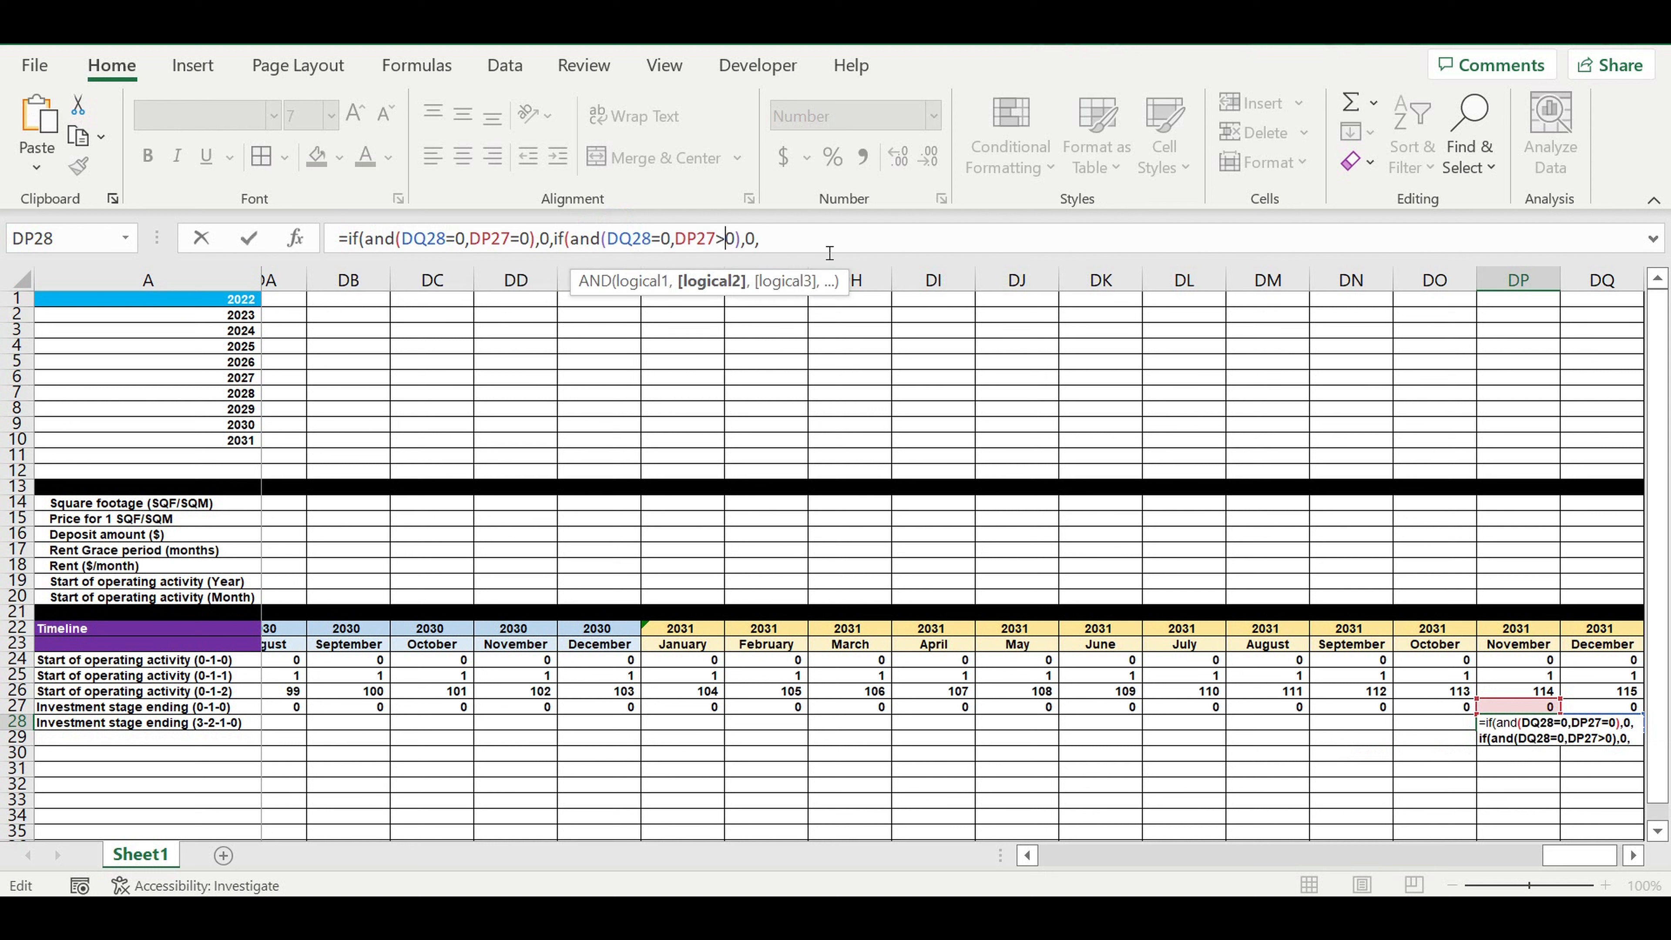
{"action": "left_click_drag", "start_coordinate": [755, 239], "coordinate": [747, 239]}
{"action": "type", "text": "1"}
{"action": "left_click", "coordinate": [785, 244]}
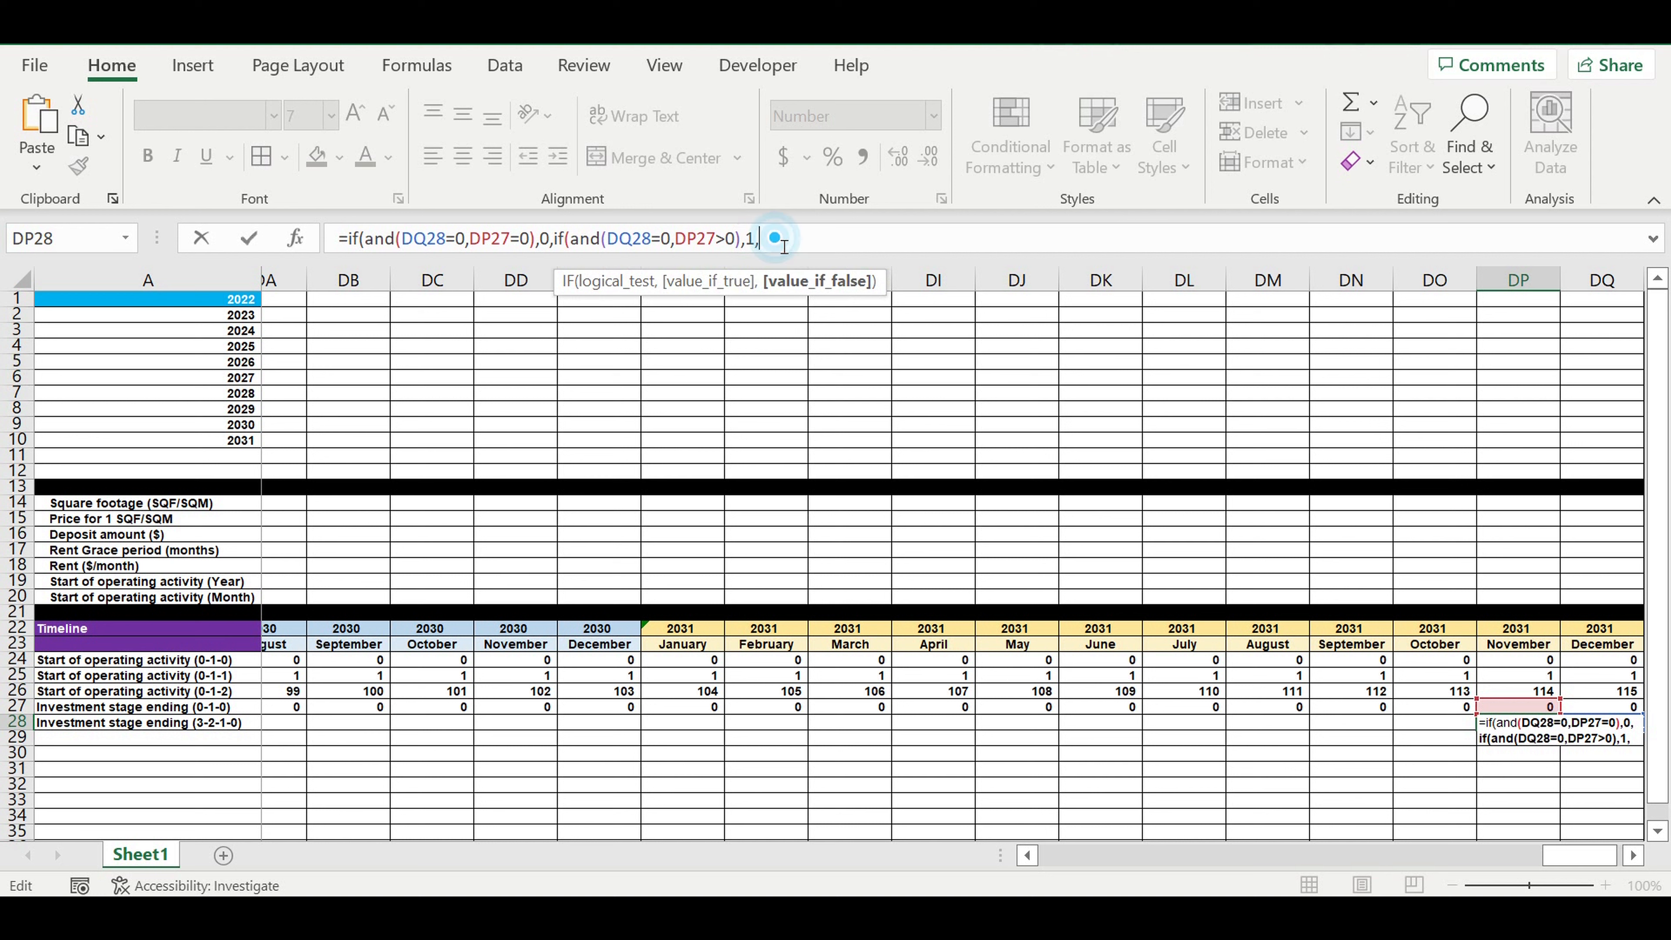
- Complete the DP28 formula with DQ28+1 as the final false value and close both IF functions
{"action": "left_click_drag", "start_coordinate": [607, 238], "coordinate": [652, 239]}
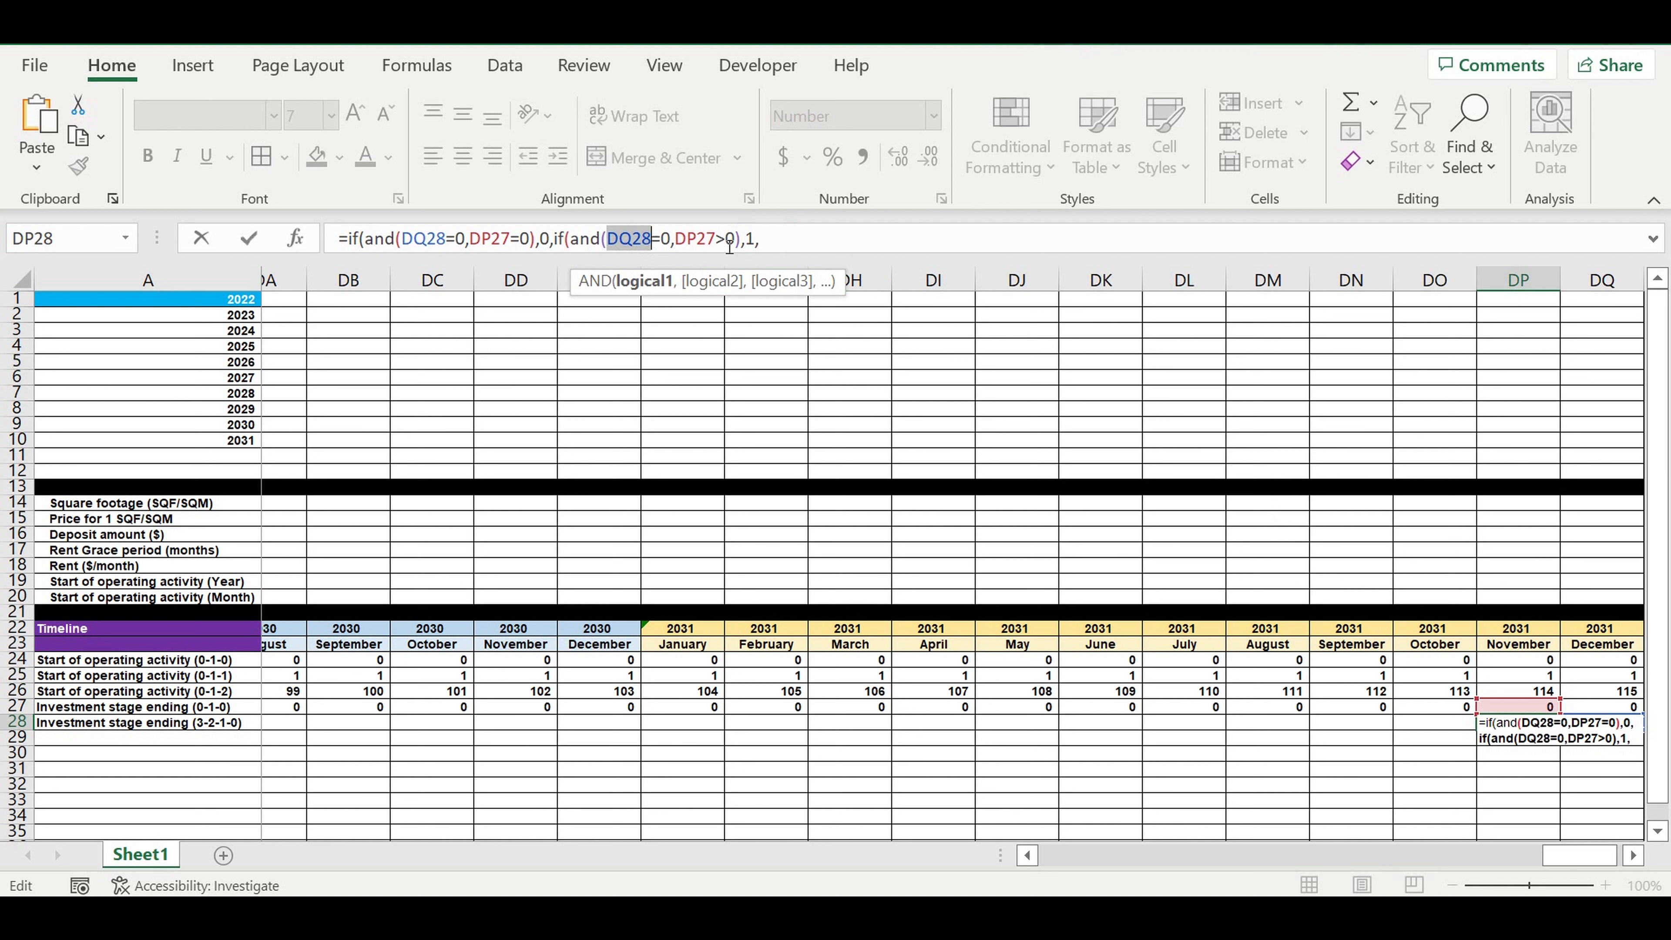
{"action": "left_click", "coordinate": [802, 238]}
{"action": "key", "text": "ctrl+v"}
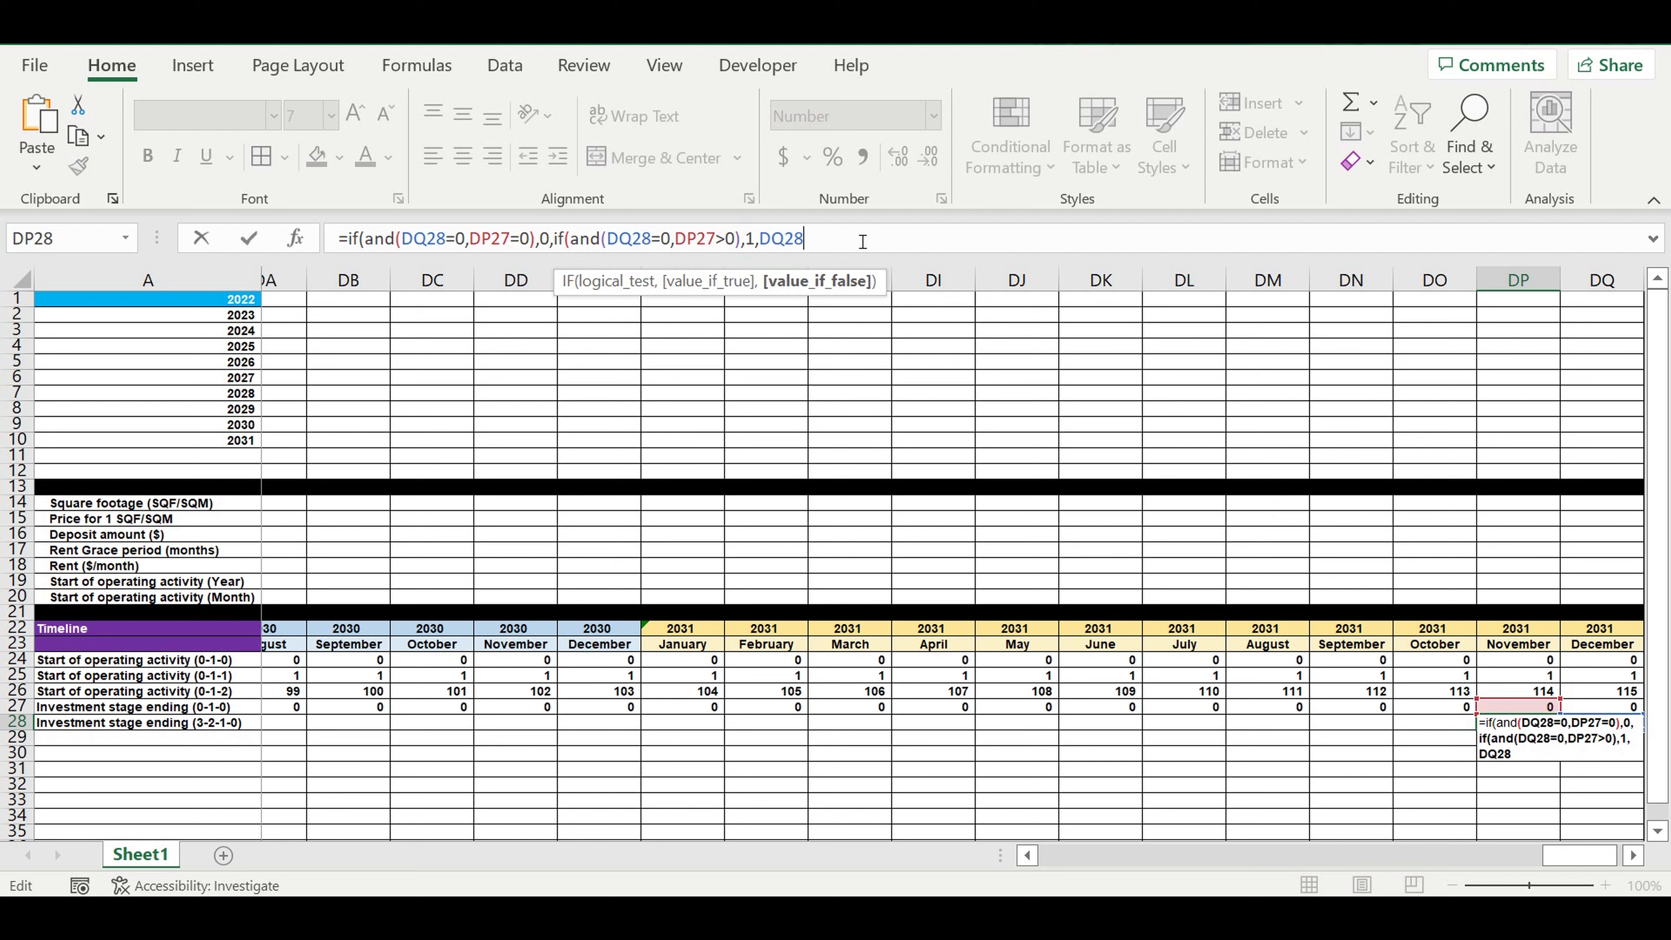
{"action": "type", "text": "+1"}
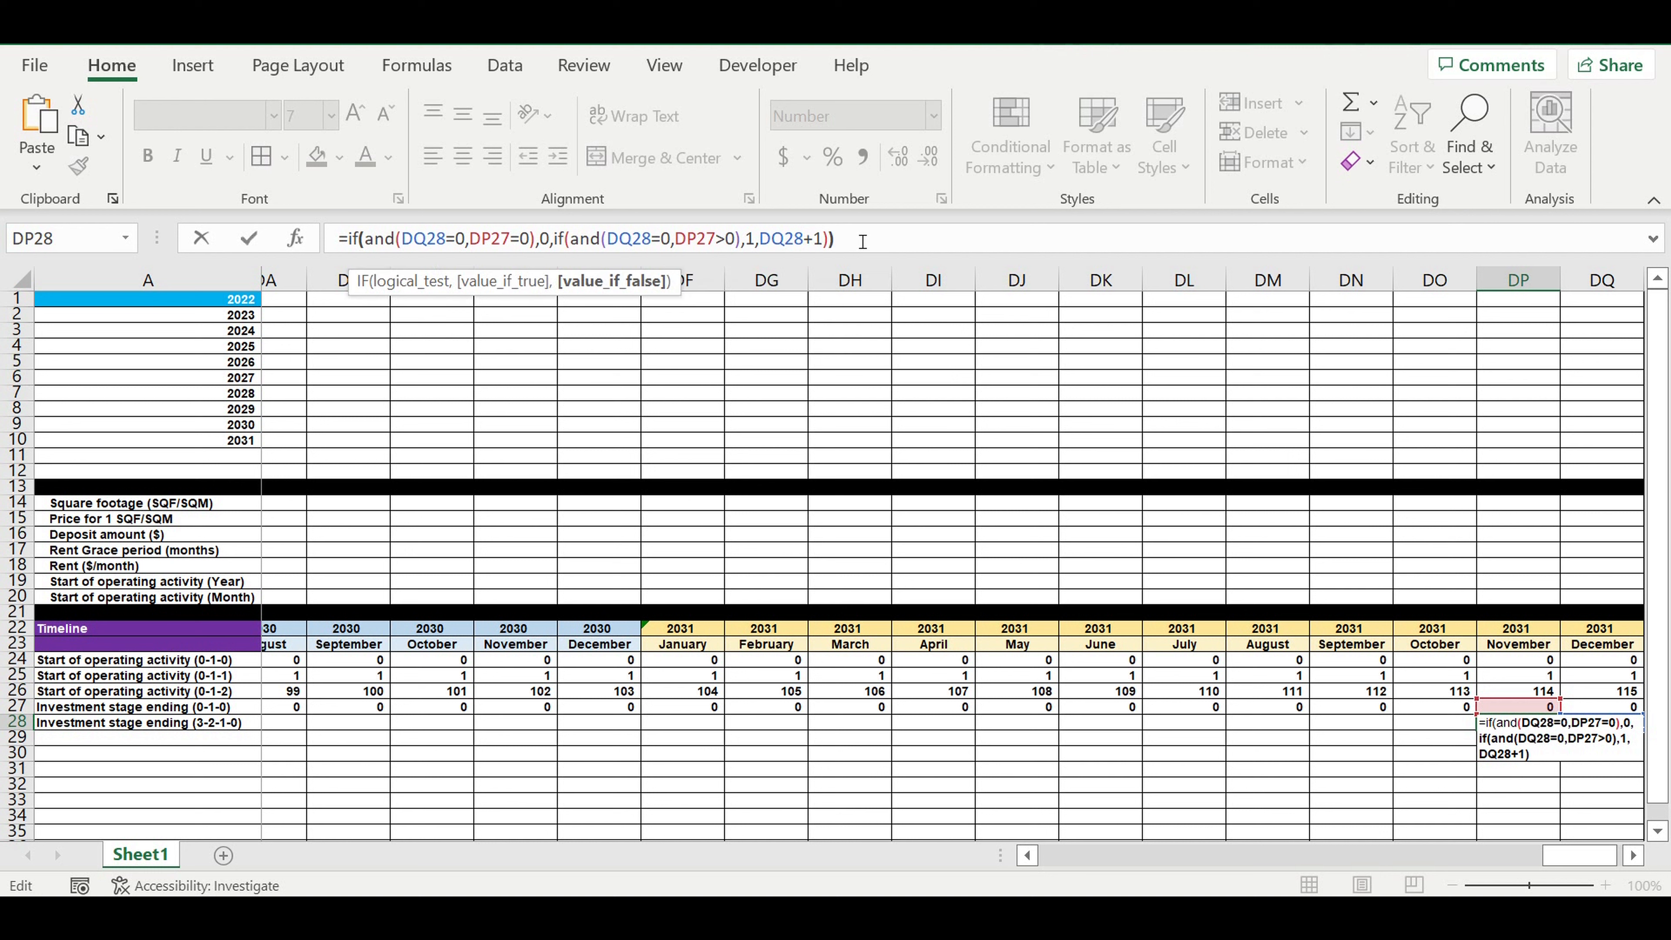
{"action": "key", "text": "Return"}
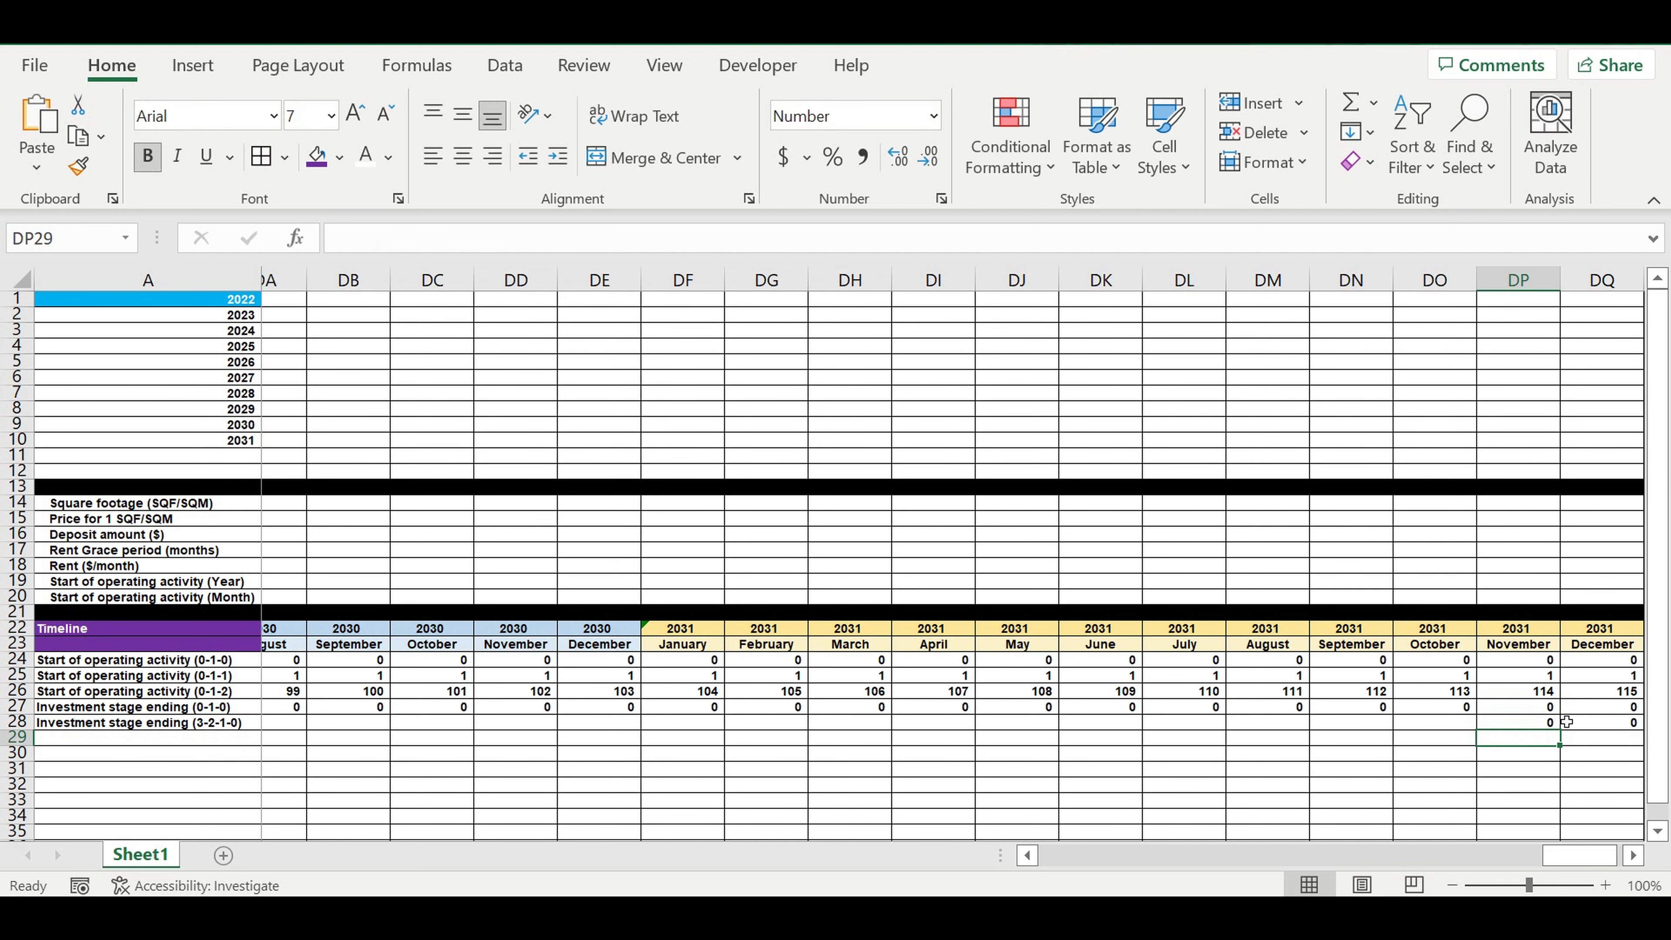
- Fill the DP28 formula backwards along row 28 to January 2022 in B28
{"action": "left_click", "coordinate": [1543, 726]}
{"action": "left_click_drag", "start_coordinate": [1569, 736], "coordinate": [290, 823]}
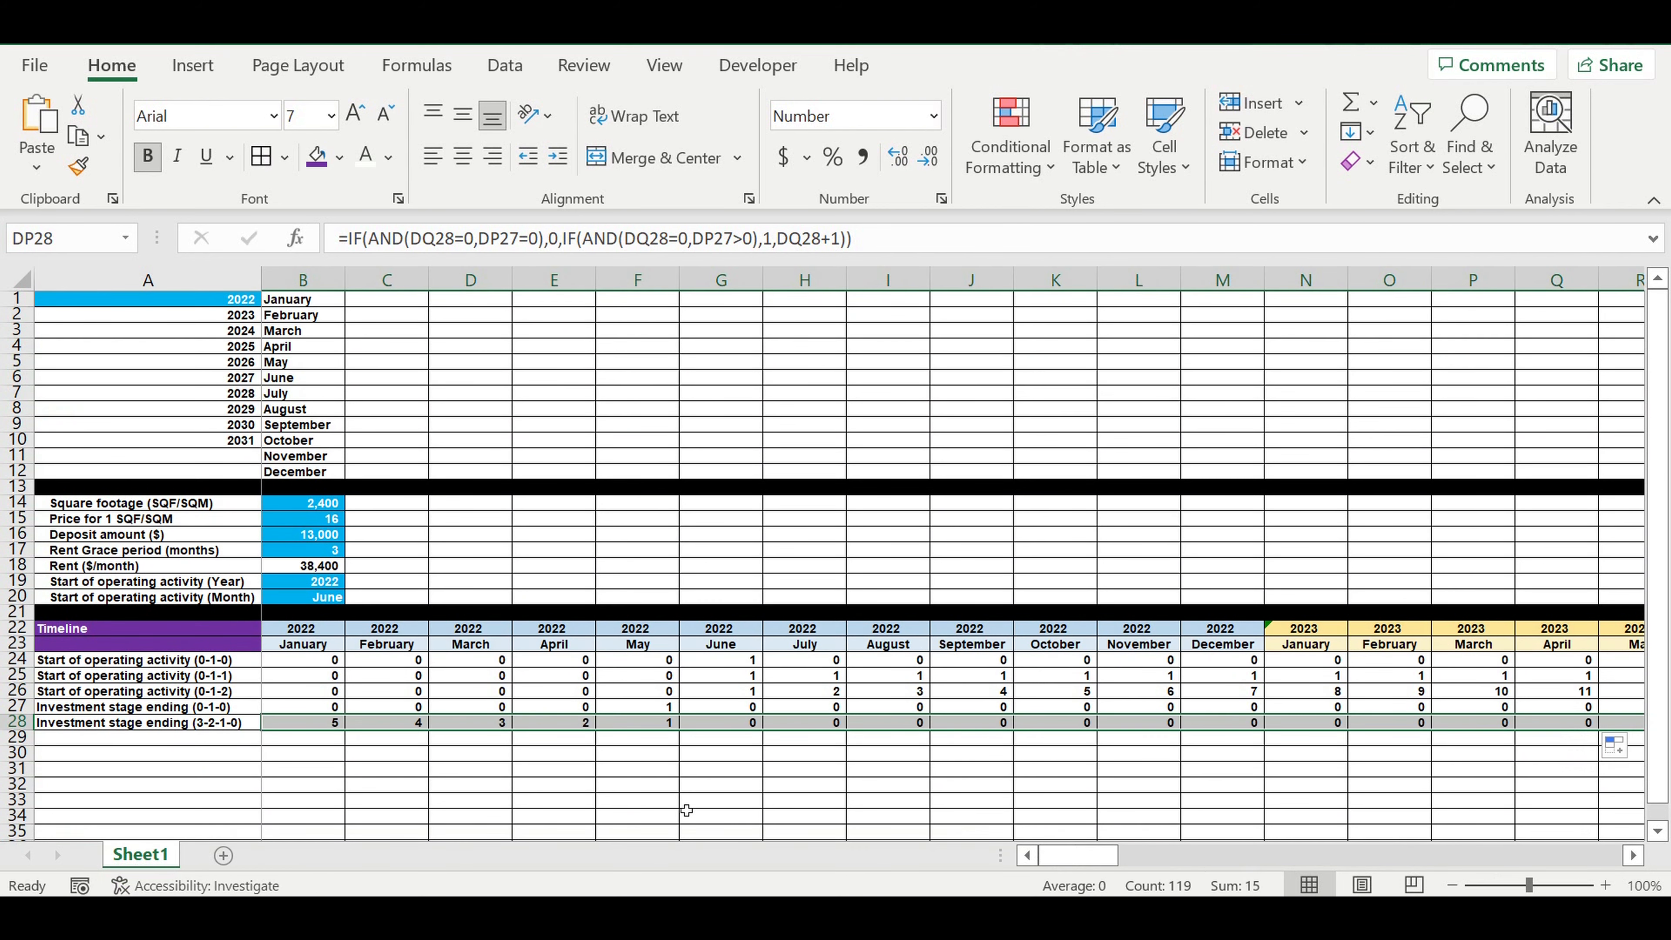
{"action": "left_click", "coordinate": [632, 800]}
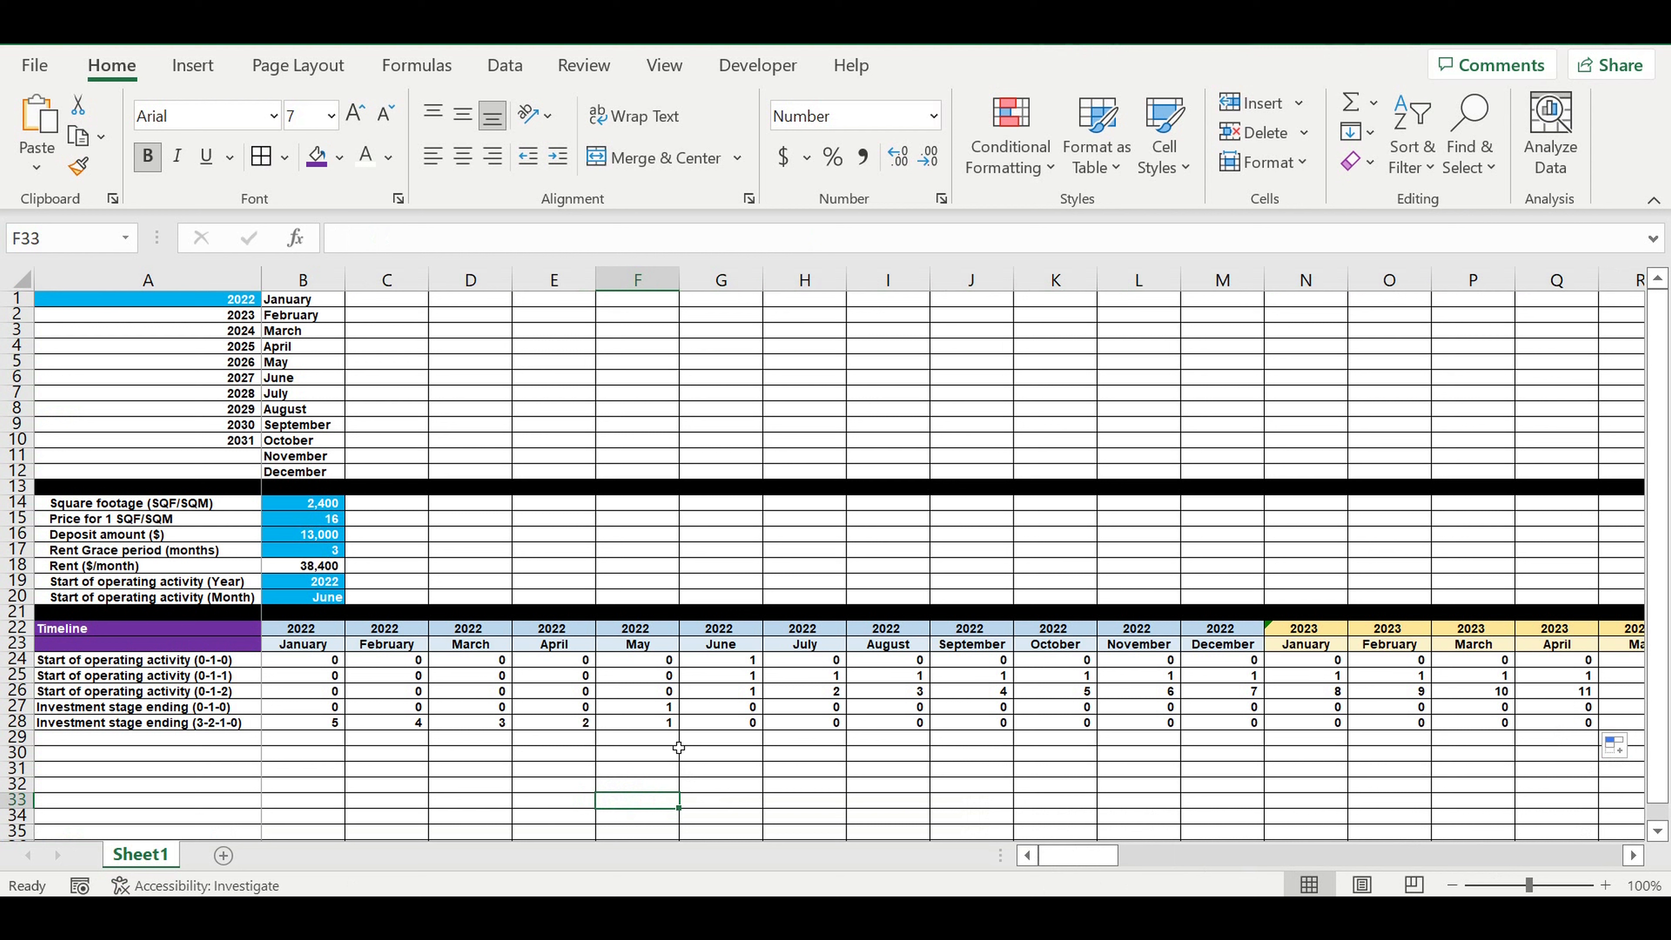
- Insert a new row above the black separator row 21 and select its label cell A21
{"action": "left_click", "coordinate": [389, 593]}
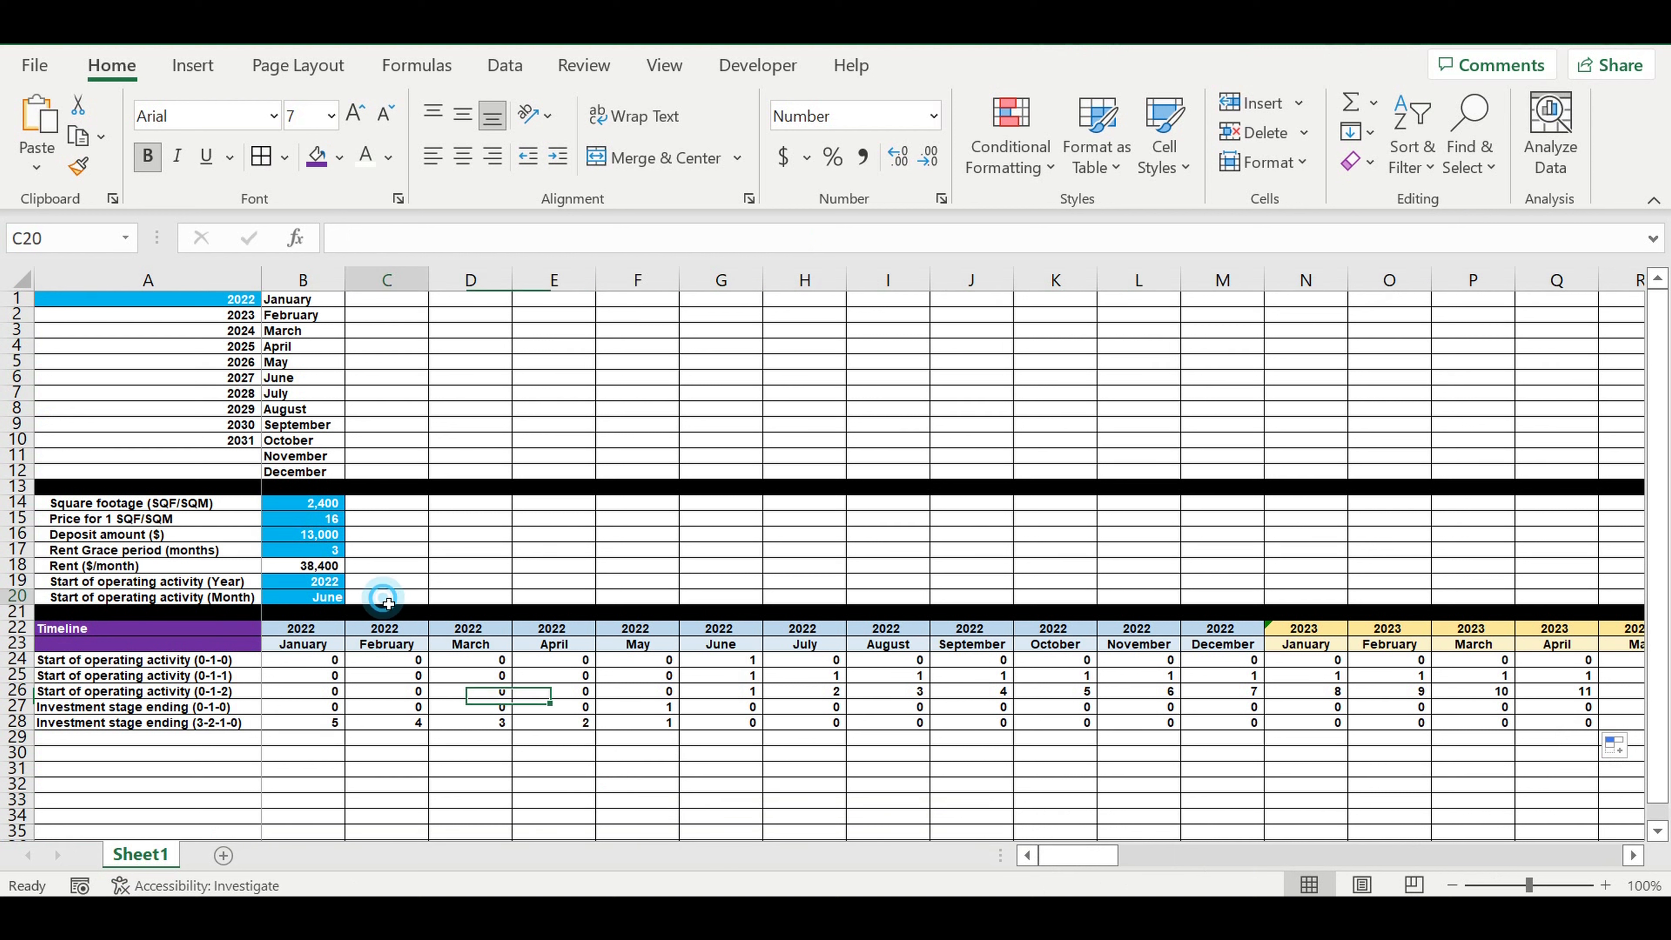
{"action": "left_click", "coordinate": [15, 612]}
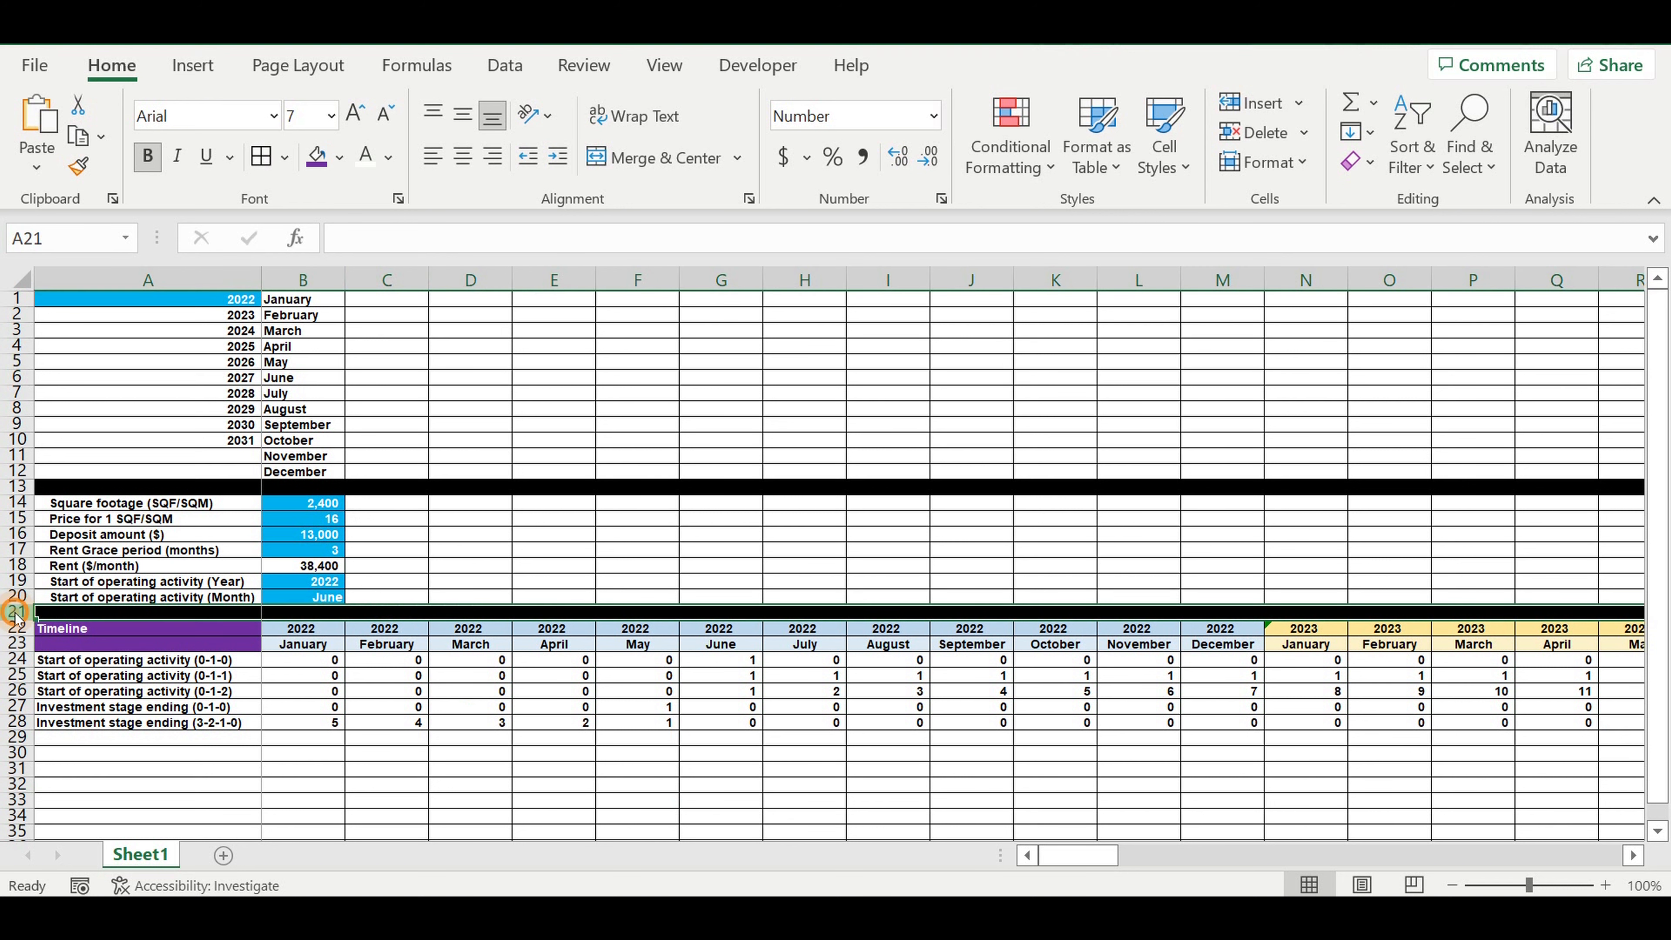
{"action": "right_click", "coordinate": [14, 612]}
{"action": "left_click", "coordinate": [93, 357]}
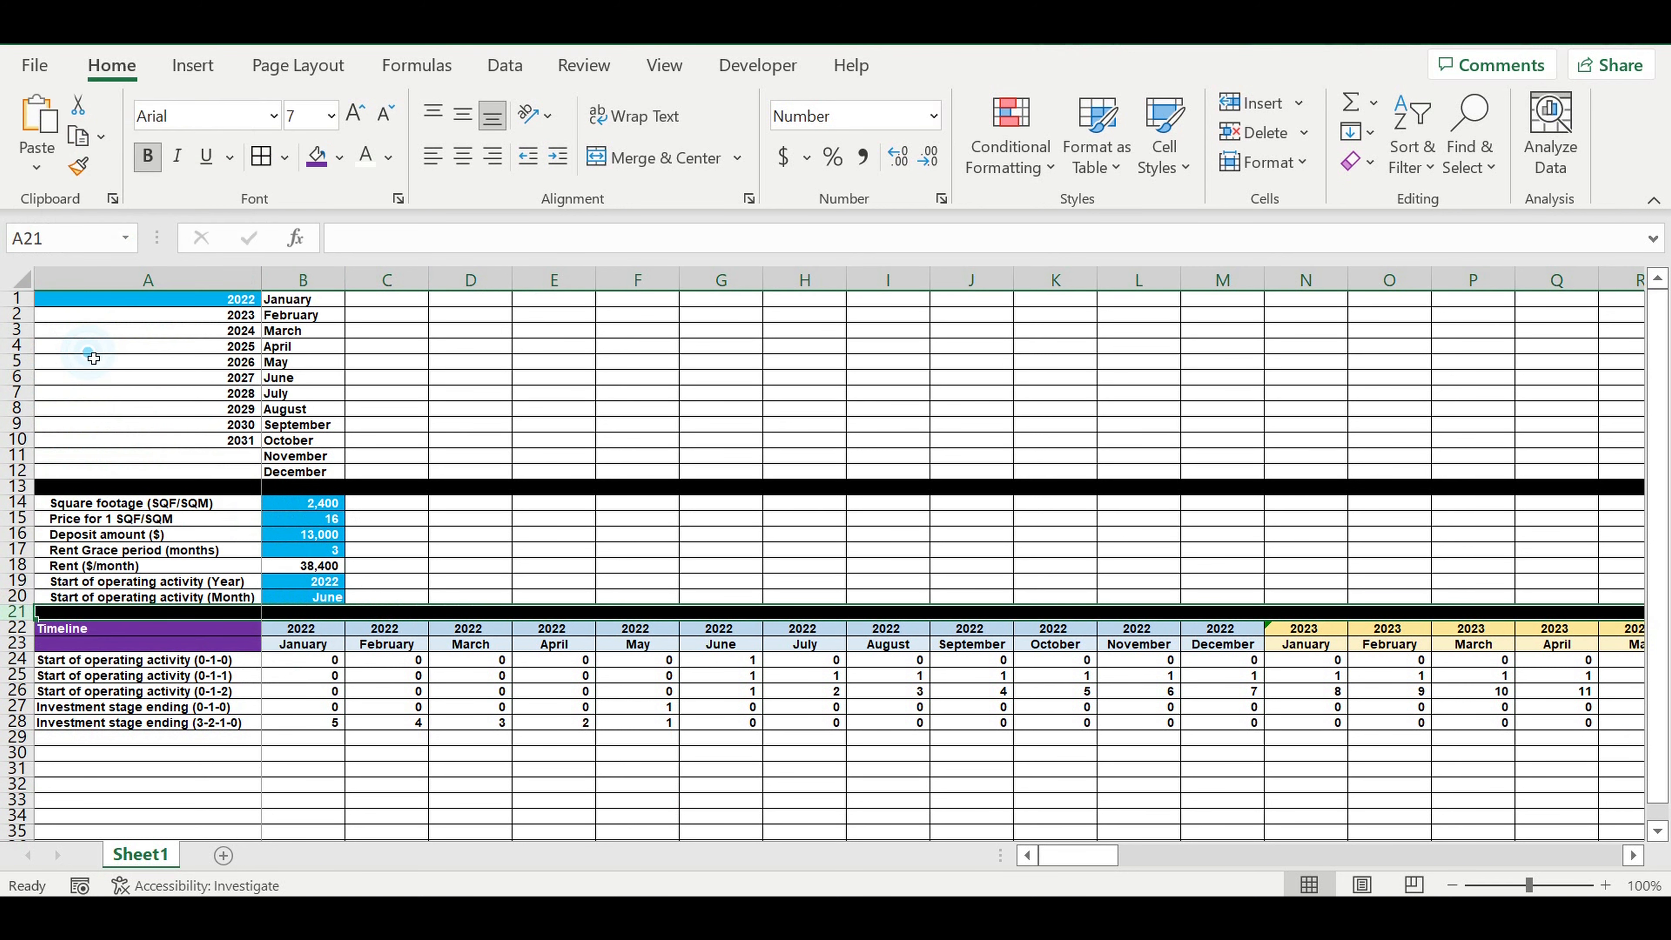
{"action": "left_click", "coordinate": [385, 565]}
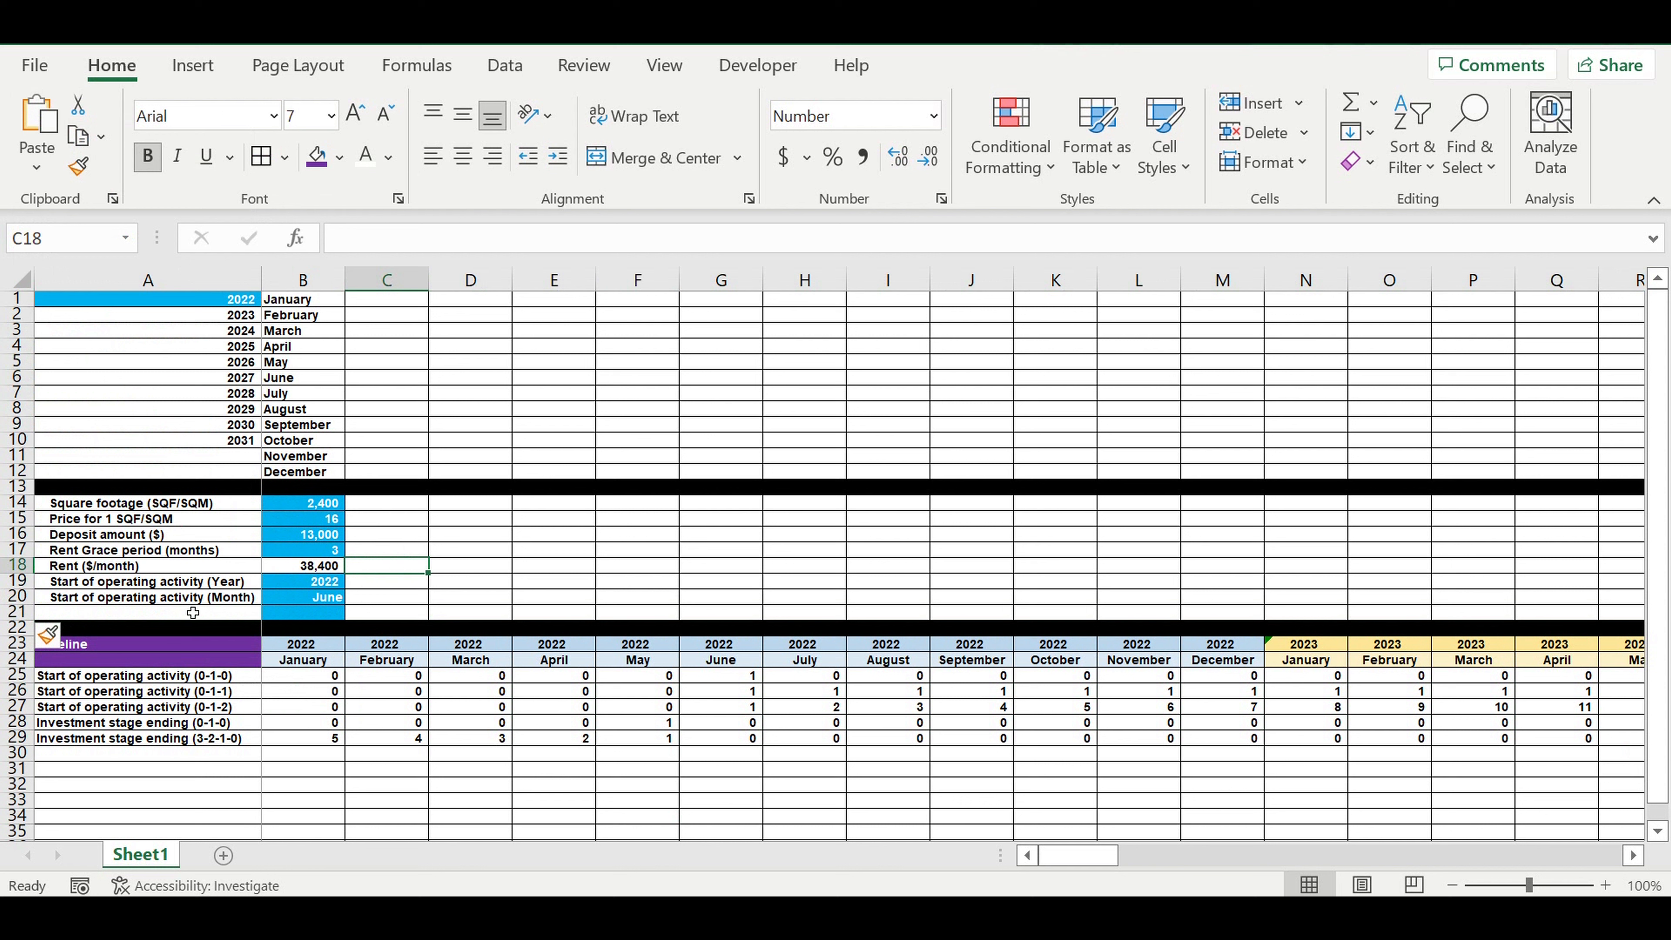
{"action": "left_click", "coordinate": [193, 612]}
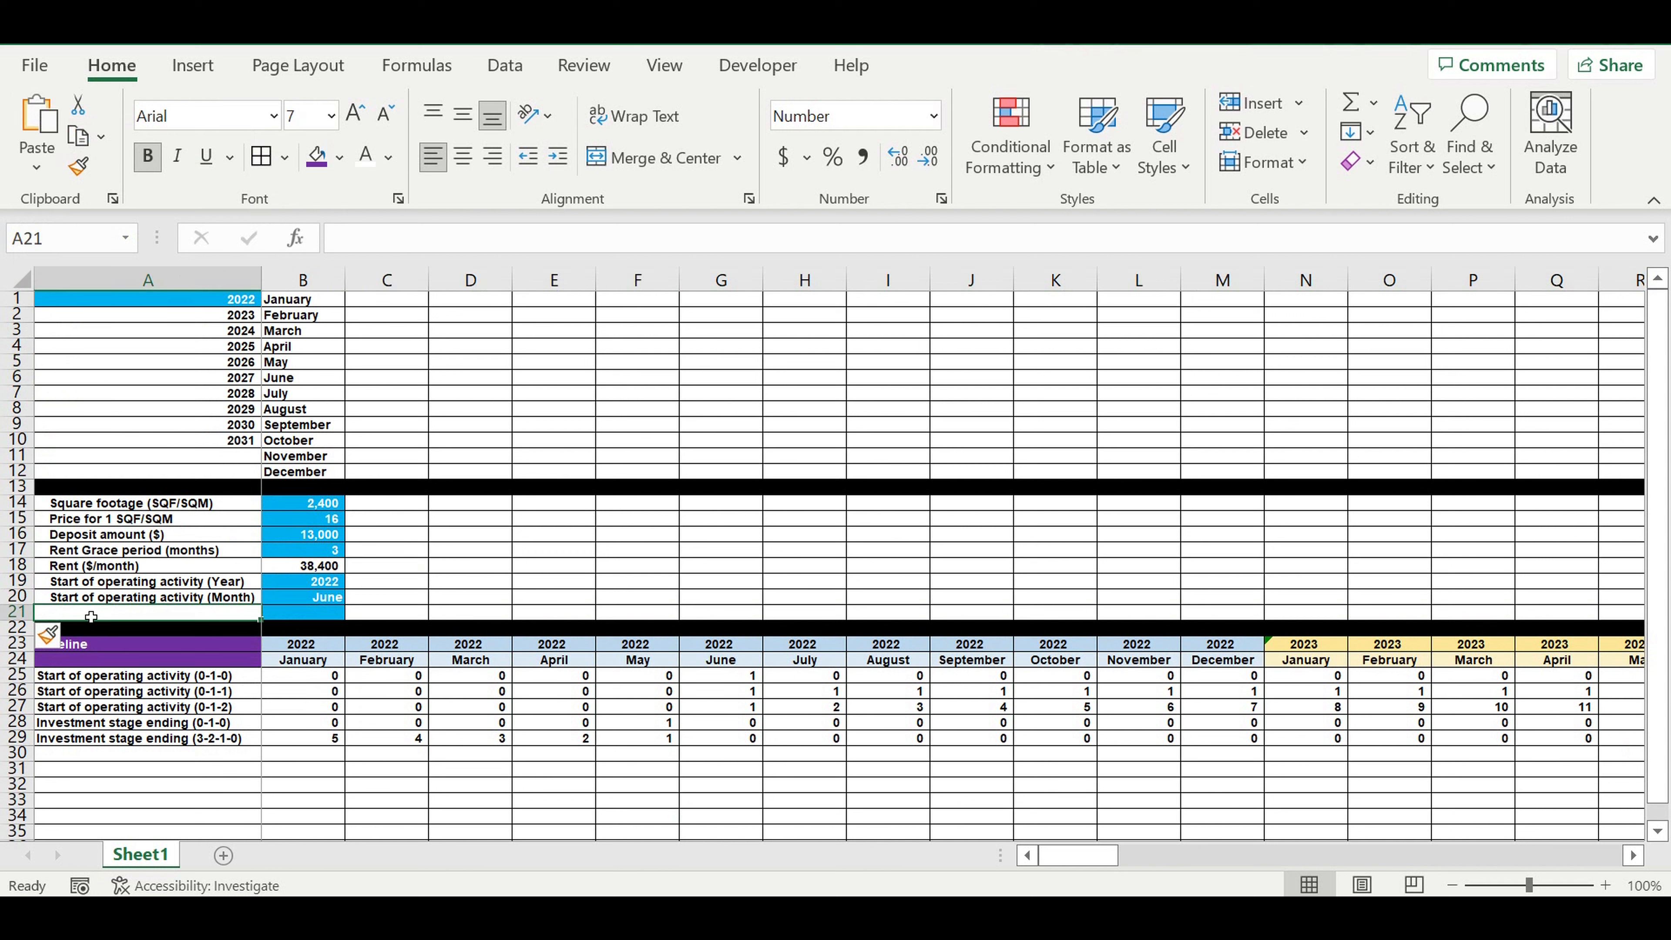
- Label cell A21 as Investment stage duration (months)
{"action": "type", "text": "Investment stage duration"}
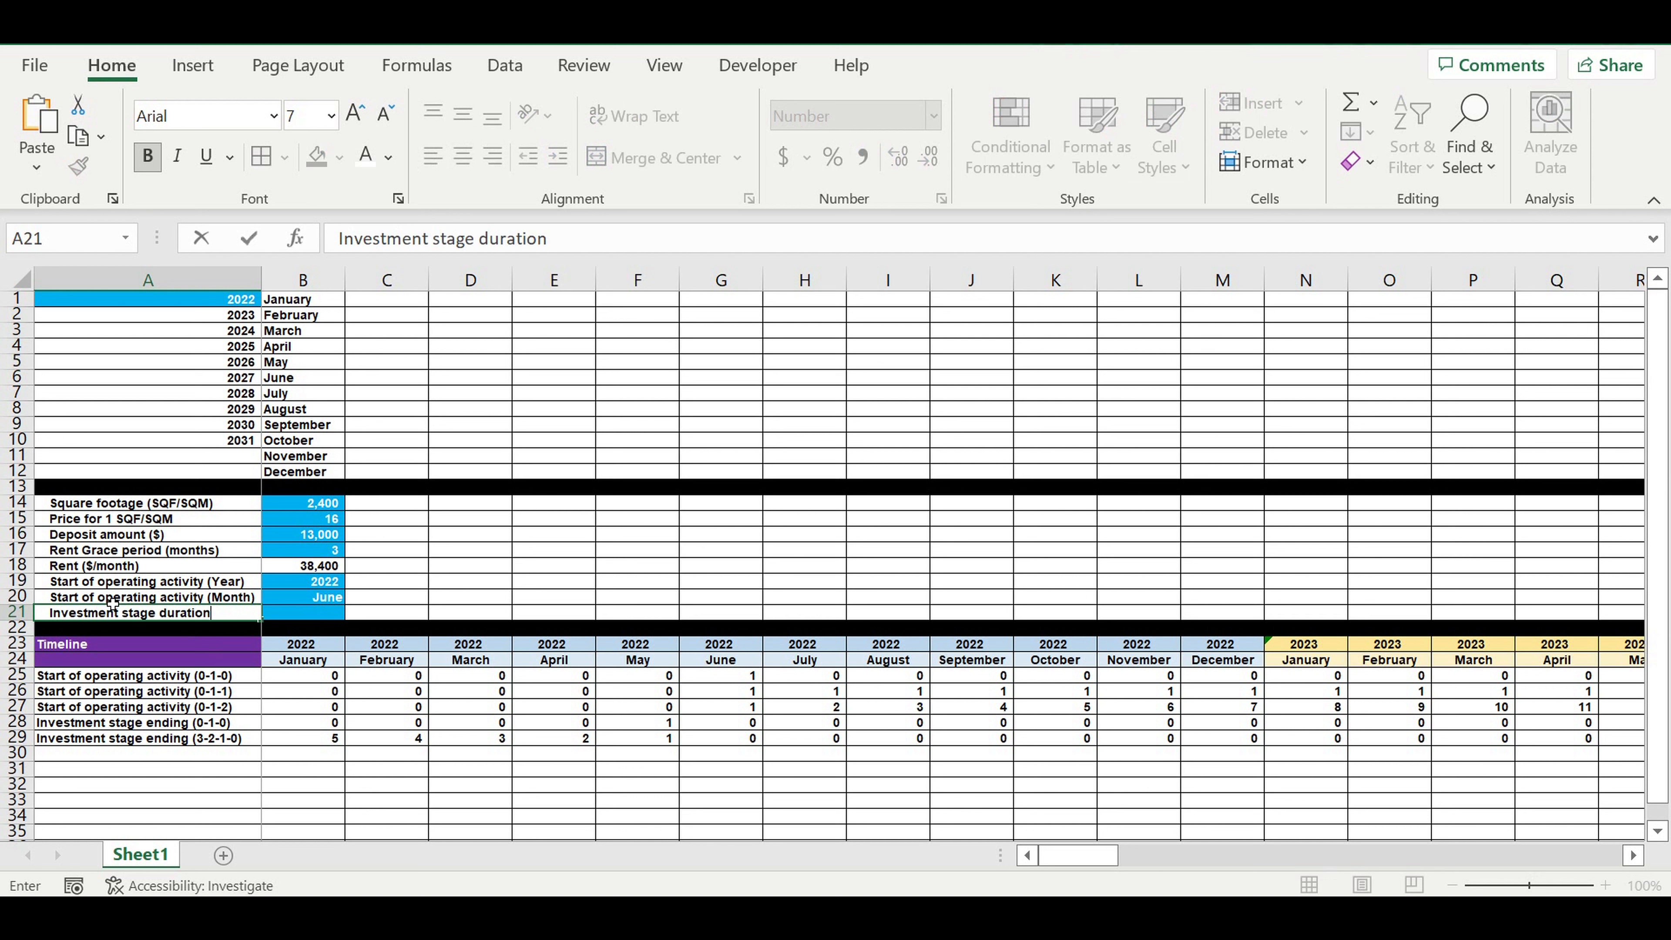
{"action": "type", "text": " (months)"}
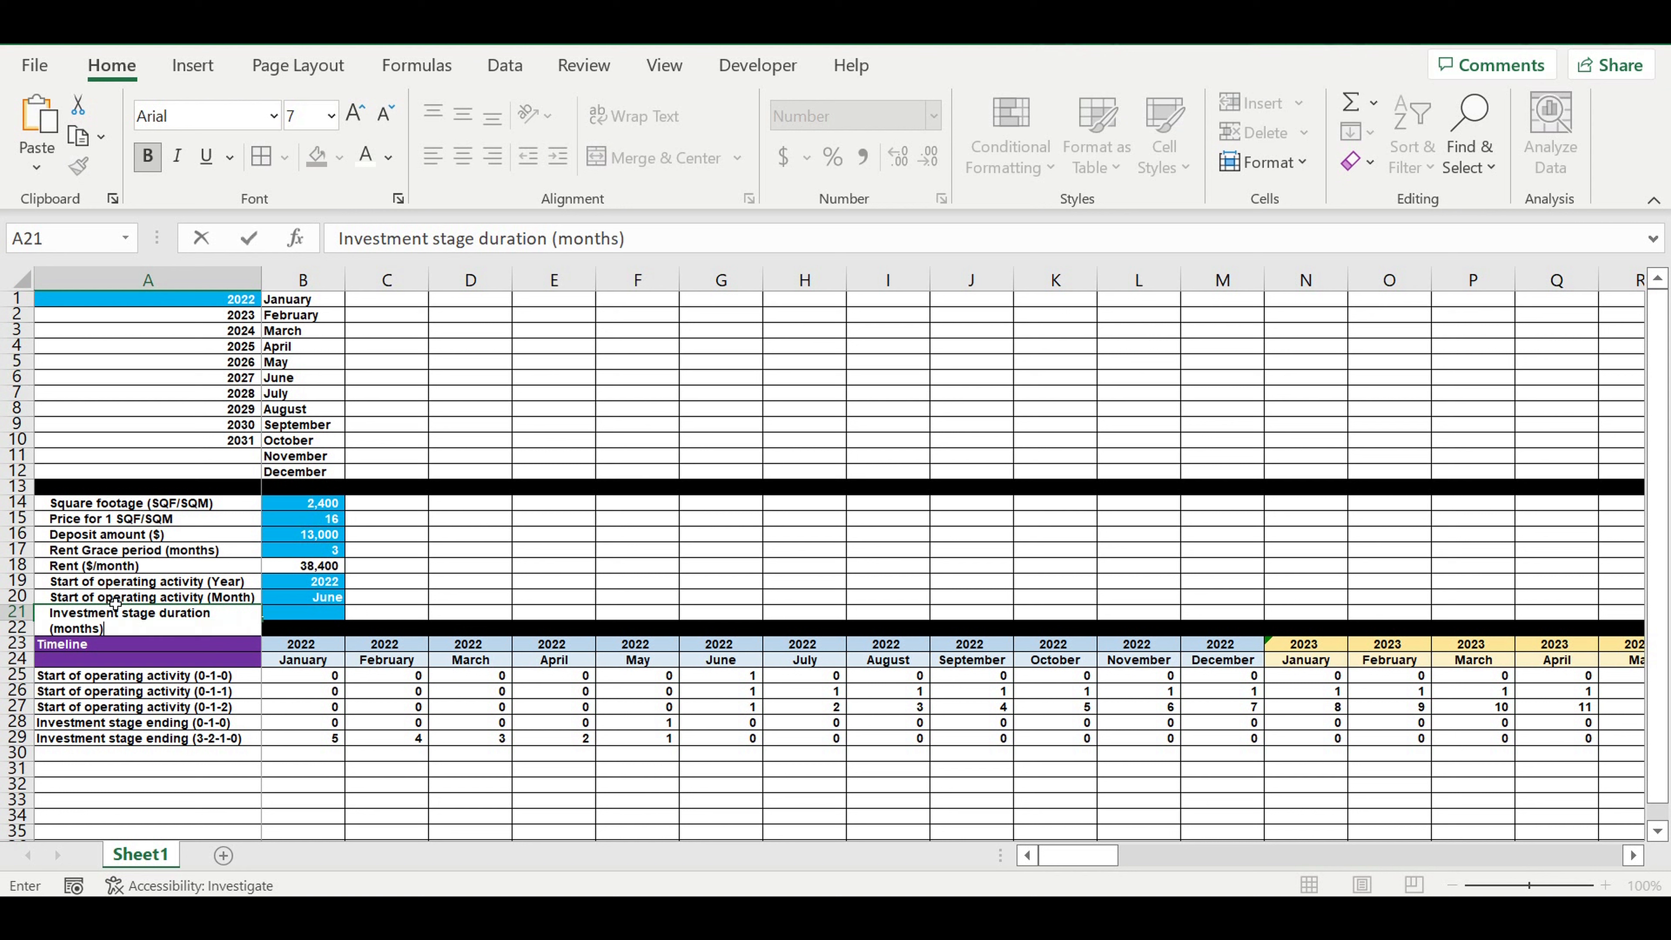
{"action": "key", "text": "Return"}
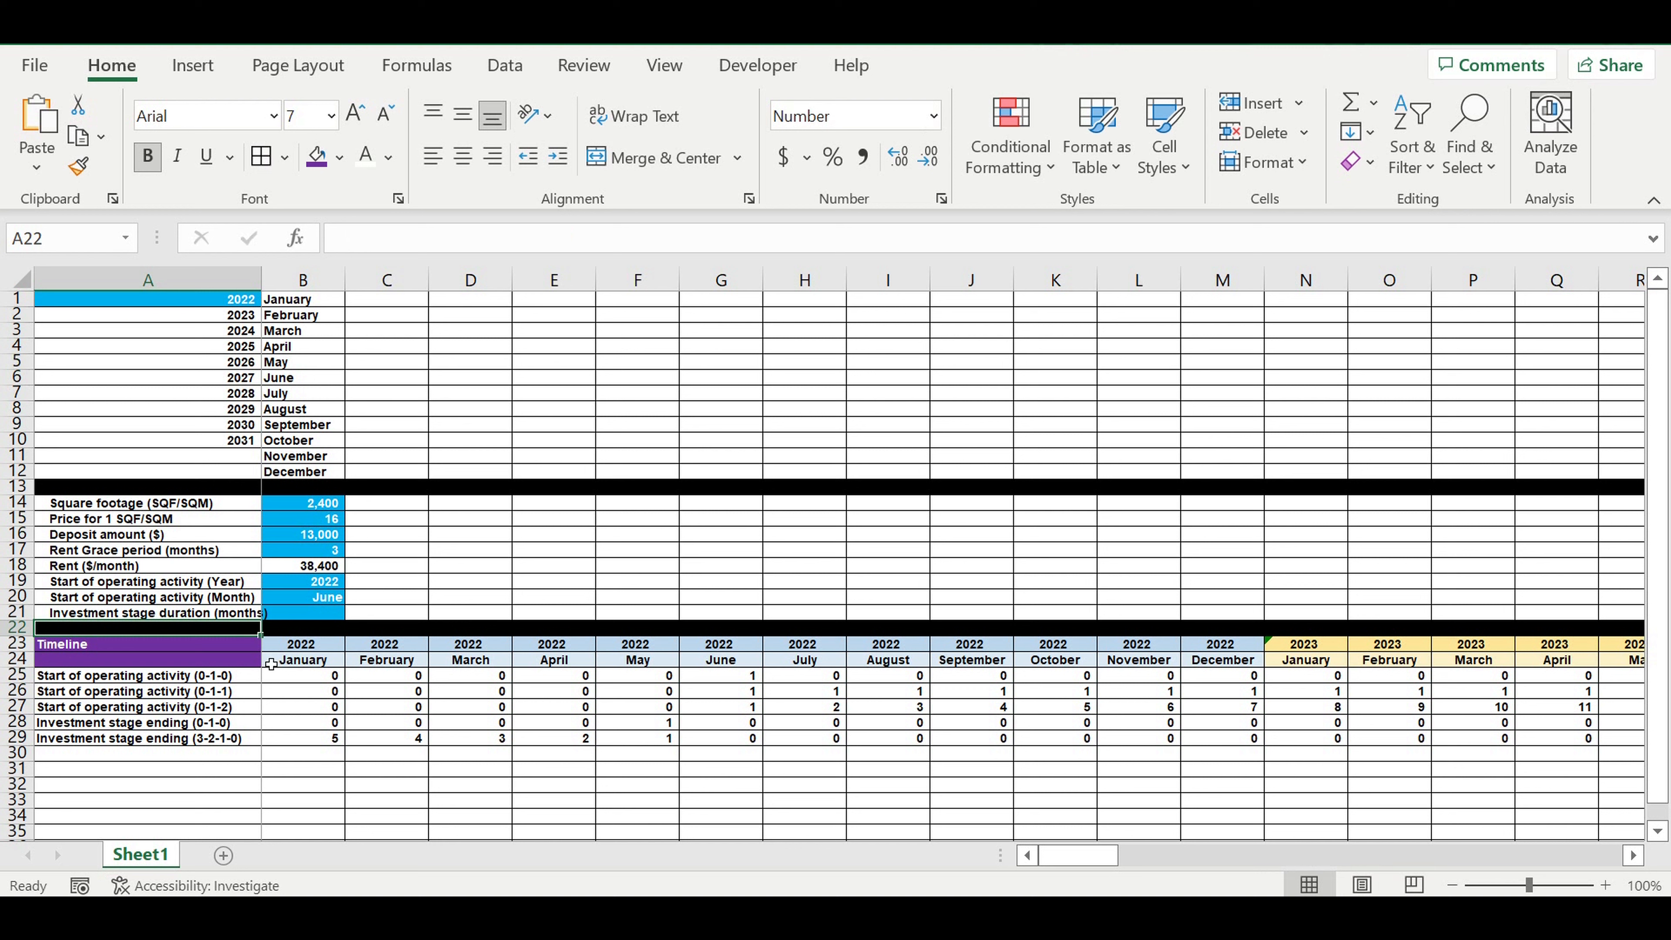
- Try to enter 3 as the investment stage duration in B21
{"action": "left_click", "coordinate": [322, 614]}
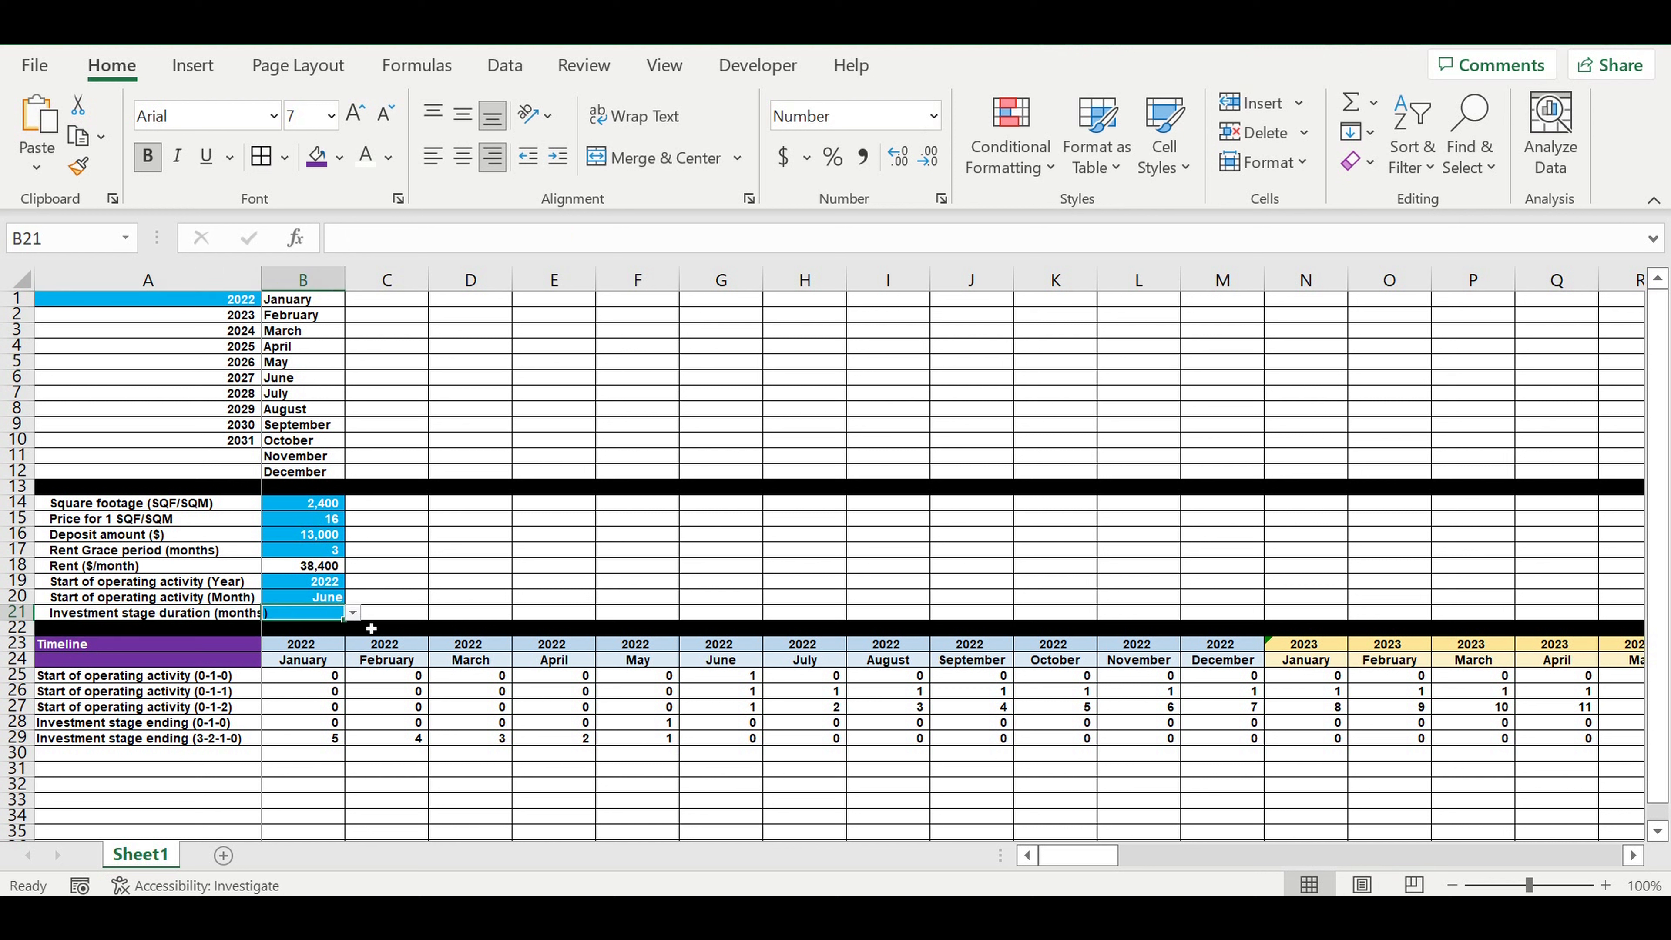
{"action": "type", "text": "3"}
{"action": "key", "text": "Return"}
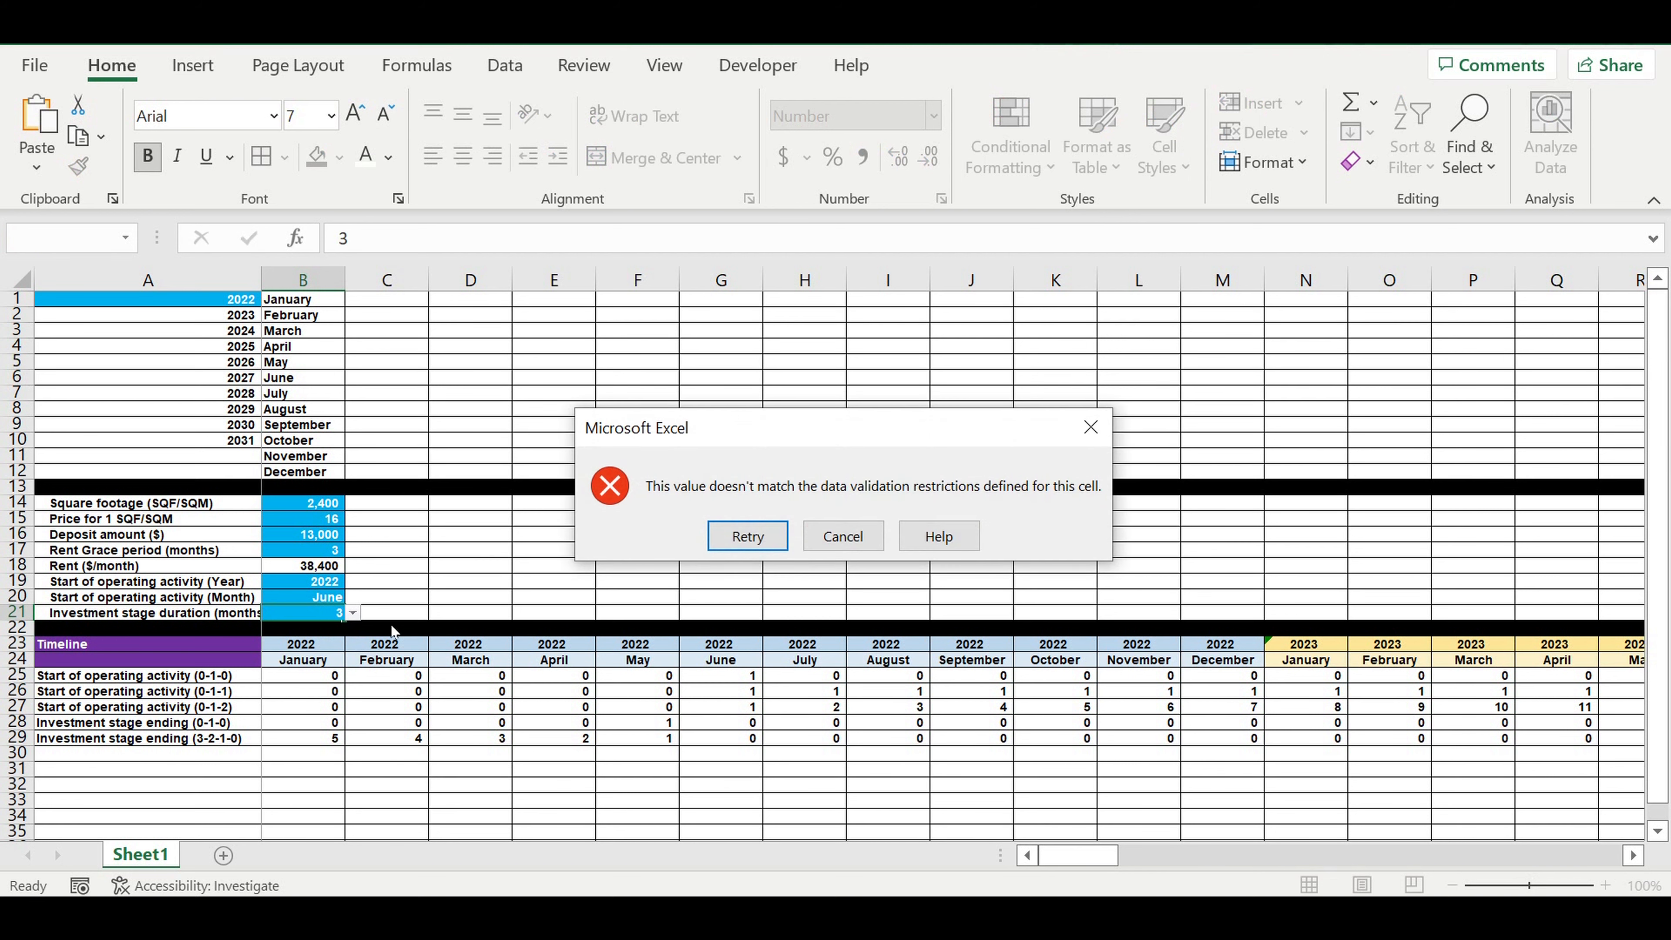
{"action": "left_click", "coordinate": [854, 536]}
- Overwrite B21 with the blank, unrestricted cell C21 and enter 3 as the investment stage duration
{"action": "left_click", "coordinate": [408, 617]}
{"action": "left_click_drag", "start_coordinate": [429, 619], "coordinate": [307, 622]}
{"action": "left_click", "coordinate": [470, 586]}
{"action": "left_click", "coordinate": [314, 619]}
{"action": "type", "text": "3"}
{"action": "left_click", "coordinate": [476, 599]}
- Fill the duration input cell B21 with the standard light blue colour used for the other inputs
{"action": "left_click", "coordinate": [314, 616]}
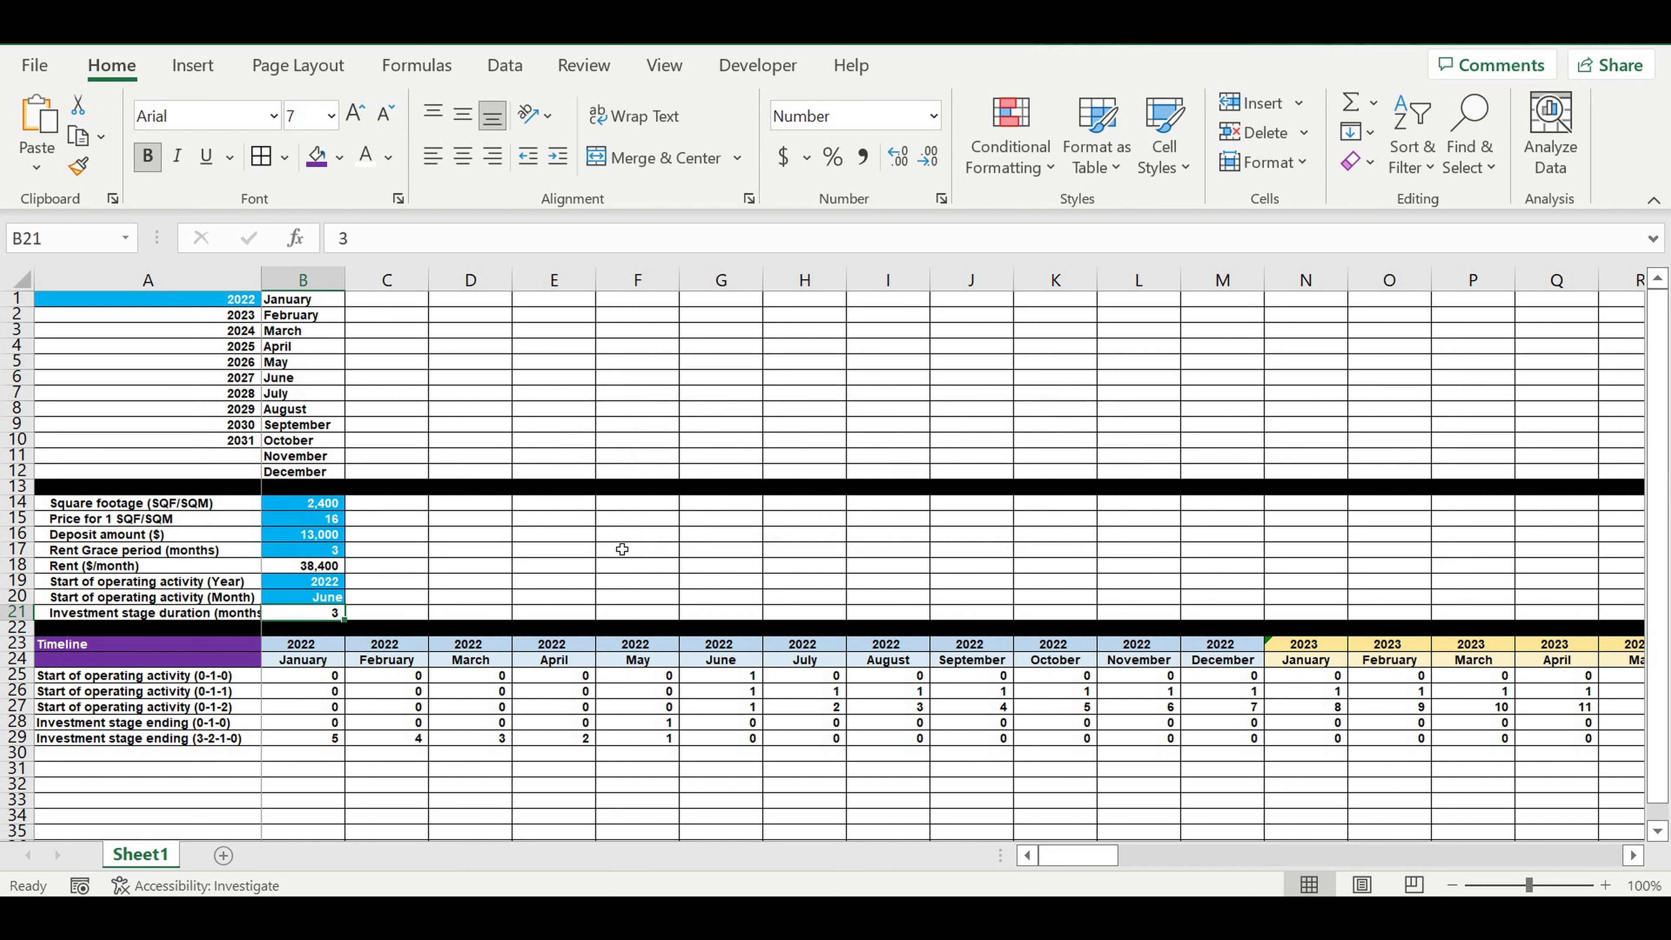
{"action": "left_click", "coordinate": [341, 160]}
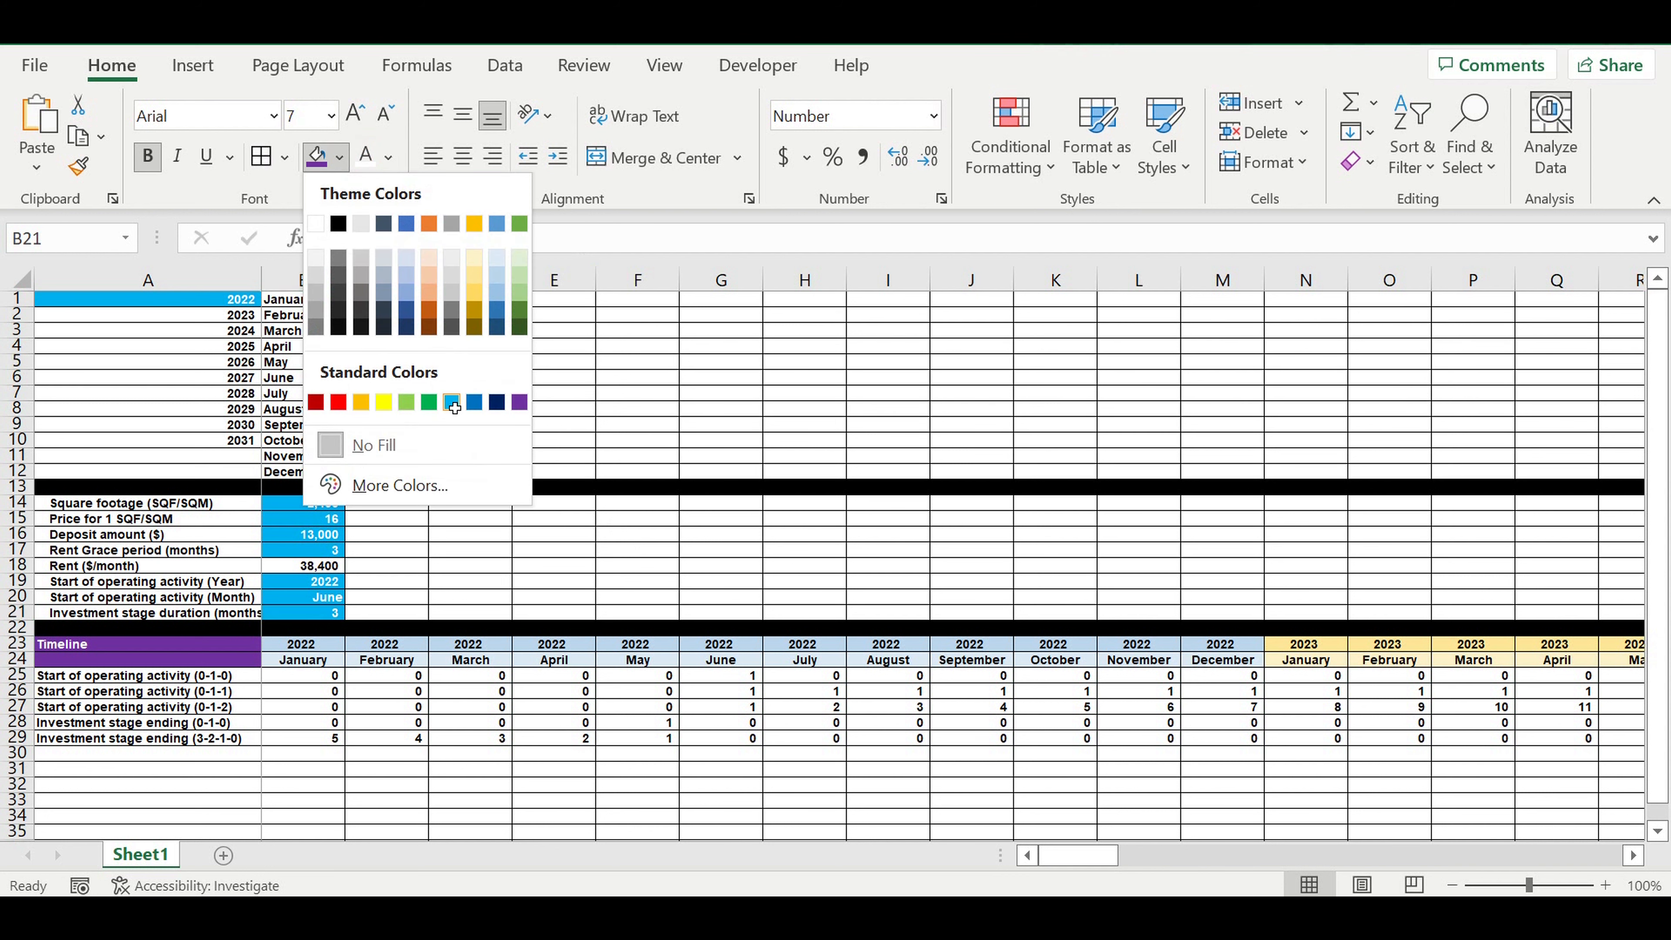
{"action": "left_click", "coordinate": [451, 402]}
{"action": "left_click", "coordinate": [622, 537]}
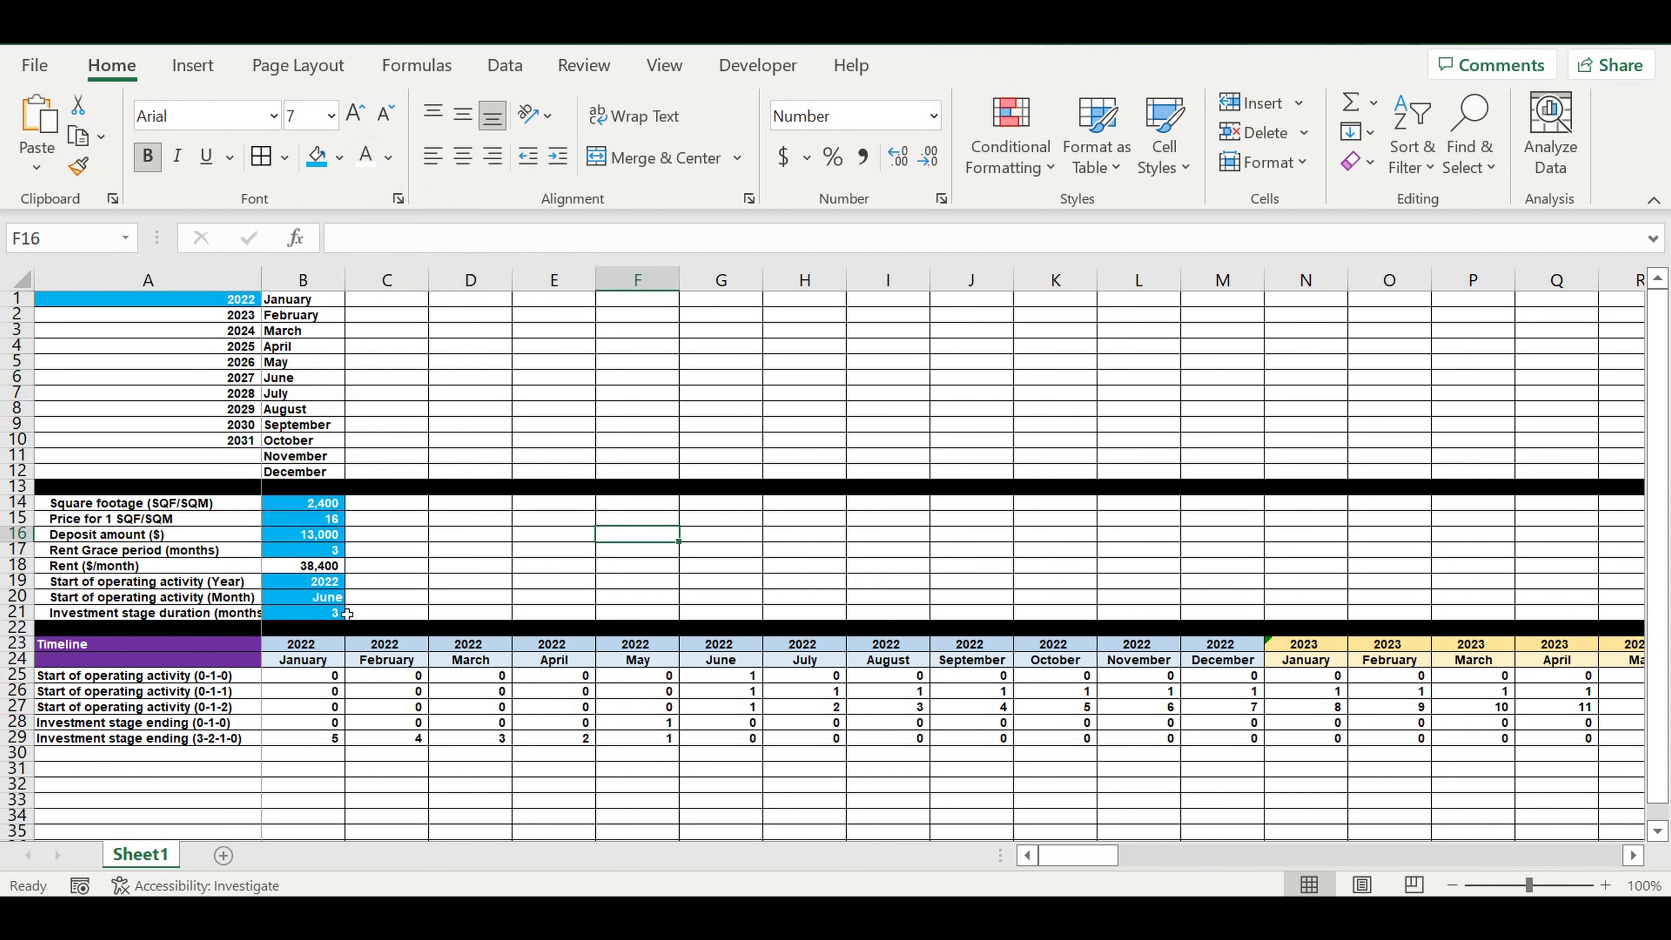
{"action": "left_click", "coordinate": [322, 614]}
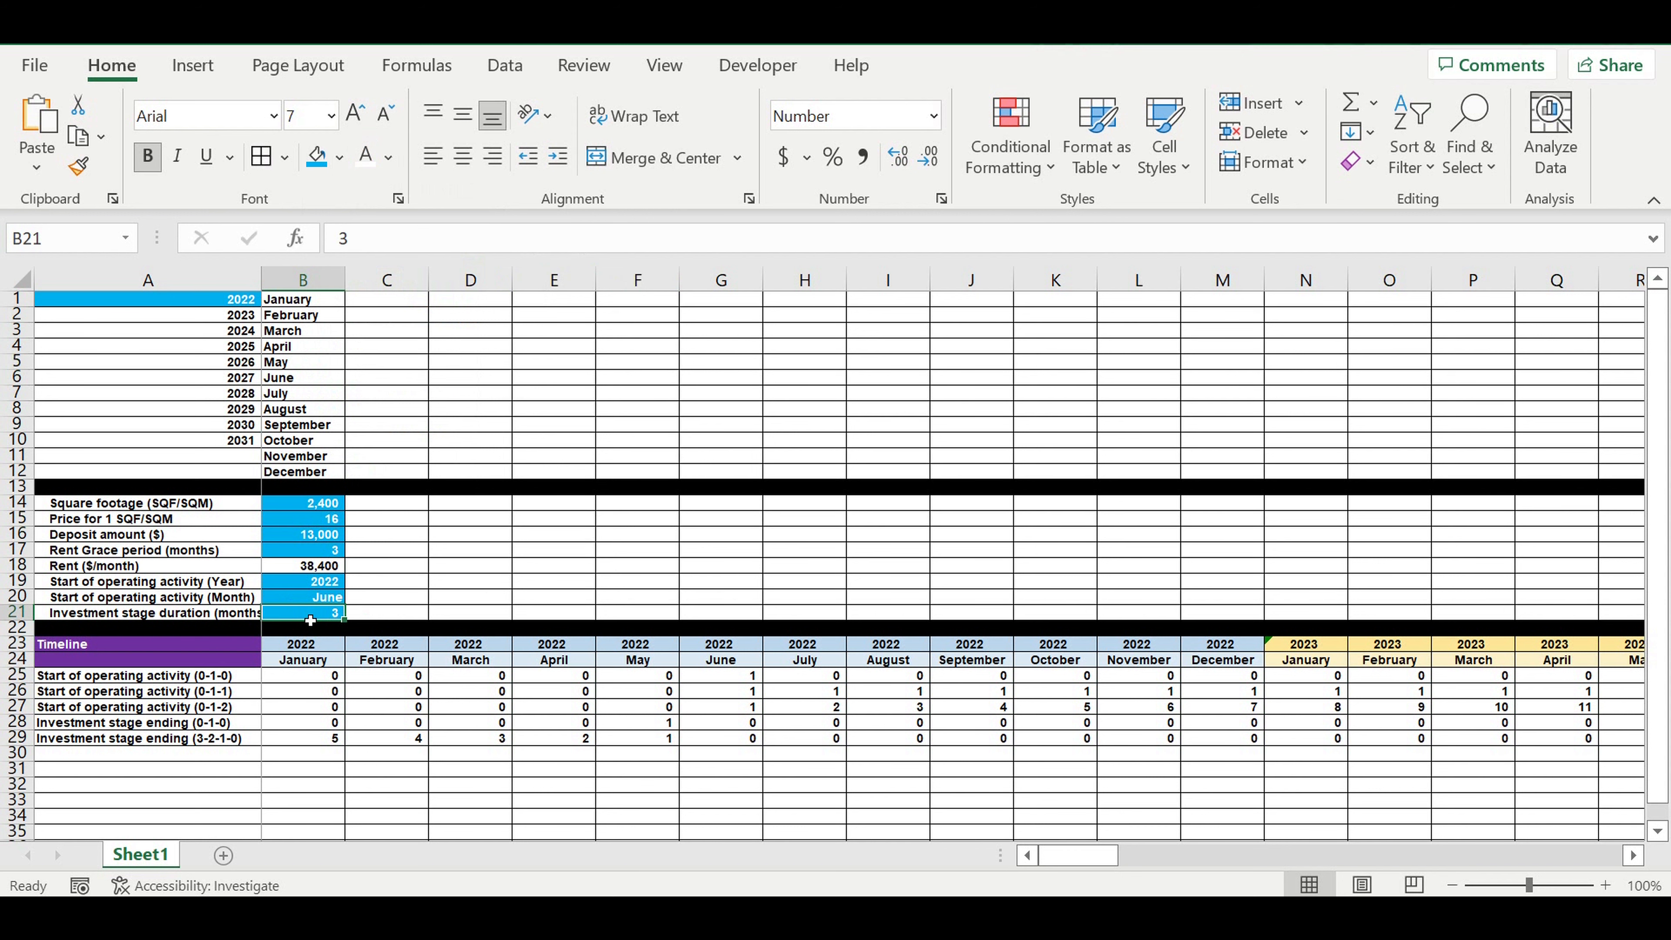
{"action": "left_click", "coordinate": [468, 569]}
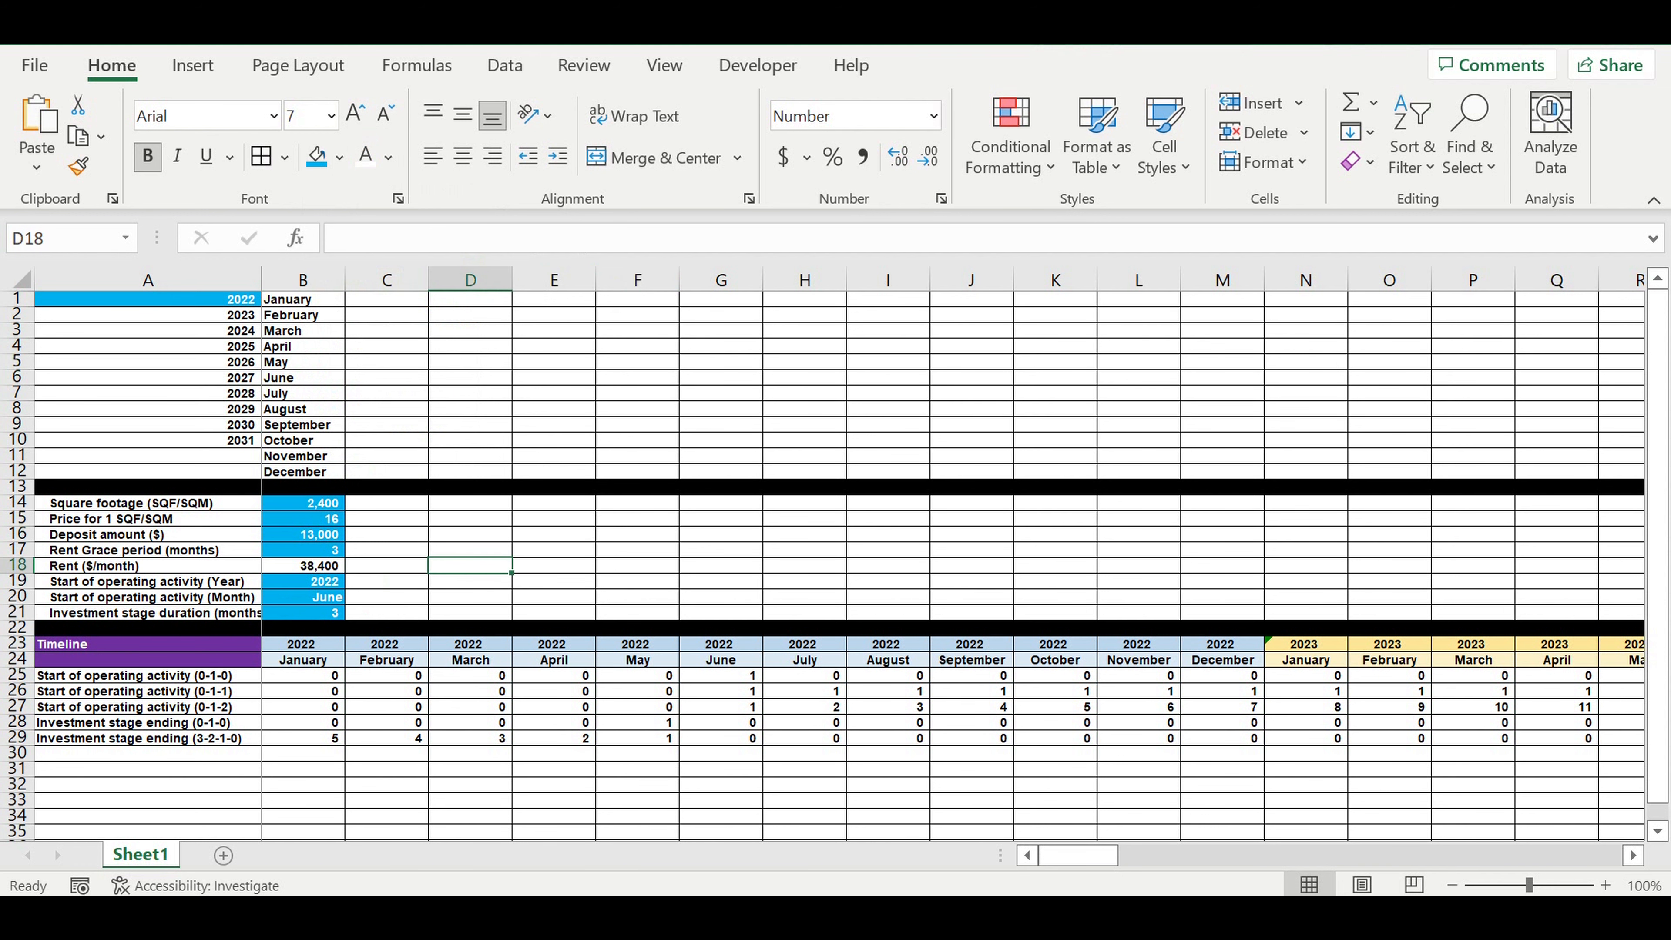
- Label row 30 below the countdown row as Investment stage duration (2-1-0-0) in A30
{"action": "scroll", "coordinate": [564, 736], "scroll_direction": "down", "scroll_amount": 1}
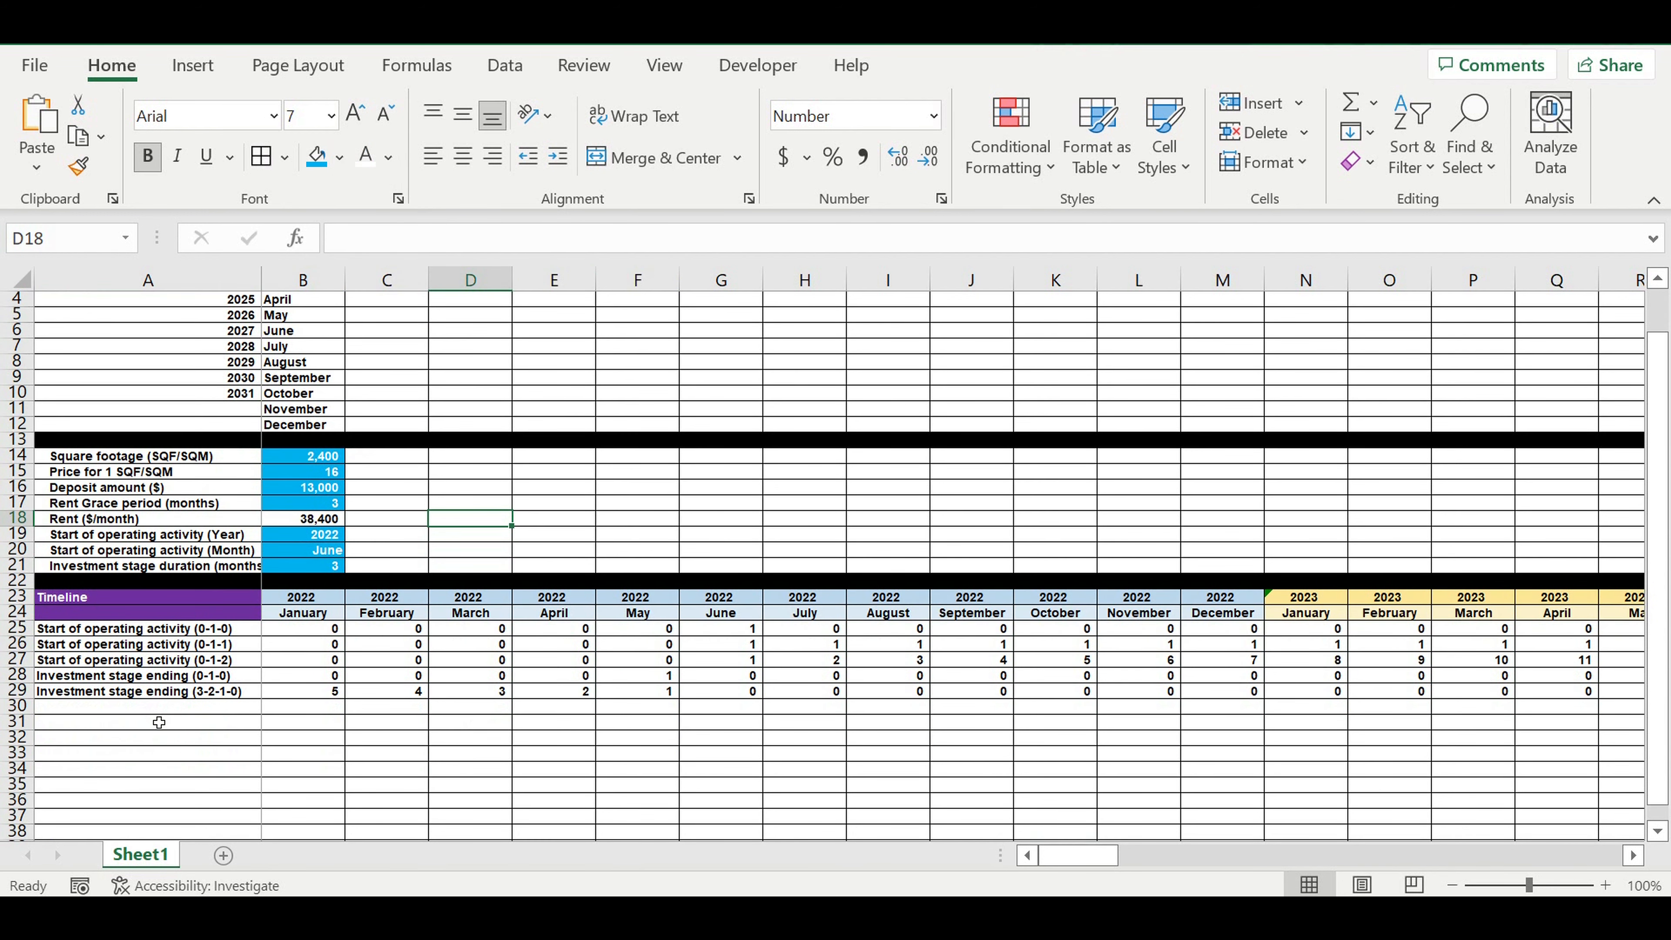
{"action": "left_click", "coordinate": [125, 712]}
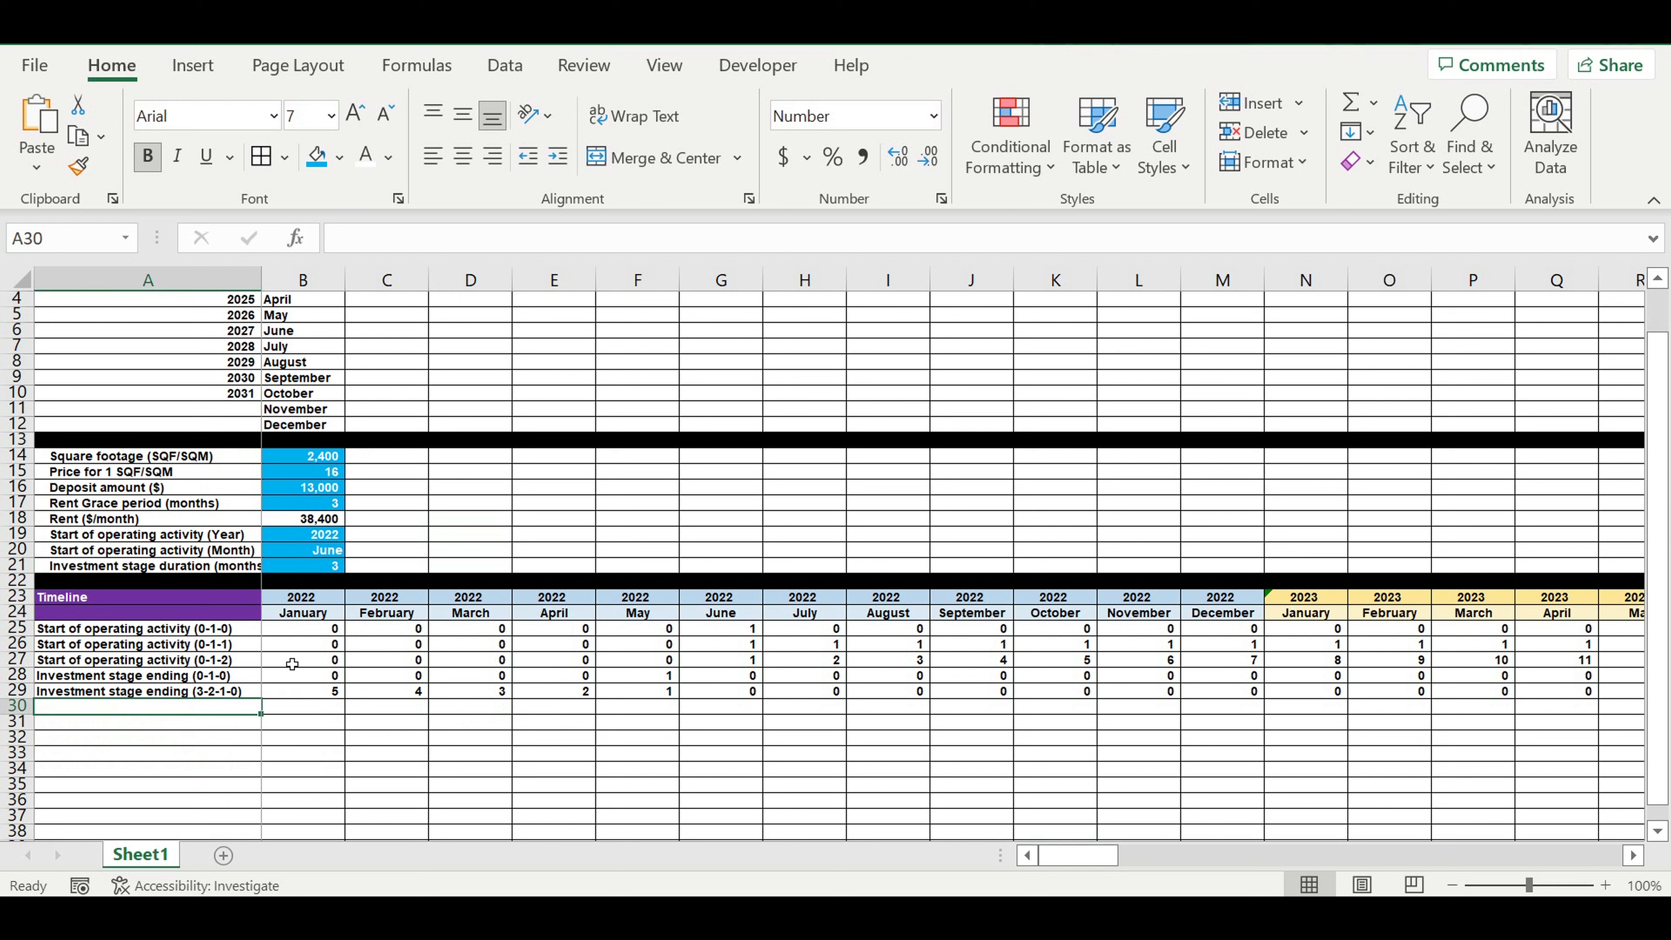
{"action": "type", "text": "Inves"}
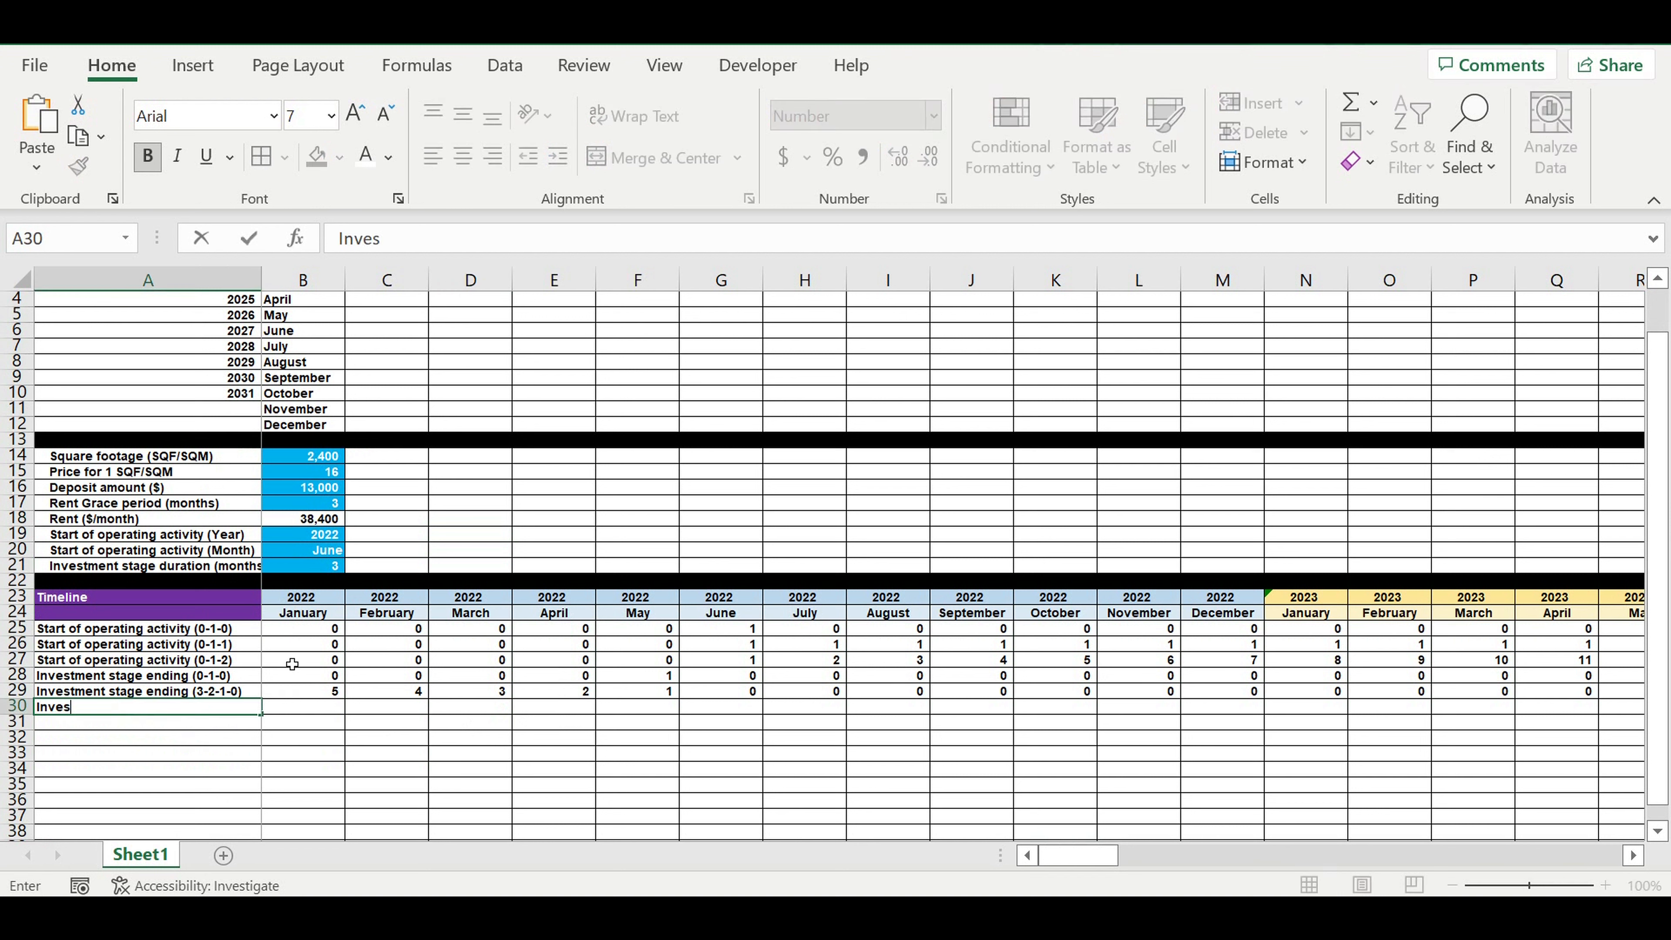
{"action": "type", "text": "tment stage"}
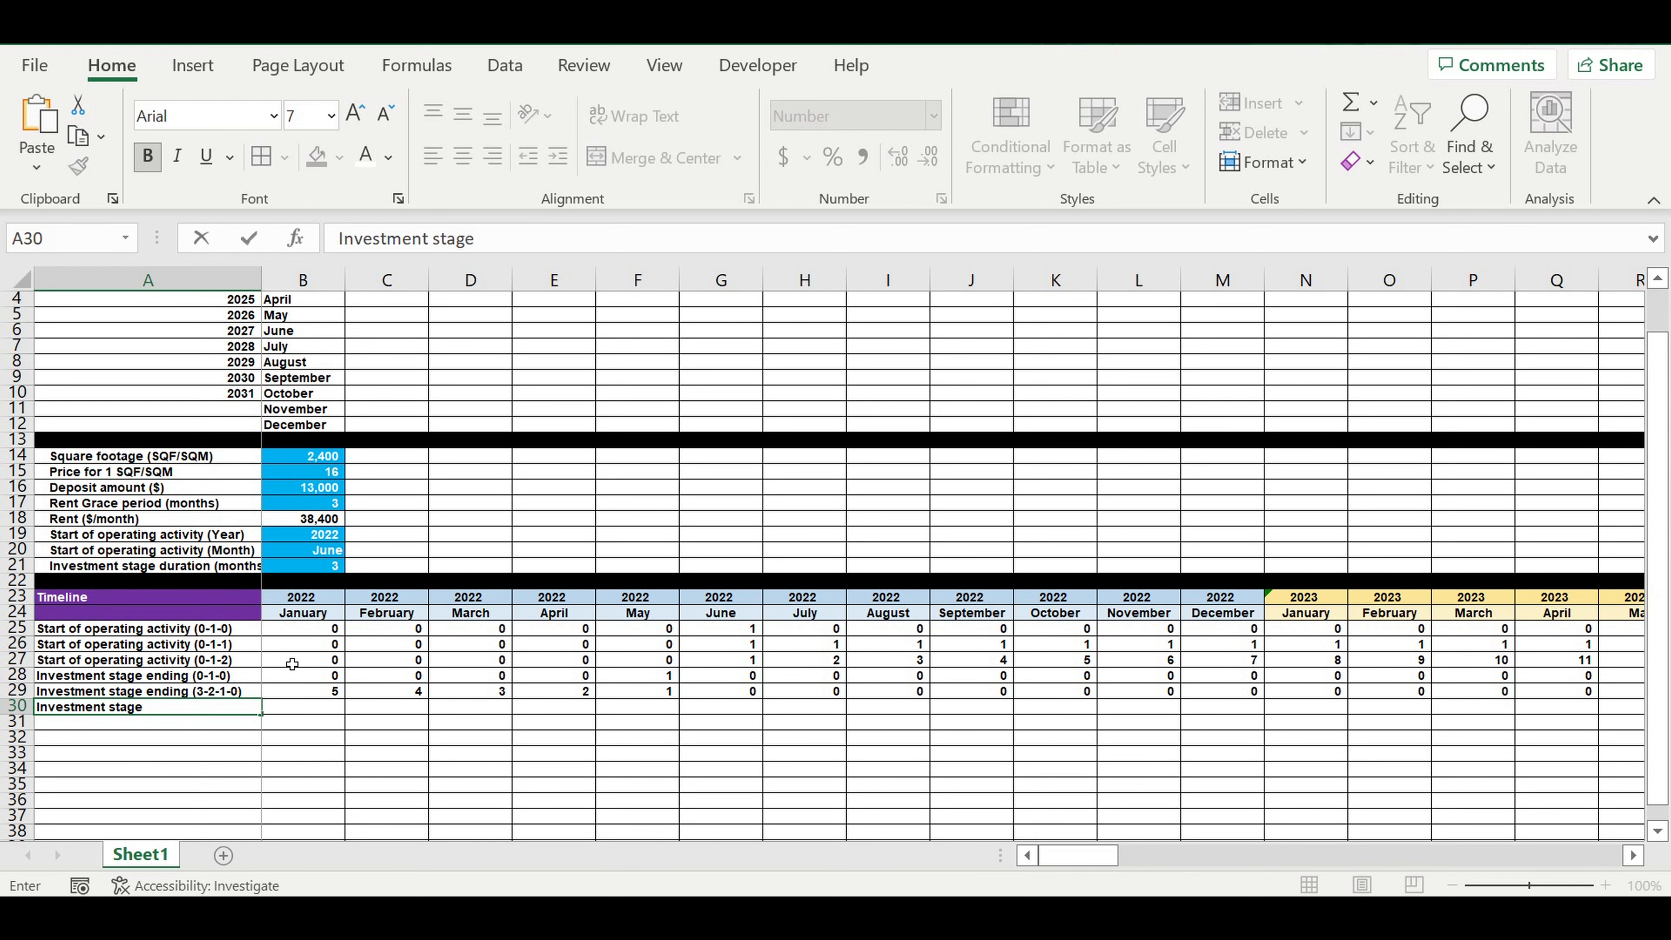
{"action": "type", "text": " duration (2-1-0-0"}
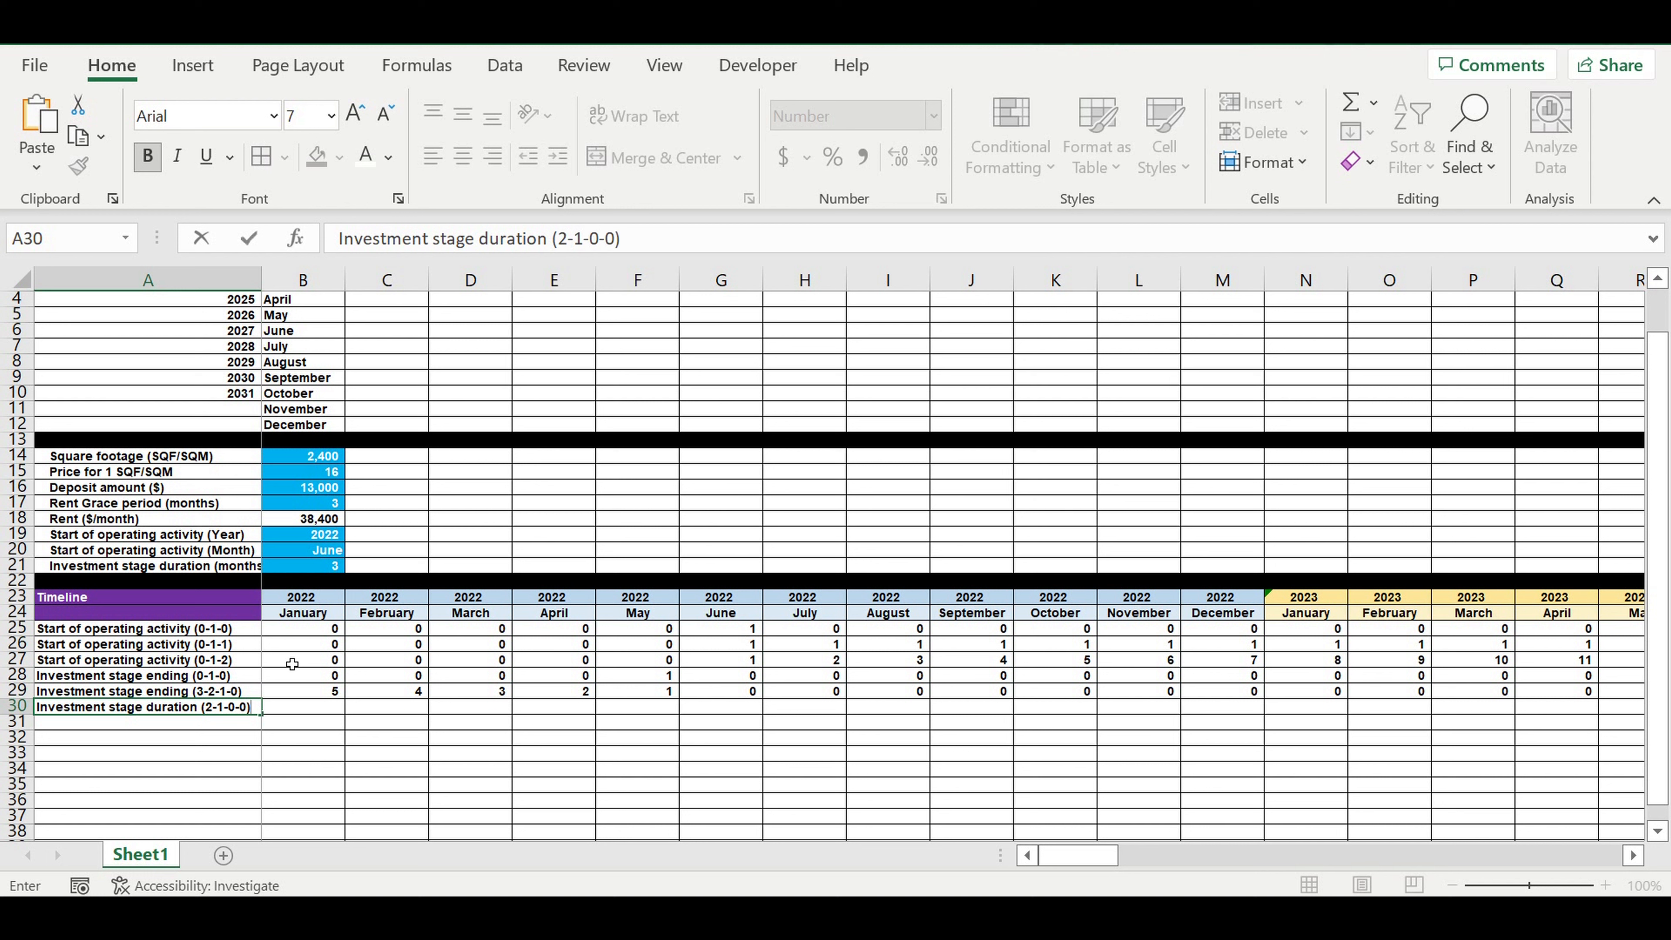
{"action": "key", "text": "Return"}
{"action": "left_click", "coordinate": [228, 754]}
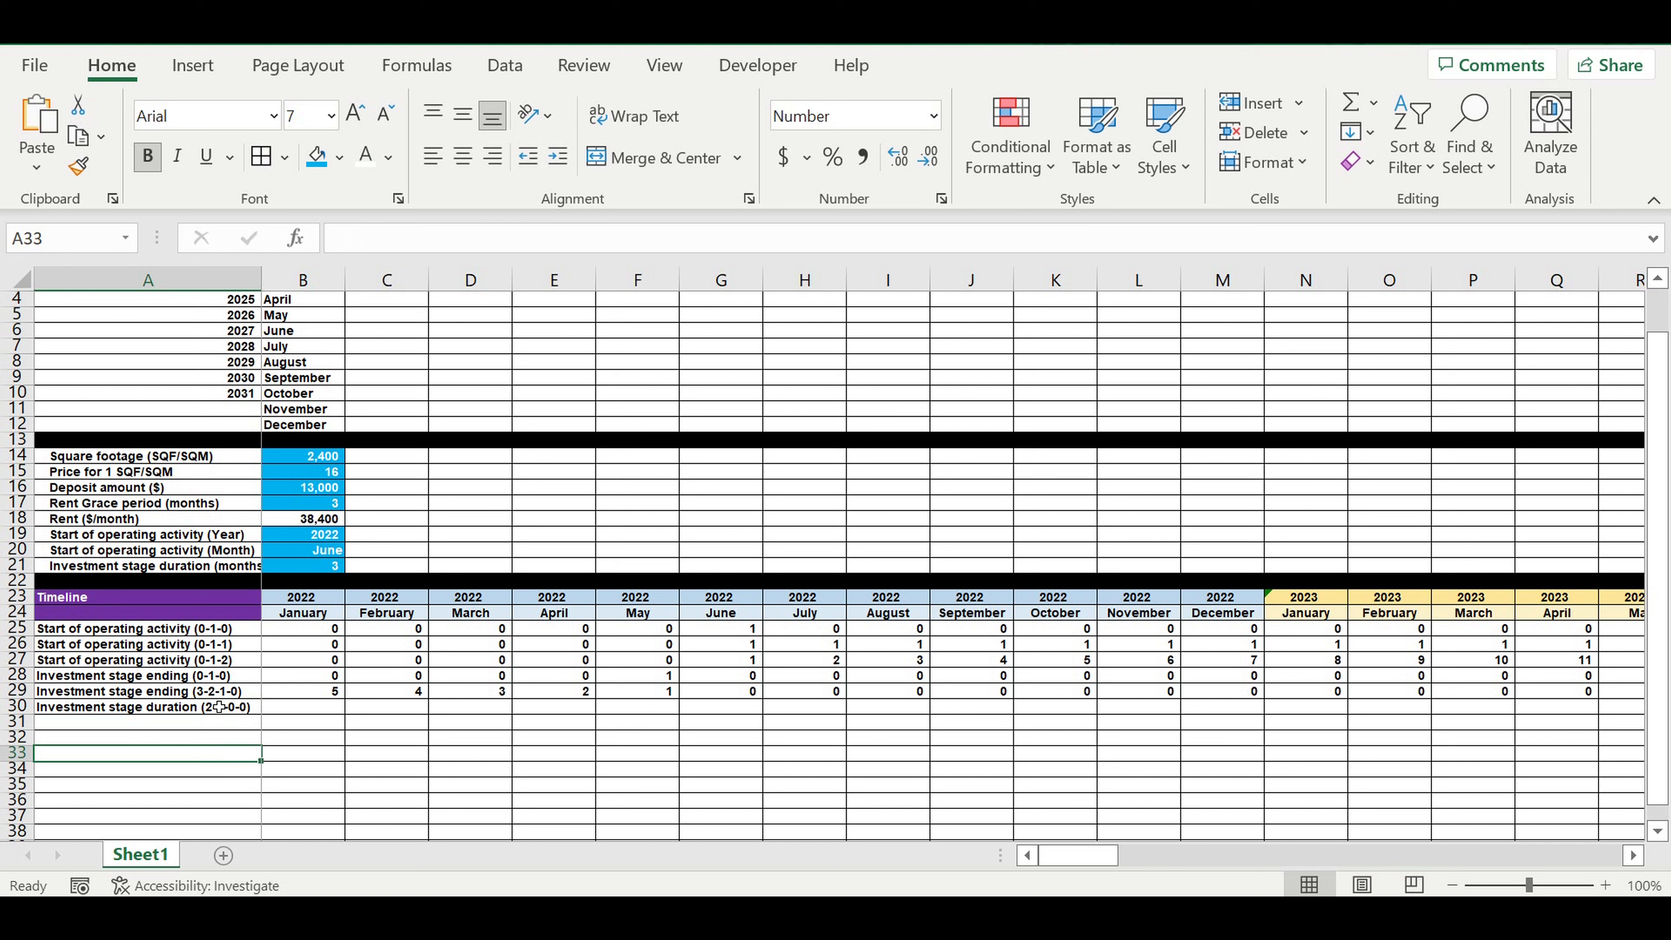
- Start an IF formula in B30 with the conditions B29>0 and B29<=B21
{"action": "left_click", "coordinate": [222, 708]}
{"action": "left_click", "coordinate": [308, 707]}
{"action": "type", "text": "=if"}
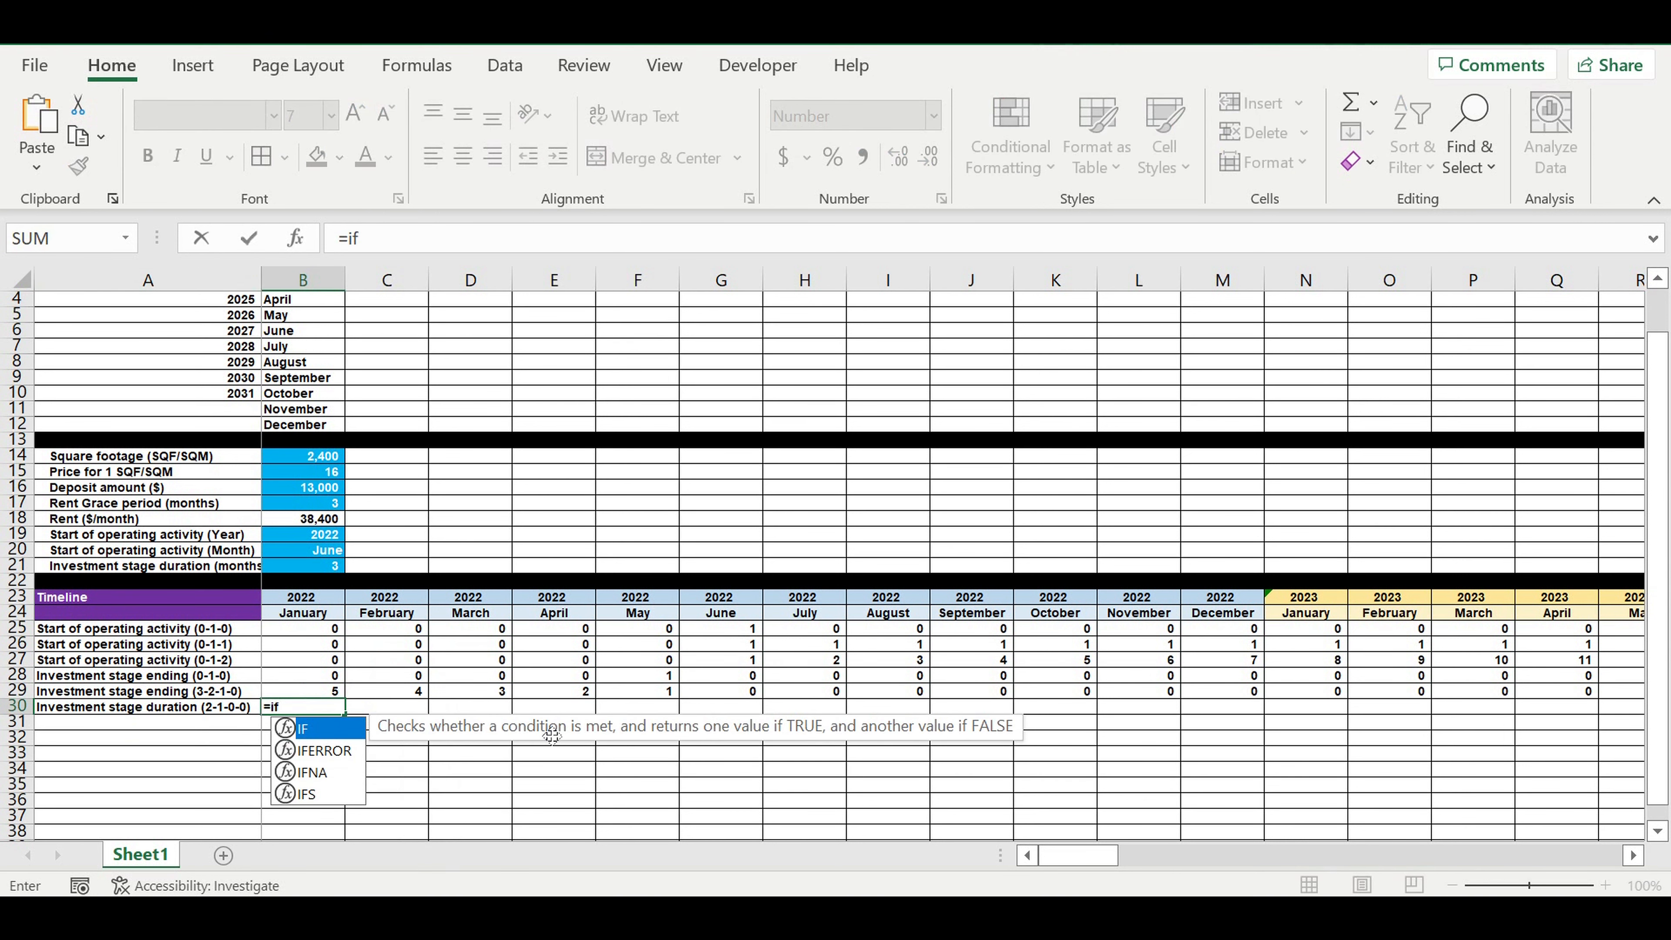
{"action": "type", "text": "("}
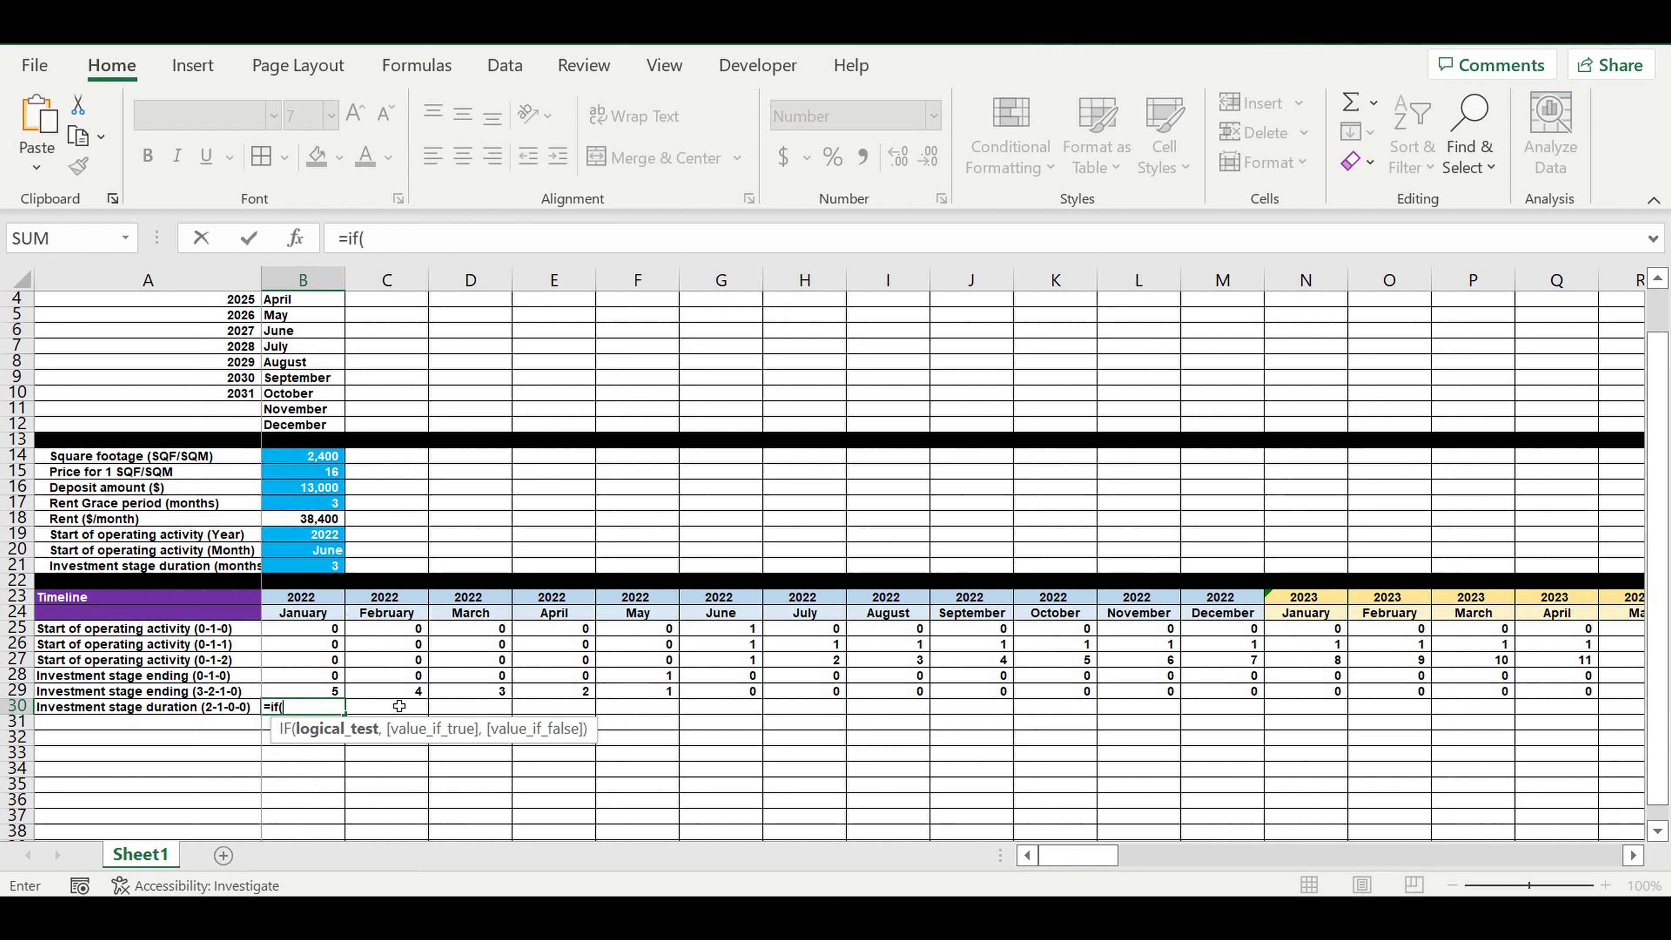
{"action": "left_click", "coordinate": [321, 693]}
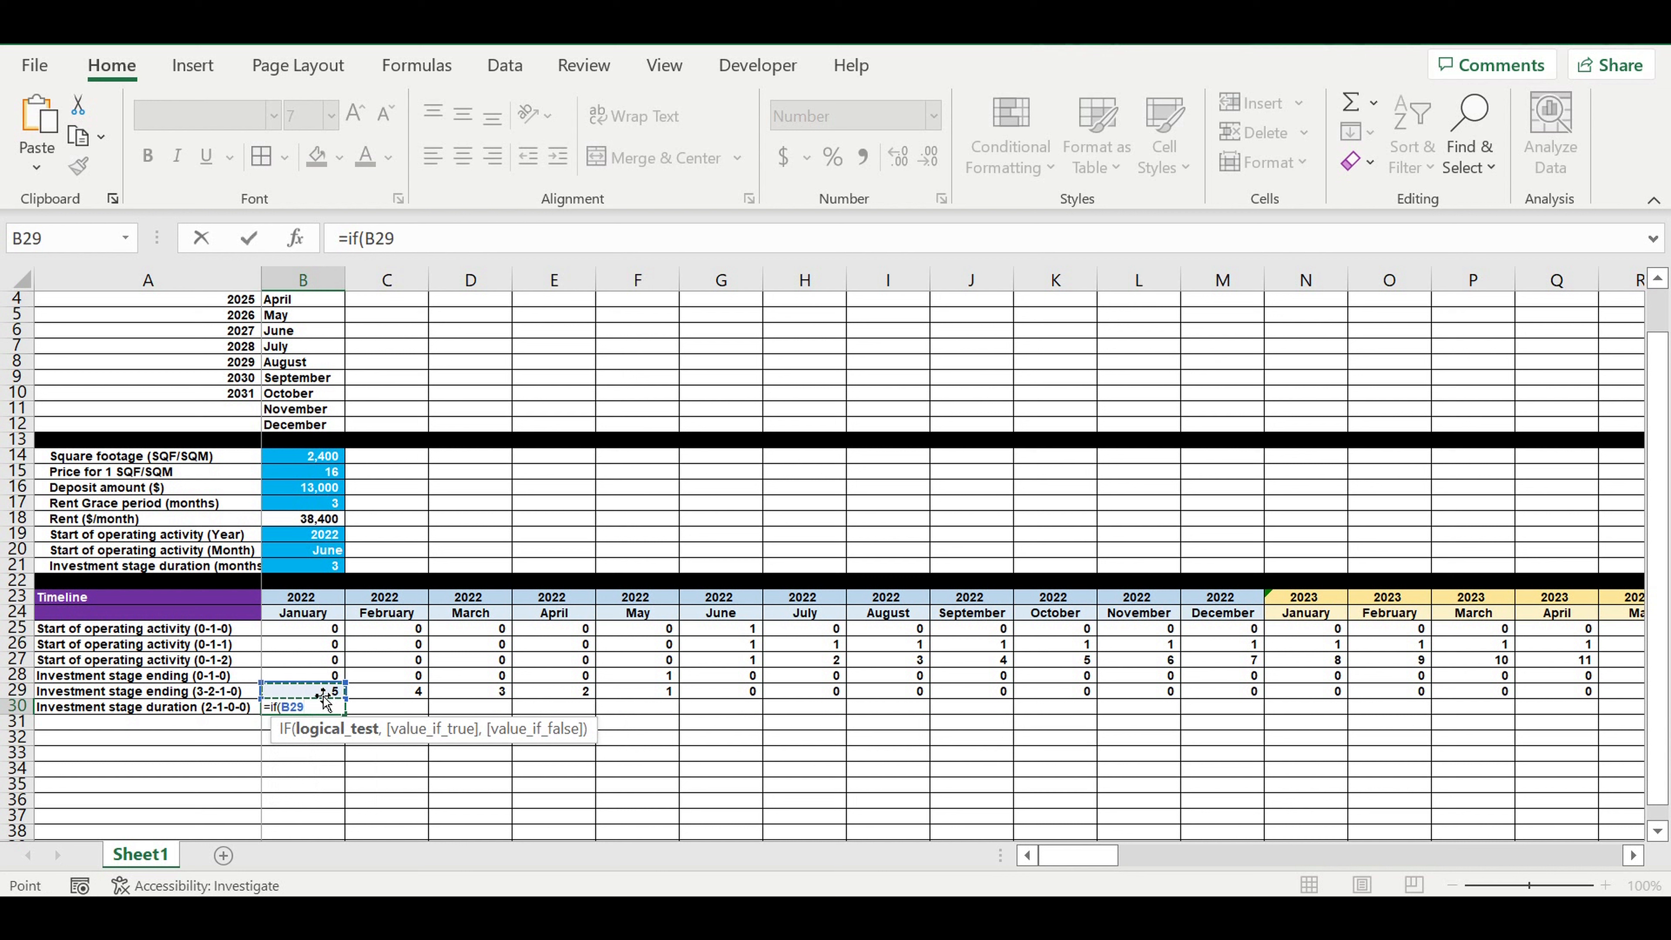
{"action": "type", "text": ">0,"}
{"action": "left_click", "coordinate": [336, 697]}
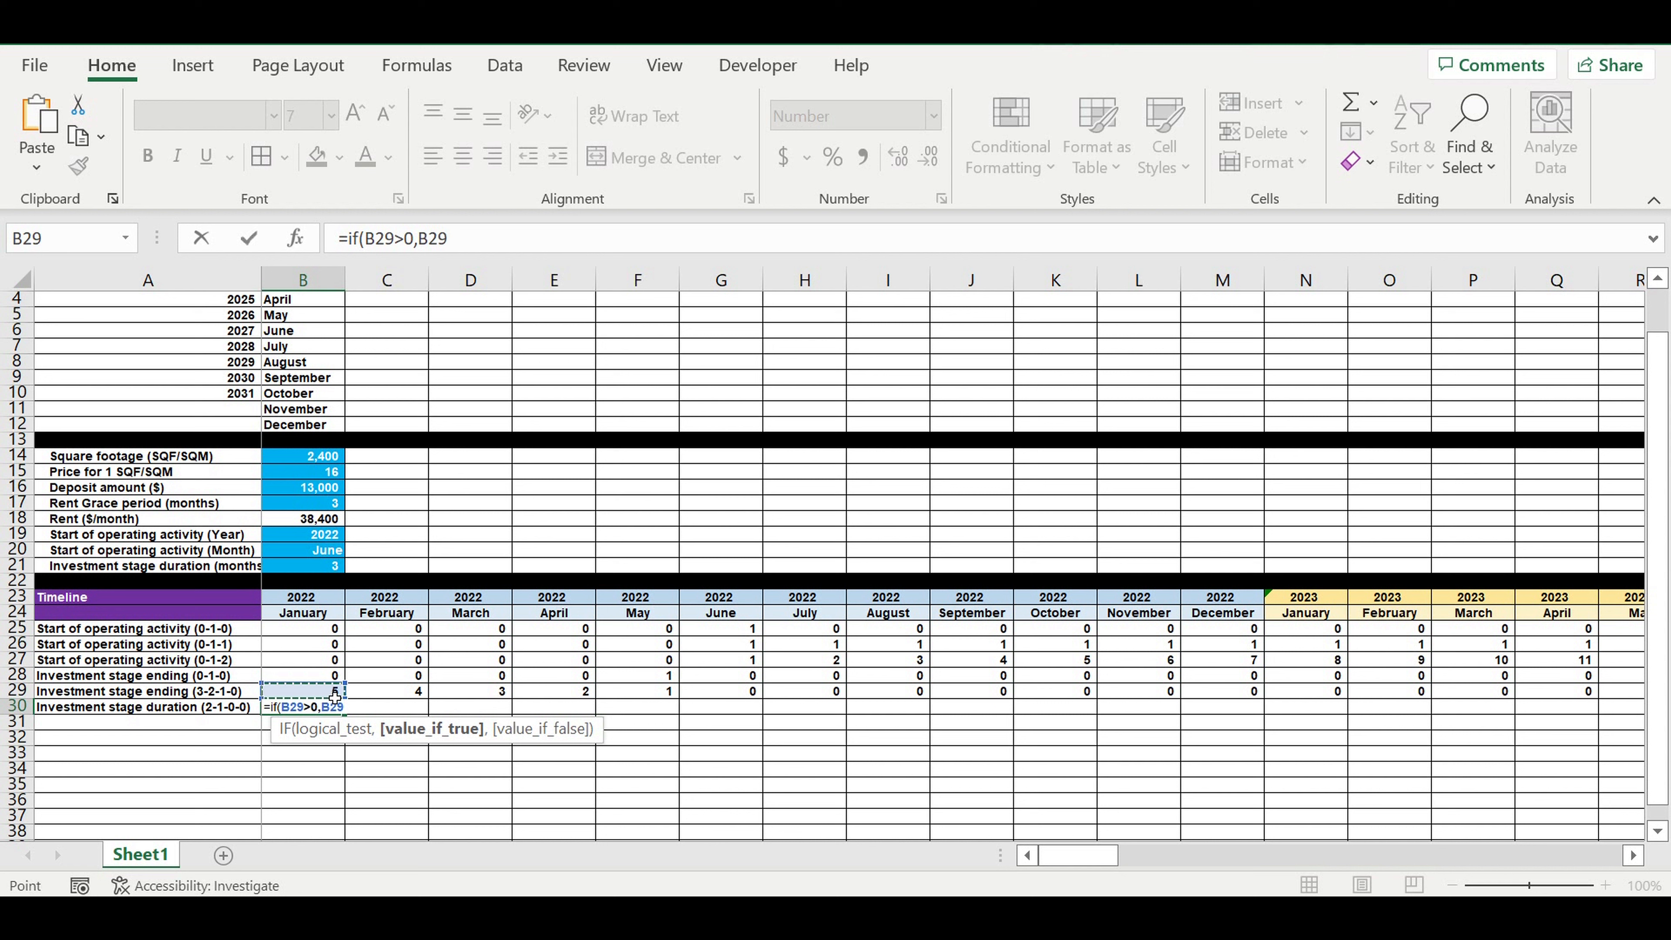
{"action": "type", "text": "<="}
{"action": "left_click", "coordinate": [301, 567]}
- Make the B21 reference in the B30 formula absolute as $B$21 and close the conditions with a parenthesis
{"action": "left_click", "coordinate": [468, 239]}
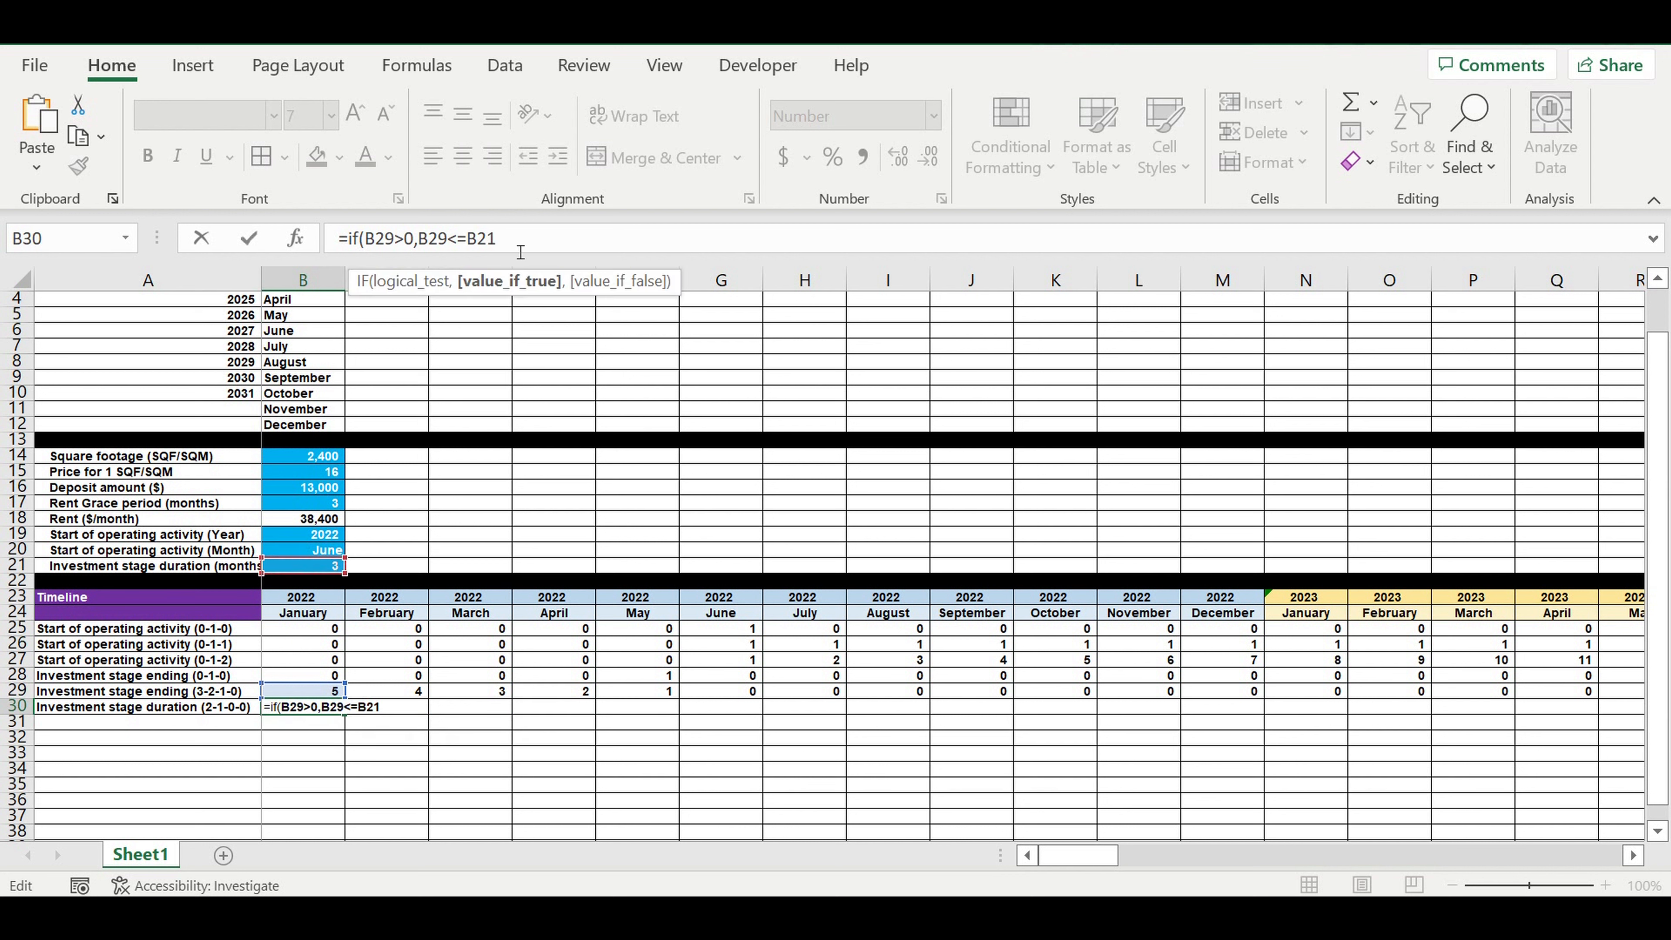
{"action": "type", "text": "$"}
{"action": "left_click", "coordinate": [497, 238]}
{"action": "left_click", "coordinate": [487, 240]}
{"action": "type", "text": "$"}
{"action": "left_click", "coordinate": [553, 237]}
{"action": "type", "text": ")"}
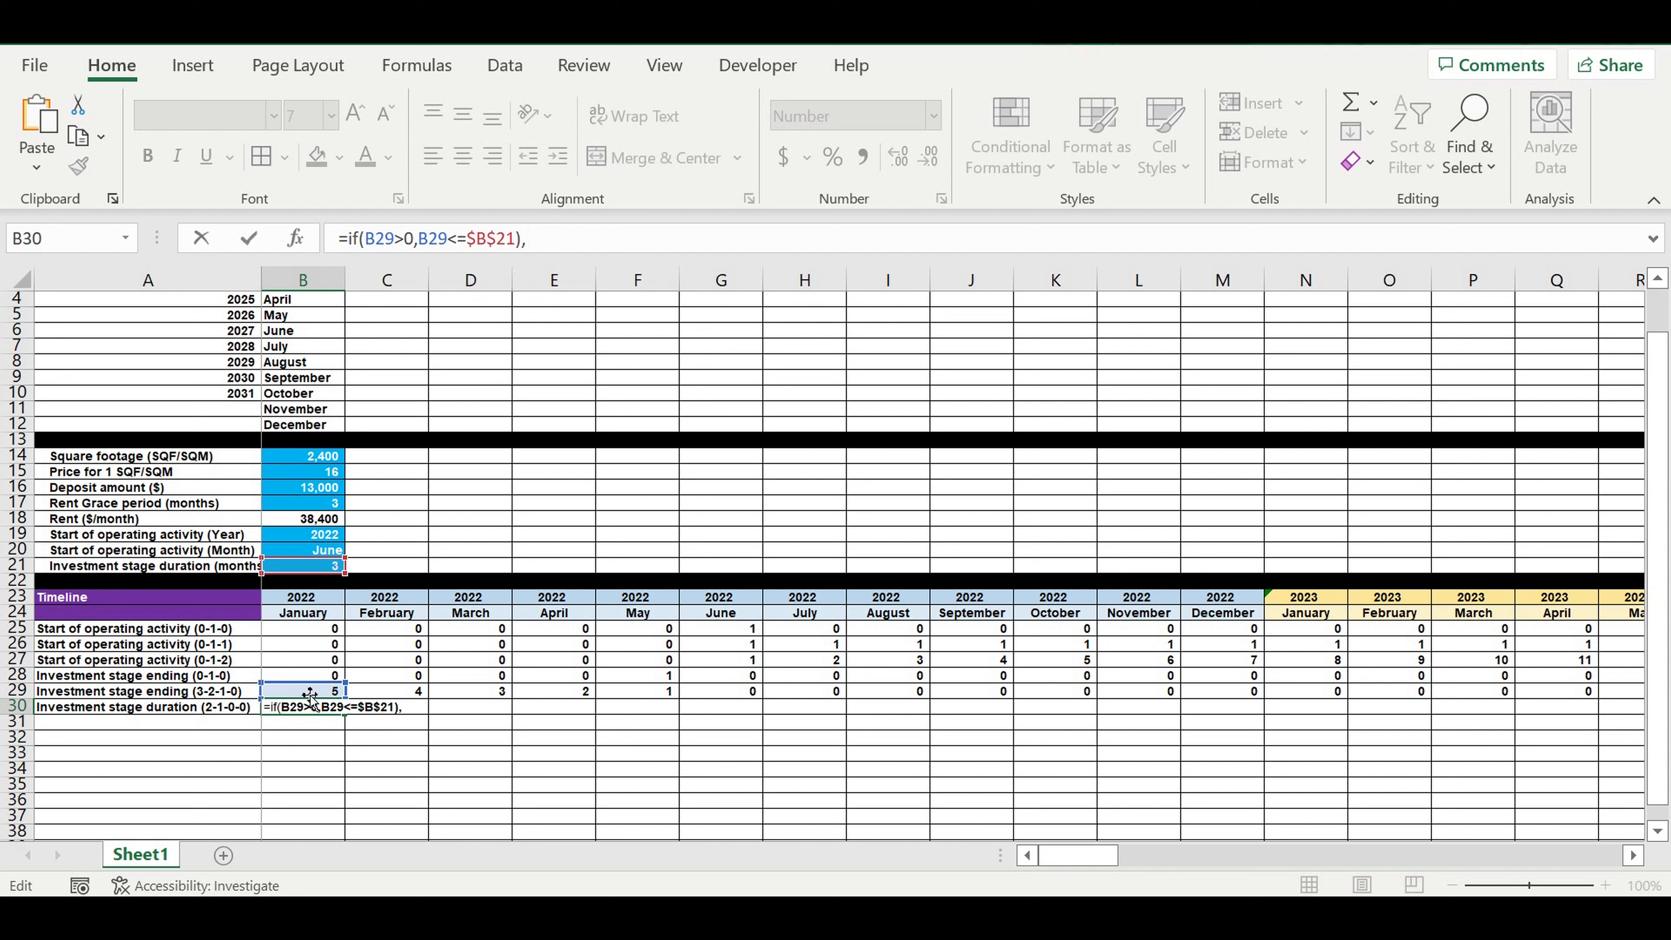
- Add B29 as the true value and 0 as the false value to the B30 formula
{"action": "type", "text": ","}
{"action": "left_click", "coordinate": [302, 698]}
{"action": "left_click", "coordinate": [586, 249]}
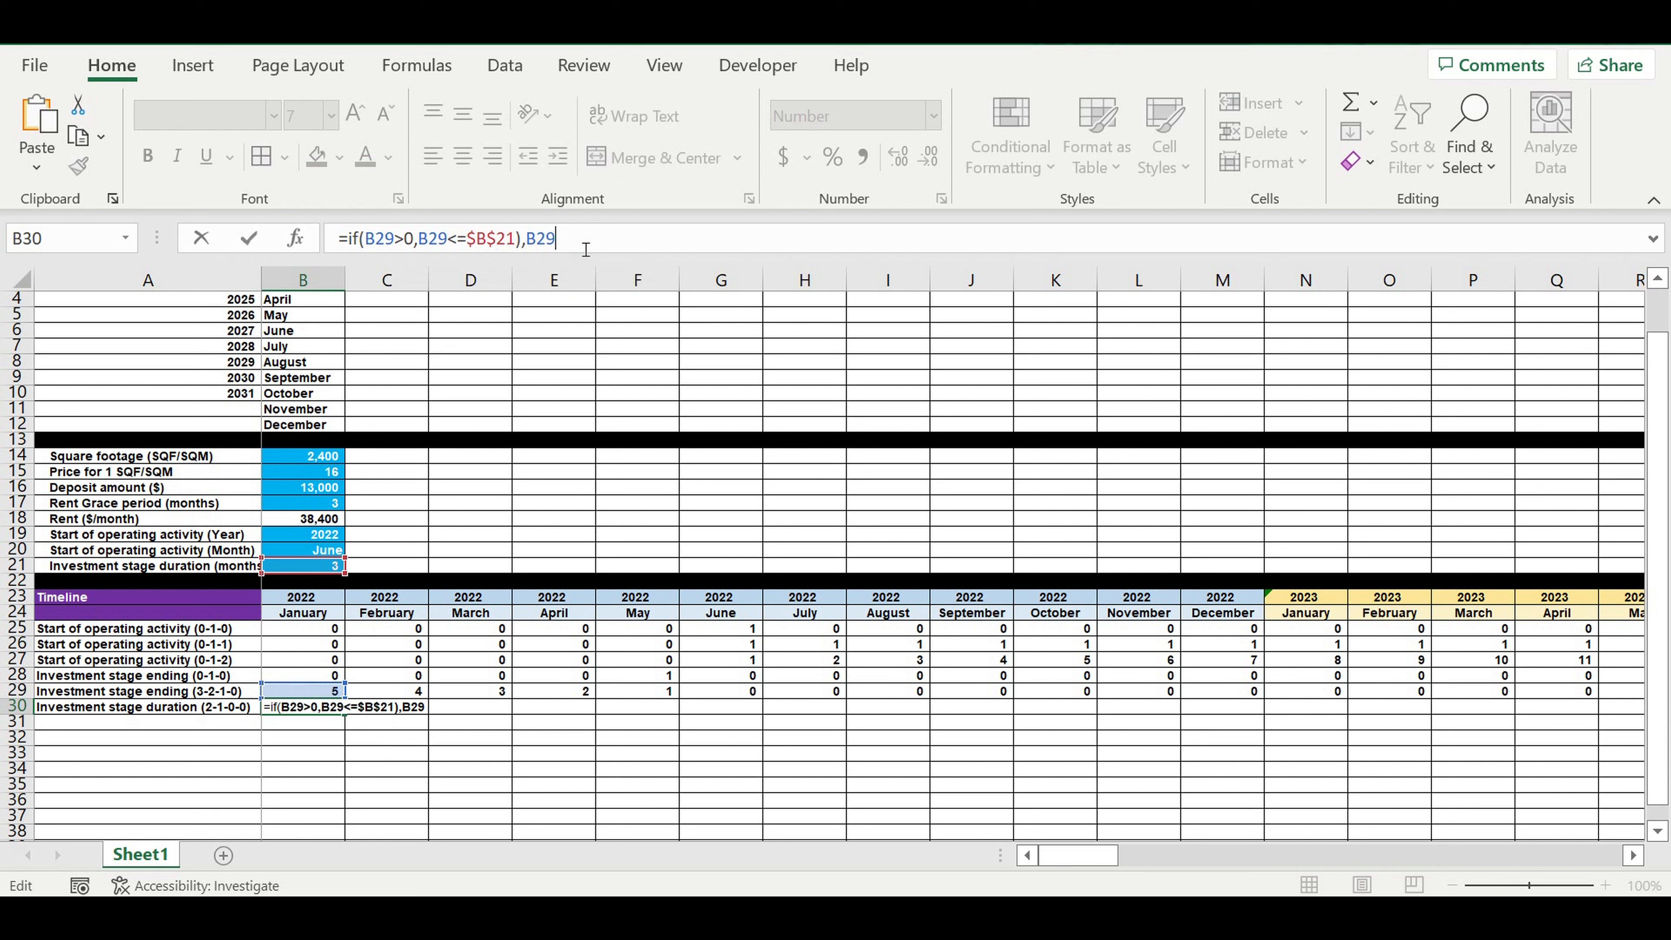
{"action": "type", "text": ",0"}
{"action": "key", "text": "Return"}
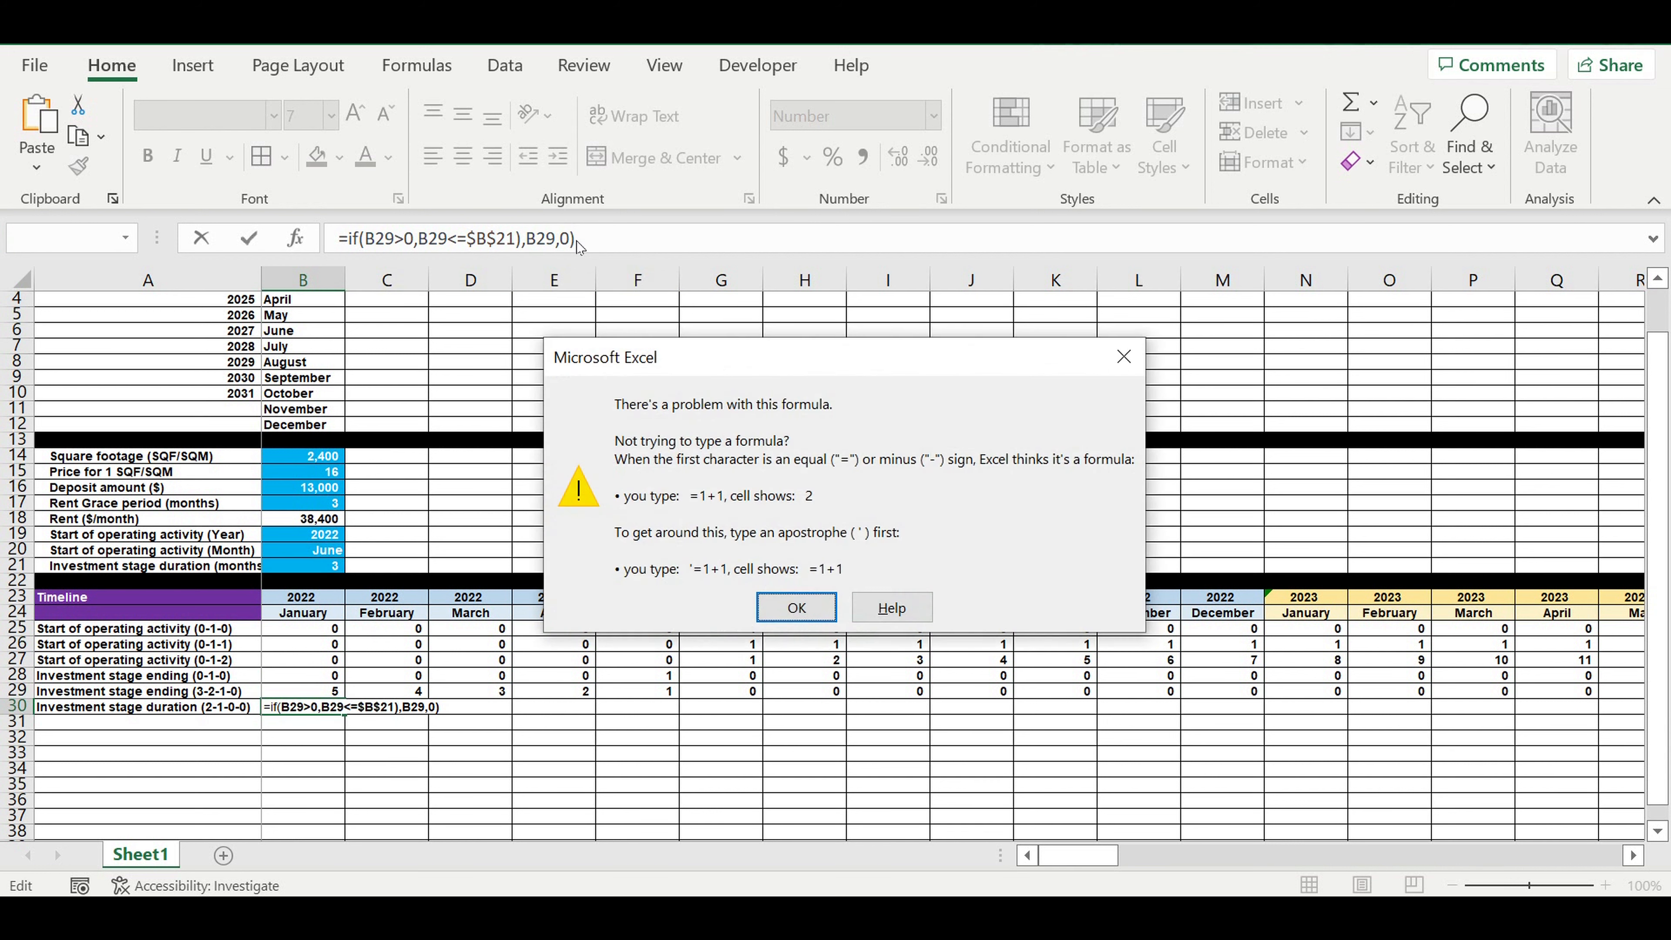
{"action": "left_click", "coordinate": [1124, 356]}
- Wrap the two conditions of the B30 formula in an AND function and enter the corrected formula
{"action": "left_click", "coordinate": [632, 243]}
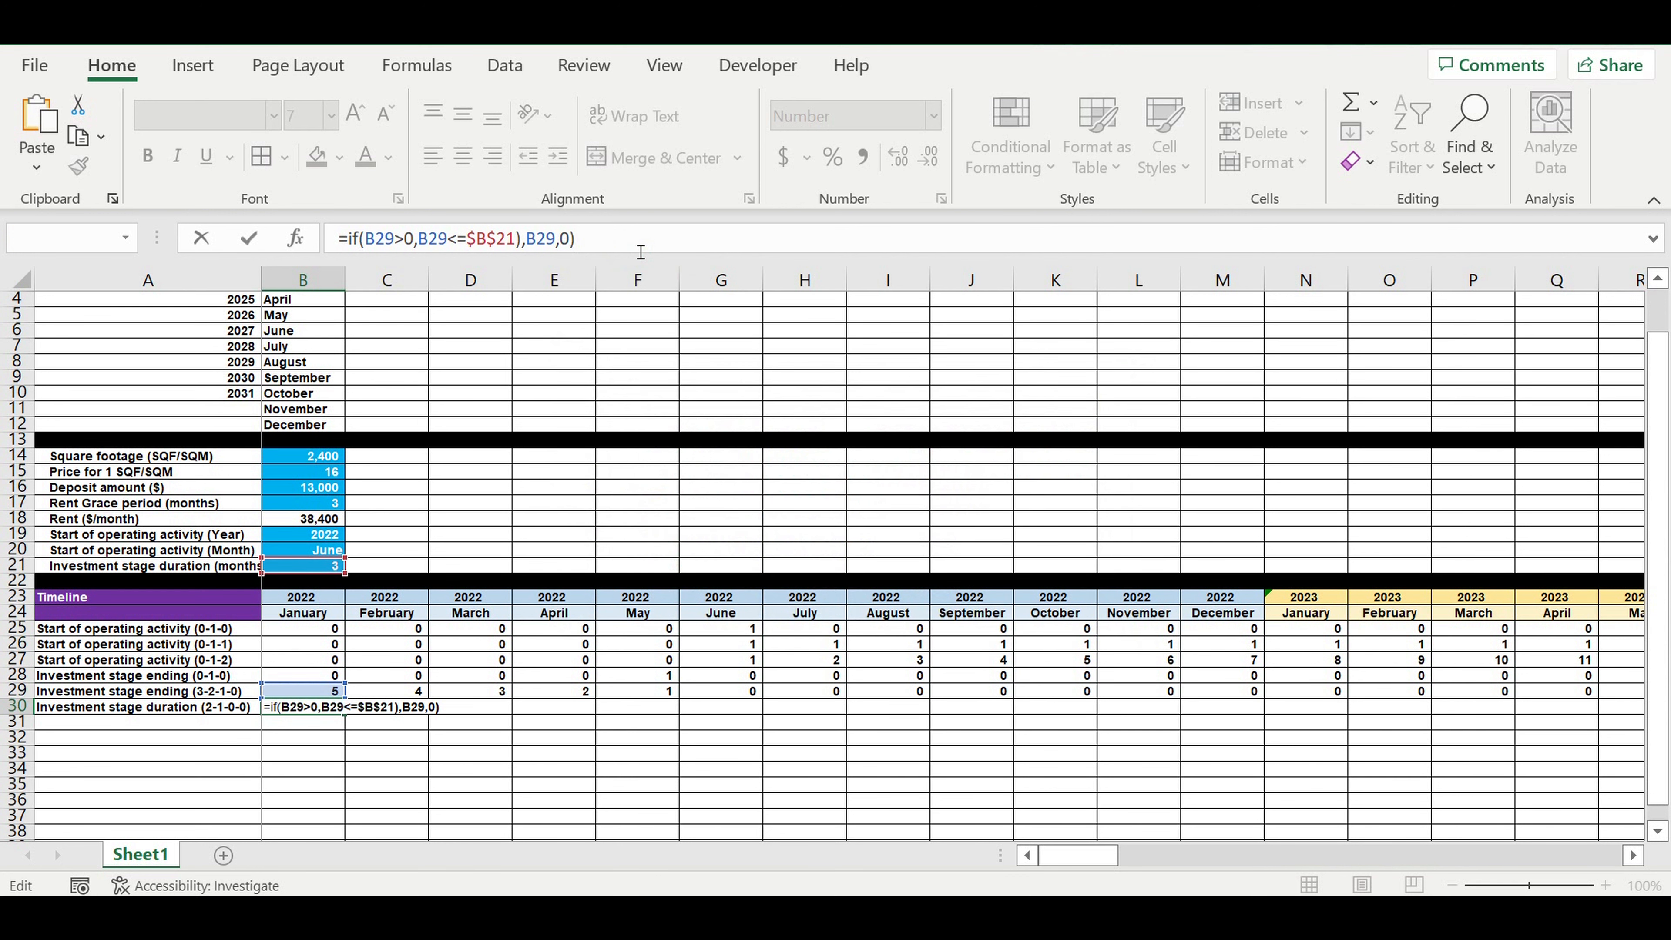
{"action": "left_click", "coordinate": [366, 239]}
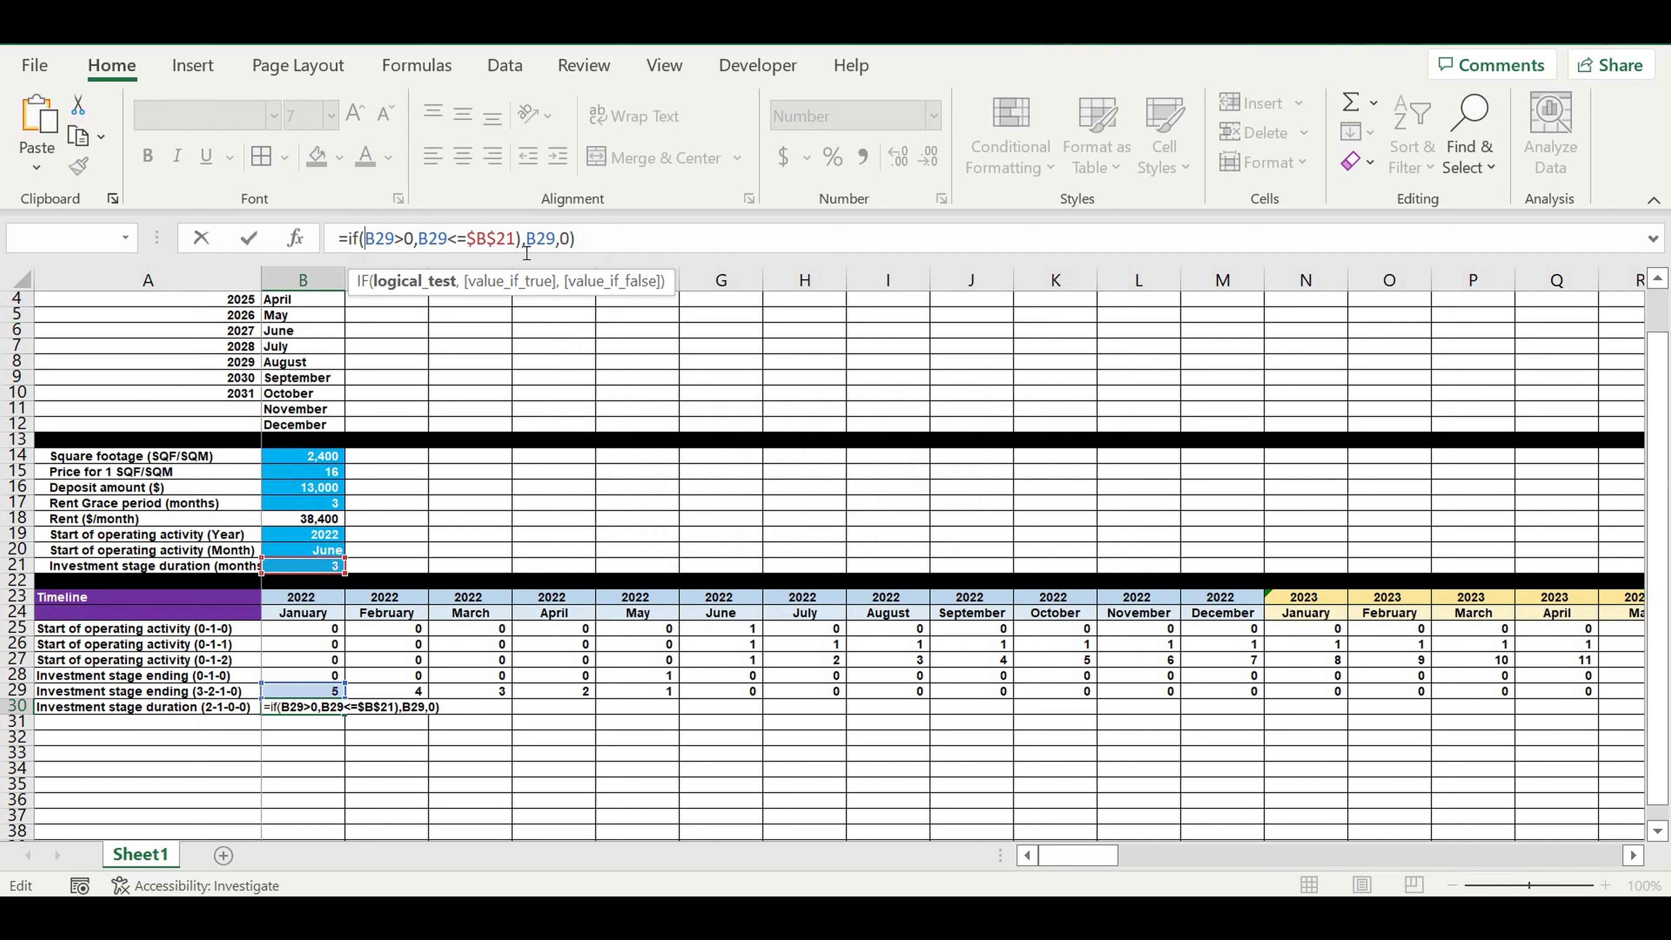
{"action": "type", "text": "and("}
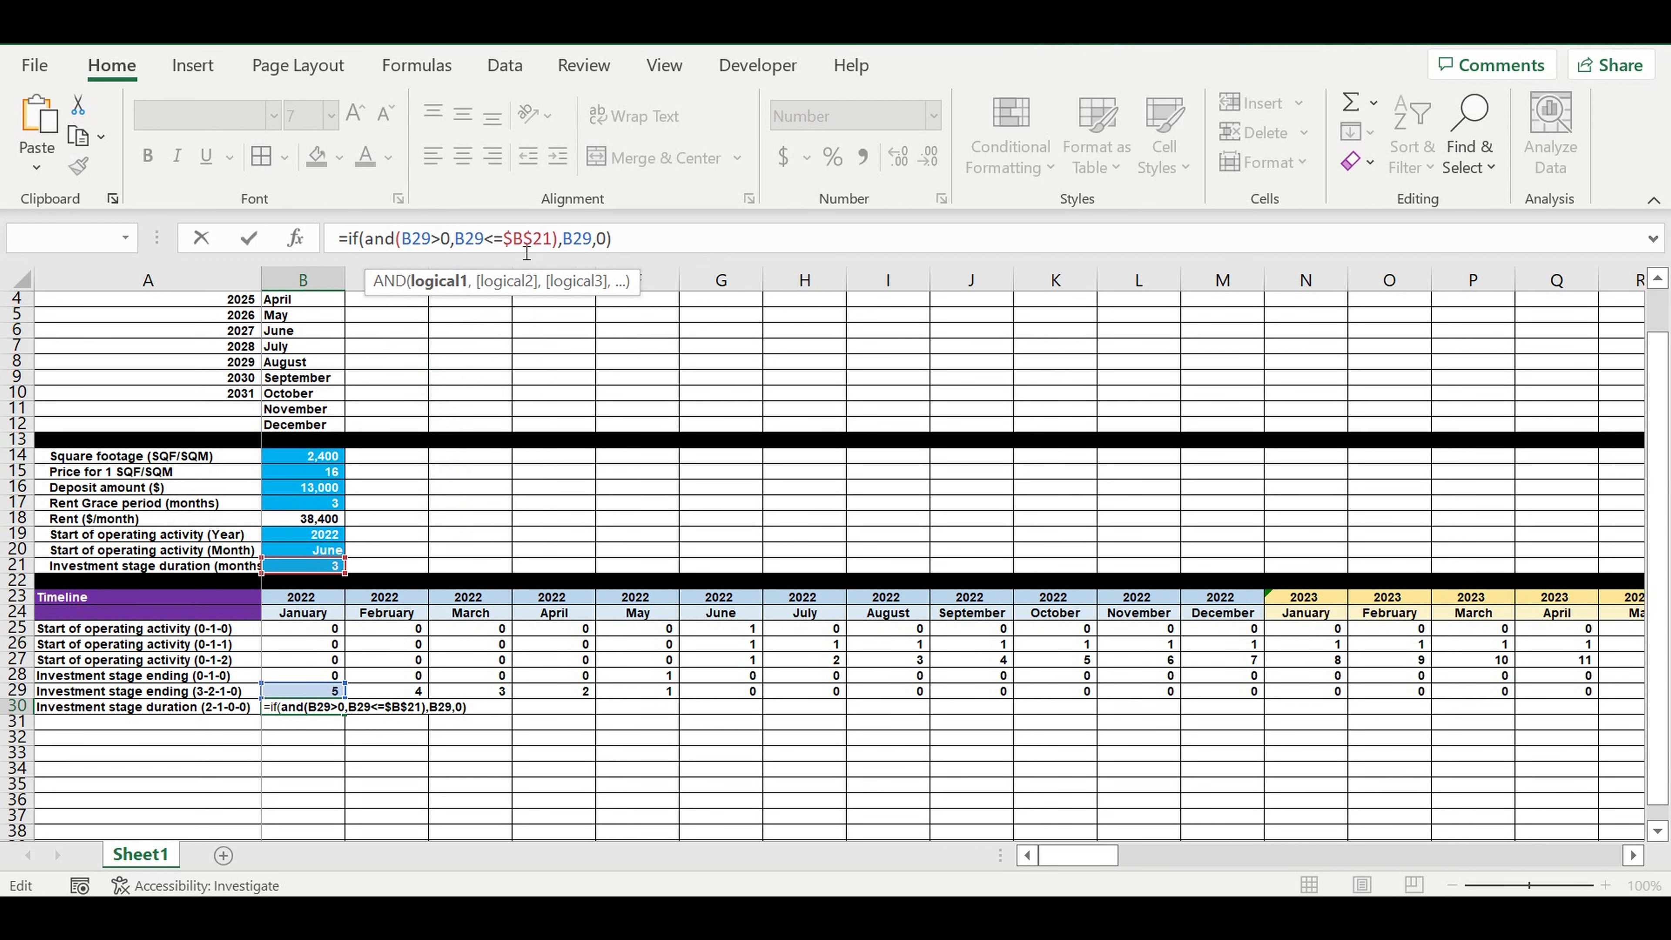
{"action": "left_click", "coordinate": [640, 244]}
{"action": "key", "text": "Return"}
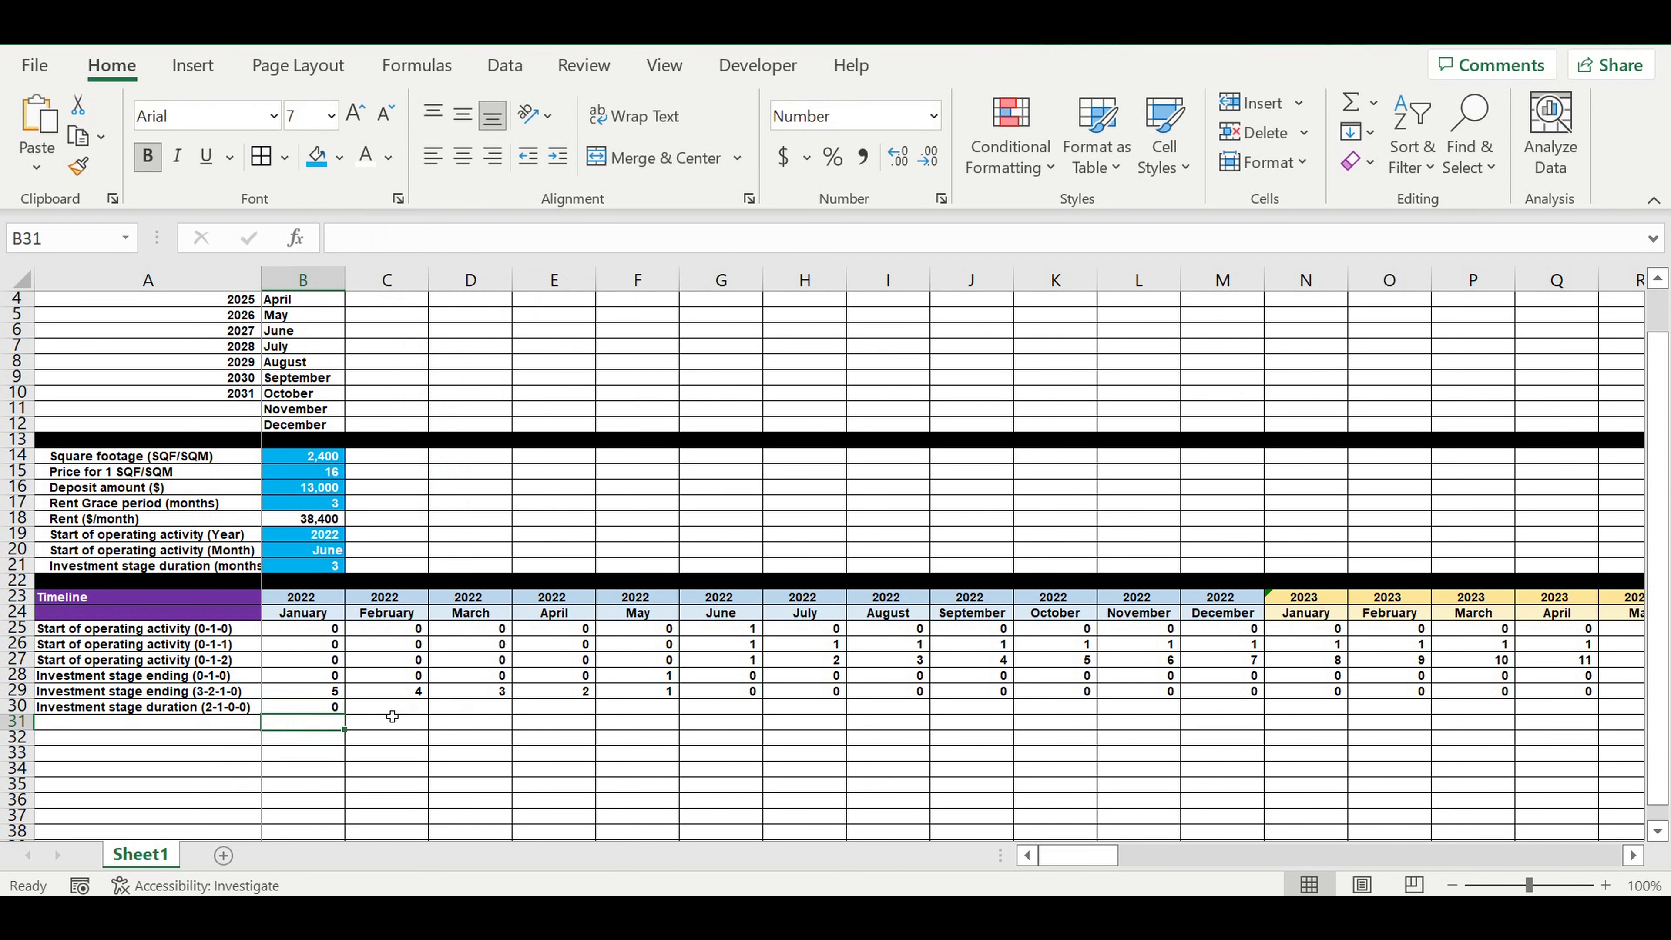
- Fill the B30 duration formula along row 30 through September 2022 in J30
{"action": "left_click", "coordinate": [307, 707]}
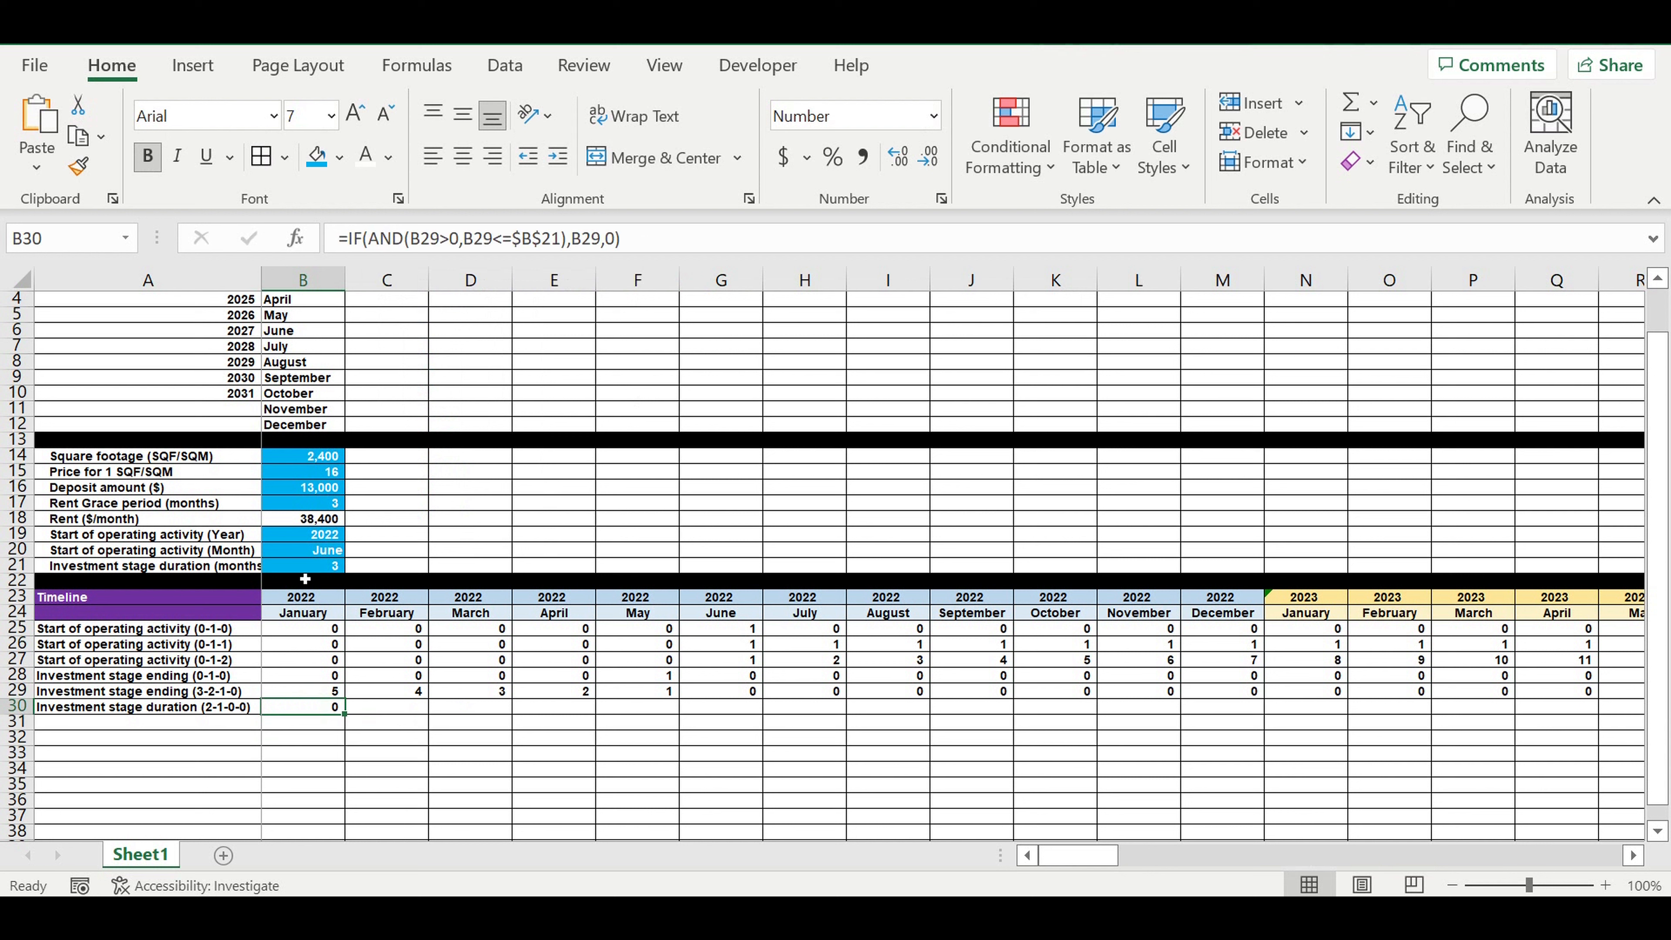
{"action": "left_click", "coordinate": [305, 567]}
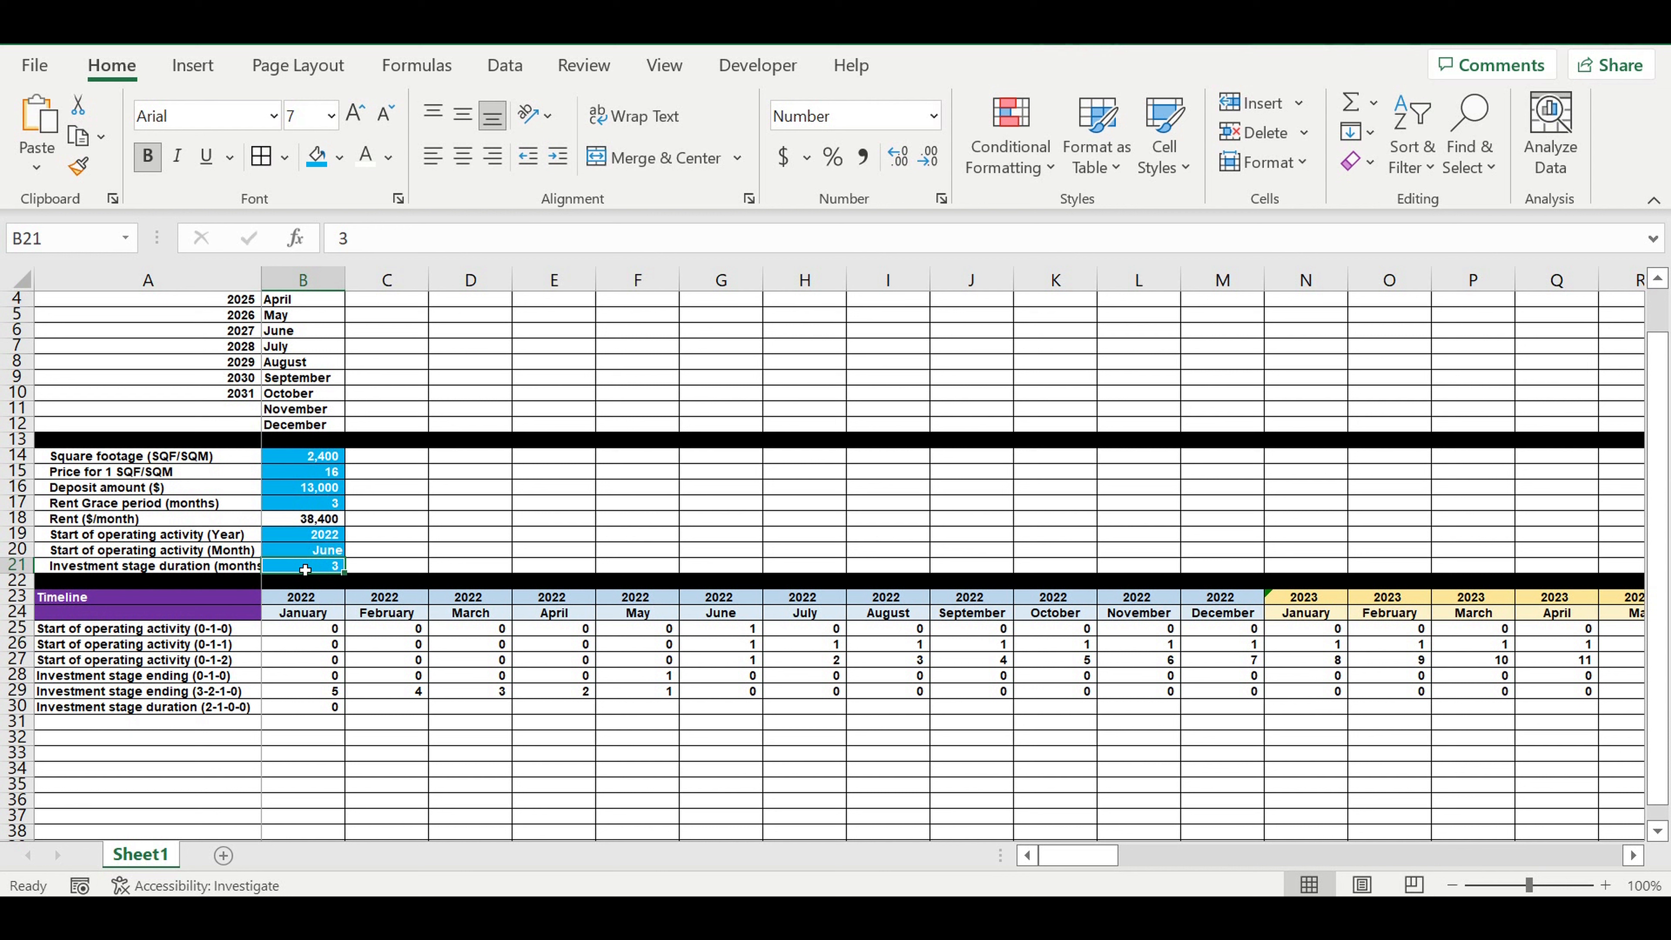
{"action": "left_click", "coordinate": [317, 706]}
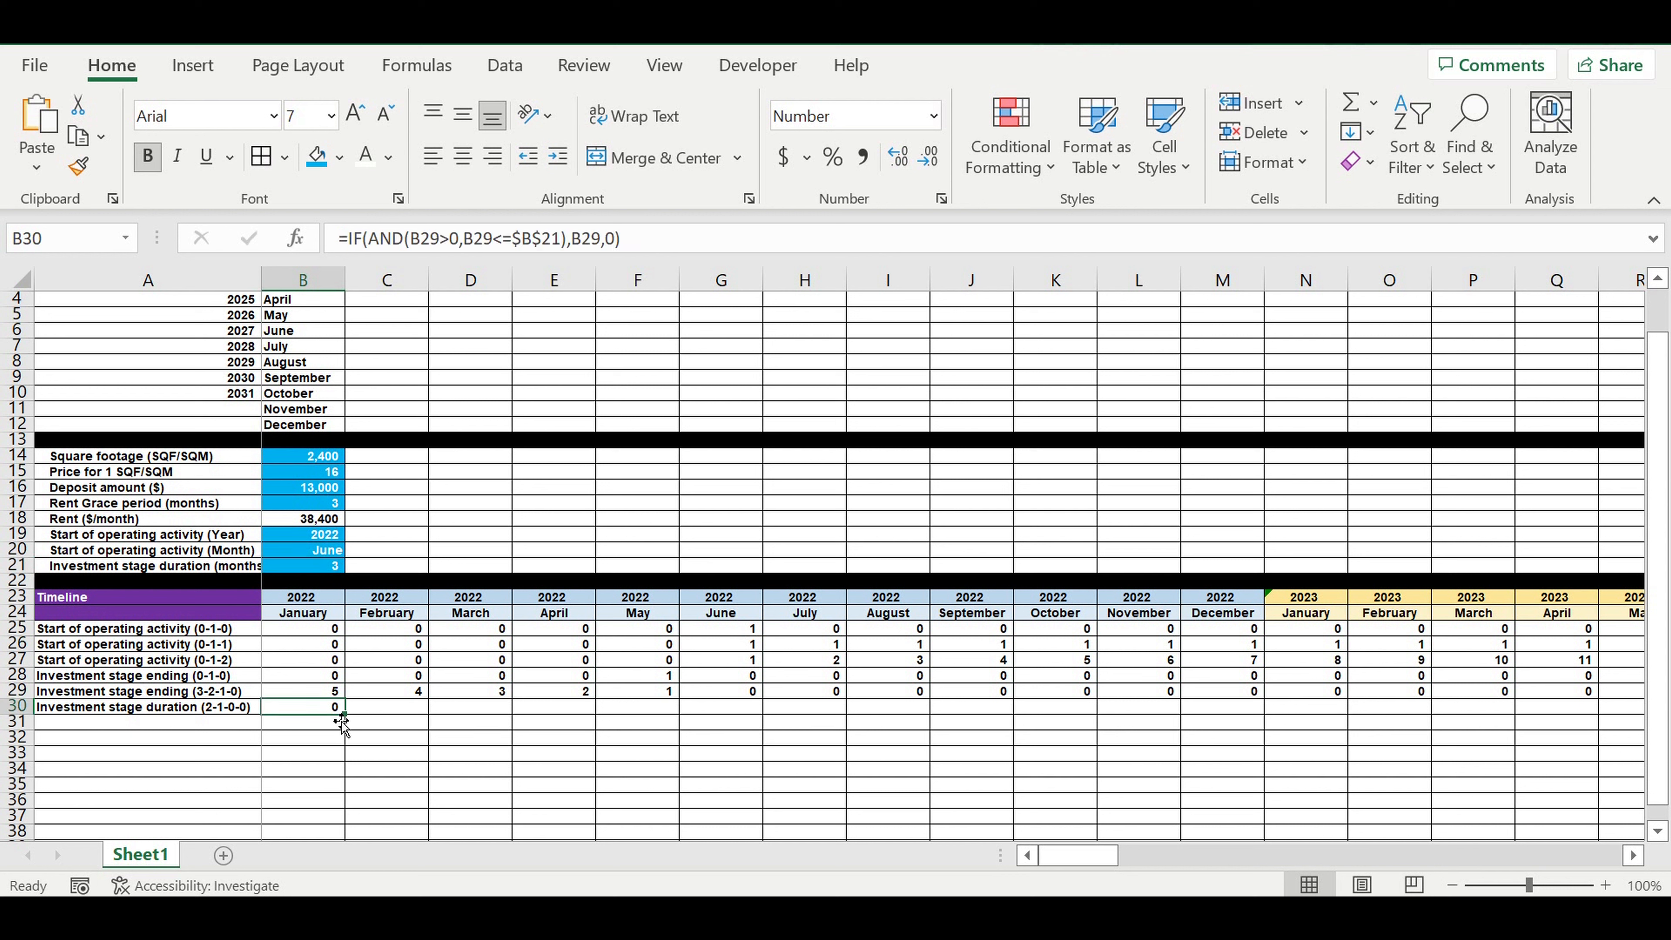
{"action": "left_click_drag", "start_coordinate": [351, 724], "coordinate": [980, 738]}
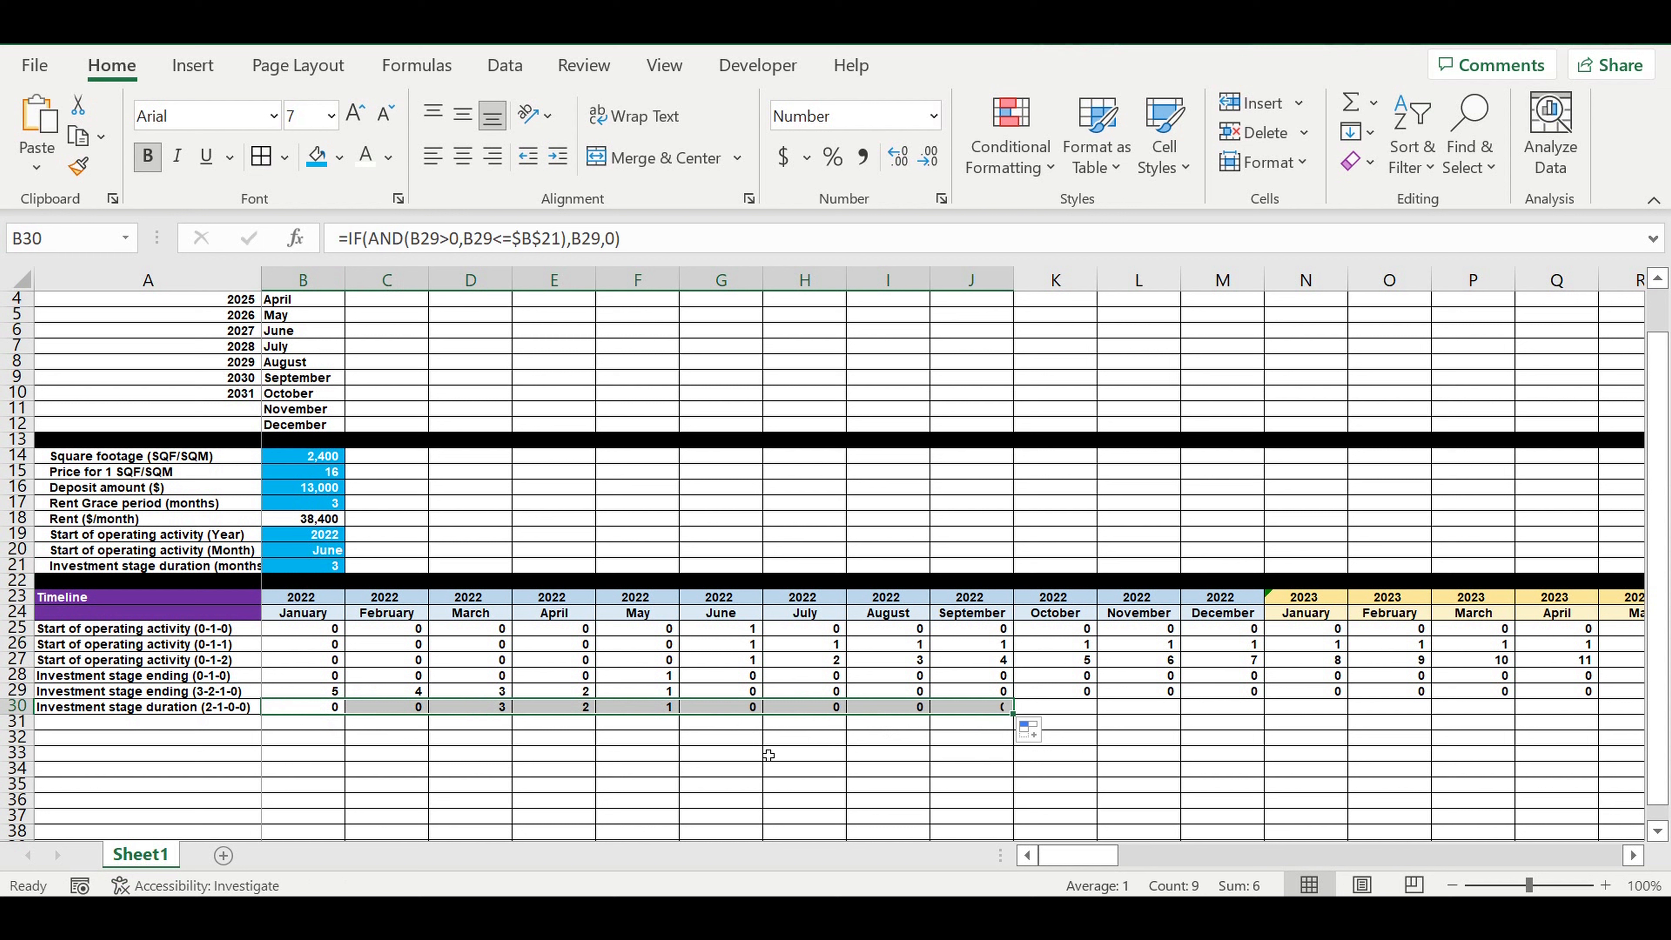
- Compare the January to May 2022 countdown in B29:F29 with the new duration row and the operating activity start
{"action": "left_click", "coordinate": [686, 784]}
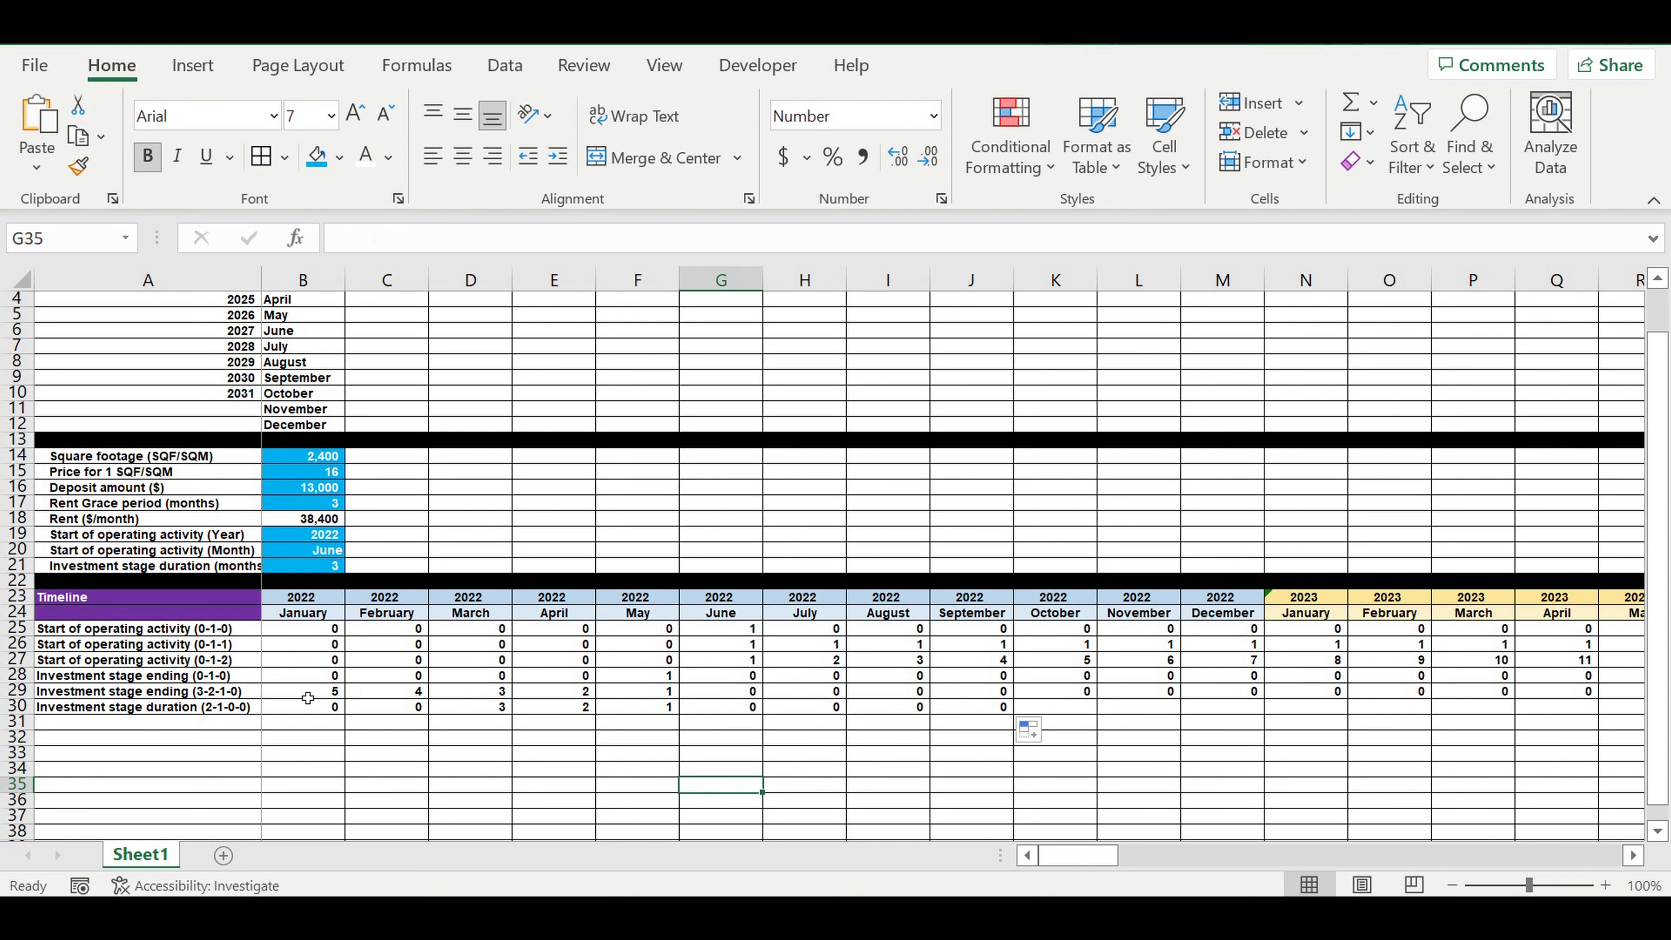
{"action": "left_click_drag", "start_coordinate": [306, 698], "coordinate": [609, 691]}
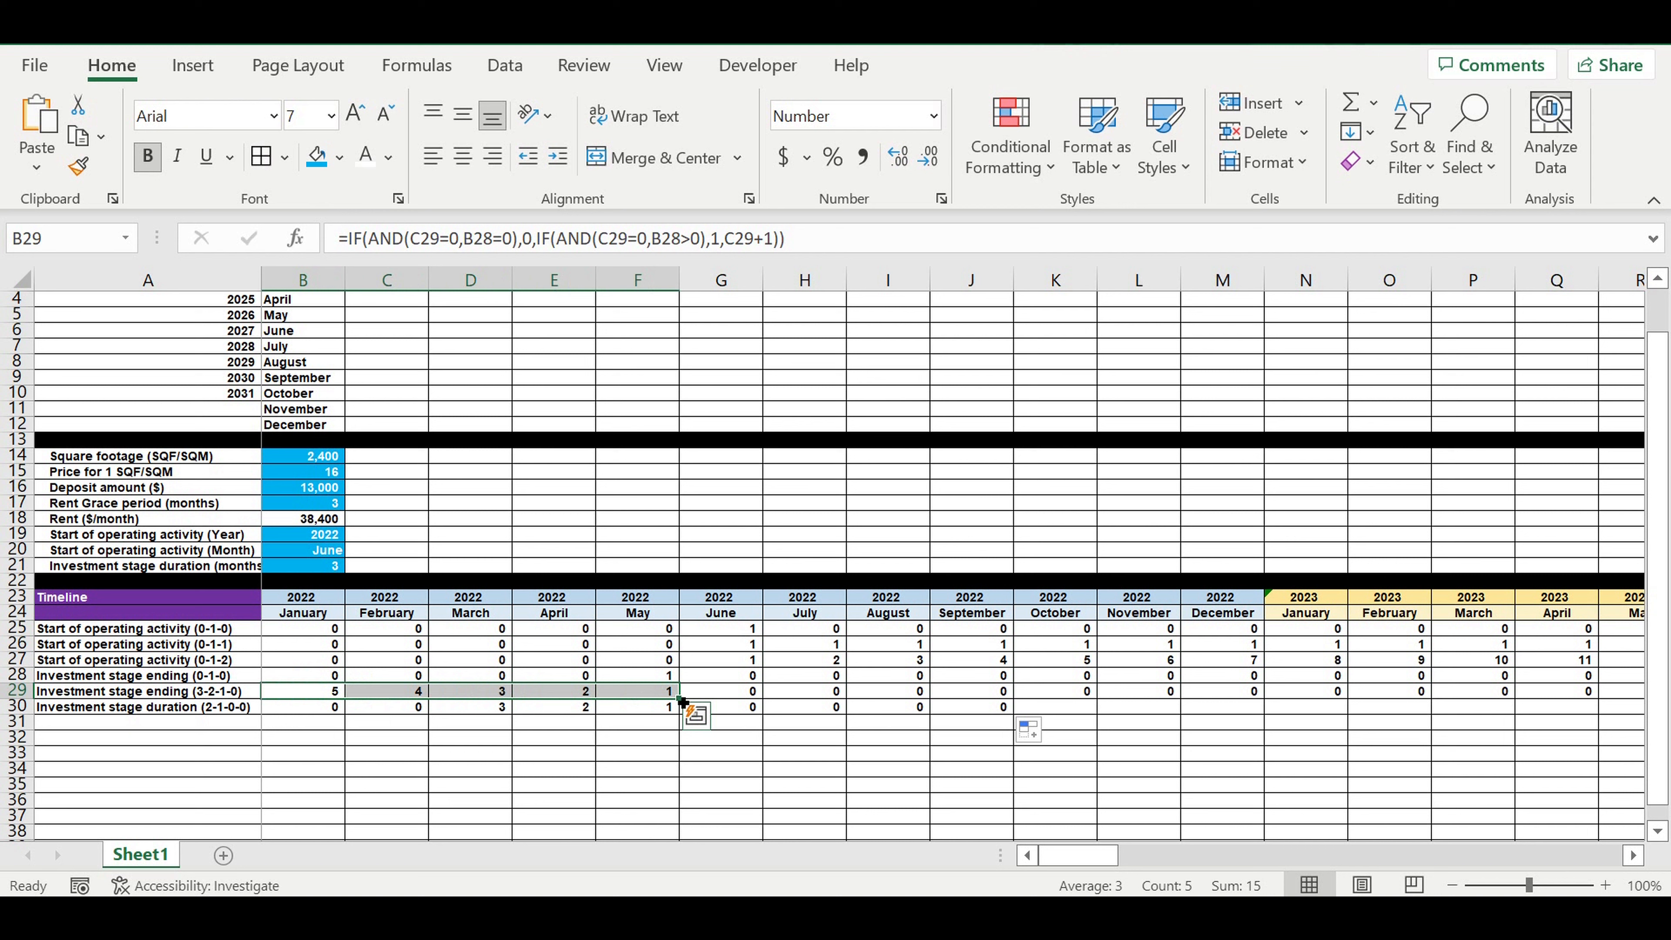
{"action": "left_click", "coordinate": [724, 667]}
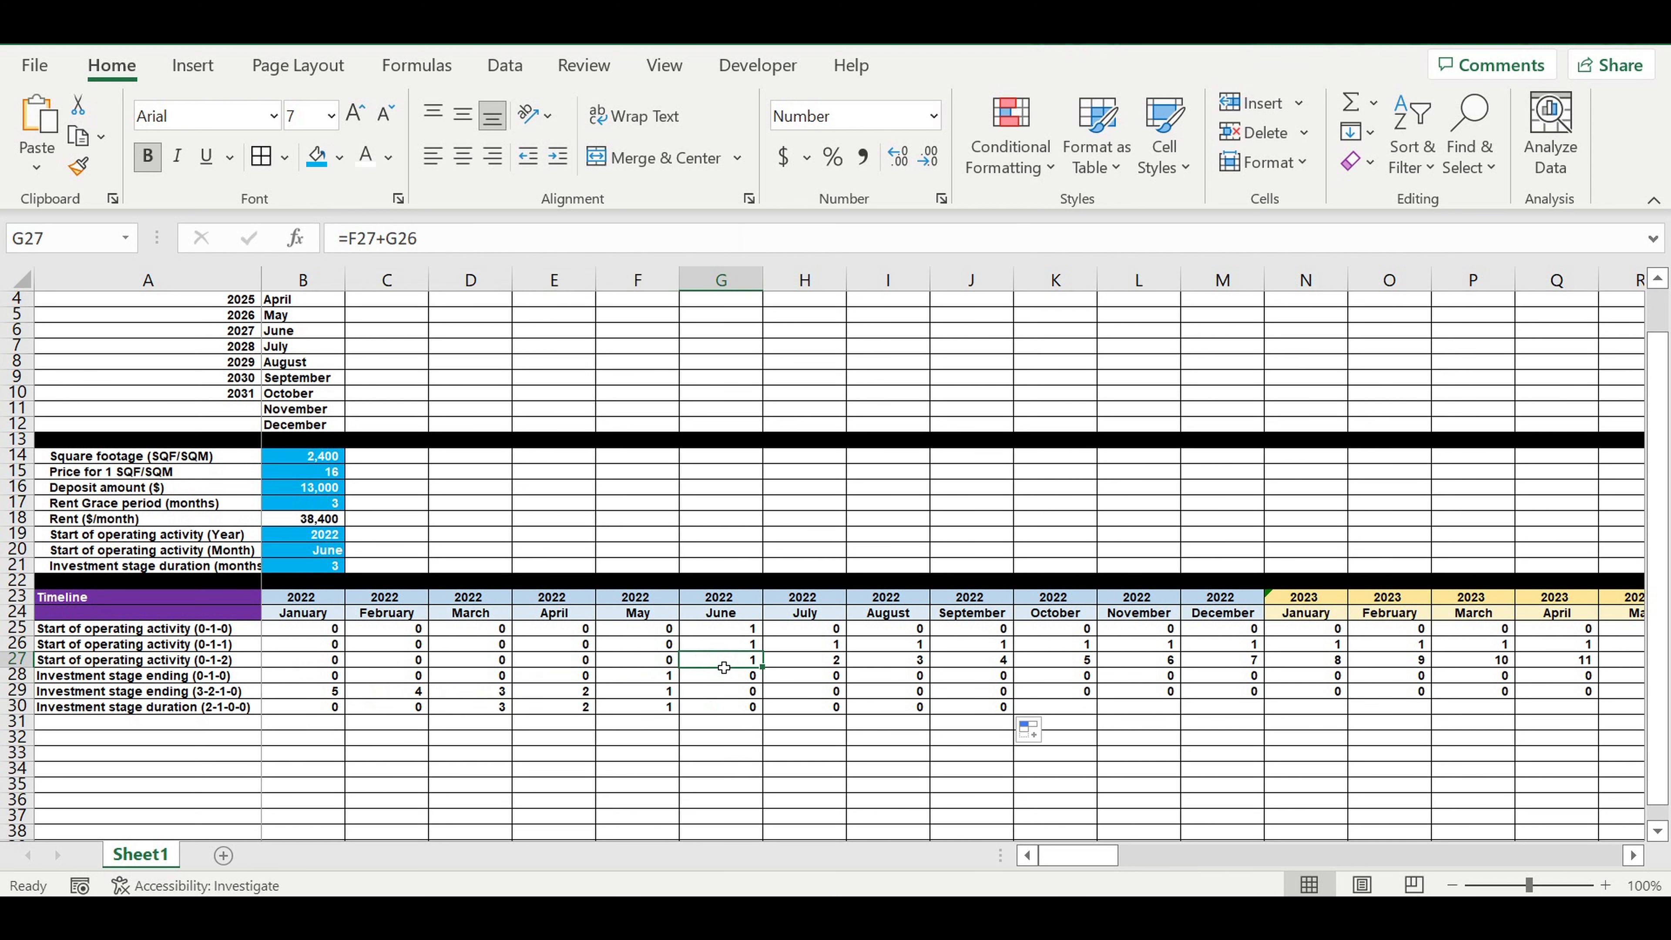
- Extend the investment stage duration formula along row 30 through December 2031 in DQ30
{"action": "left_click", "coordinate": [301, 568]}
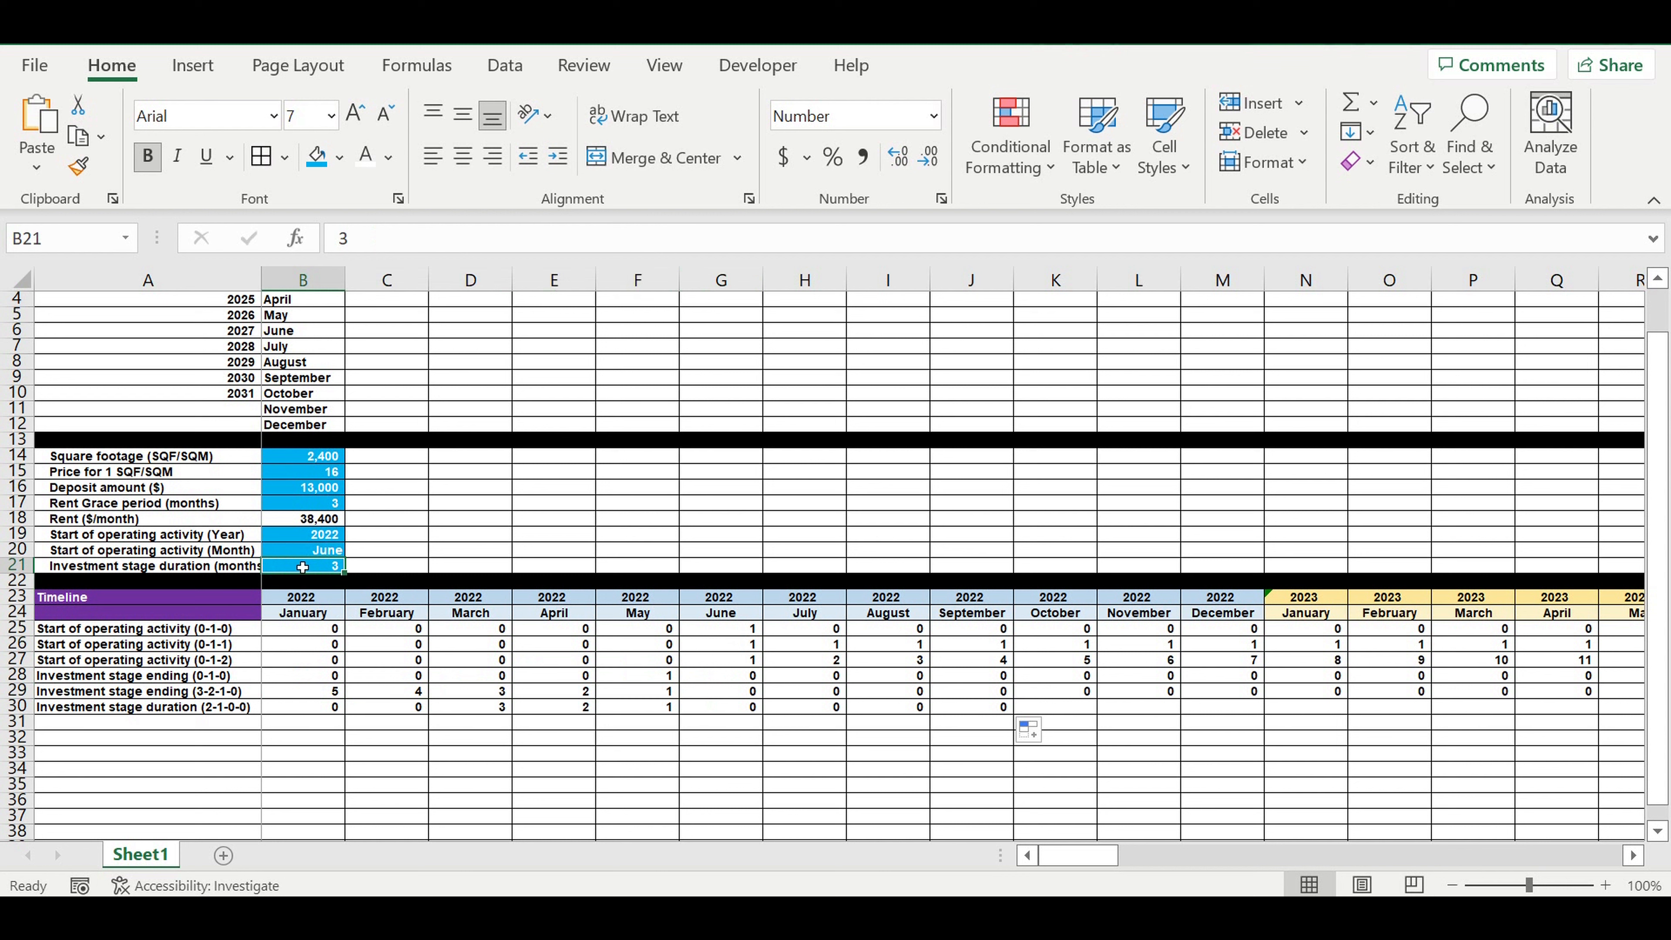
{"action": "left_click_drag", "start_coordinate": [493, 709], "coordinate": [636, 711]}
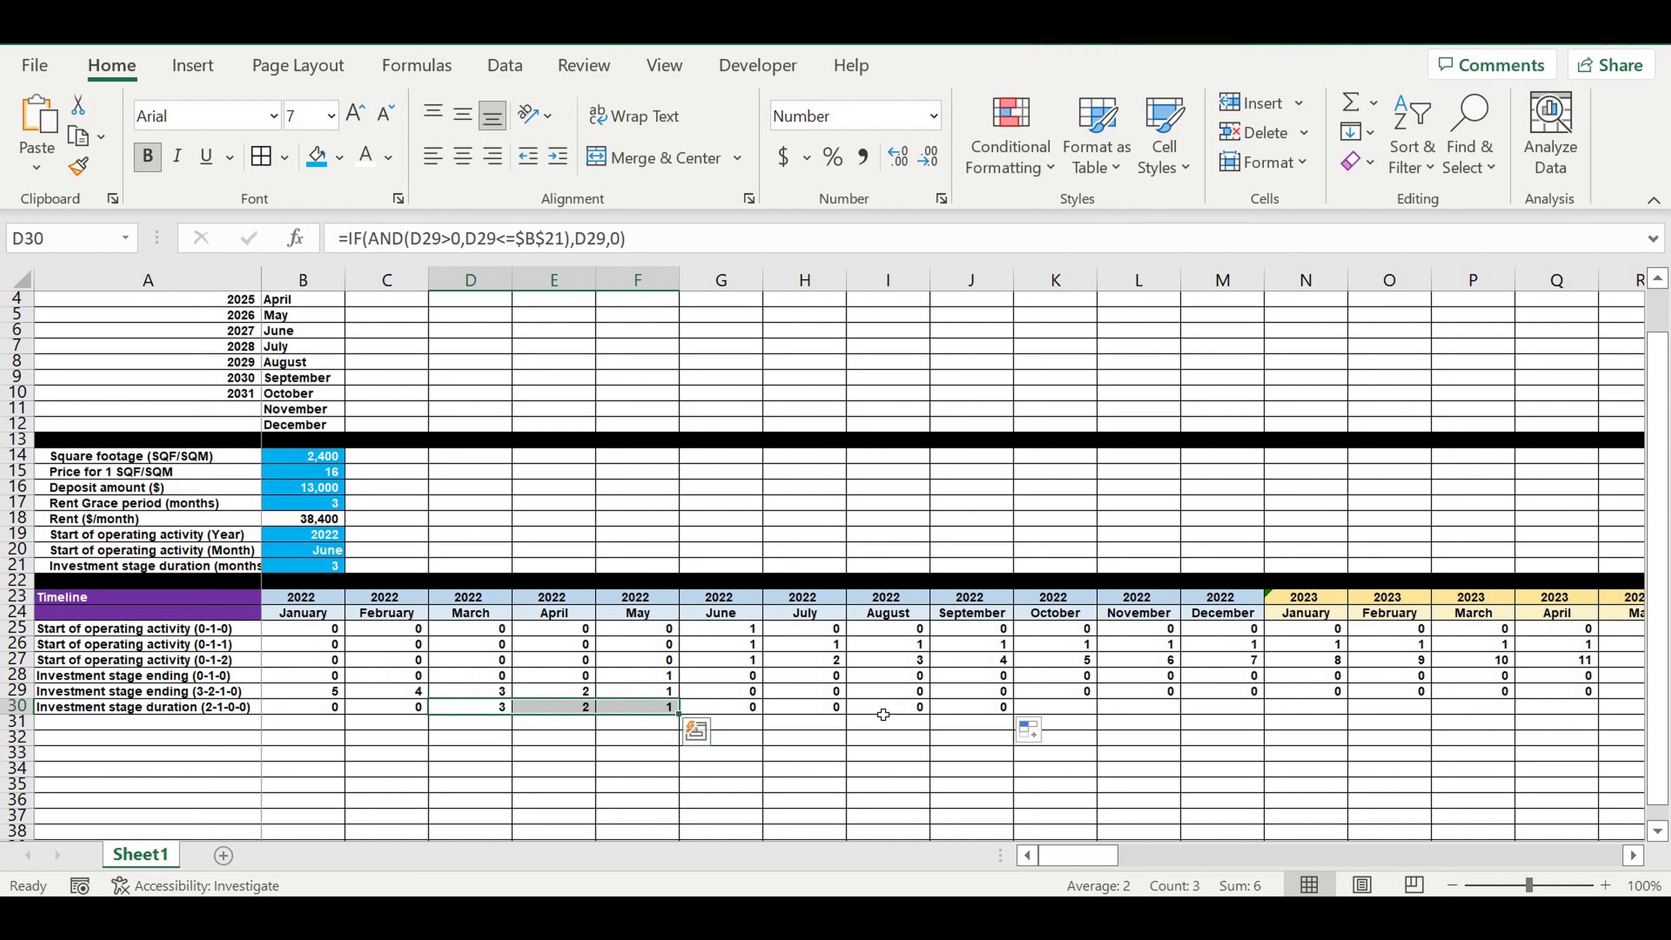
{"action": "left_click", "coordinate": [819, 706]}
{"action": "left_click_drag", "start_coordinate": [845, 712], "coordinate": [1283, 737]}
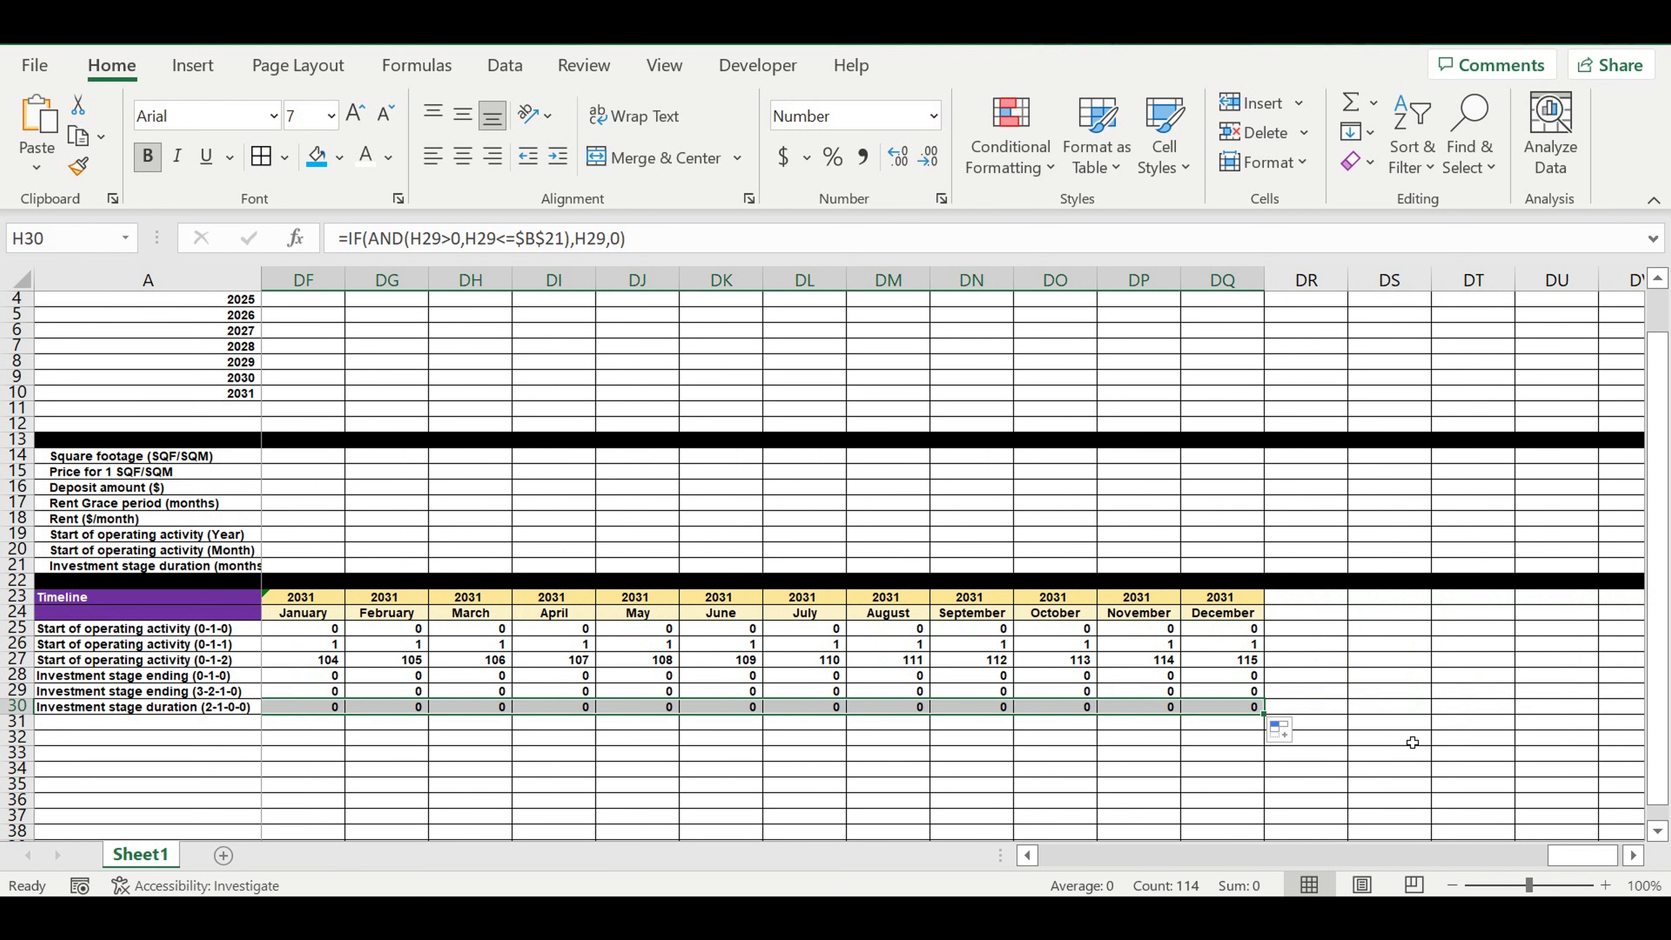
{"action": "left_click", "coordinate": [1413, 742]}
{"action": "left_click_drag", "start_coordinate": [1566, 856], "coordinate": [1079, 856]}
- Label the new timeline row in A31 "Investment stage start (0-1-0)"
{"action": "left_click", "coordinate": [109, 730]}
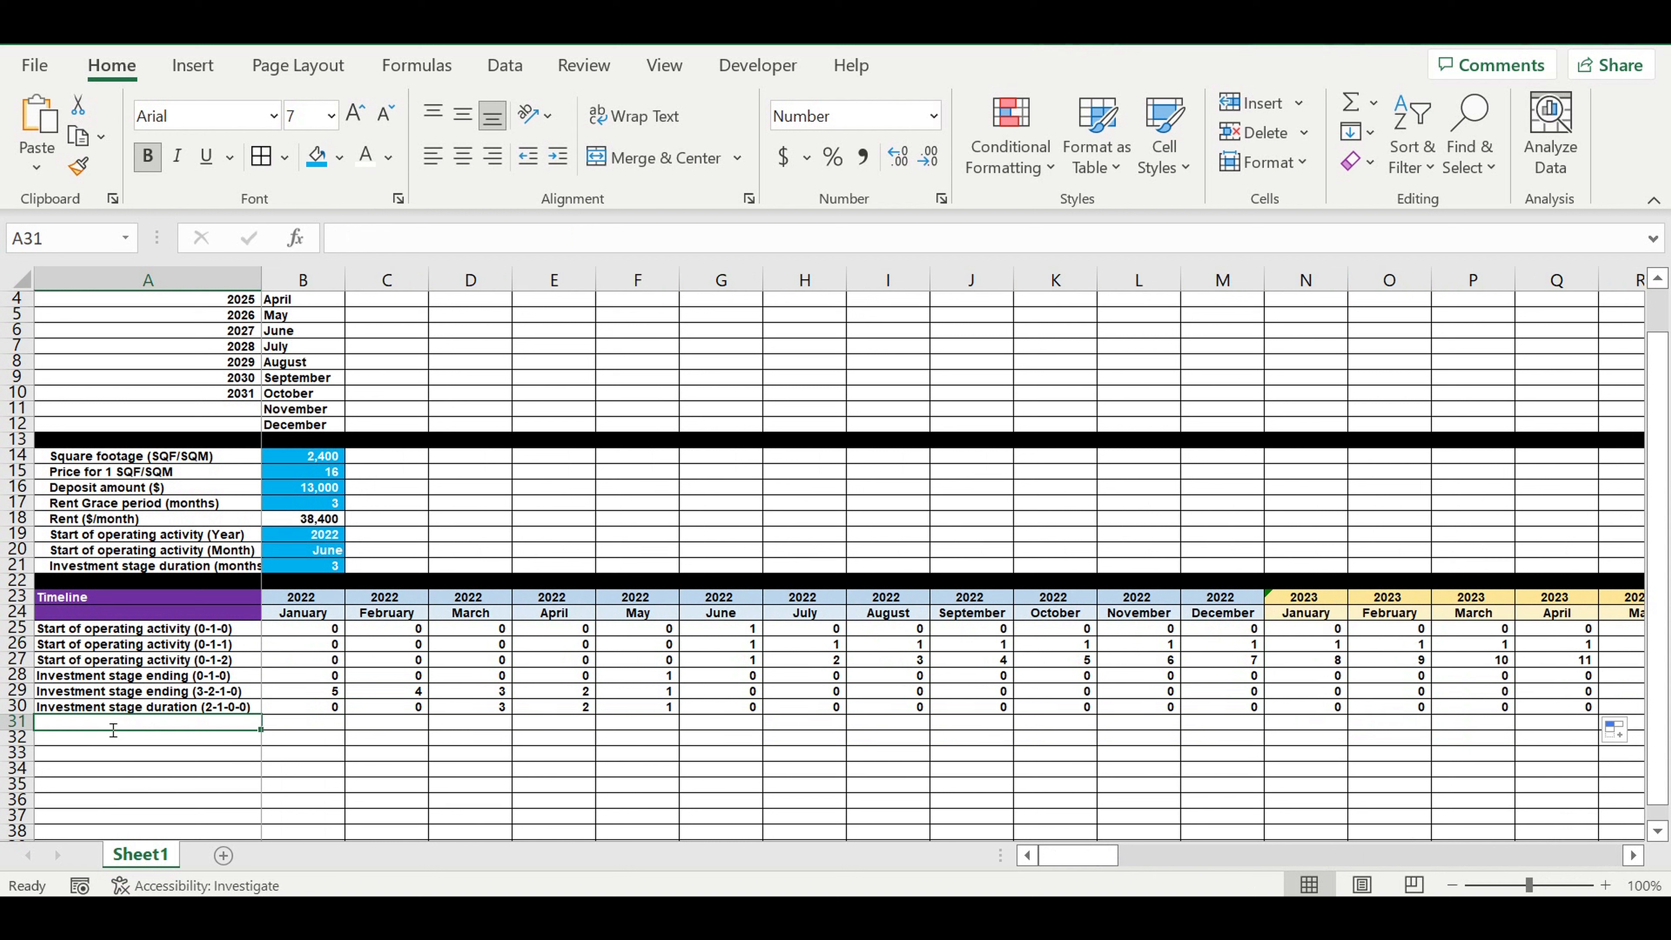
{"action": "type", "text": "Investme"}
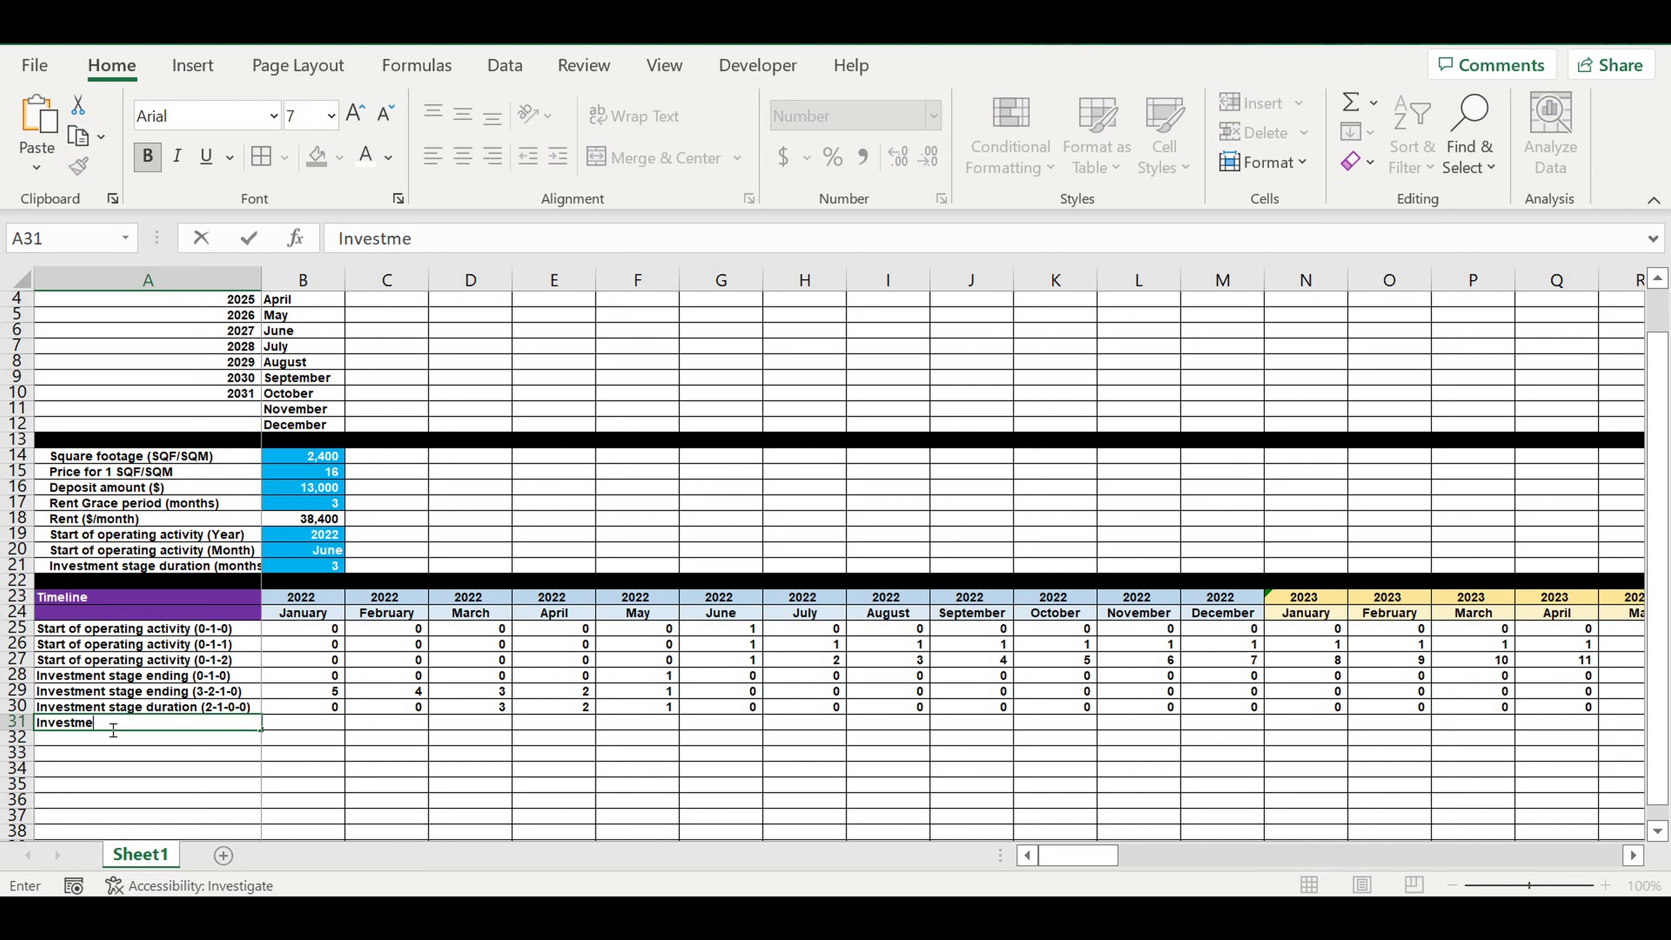
{"action": "type", "text": "nt stage start (0-1-0"}
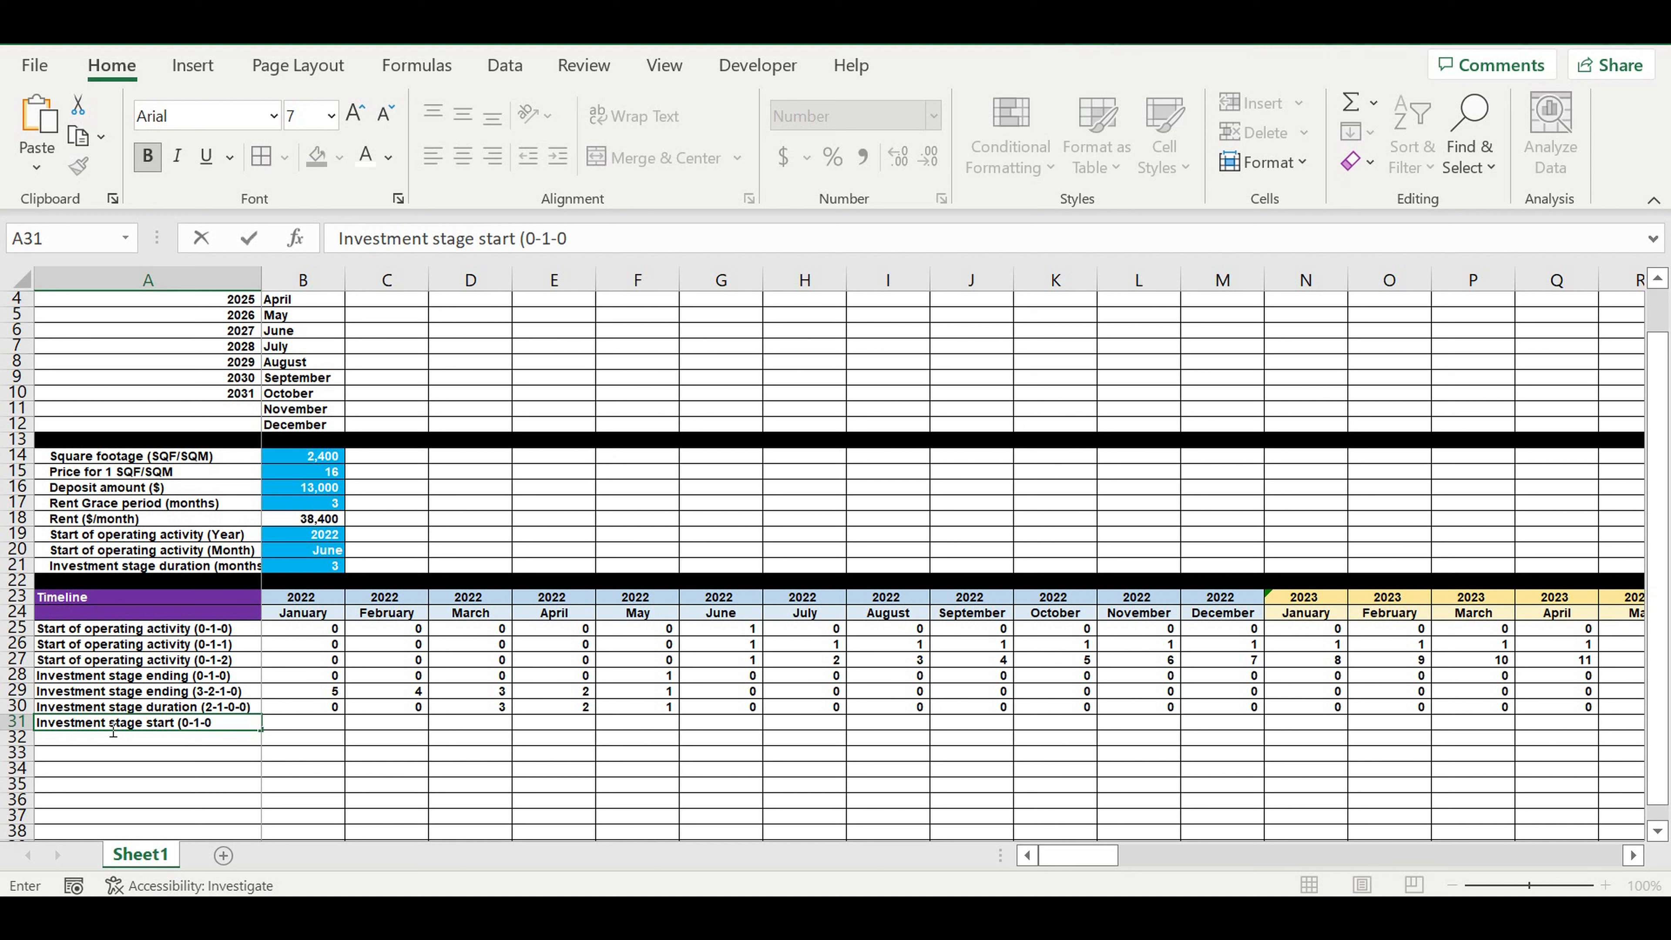
{"action": "type", "text": ")"}
{"action": "key", "text": "Return"}
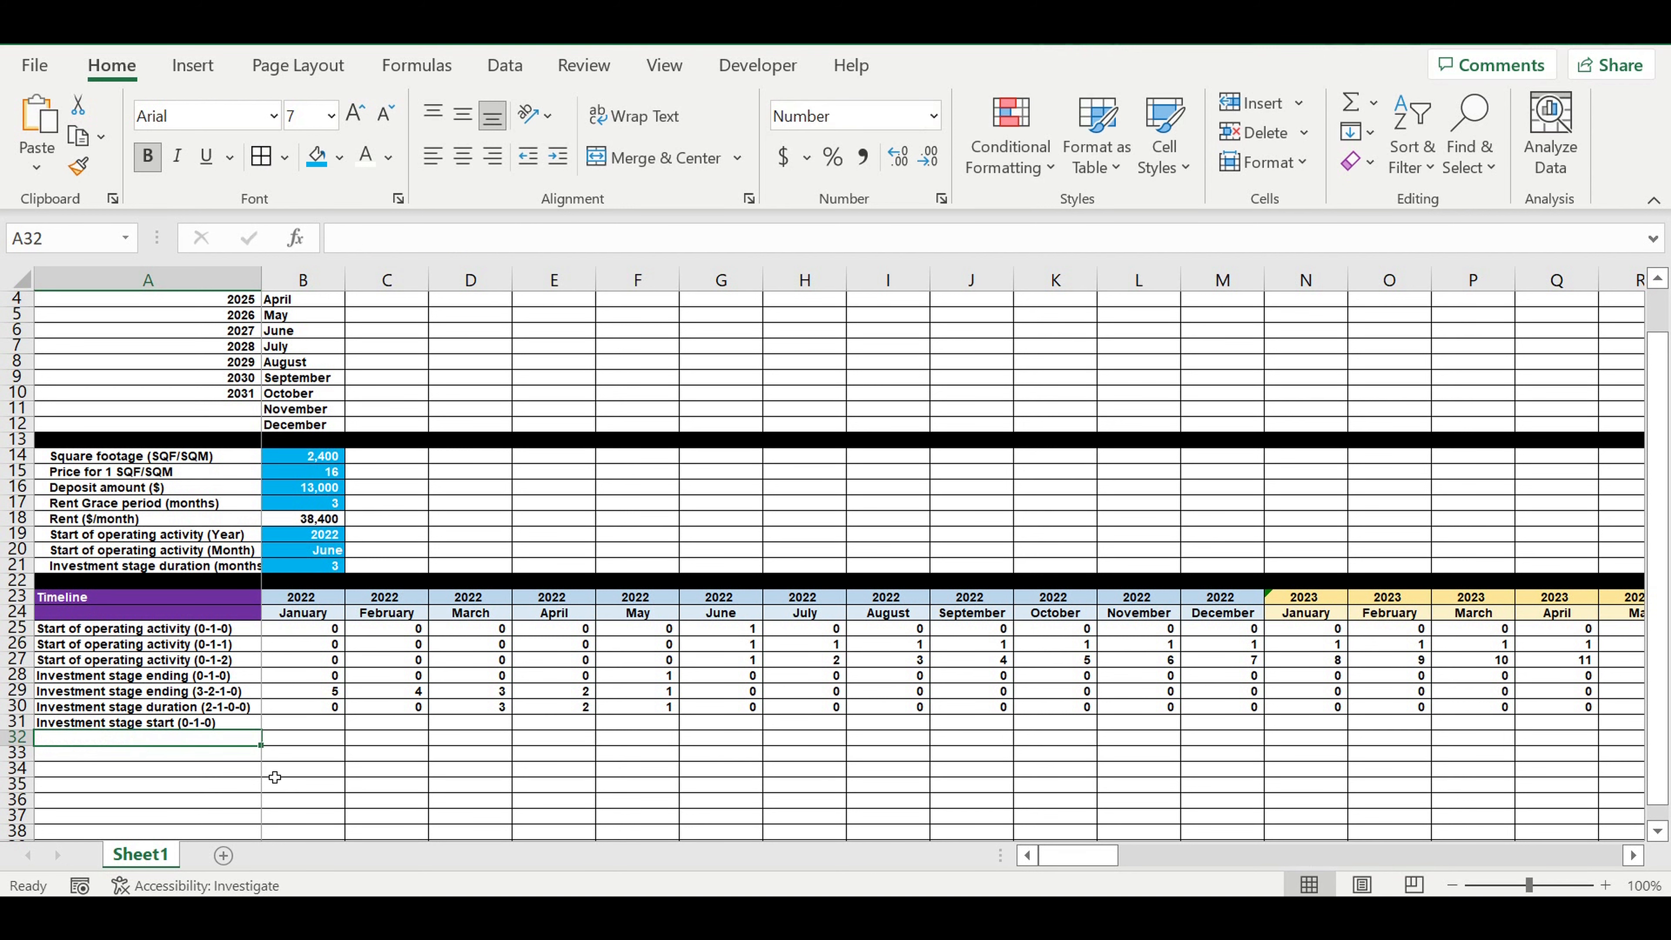
- Enter =IF(B30=$B$21,1,0) in B31 to flag the month whose countdown equals the investment stage duration
{"action": "left_click", "coordinate": [312, 726]}
{"action": "type", "text": "=if("}
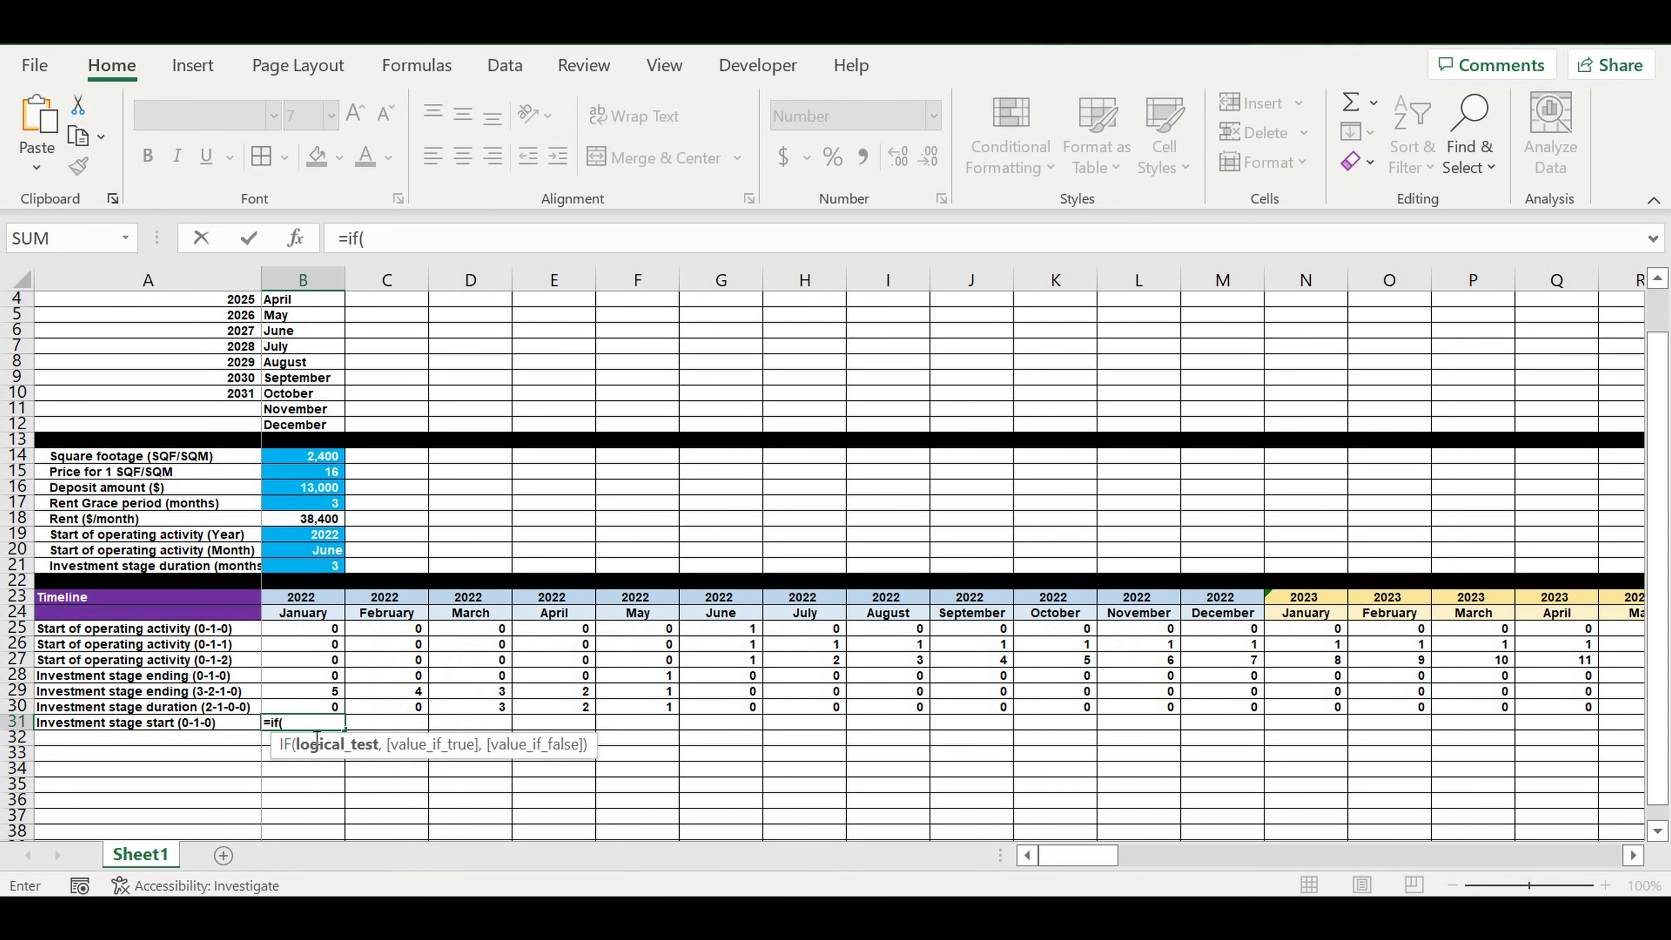
{"action": "left_click", "coordinate": [303, 708]}
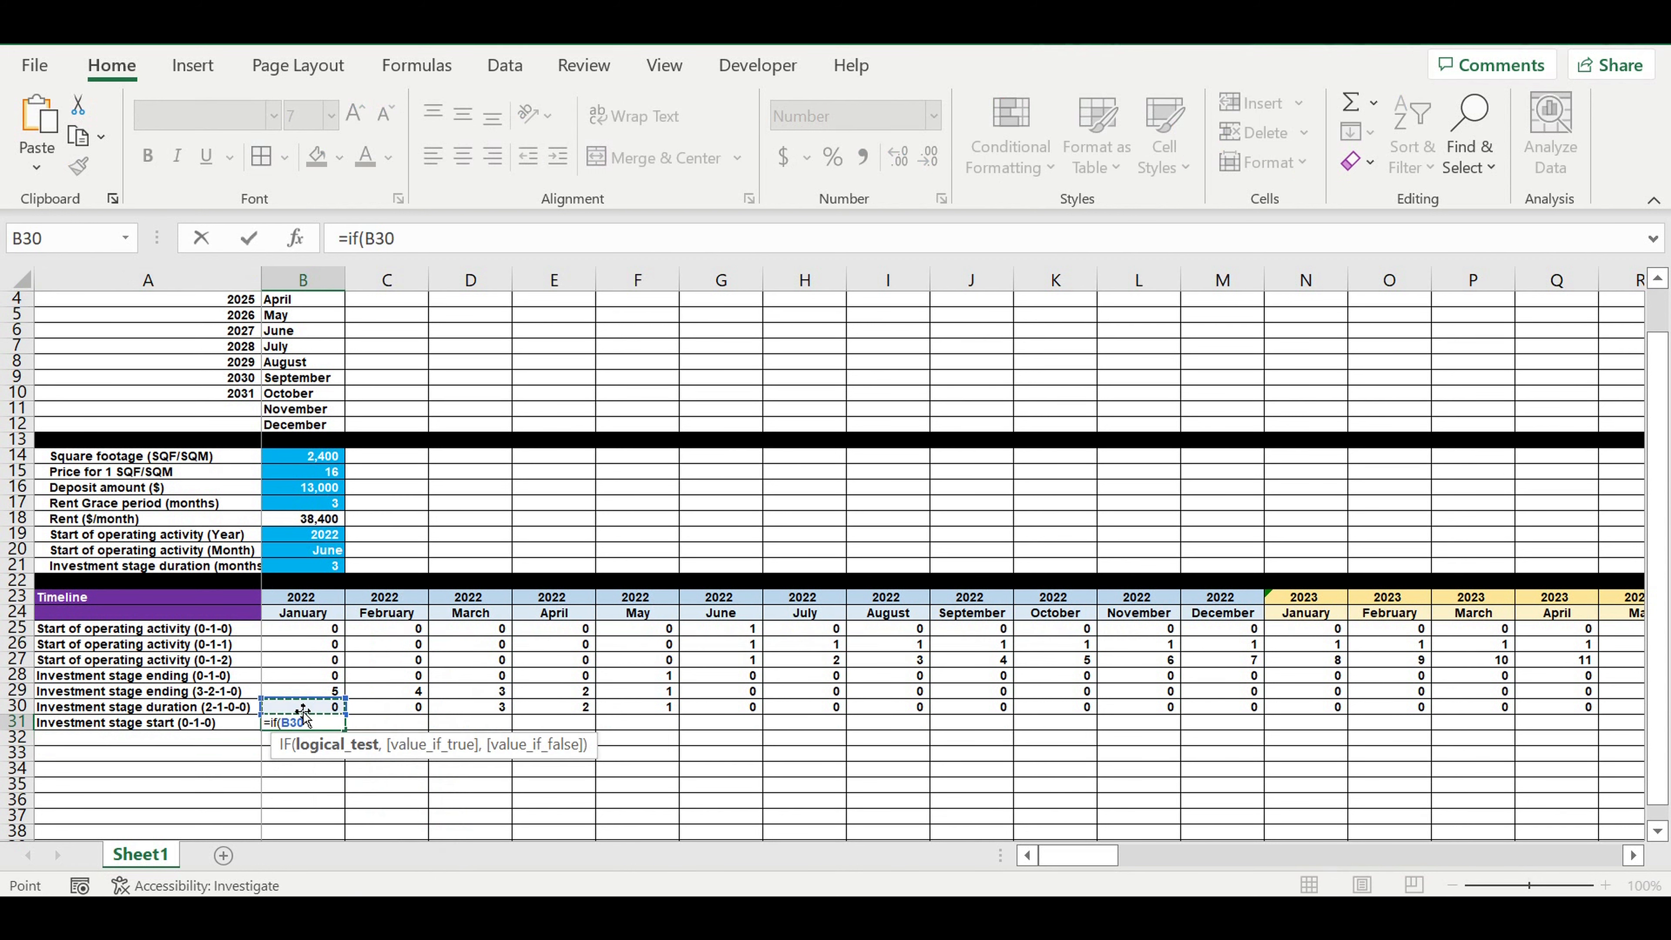
{"action": "type", "text": "="}
{"action": "left_click", "coordinate": [303, 568]}
{"action": "left_click", "coordinate": [407, 239]}
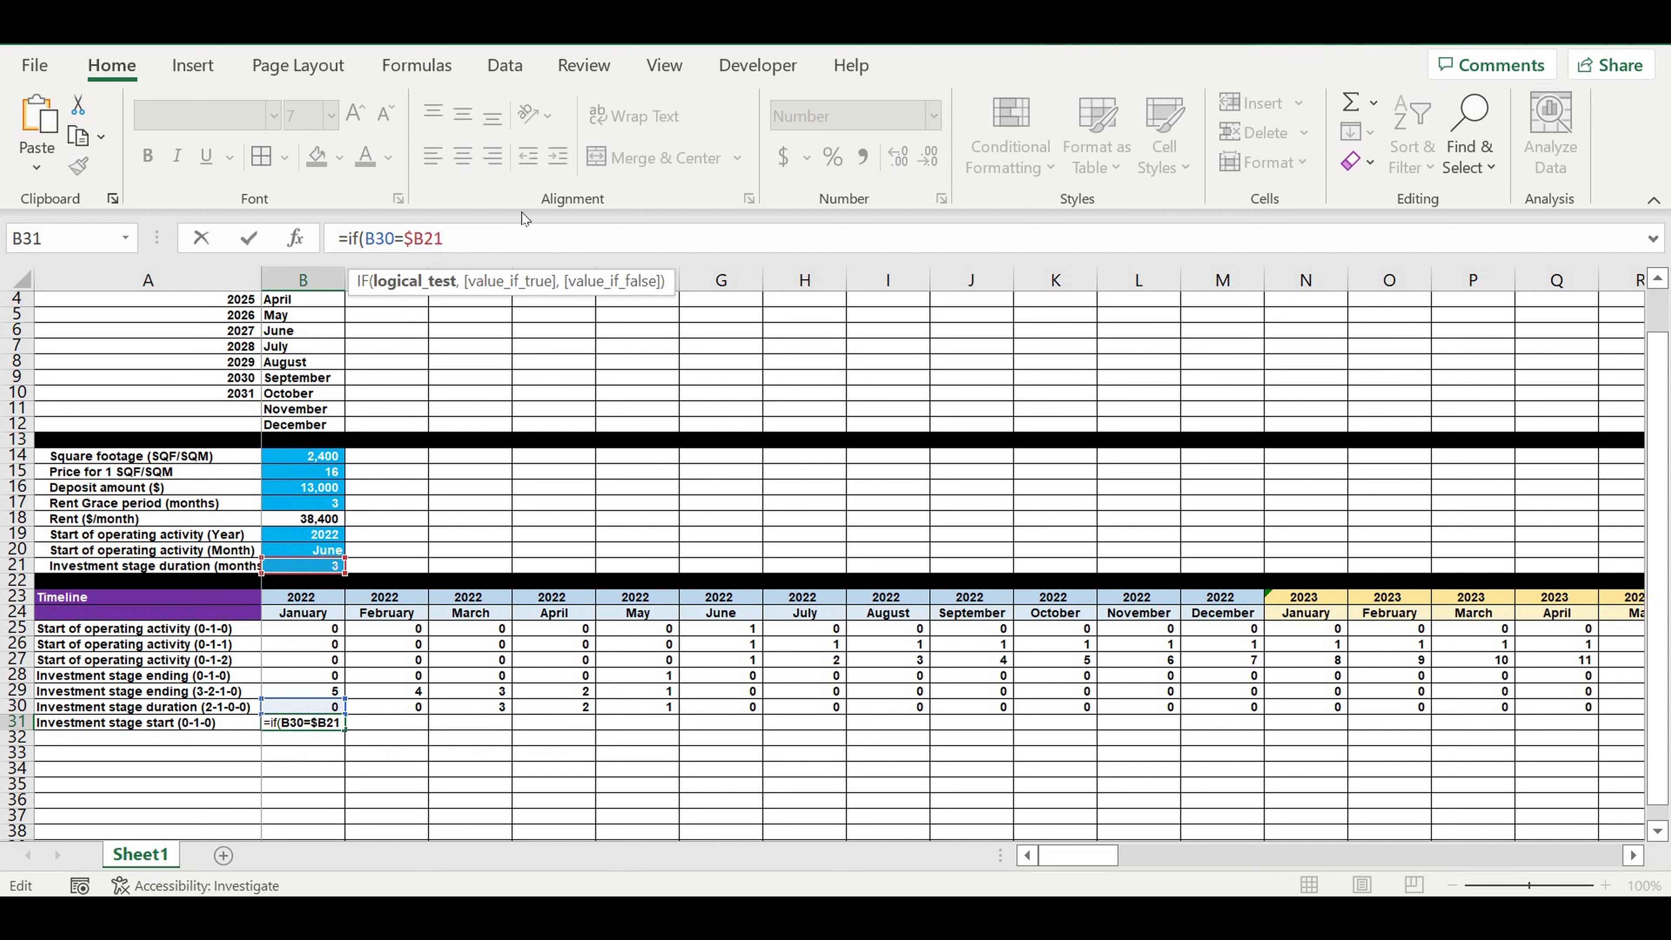
{"action": "type", "text": "$"}
{"action": "type", "text": ",1,0"}
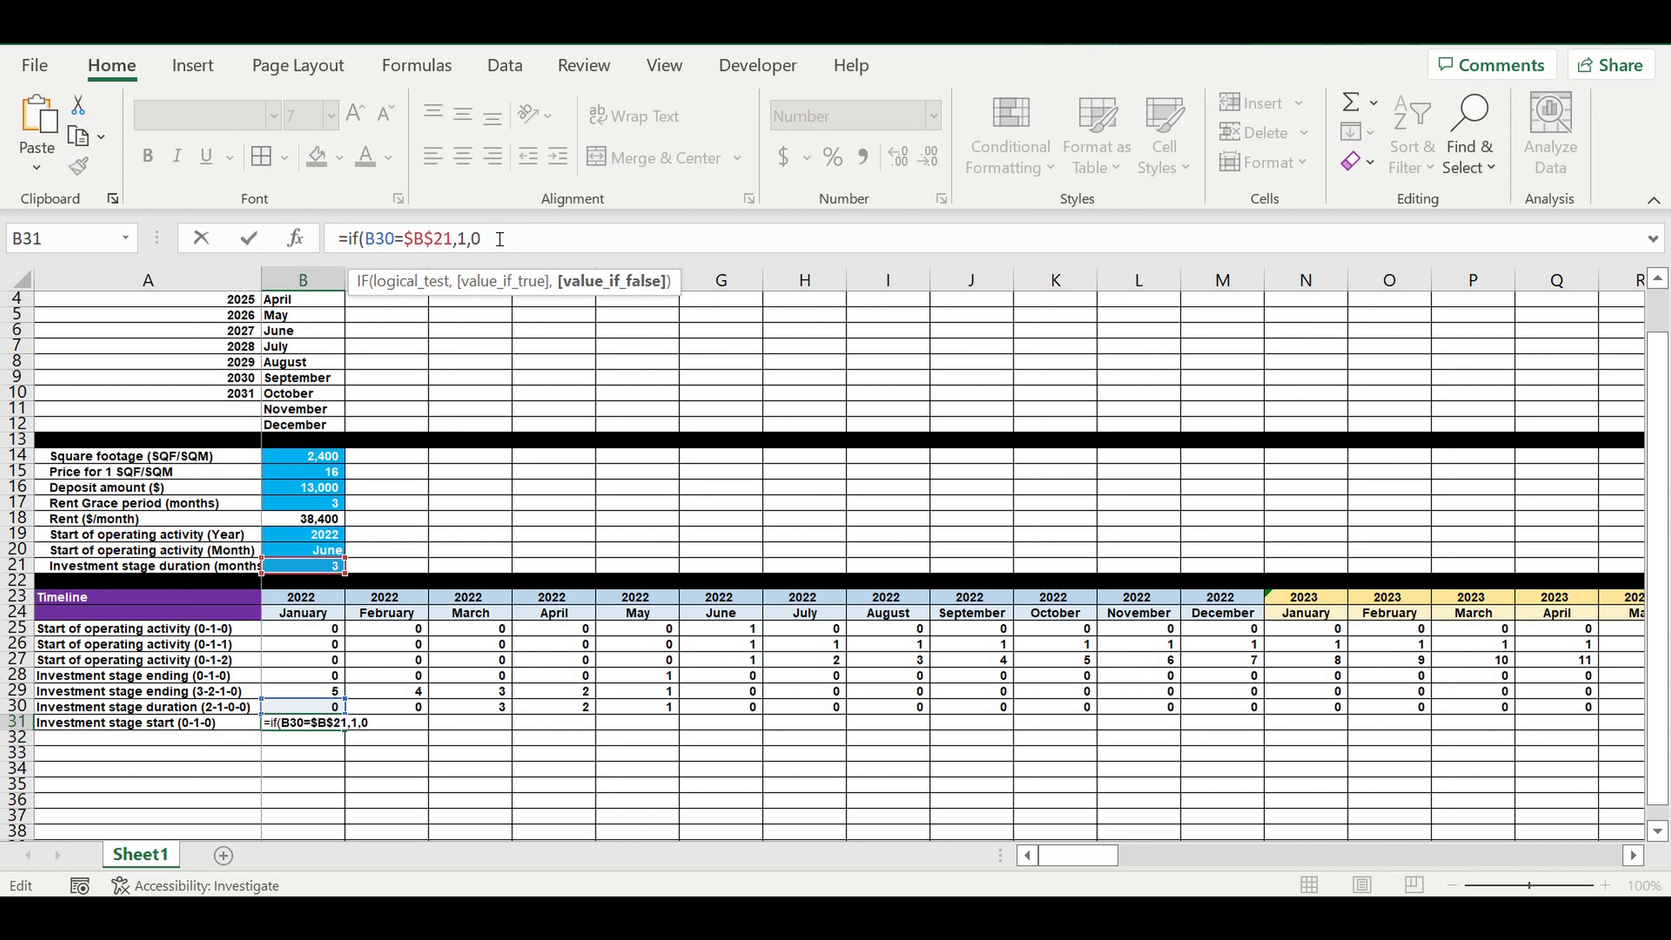
{"action": "type", "text": ")"}
{"action": "key", "text": "Return"}
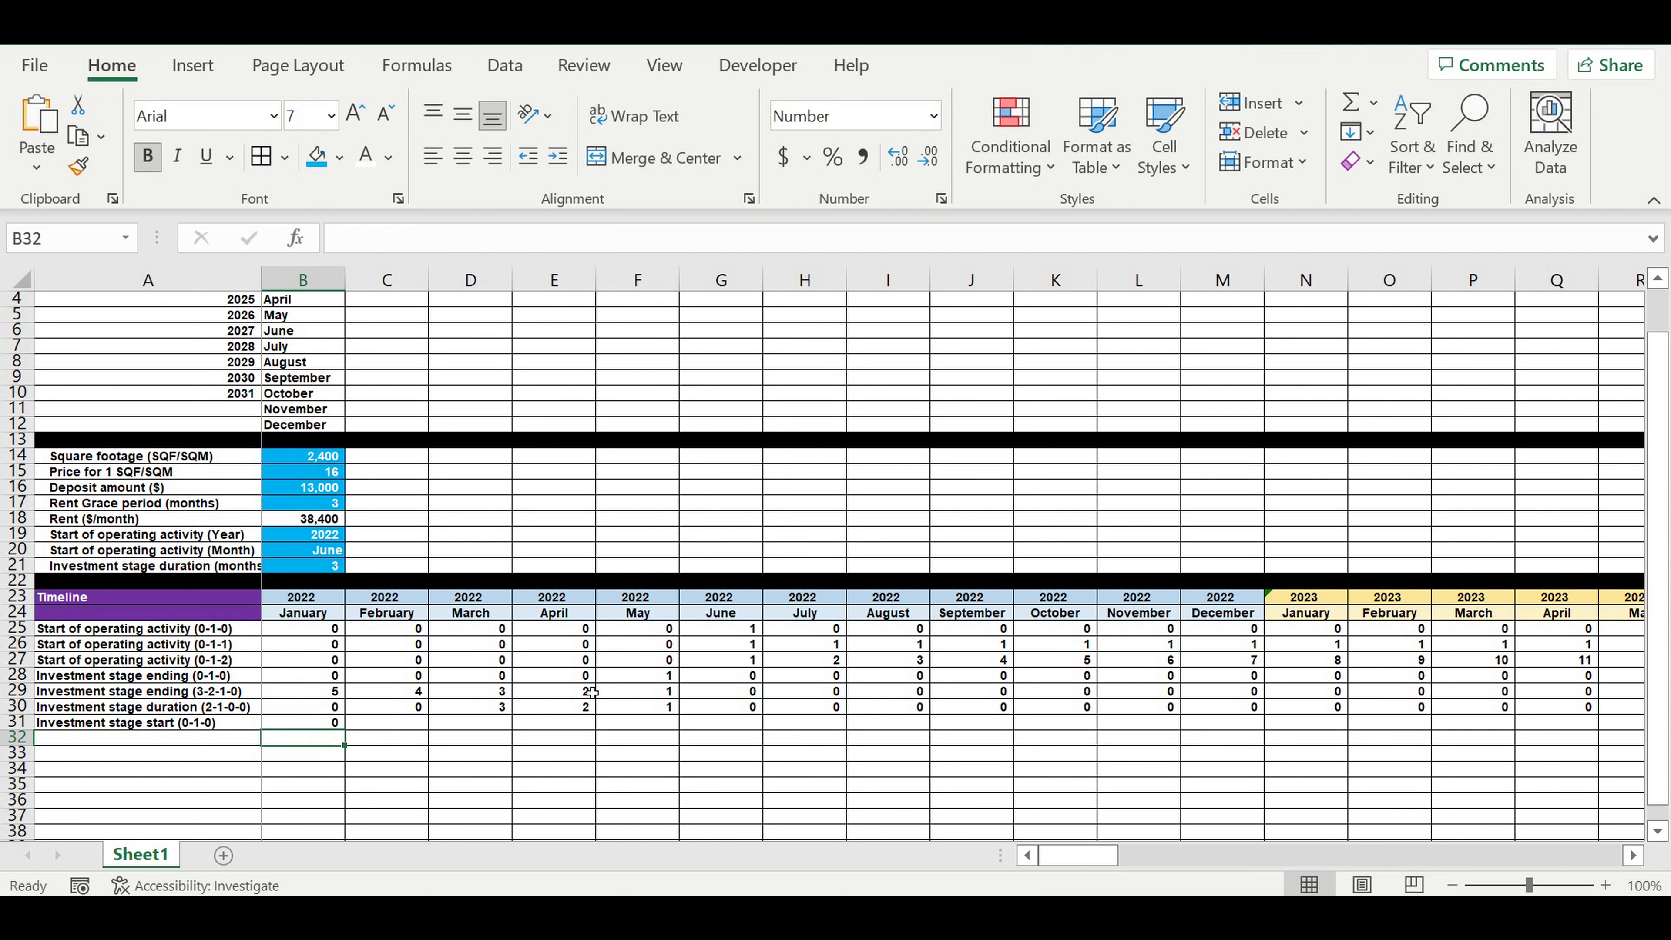
- Fill the B31 start flag along row 31 through December 2031 and check March 2022 against the duration countdown
{"action": "left_click", "coordinate": [321, 726]}
{"action": "left_click_drag", "start_coordinate": [344, 731], "coordinate": [1346, 731]}
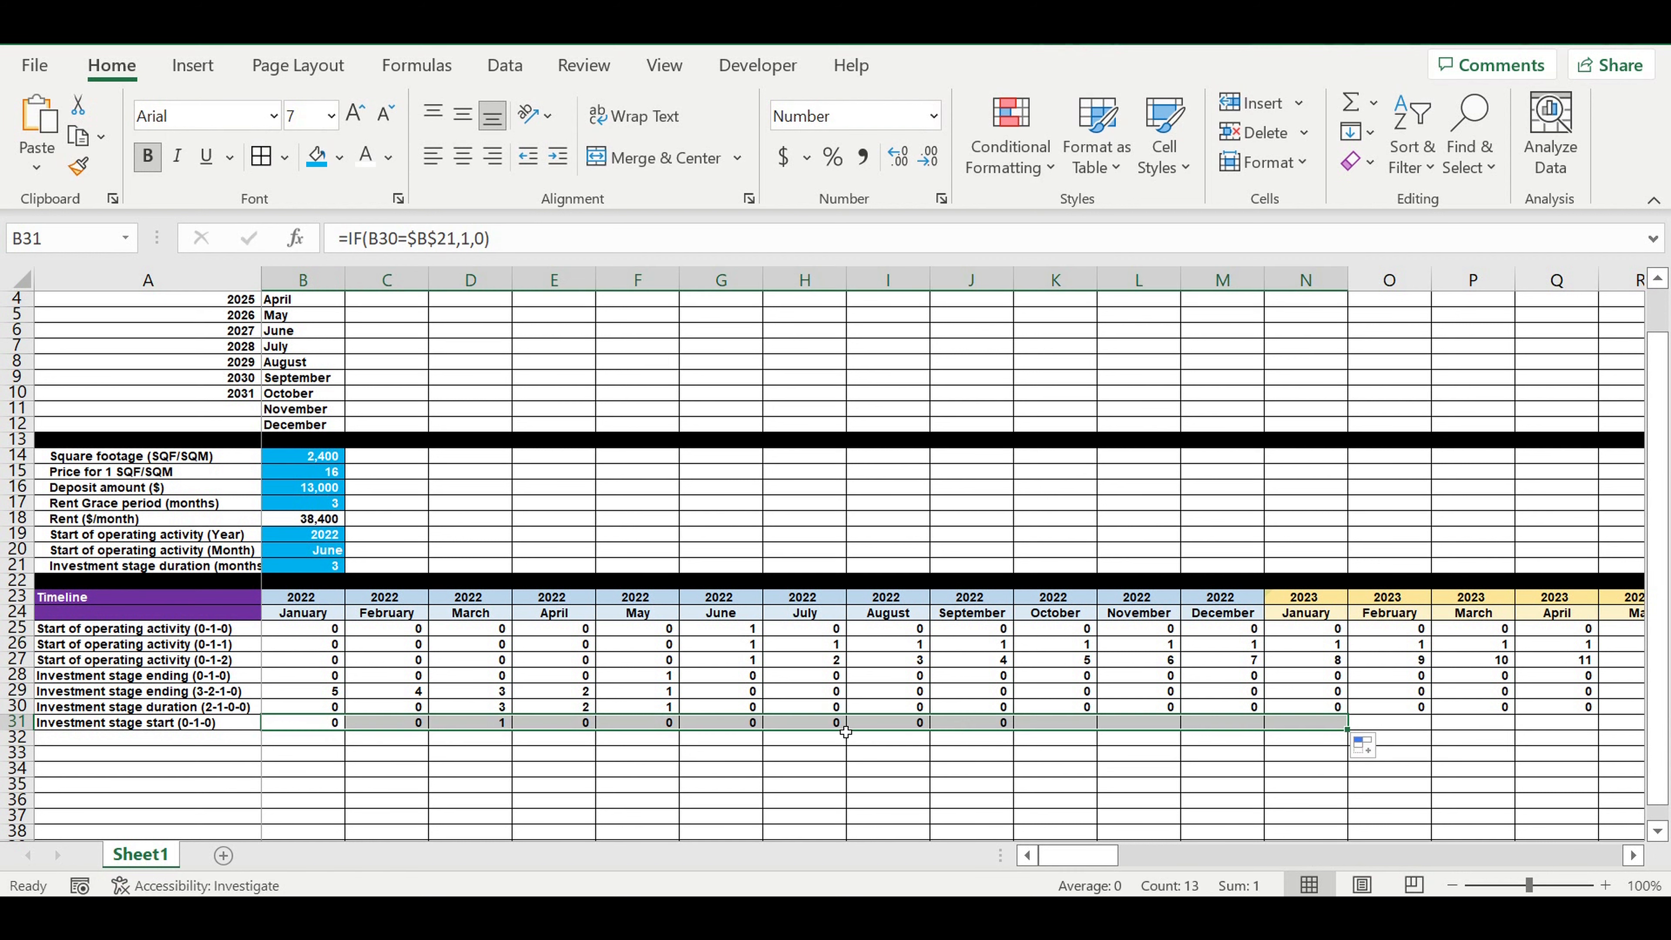
{"action": "left_click", "coordinate": [730, 722]}
{"action": "left_click", "coordinate": [487, 724]}
{"action": "left_click_drag", "start_coordinate": [514, 736], "coordinate": [1257, 746]}
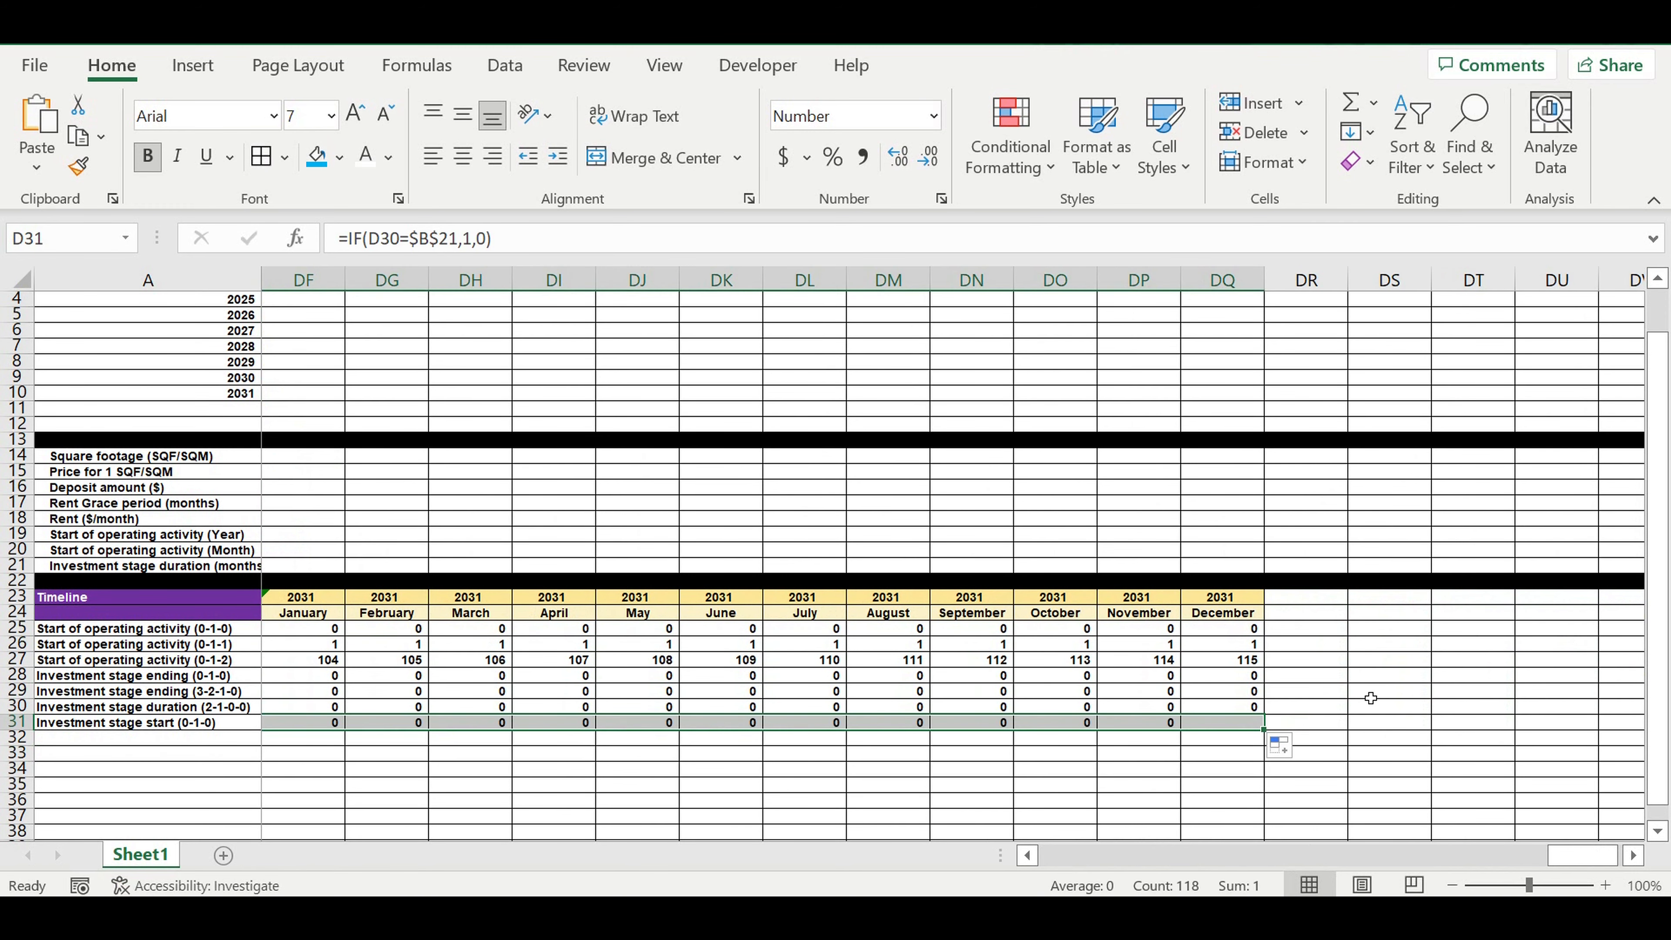
{"action": "left_click", "coordinate": [1371, 696]}
{"action": "left_click_drag", "start_coordinate": [1556, 849], "coordinate": [1047, 851]}
{"action": "left_click", "coordinate": [474, 709]}
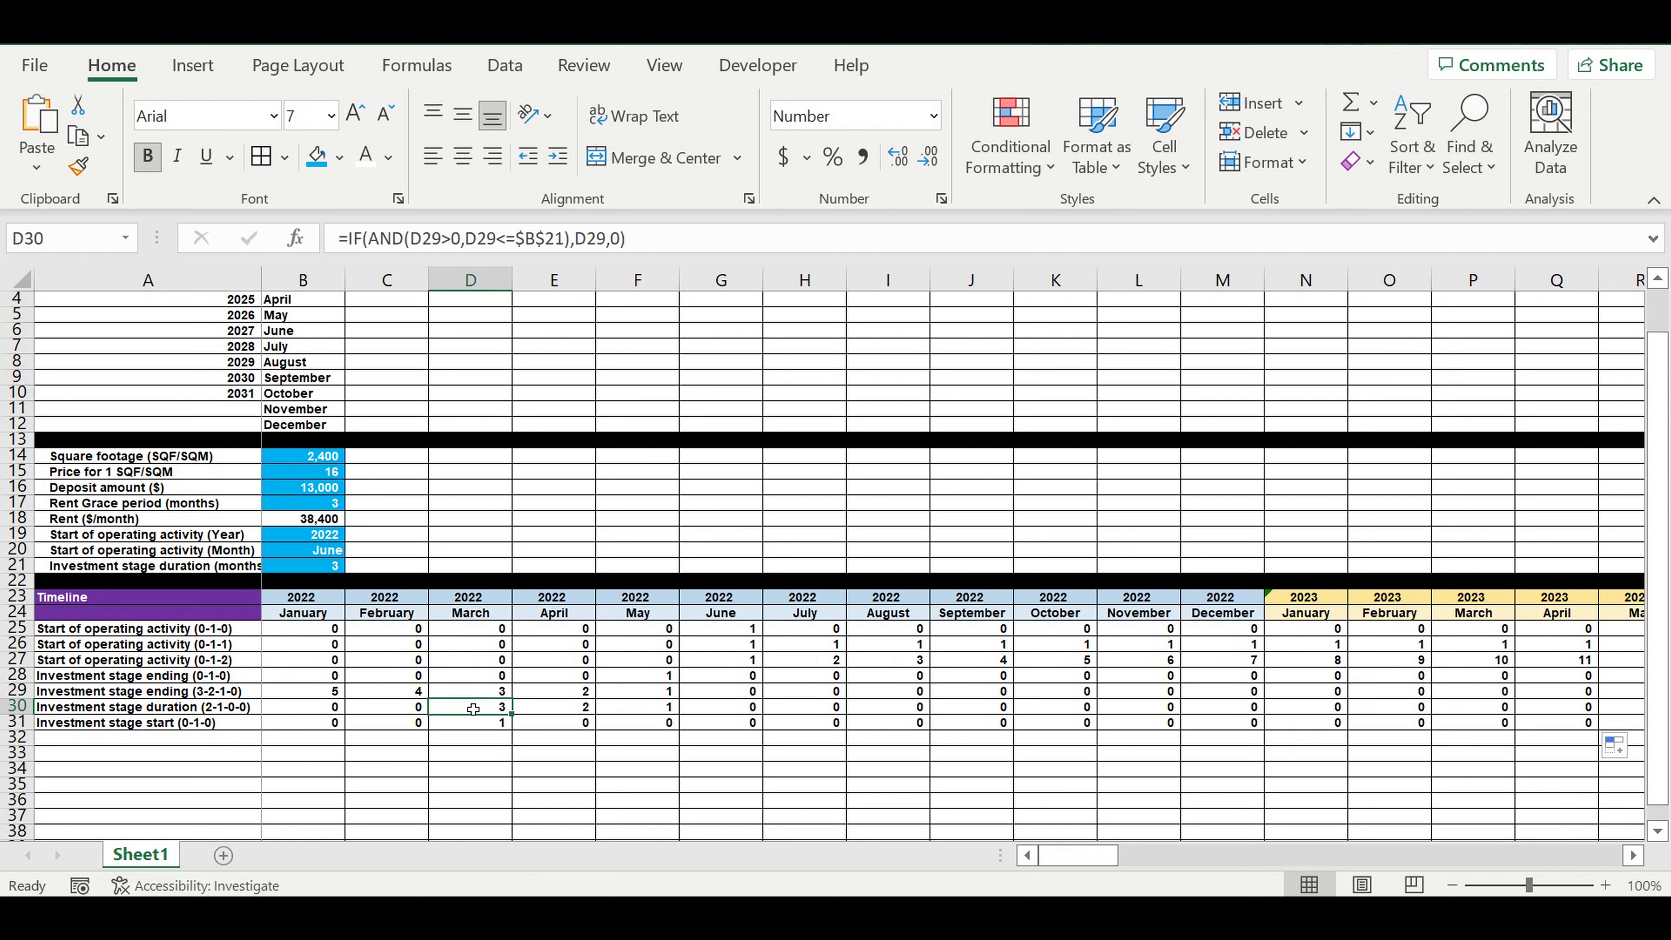
{"action": "left_click_drag", "start_coordinate": [634, 714], "coordinate": [484, 712]}
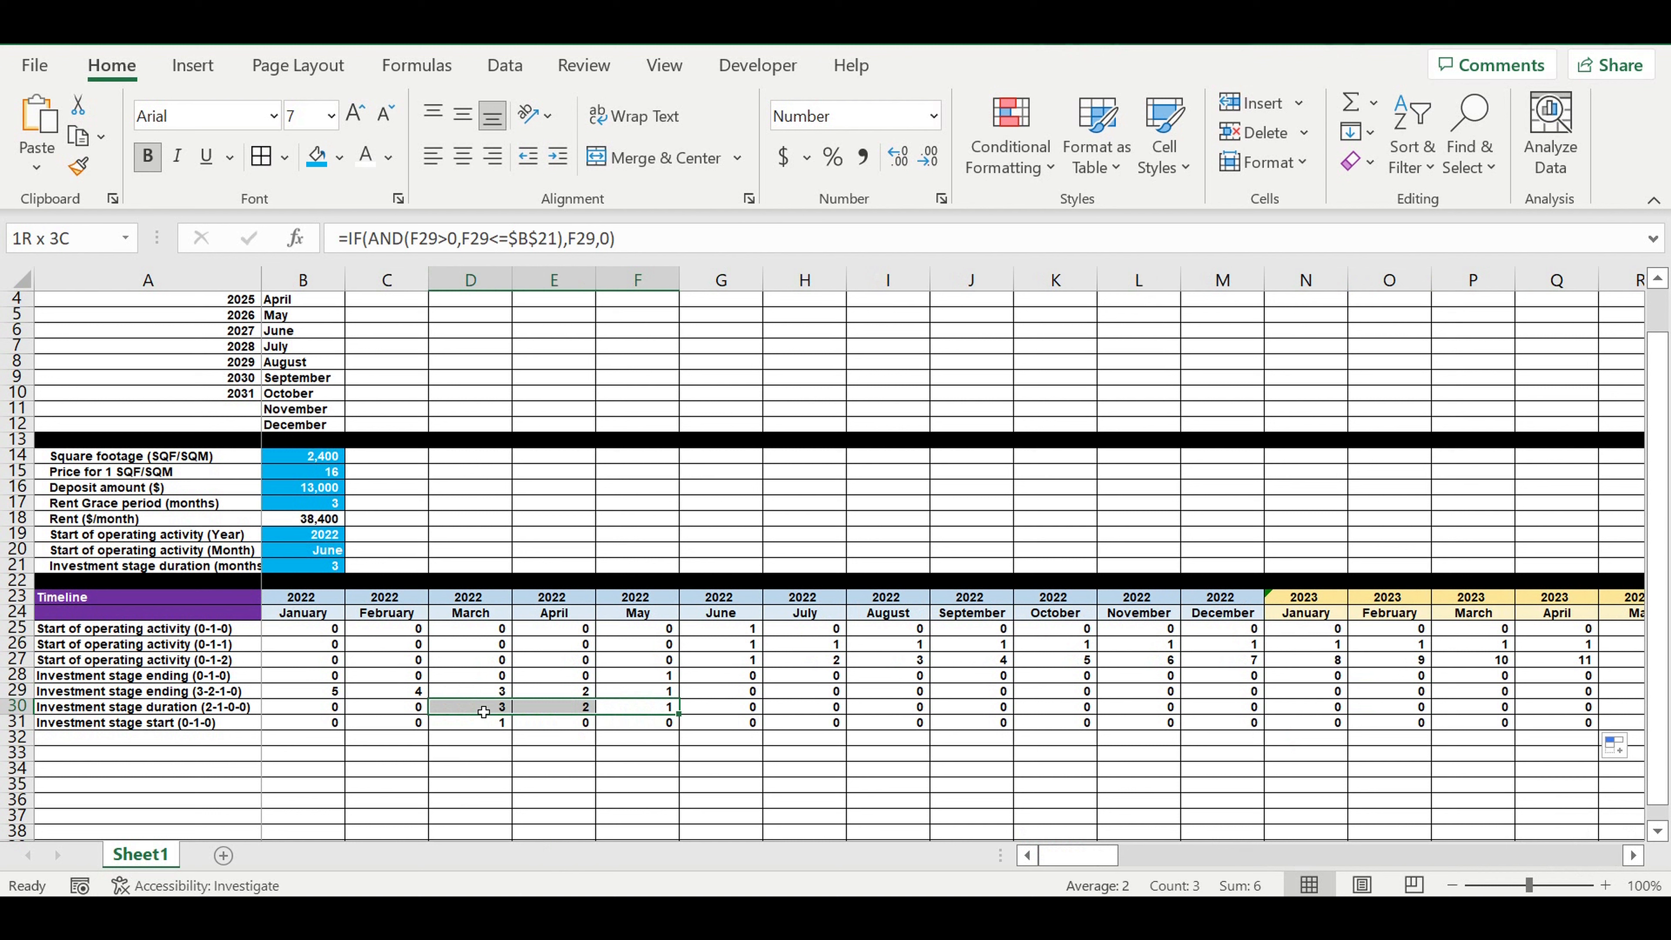
{"action": "left_click_drag", "start_coordinate": [484, 712], "coordinate": [484, 711]}
{"action": "left_click", "coordinate": [484, 712]}
{"action": "left_click", "coordinate": [483, 732]}
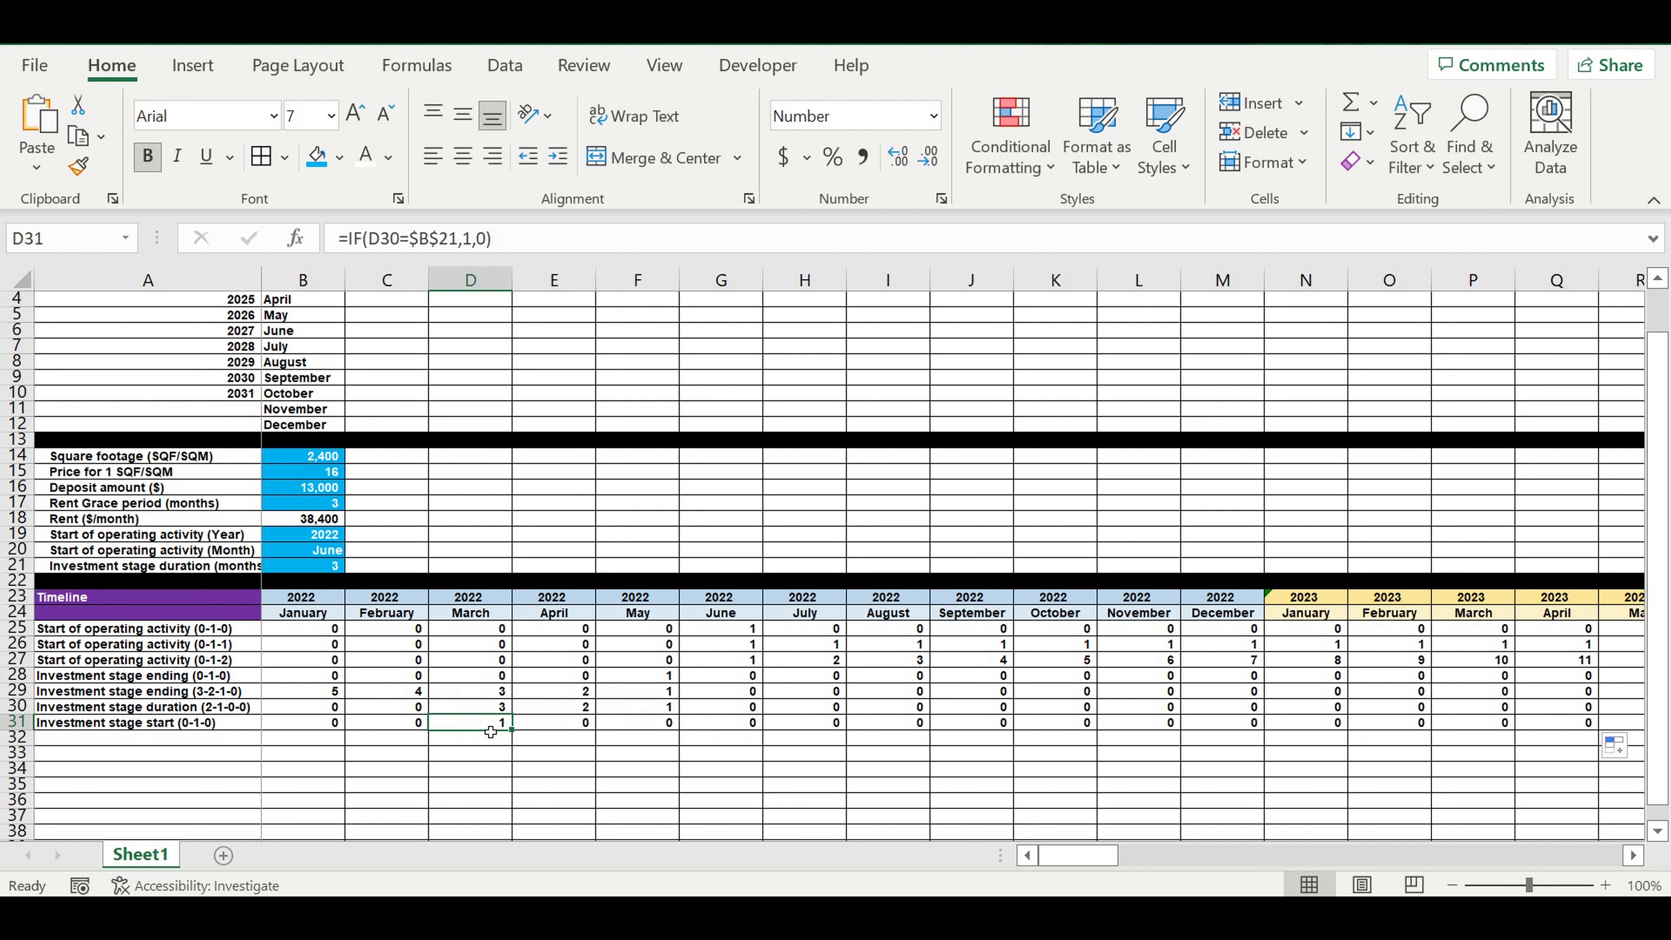
- Label the next timeline row in A32 "Investment stage (0-1-1-0)"
{"action": "left_click", "coordinate": [213, 741]}
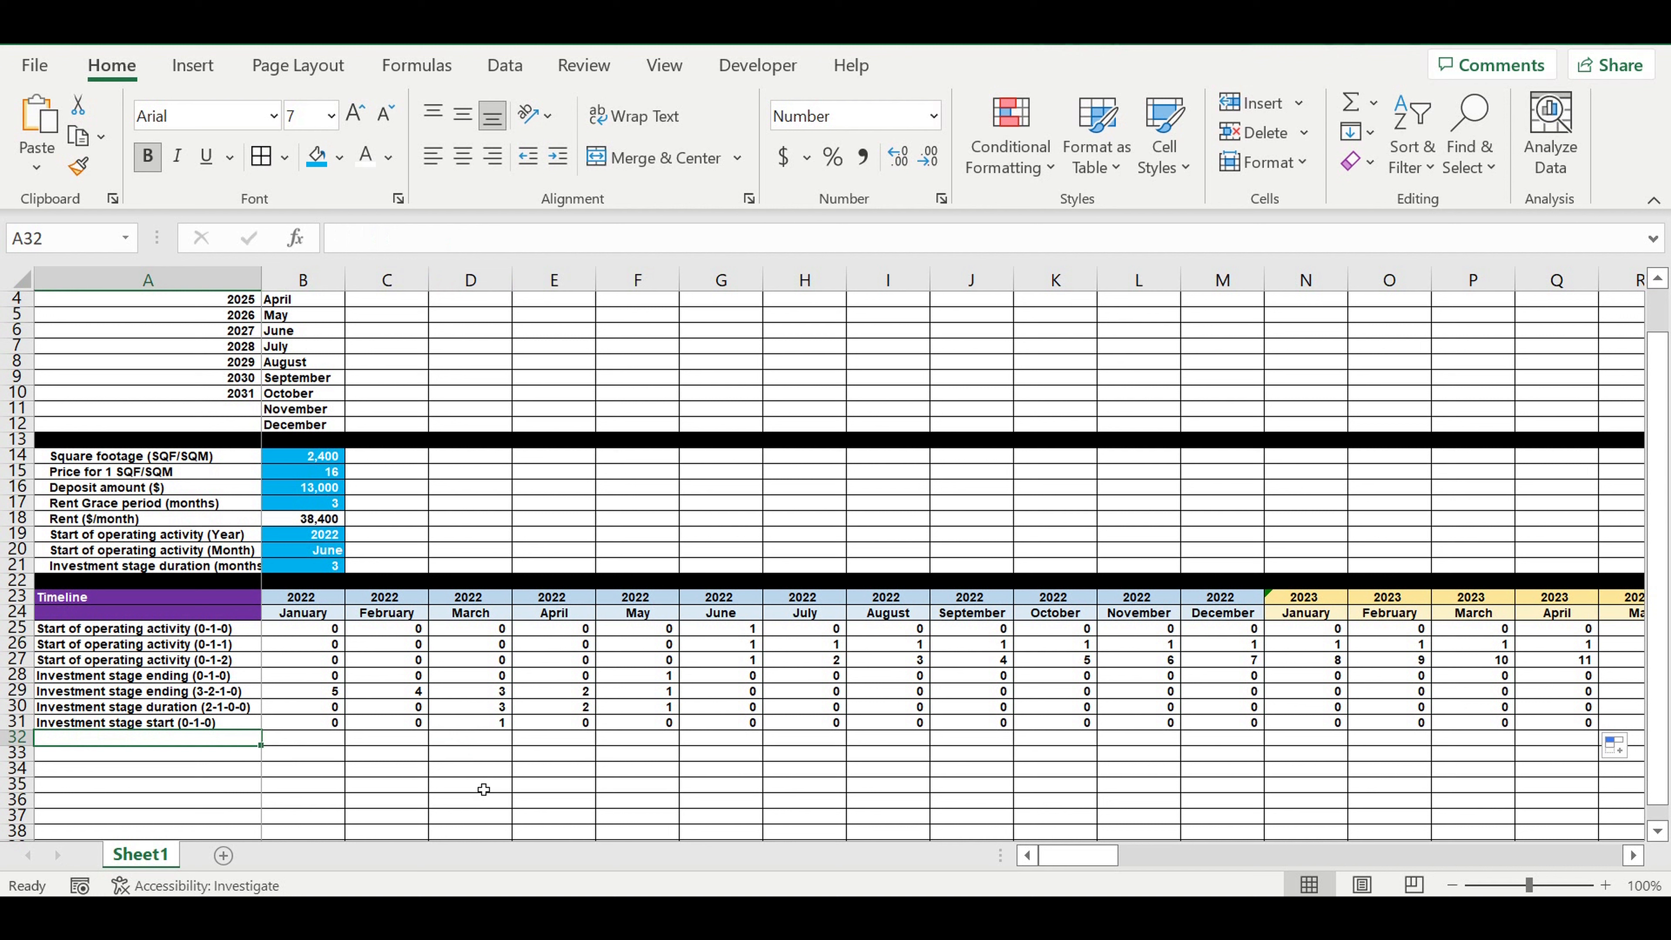
{"action": "type", "text": "In"}
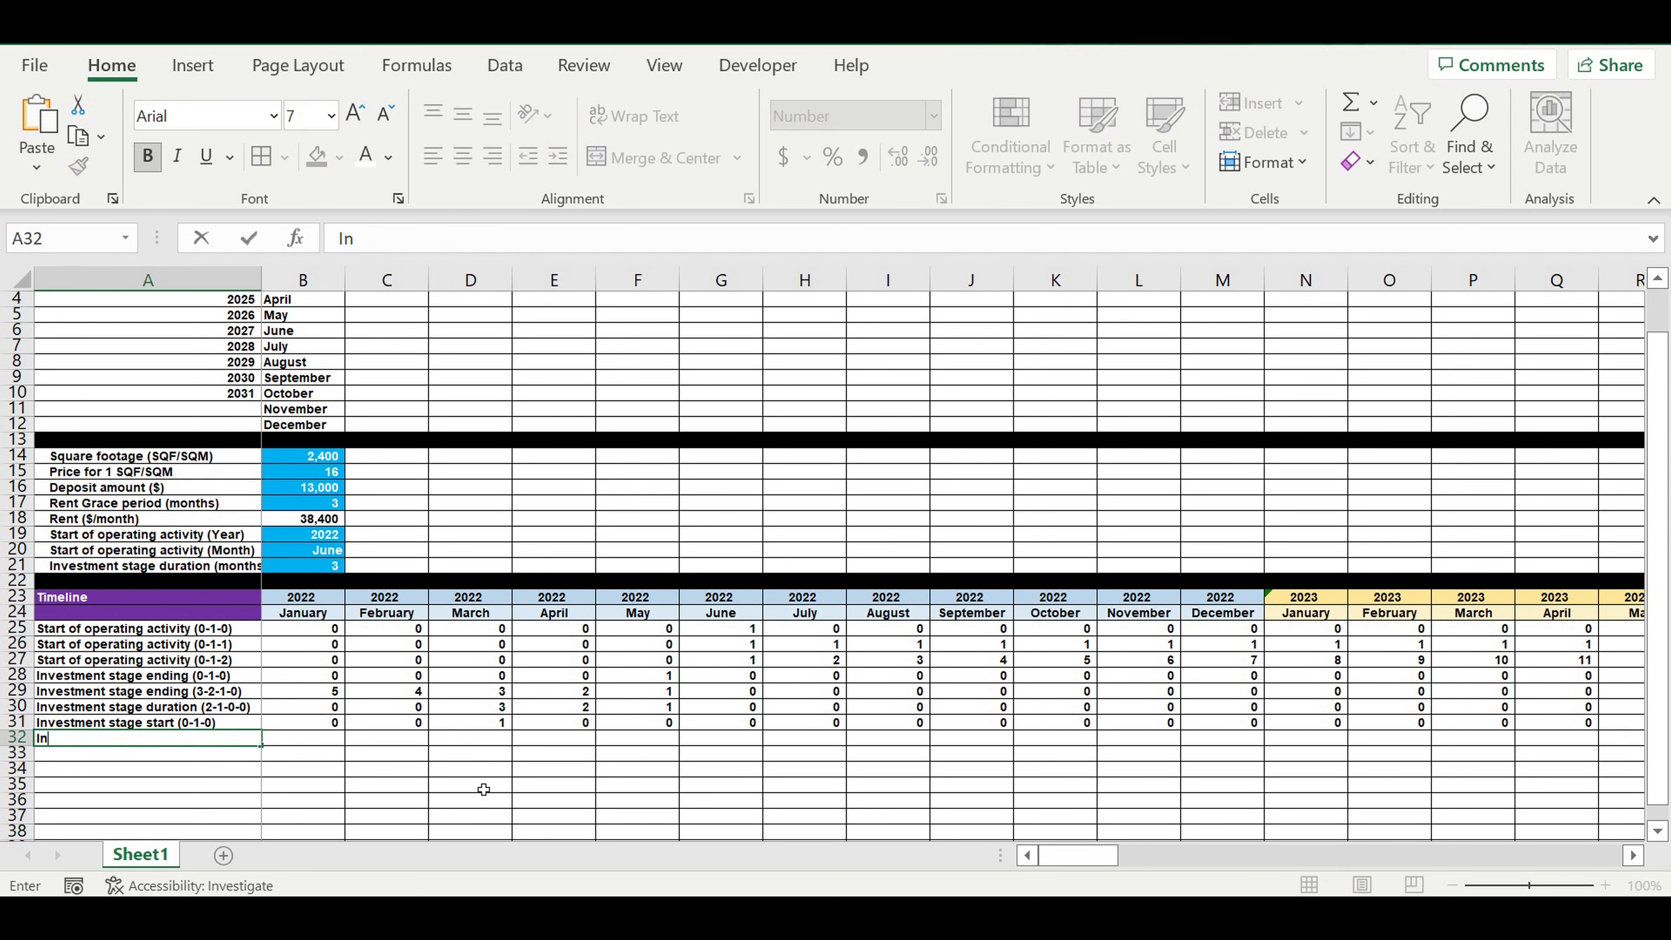
{"action": "type", "text": "vestmen"}
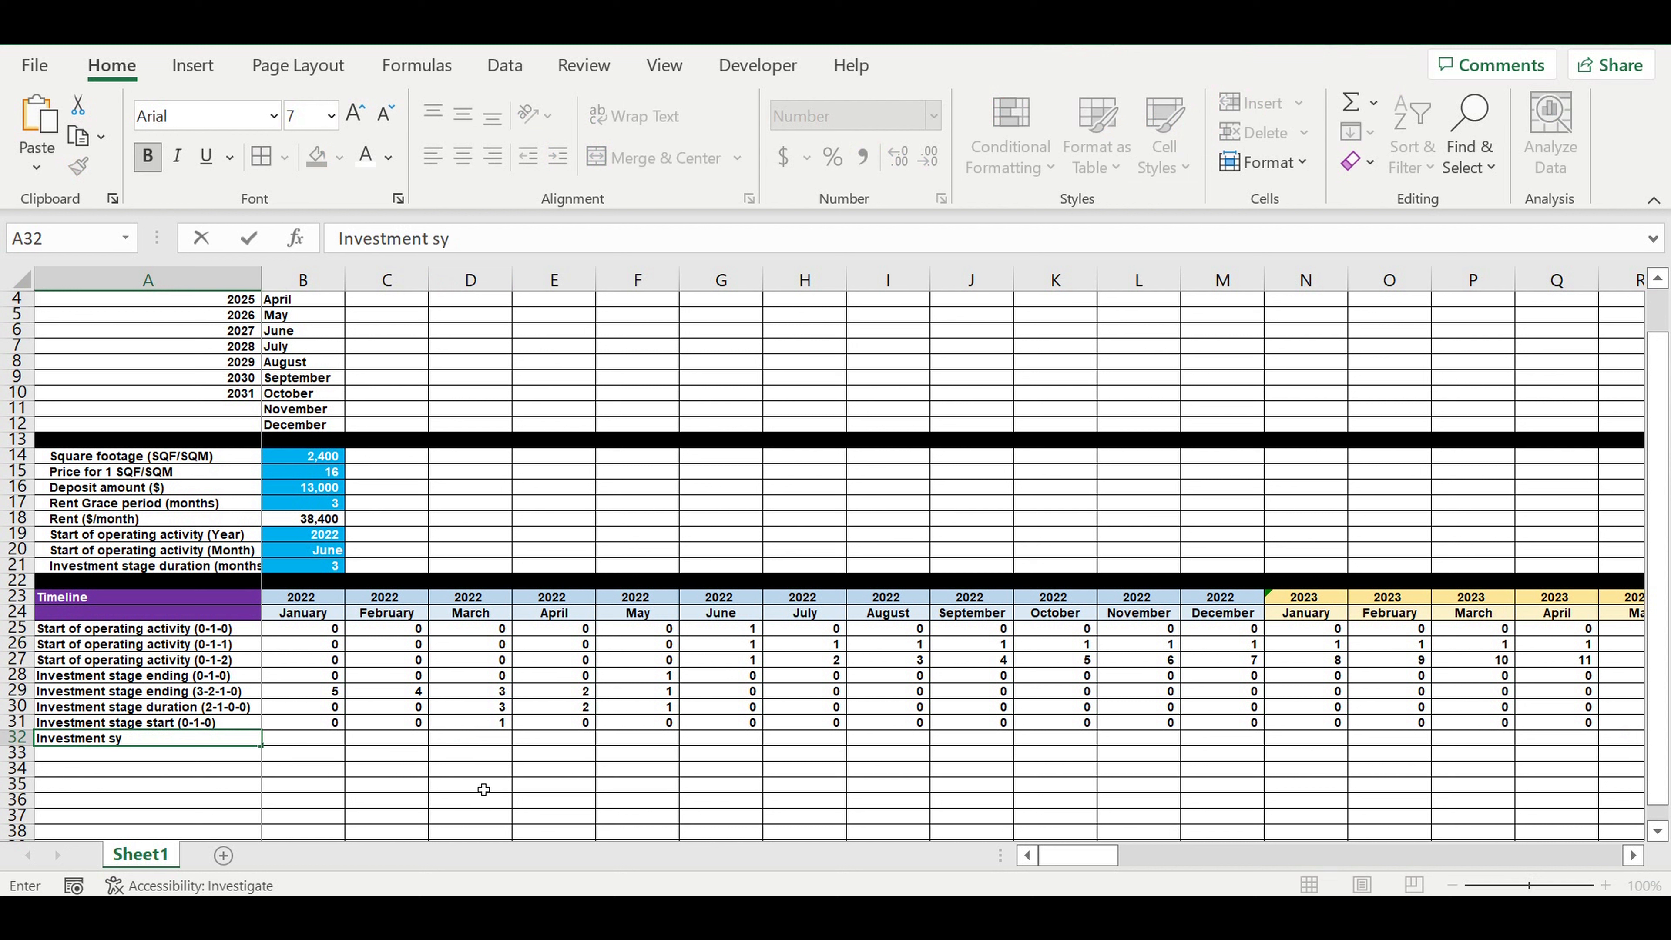
{"action": "type", "text": "t stage (0-10"}
{"action": "key", "text": "BackSpace"}
{"action": "type", "text": "-1-0"}
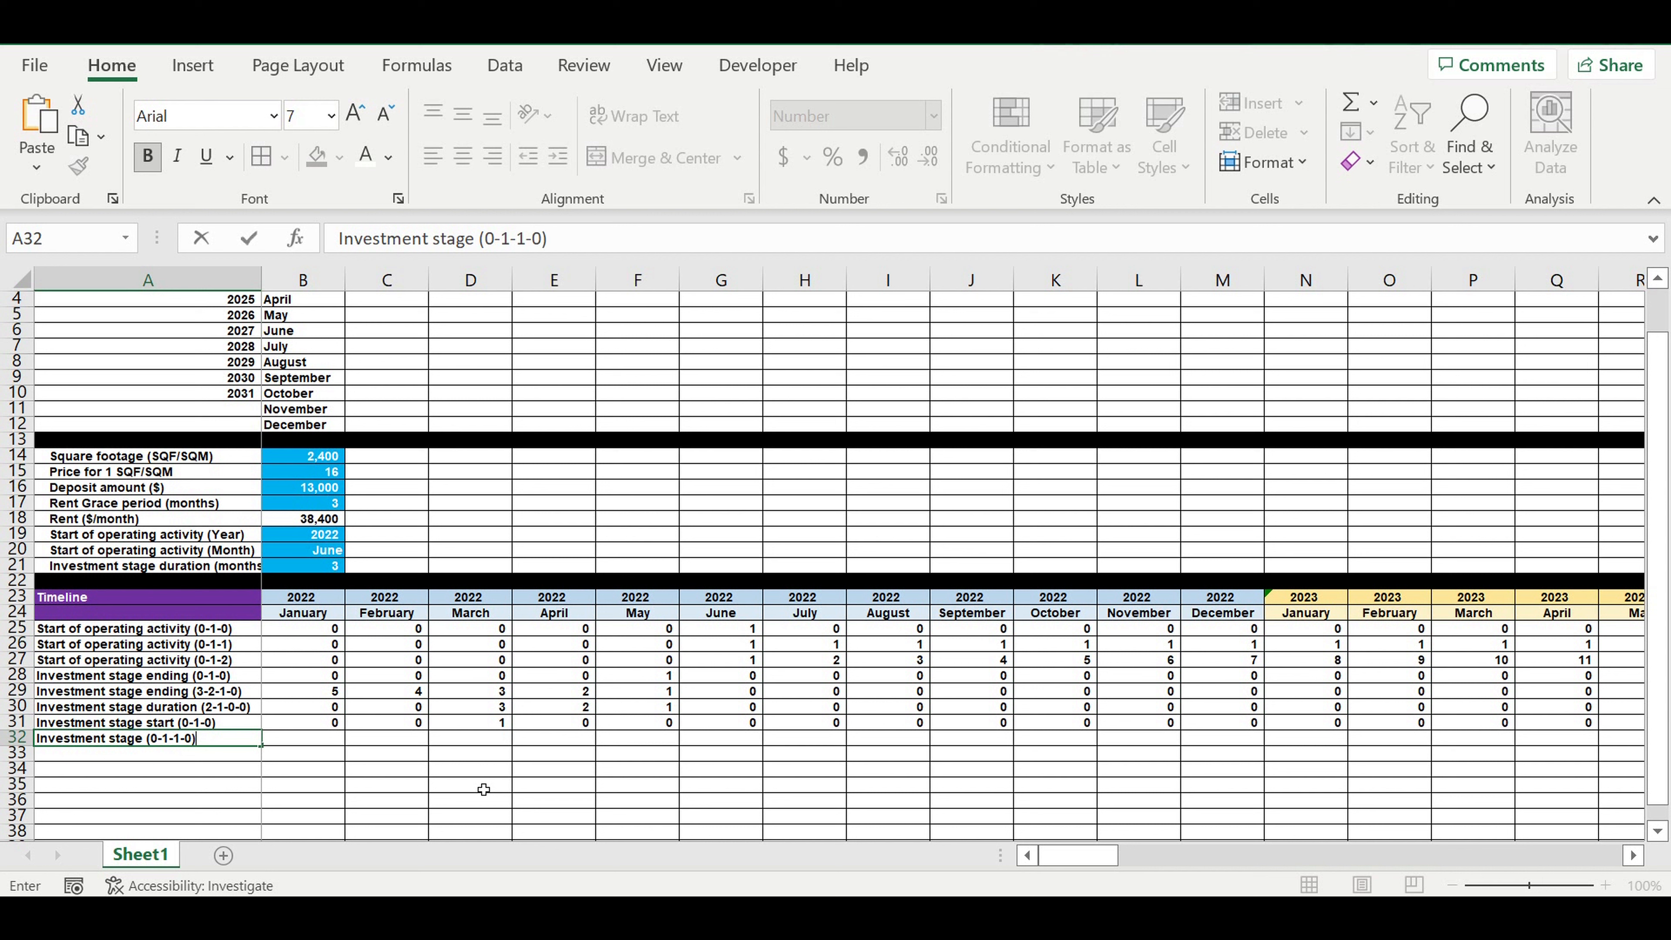
{"action": "key", "text": "Return"}
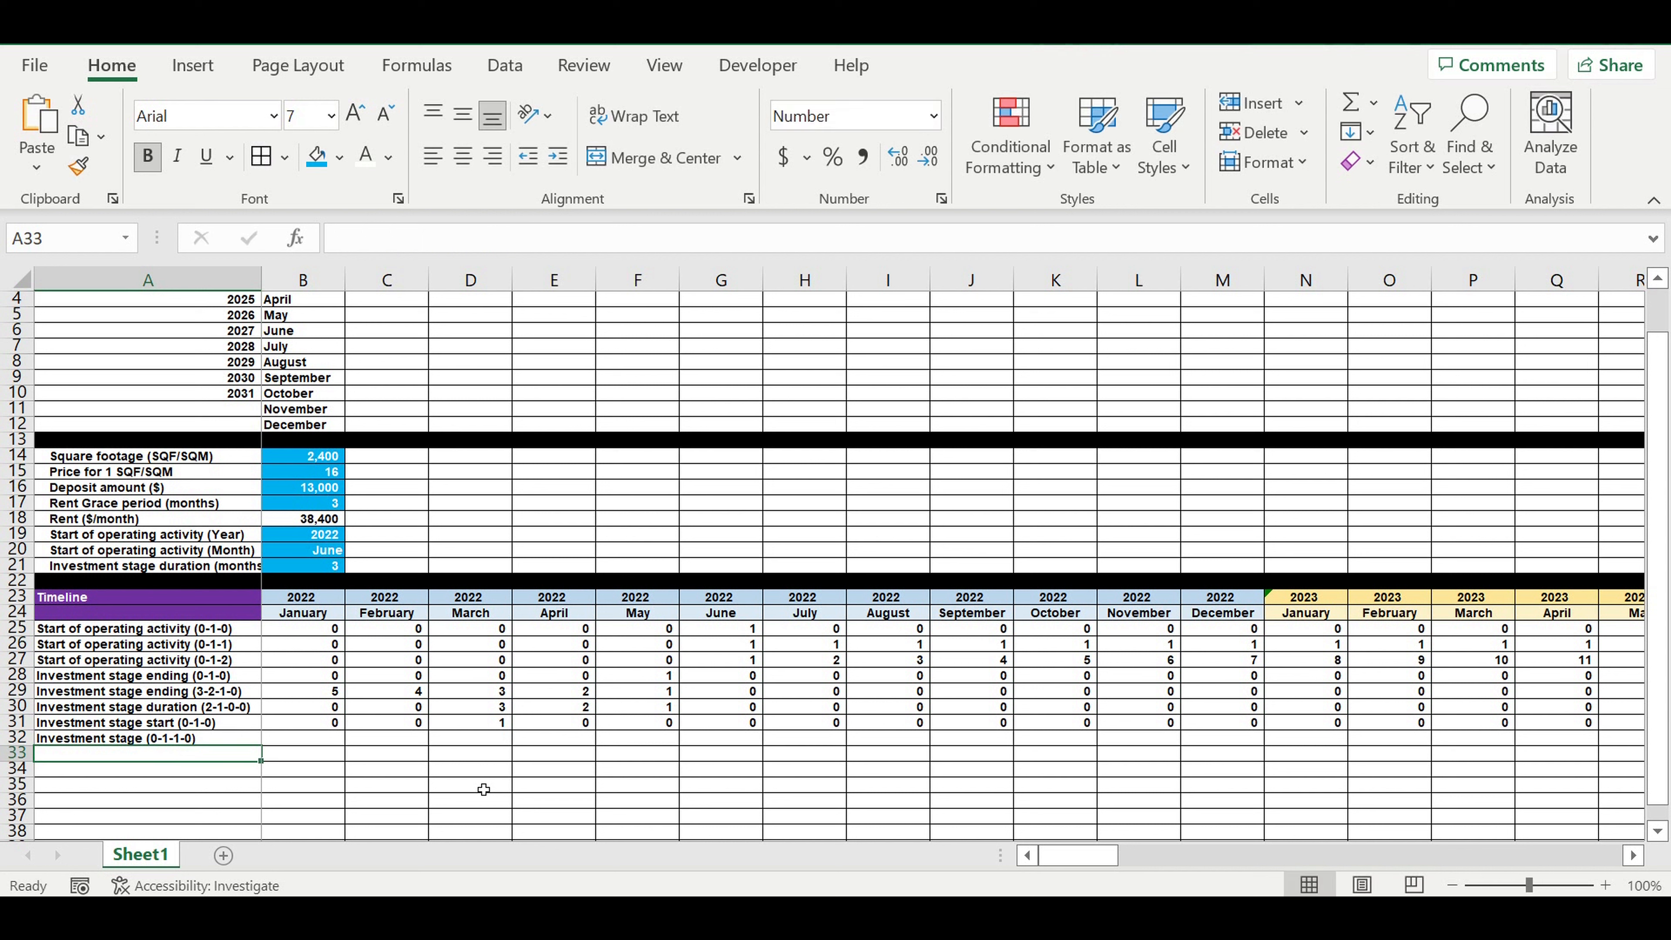
- Enter =IF(B30>0,1,0) in B32 to flag every month of the investment stage
{"action": "left_click", "coordinate": [302, 741]}
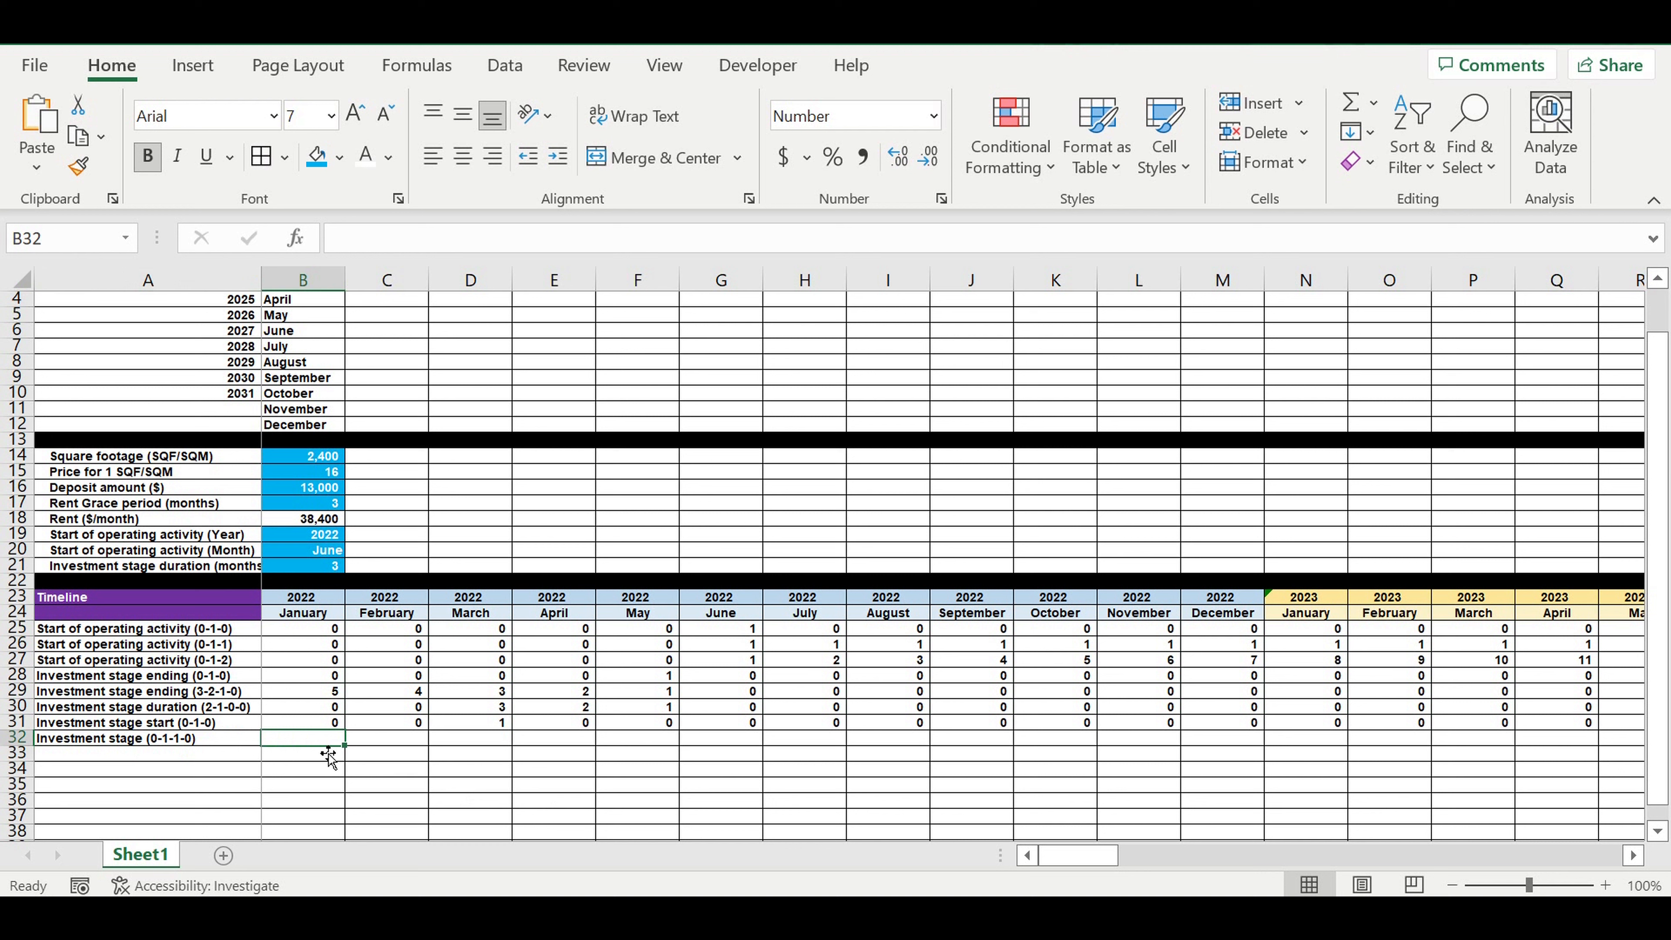
{"action": "type", "text": "=if"}
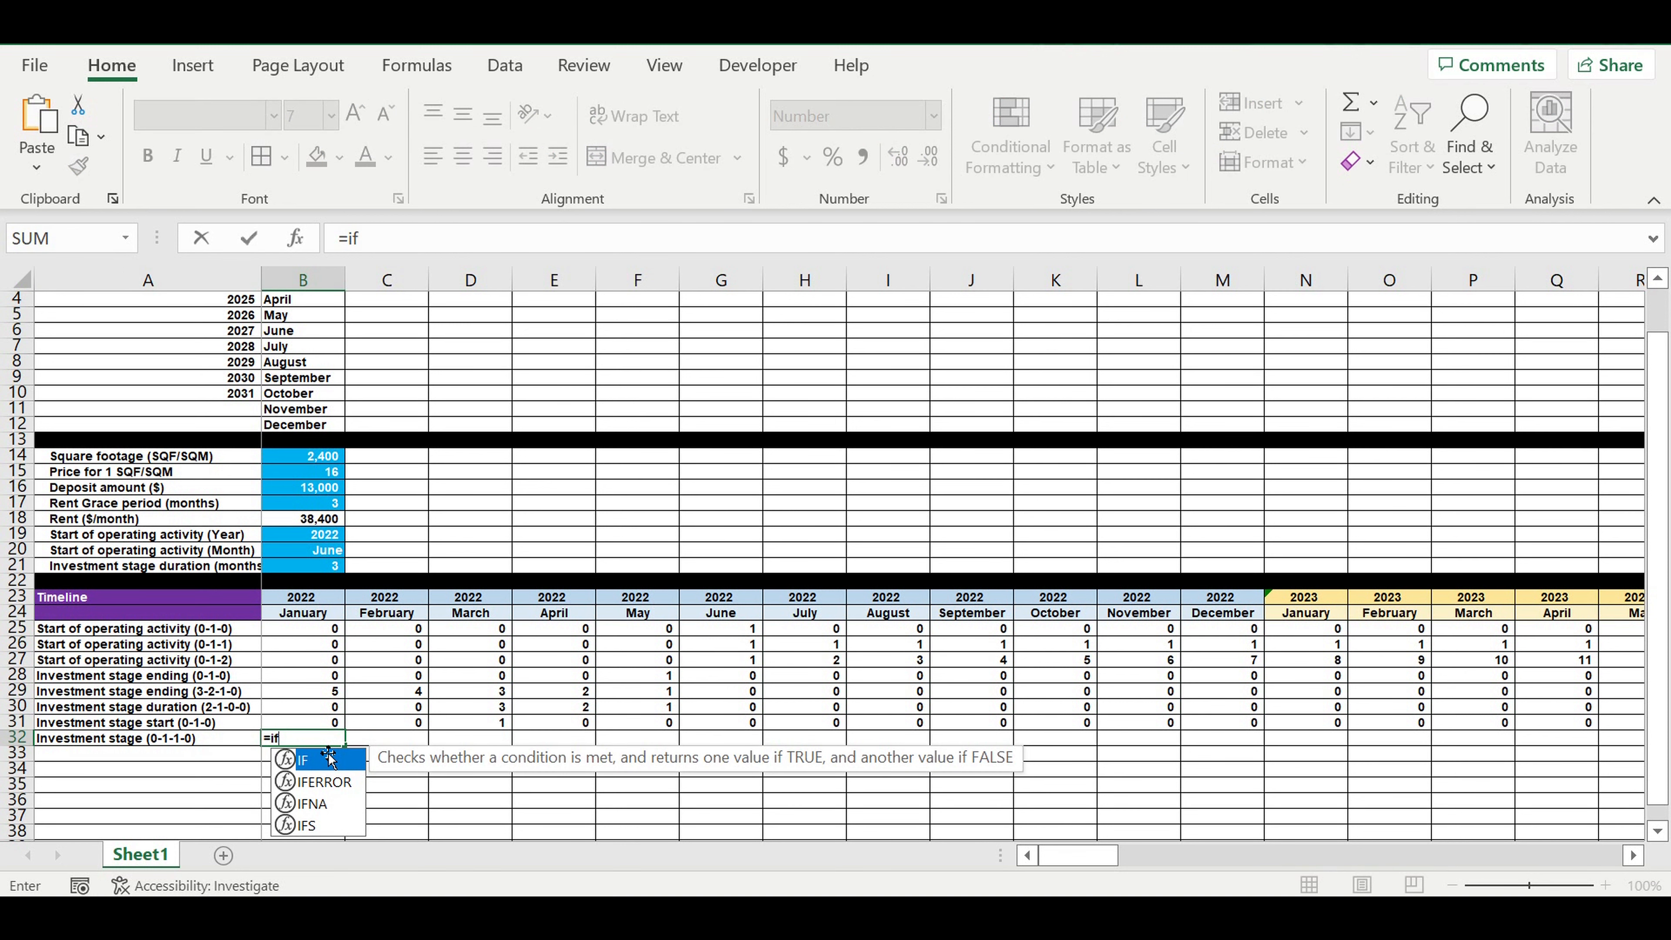
{"action": "type", "text": "("}
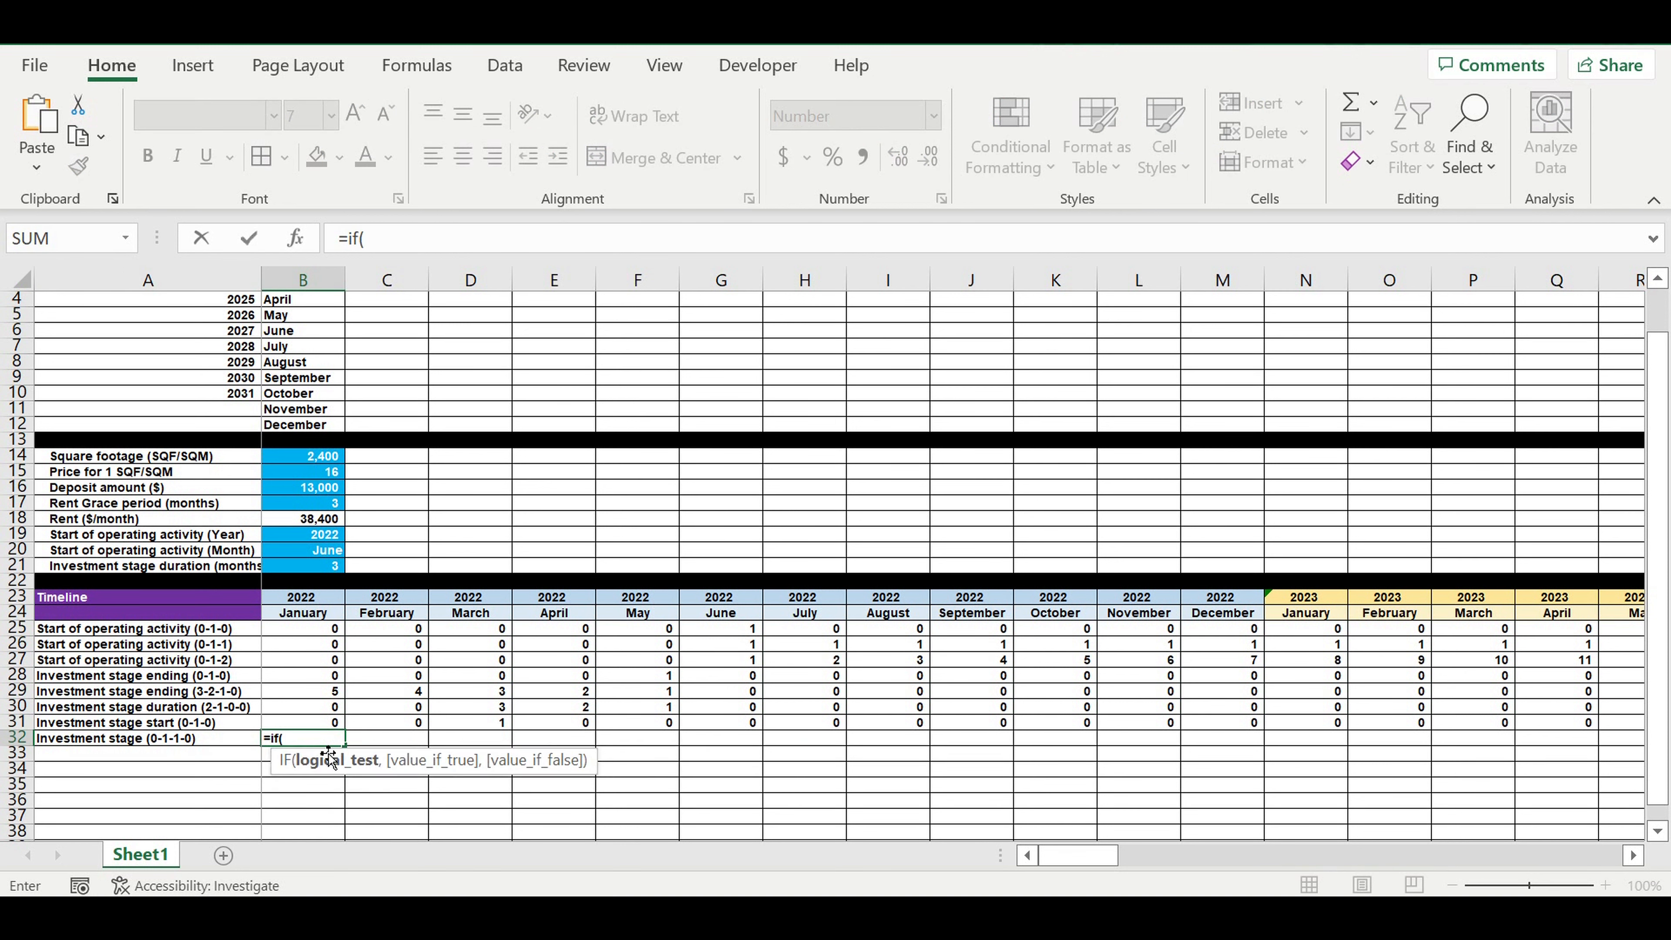
{"action": "left_click", "coordinate": [295, 714]}
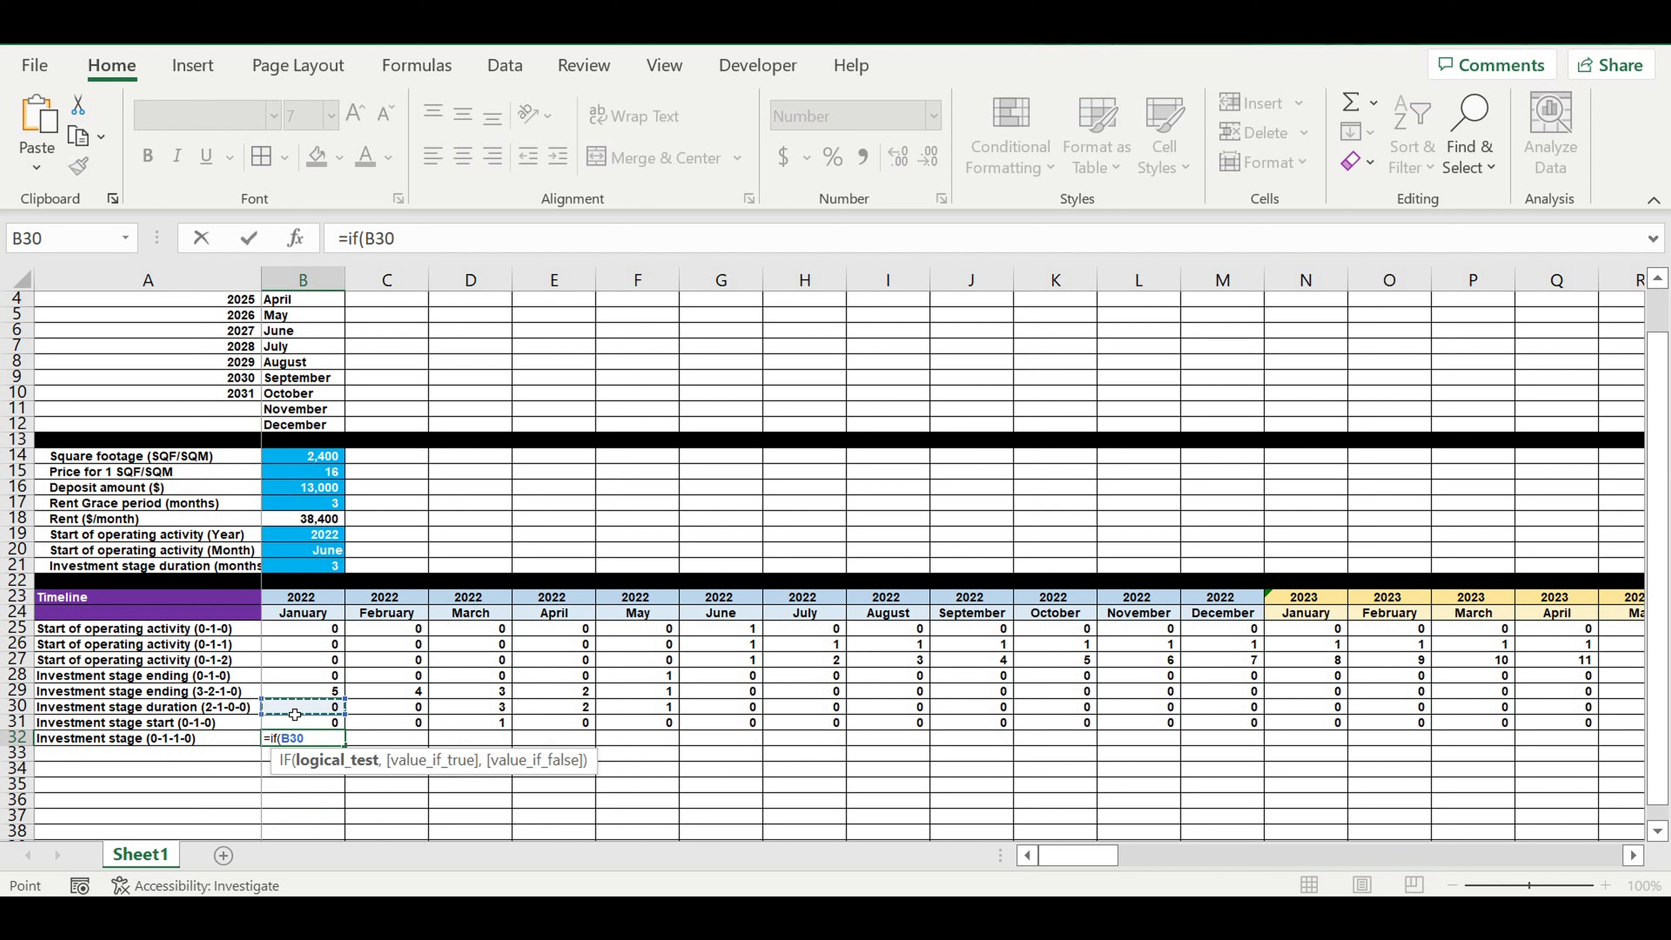
{"action": "type", "text": ">0,"}
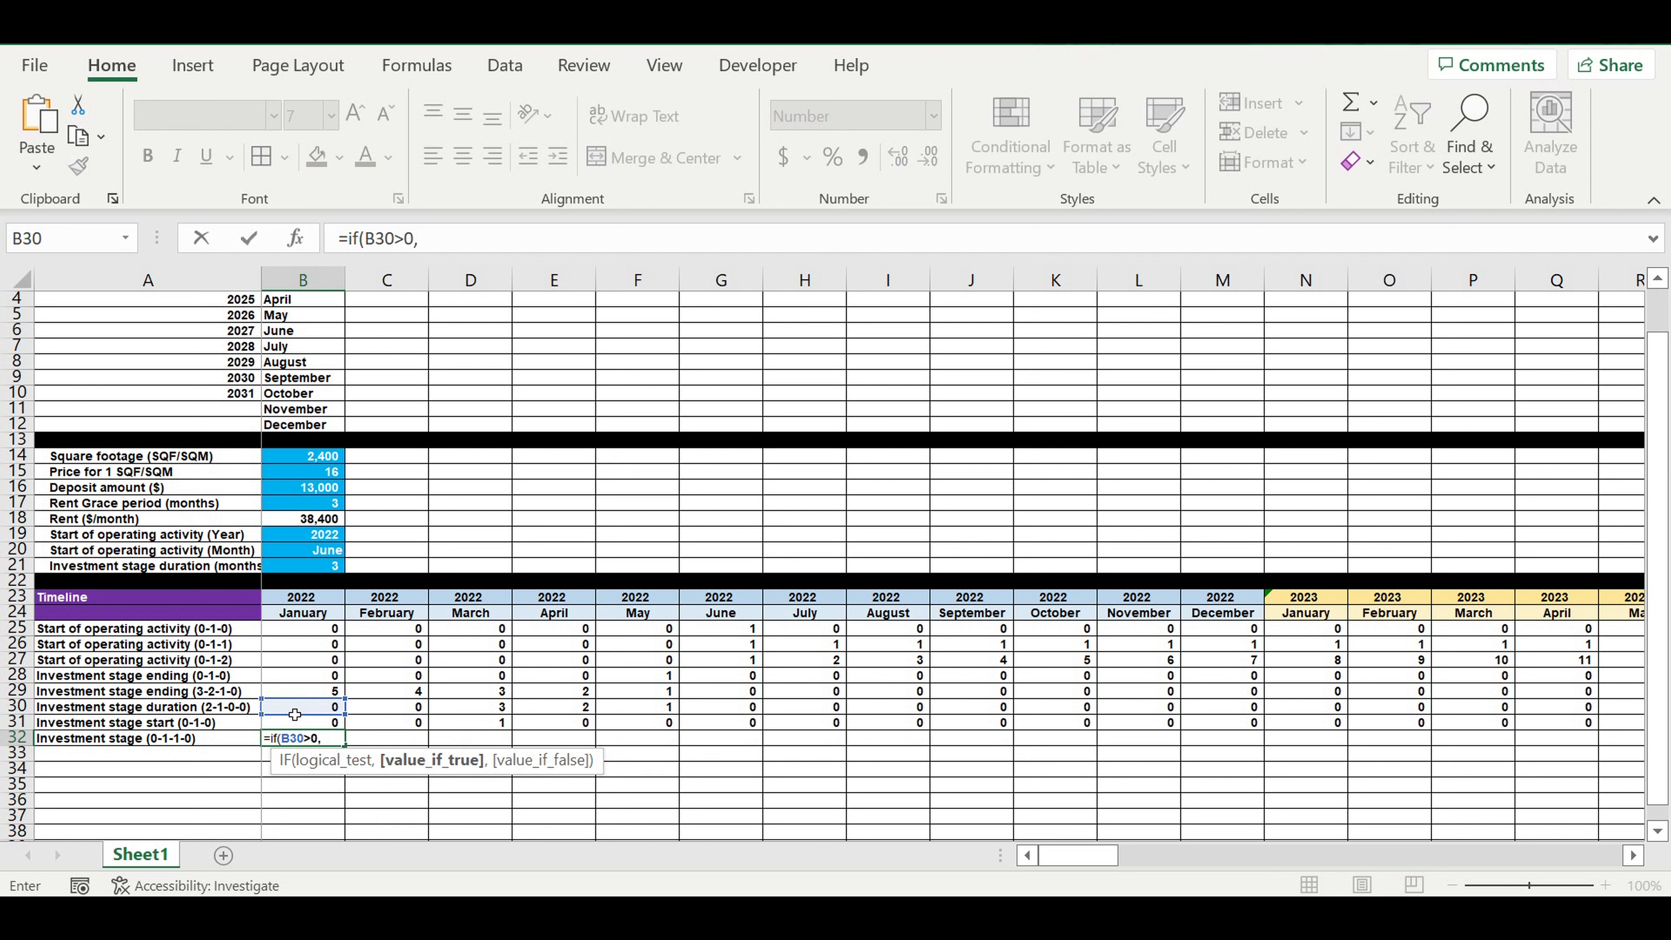
{"action": "type", "text": "1,"}
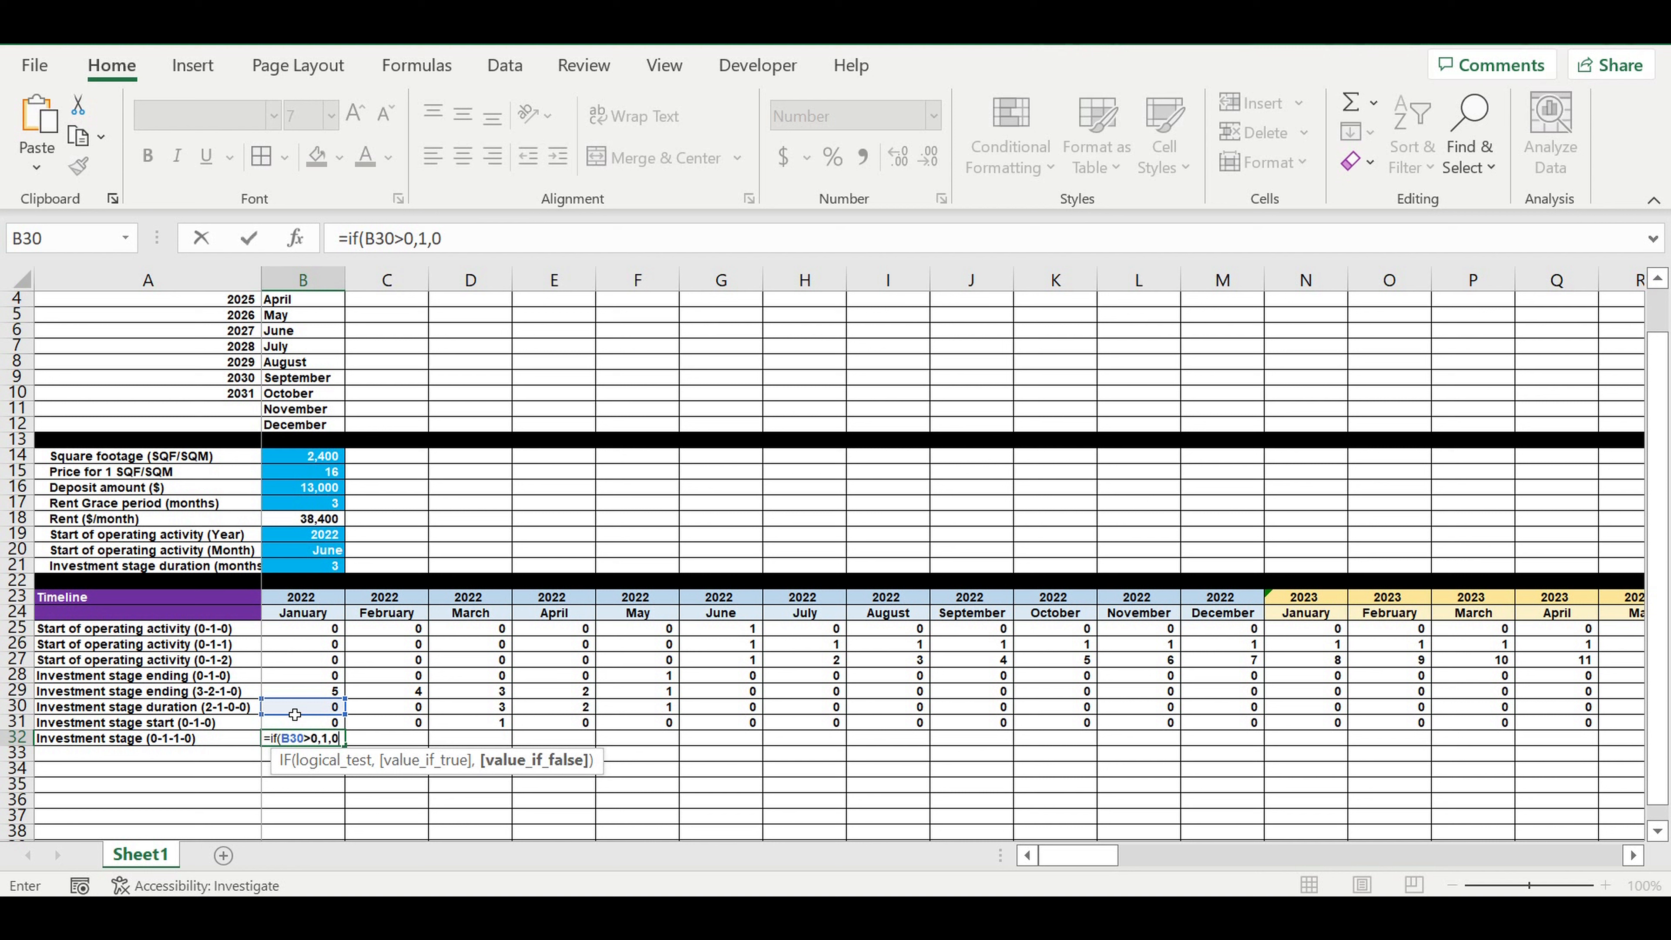
{"action": "type", "text": "0"}
{"action": "key", "text": "Return"}
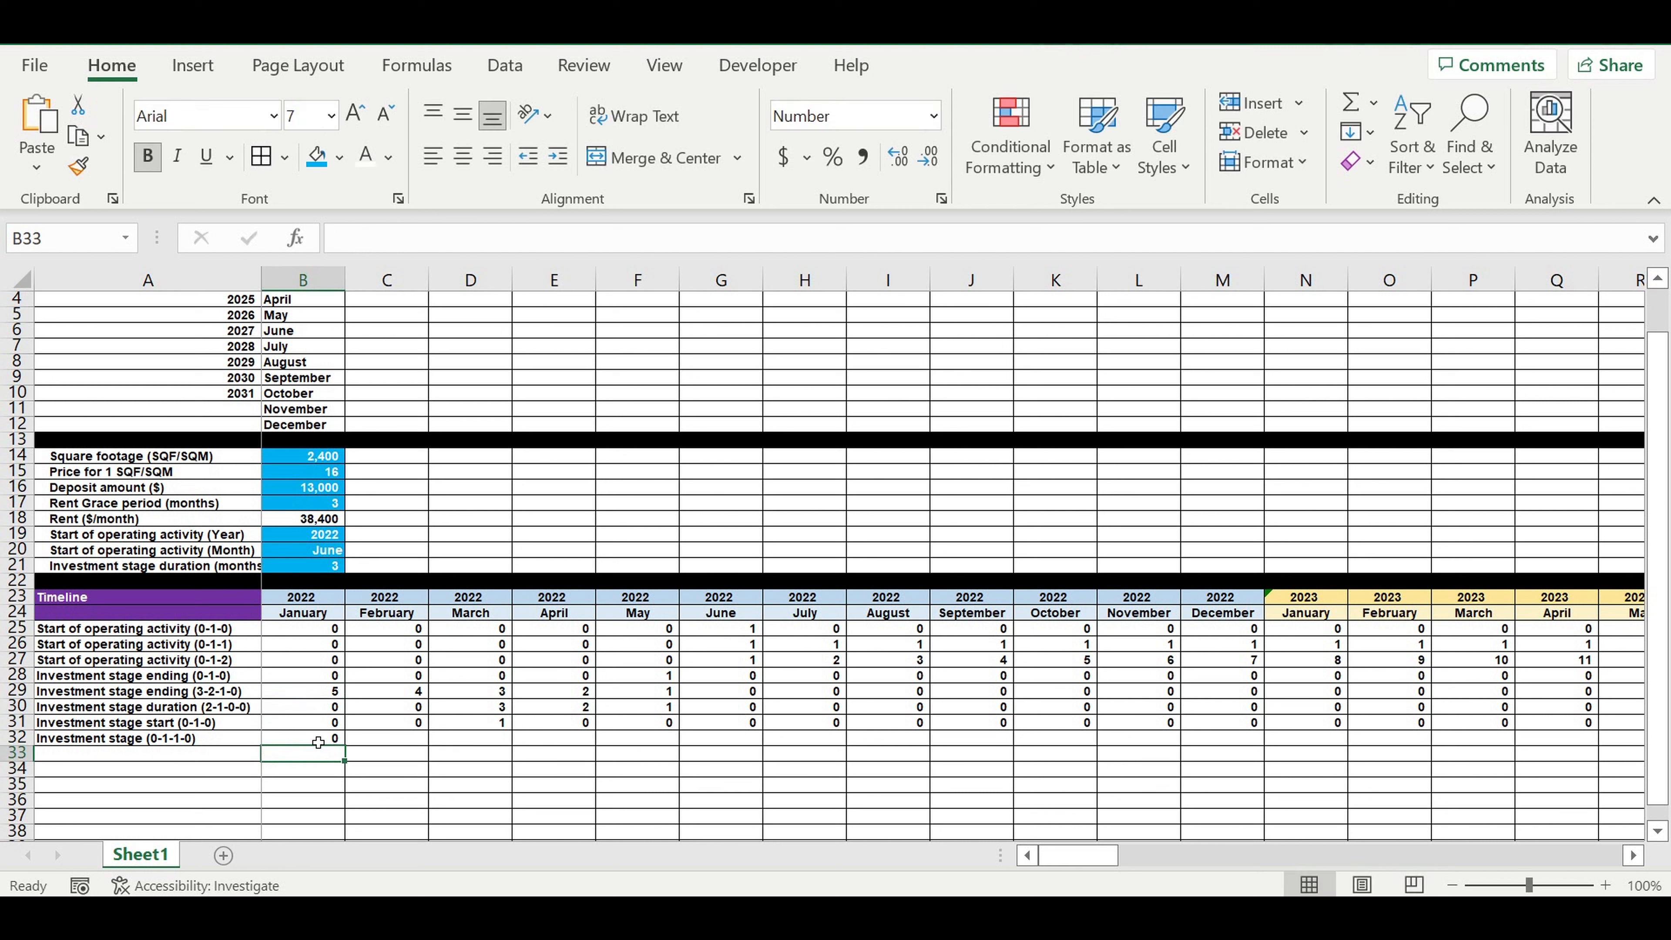
- Fill the B32 stage flag along row 32 through August 2022 in I32 and review the filled months
{"action": "left_click", "coordinate": [325, 738]}
{"action": "left_click_drag", "start_coordinate": [357, 756], "coordinate": [921, 764]}
{"action": "left_click", "coordinate": [714, 783]}
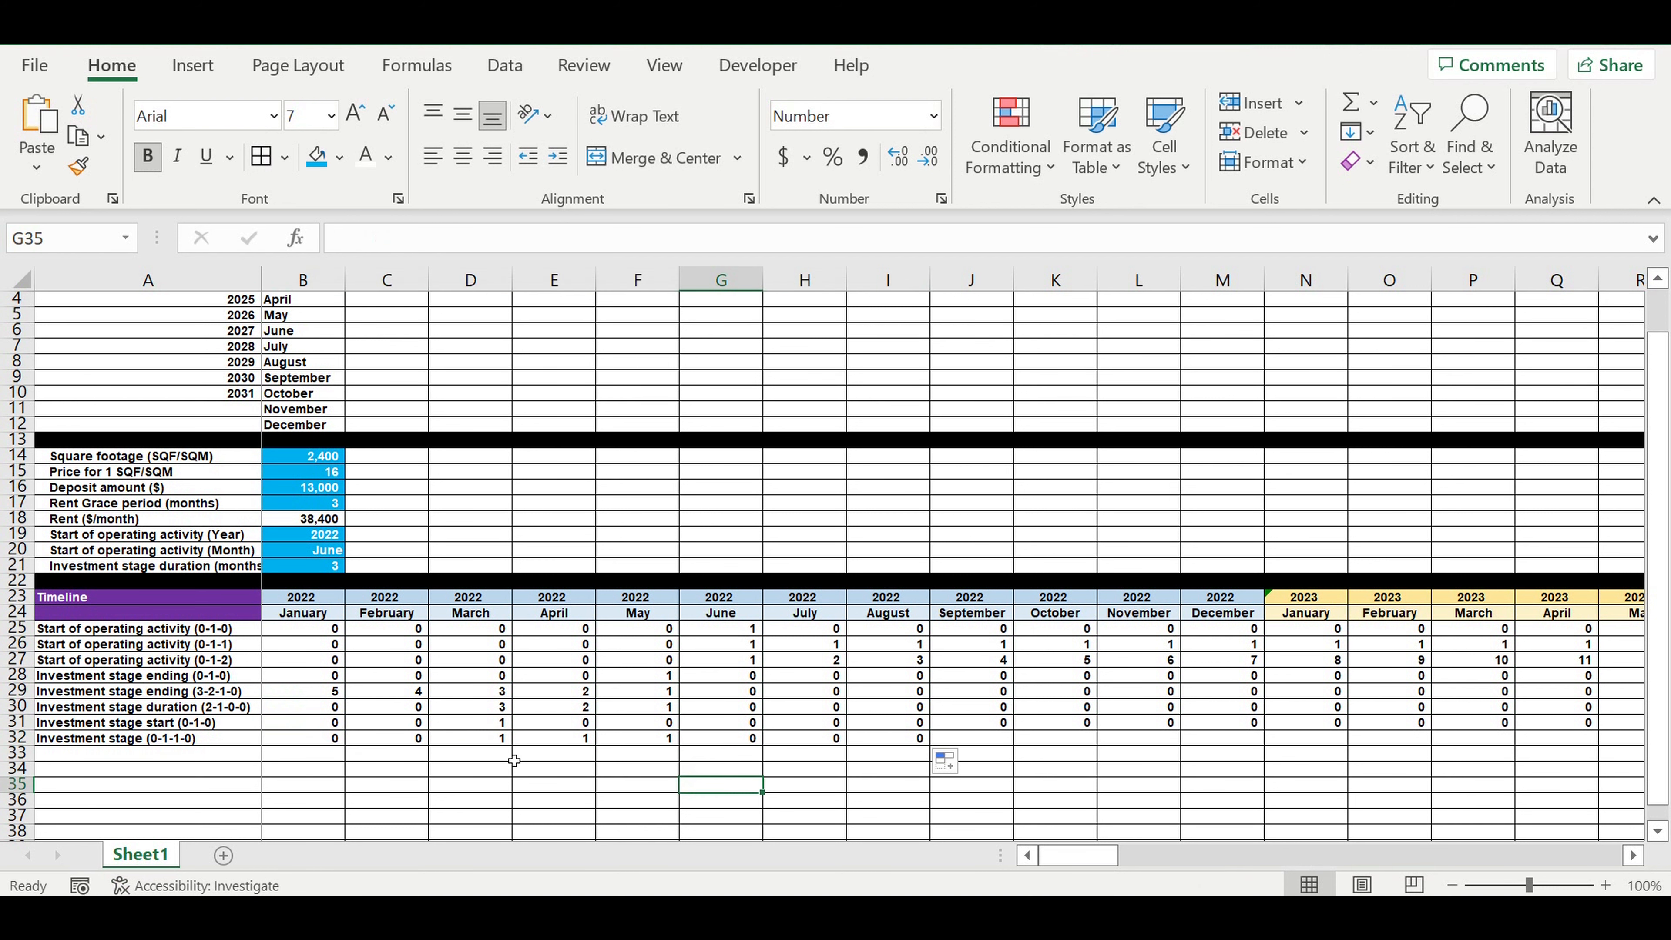
{"action": "left_click_drag", "start_coordinate": [480, 740], "coordinate": [671, 741]}
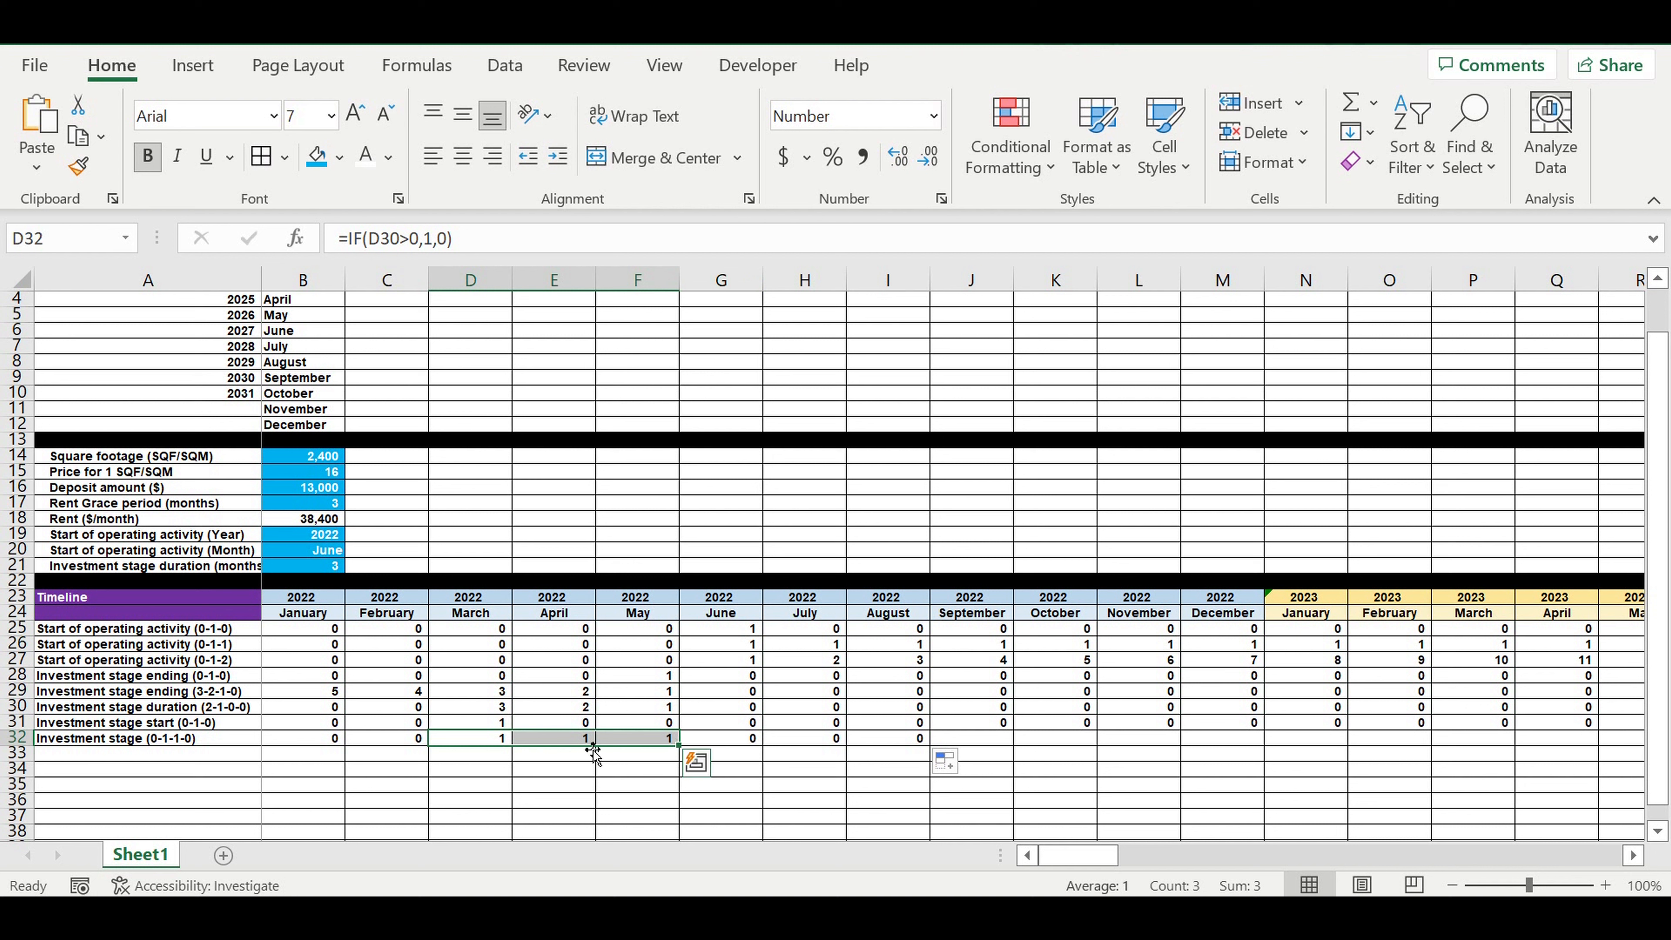
{"action": "left_click", "coordinate": [484, 741]}
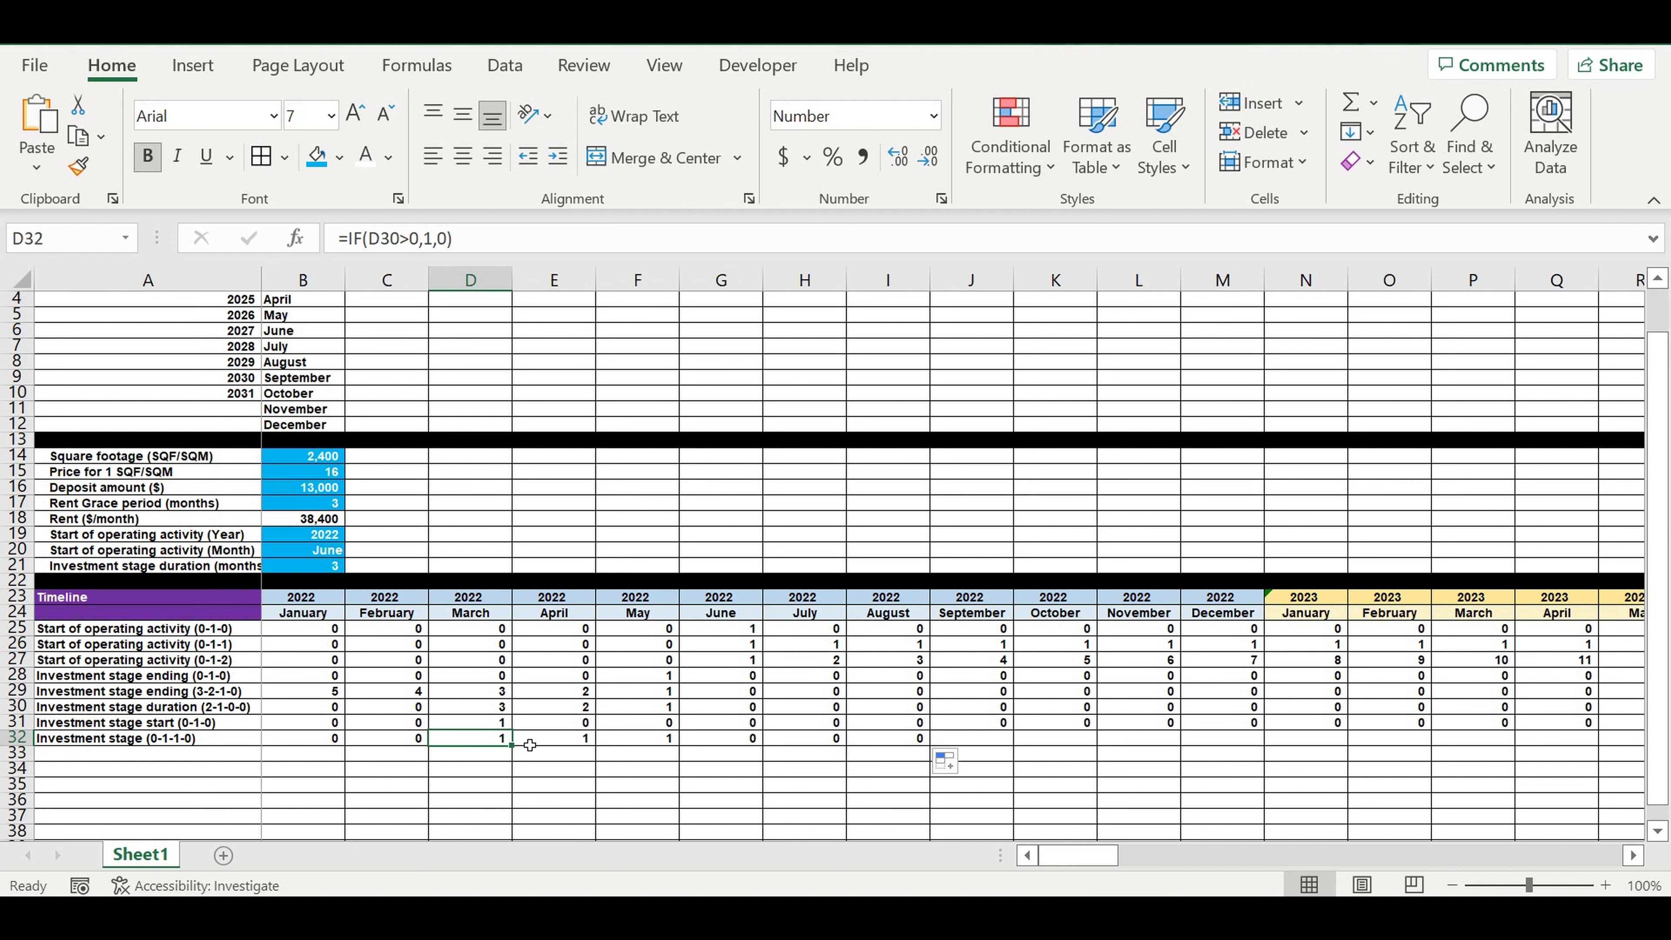
{"action": "left_click_drag", "start_coordinate": [634, 741], "coordinate": [487, 739]}
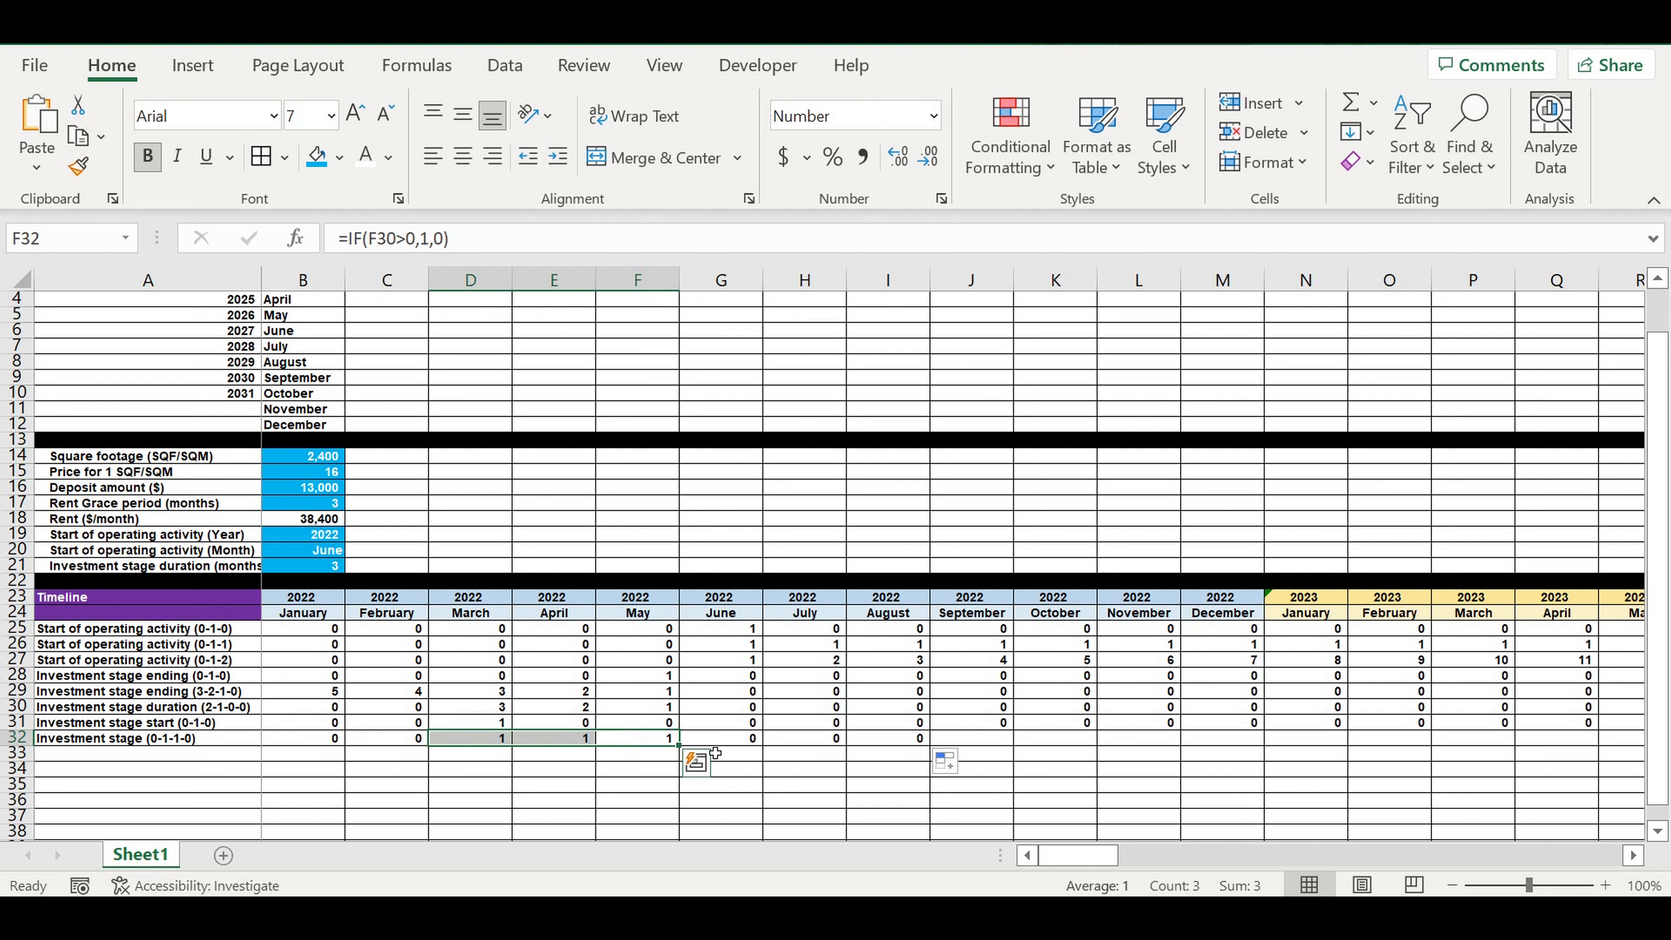
{"action": "left_click_drag", "start_coordinate": [727, 741], "coordinate": [915, 741]}
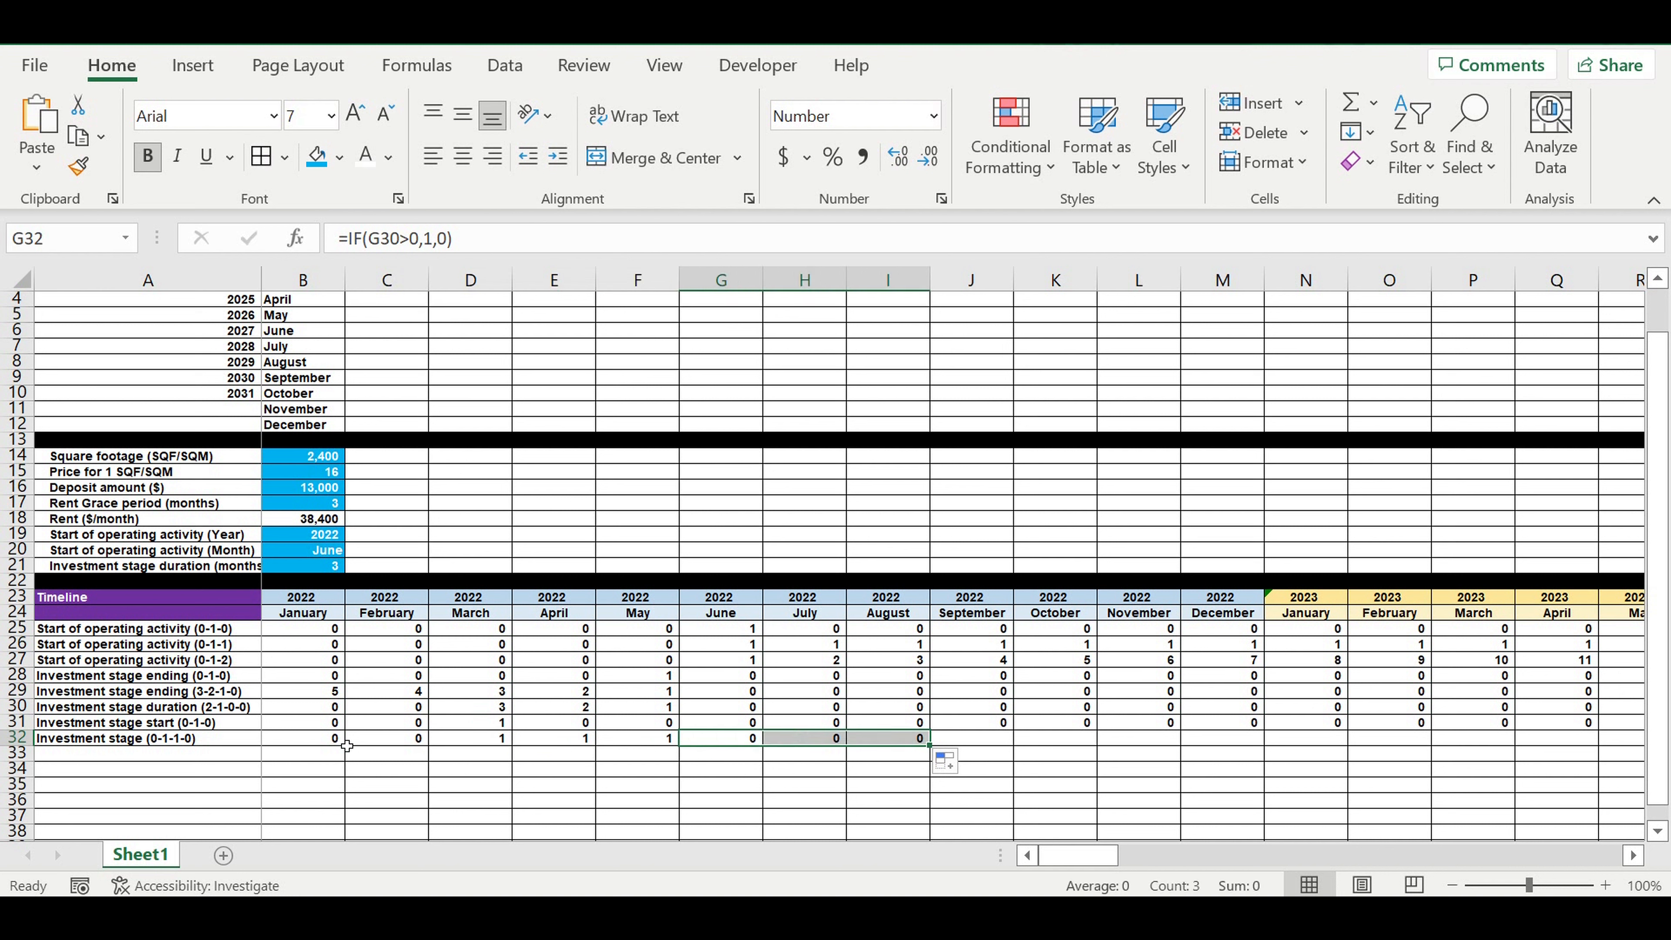
{"action": "left_click_drag", "start_coordinate": [329, 741], "coordinate": [388, 741]}
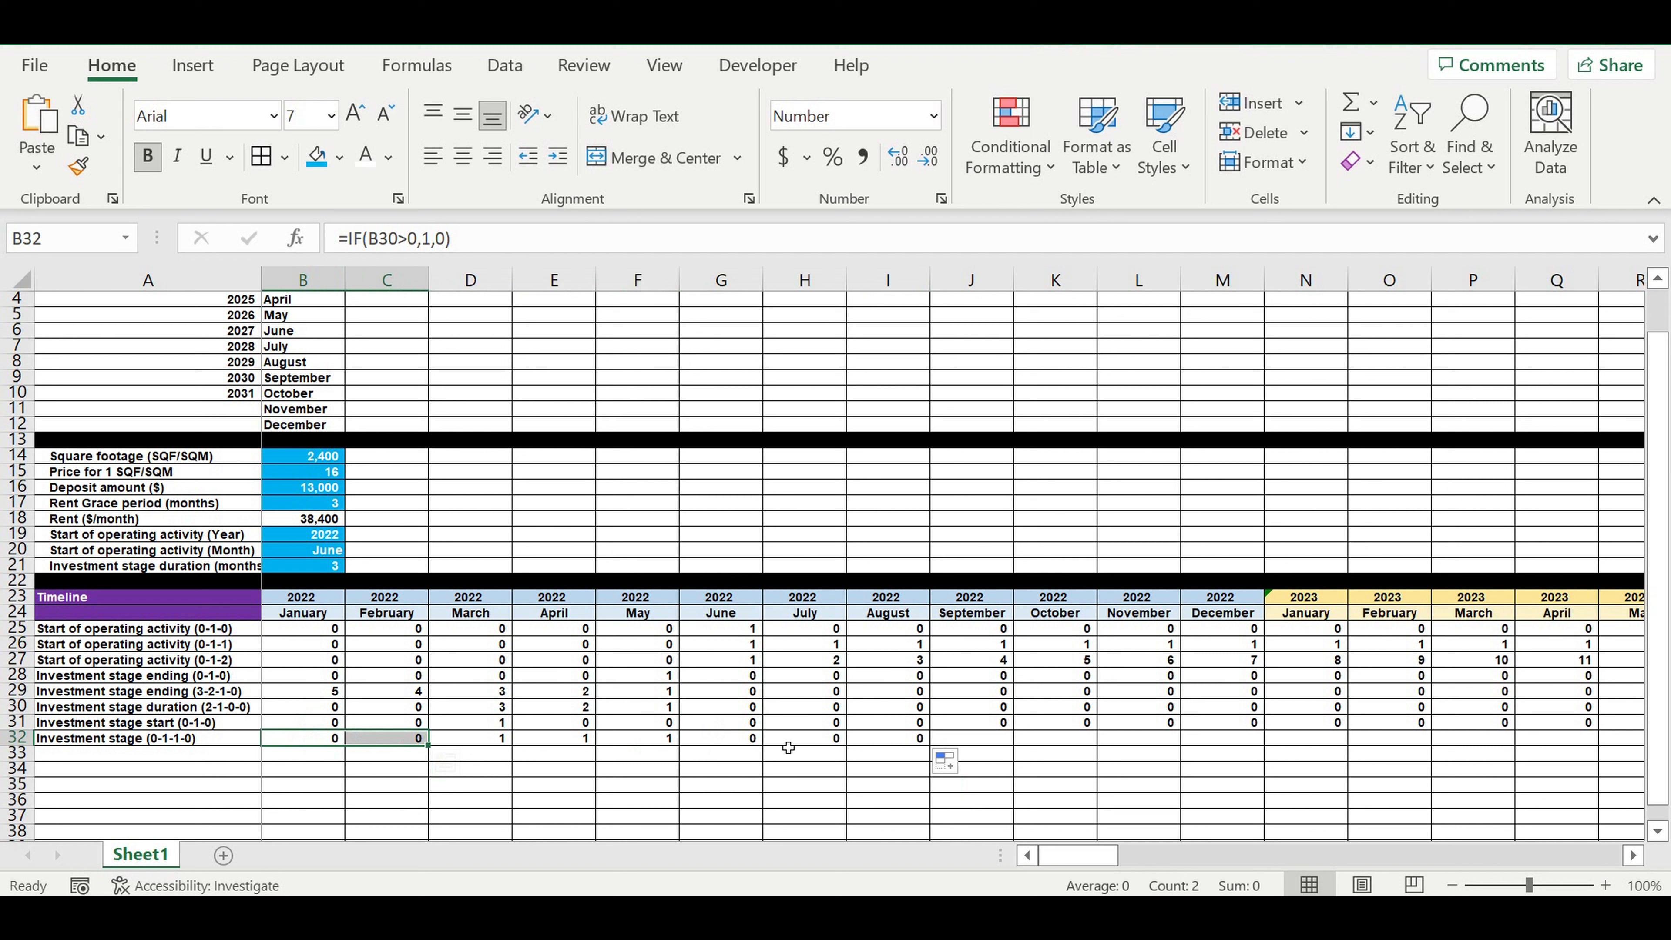
- Fill the investment stage flag from F32 along row 32 through December 2031 in DQ32
{"action": "left_click", "coordinate": [658, 742]}
{"action": "left_click_drag", "start_coordinate": [679, 744], "coordinate": [1532, 694]}
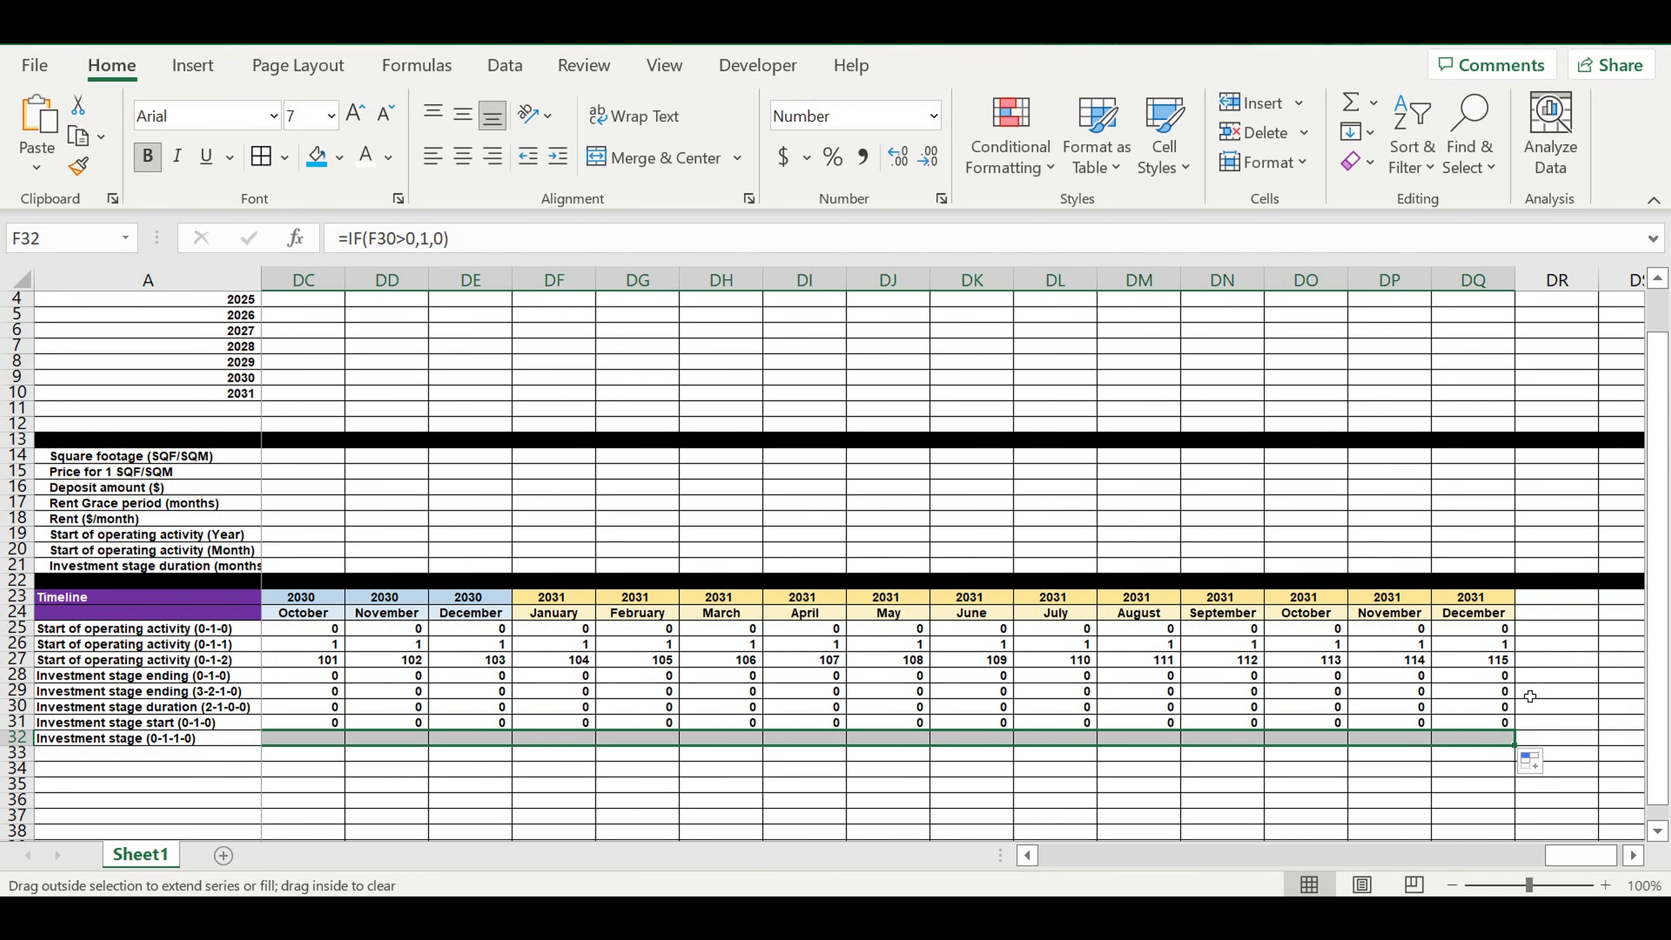
{"action": "left_click", "coordinate": [1282, 789]}
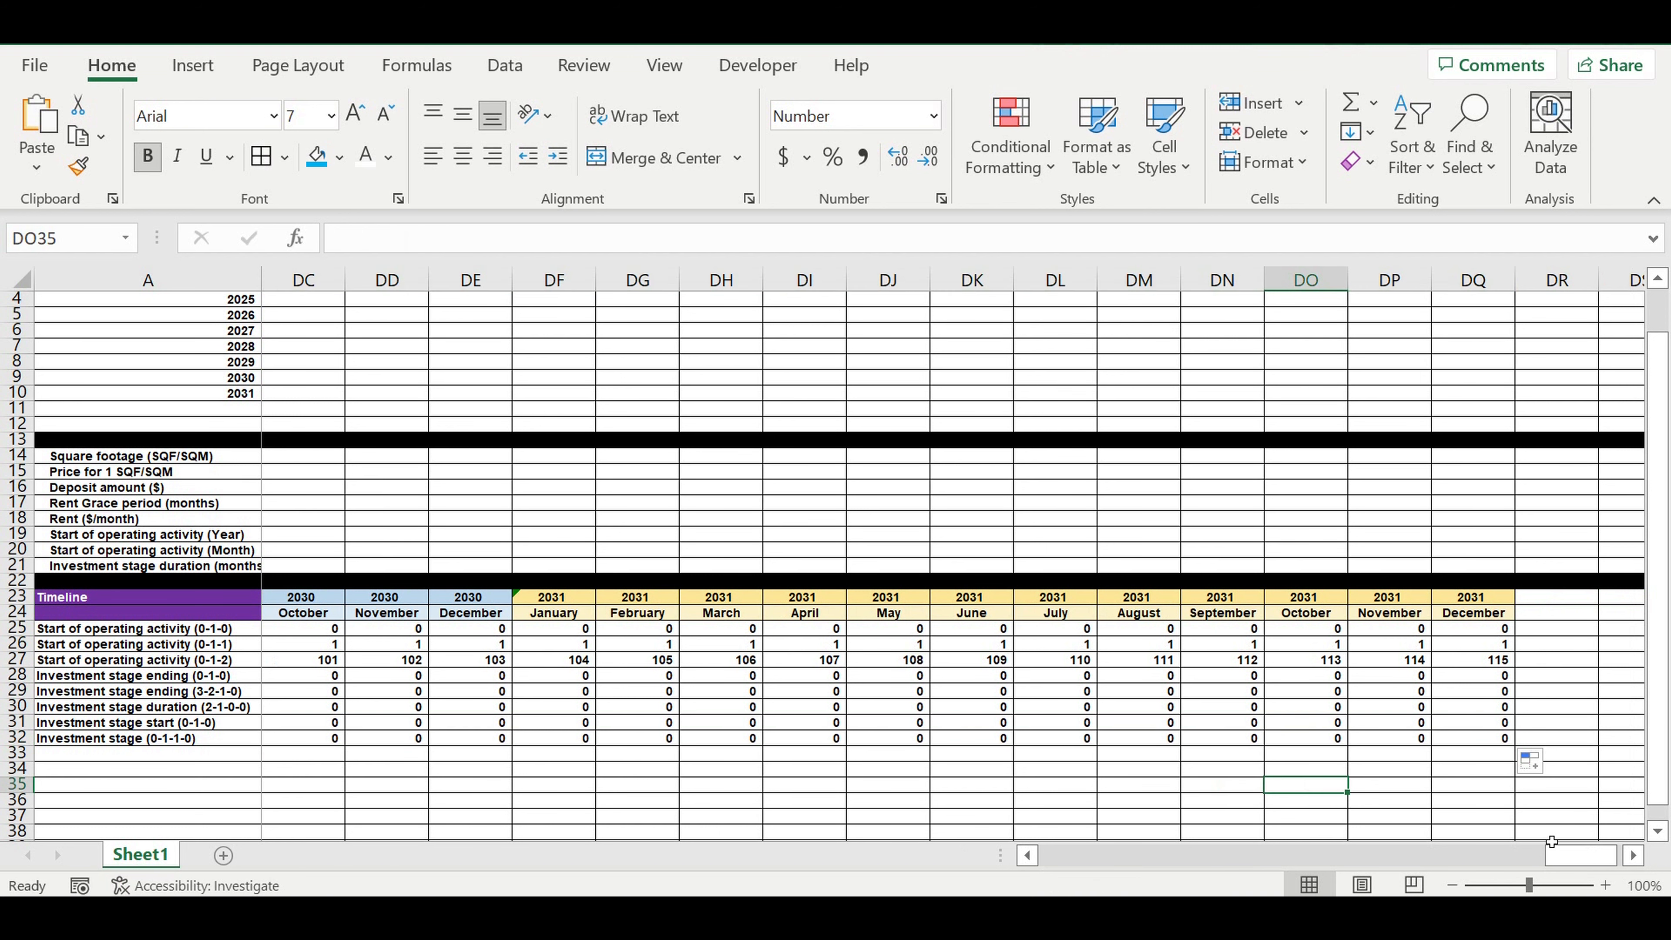
{"action": "left_click_drag", "start_coordinate": [1581, 856], "coordinate": [1537, 855]}
{"action": "left_click_drag", "start_coordinate": [747, 894], "coordinate": [737, 890]}
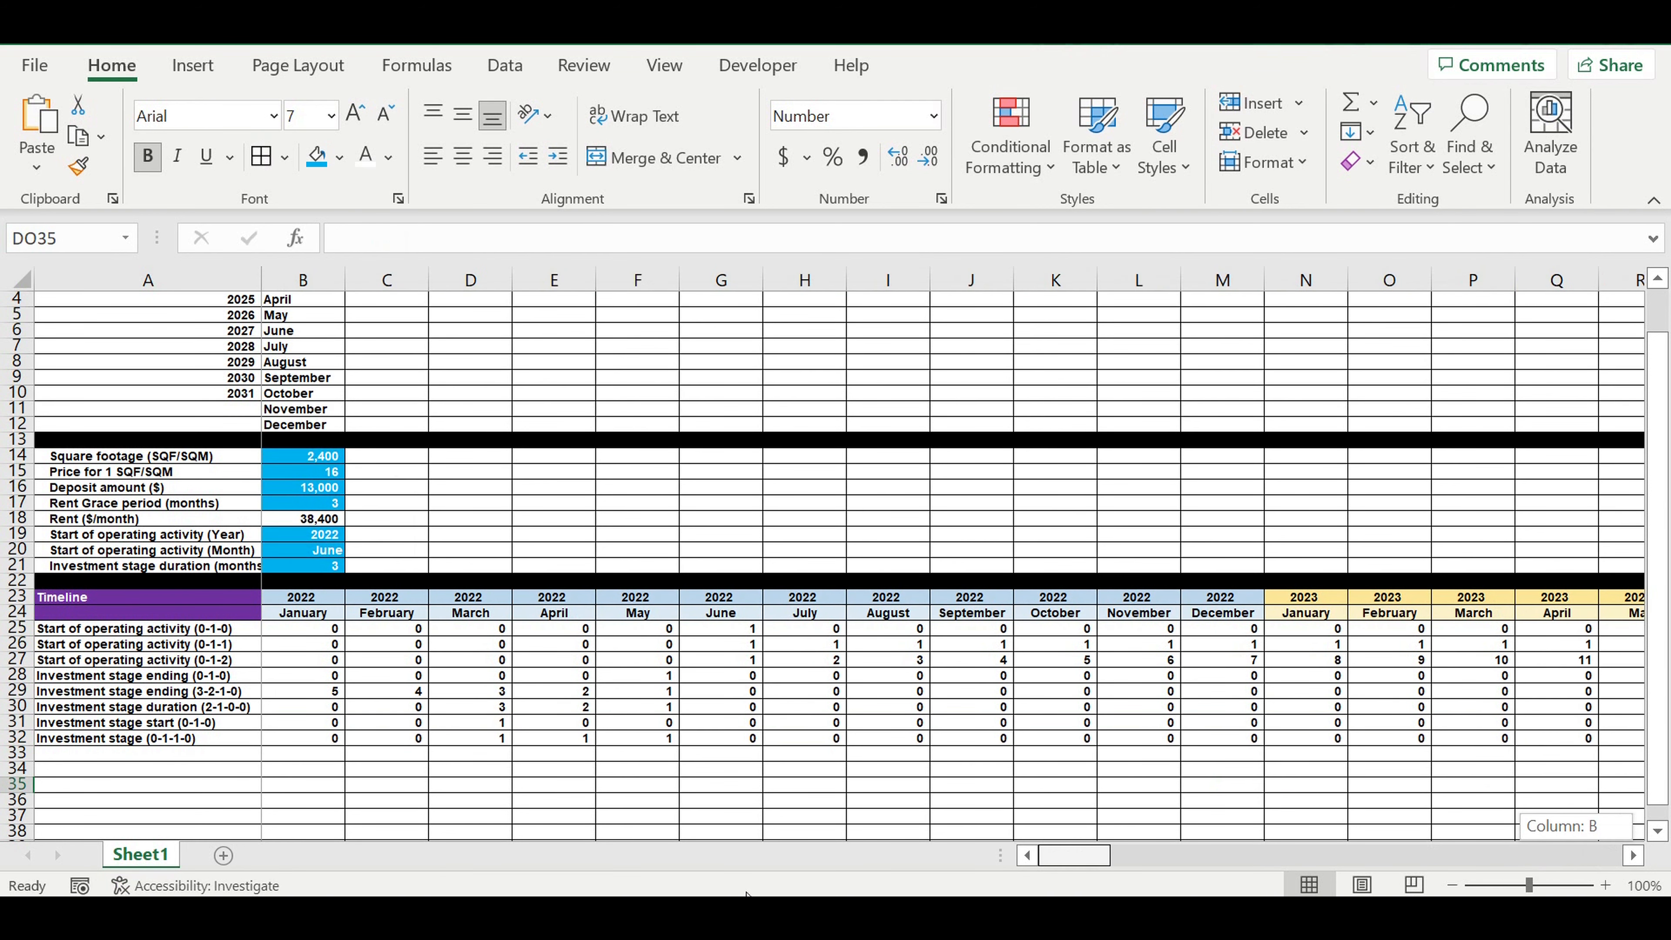
- Copy the A32 label into A33 and change it to "Investment stage (0-1-2-0)"
{"action": "left_click", "coordinate": [201, 755]}
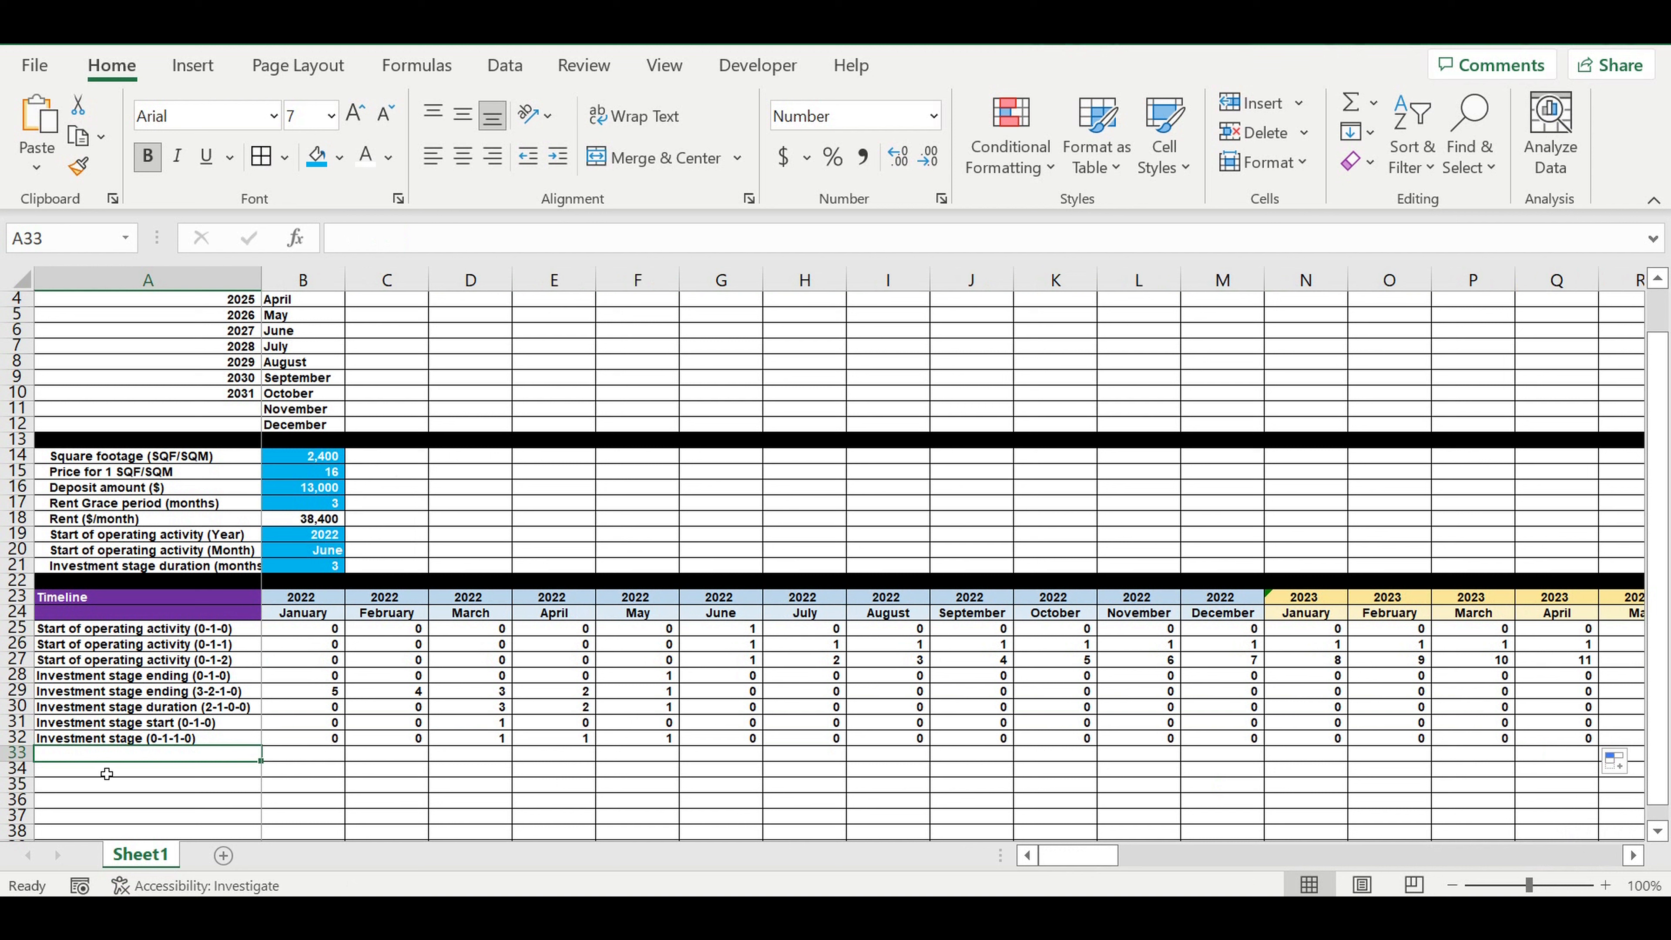
{"action": "left_click", "coordinate": [145, 744]}
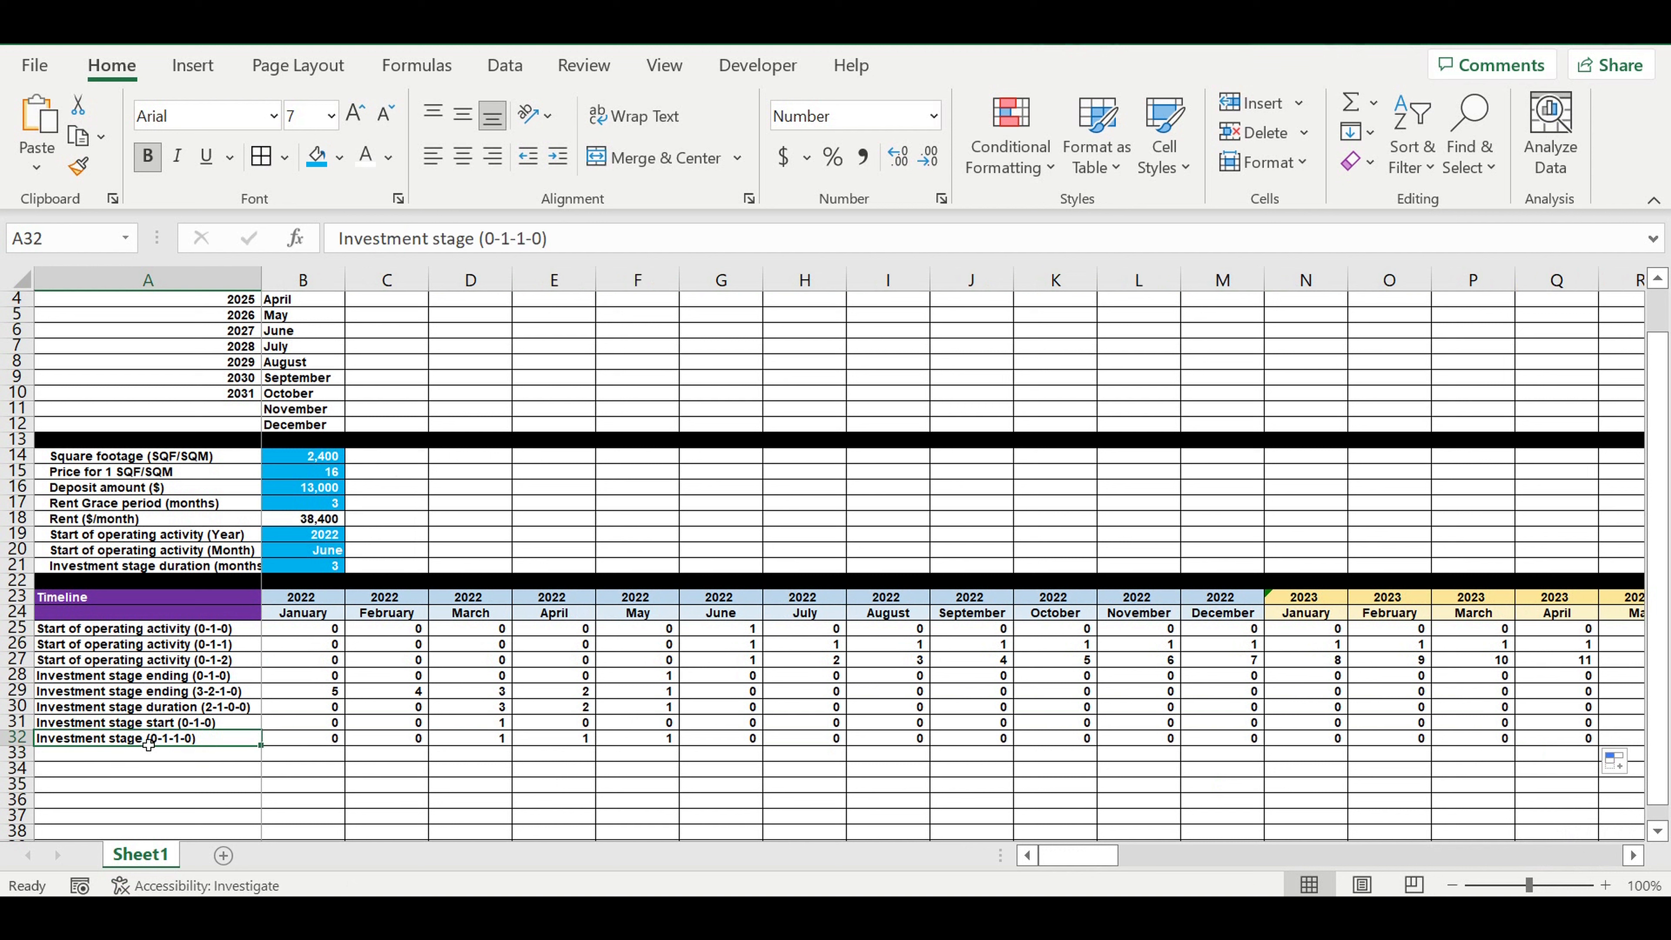
{"action": "left_click", "coordinate": [486, 724]}
{"action": "left_click", "coordinate": [121, 759]}
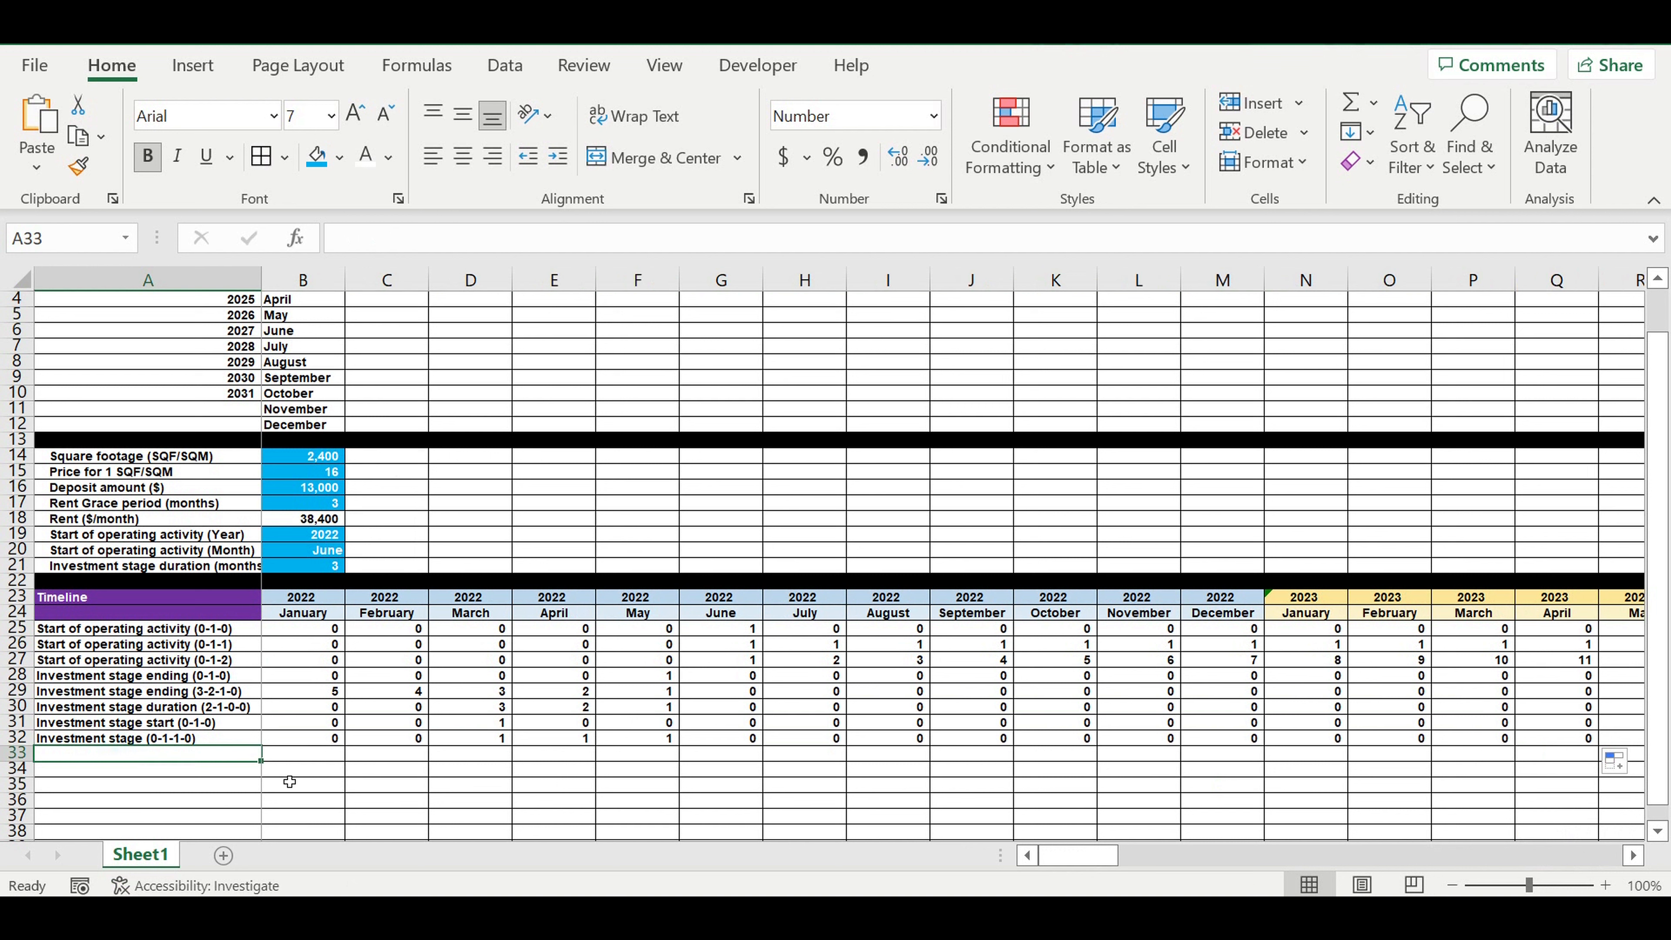
{"action": "key", "text": "Up"}
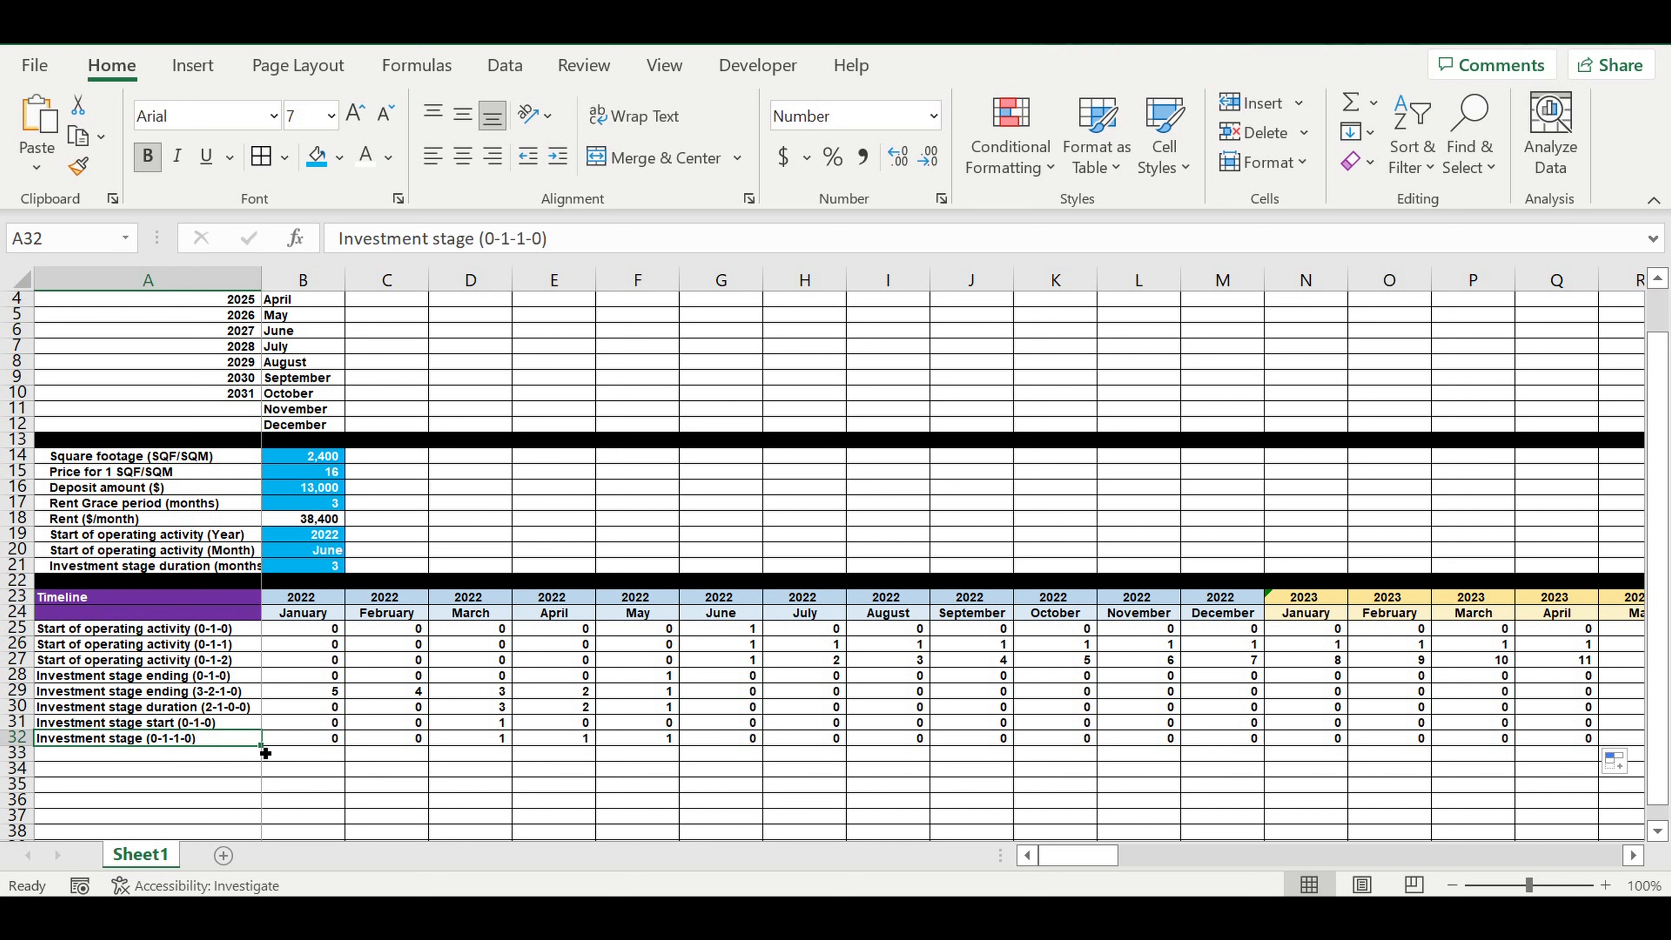
{"action": "left_click_drag", "start_coordinate": [265, 753], "coordinate": [206, 762]}
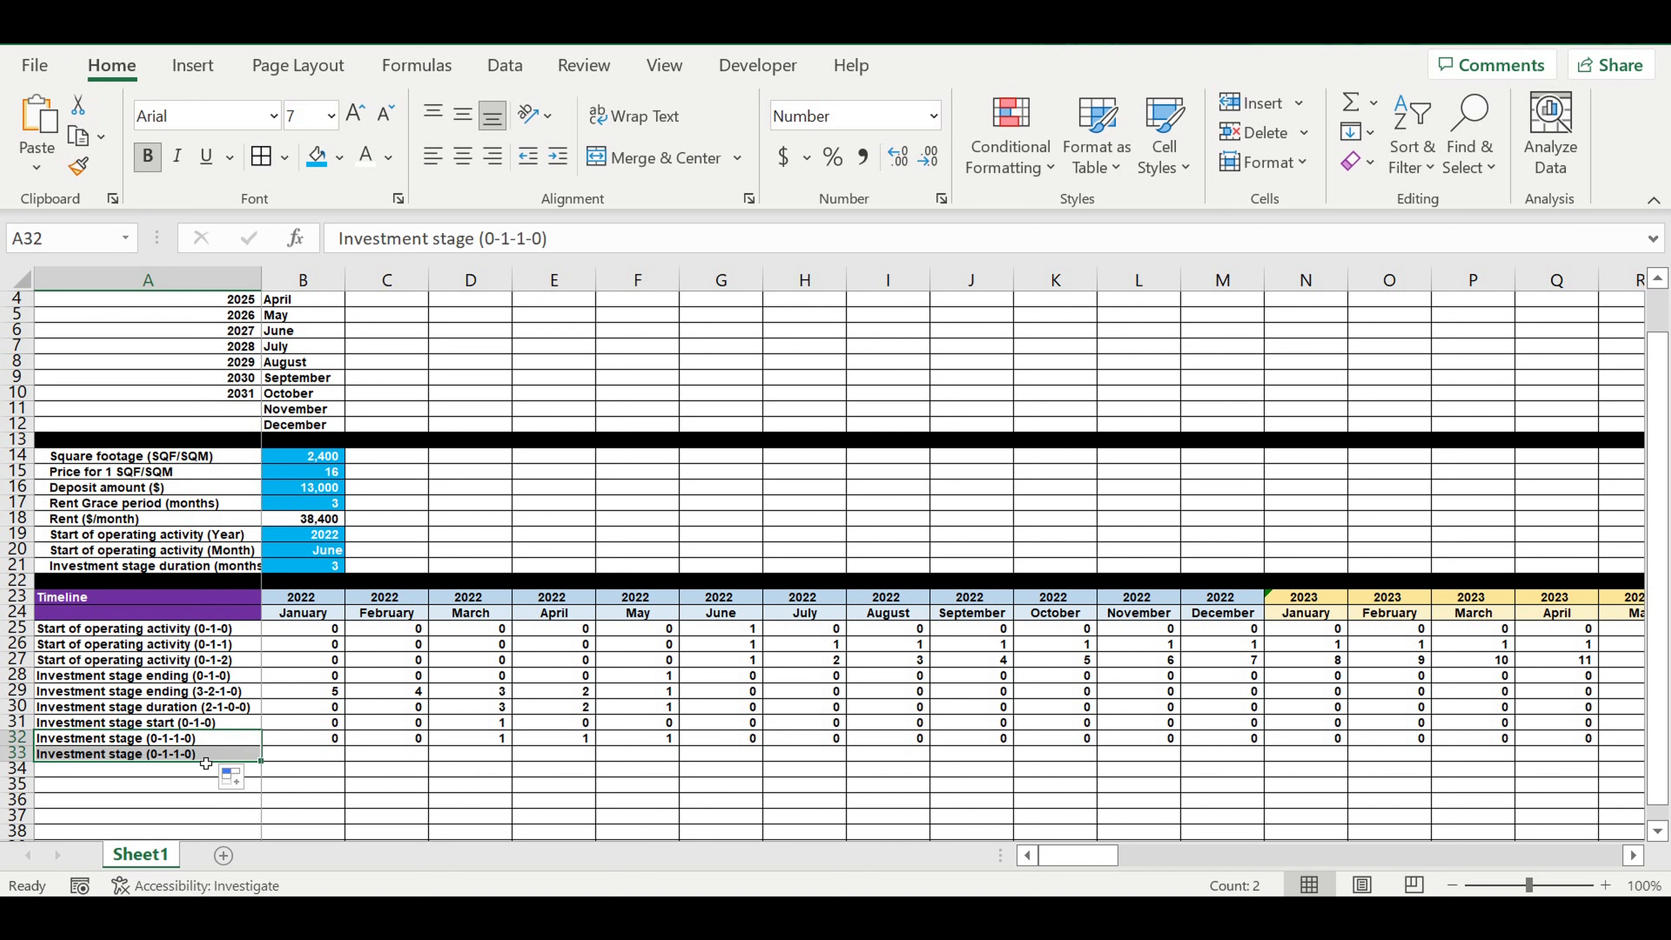
{"action": "left_click", "coordinate": [526, 243]}
{"action": "type", "text": "2"}
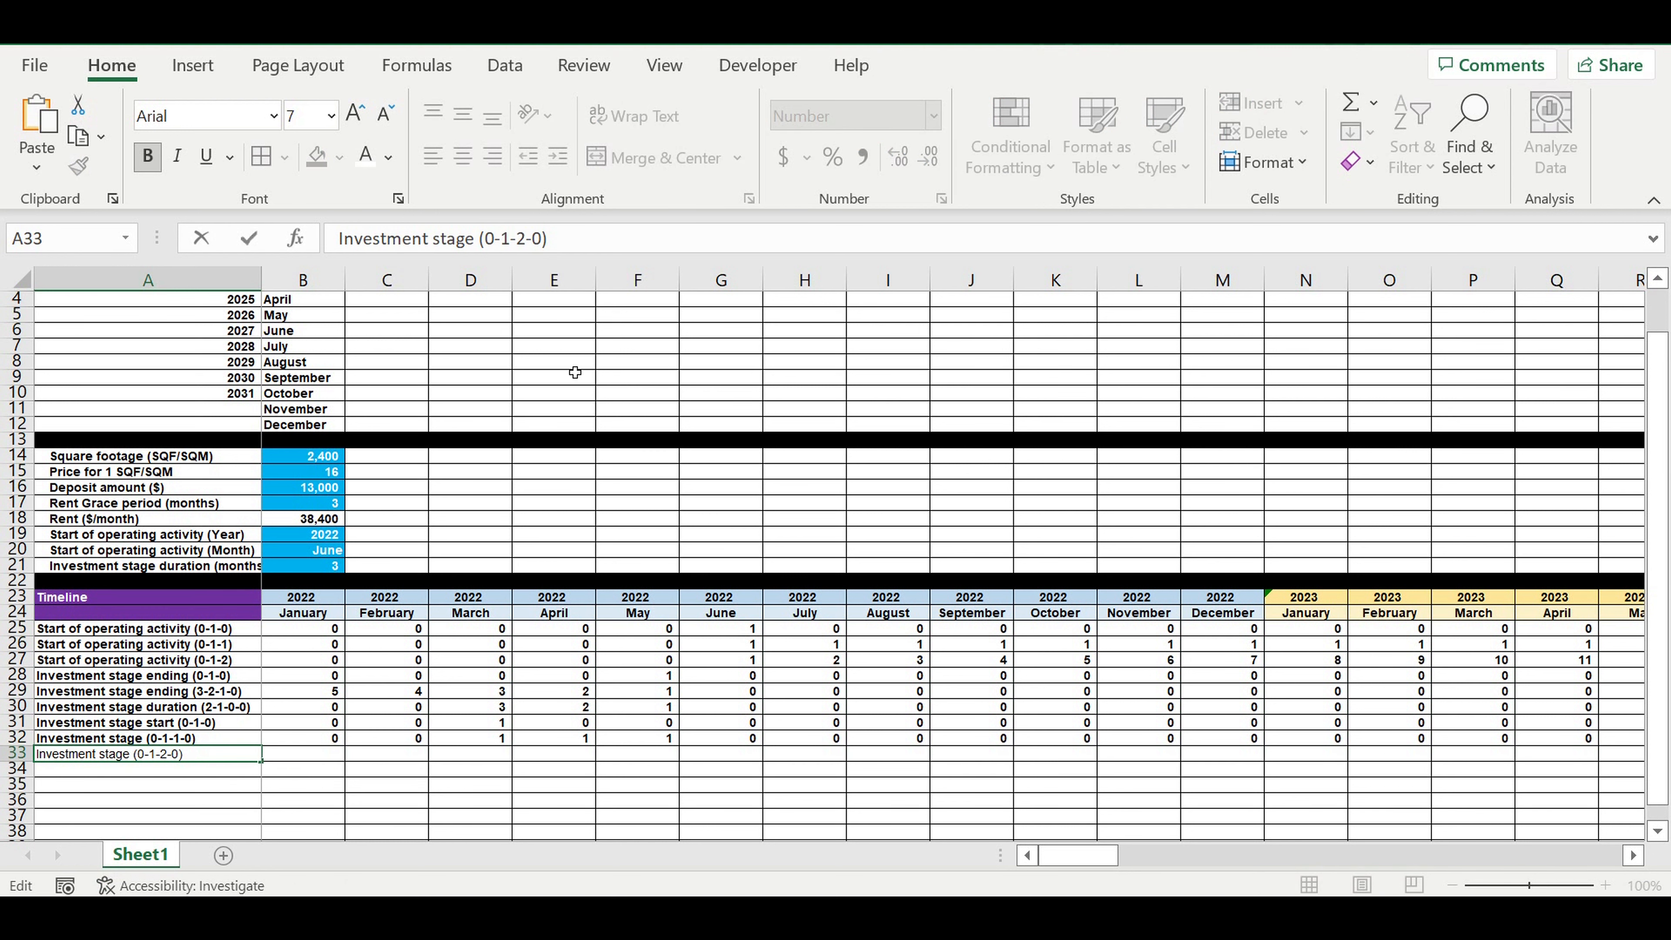
{"action": "key", "text": "Return"}
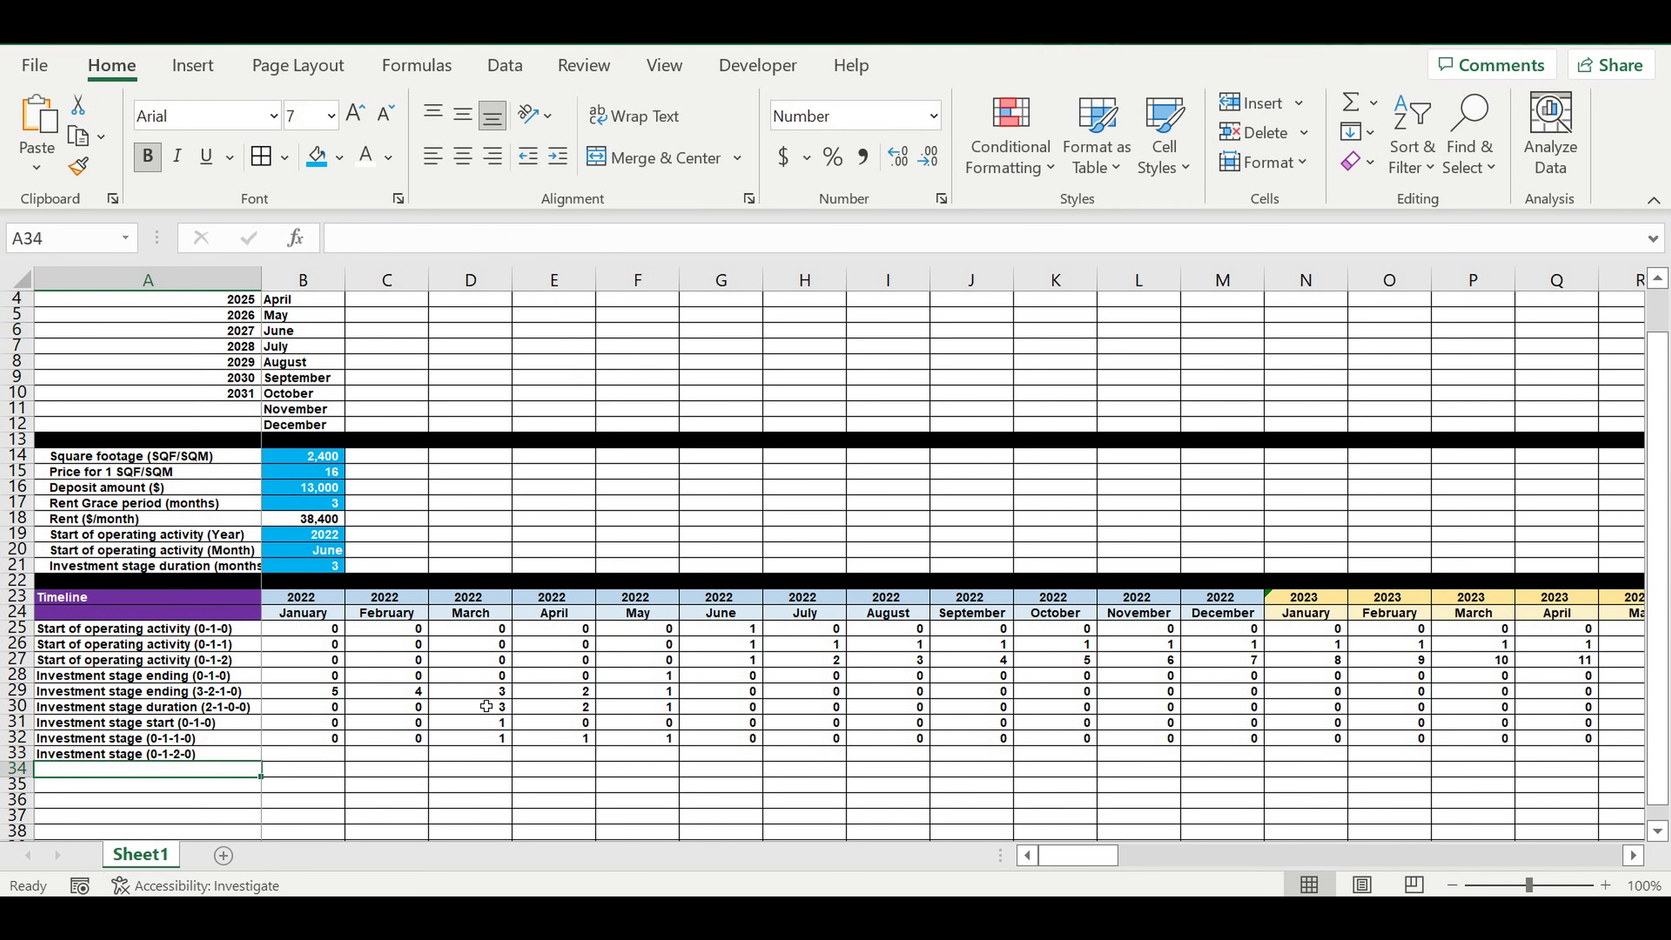
- Start the investment stage month counter with =B32 in B33 and =B33+C32 in C33
{"action": "left_click", "coordinate": [313, 756]}
{"action": "type", "text": "="}
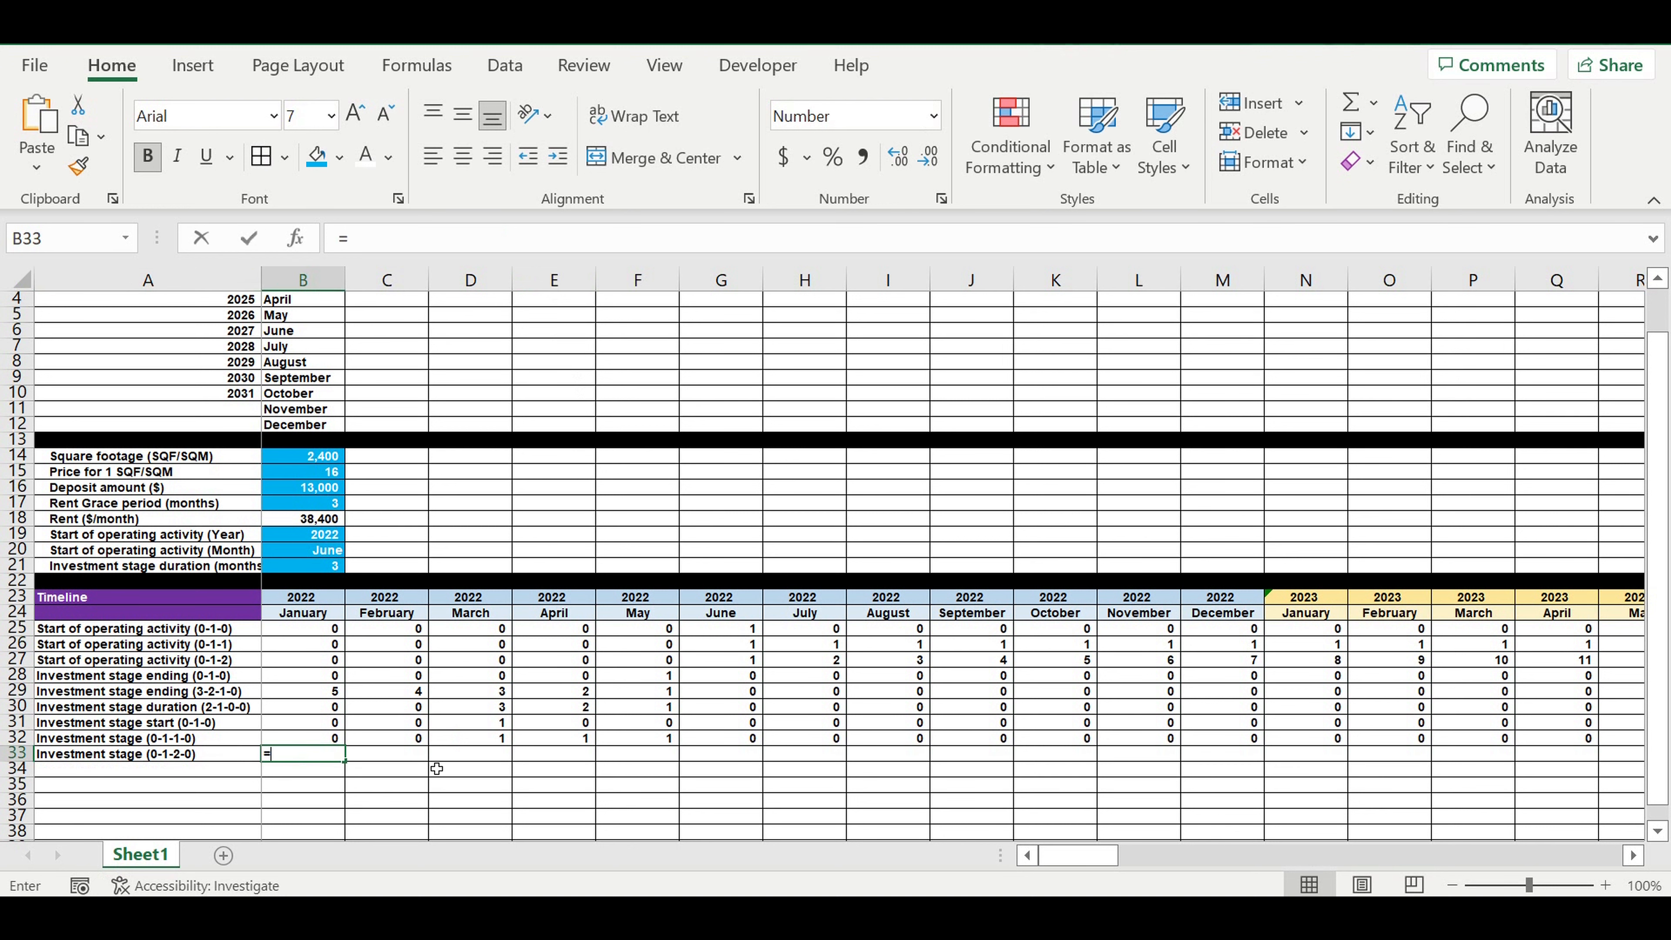
{"action": "left_click", "coordinate": [312, 742]}
{"action": "key", "text": "Tab"}
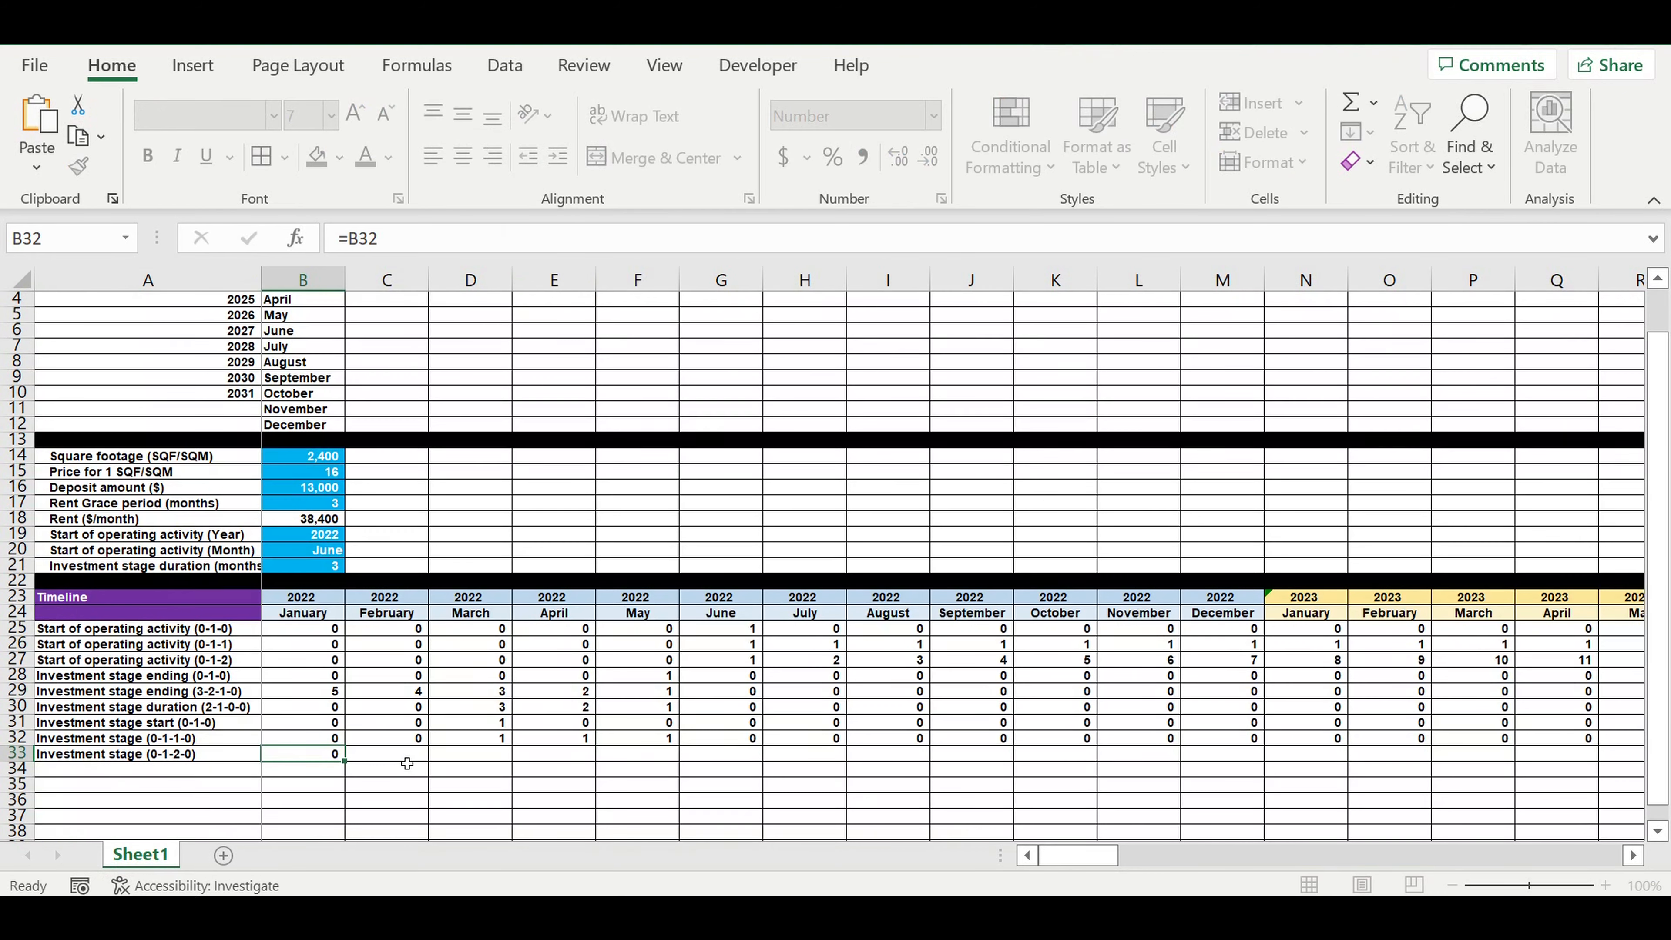
{"action": "type", "text": "="}
{"action": "left_click", "coordinate": [330, 757]}
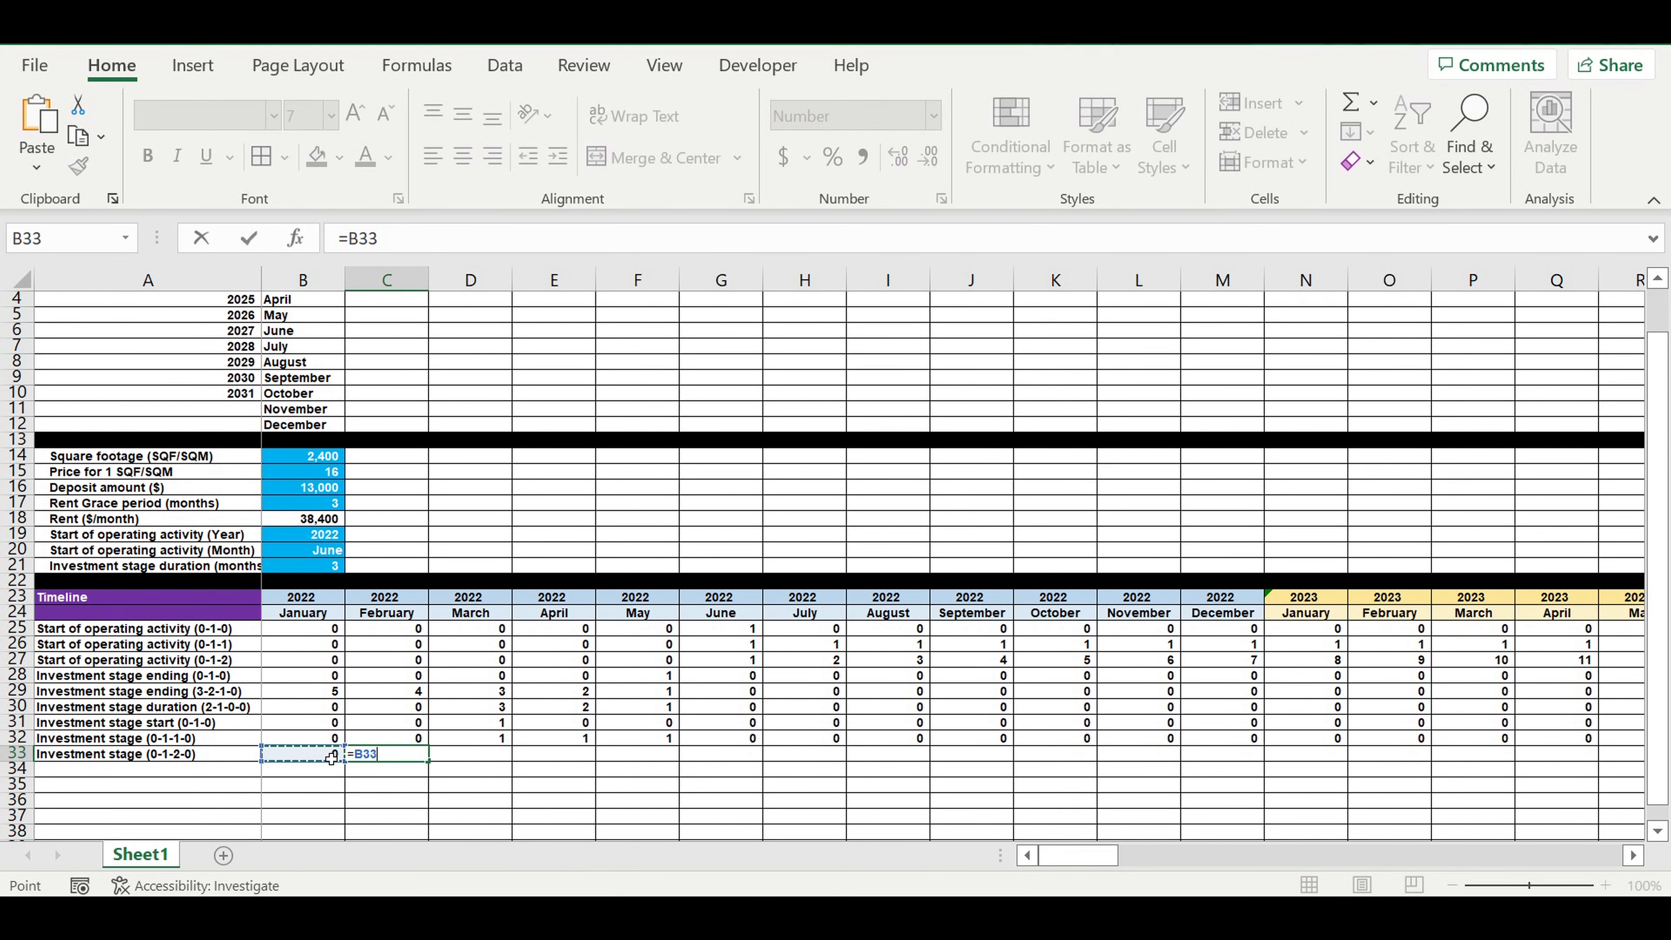
{"action": "type", "text": "+"}
{"action": "left_click", "coordinate": [391, 742]}
{"action": "key", "text": "Return"}
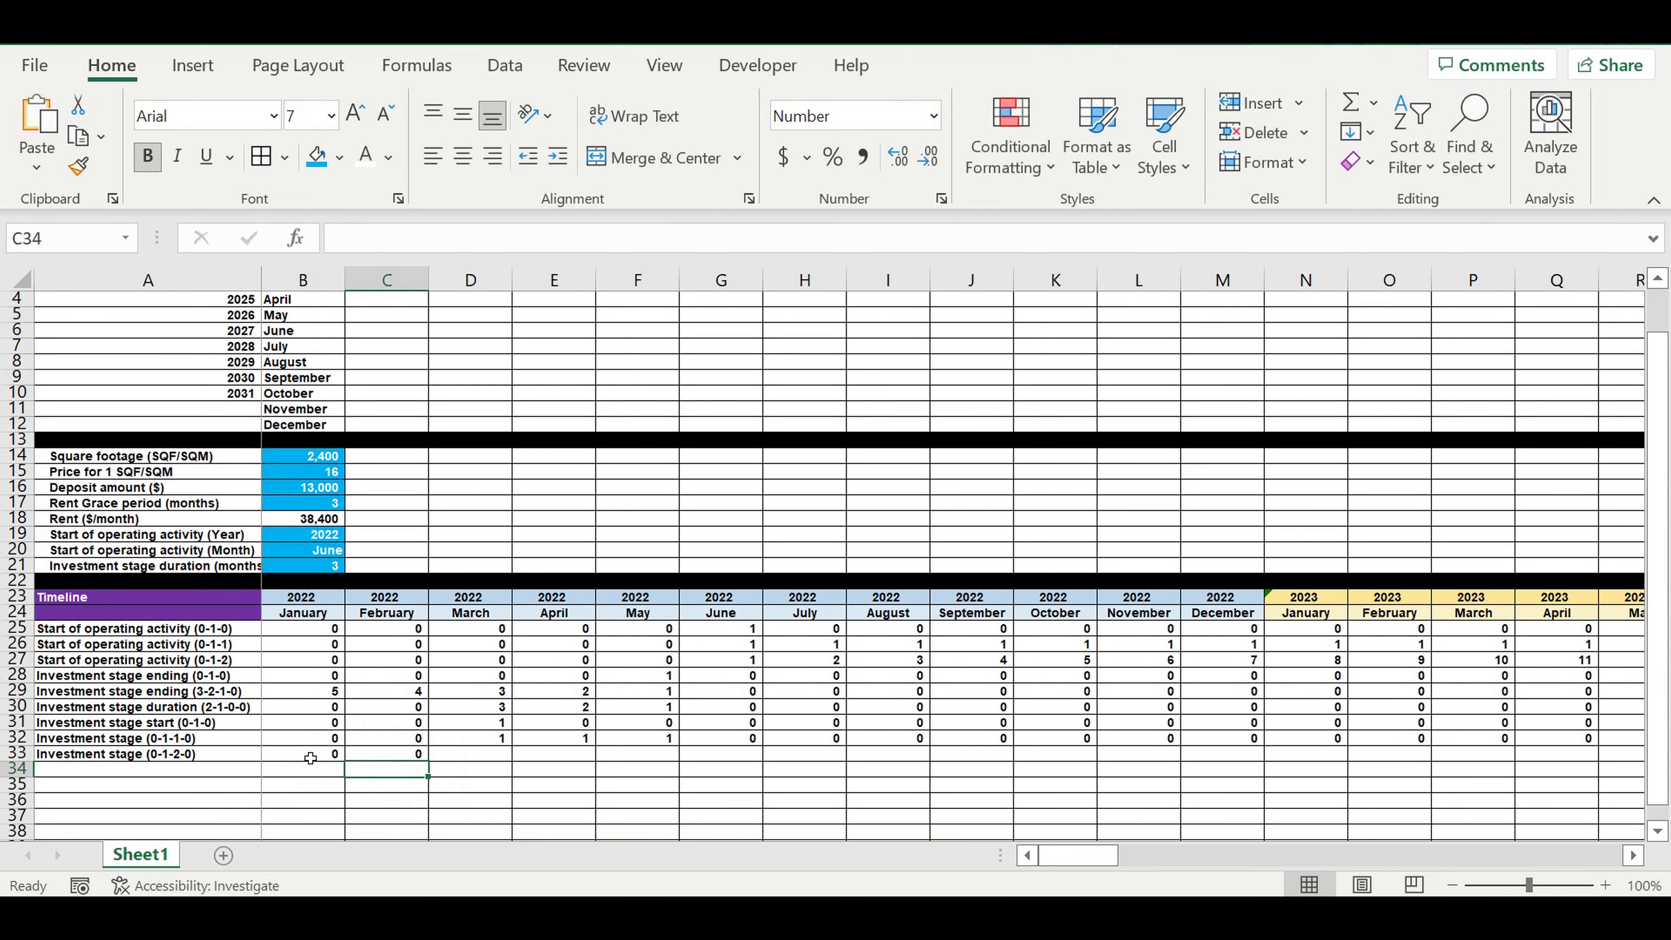
- Extend the January 2022 counter formula in B33 to =B32*B32
{"action": "key", "text": "Up"}
{"action": "key", "text": "Left"}
{"action": "left_click", "coordinate": [426, 247]}
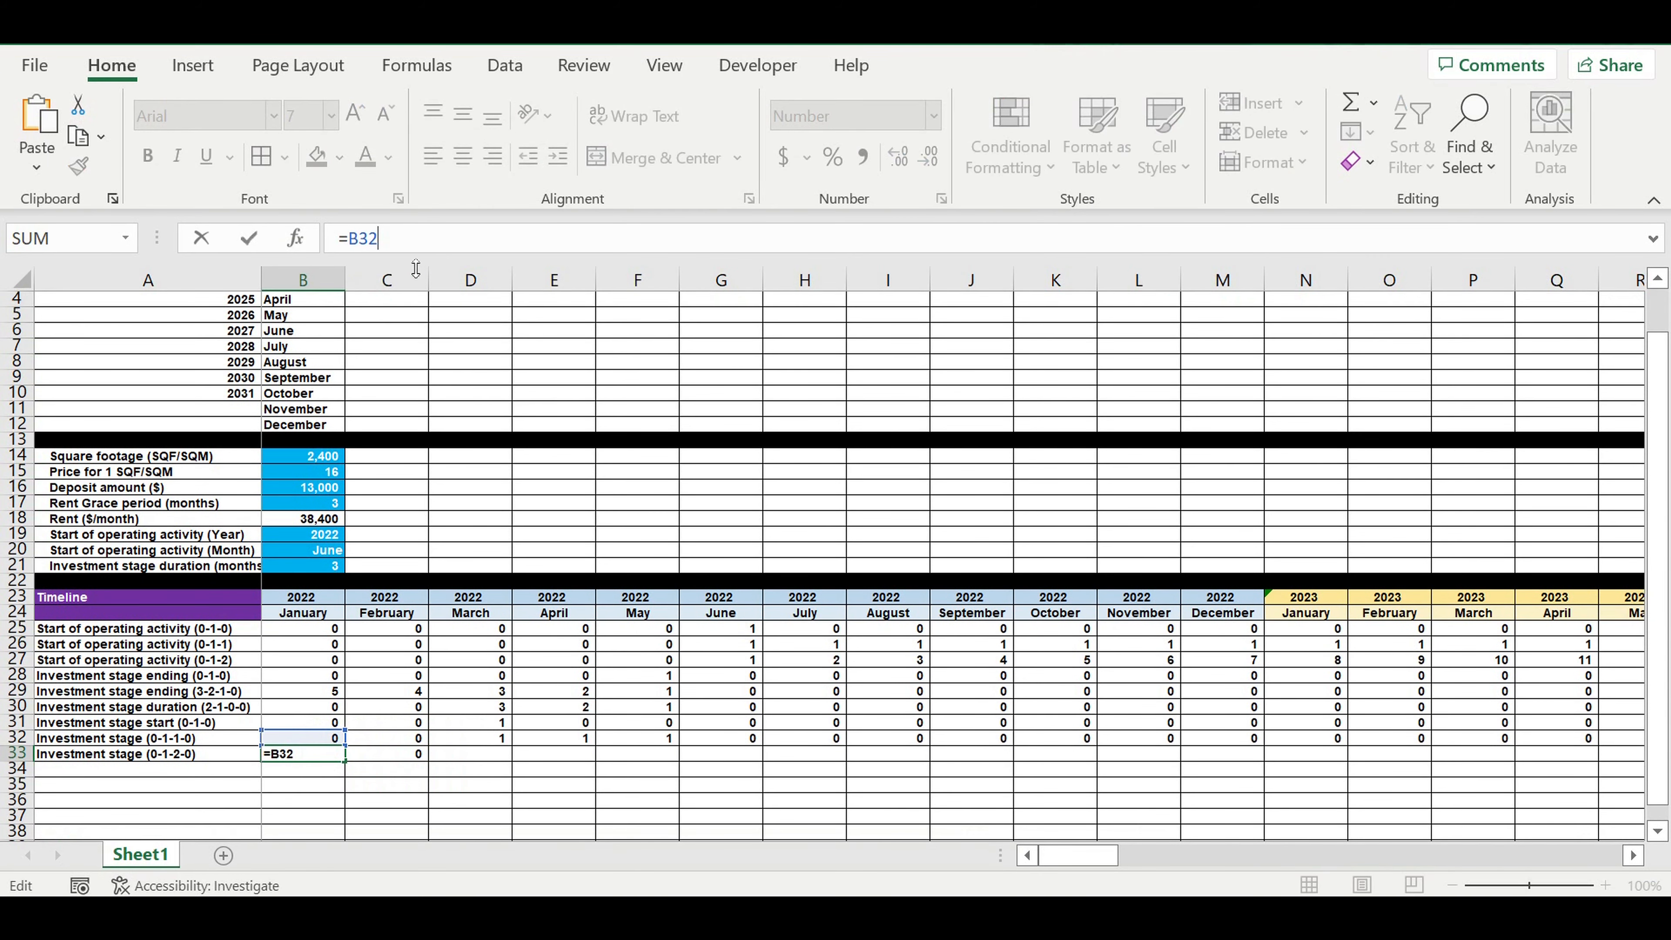
{"action": "type", "text": "*"}
{"action": "left_click", "coordinate": [316, 742]}
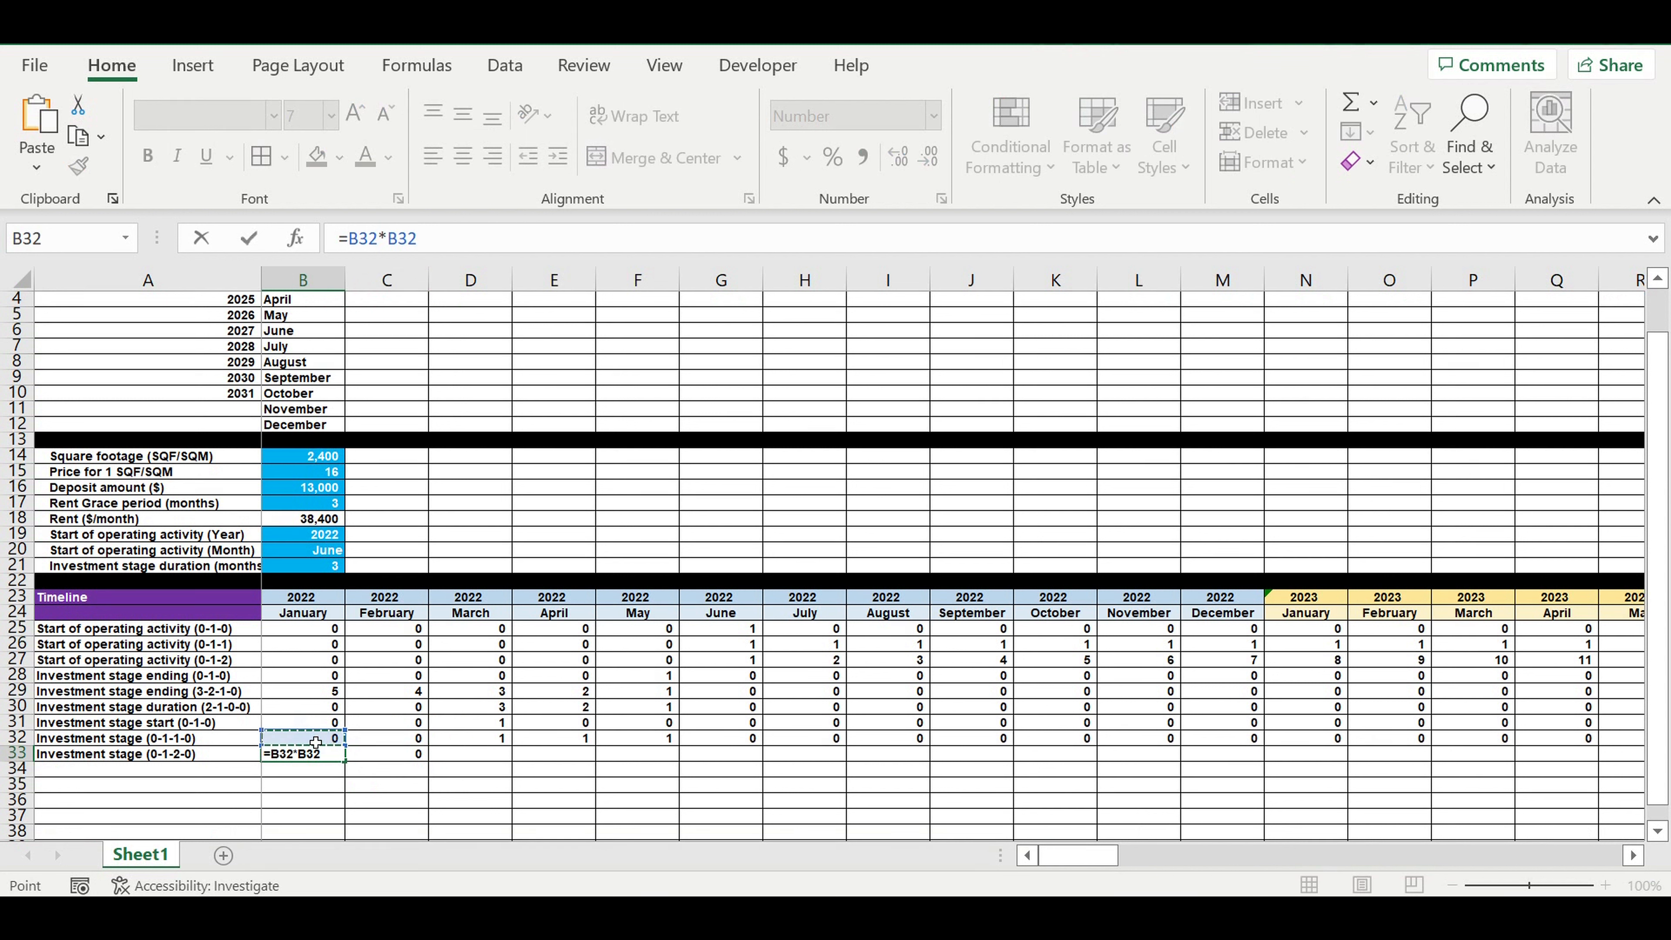
{"action": "key", "text": "Return"}
- Change the February 2022 counter formula in C33 to =(B33+C32)*C32 so it counts only during the investment stage
{"action": "left_click", "coordinate": [381, 759]}
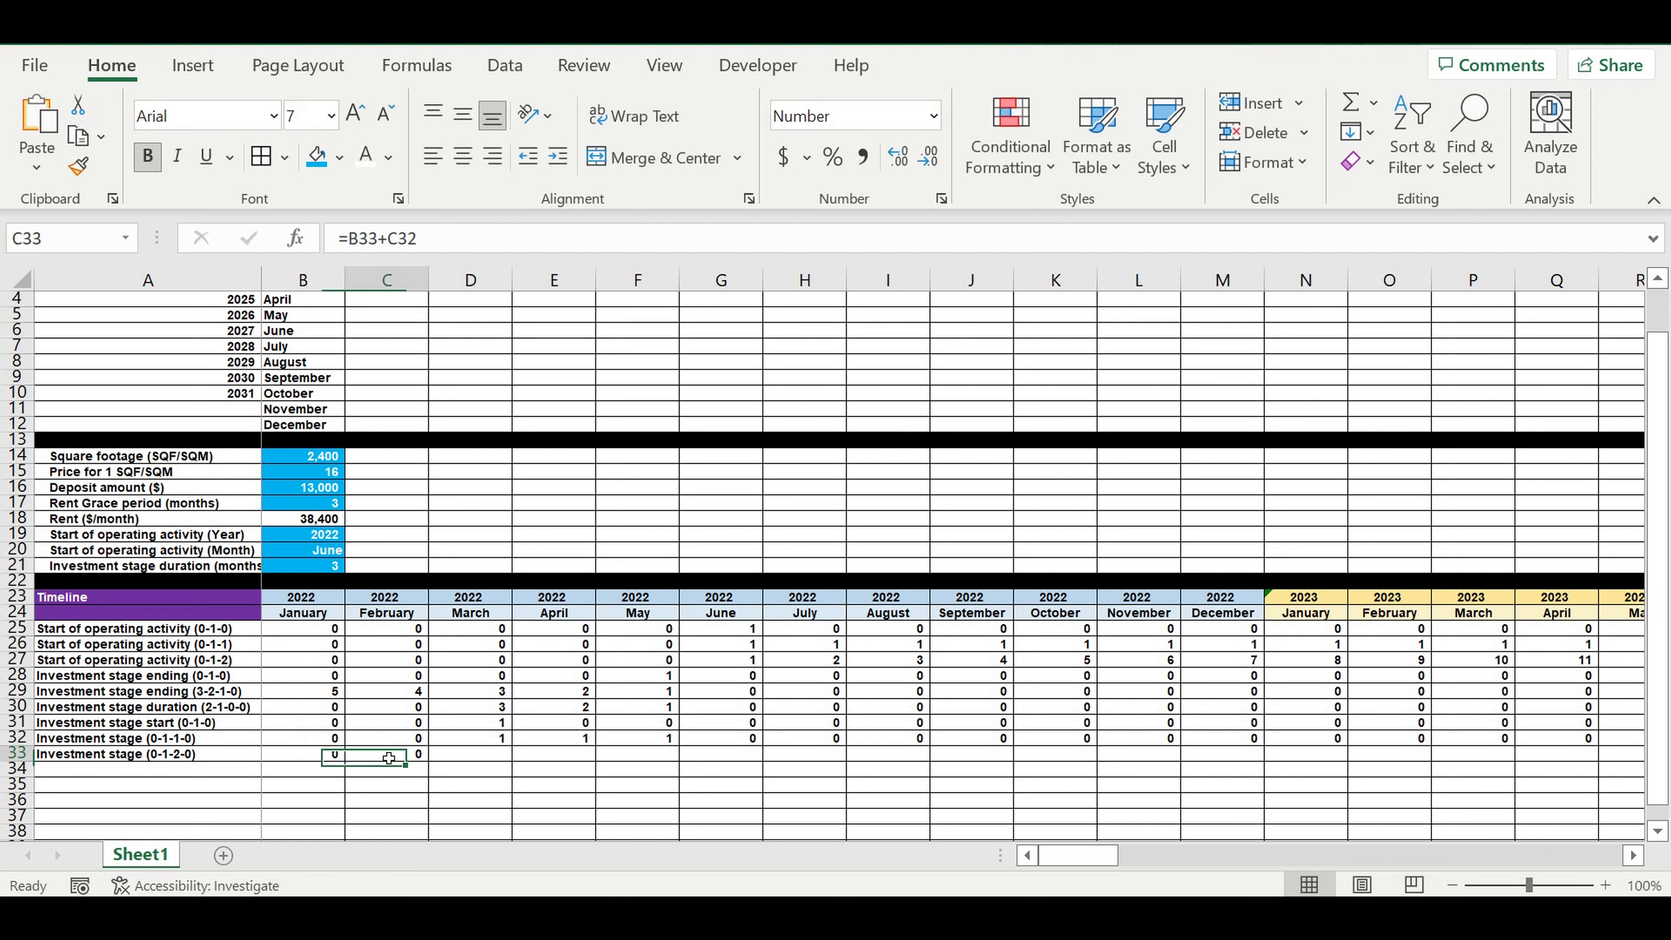
{"action": "left_click", "coordinate": [461, 247]}
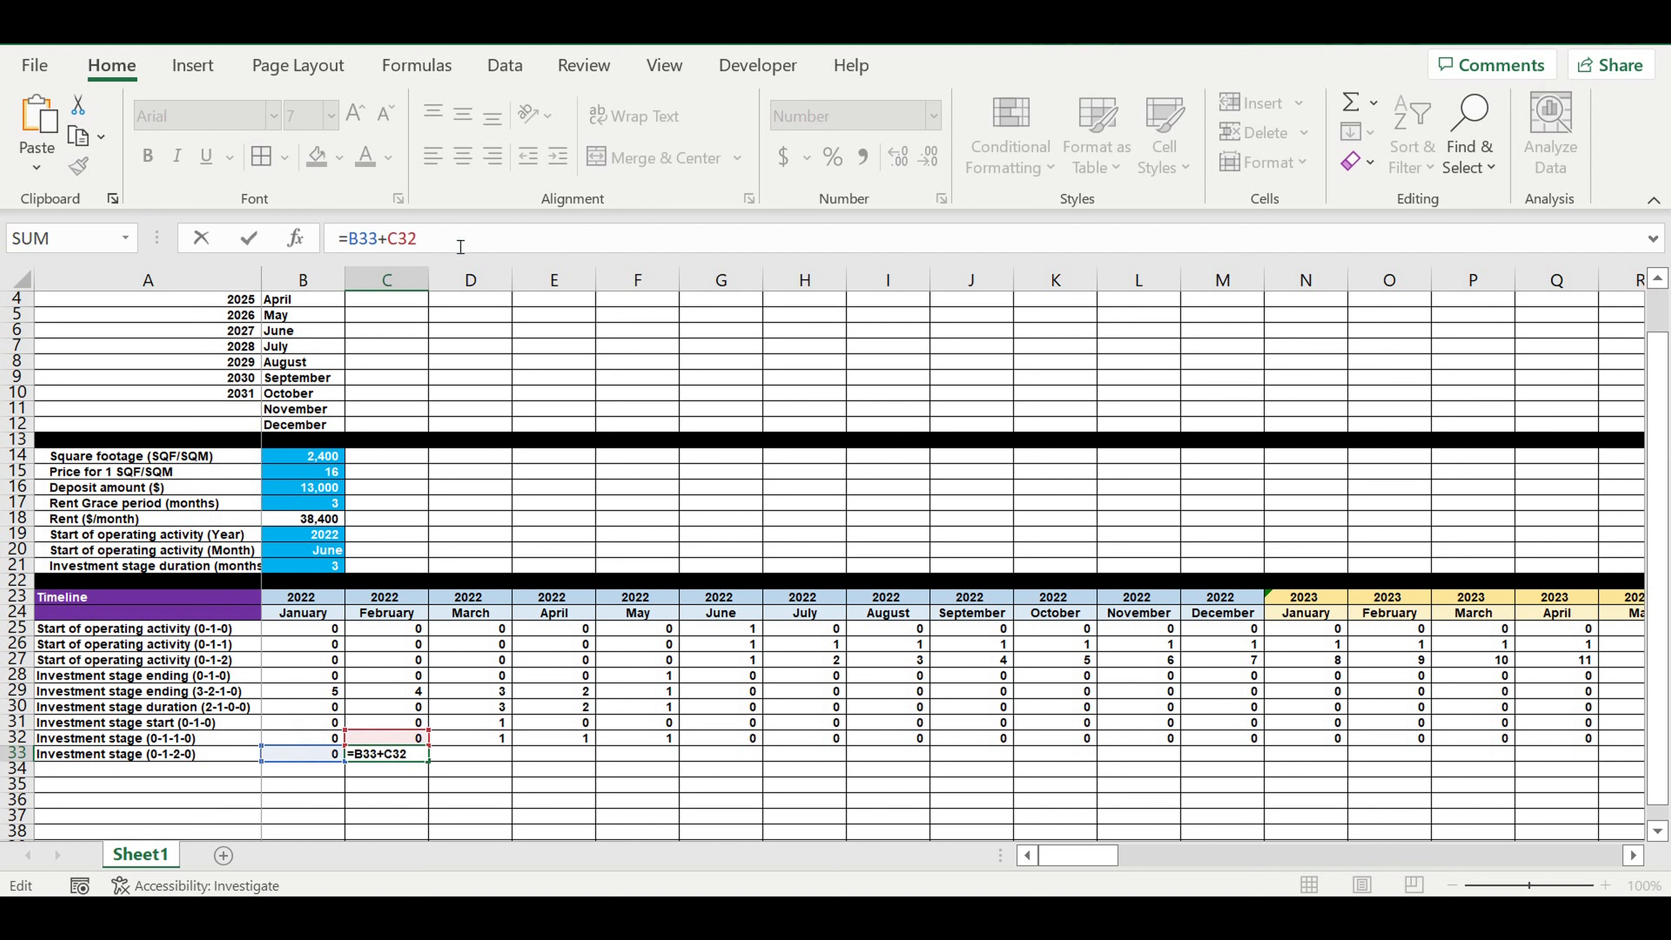
{"action": "left_click", "coordinate": [354, 242]}
{"action": "type", "text": "("}
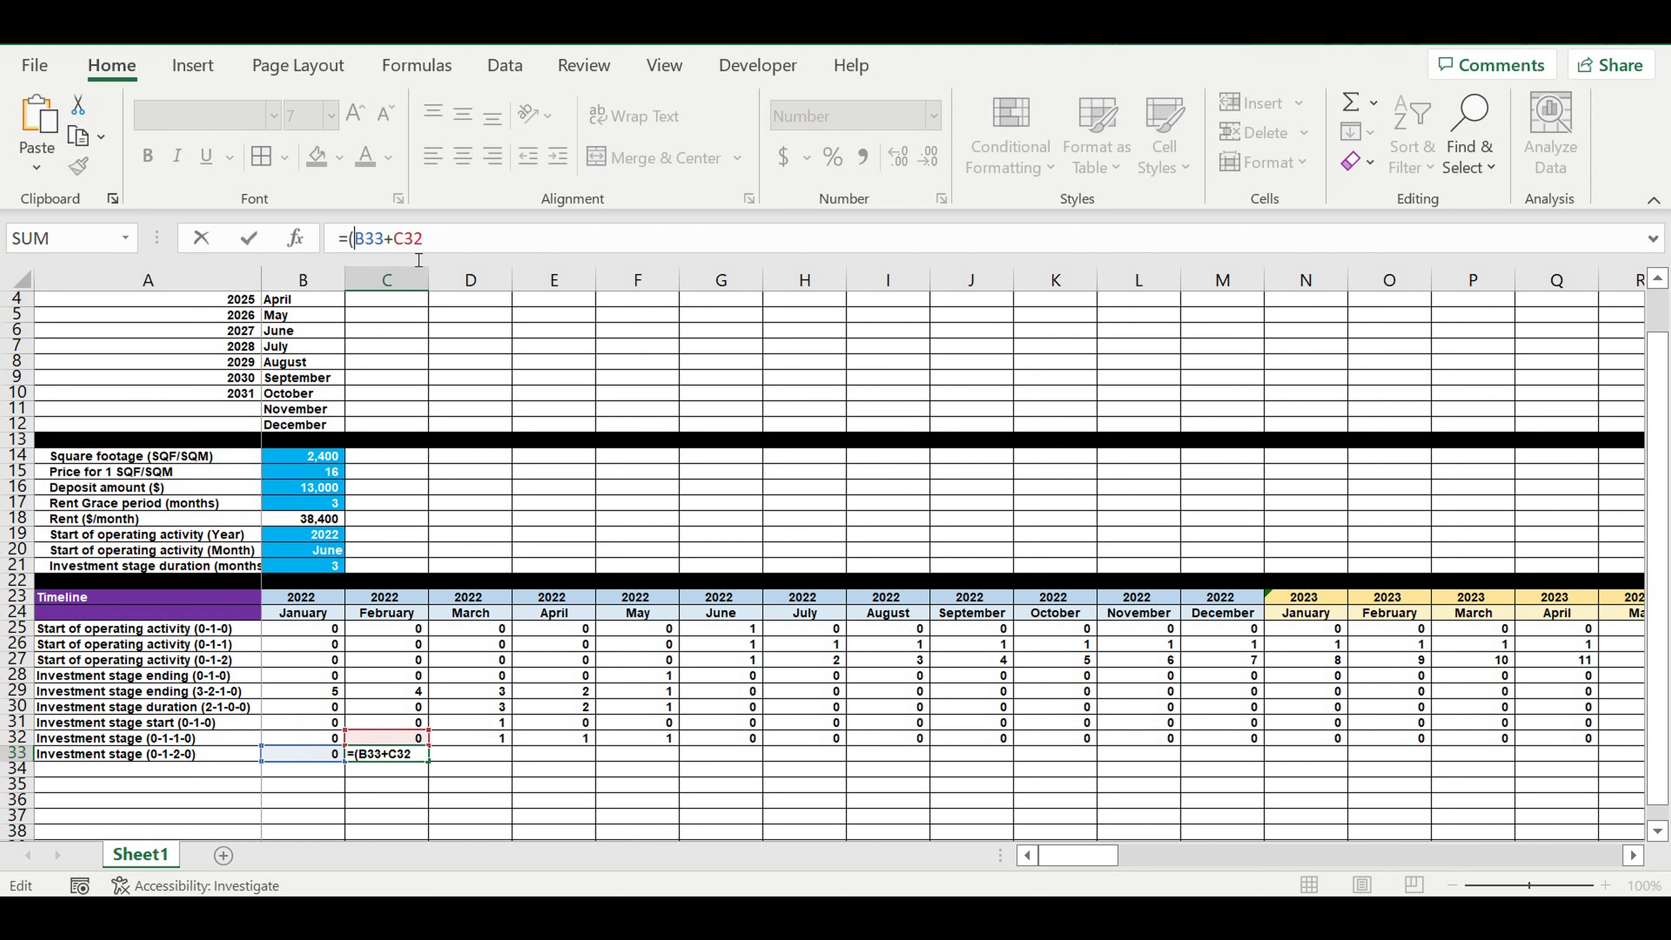
{"action": "left_click", "coordinate": [445, 250]}
{"action": "left_click", "coordinate": [396, 740]}
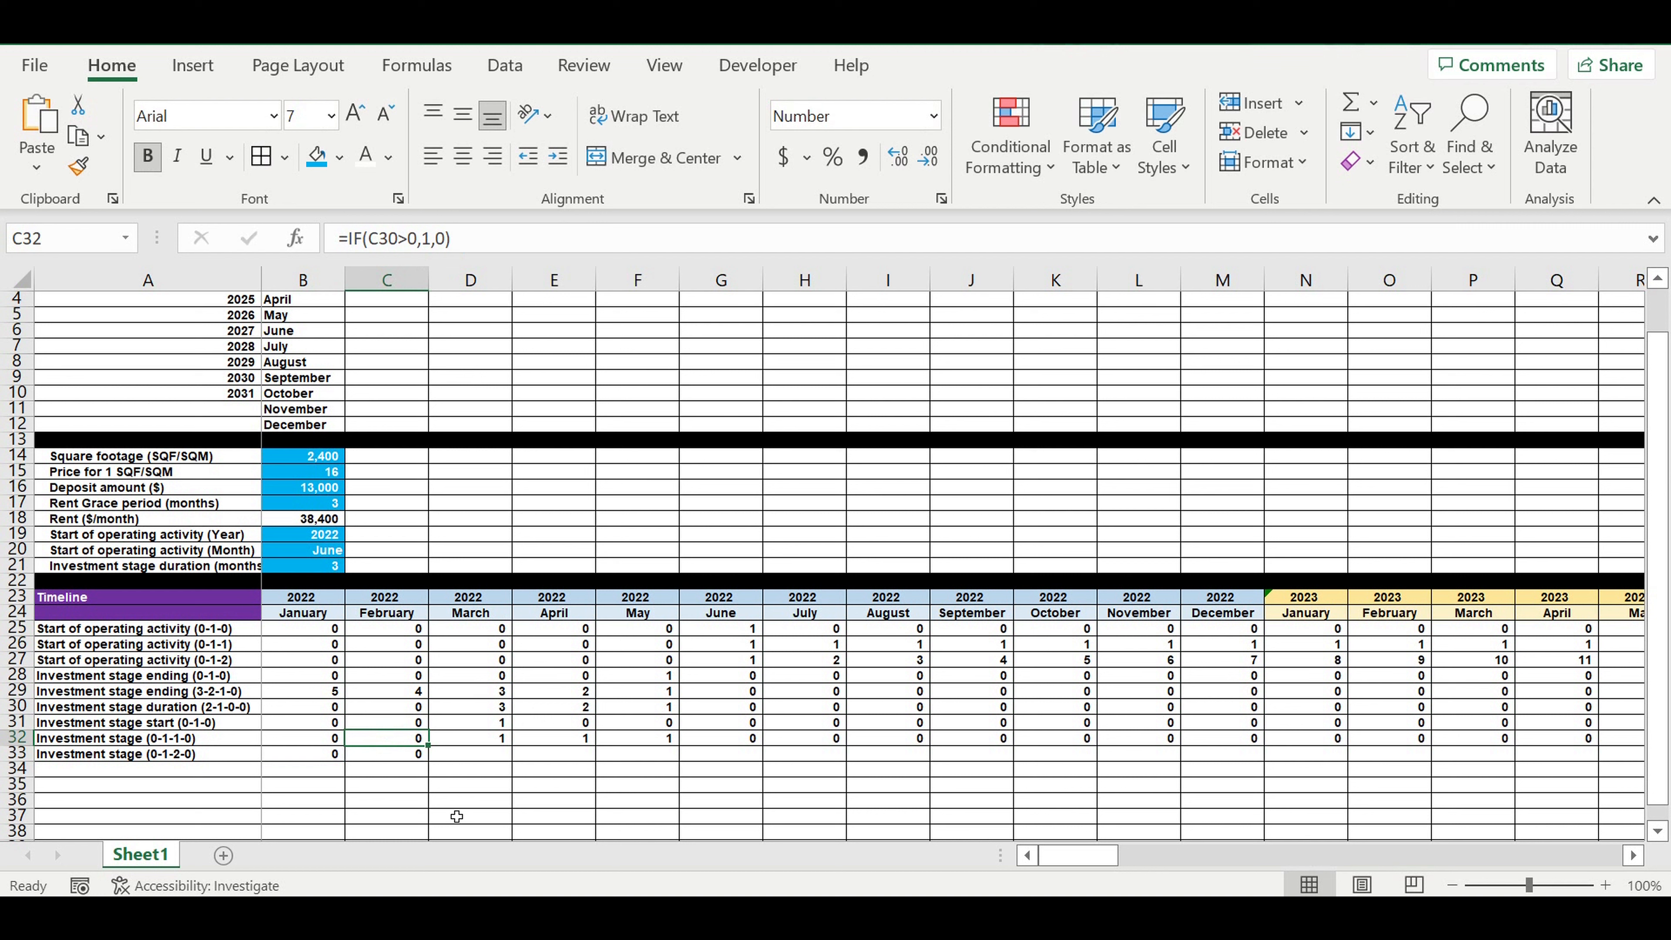
{"action": "left_click", "coordinate": [395, 752]}
{"action": "left_click", "coordinate": [448, 237]}
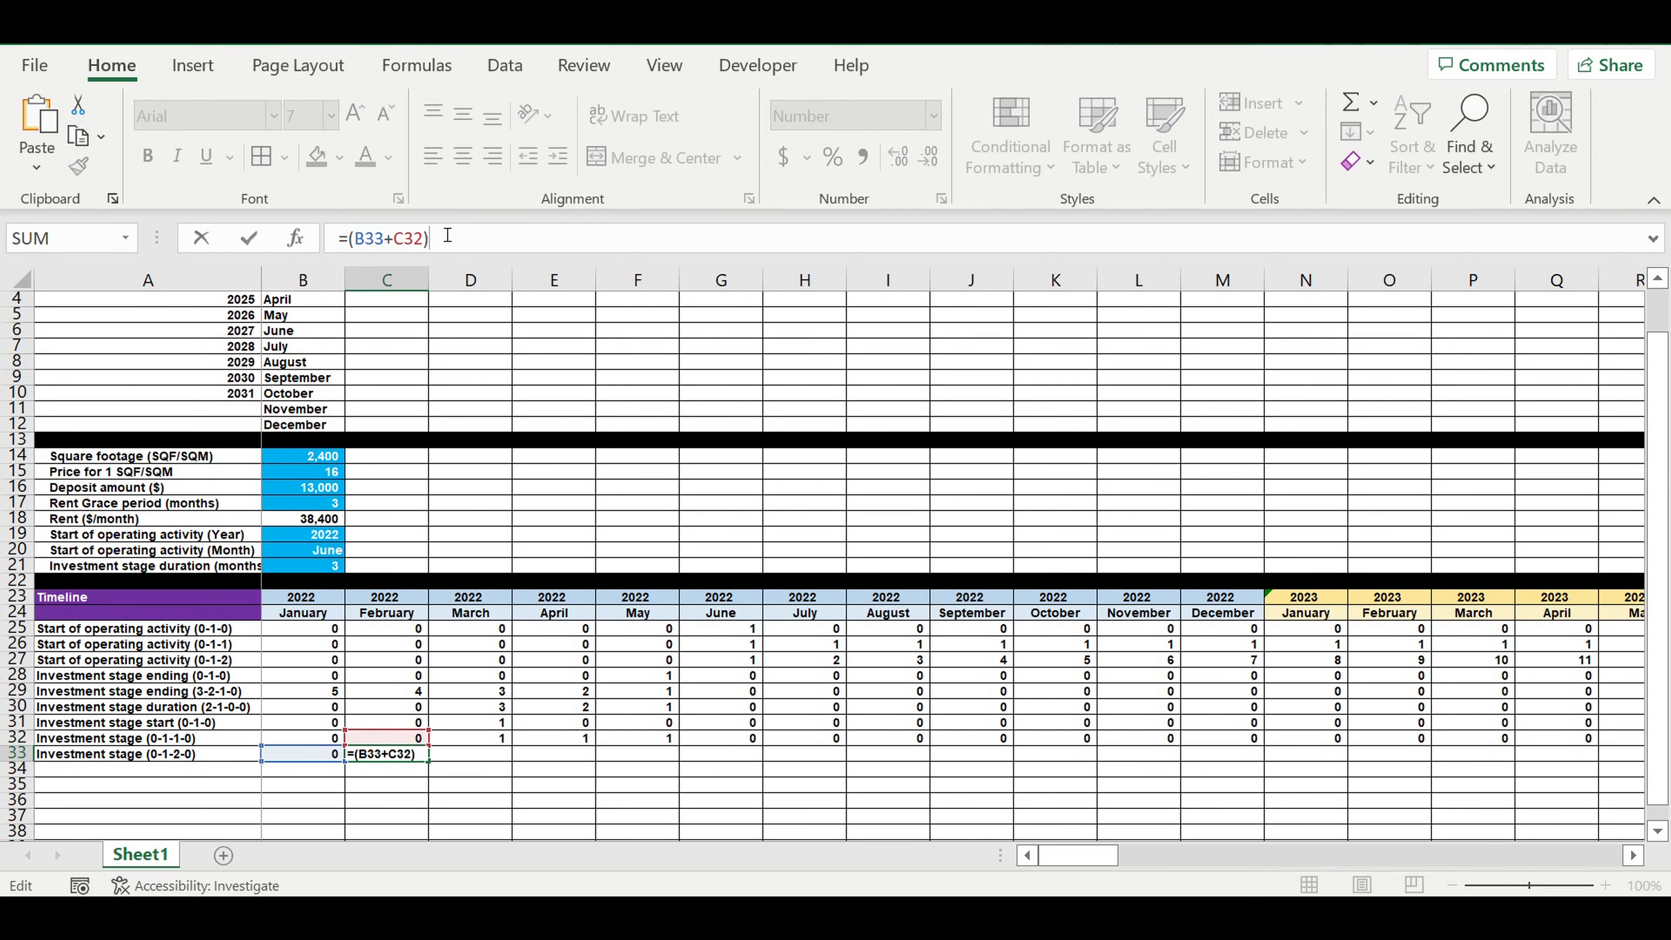
{"action": "type", "text": "*"}
{"action": "left_click", "coordinate": [381, 741]}
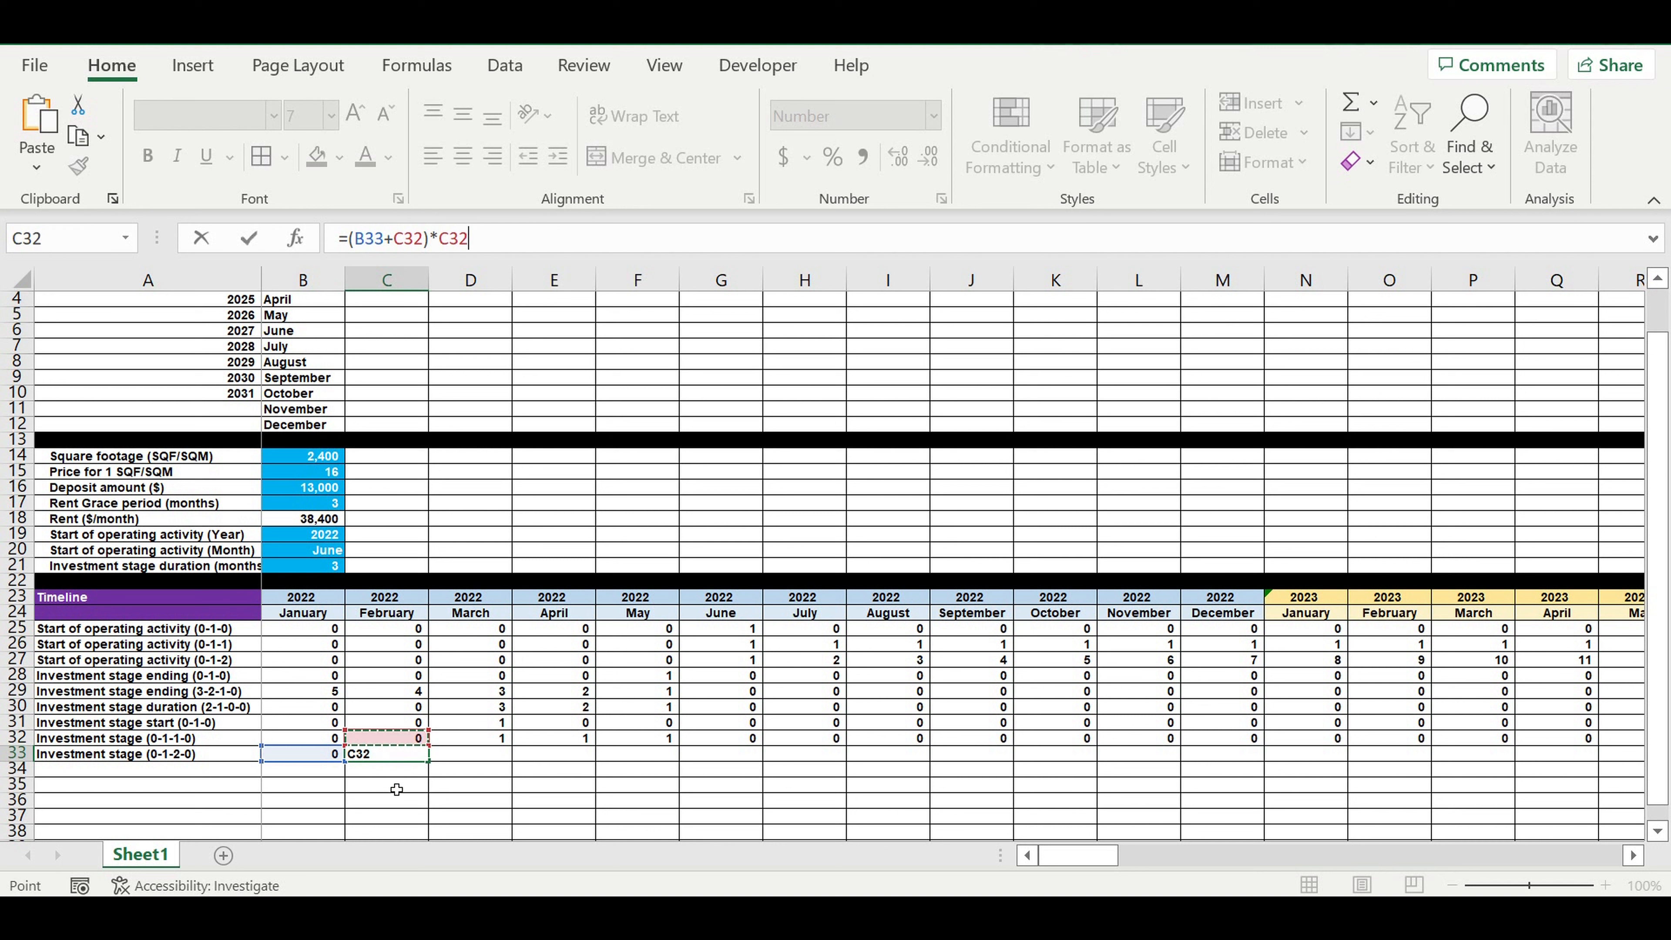
{"action": "key", "text": "Return"}
- Fill the C33 counter along row 33 through July 2022 in H33 and review March to May 2022
{"action": "left_click", "coordinate": [386, 757]}
{"action": "left_click_drag", "start_coordinate": [429, 762], "coordinate": [849, 756]}
{"action": "left_click", "coordinate": [711, 787]}
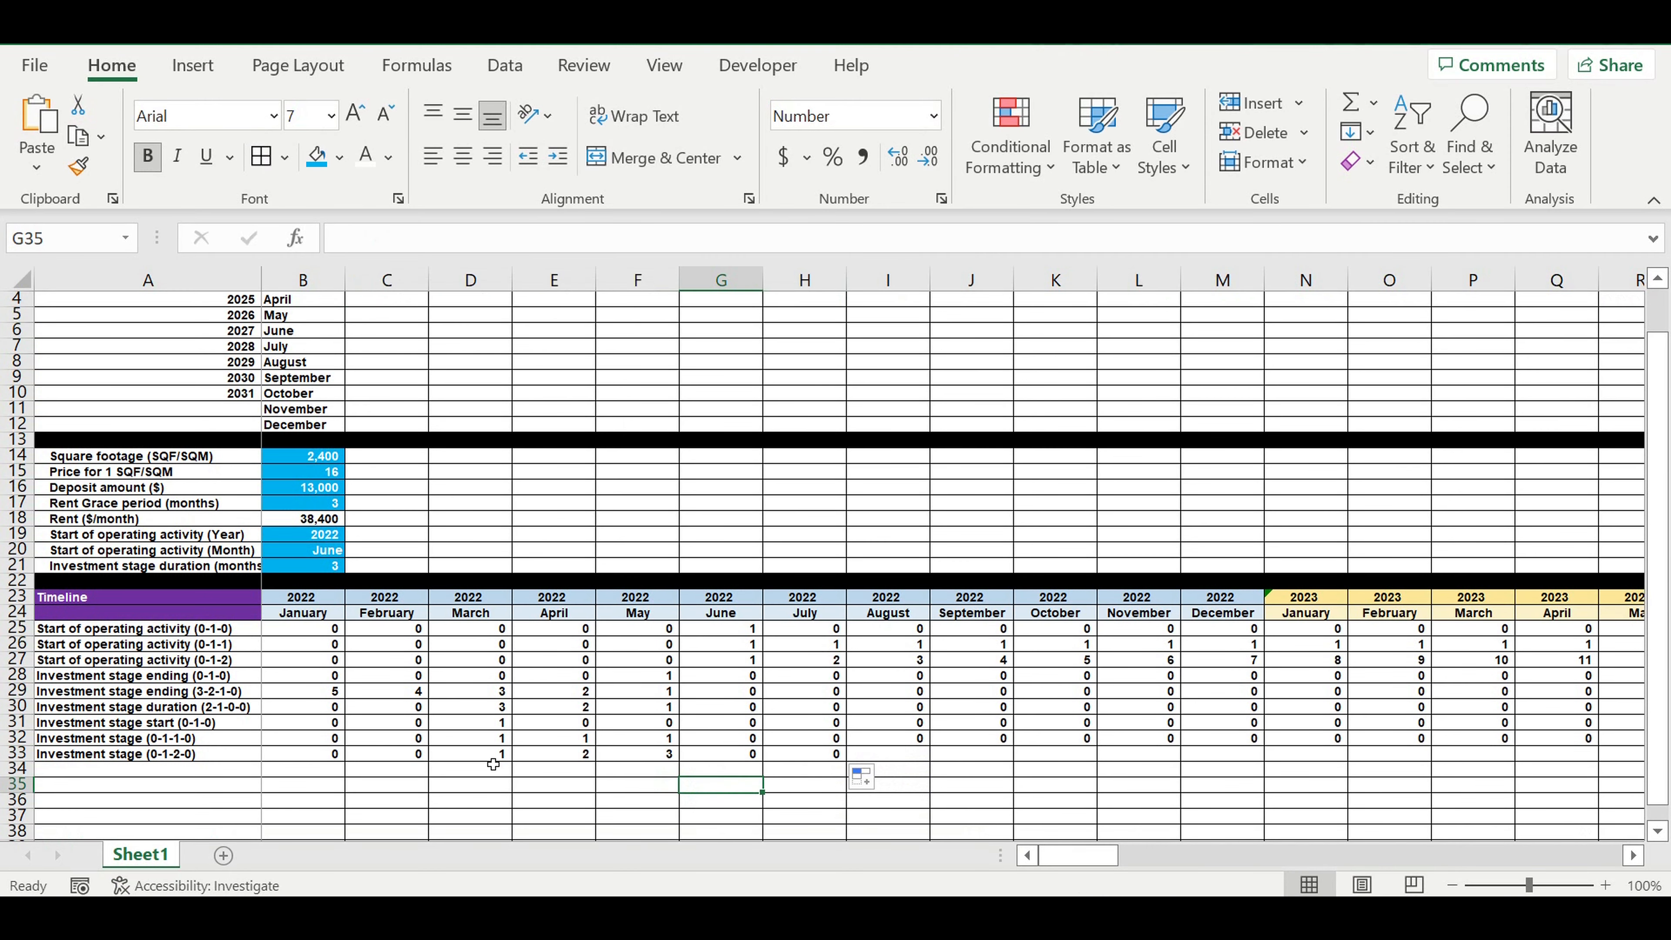
{"action": "left_click_drag", "start_coordinate": [494, 759], "coordinate": [648, 760]}
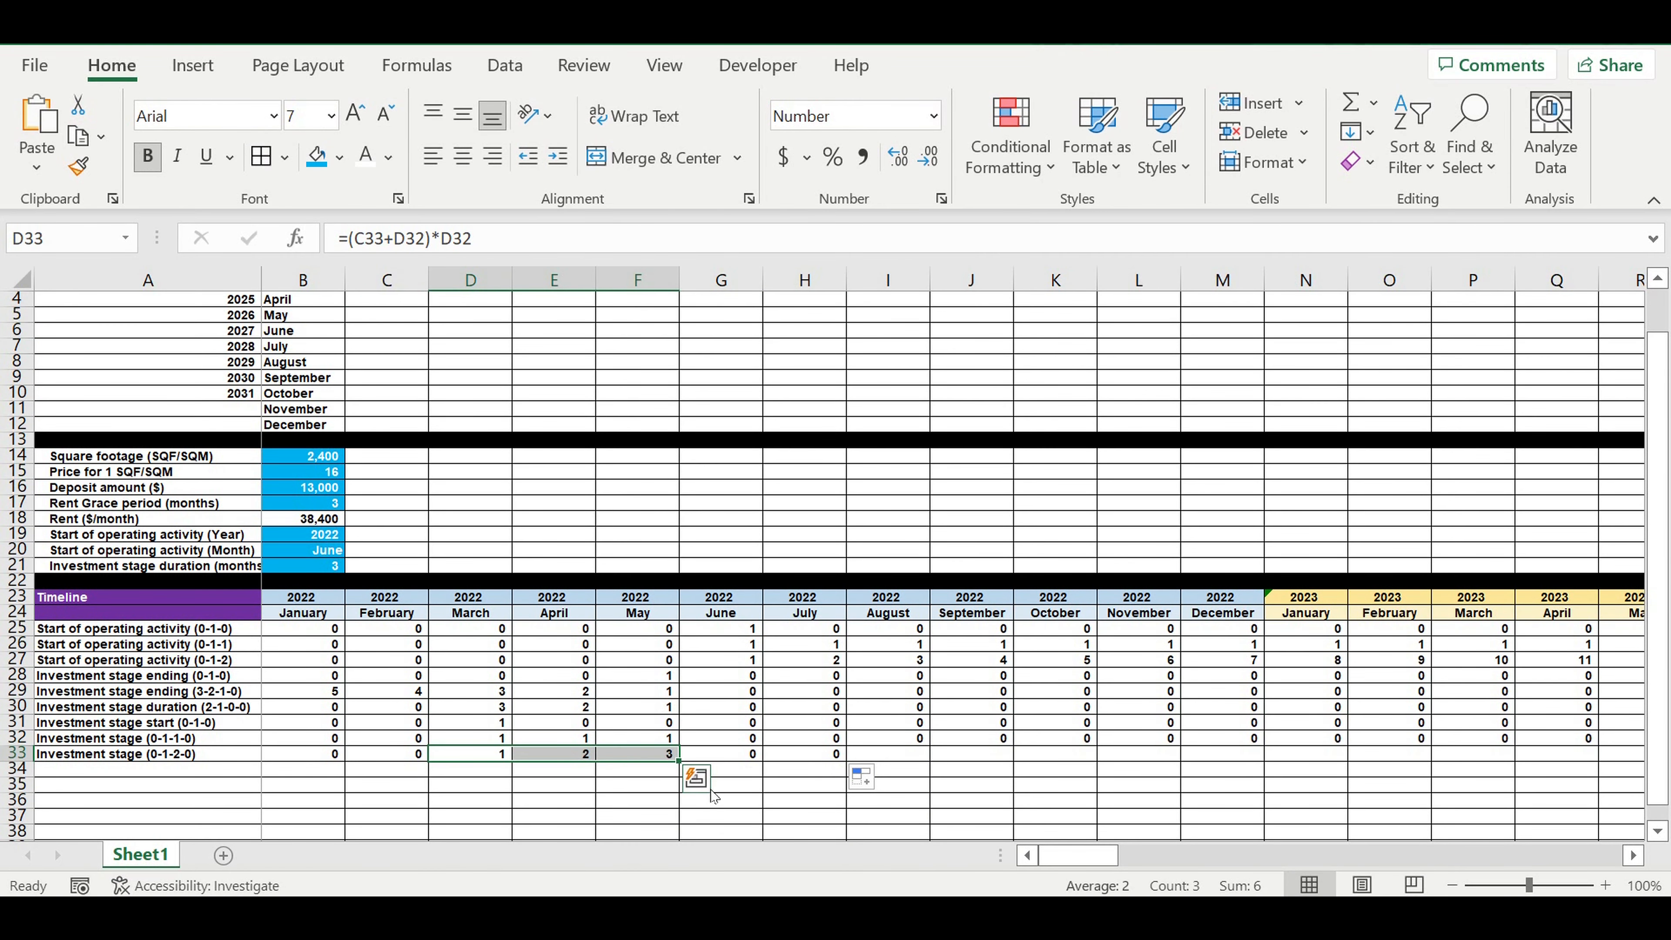
- Fill the counter from F33 along row 33 through December 2031 in DQ33 and recheck March to May 2022
{"action": "left_click", "coordinate": [629, 755]}
{"action": "left_click_drag", "start_coordinate": [677, 761], "coordinate": [1346, 724]}
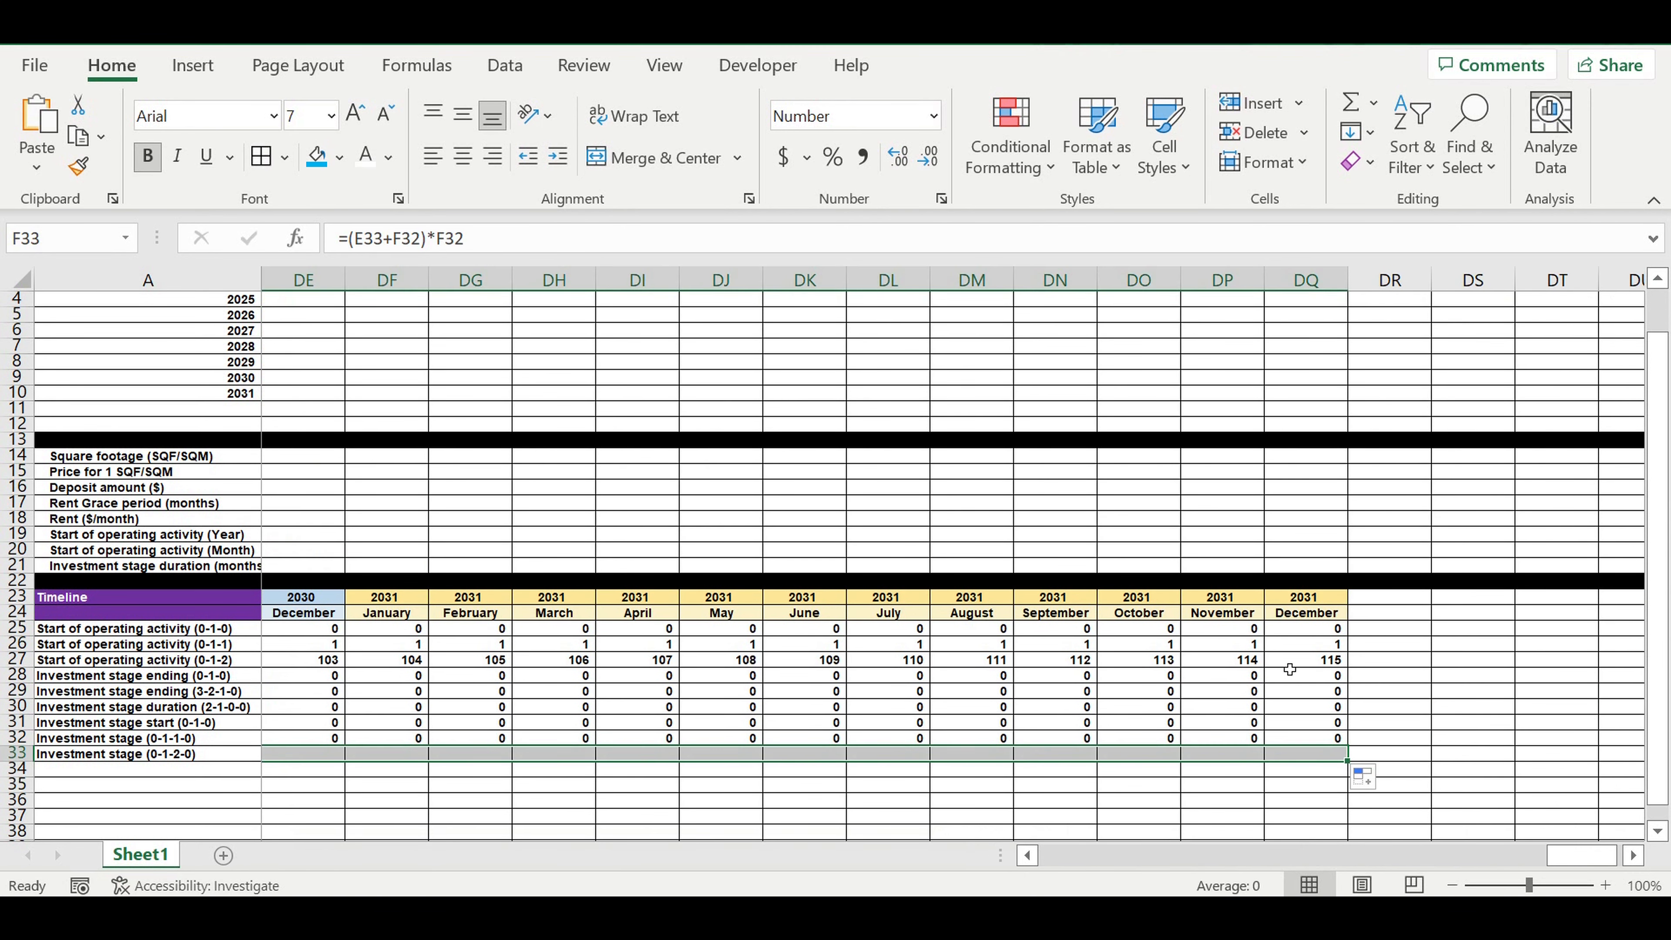
{"action": "left_click", "coordinate": [1294, 708]}
{"action": "left_click_drag", "start_coordinate": [1577, 858], "coordinate": [922, 875]}
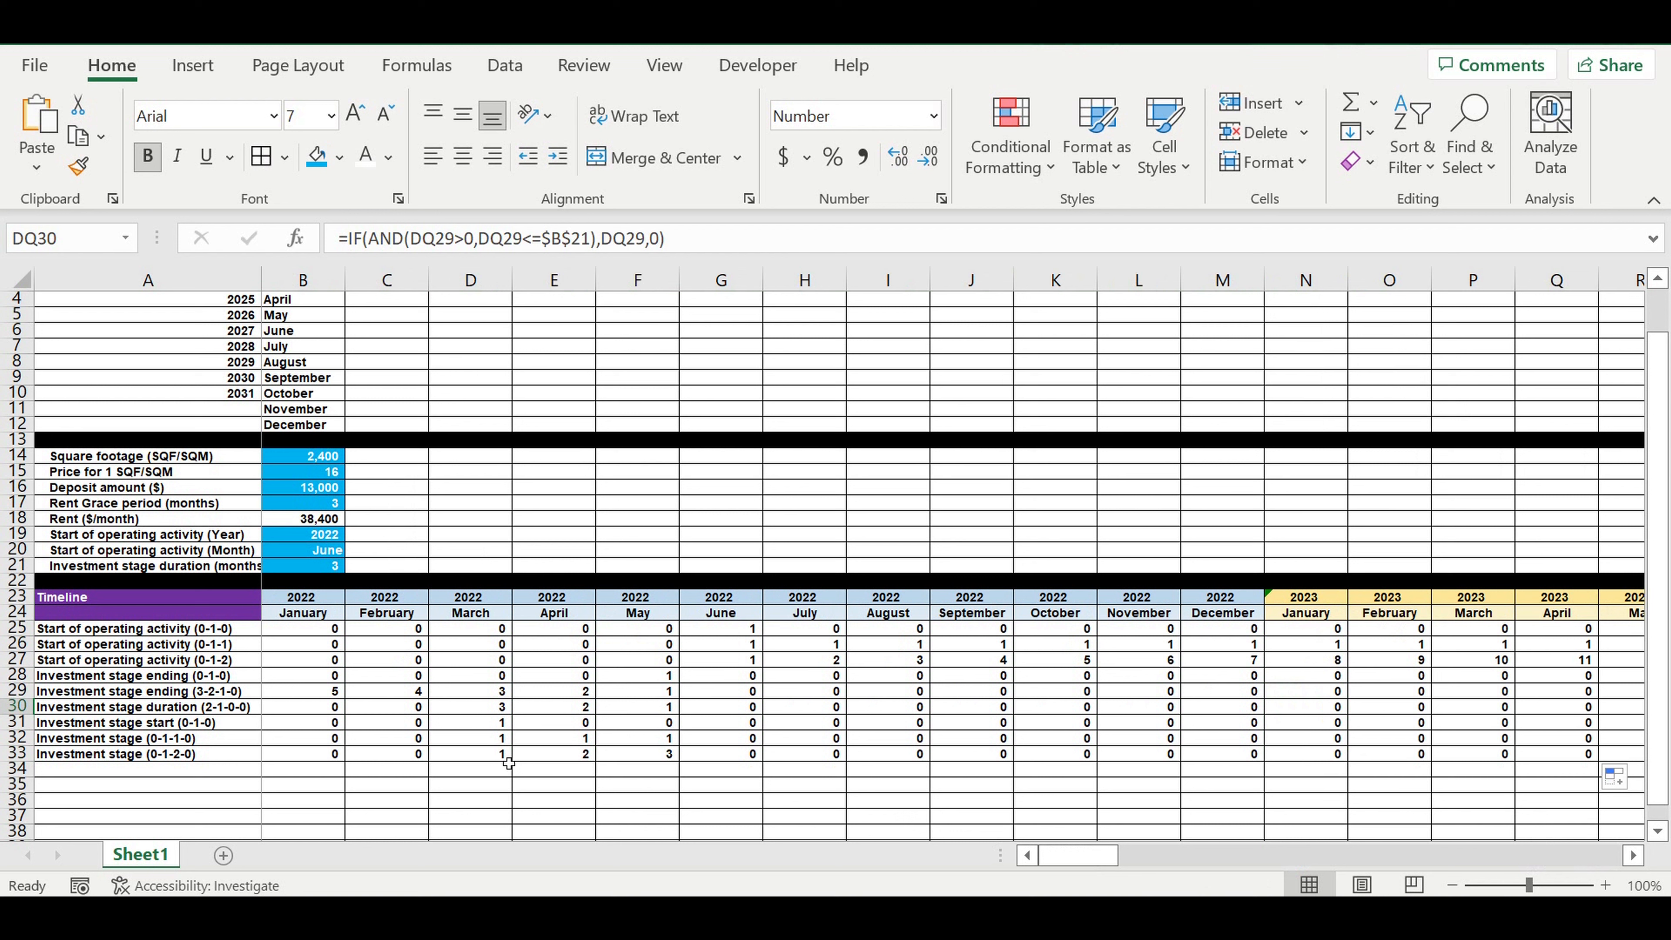
{"action": "left_click", "coordinate": [480, 761]}
{"action": "left_click_drag", "start_coordinate": [480, 760], "coordinate": [616, 759]}
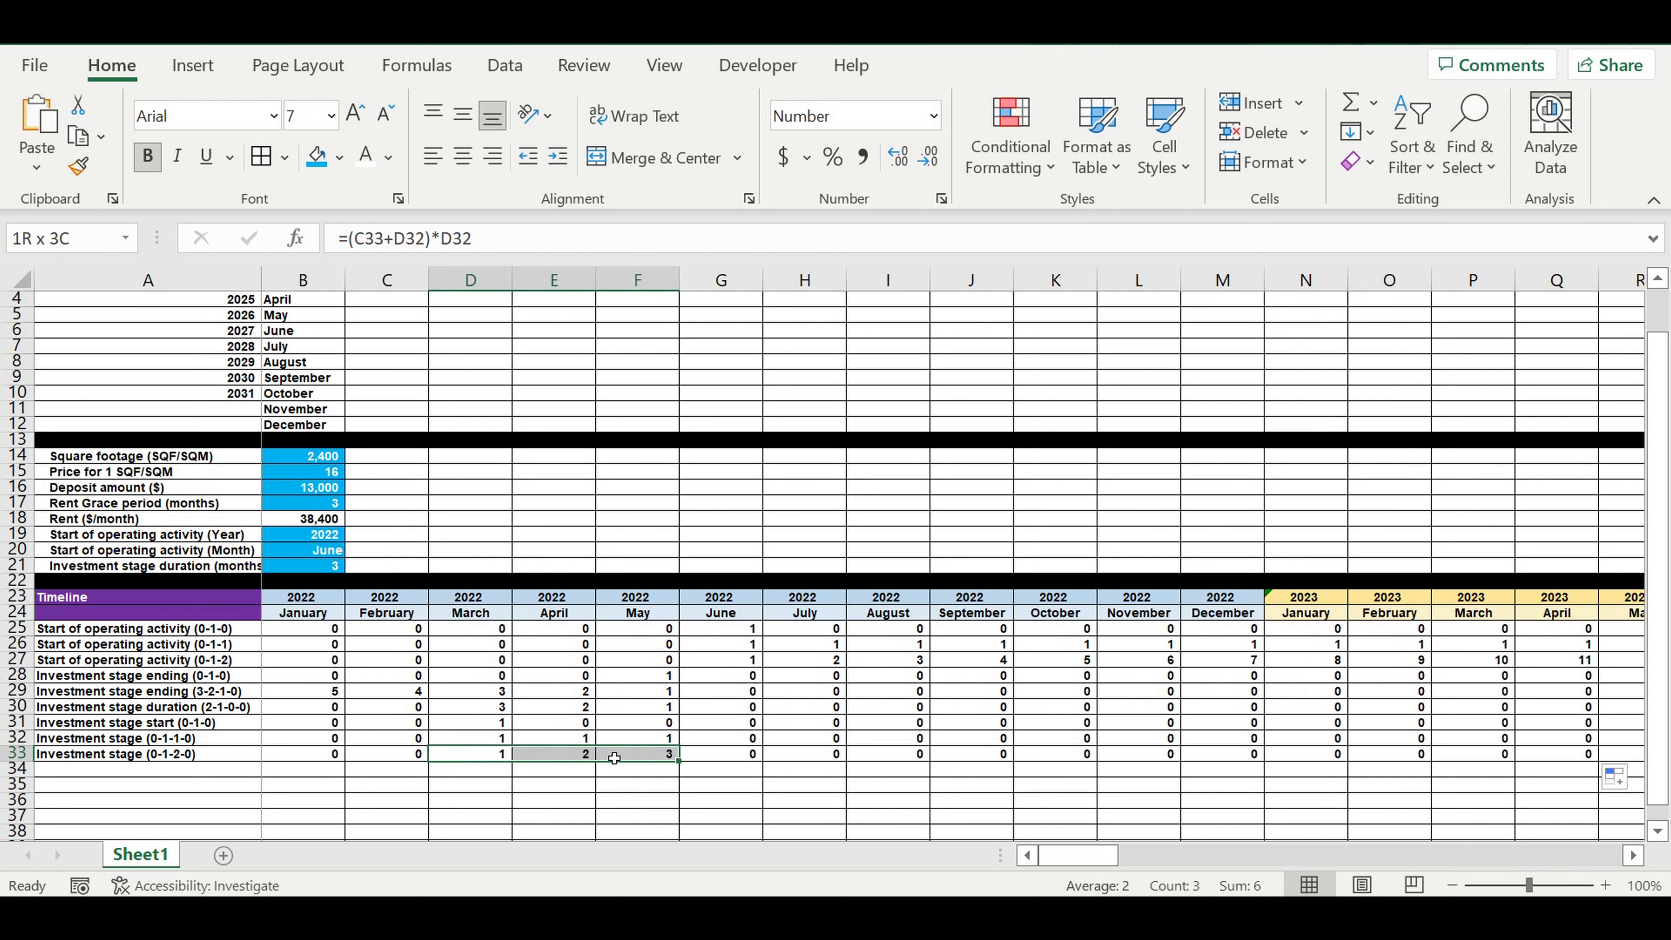
{"action": "left_click", "coordinate": [843, 808]}
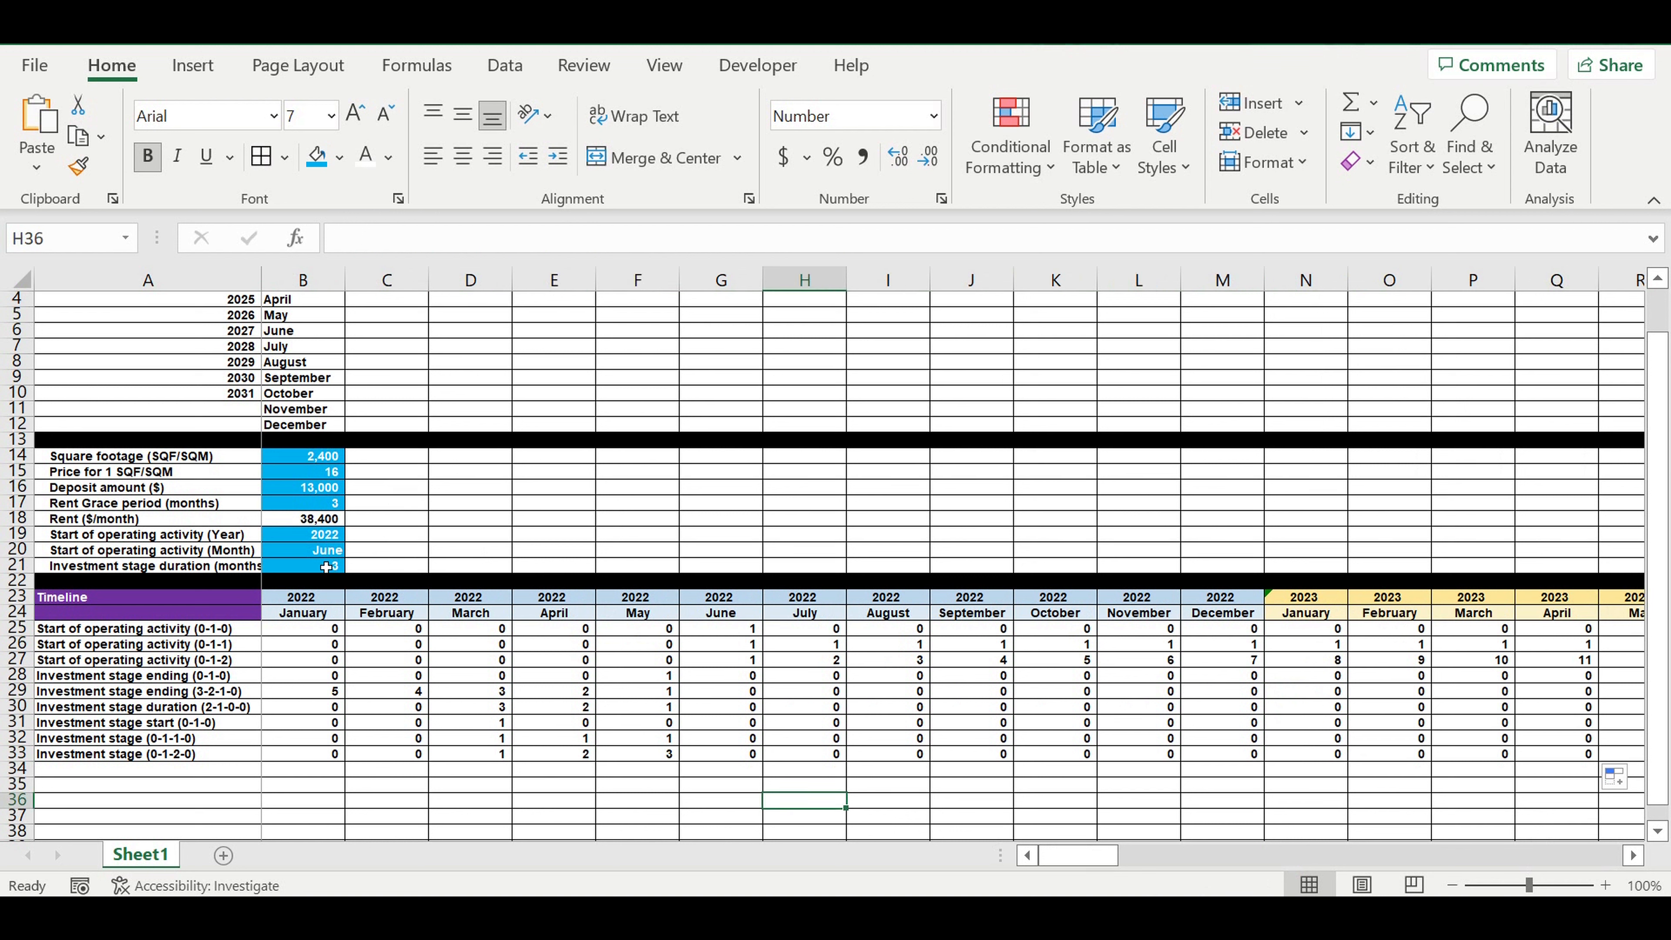
- Set the investment stage duration in B21 to 4 months and check the row 33 counter from February to May 2022
{"action": "left_click", "coordinate": [307, 567]}
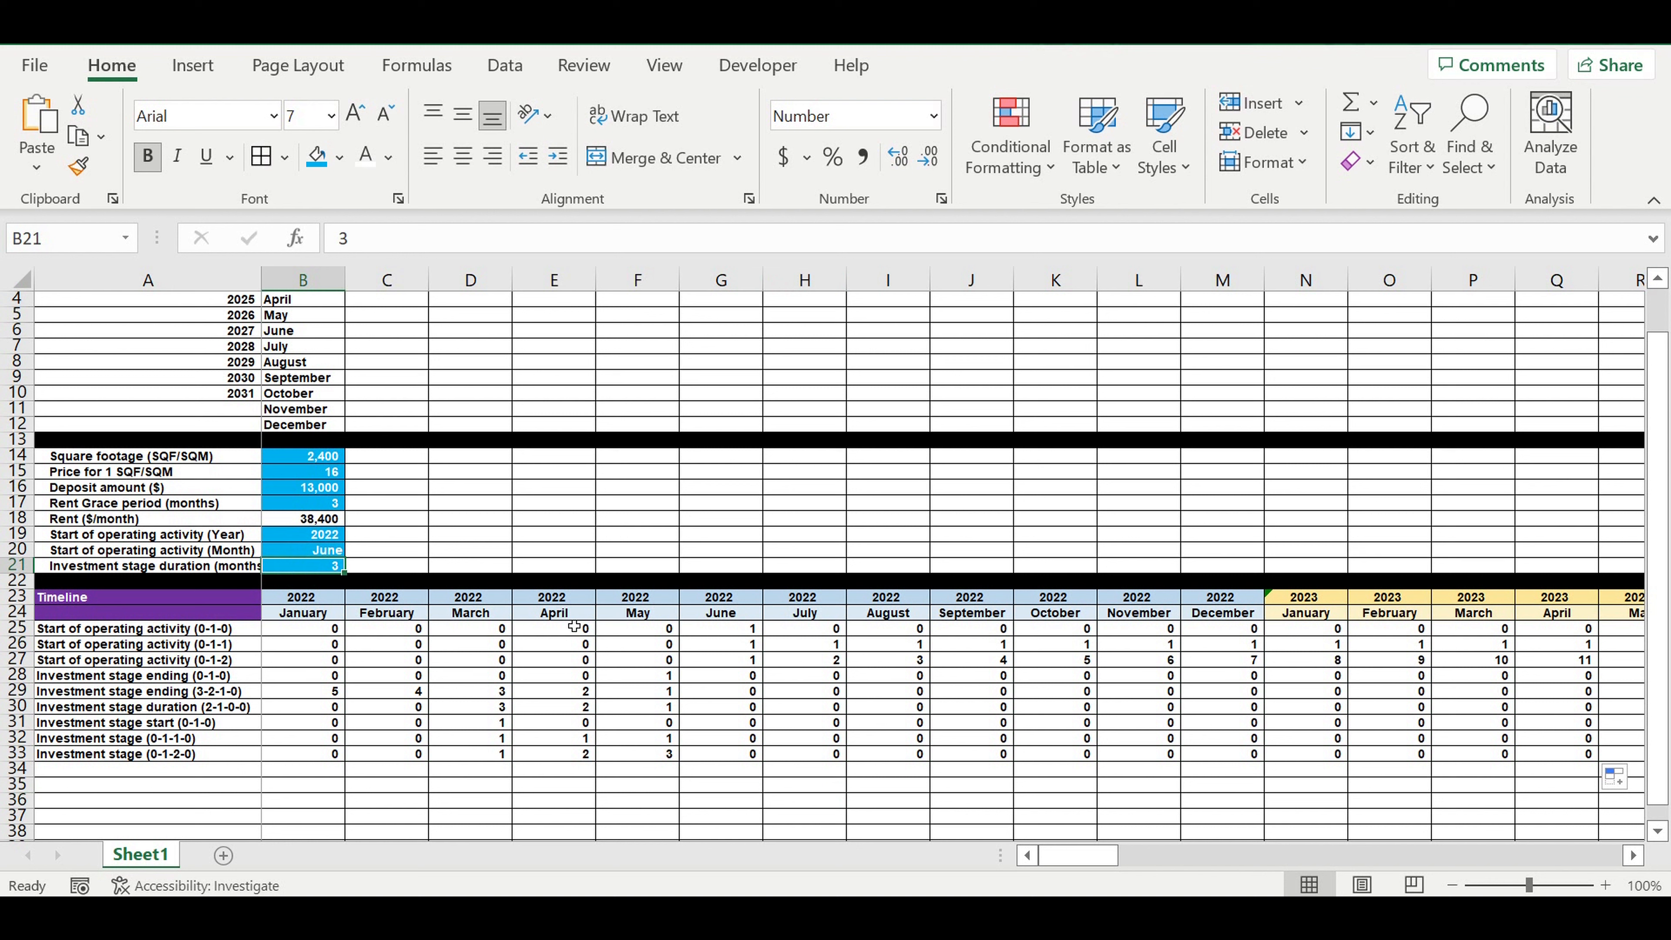
{"action": "type", "text": "4"}
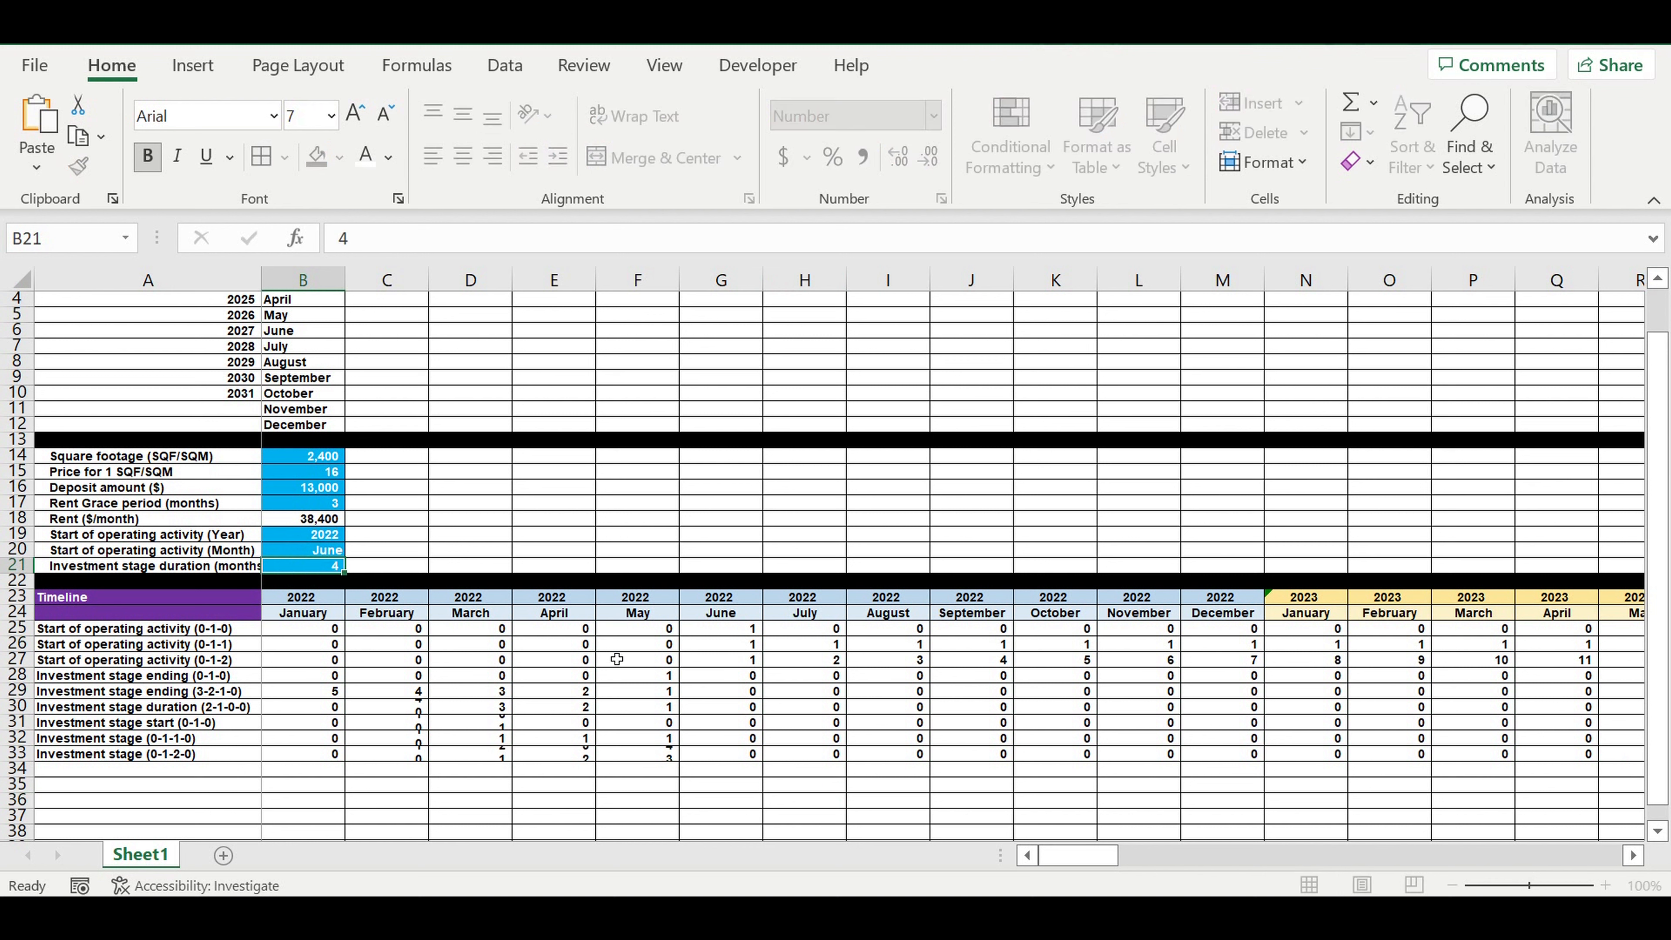
{"action": "key", "text": "Return"}
{"action": "left_click", "coordinate": [522, 778]}
{"action": "left_click_drag", "start_coordinate": [398, 756], "coordinate": [643, 753]}
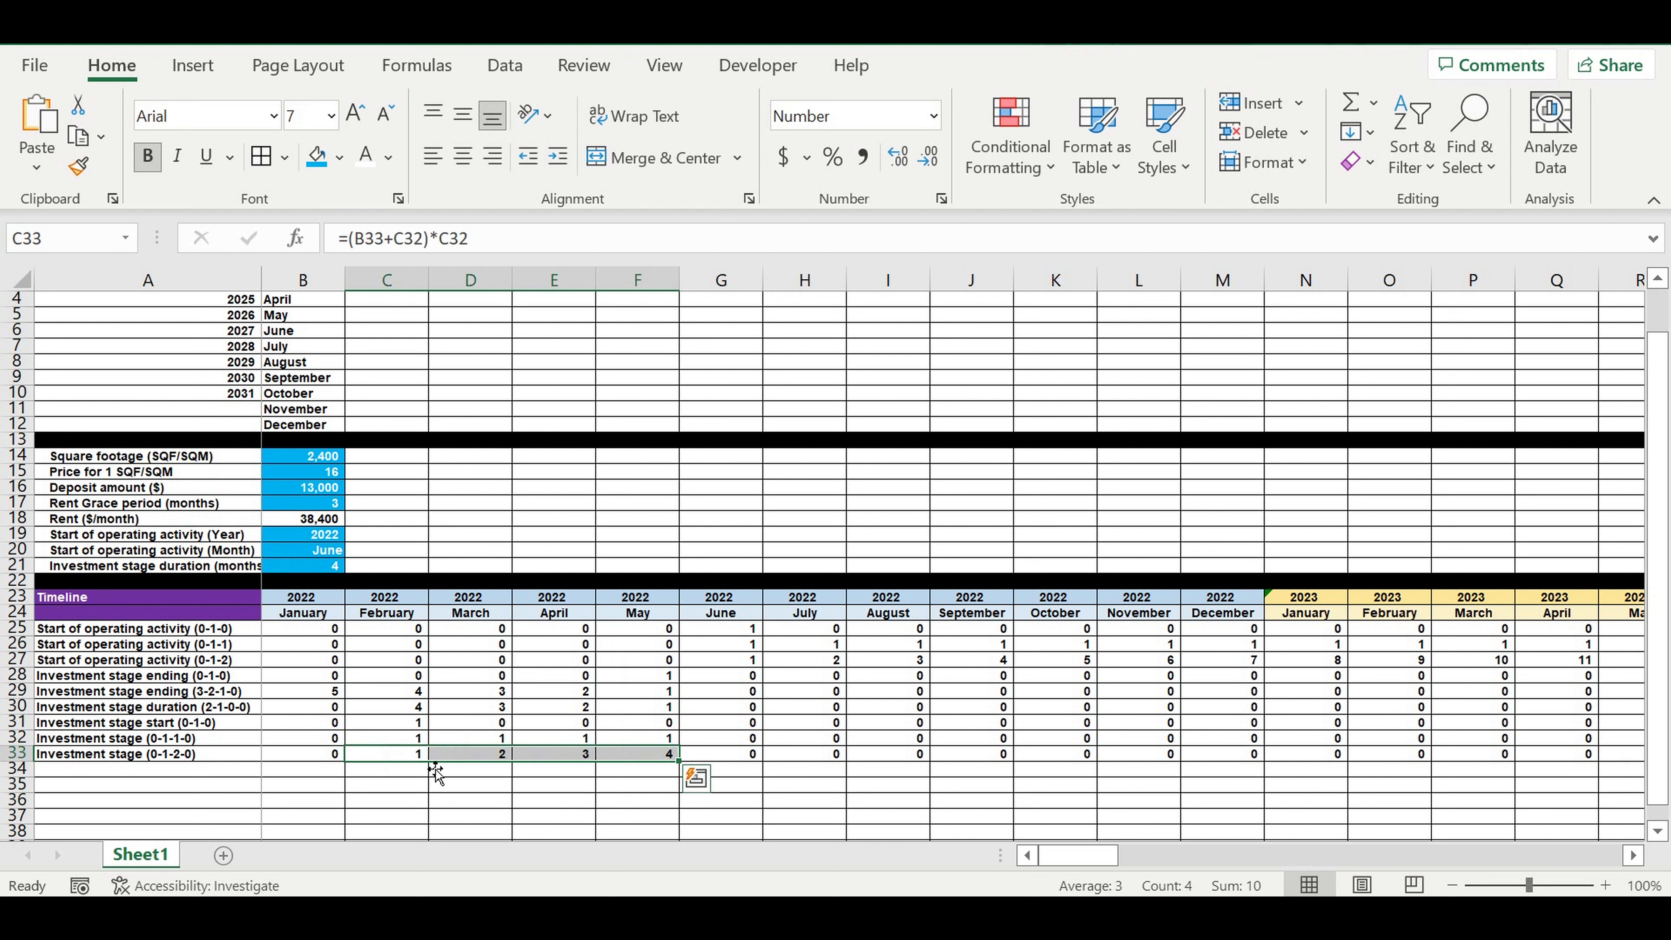
{"action": "left_click", "coordinate": [385, 756]}
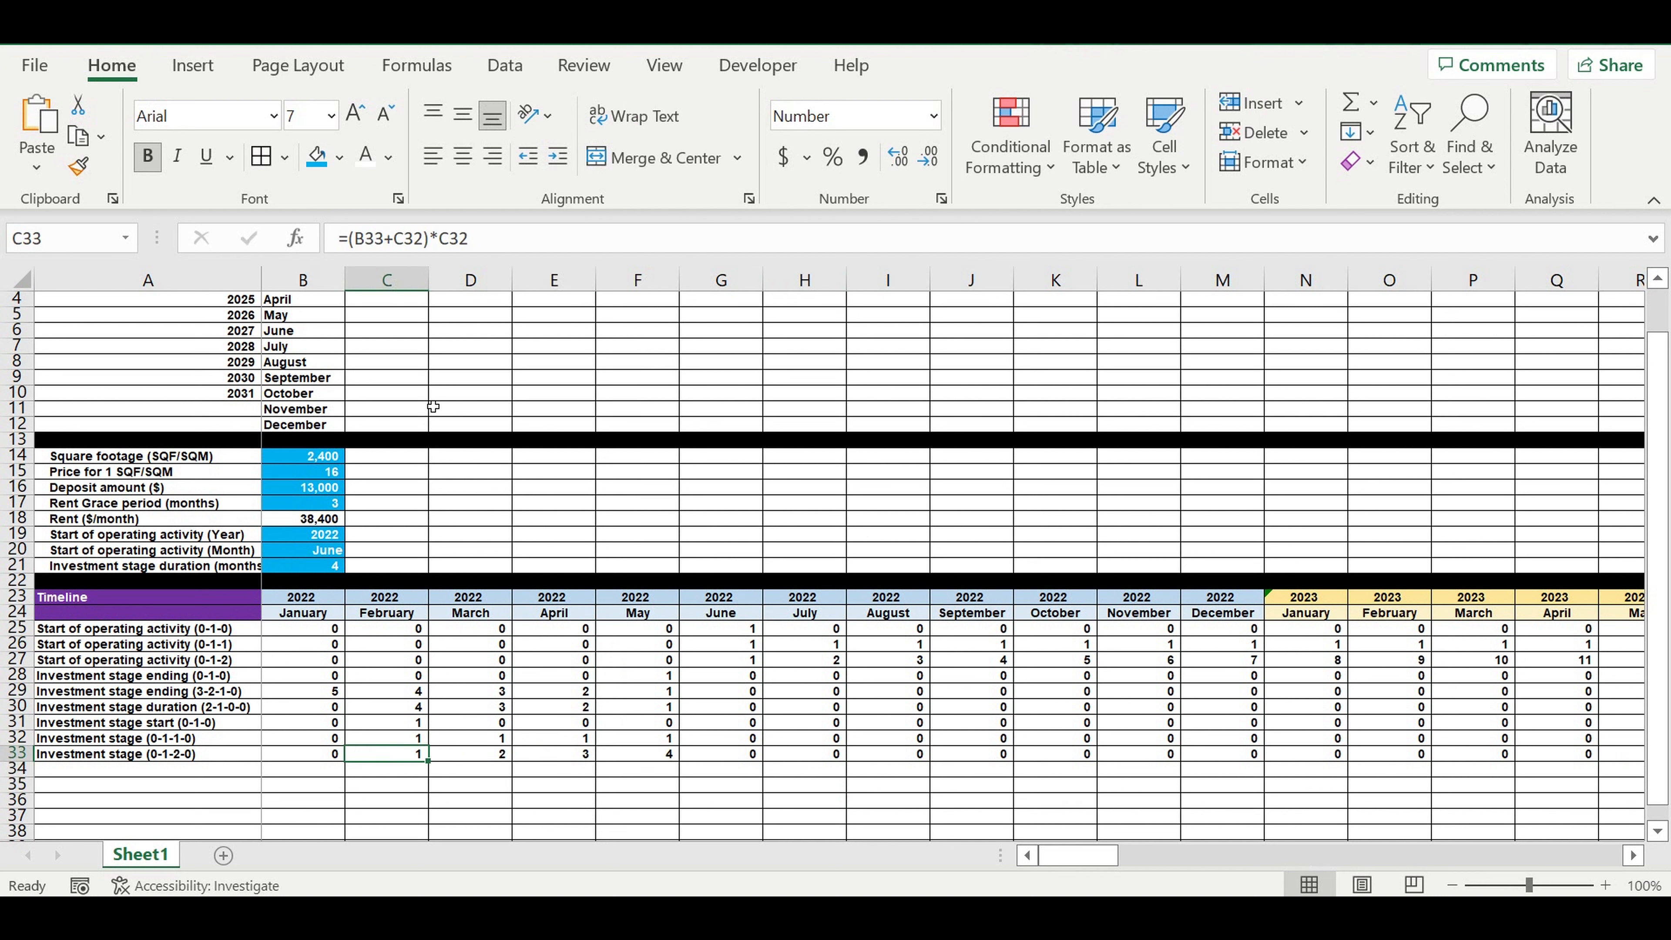
- Set the operating activity start month in B20 to September
{"action": "left_click", "coordinate": [304, 552]}
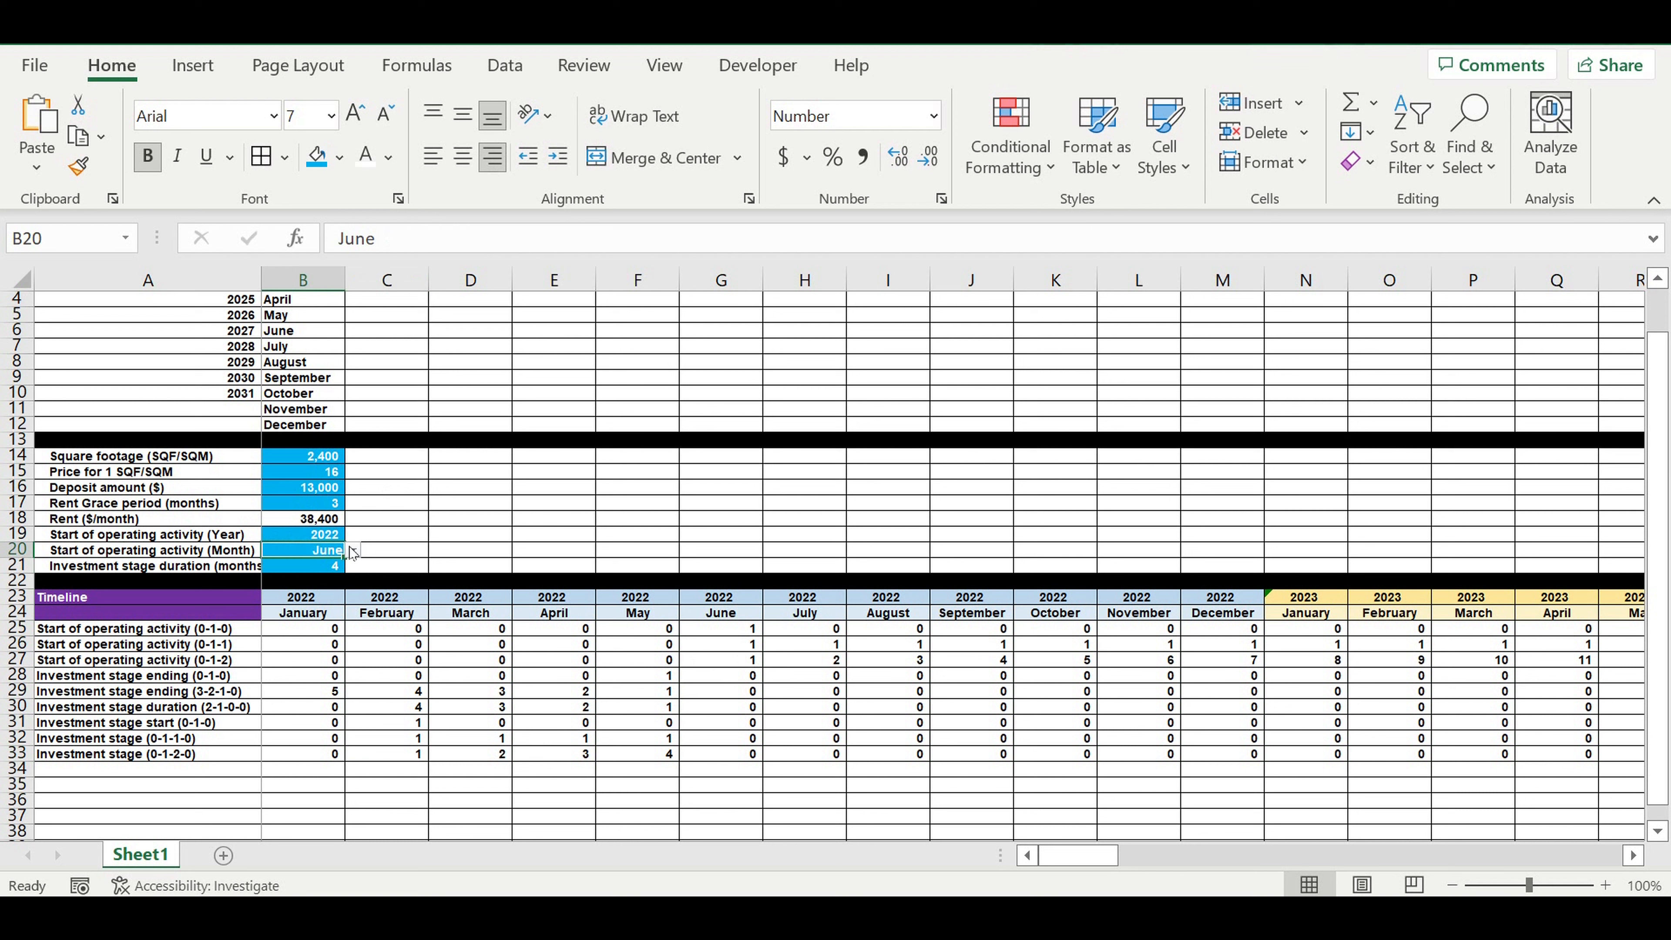
{"action": "left_click", "coordinate": [353, 550]}
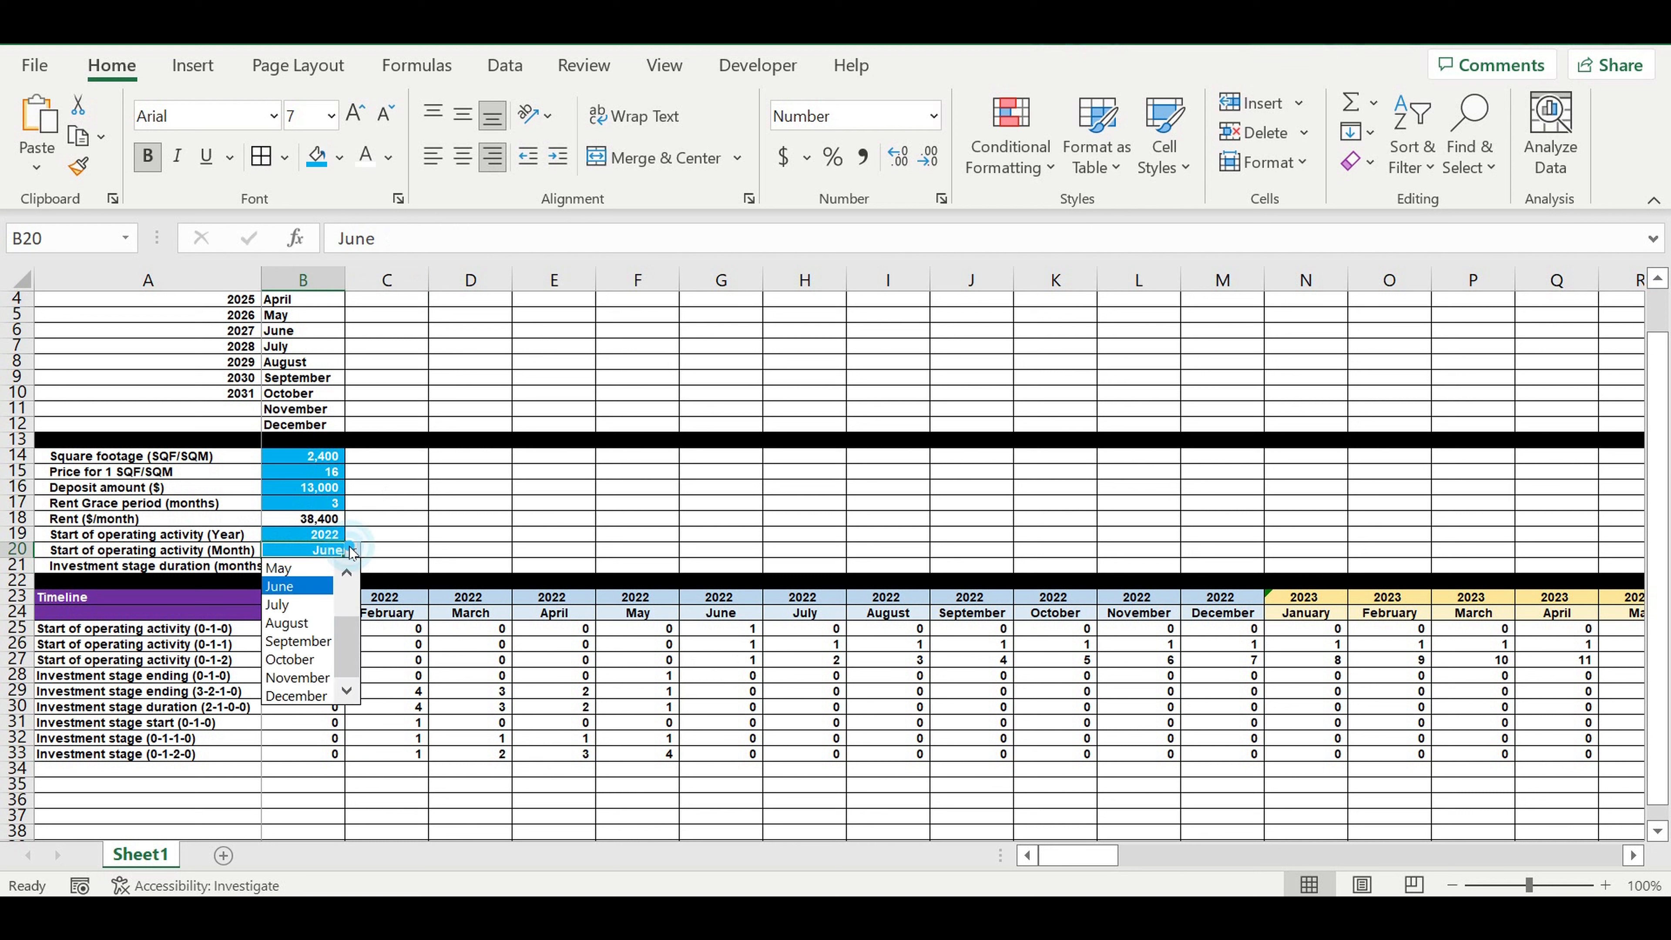
{"action": "left_click", "coordinate": [299, 641]}
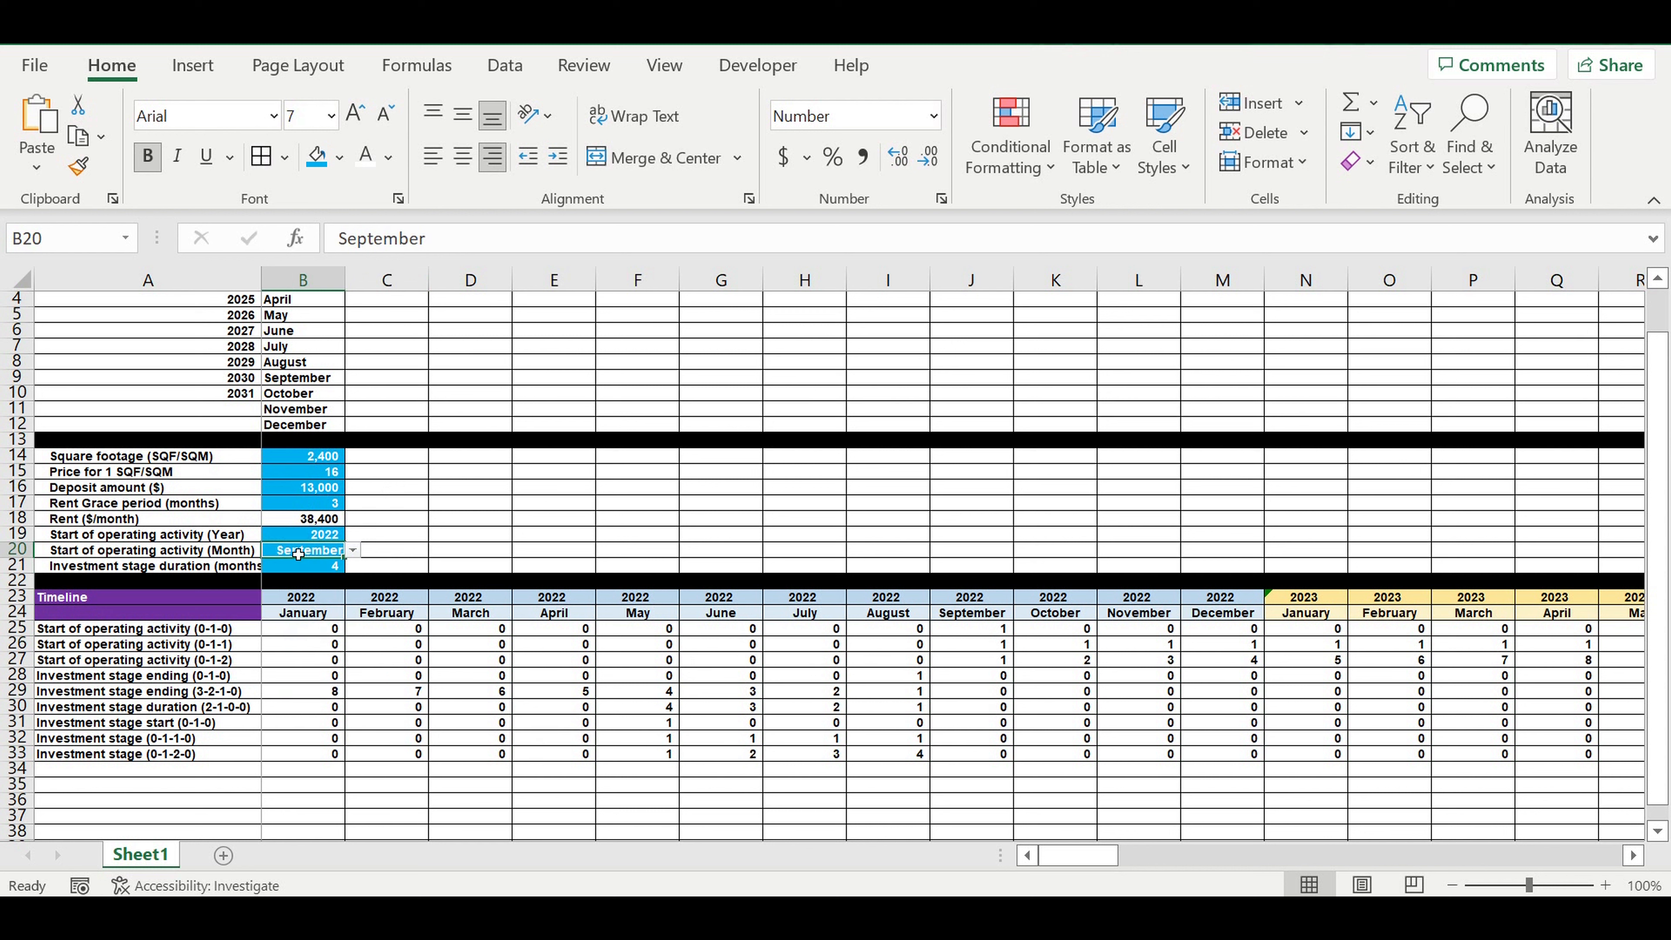
- Set the investment stage duration in B21 to 5 months
{"action": "left_click", "coordinate": [971, 618]}
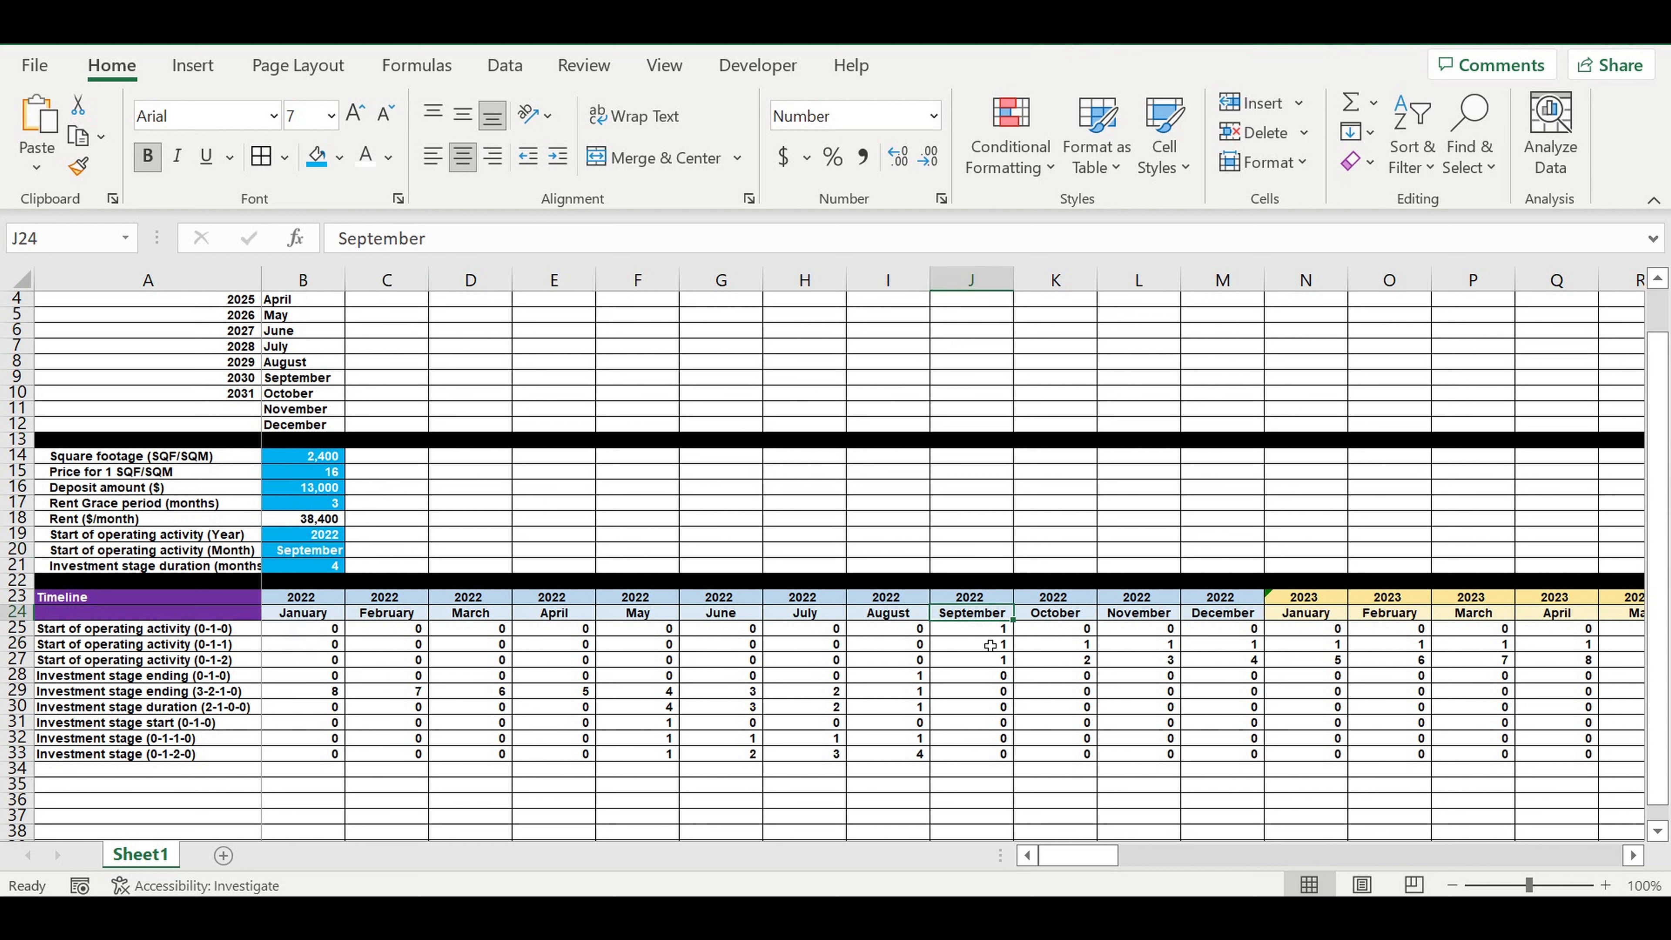
{"action": "left_click", "coordinate": [316, 568]}
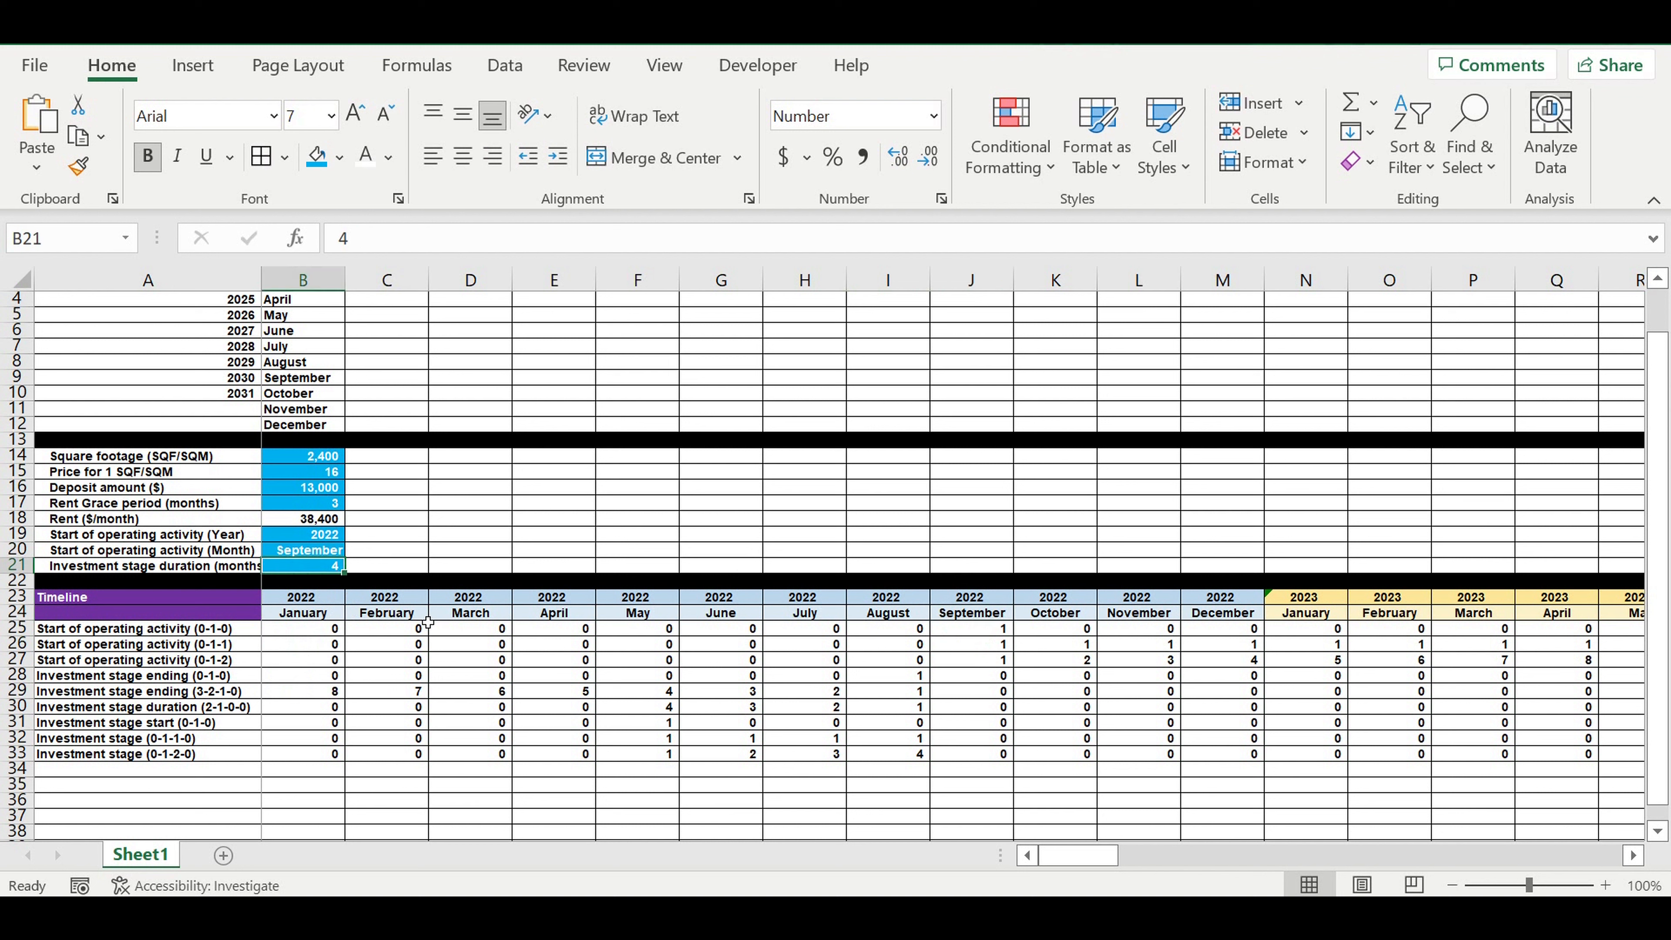
{"action": "type", "text": "5"}
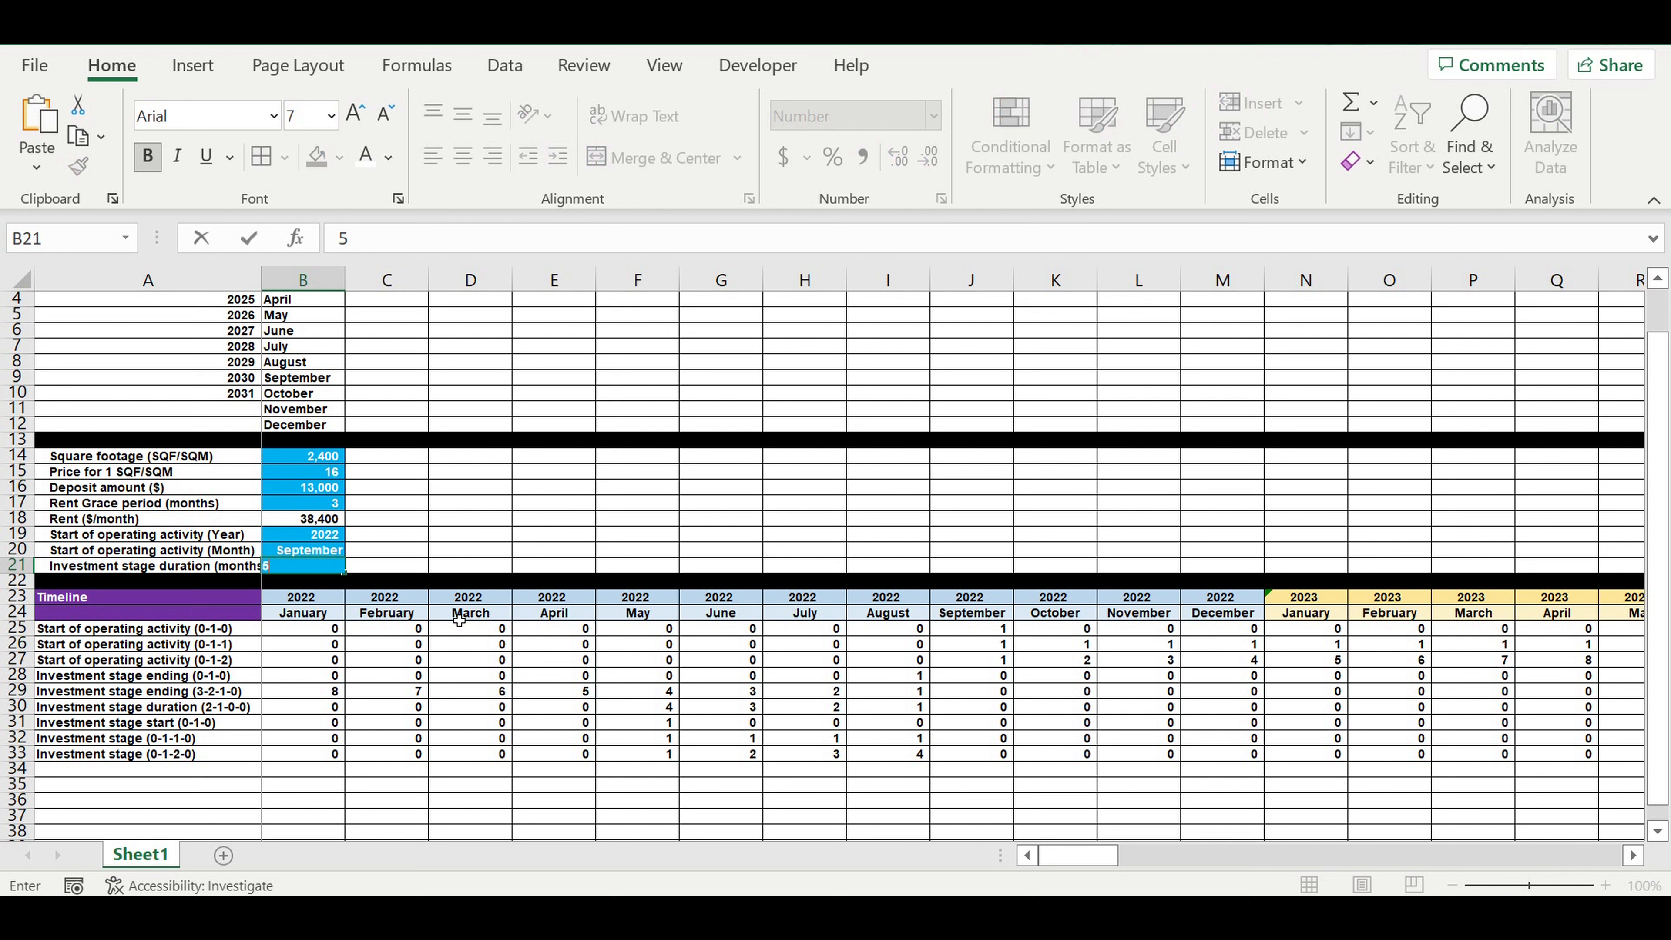
{"action": "key", "text": "Return"}
{"action": "left_click", "coordinate": [1049, 786]}
- Check the operating activity rows 25 to 27 and the investment stage rows 28 to 33 against the September 2022 start and 5-month duration
{"action": "left_click", "coordinate": [977, 635]}
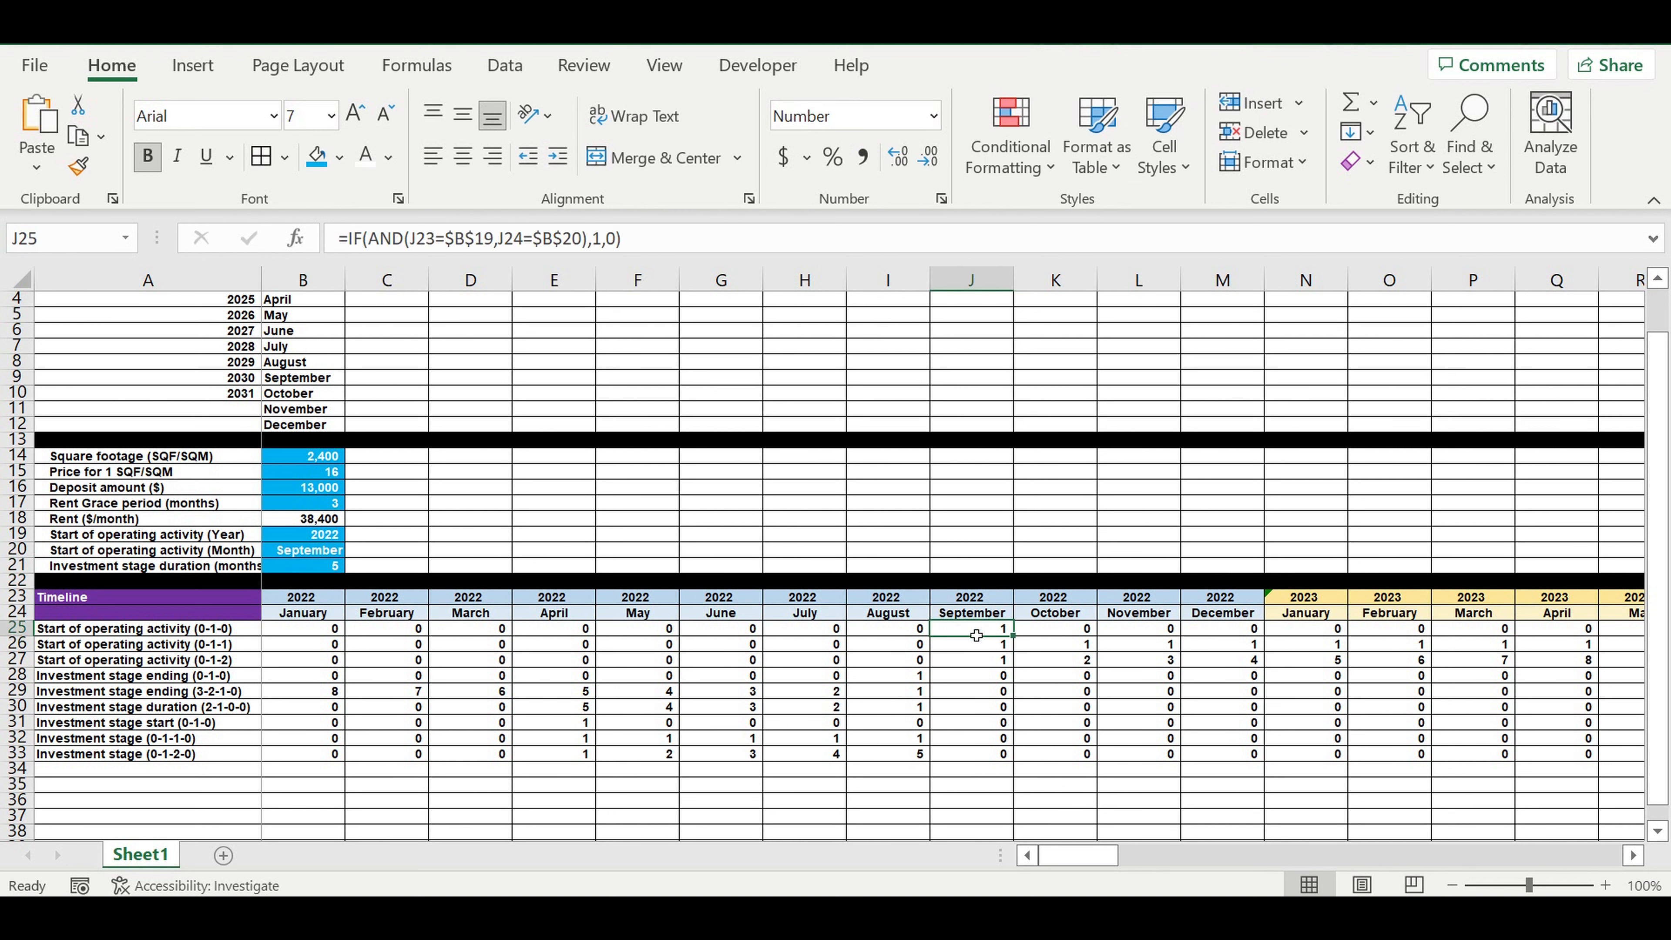
{"action": "left_click_drag", "start_coordinate": [970, 664], "coordinate": [1476, 665]}
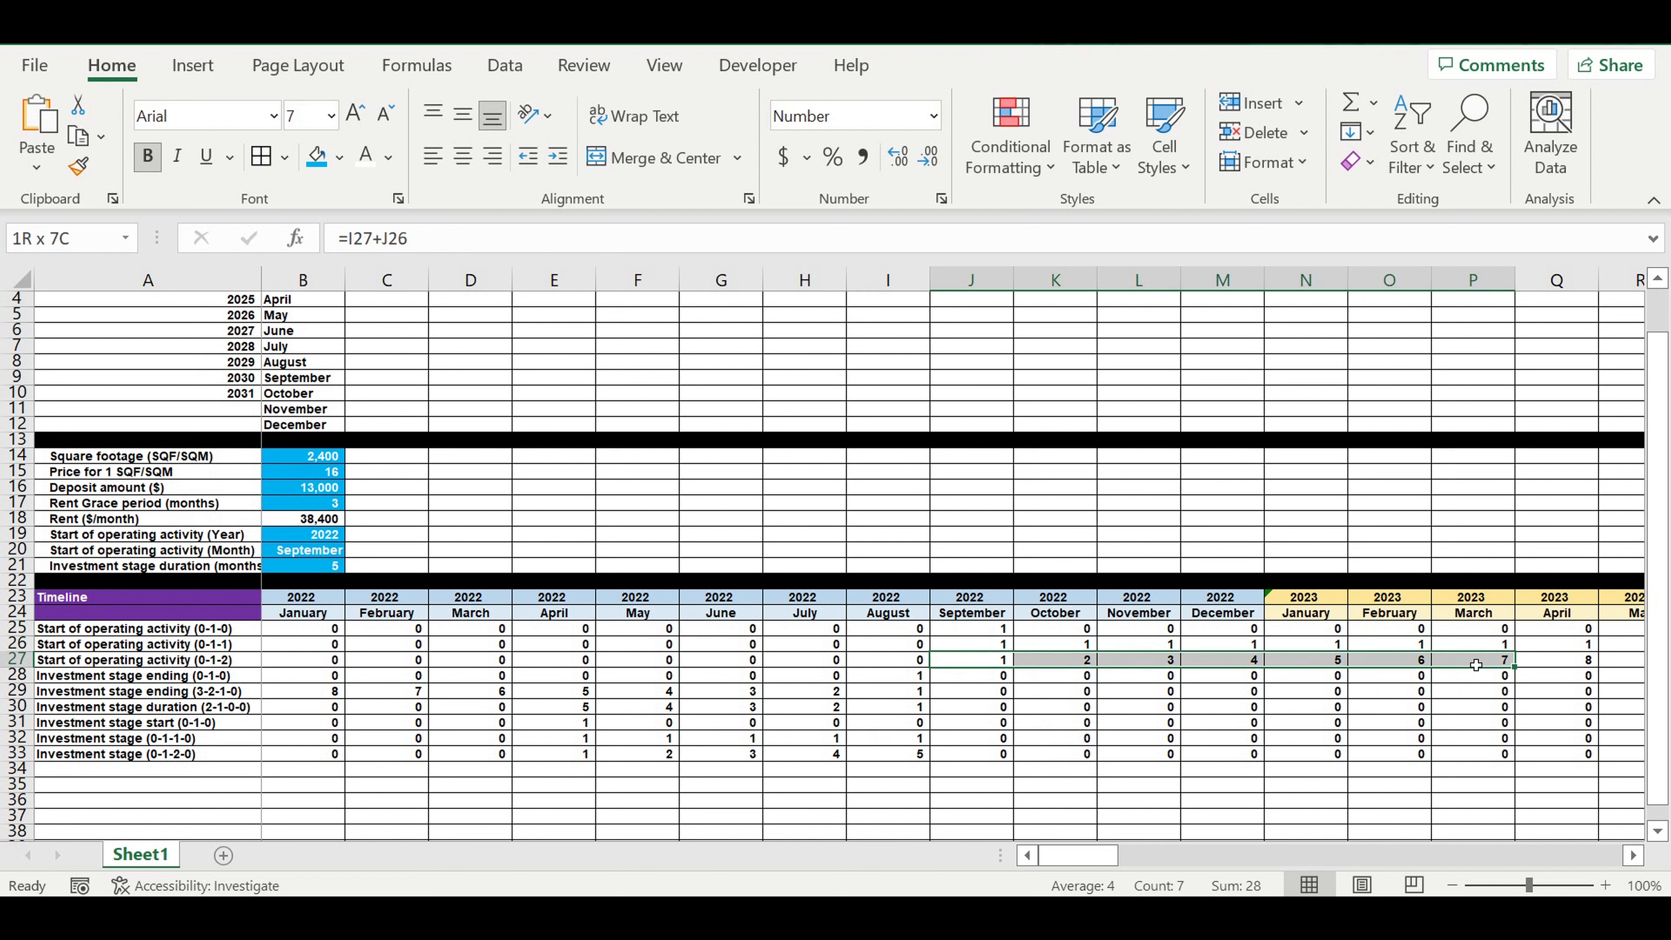
{"action": "left_click_drag", "start_coordinate": [1476, 665], "coordinate": [1476, 665]}
{"action": "left_click", "coordinate": [900, 677]}
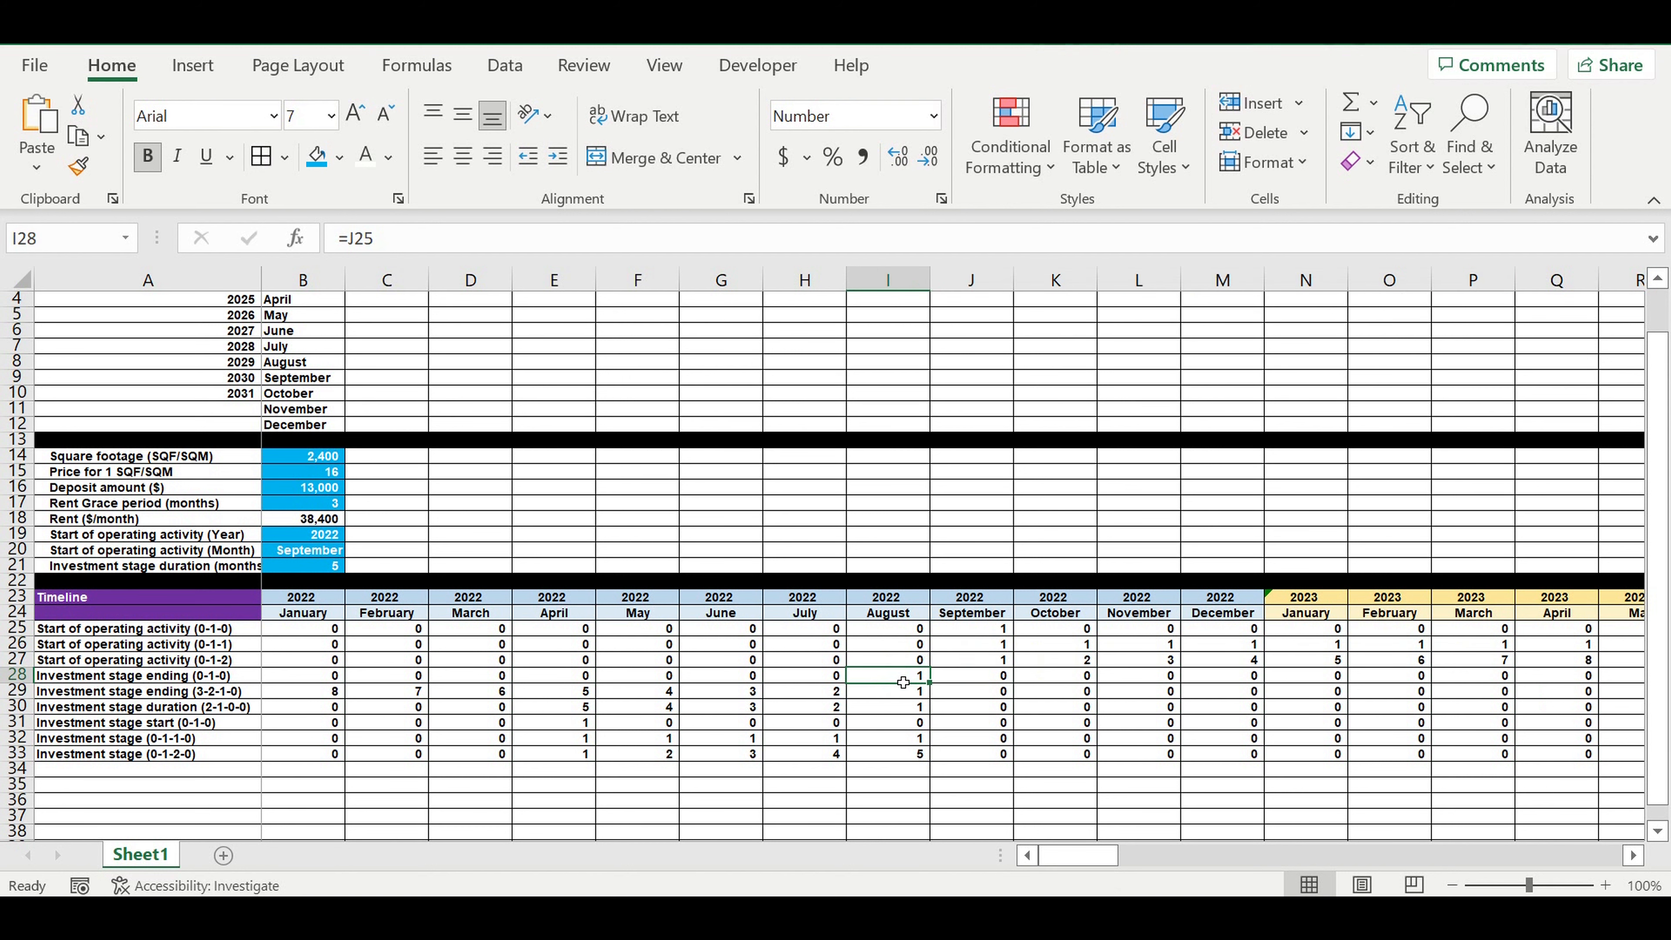
{"action": "left_click_drag", "start_coordinate": [900, 691], "coordinate": [316, 697]}
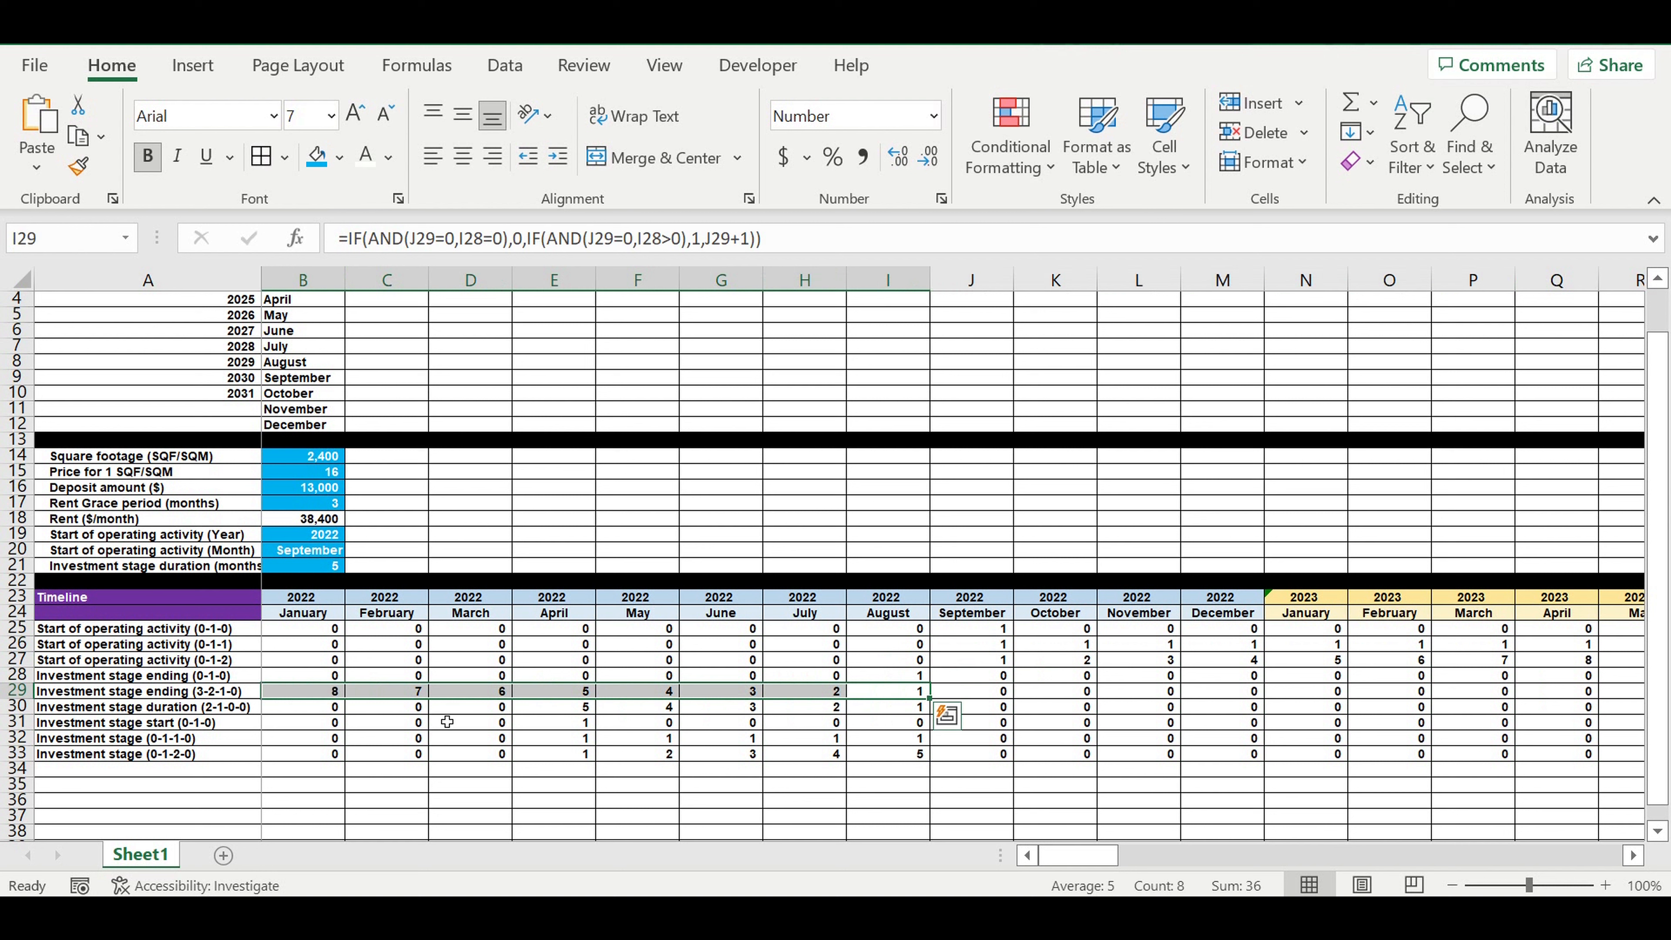
{"action": "left_click_drag", "start_coordinate": [906, 717], "coordinate": [547, 716]}
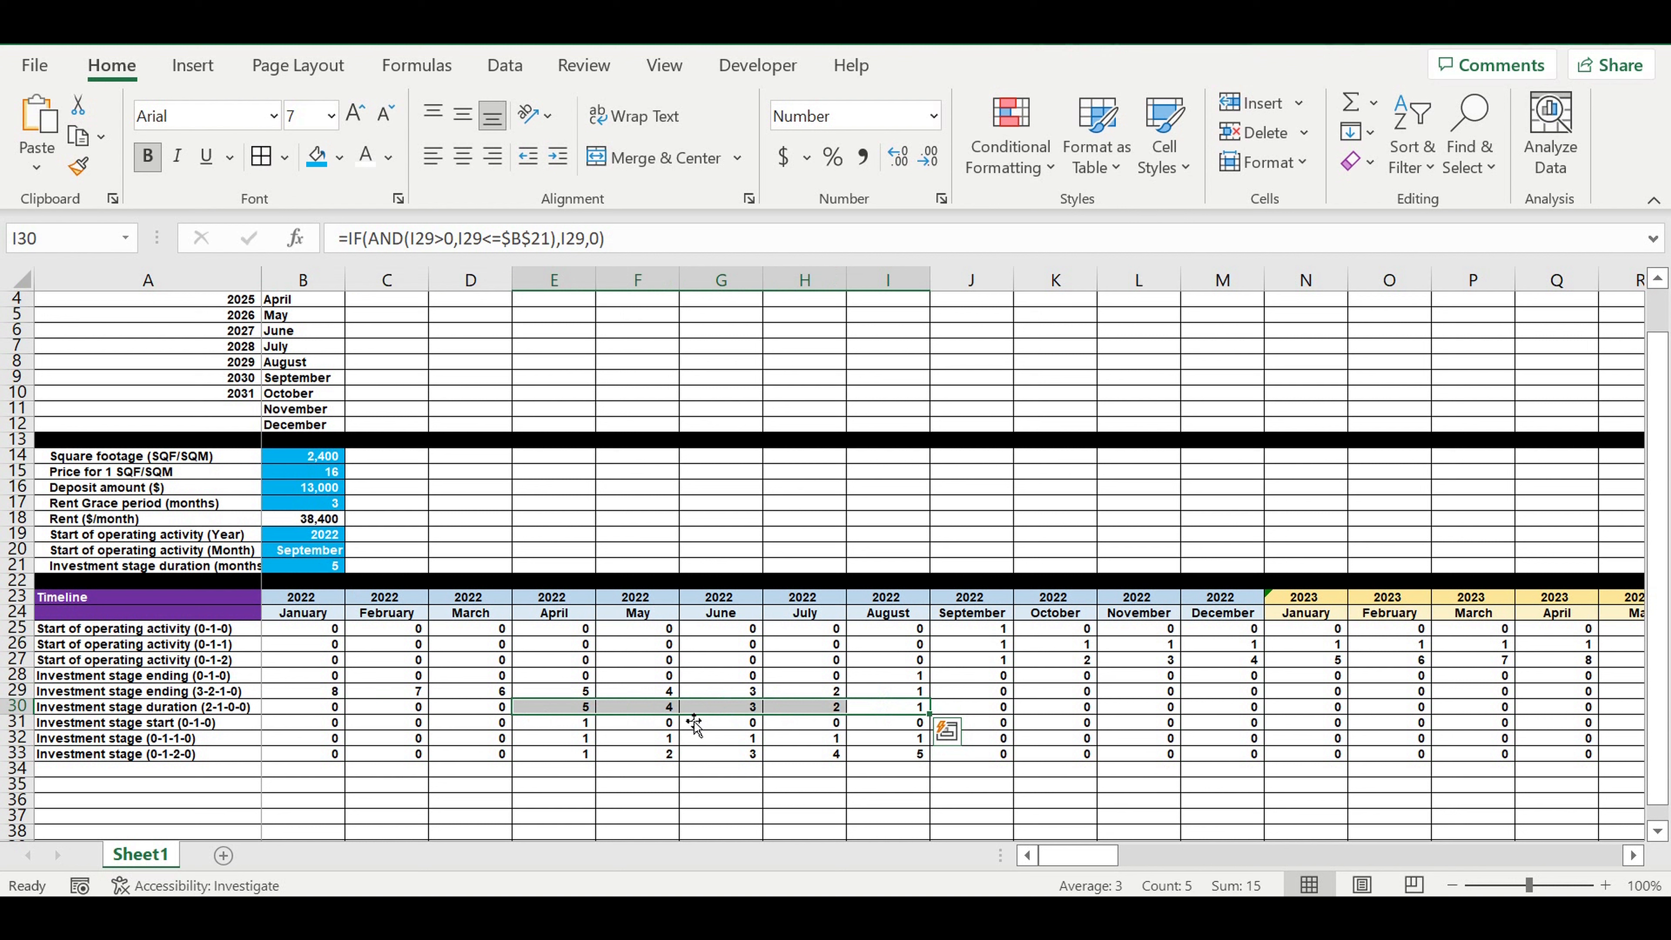
{"action": "left_click_drag", "start_coordinate": [874, 705], "coordinate": [929, 754]}
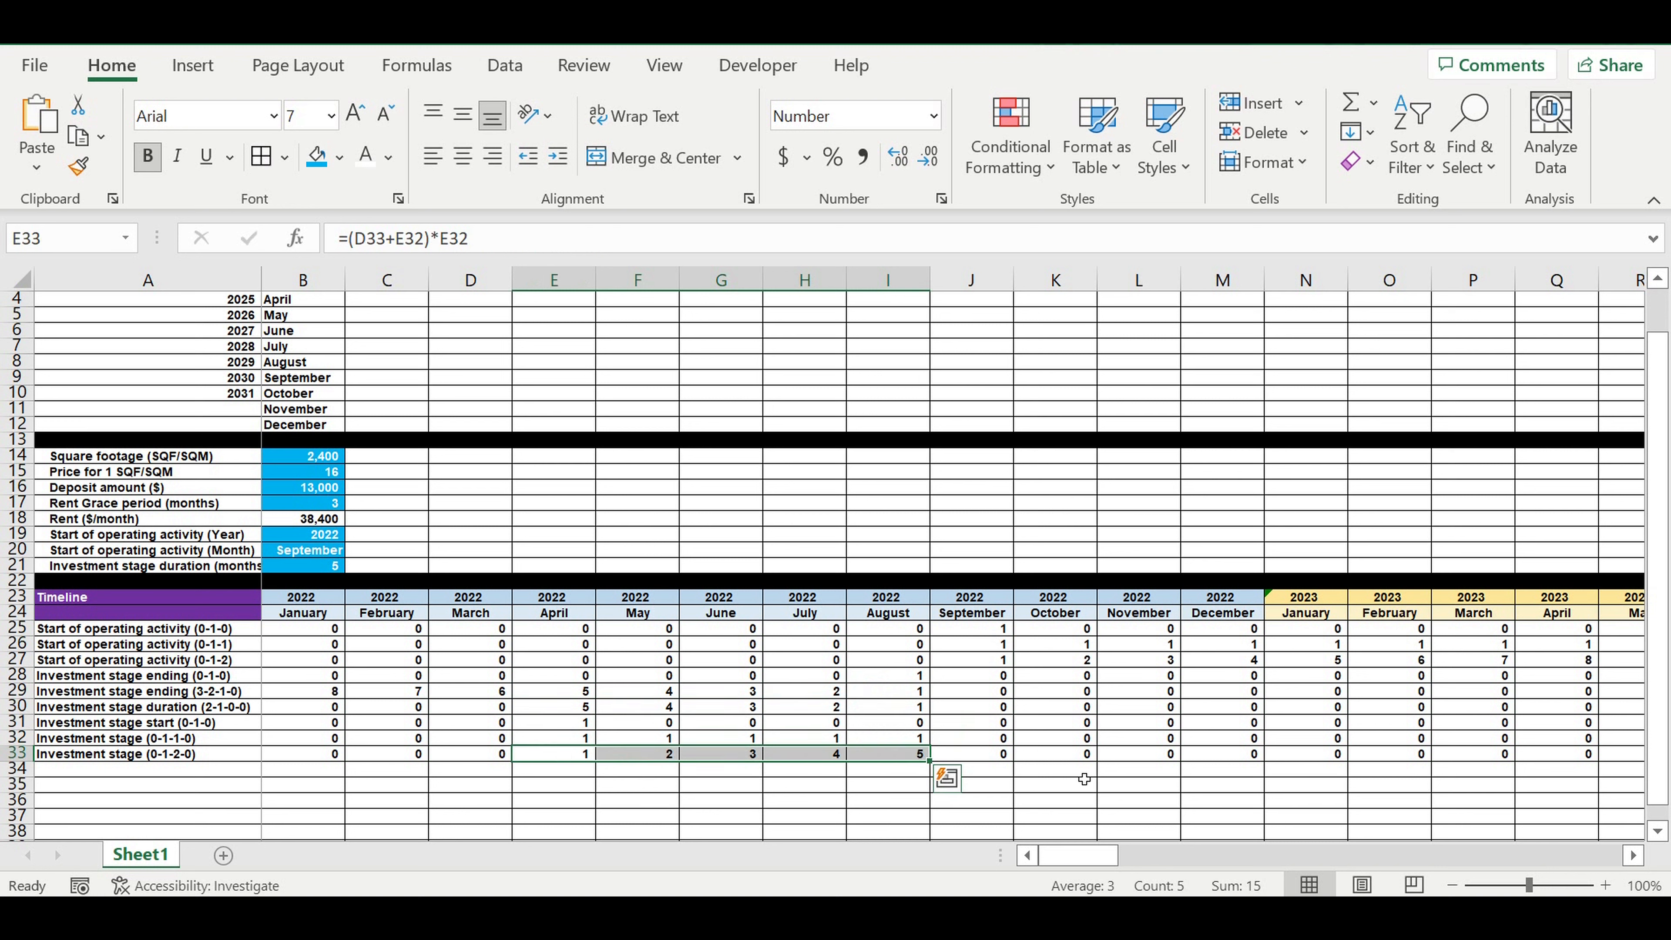
{"action": "left_click", "coordinate": [1080, 771]}
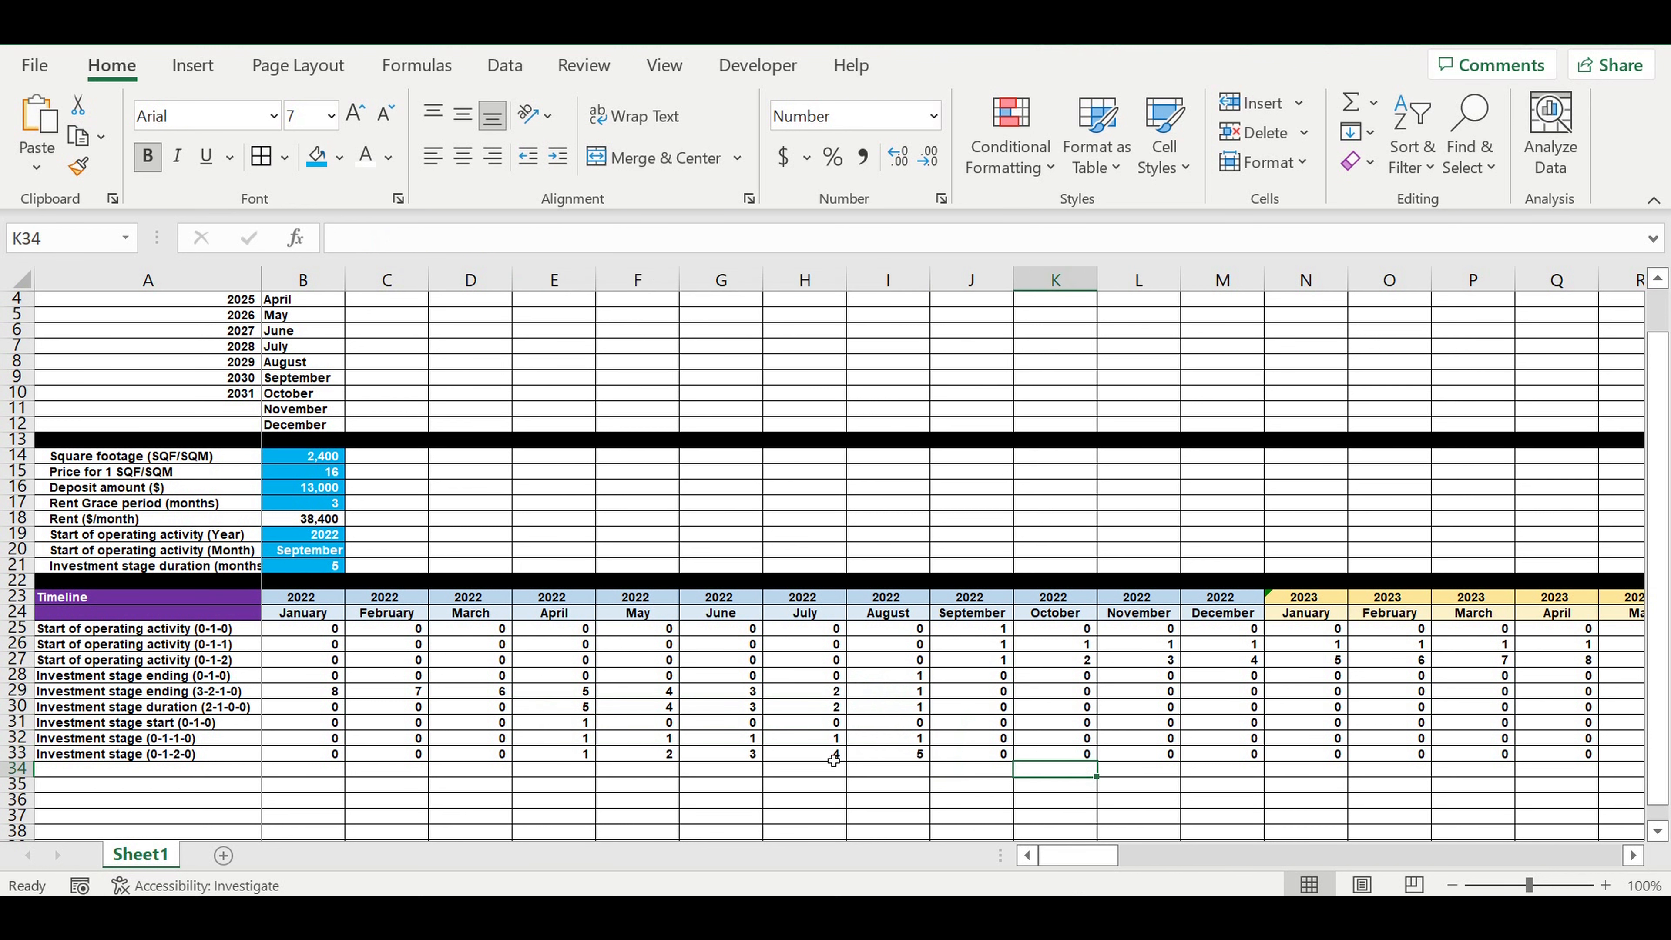
- Examine the investment stage start flag in row 31, the rent inputs in B14:B17, and the April 2022 formulas in E31 and E32
{"action": "left_click", "coordinate": [162, 772]}
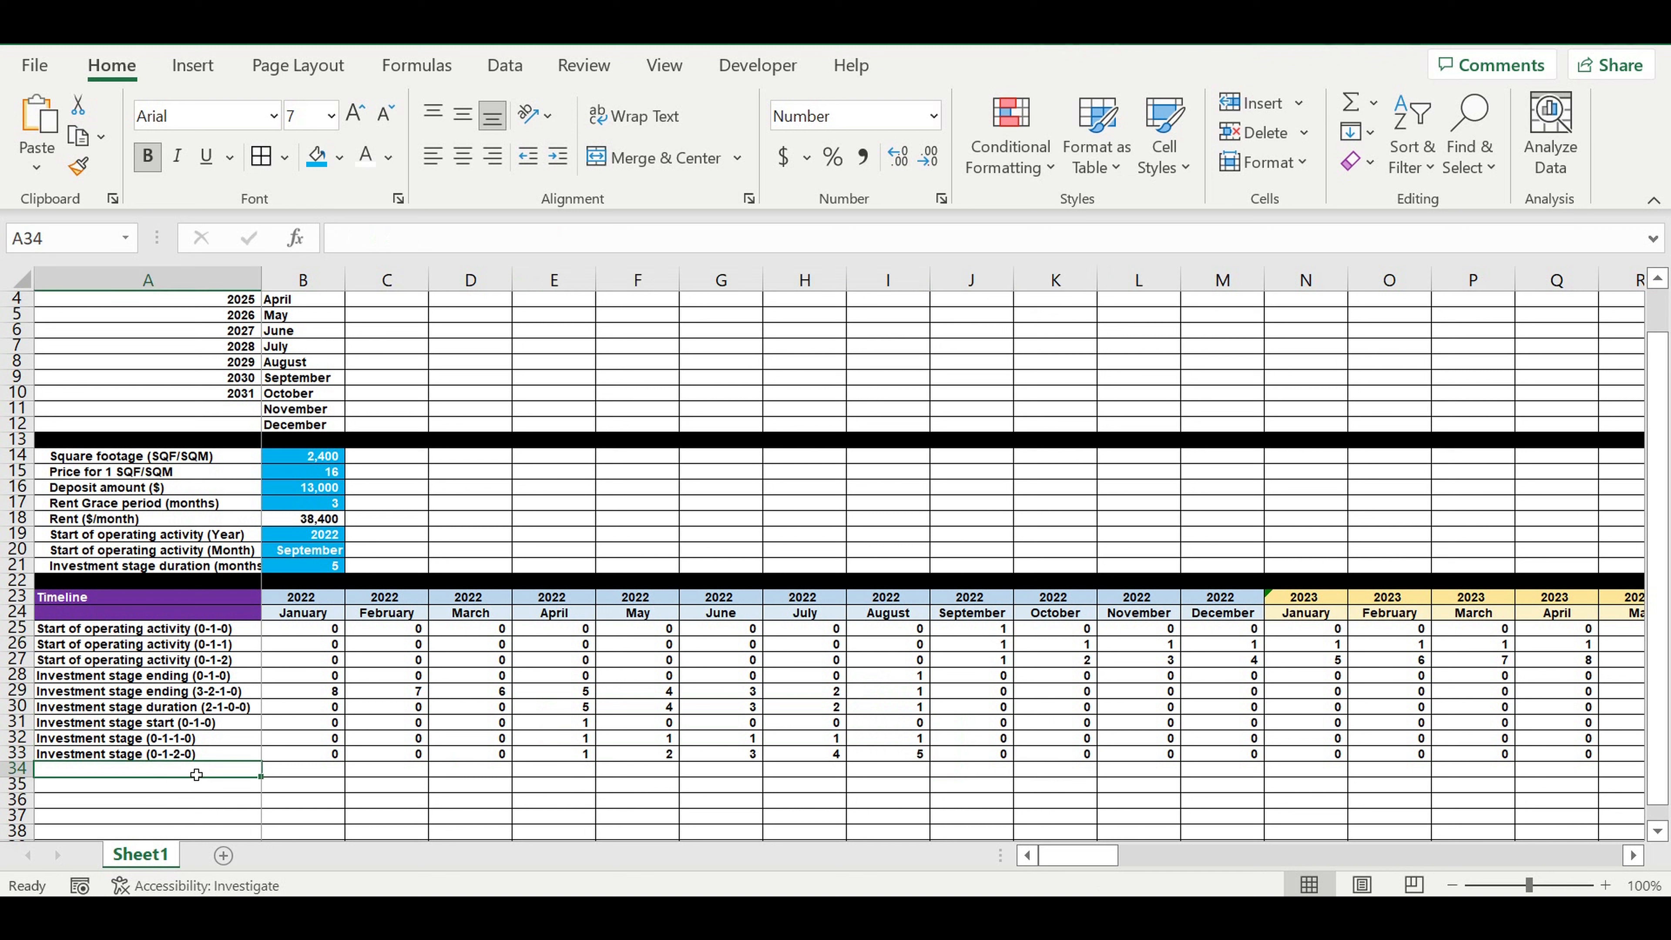
{"action": "left_click", "coordinate": [555, 724]}
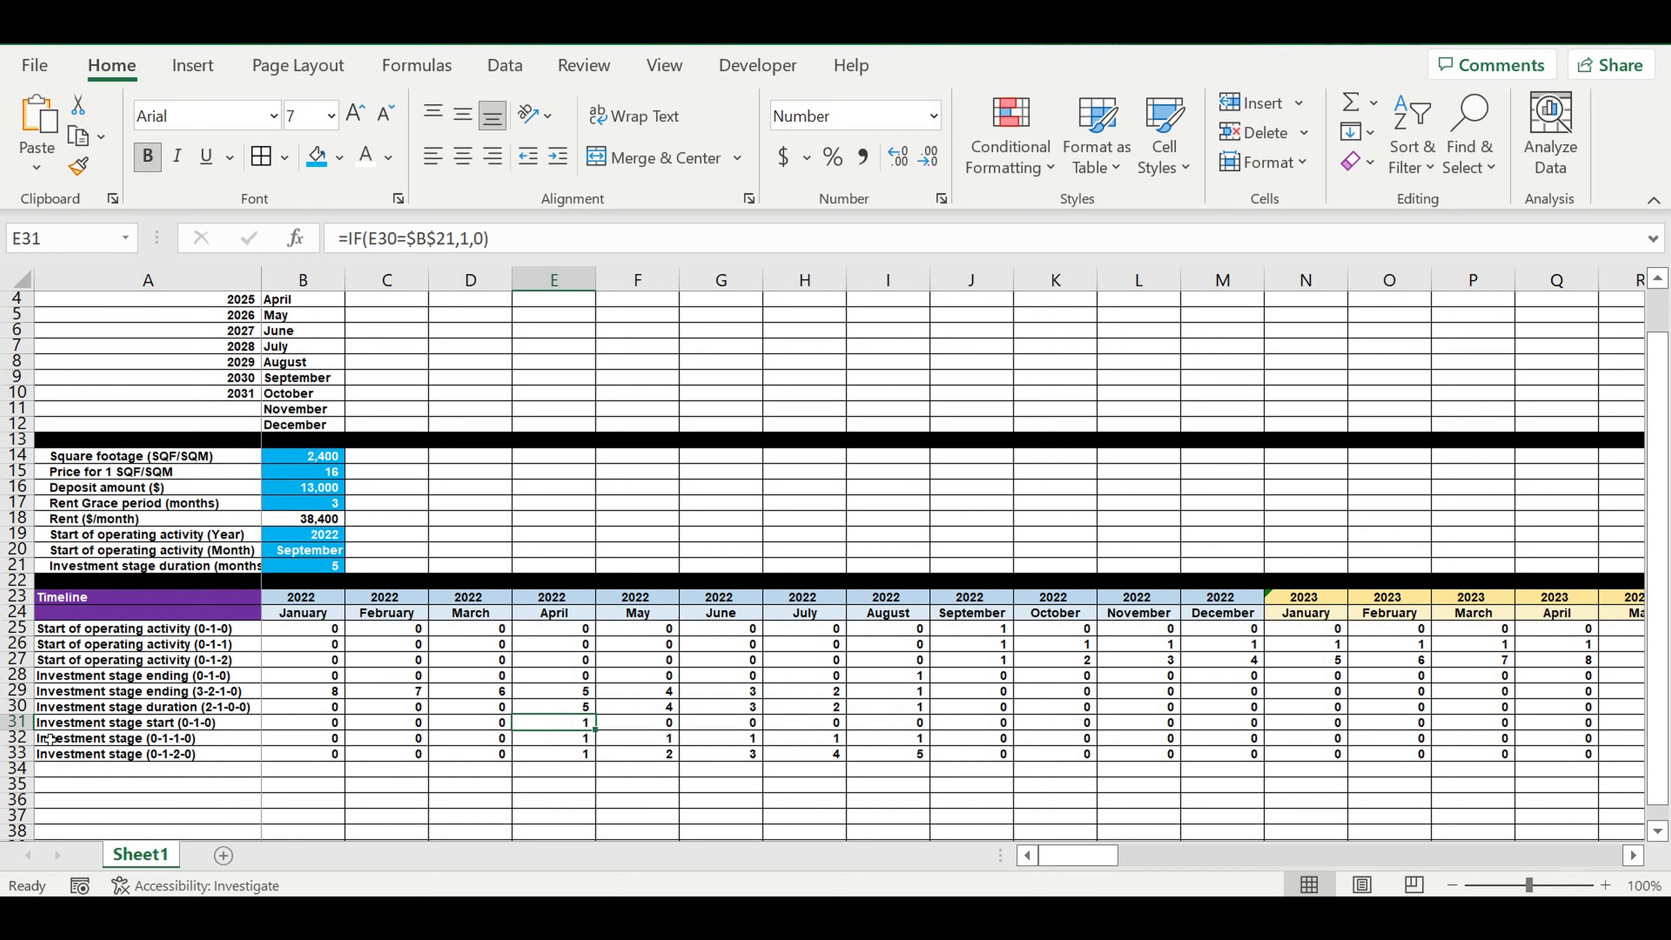
{"action": "left_click", "coordinate": [13, 723]}
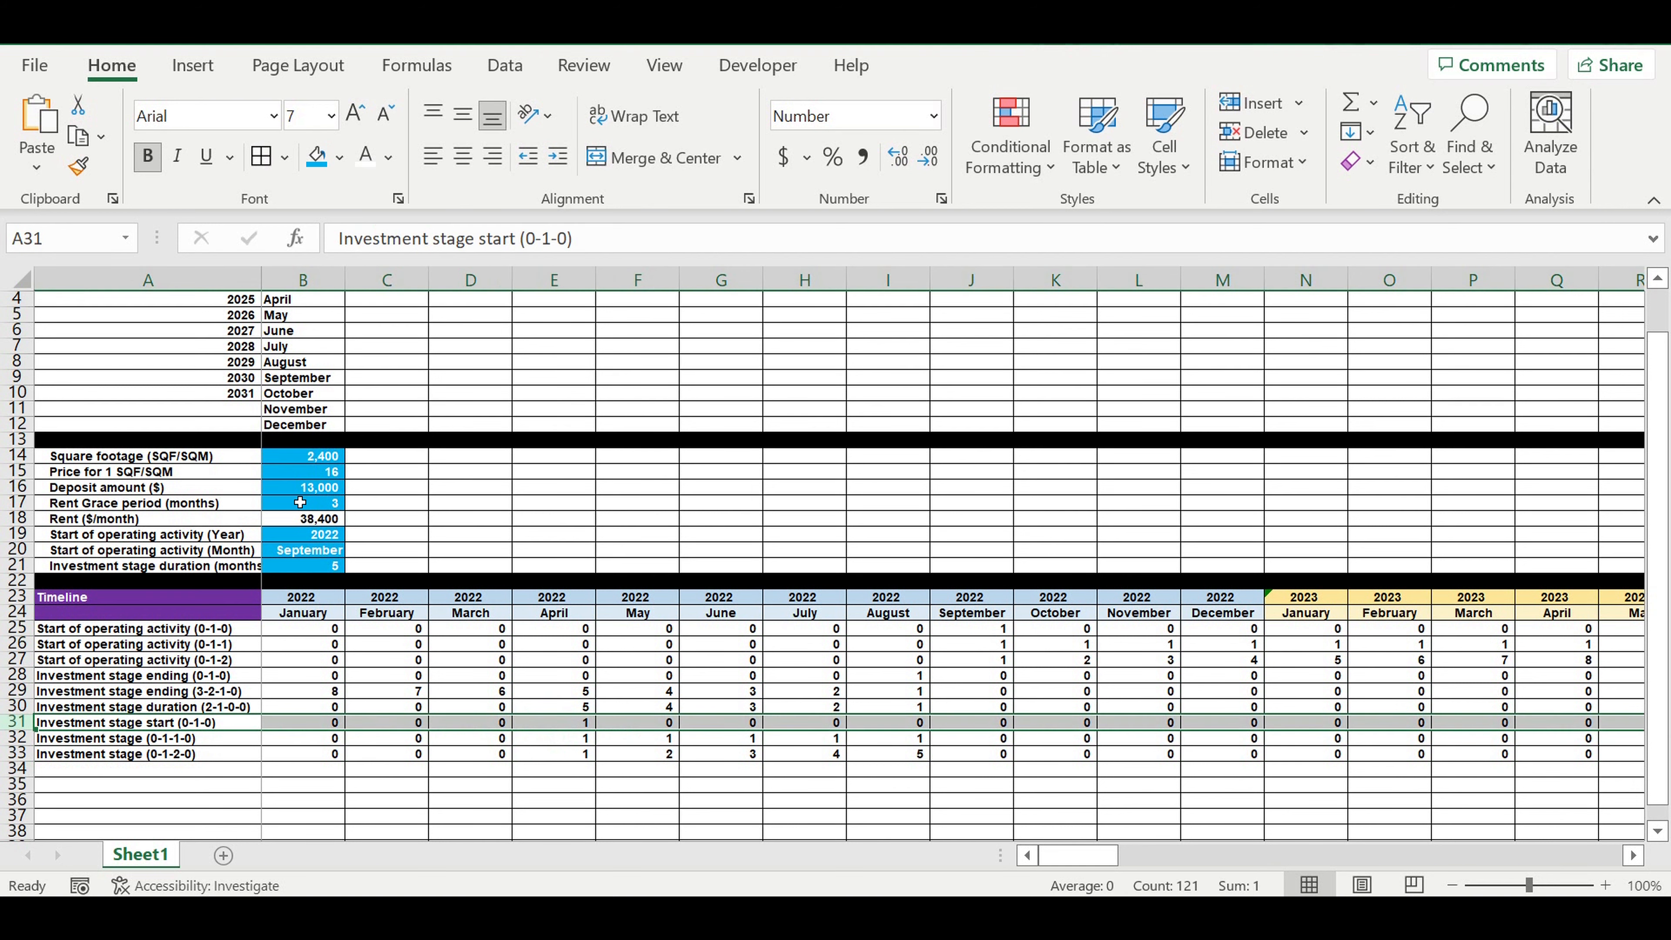
{"action": "left_click_drag", "start_coordinate": [300, 463], "coordinate": [300, 508]}
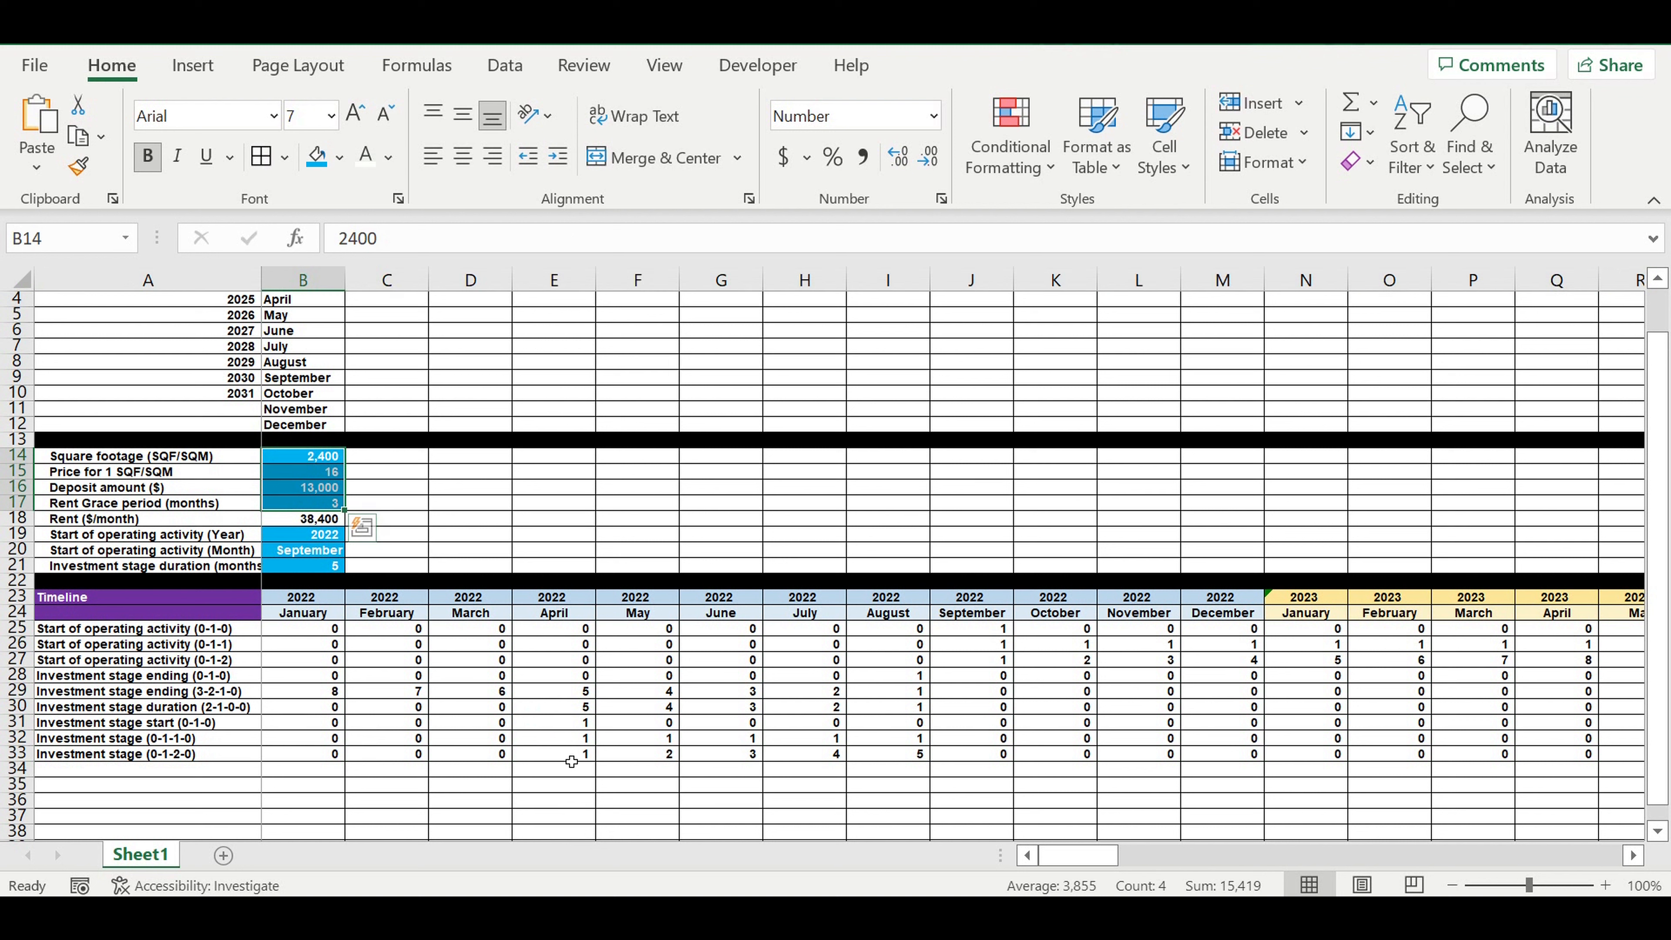
{"action": "left_click", "coordinate": [565, 744]}
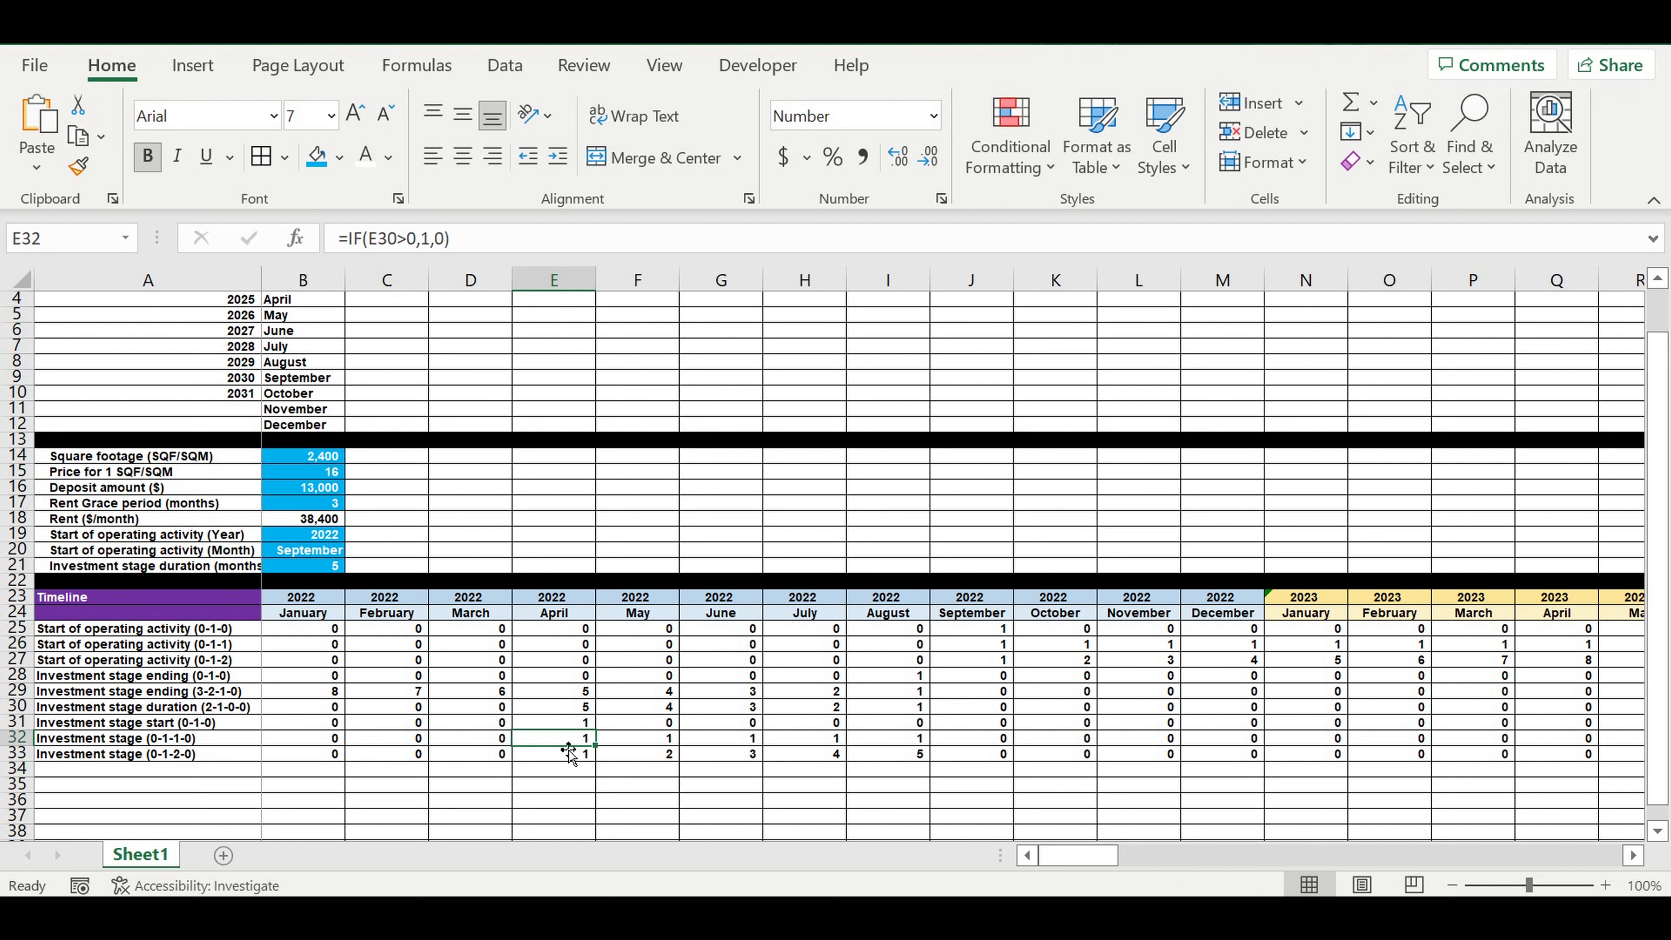
{"action": "left_click", "coordinate": [569, 726]}
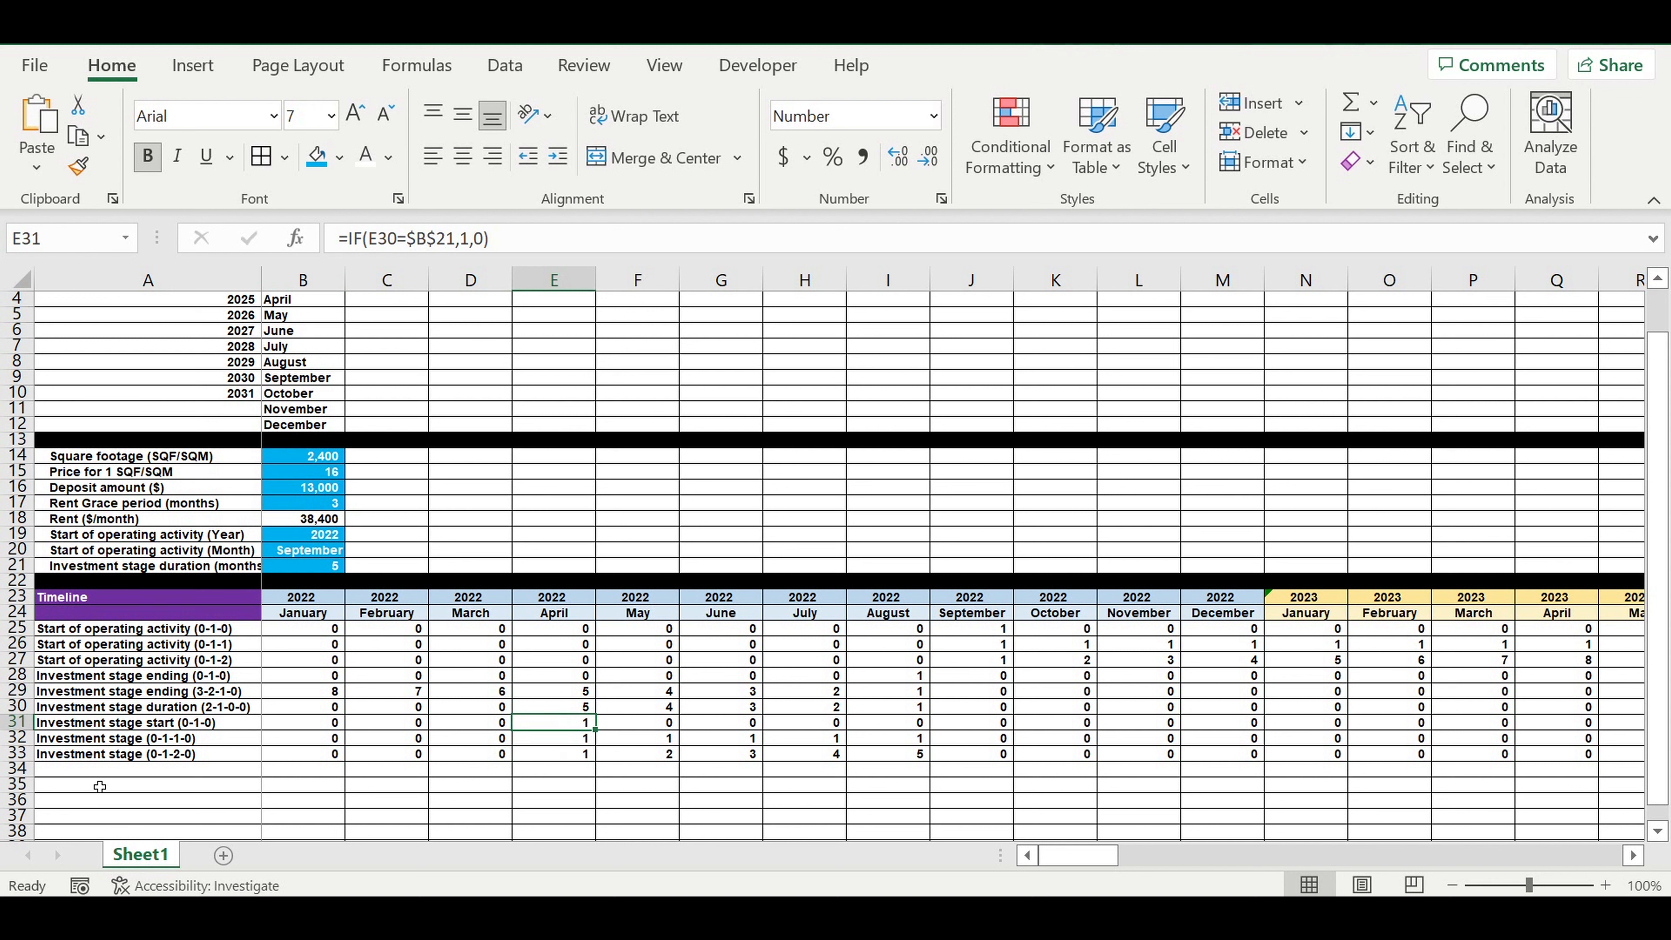
- Label row 34 in A34 as "First month of the project (0-1-0)"
{"action": "left_click", "coordinate": [93, 770]}
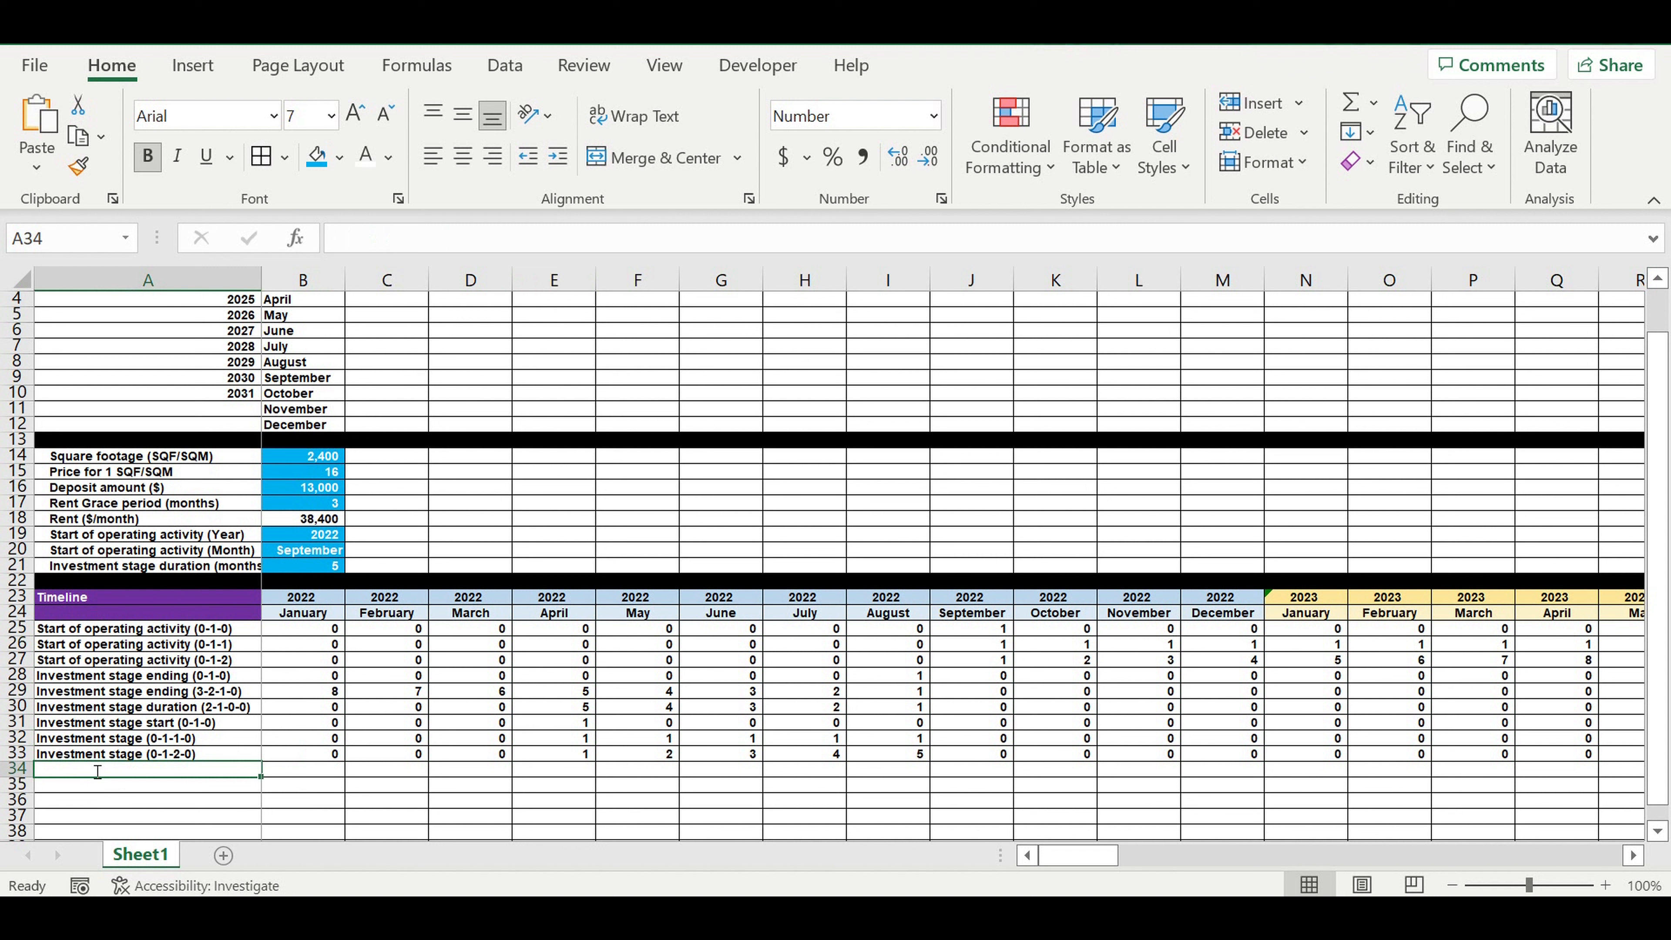
{"action": "type", "text": "First m"}
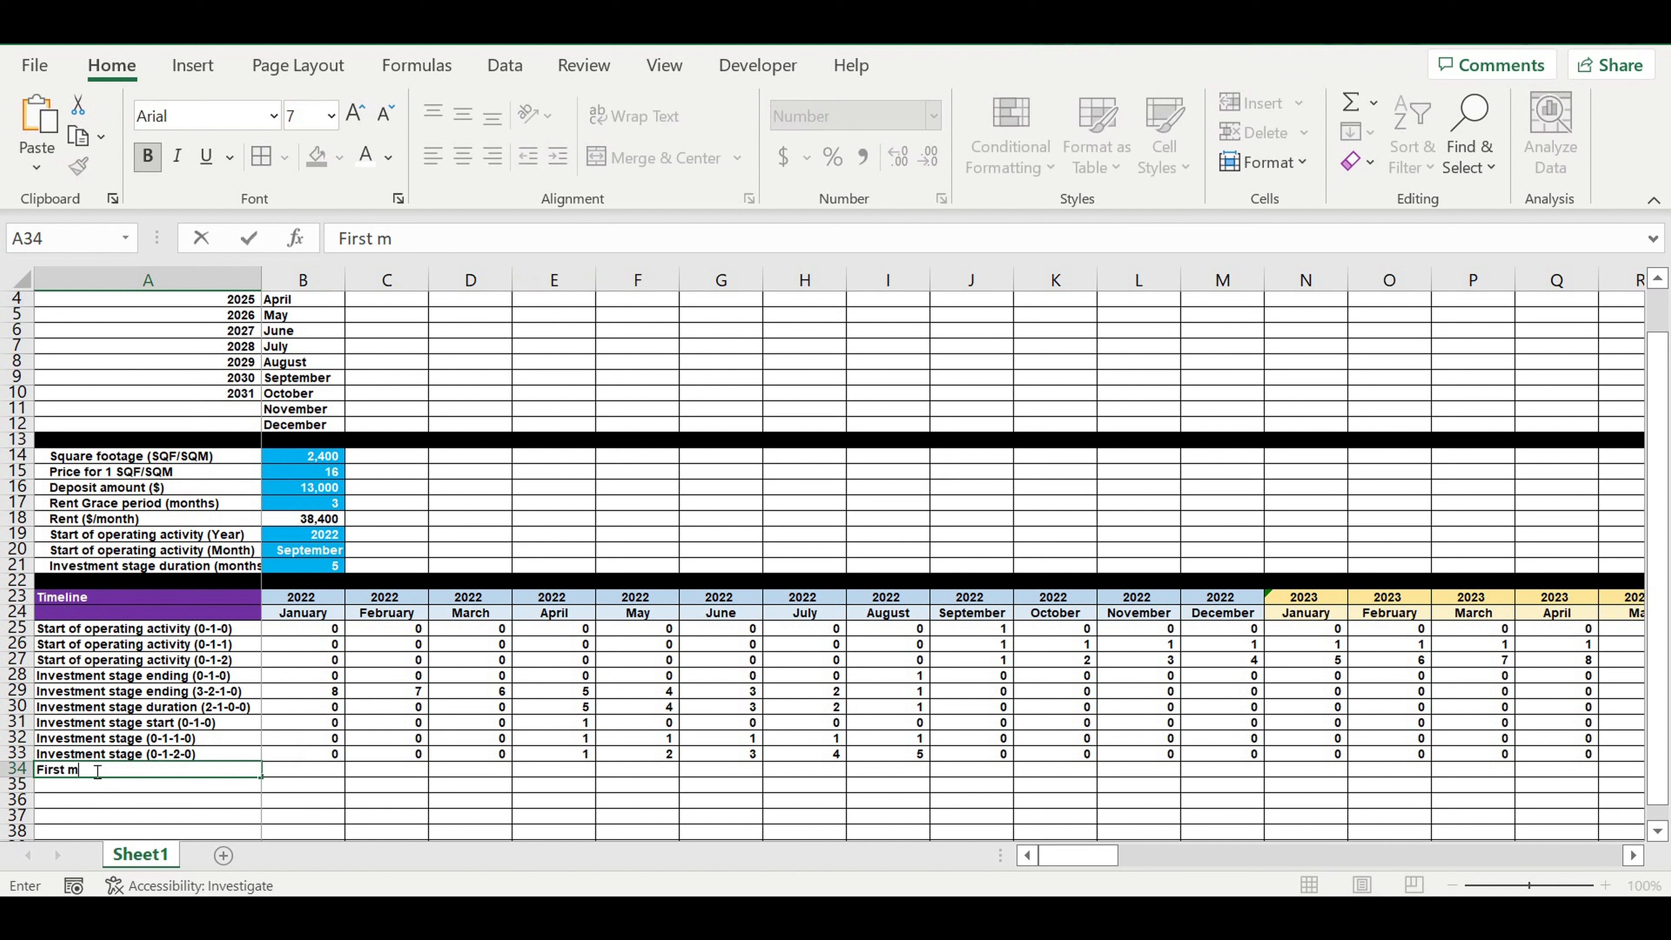
{"action": "type", "text": "onth of the proje"}
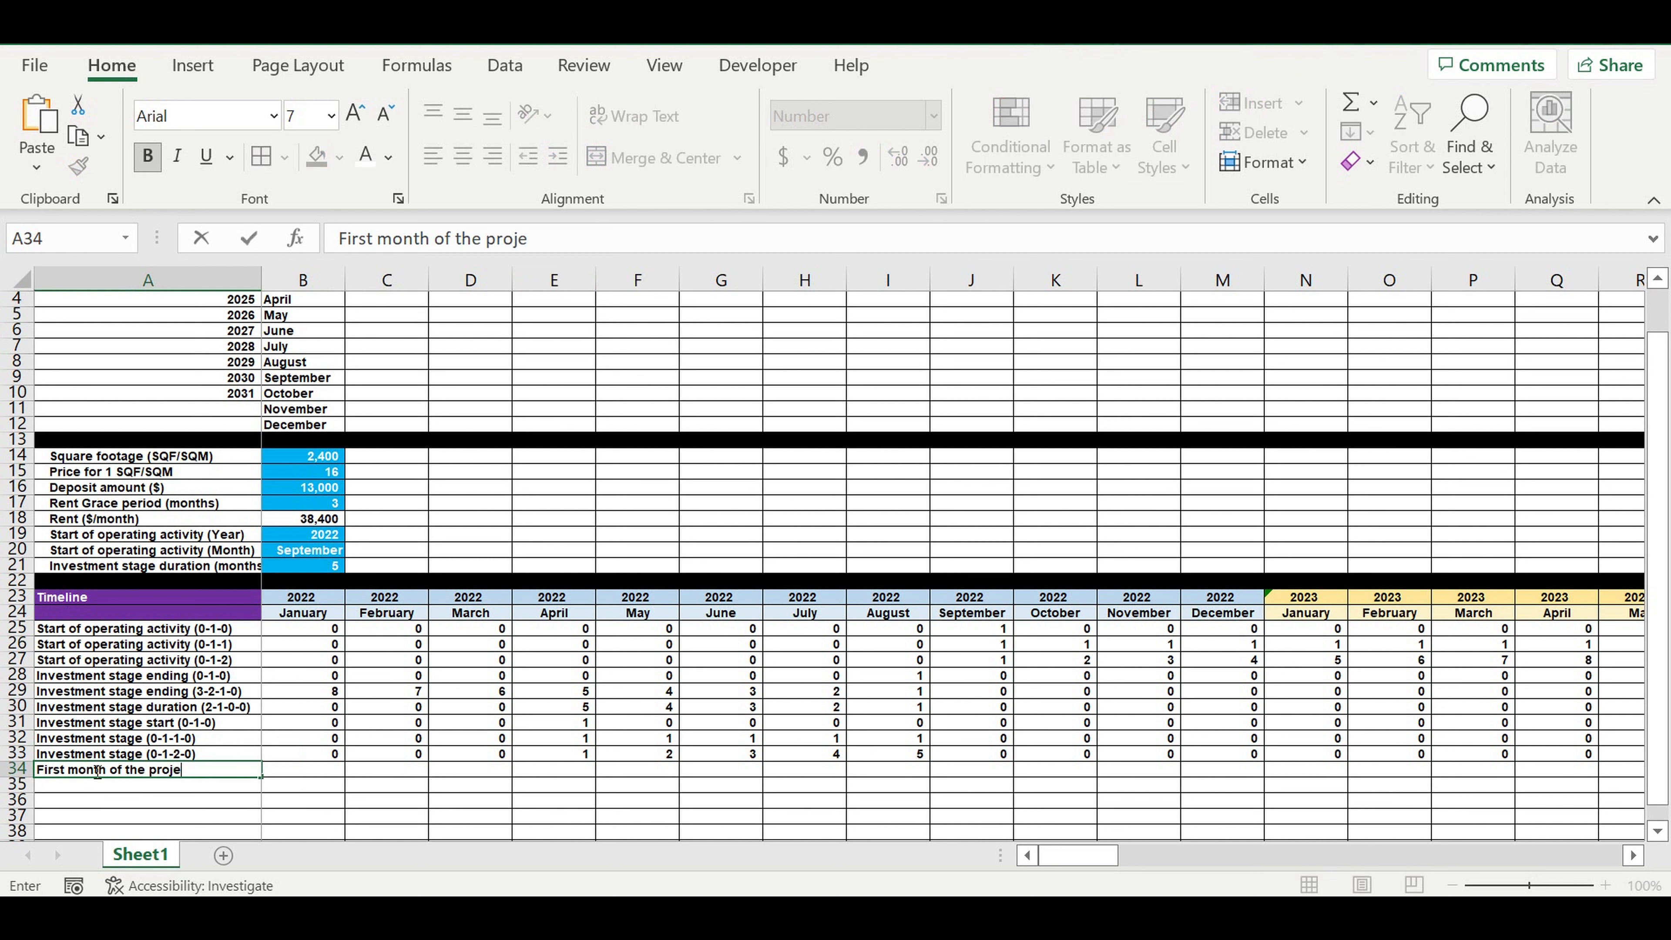
{"action": "type", "text": "ct (0-1-0"}
{"action": "key", "text": "Return"}
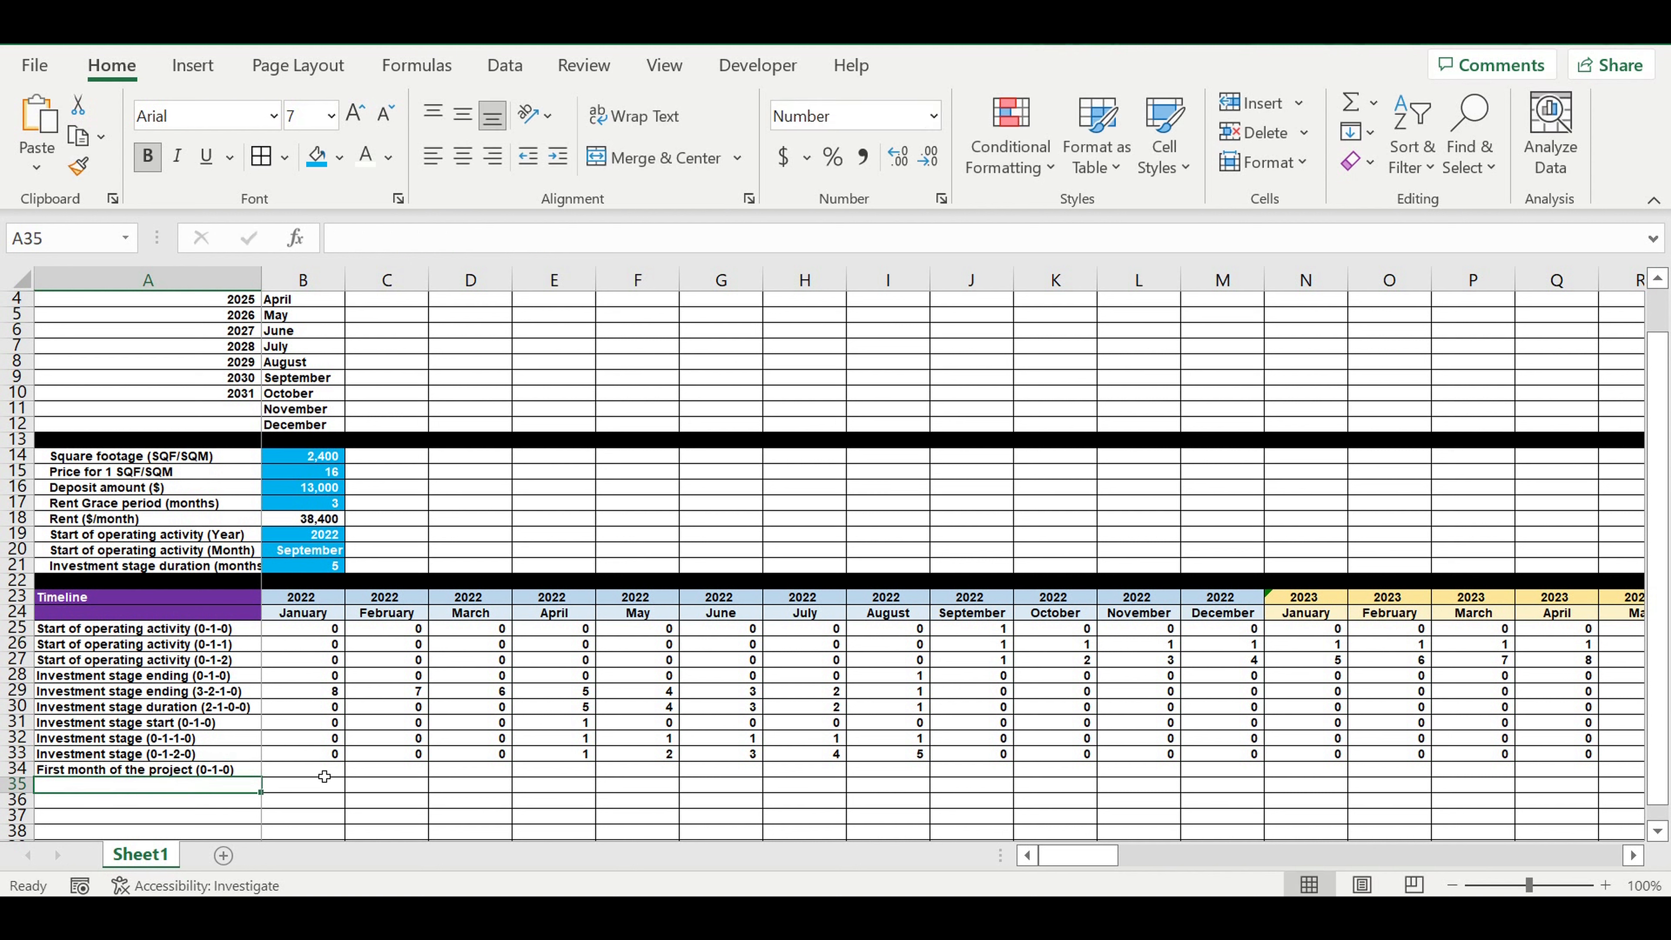
- Link B34 to the investment stage start flag with =B31 and fill it along row 34 through December 2031 in DQ34
{"action": "left_click", "coordinate": [324, 776]}
{"action": "type", "text": "="}
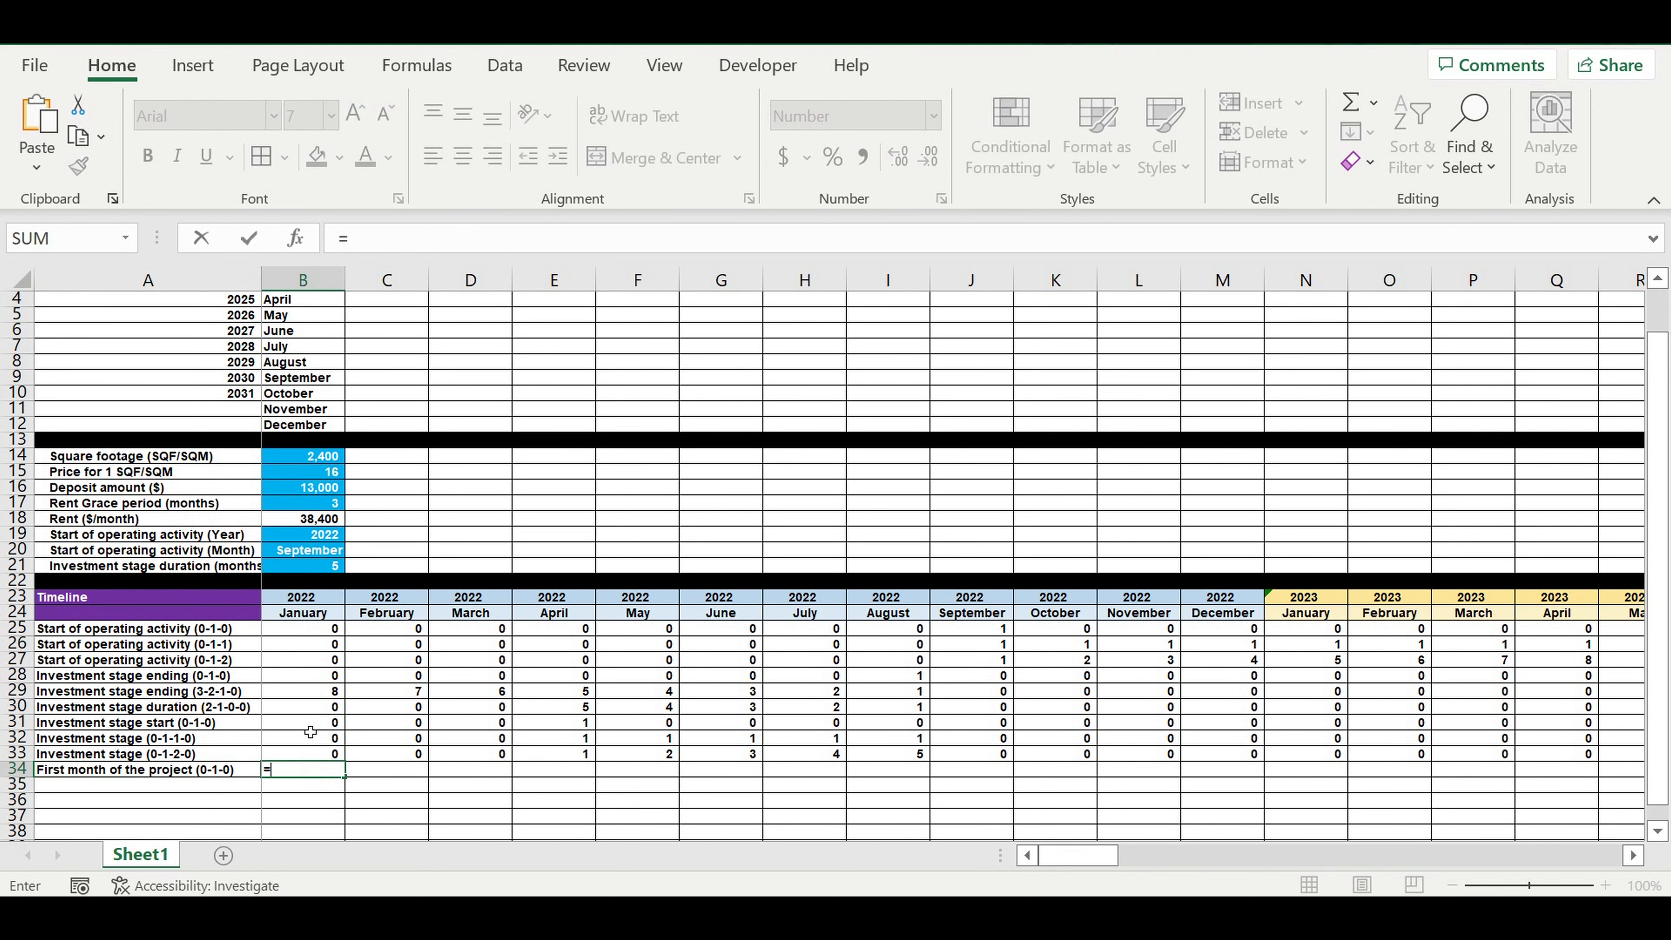
{"action": "left_click", "coordinate": [287, 728]}
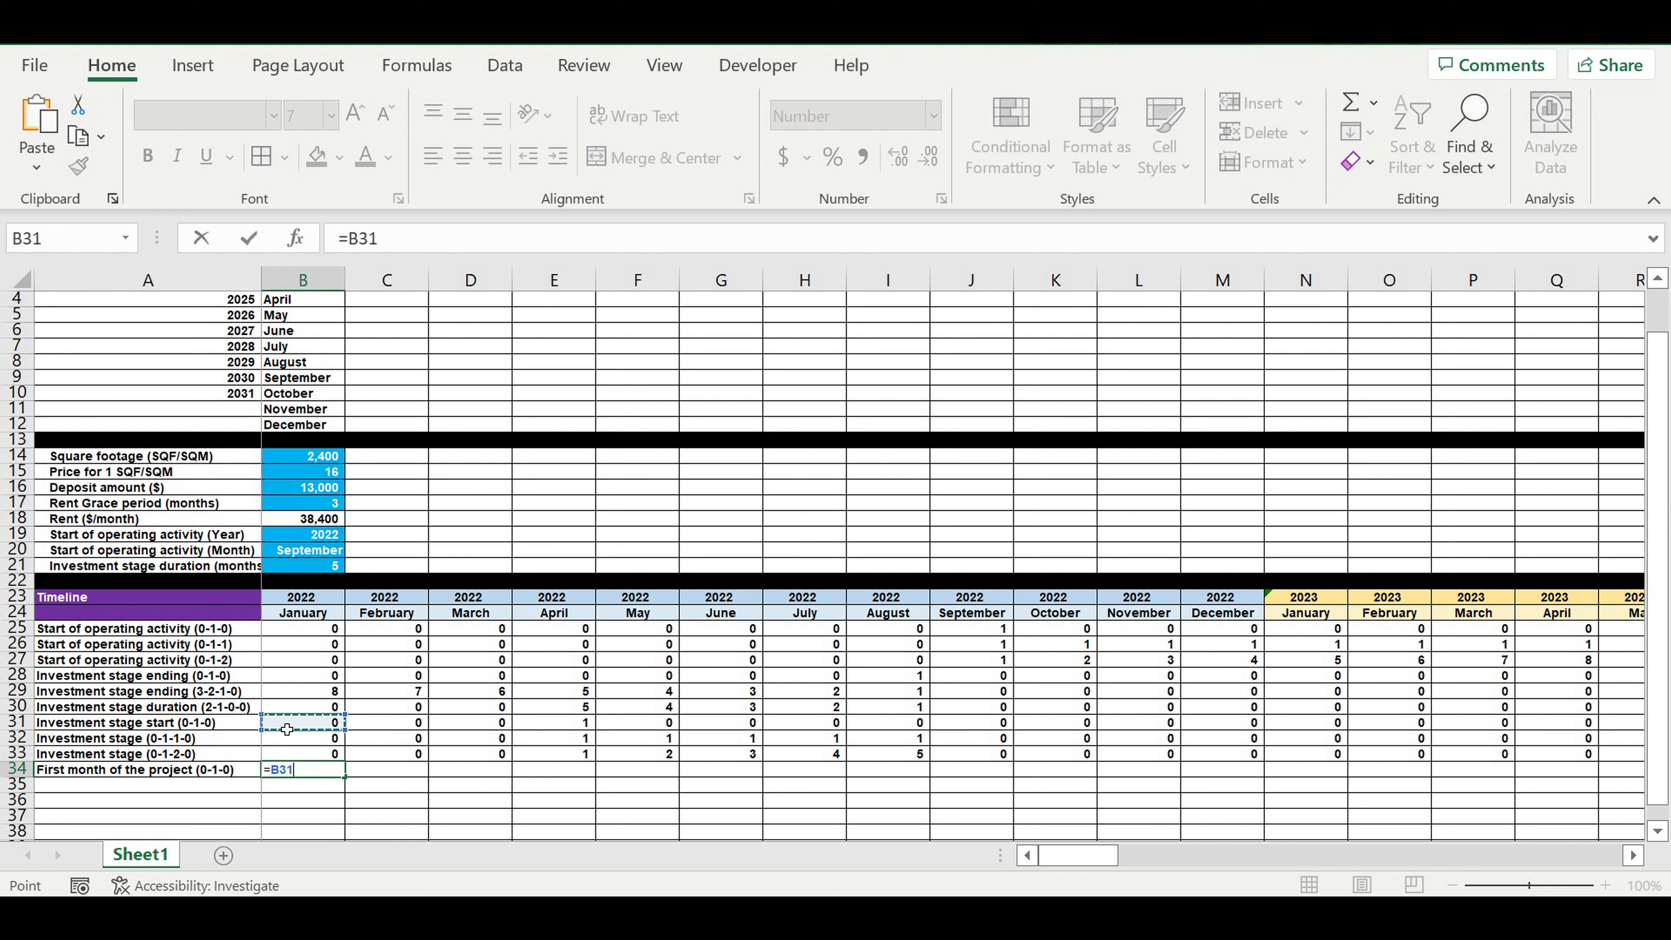
{"action": "key", "text": "Return"}
{"action": "left_click", "coordinate": [337, 774]}
{"action": "left_click_drag", "start_coordinate": [345, 777], "coordinate": [1422, 759]}
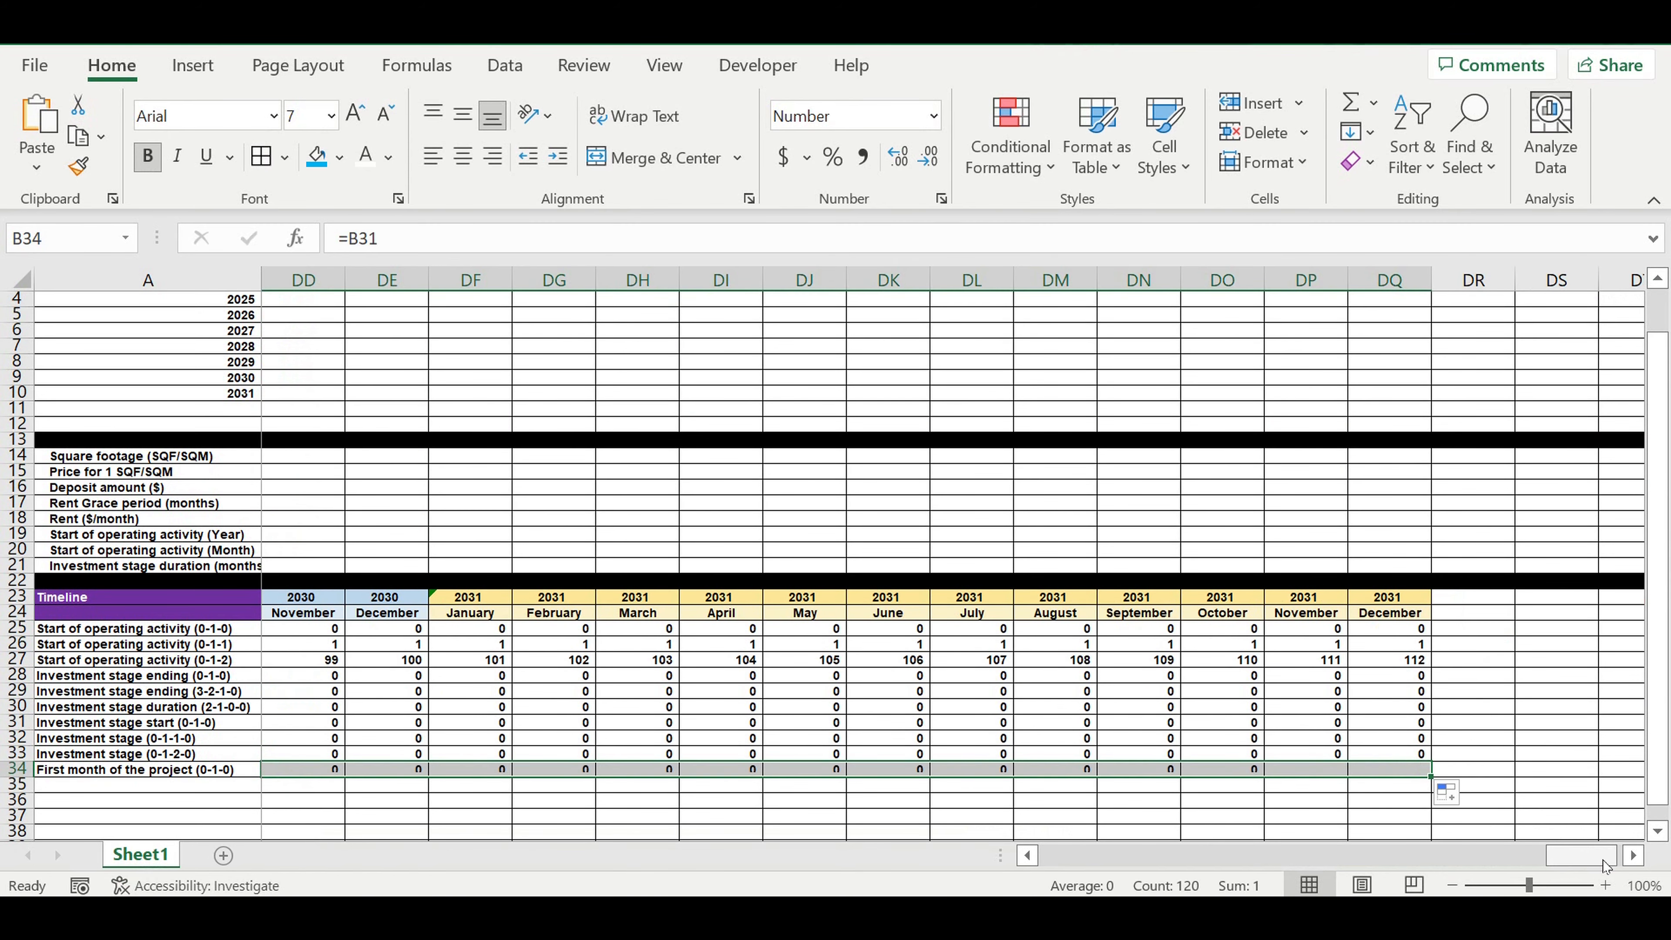
{"action": "left_click_drag", "start_coordinate": [1601, 860], "coordinate": [1079, 859]}
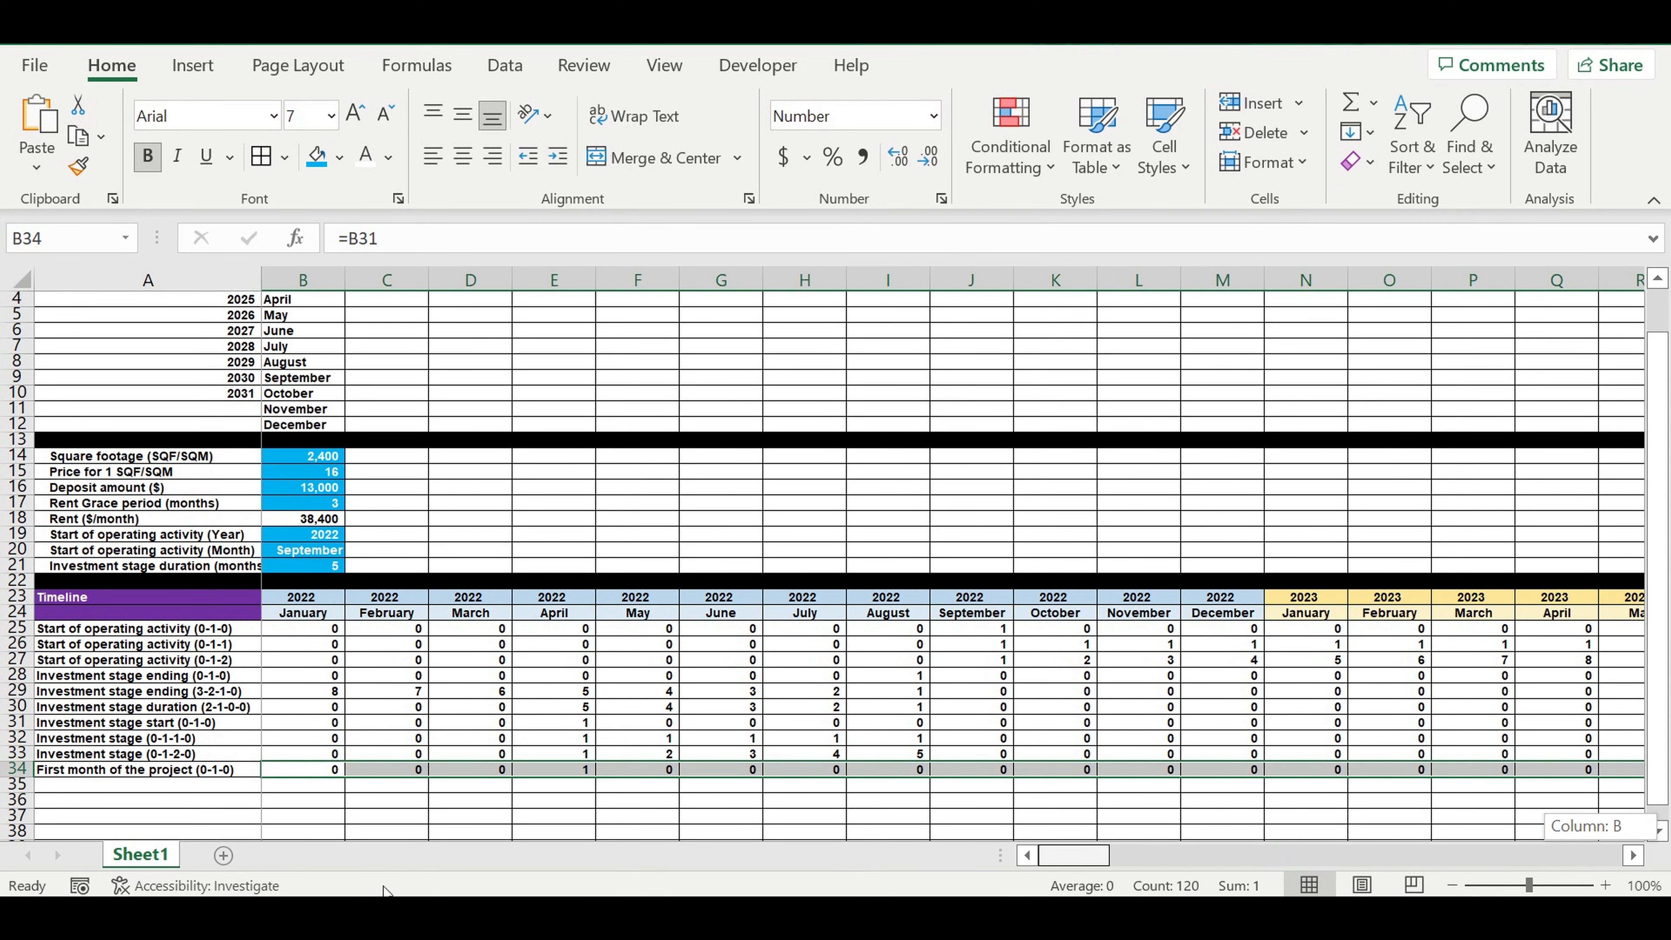
- Label A35 as "Project (0-1-1-1-1)" and enter =B34 in B35 for January 2022
{"action": "left_click", "coordinate": [86, 791]}
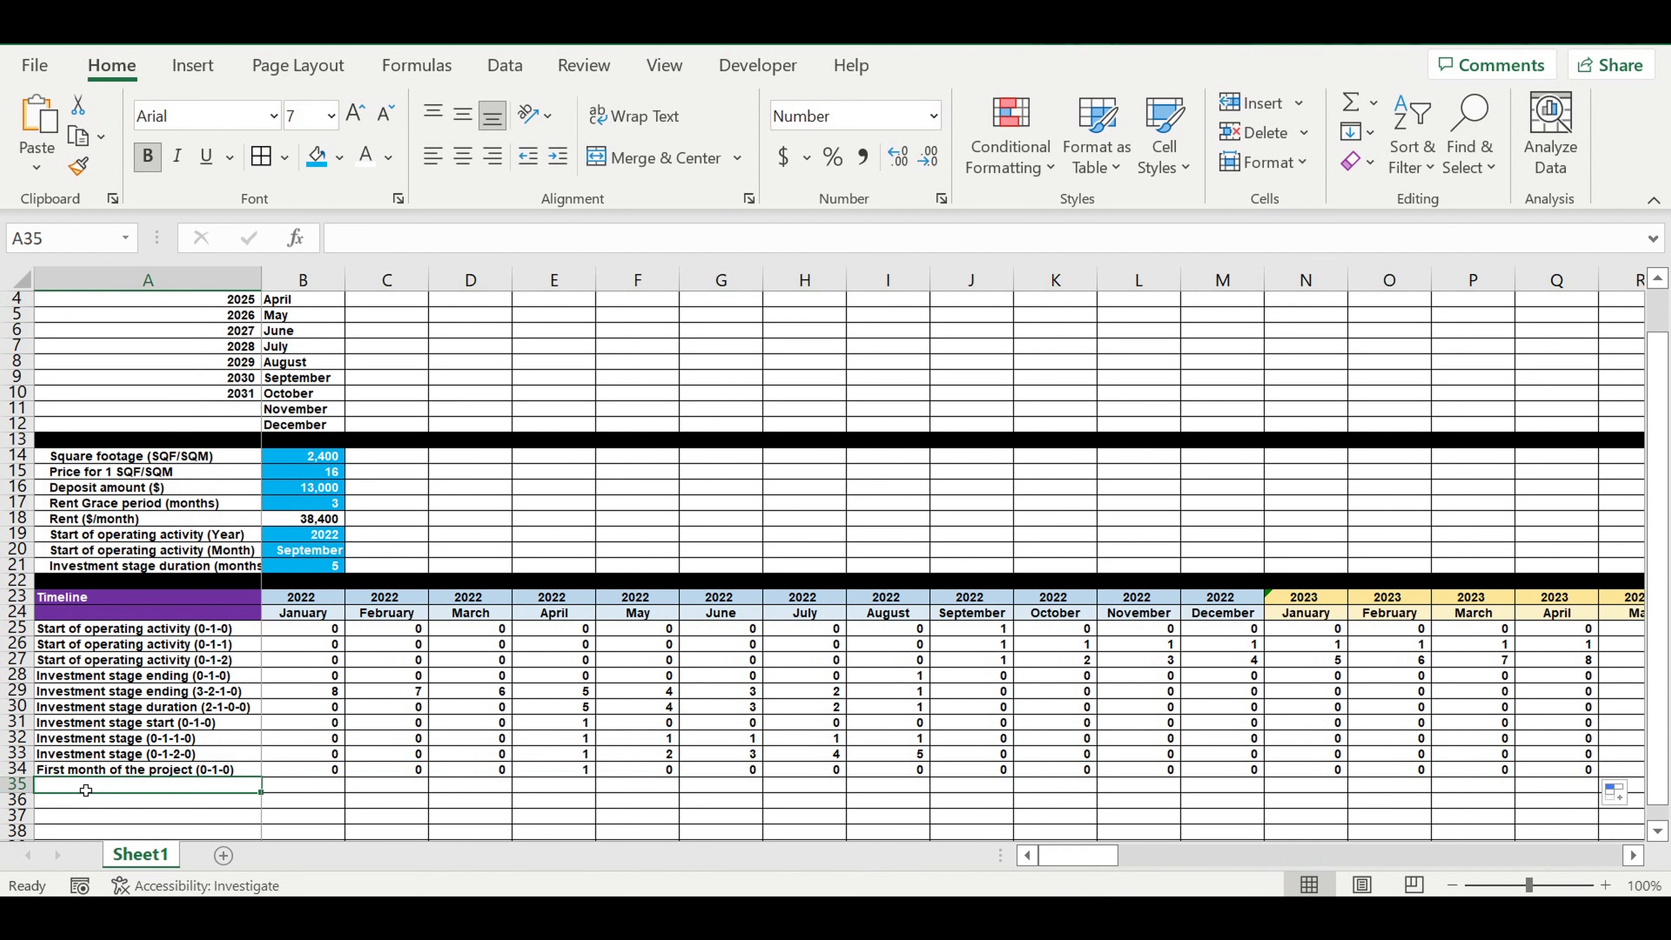
{"action": "type", "text": "Project (0-1-1-1-1"}
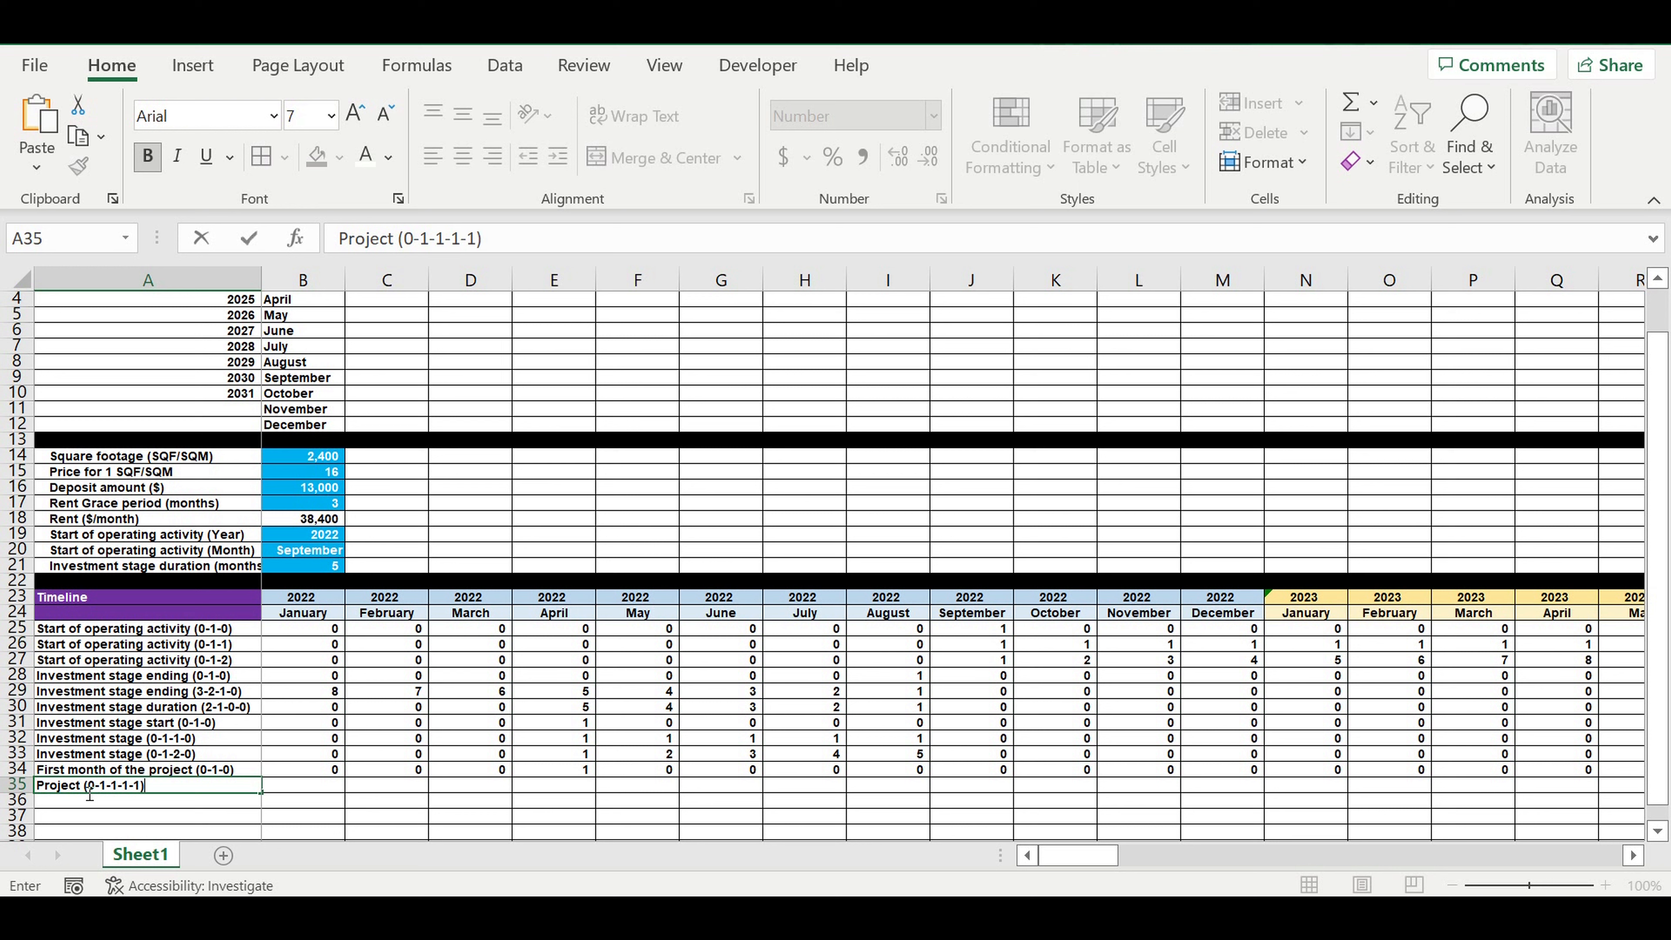
{"action": "key", "text": "Return"}
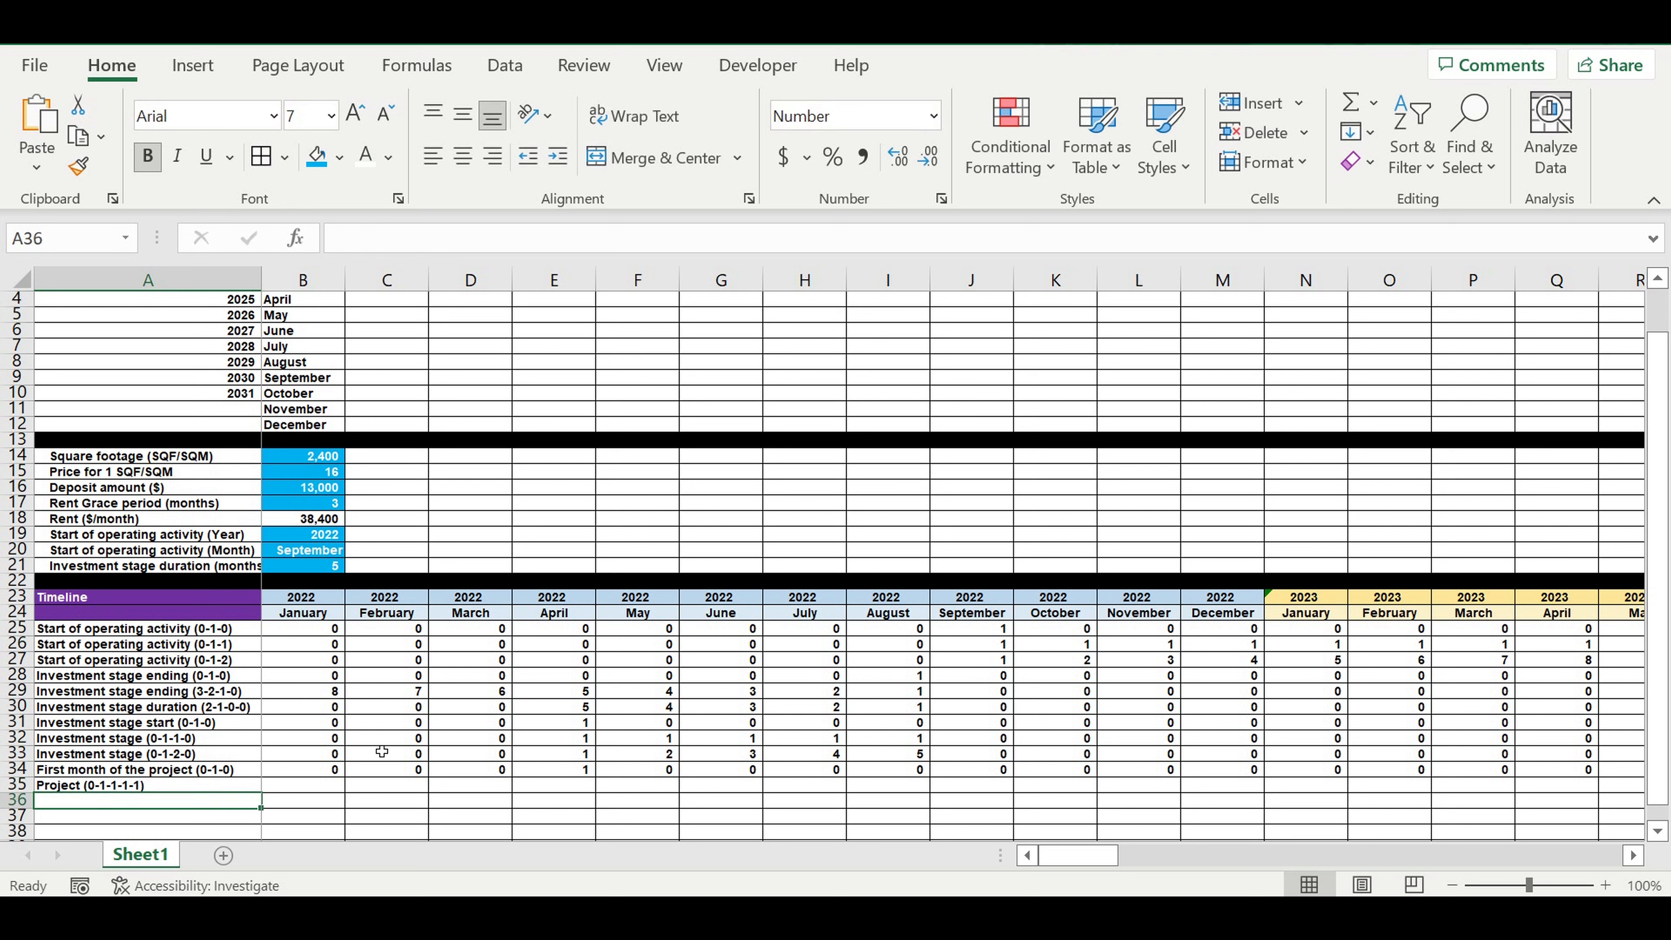
{"action": "left_click", "coordinate": [297, 787]}
{"action": "type", "text": "="}
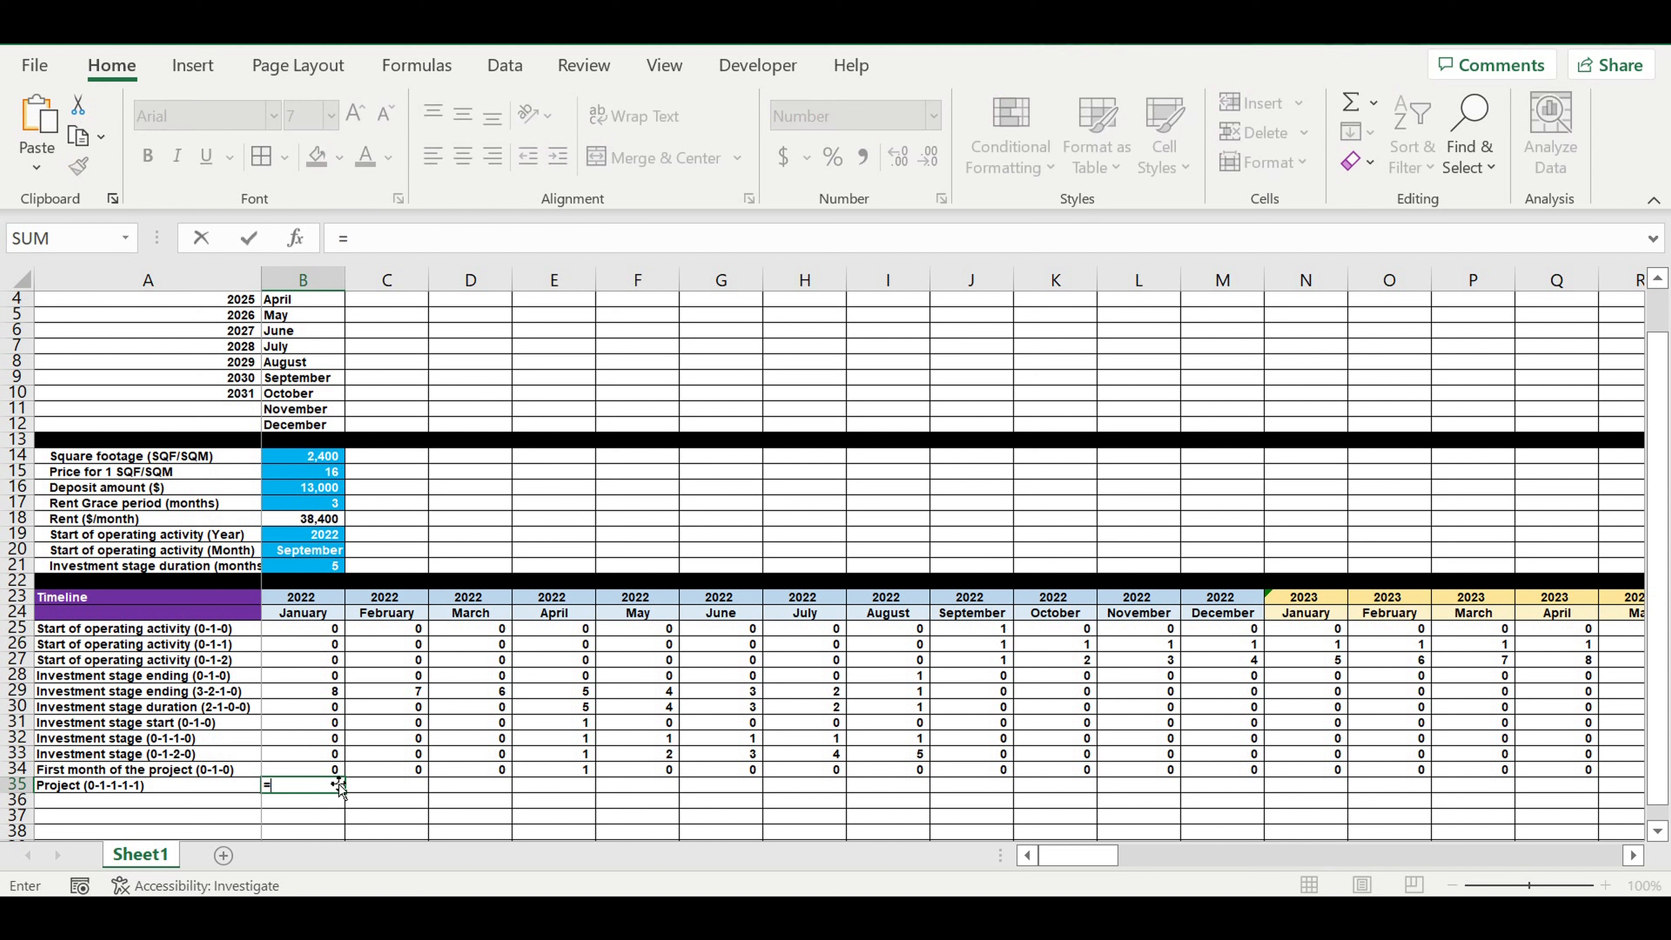
{"action": "left_click", "coordinate": [308, 772]}
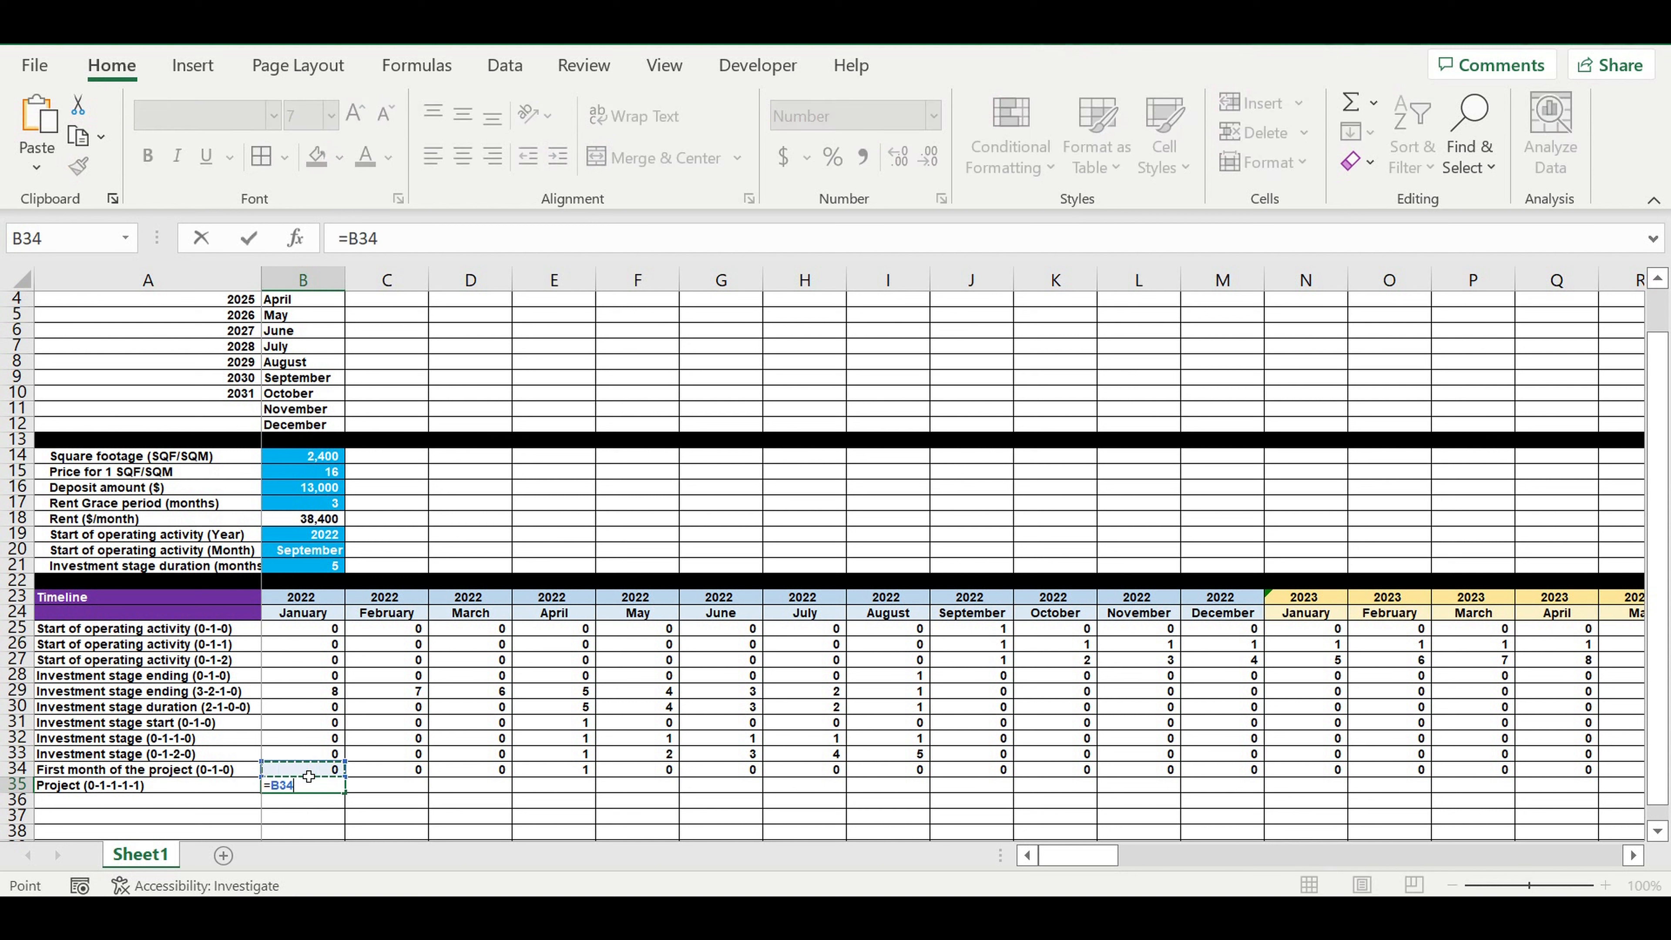
{"action": "key", "text": "Return"}
- Enter =B35+C34 in C35 and fill it along row 35 through December 2031 in DQ35
{"action": "left_click", "coordinate": [385, 784]}
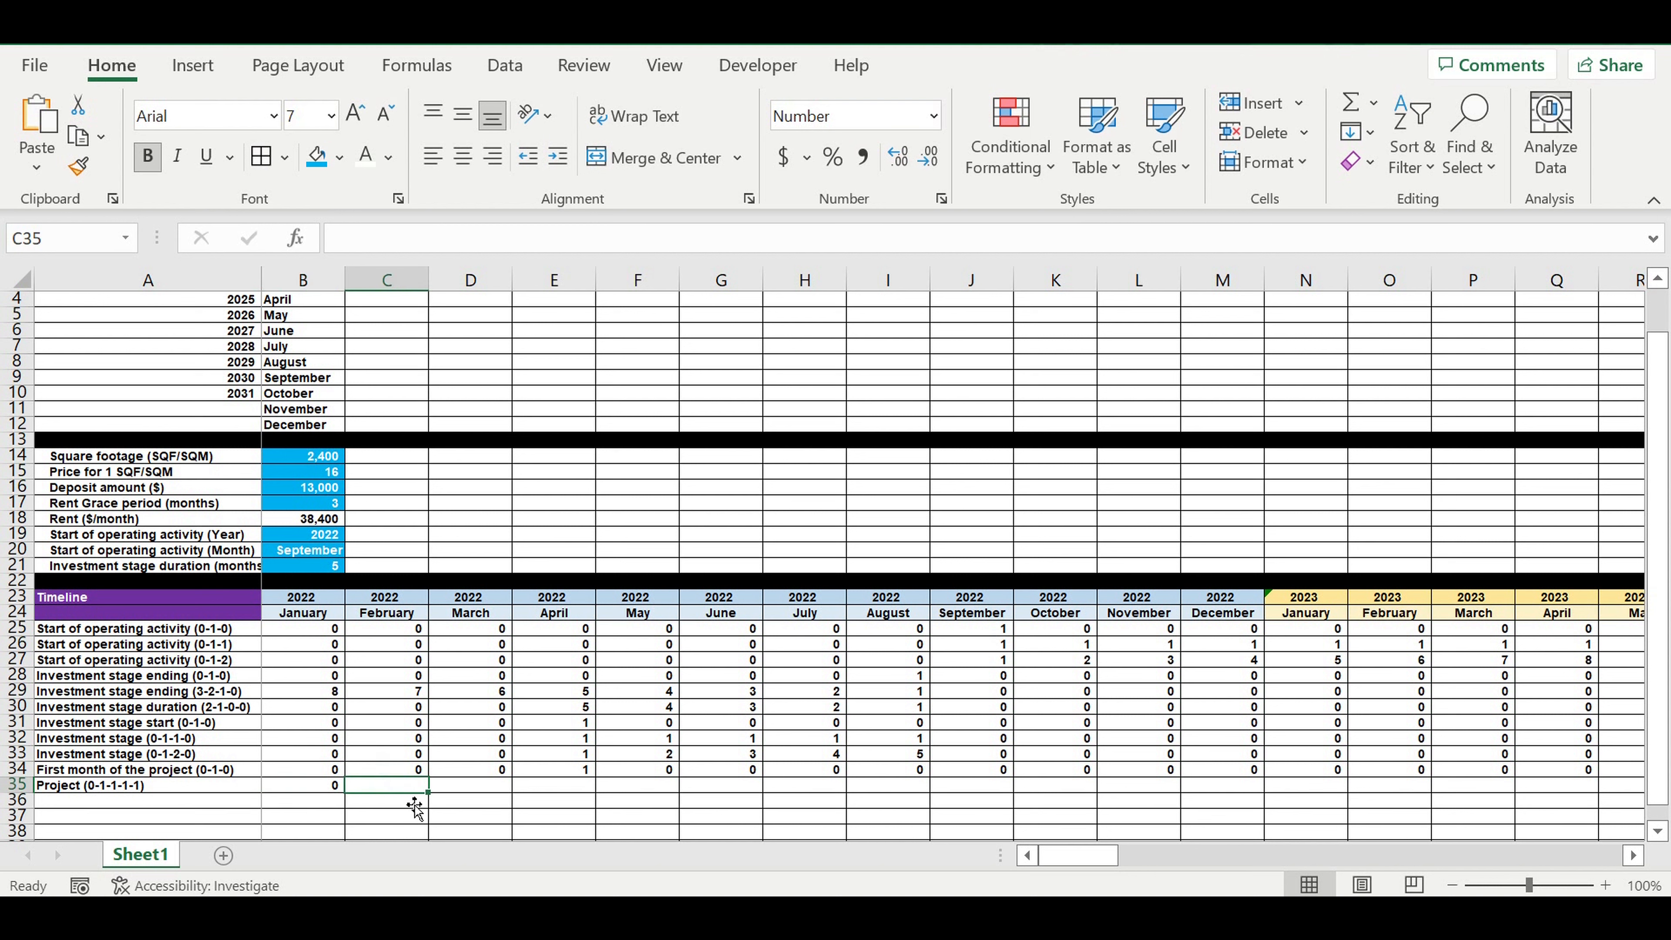
{"action": "type", "text": "="}
{"action": "left_click", "coordinate": [308, 787]}
{"action": "type", "text": "+"}
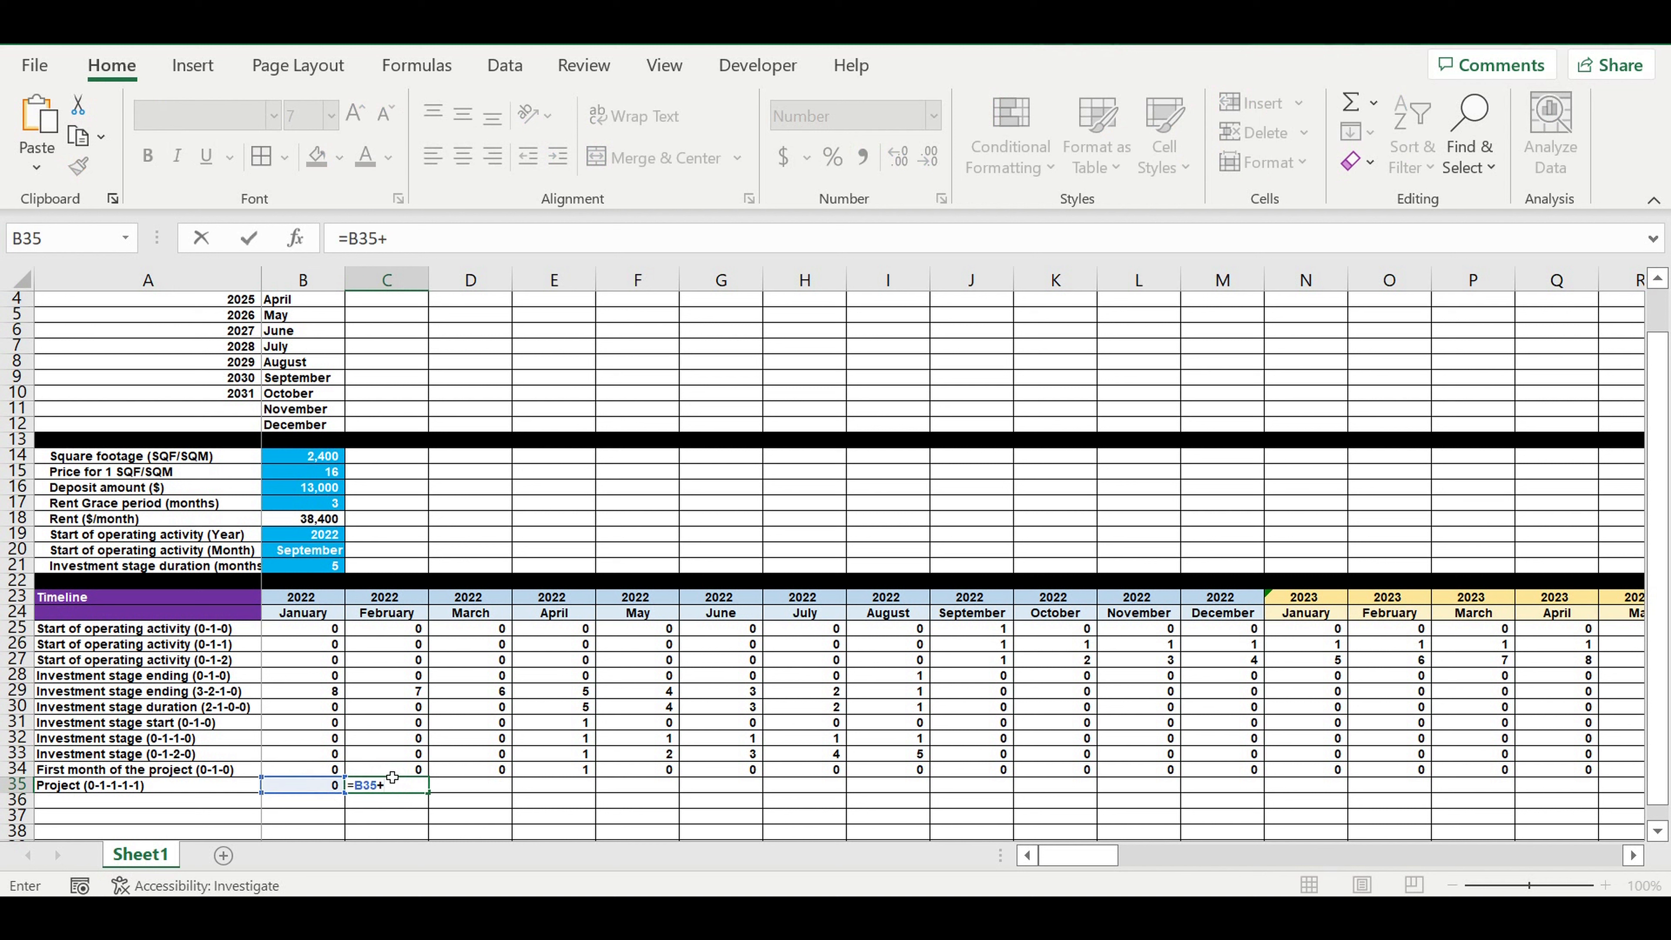
{"action": "left_click", "coordinate": [399, 776]}
{"action": "key", "text": "Return"}
{"action": "left_click", "coordinate": [405, 788]}
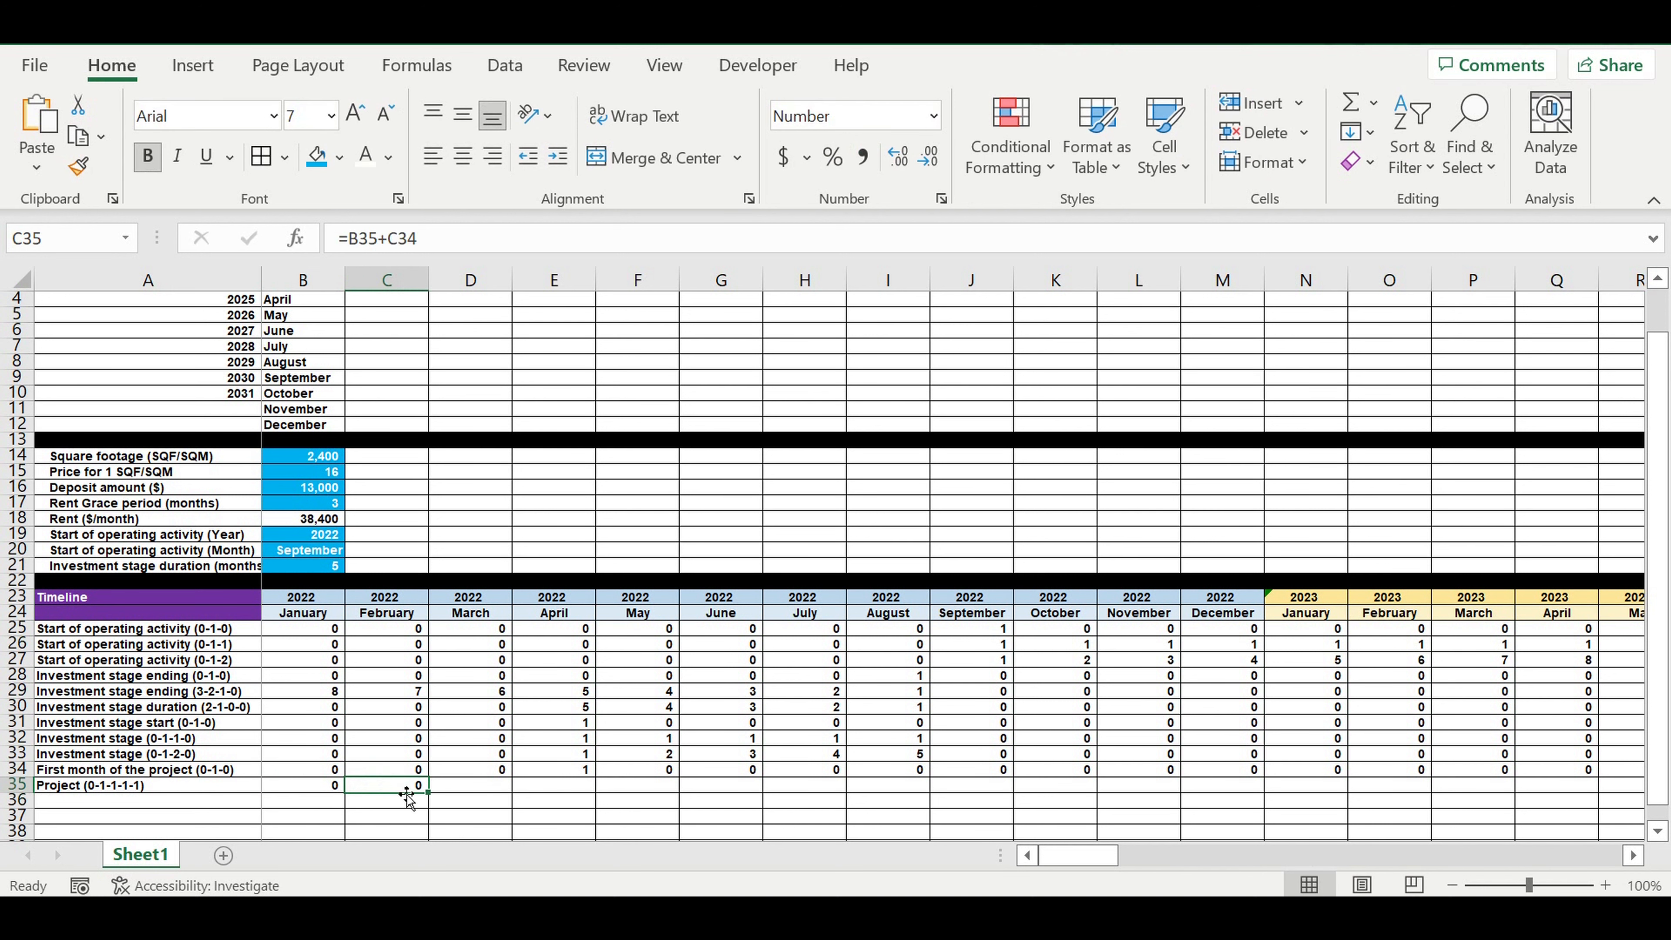
{"action": "left_click_drag", "start_coordinate": [432, 800], "coordinate": [1543, 791]}
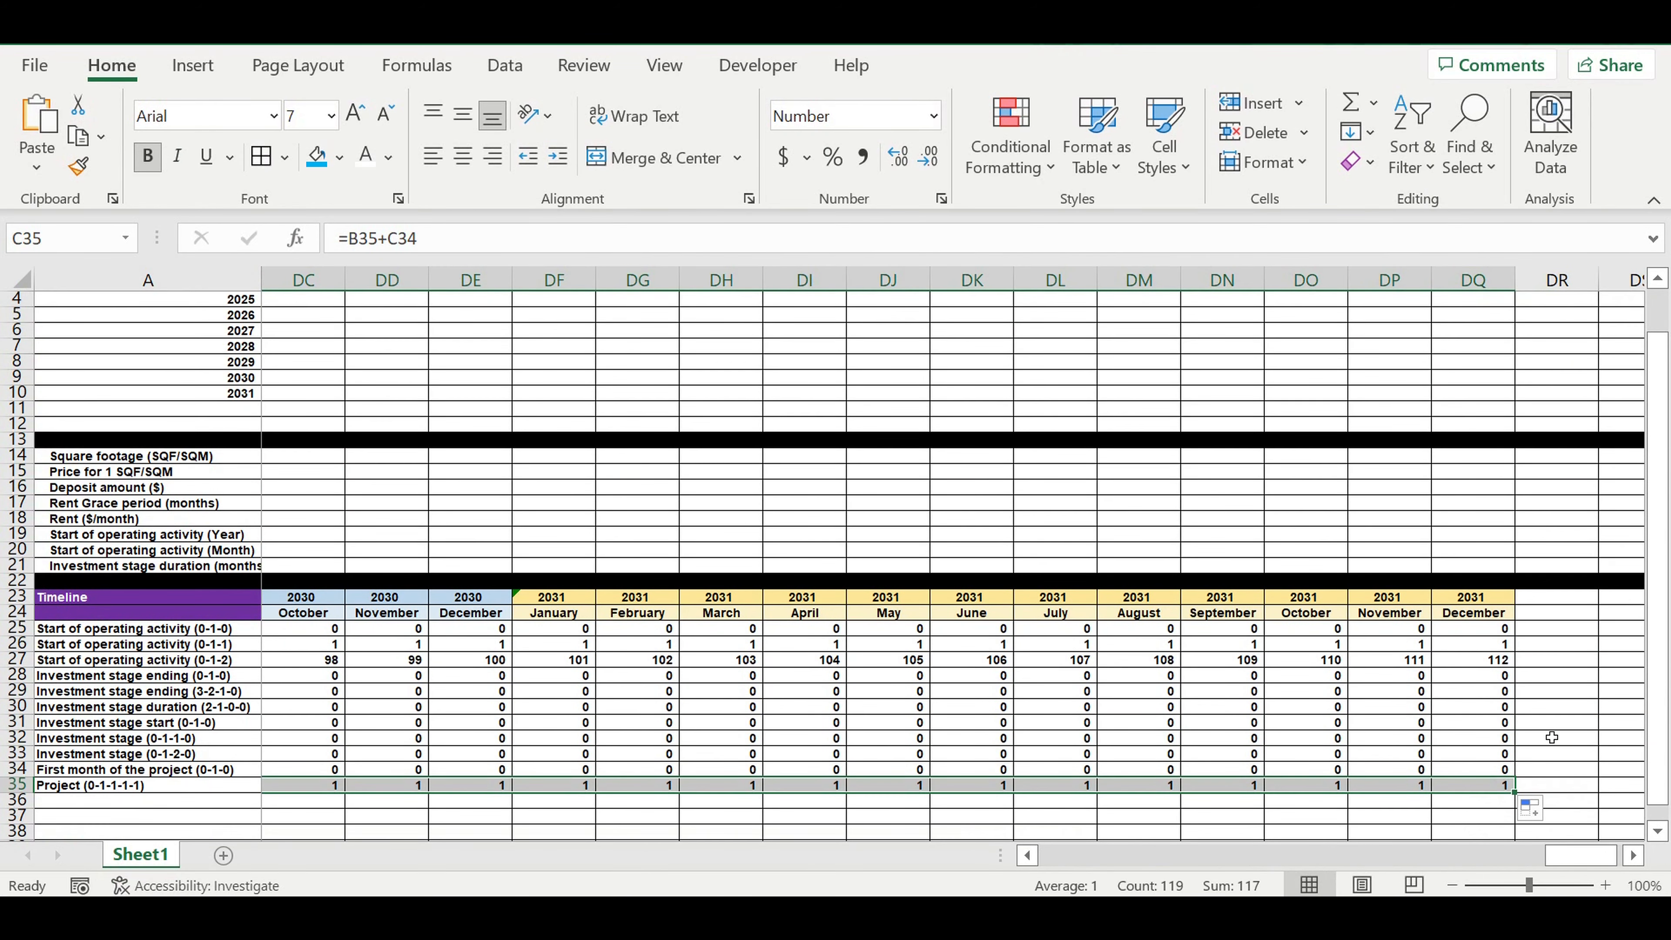
{"action": "left_click", "coordinate": [1556, 737]}
{"action": "left_click_drag", "start_coordinate": [1537, 859], "coordinate": [811, 893]}
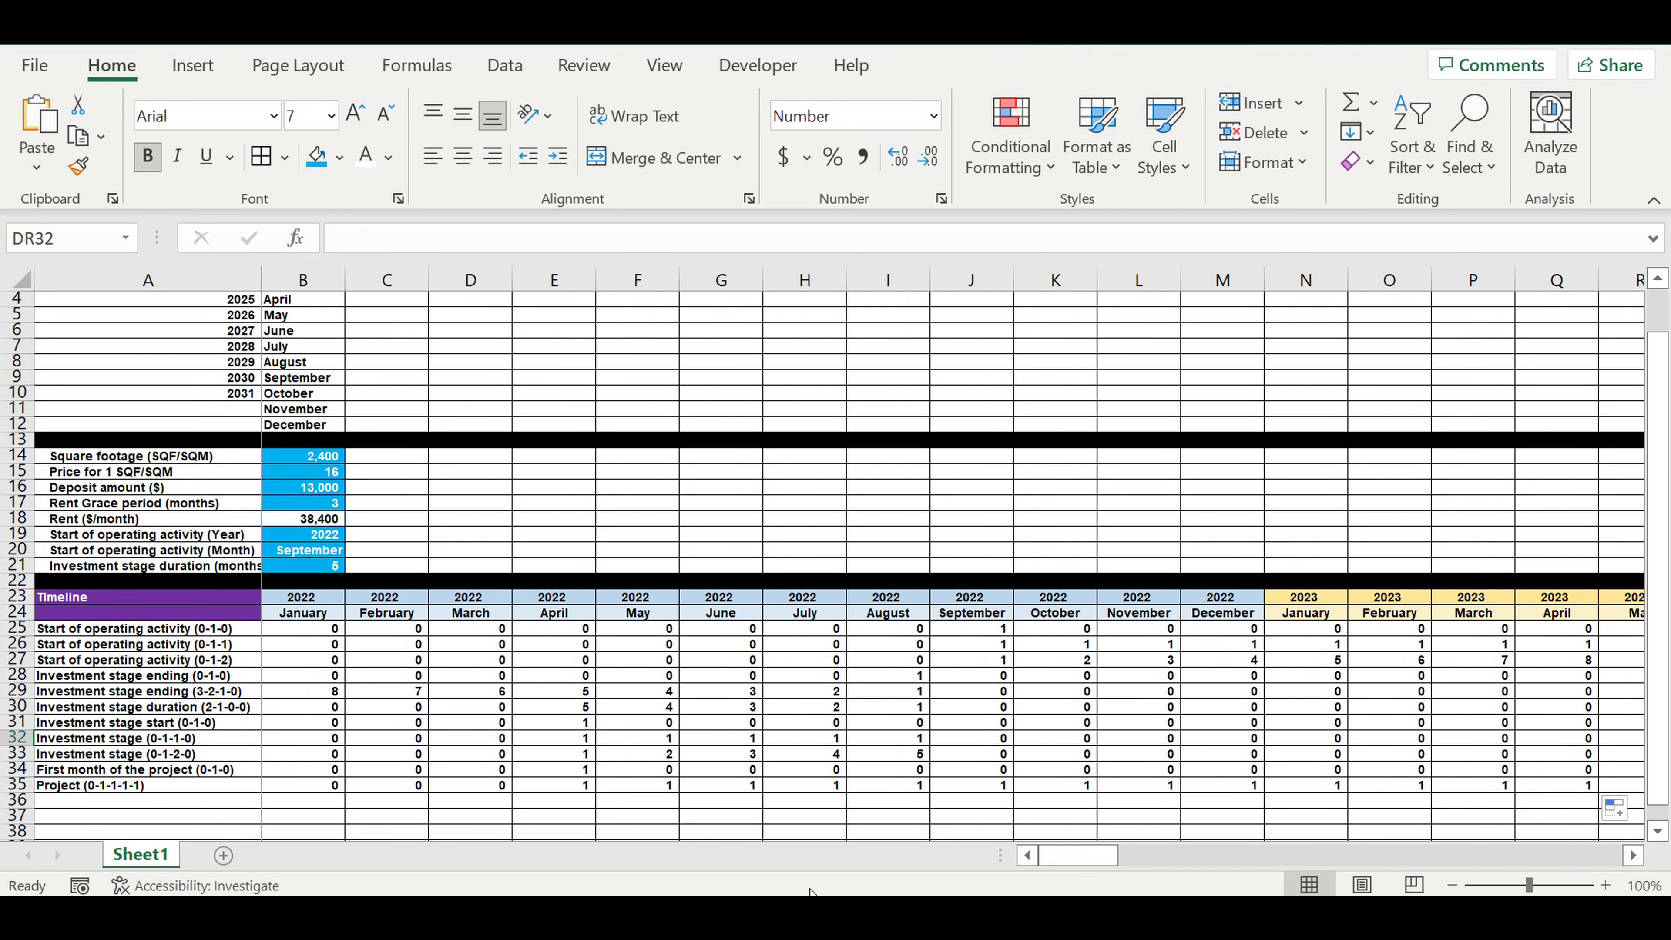
{"action": "left_click", "coordinate": [198, 807]}
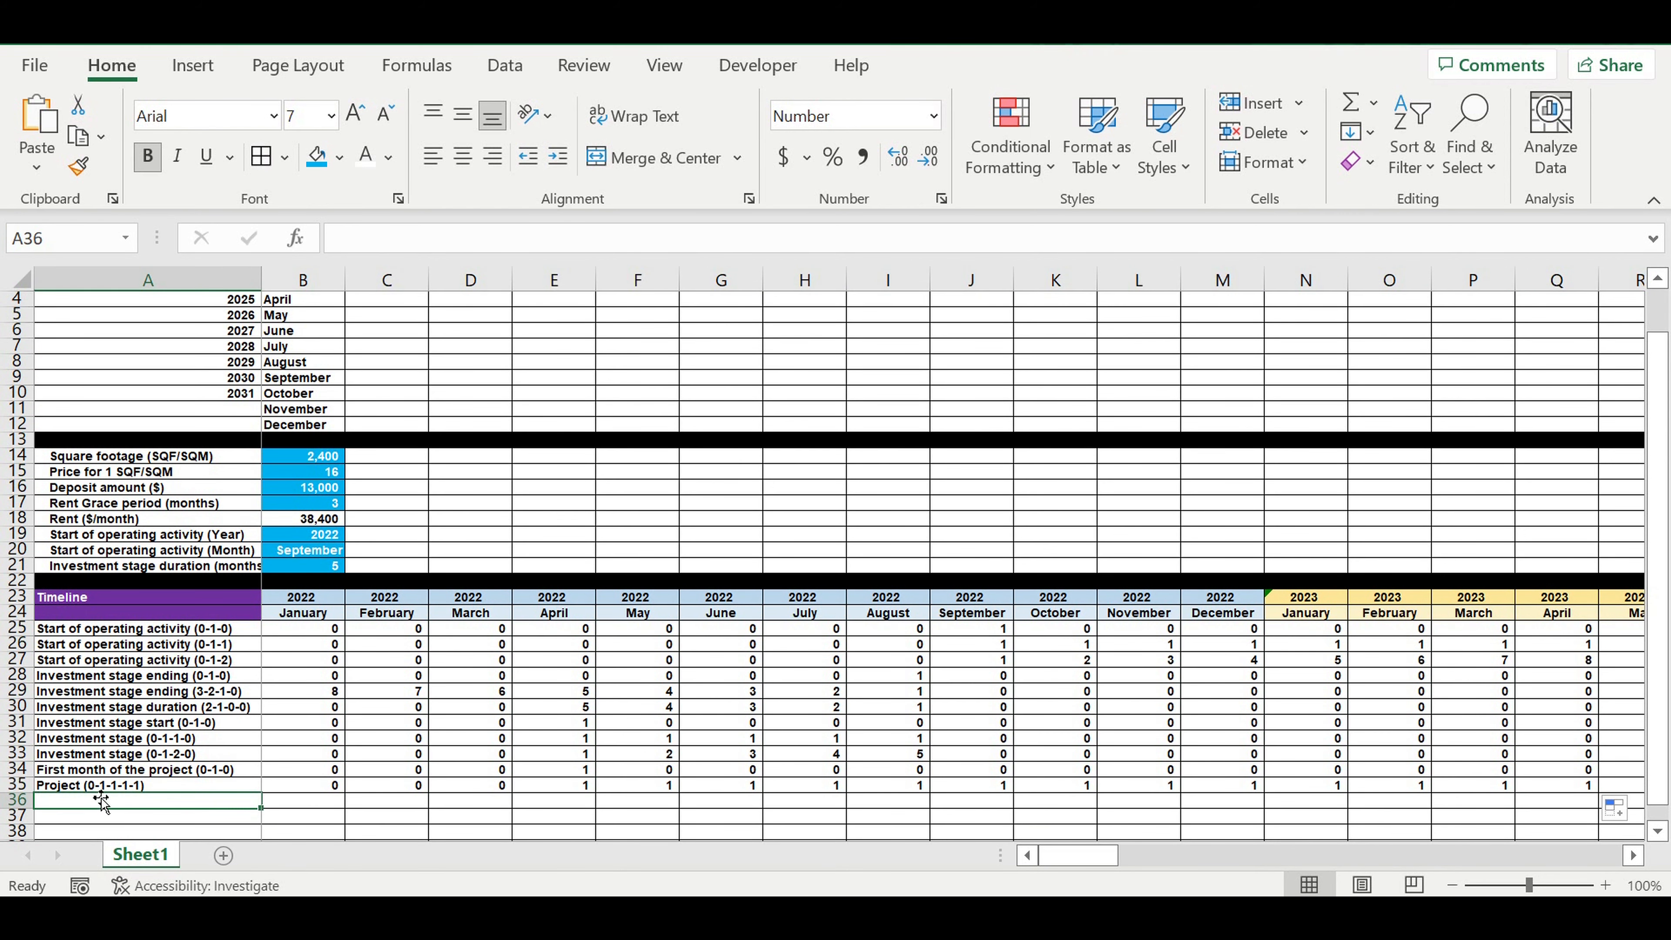
- Copy the A35 label down to A36 and change it to "Project (0-1-2-3-4)"
{"action": "left_click", "coordinate": [115, 785]}
{"action": "left_click_drag", "start_coordinate": [261, 793], "coordinate": [258, 810]}
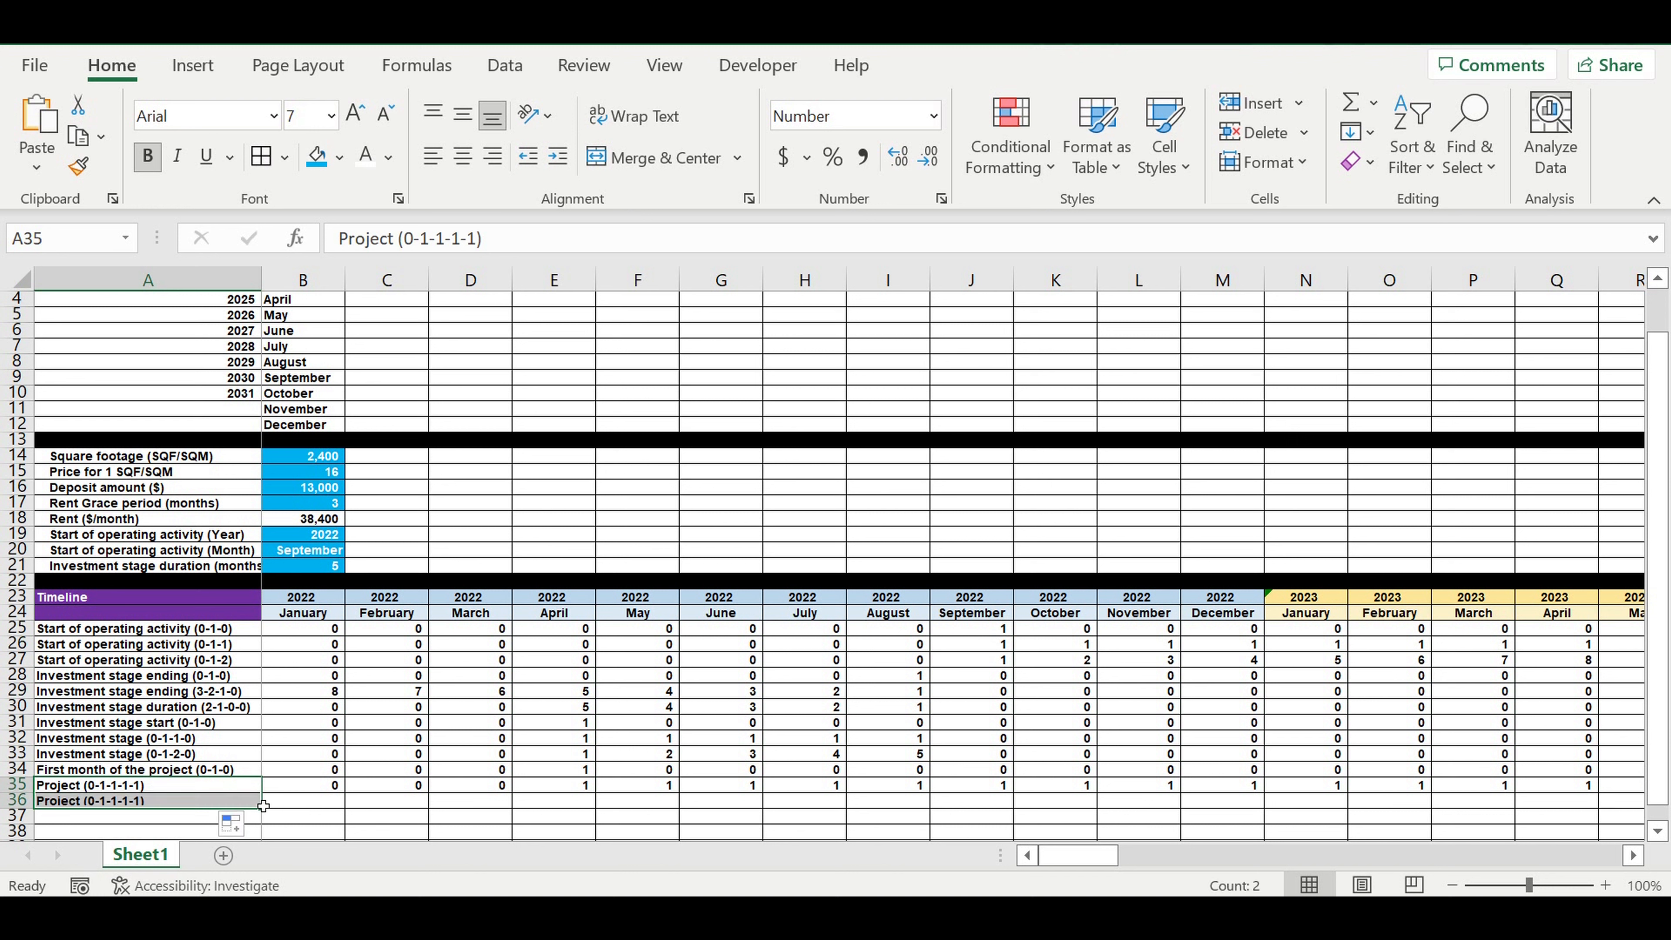
{"action": "left_click", "coordinate": [109, 802]}
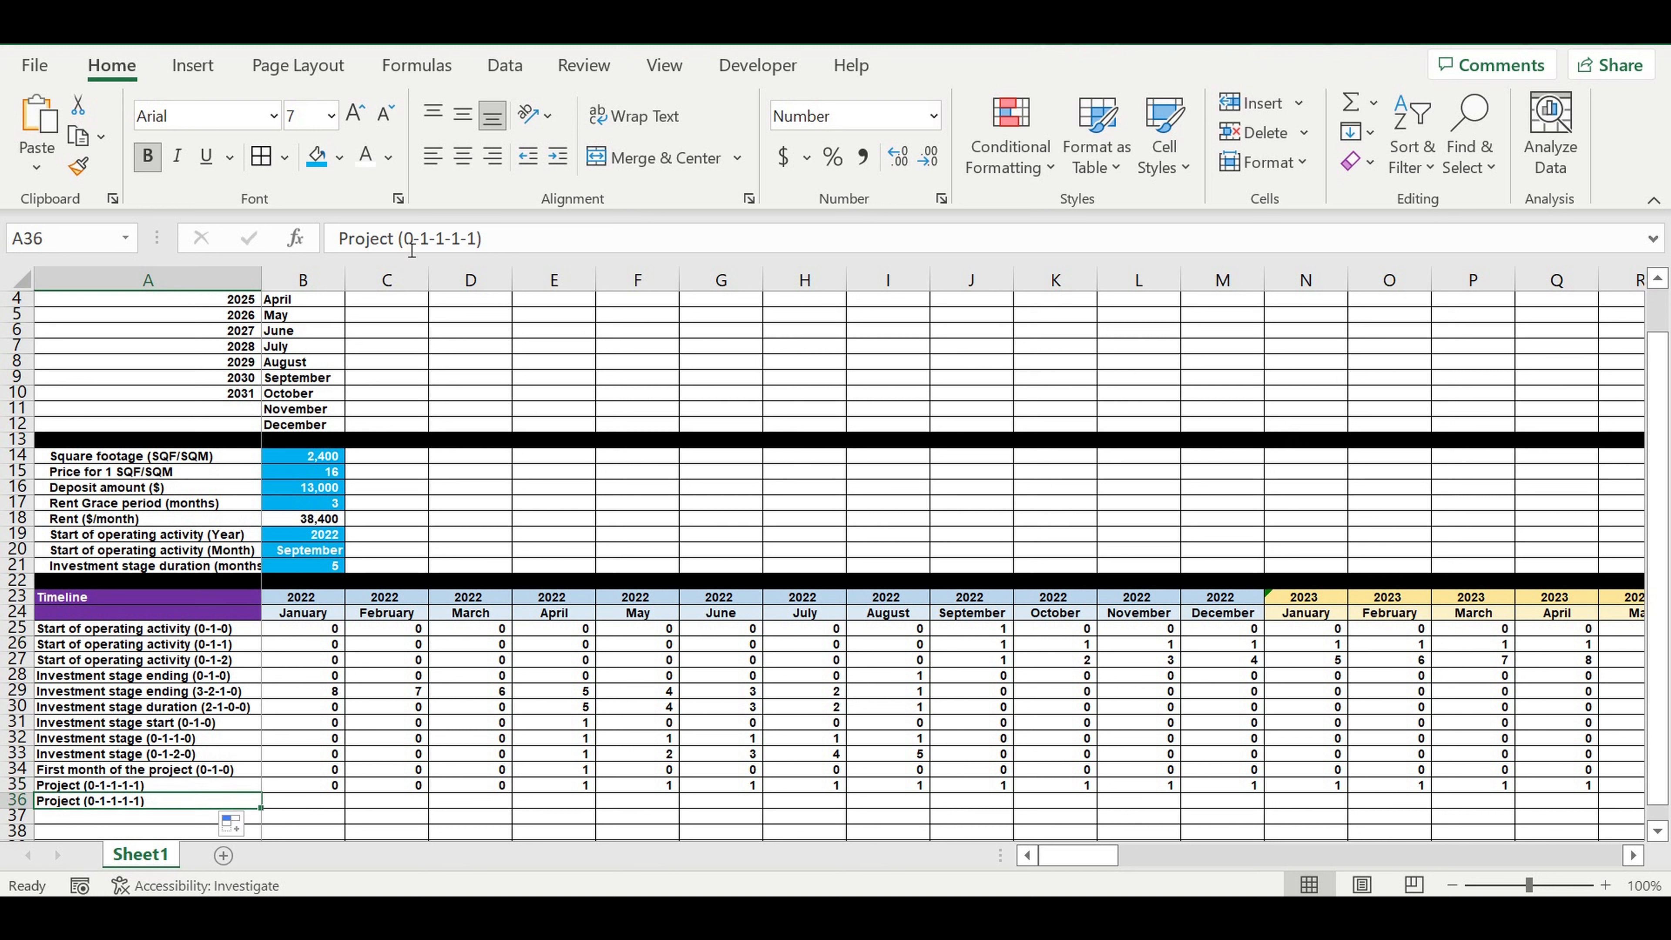
{"action": "left_click_drag", "start_coordinate": [447, 241], "coordinate": [472, 243]}
{"action": "type", "text": "2-3-4"}
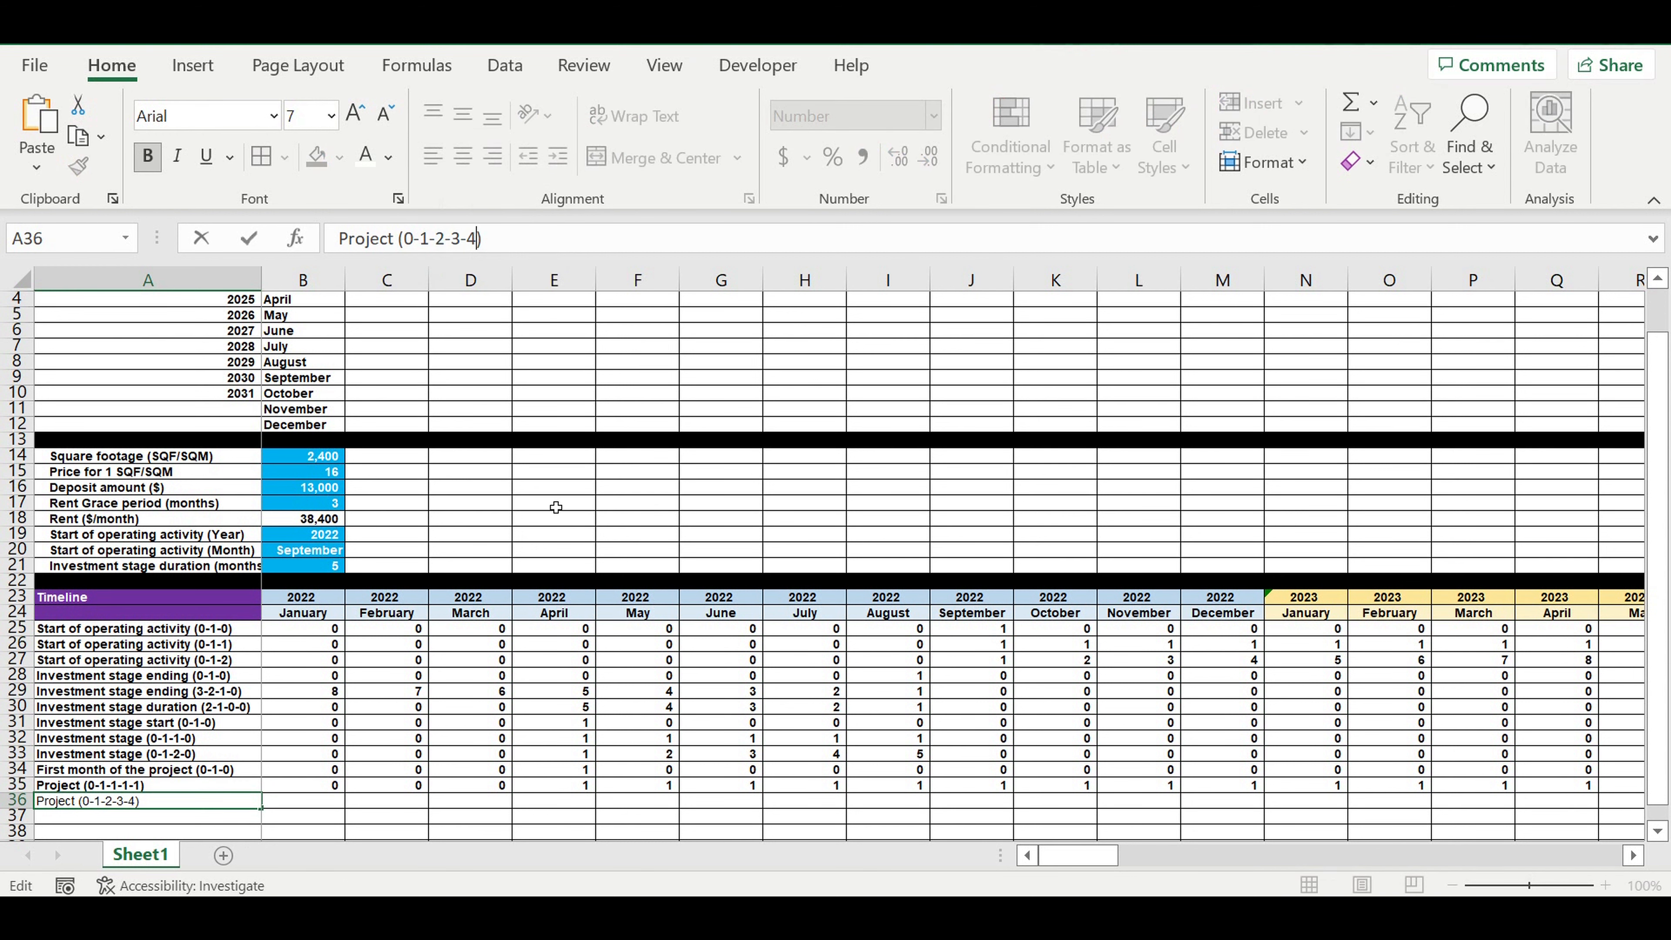
{"action": "key", "text": "Return"}
- Enter =B35 in B36 for January 2022 and the running counter formula =B36+C35 in C36
{"action": "left_click", "coordinate": [322, 805]}
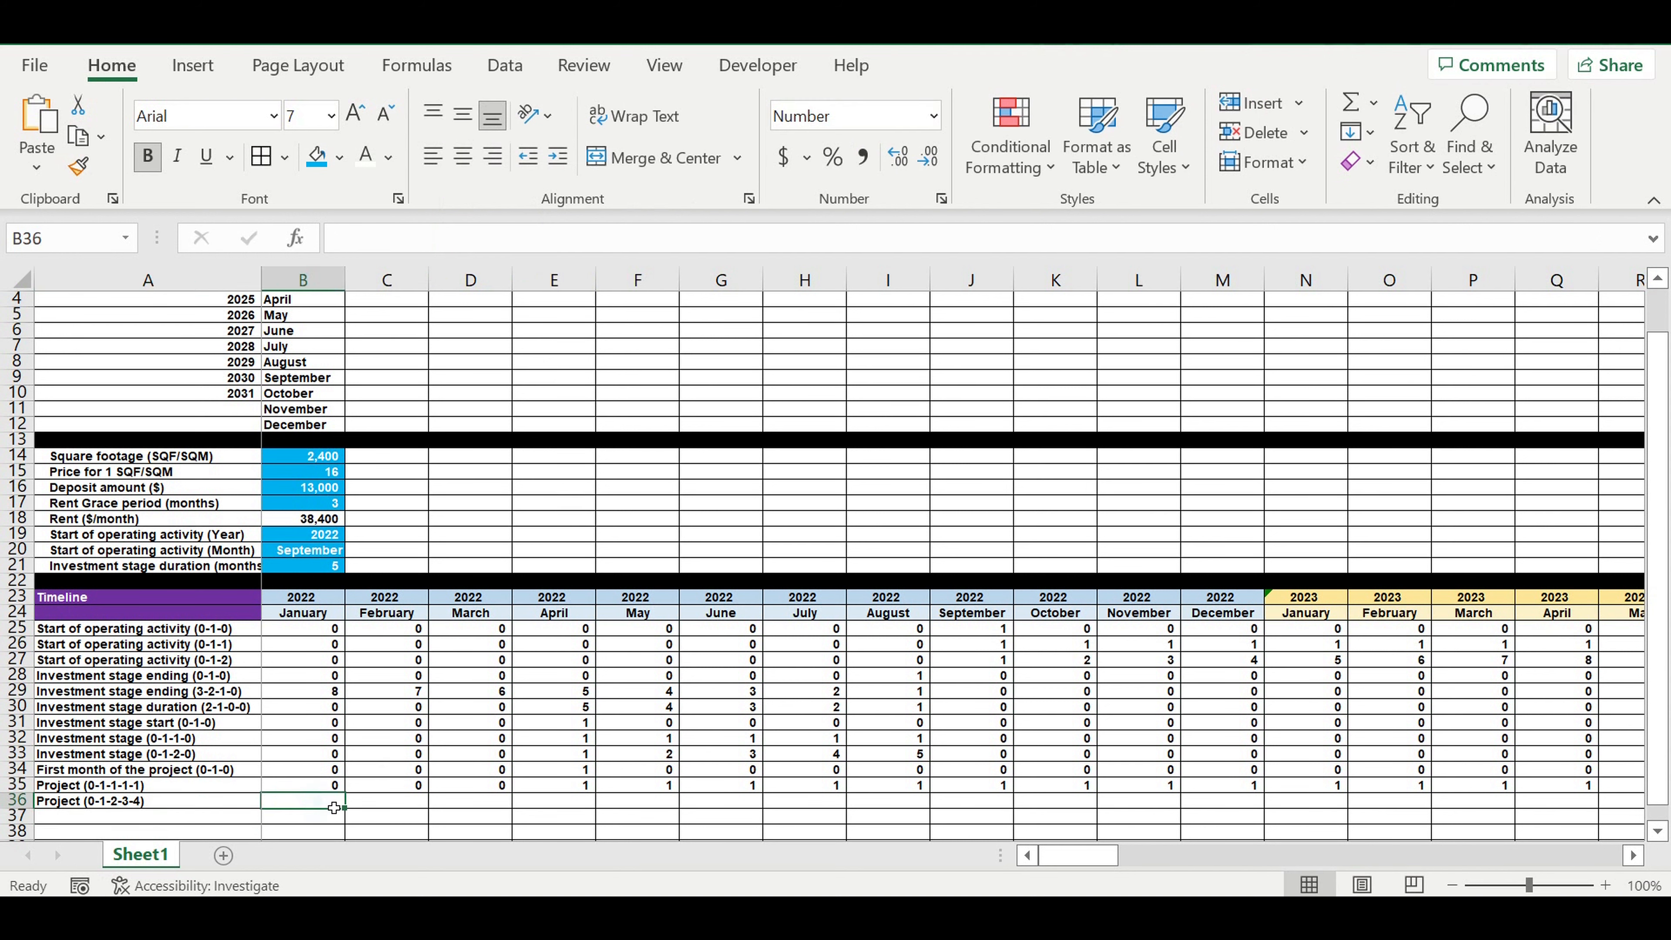
{"action": "type", "text": "="}
{"action": "left_click", "coordinate": [317, 785]}
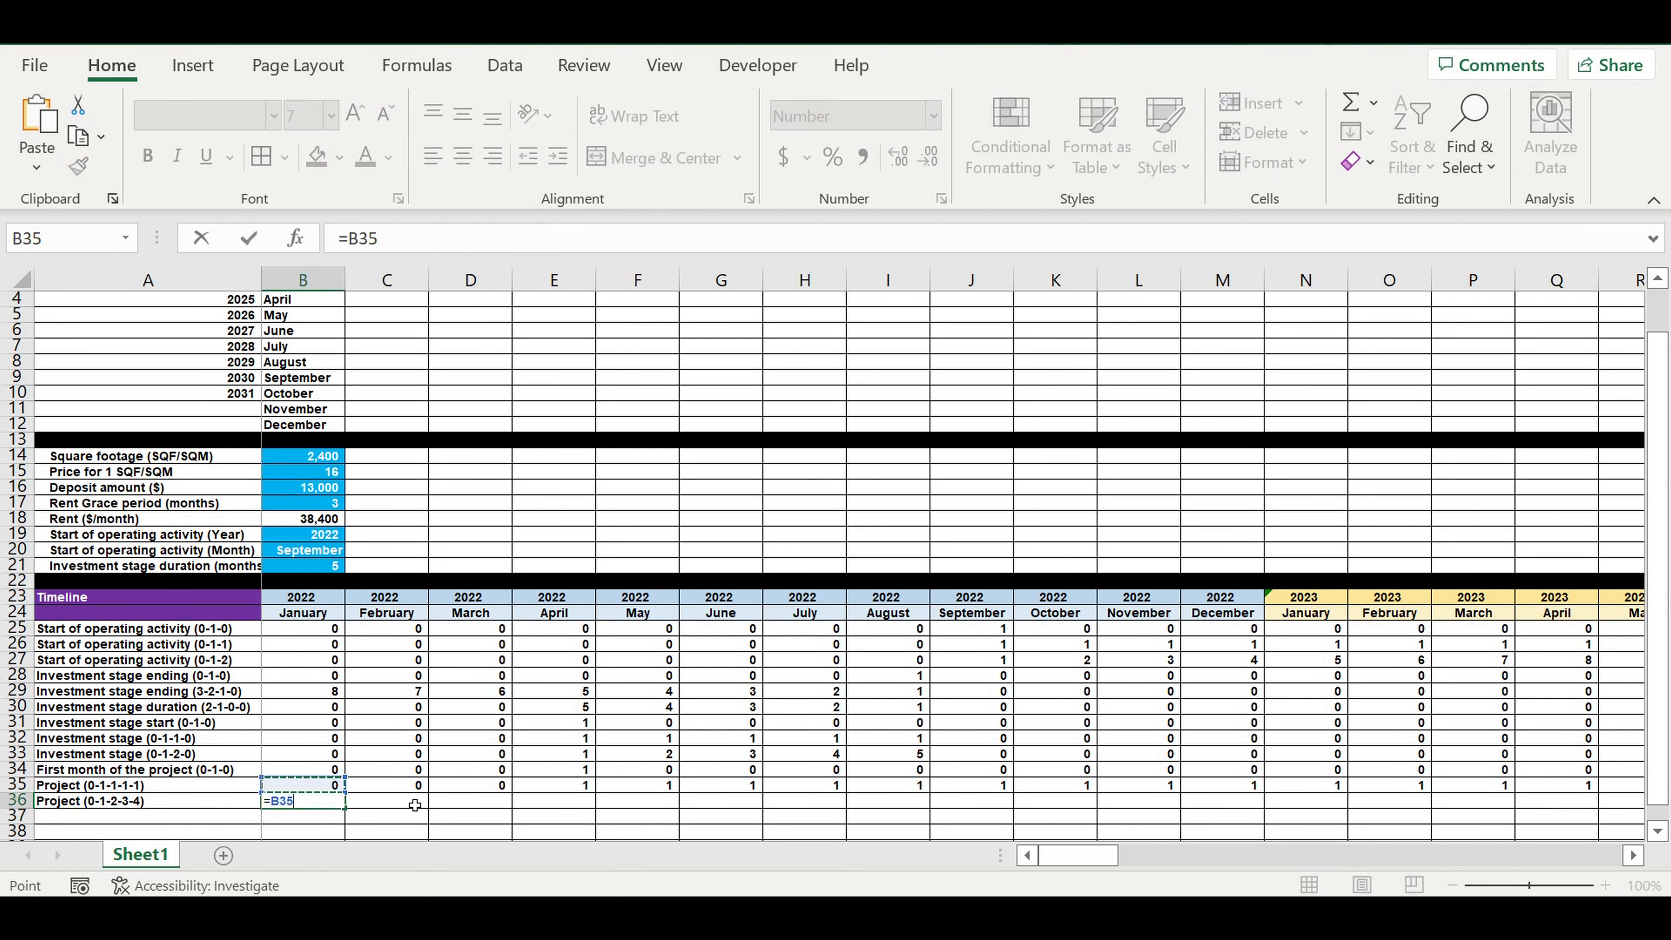
{"action": "left_click", "coordinate": [394, 808]}
{"action": "type", "text": "="}
{"action": "left_click", "coordinate": [313, 795]}
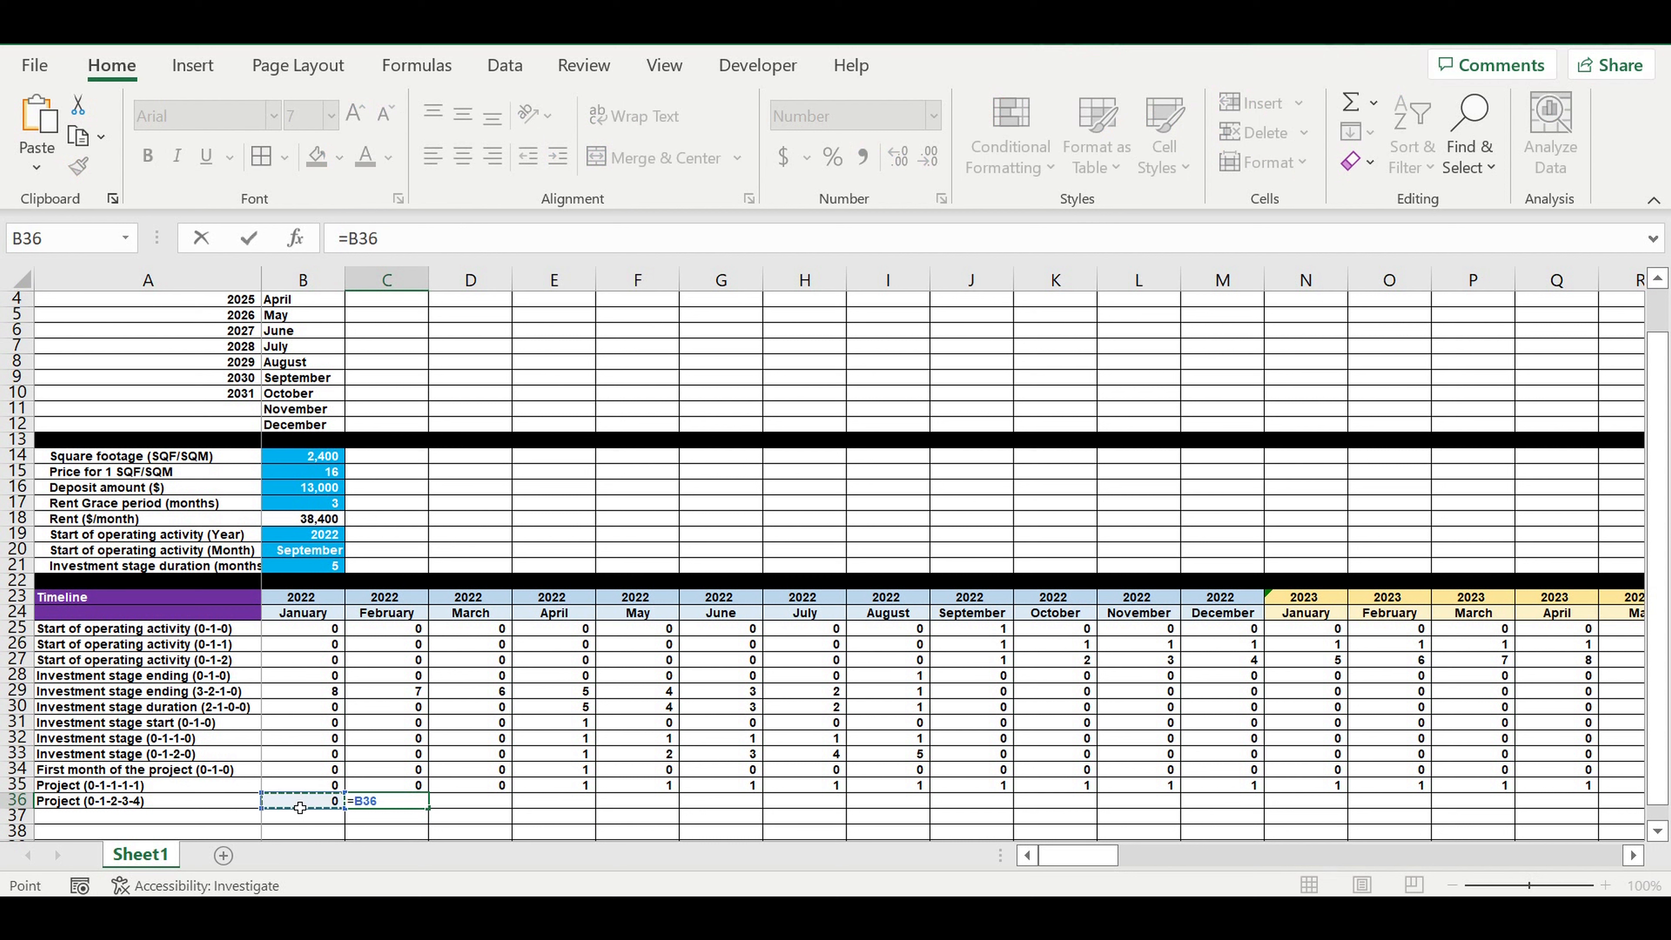
{"action": "type", "text": "+"}
{"action": "left_click", "coordinate": [406, 789]}
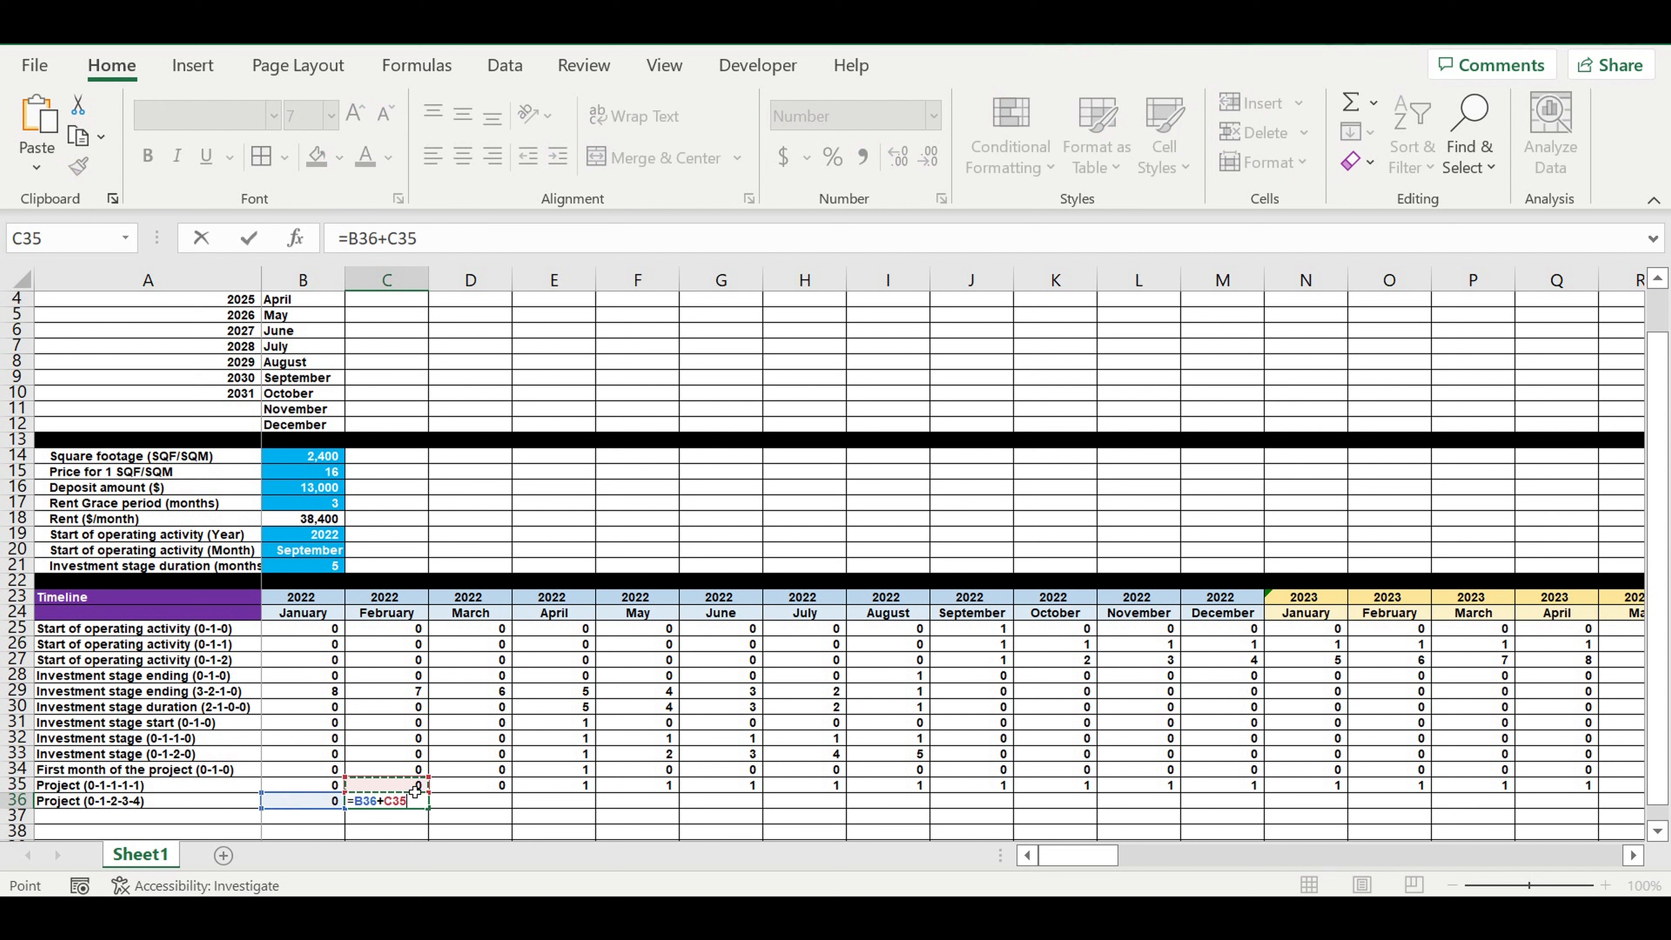
{"action": "key", "text": "Return"}
- Fill the C36 formula along row 36 through December 2031 in DQ36
{"action": "left_click", "coordinate": [397, 804]}
{"action": "left_click_drag", "start_coordinate": [428, 823], "coordinate": [1415, 793]}
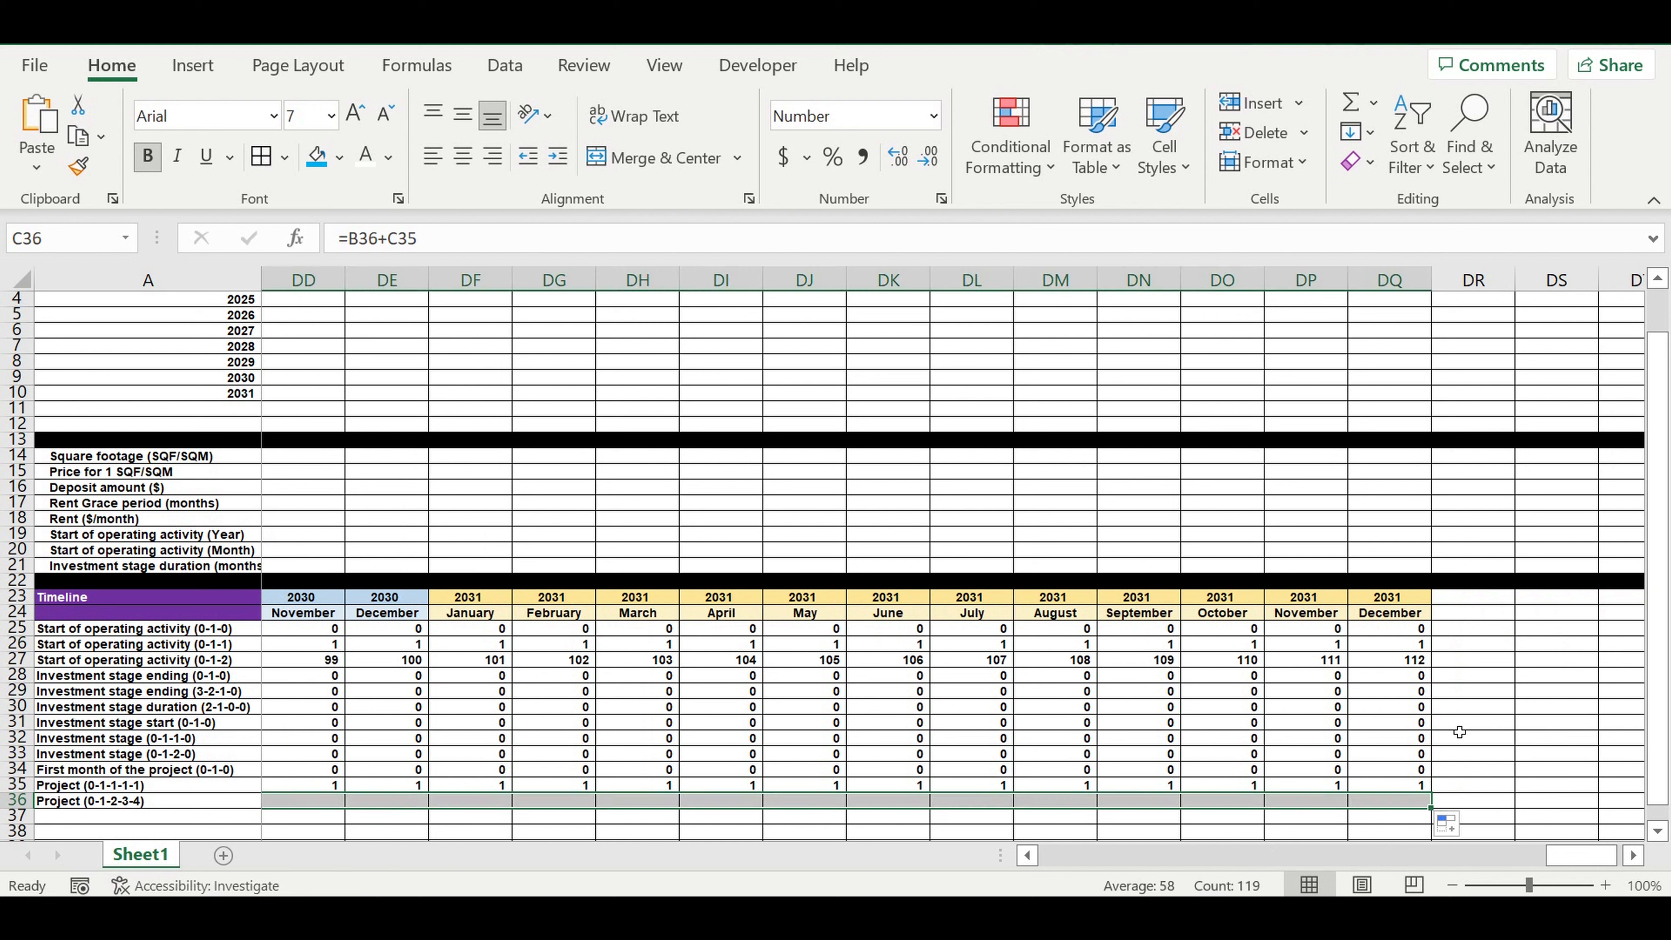
{"action": "left_click", "coordinate": [1510, 722]}
{"action": "left_click_drag", "start_coordinate": [1583, 855], "coordinate": [810, 894]}
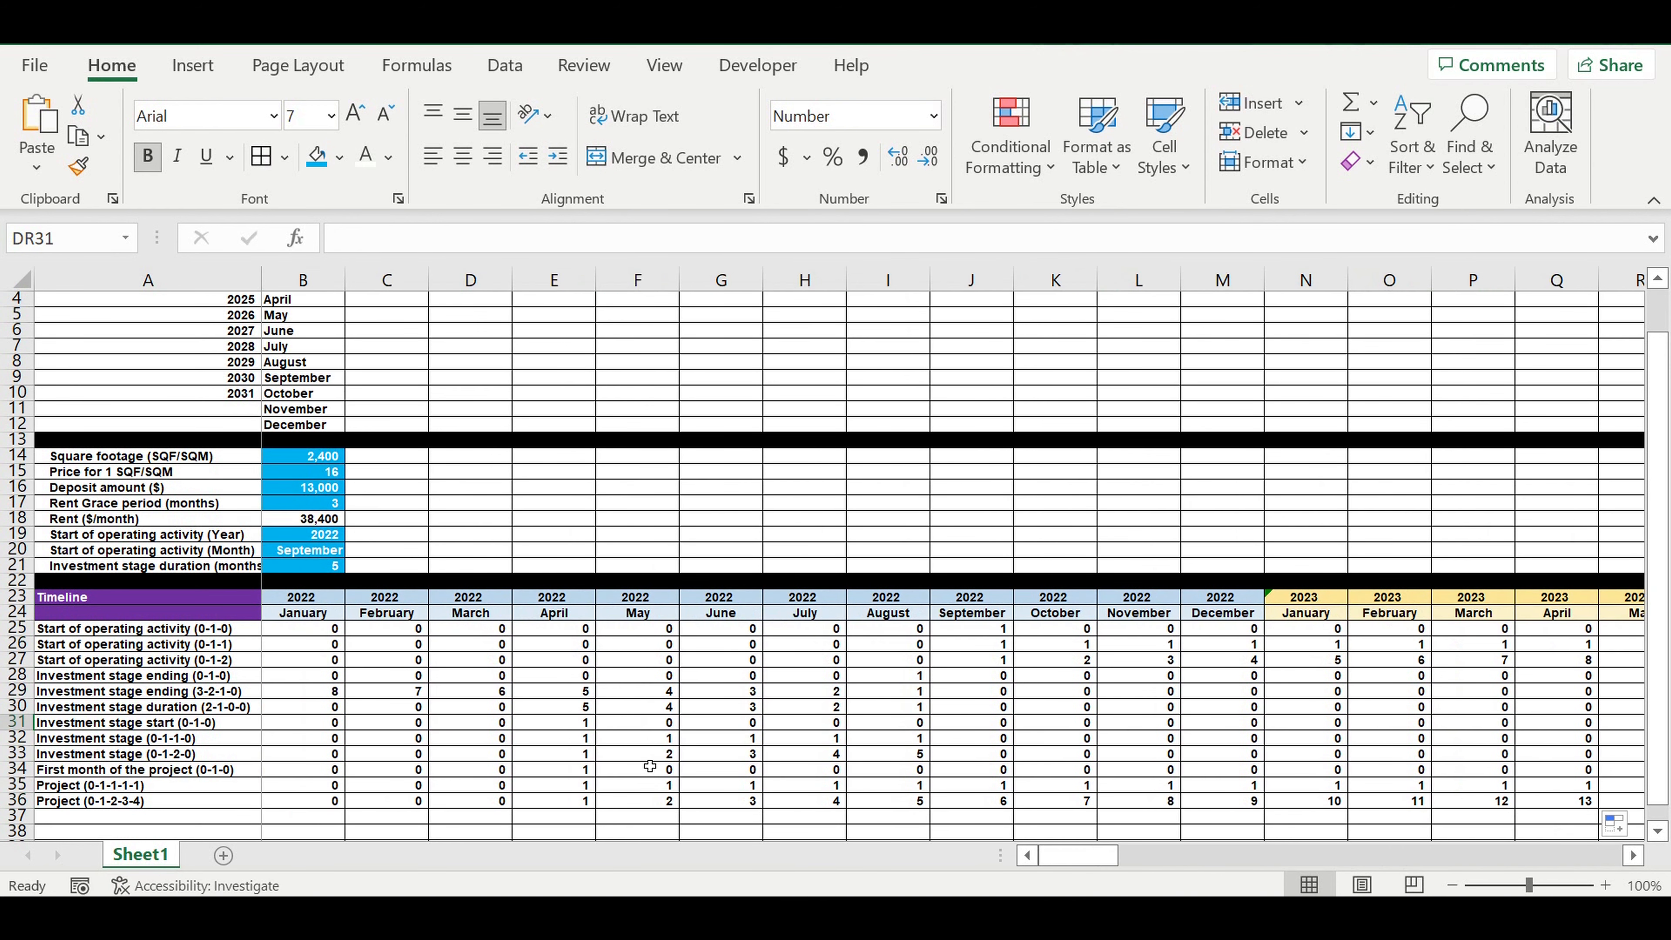
- Fill the whole of row 37 with black as a divider below the timeline rows
{"action": "scroll", "coordinate": [460, 701], "scroll_direction": "down", "scroll_amount": 1}
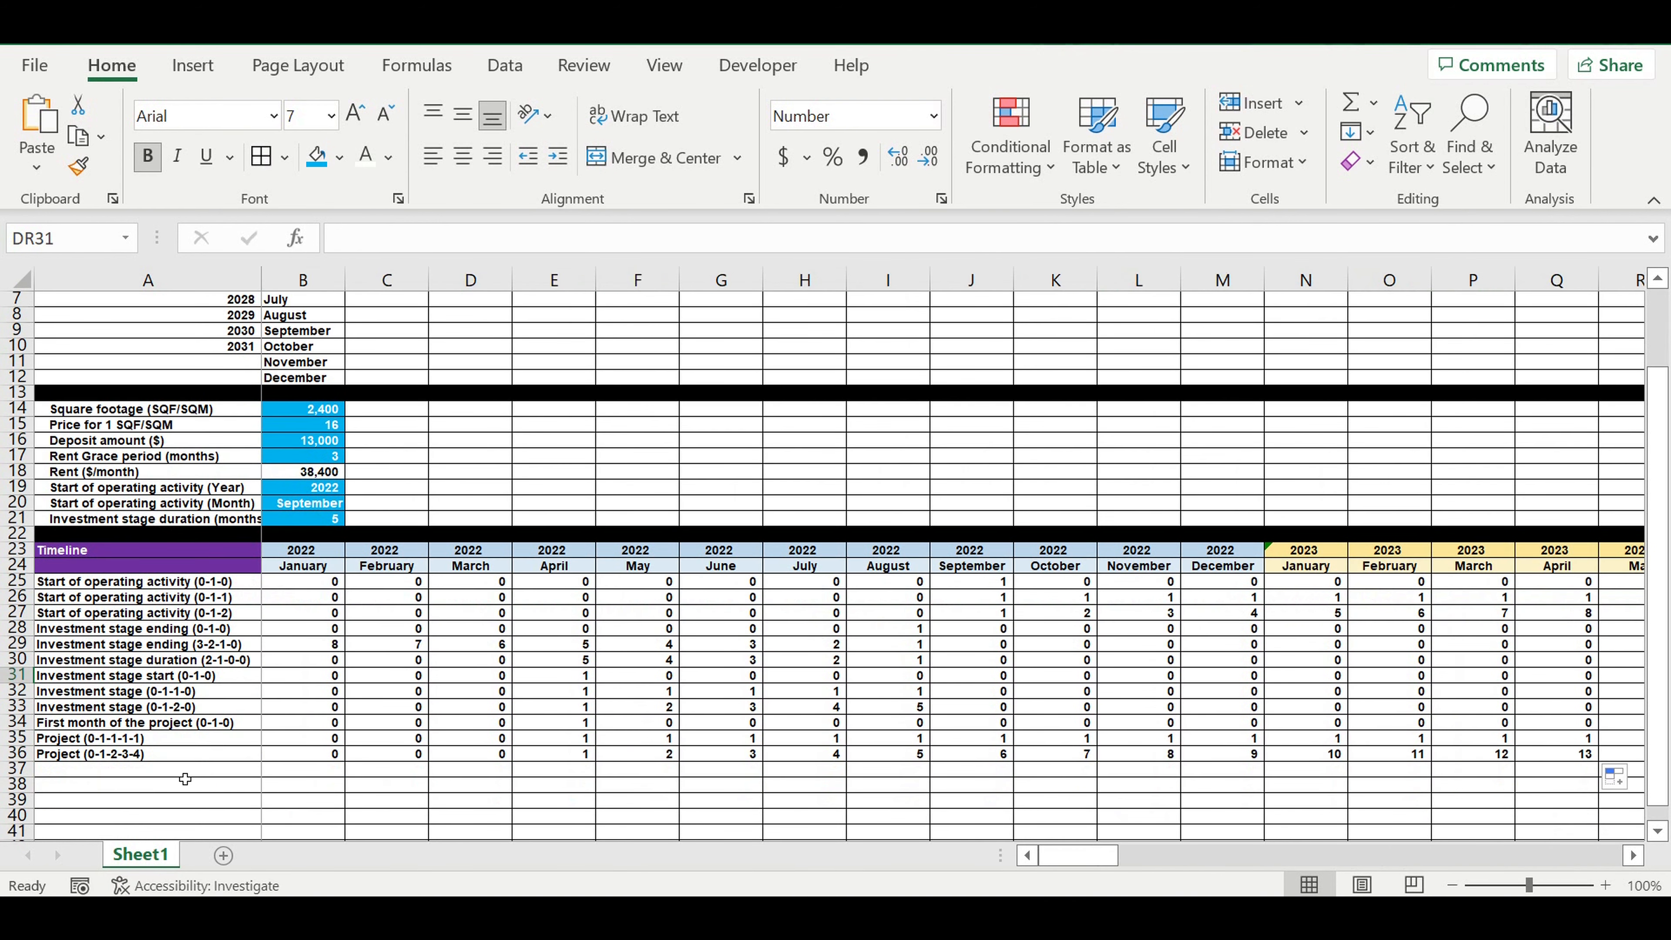
{"action": "left_click", "coordinate": [14, 769]}
{"action": "left_click", "coordinate": [341, 157]}
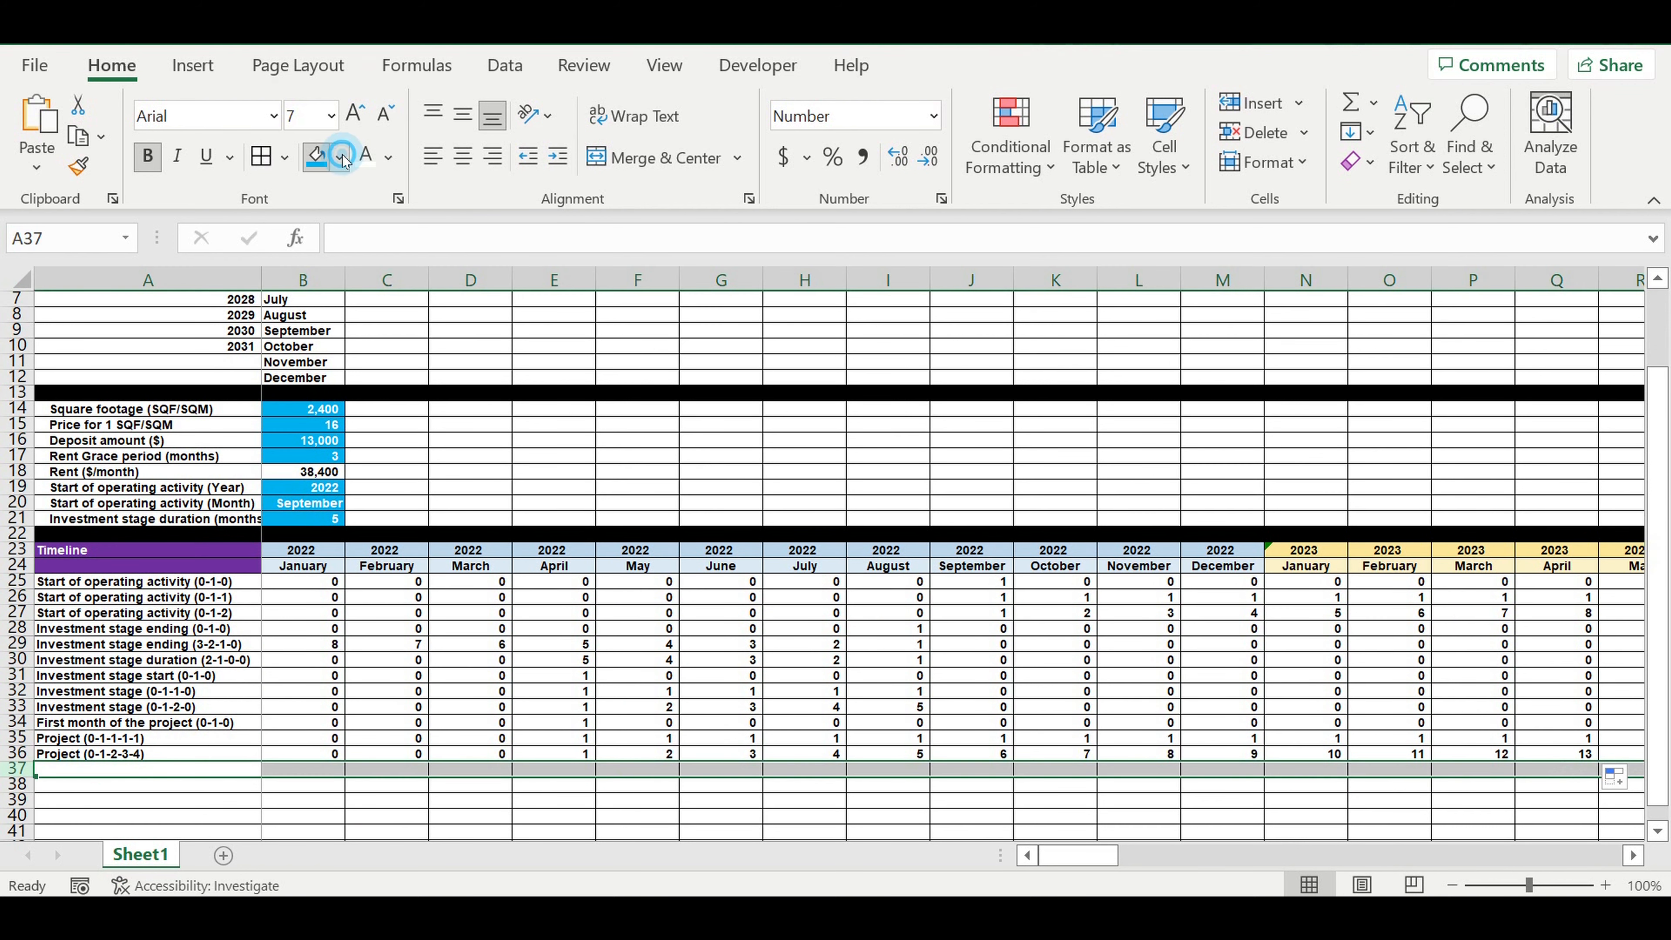
{"action": "left_click", "coordinate": [347, 228]}
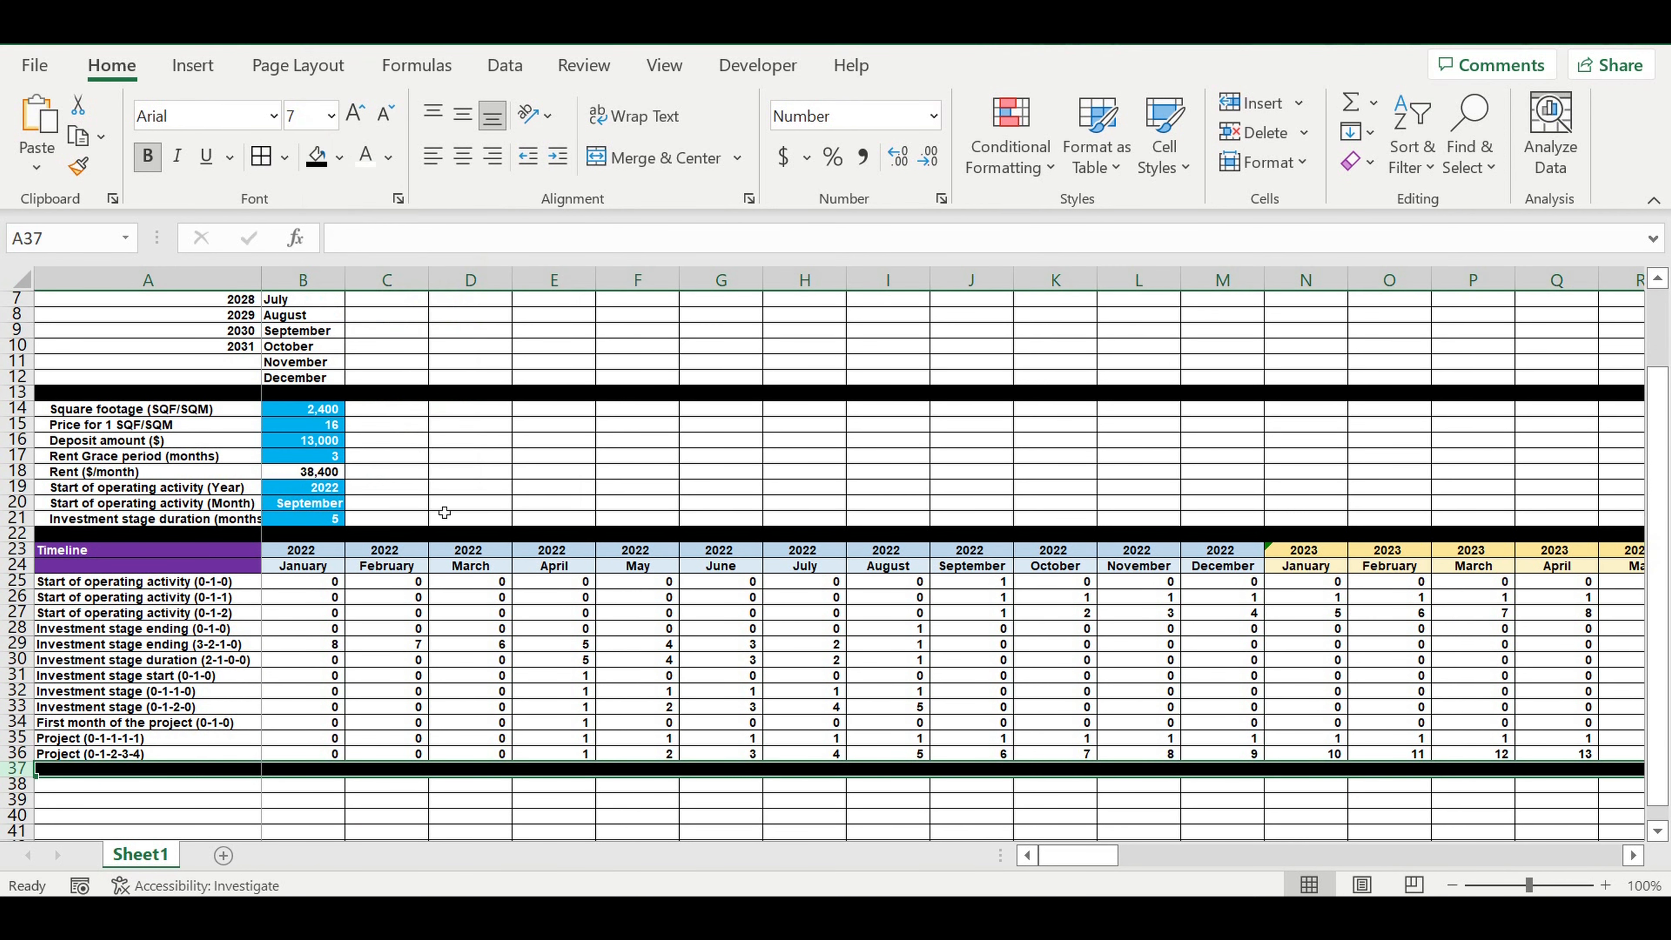
{"action": "left_click", "coordinate": [307, 441]}
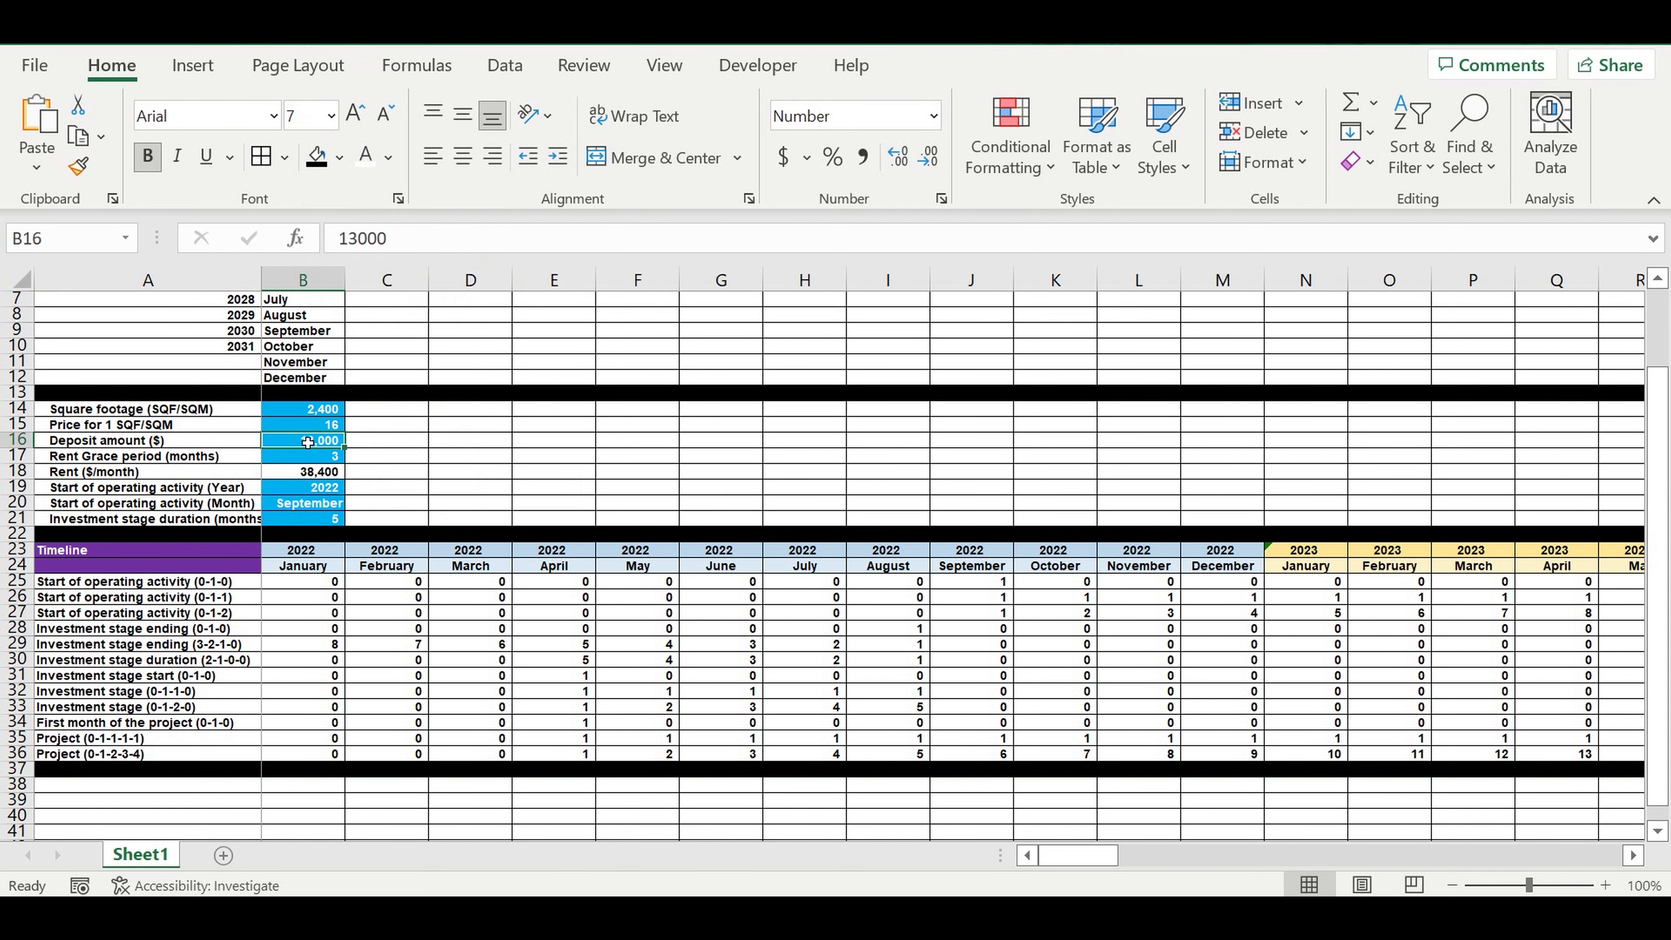
- Indent the timeline labels in A25:A36 by one level and autofit the width of column A
{"action": "left_click", "coordinate": [62, 588]}
{"action": "left_click_drag", "start_coordinate": [63, 588], "coordinate": [79, 755]}
{"action": "left_click", "coordinate": [558, 157]}
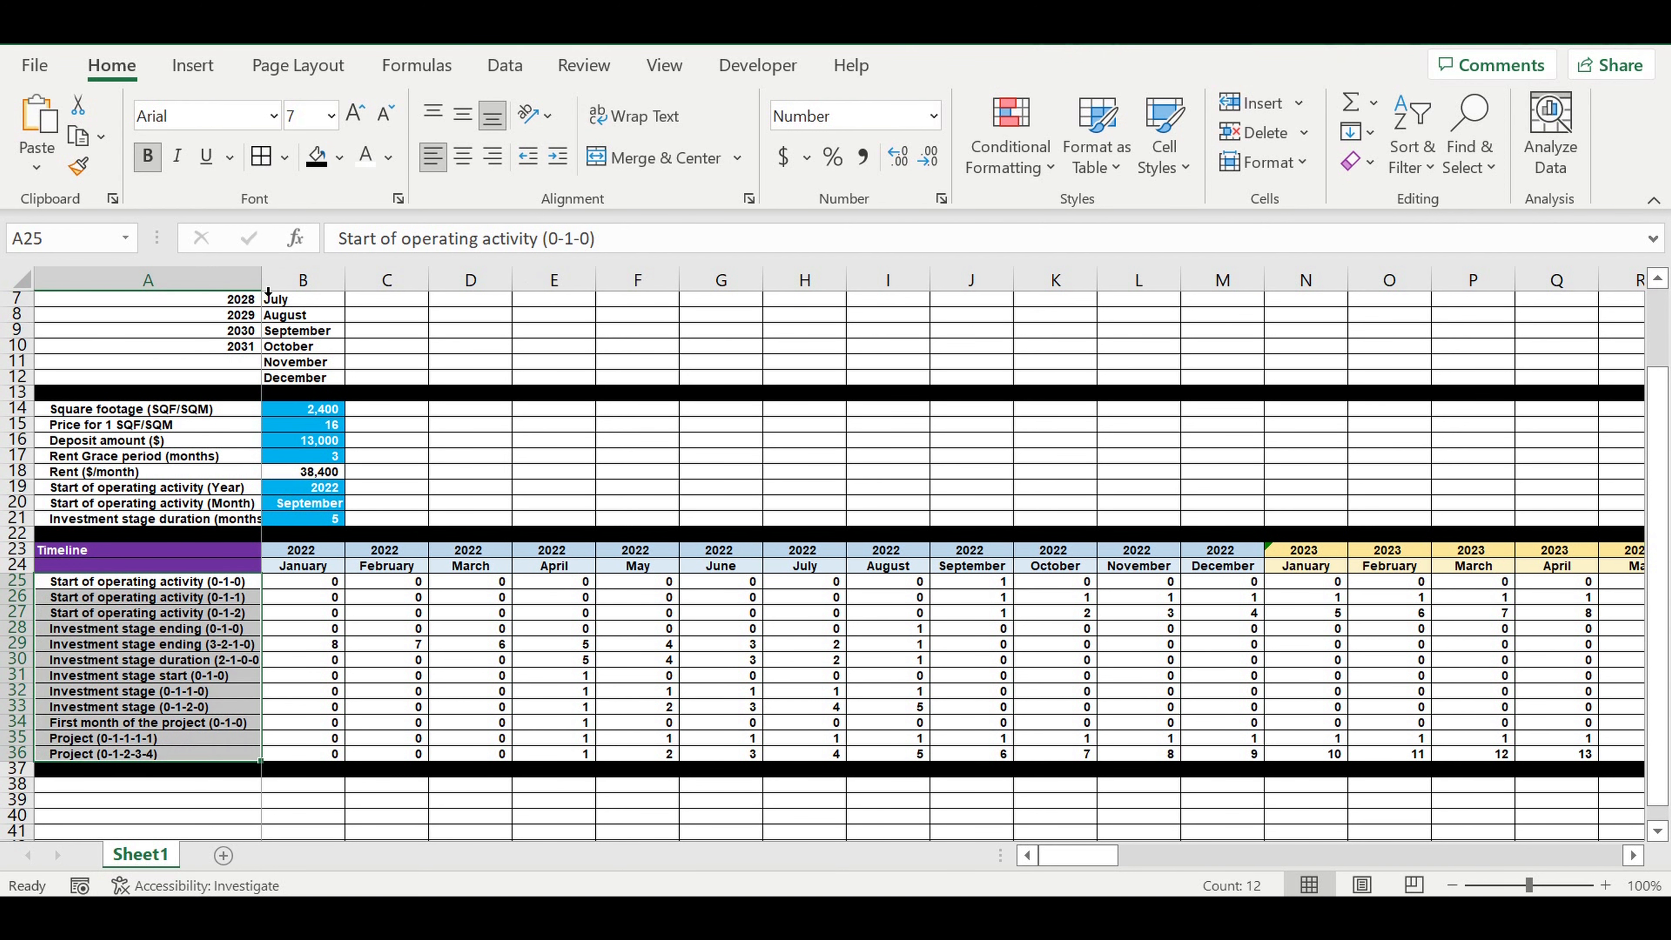
{"action": "double_click", "coordinate": [262, 281]}
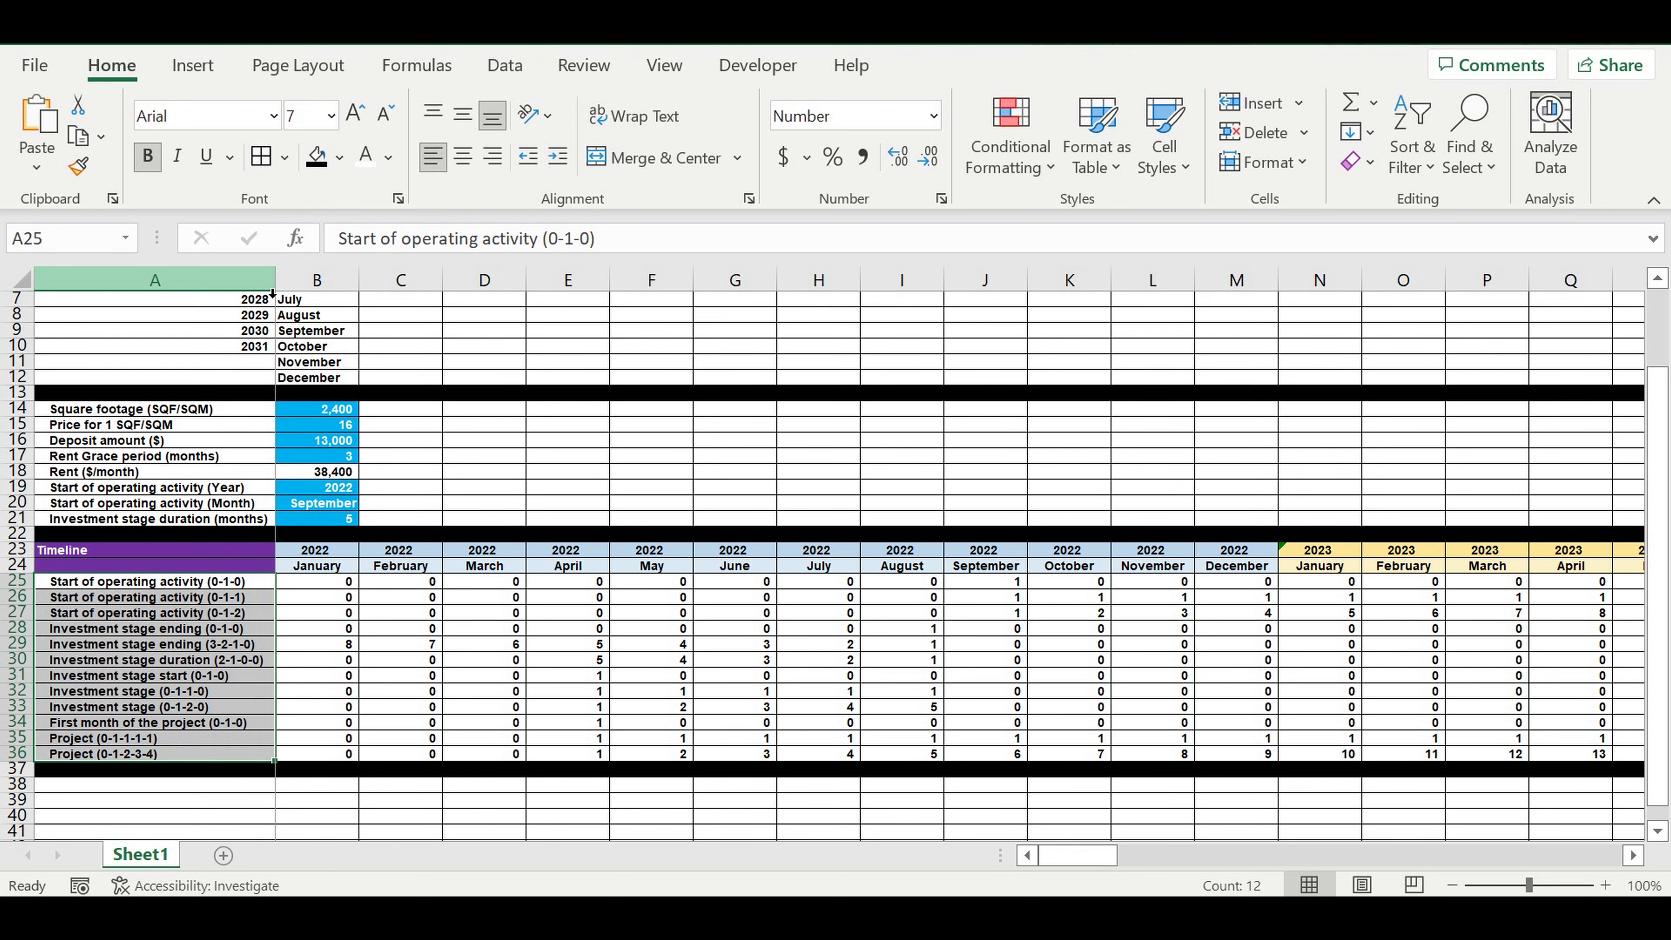
{"action": "left_click", "coordinate": [321, 411]}
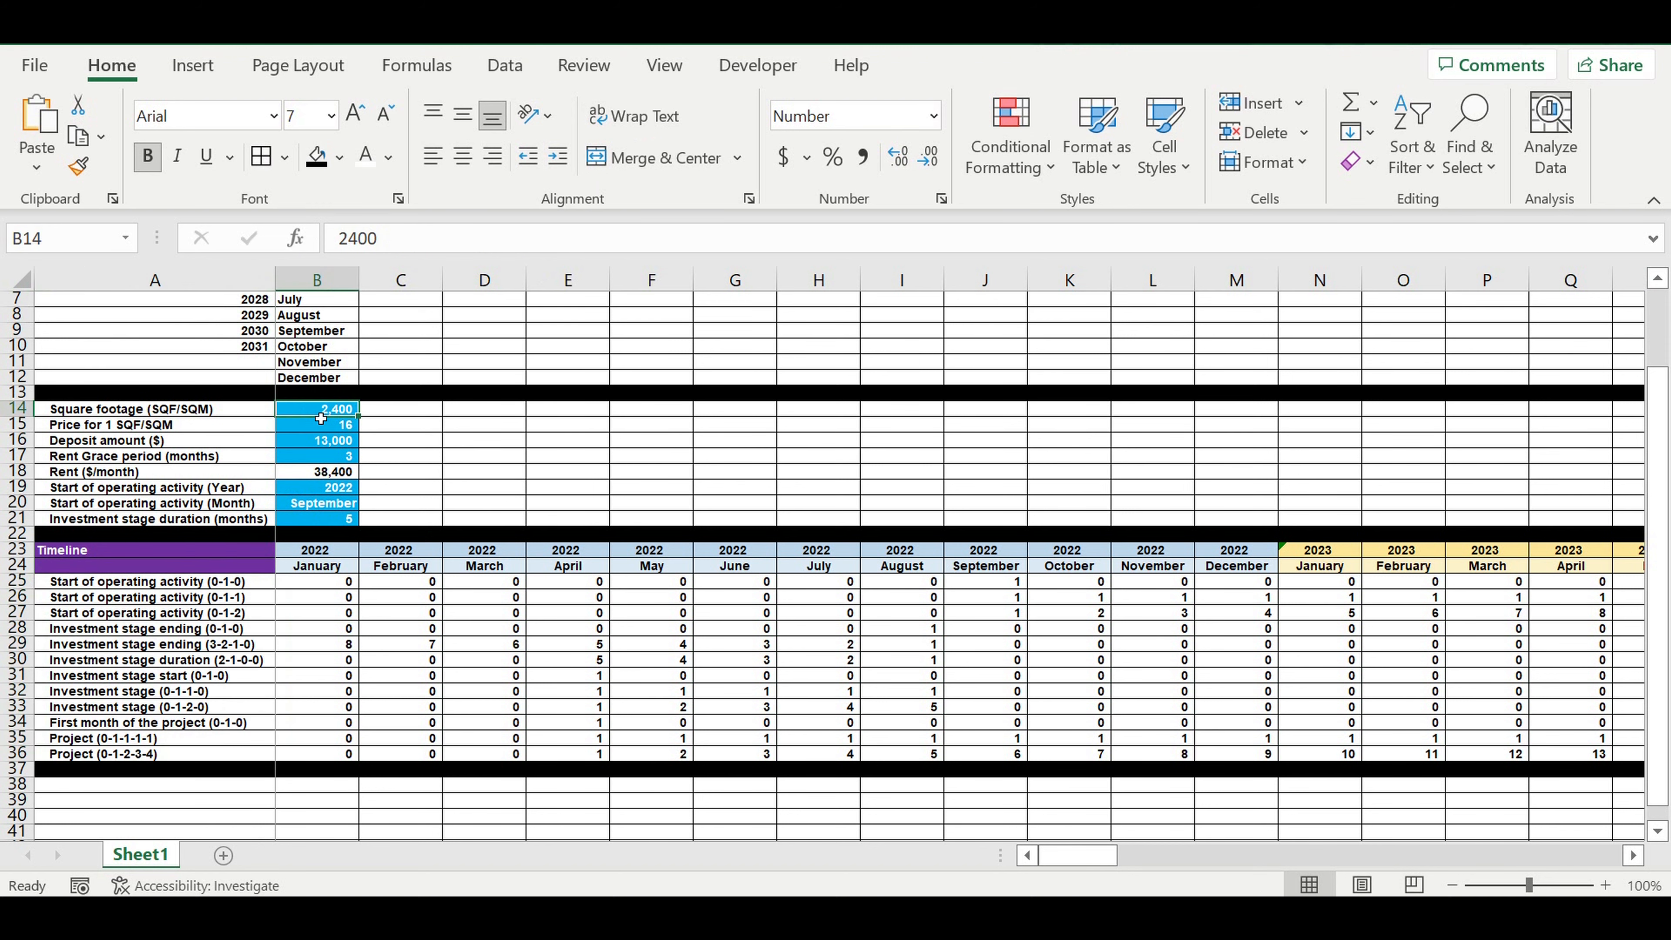